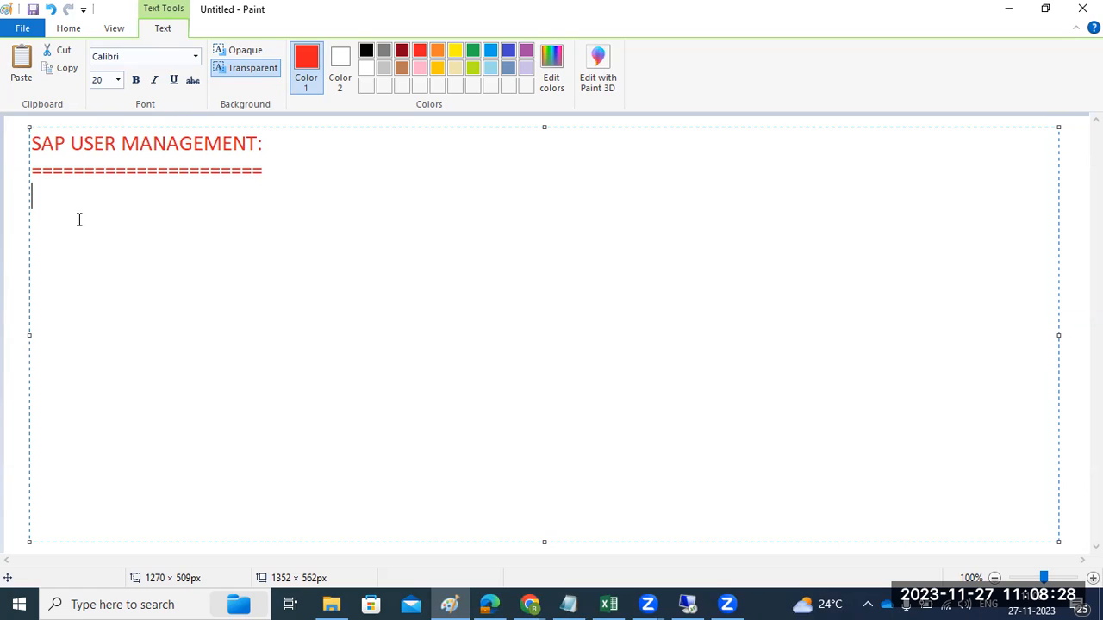
Add the line "SU01-Su10-Su01d ,Su53 ,Sm19,Sm20" beneath the underlined SAP USER MANAGEMENT heading
{"action": "type", "text": "SU01"}
{"action": "type", "text": "-Su10-"}
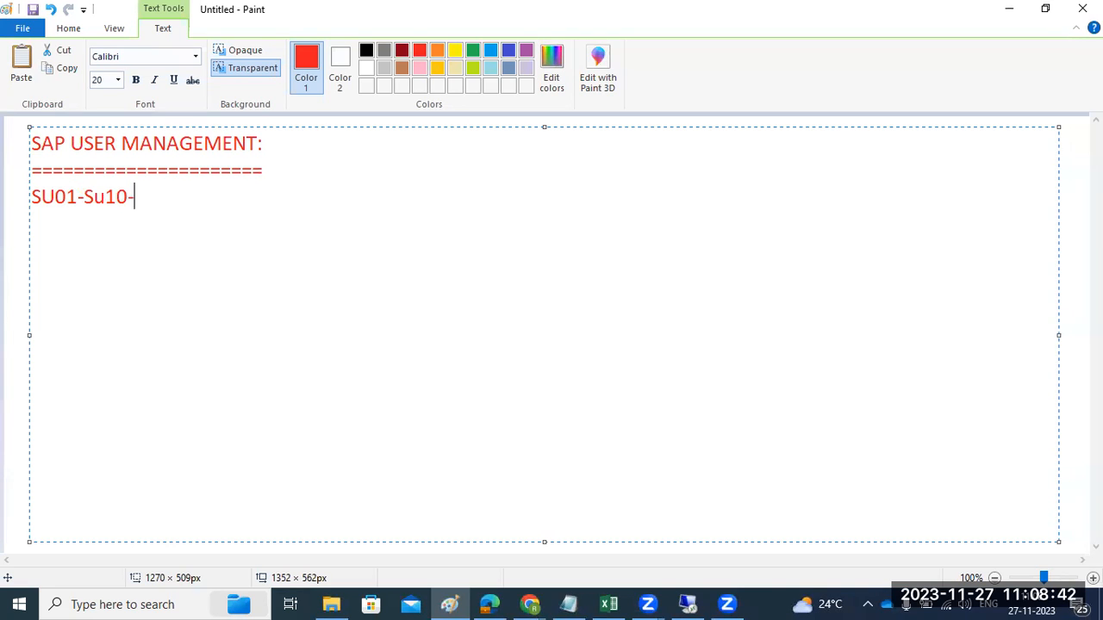
{"action": "type", "text": "Su01d ,Su"}
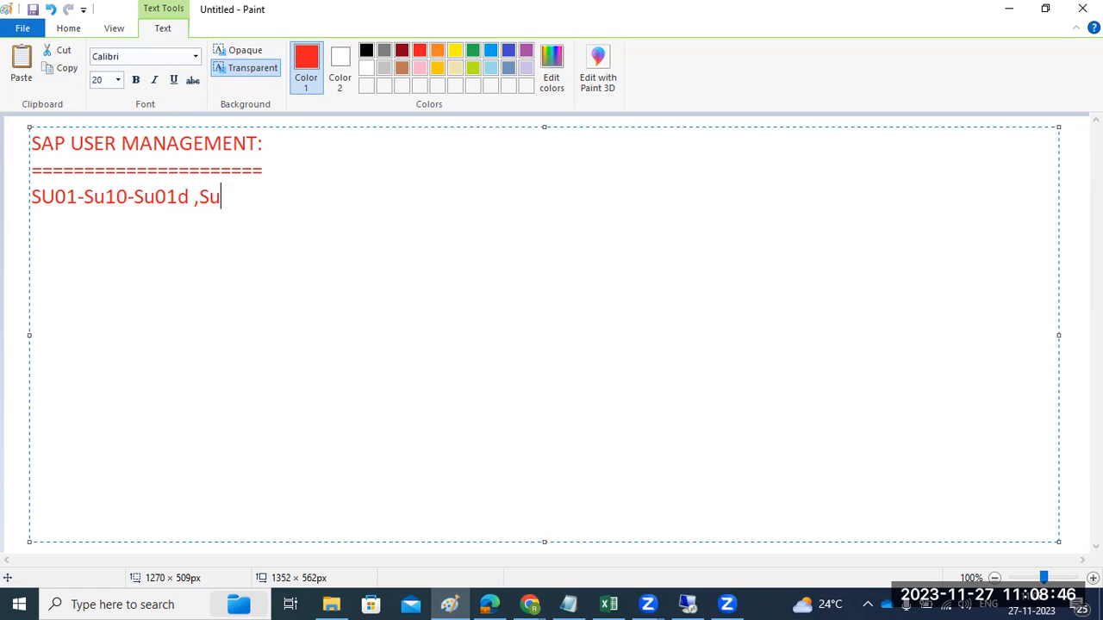
{"action": "type", "text": "53 ,Sm19,Sm20"}
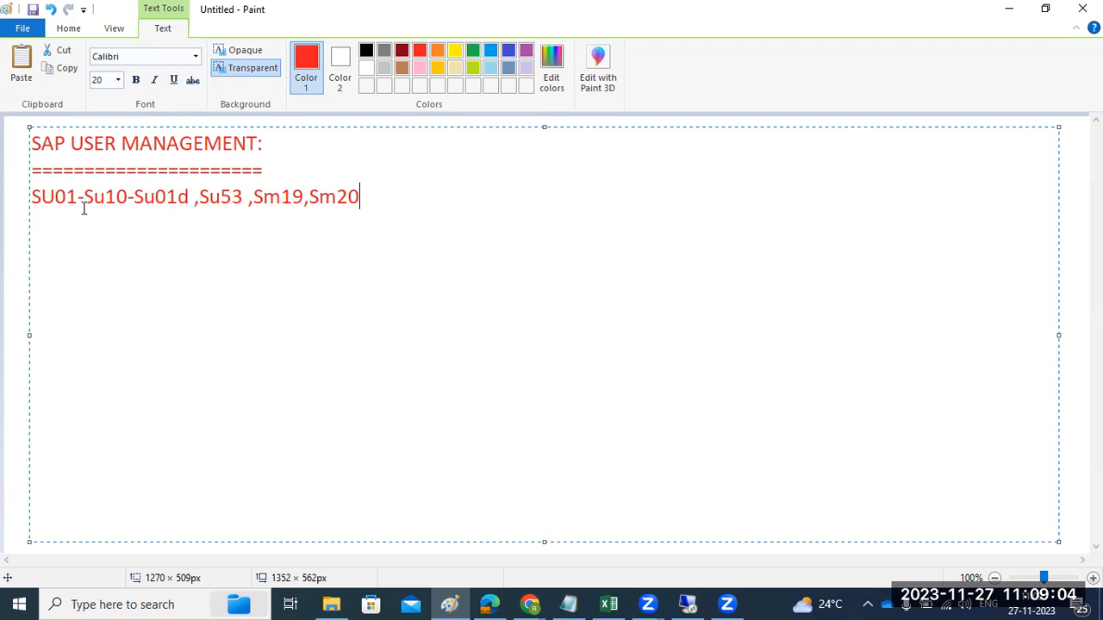
Switch to the remote SAP session and open user maintenance with transaction su01
{"action": "left_click", "coordinate": [688, 603]}
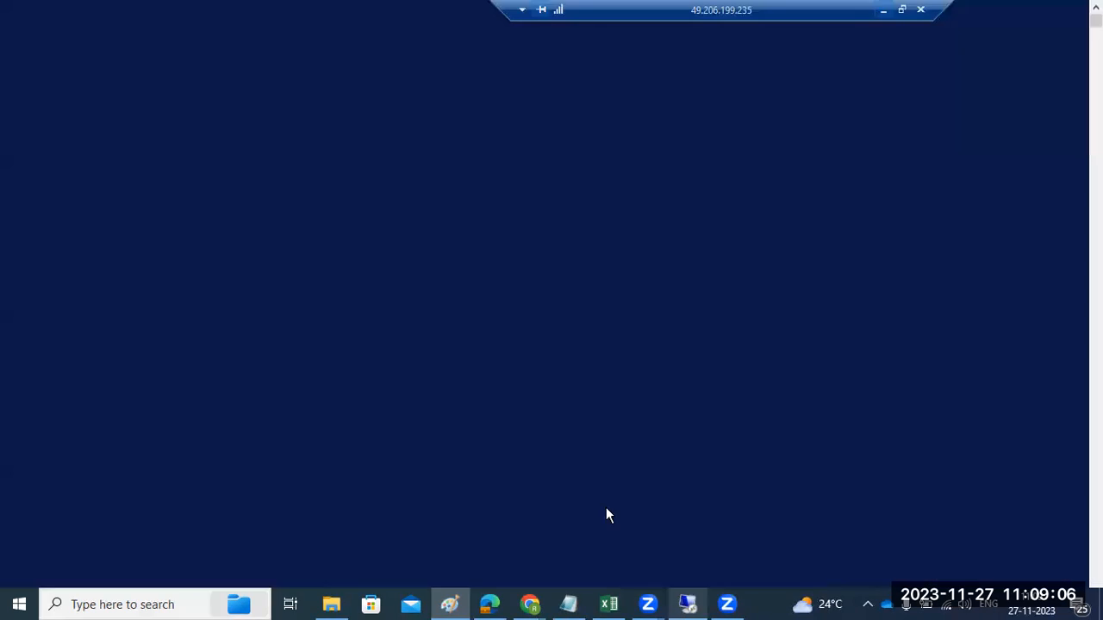
{"action": "type", "text": "su01"}
{"action": "key", "text": "Return"}
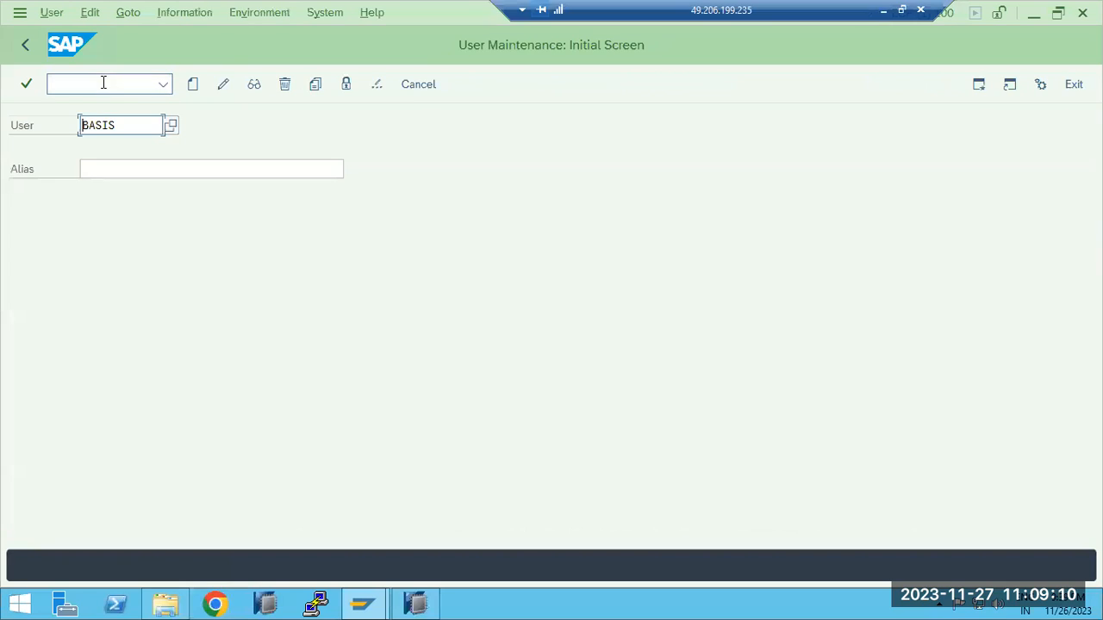
Replace the existing user ID with a person's first name and try to create that user
{"action": "double_click", "coordinate": [137, 128]}
{"action": "type", "text": "Ravi"}
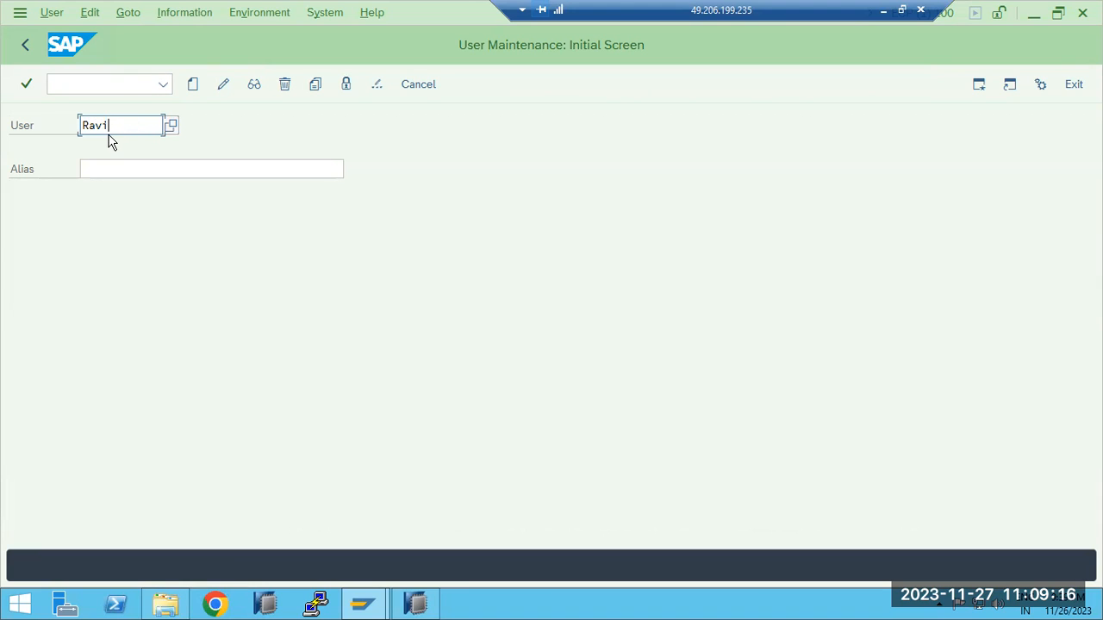
{"action": "left_click_drag", "start_coordinate": [106, 125], "coordinate": [80, 125]}
{"action": "left_click", "coordinate": [117, 129]}
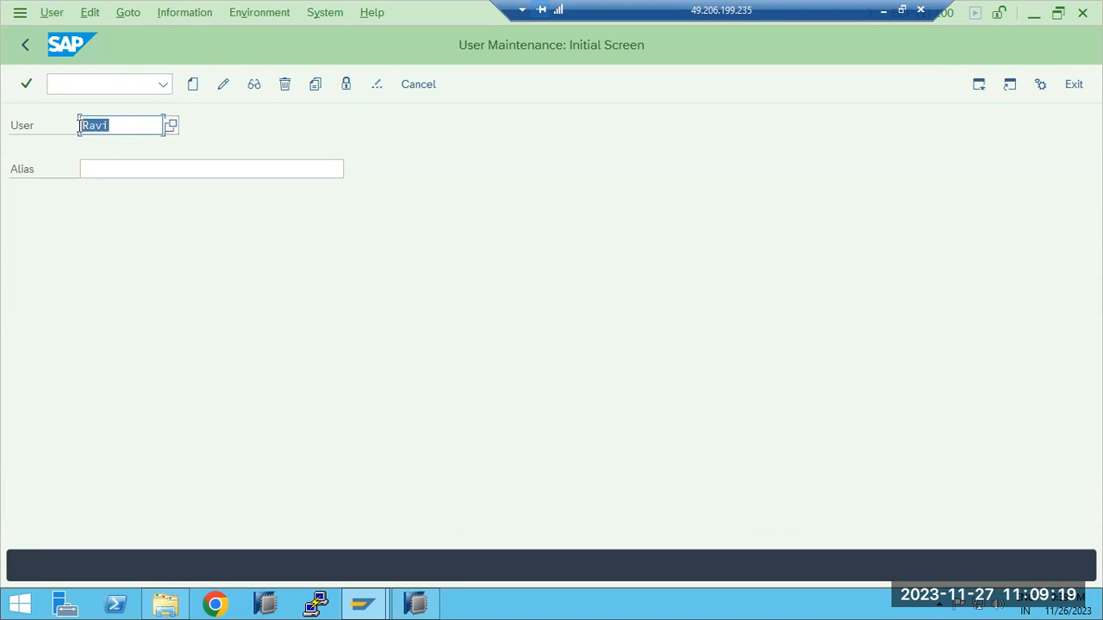
{"action": "left_click", "coordinate": [193, 87]}
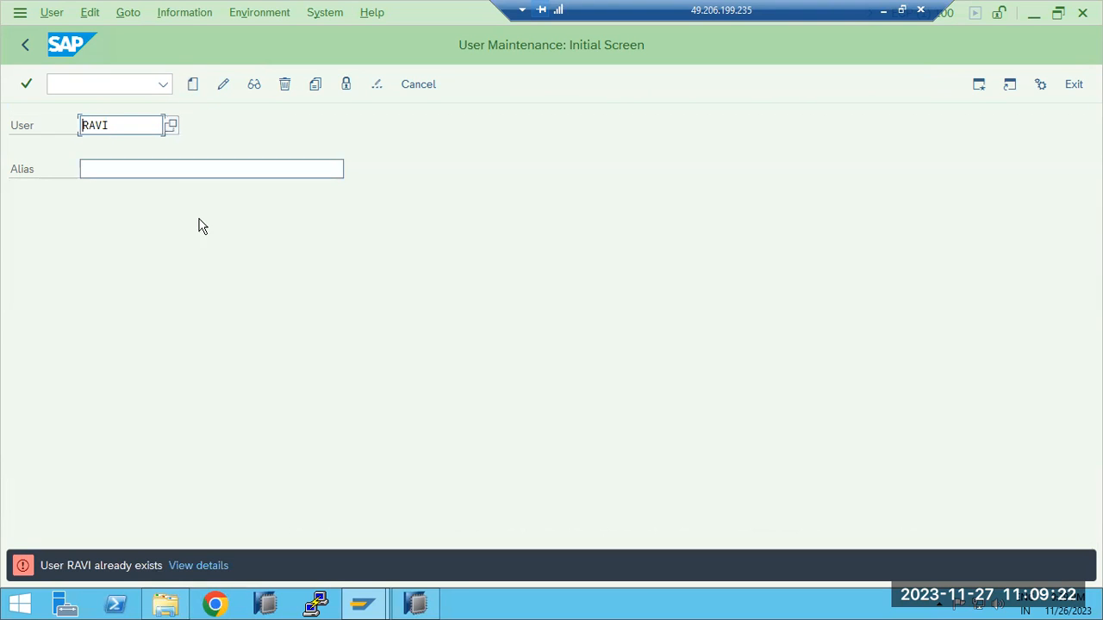
Append 1 to the entered user ID and create the new user
{"action": "left_click", "coordinate": [127, 125]}
{"action": "type", "text": "1"}
{"action": "left_click", "coordinate": [193, 86]}
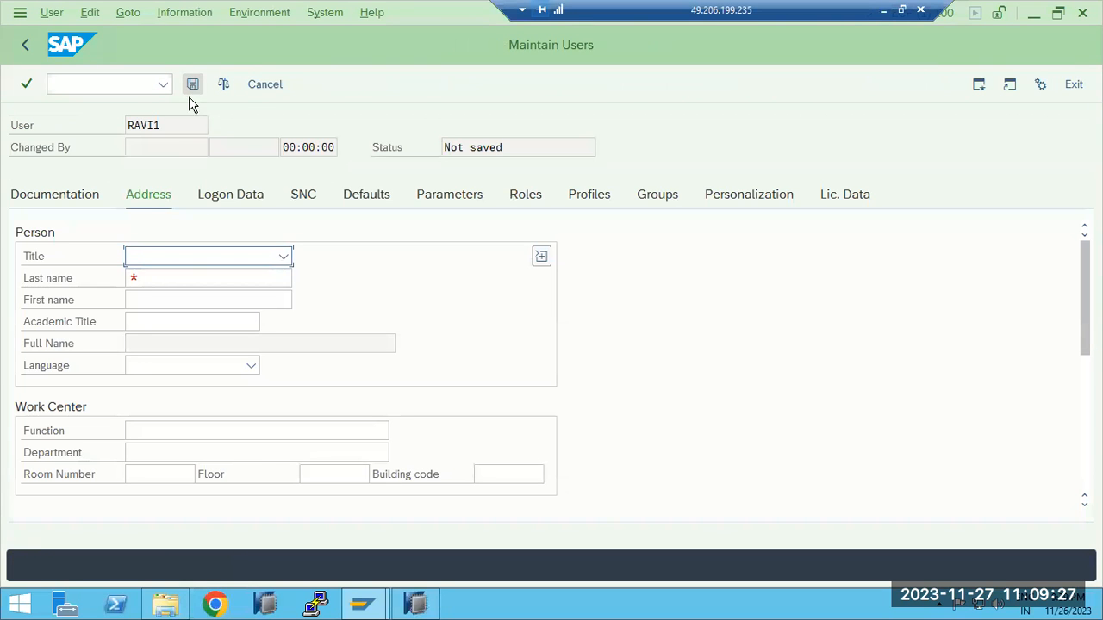
Set the new user's title to Mr. and the last name to SAP in the address data
{"action": "left_click", "coordinate": [283, 256]}
{"action": "left_click", "coordinate": [143, 280]}
{"action": "left_click", "coordinate": [158, 280]}
{"action": "type", "text": "SA"}
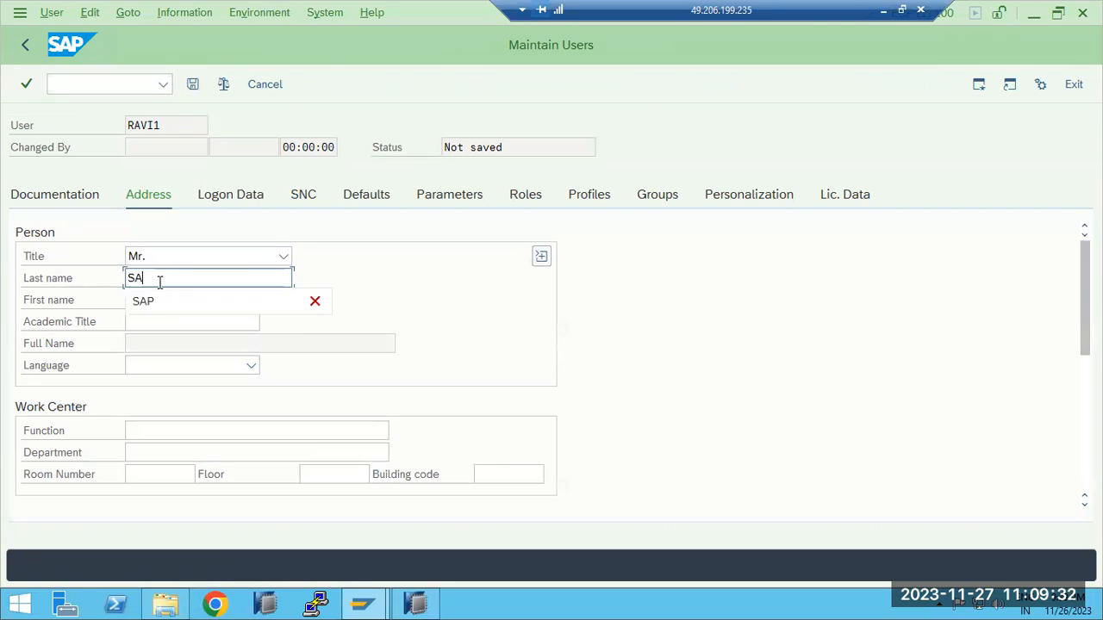
{"action": "left_click", "coordinate": [153, 305]}
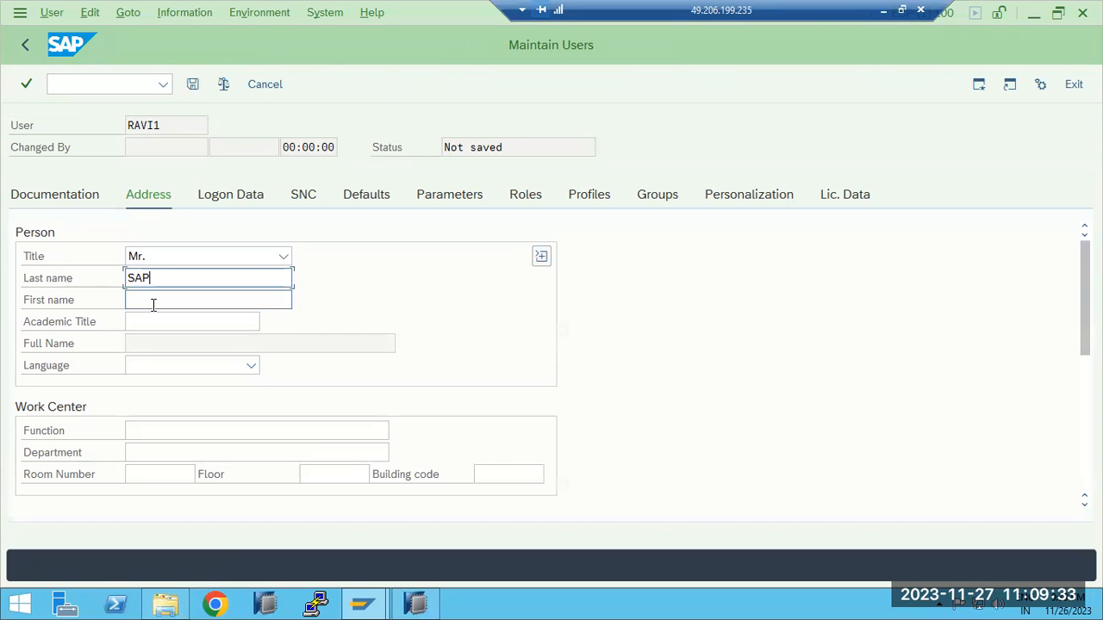
Review the communication and company fields in the address data, and open the user's logon data
{"action": "scroll", "coordinate": [155, 365], "scroll_direction": "down", "scroll_amount": 1}
{"action": "left_click", "coordinate": [156, 365]}
{"action": "scroll", "coordinate": [155, 365], "scroll_direction": "down", "scroll_amount": 2}
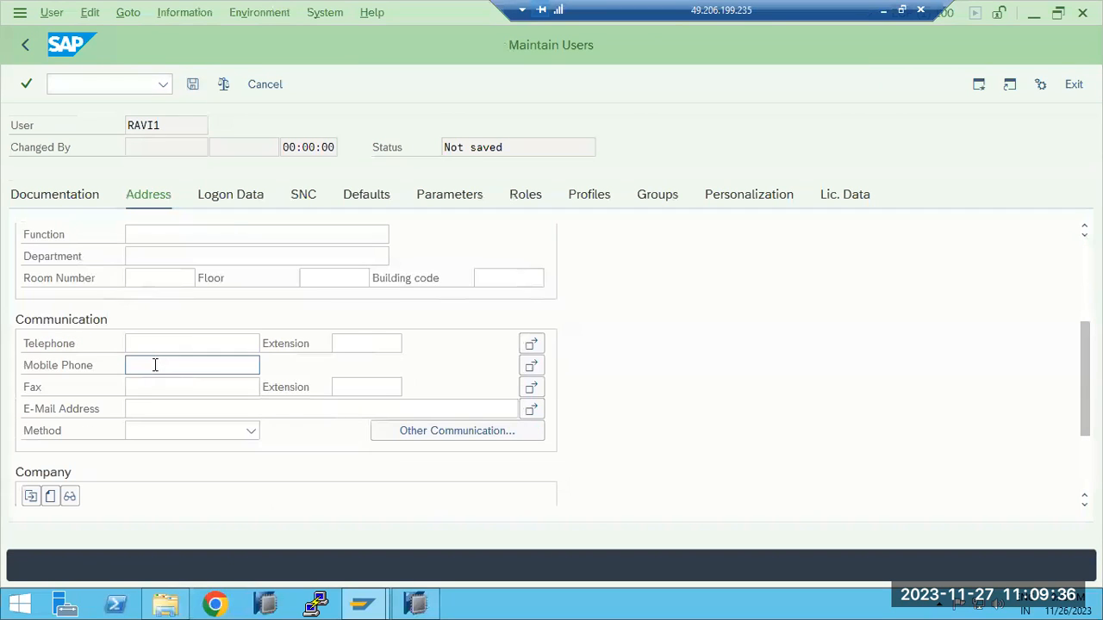
{"action": "left_click", "coordinate": [152, 387]}
{"action": "left_click", "coordinate": [153, 407]}
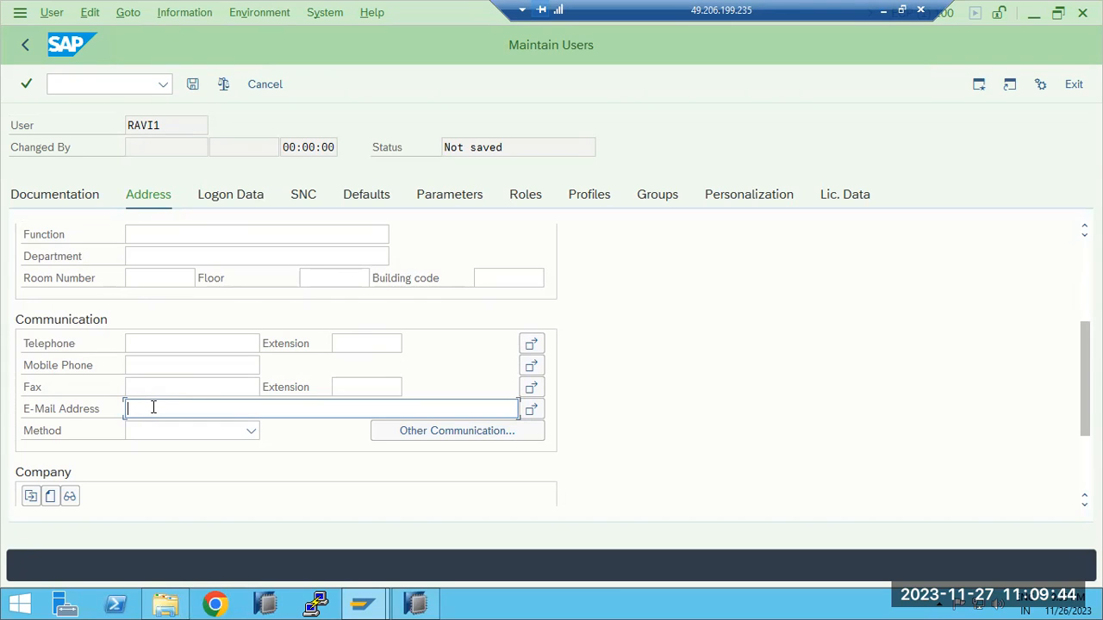
{"action": "scroll", "coordinate": [154, 407], "scroll_direction": "down", "scroll_amount": 3}
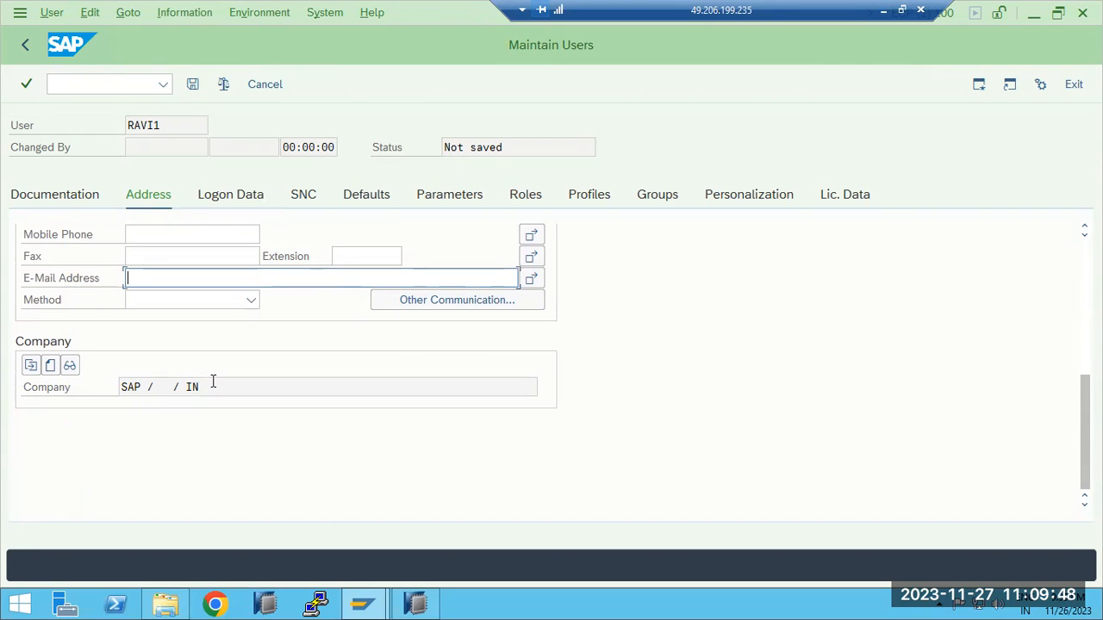
{"action": "left_click", "coordinate": [214, 198]}
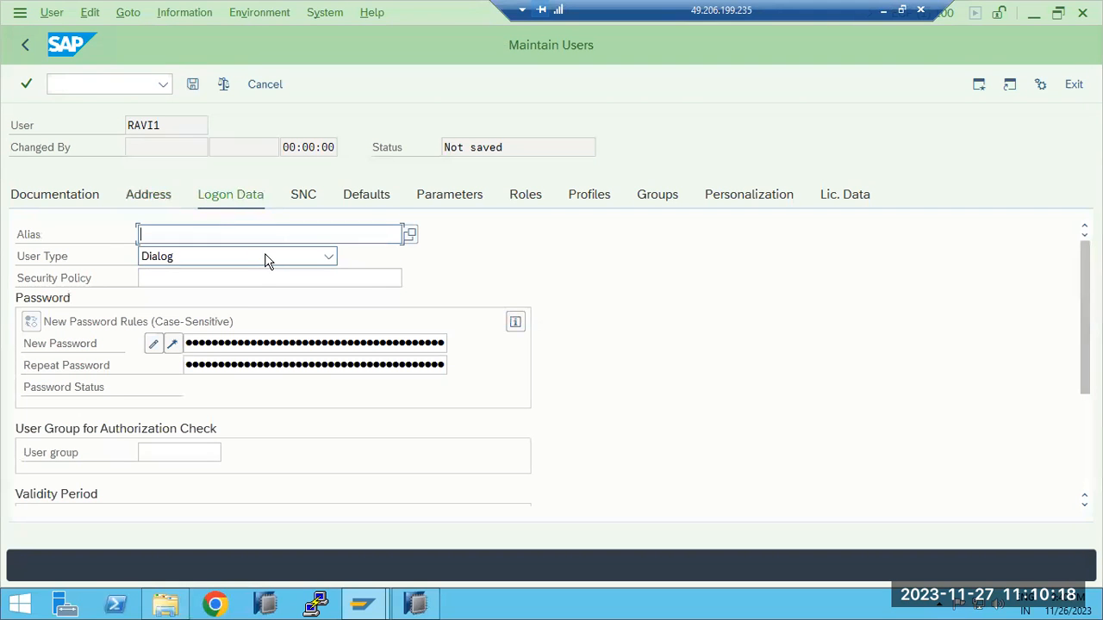
Return to the Paint notes and add the line "5 typees of users in SAP" below the transaction codes, separated by a blank line
{"action": "left_click", "coordinate": [883, 10]}
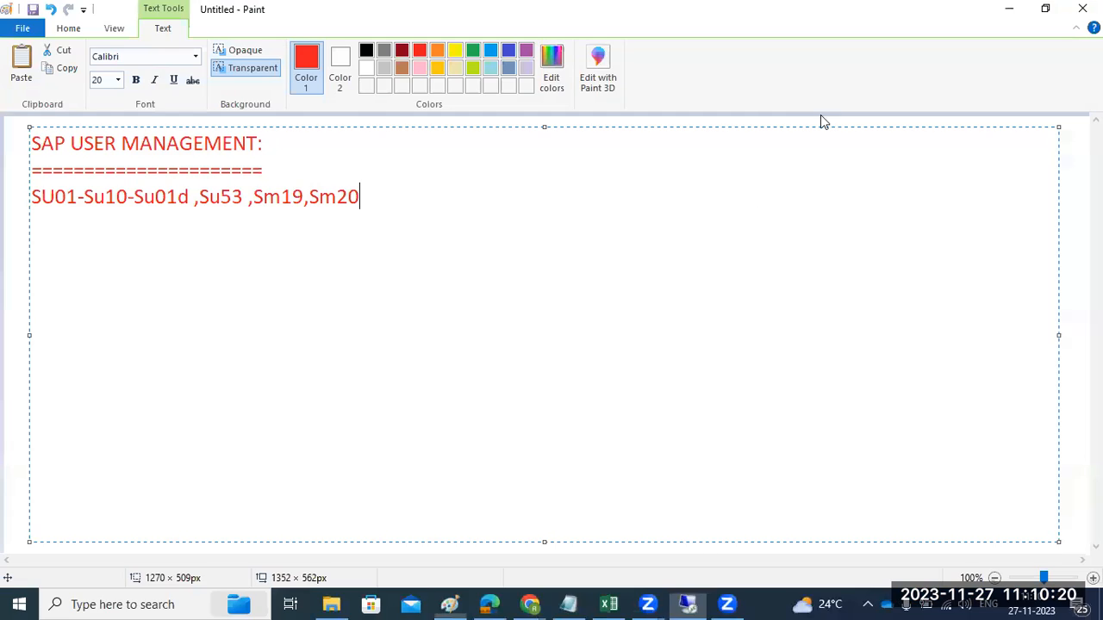
{"action": "key", "text": "Return"}
{"action": "key", "text": "Return"}
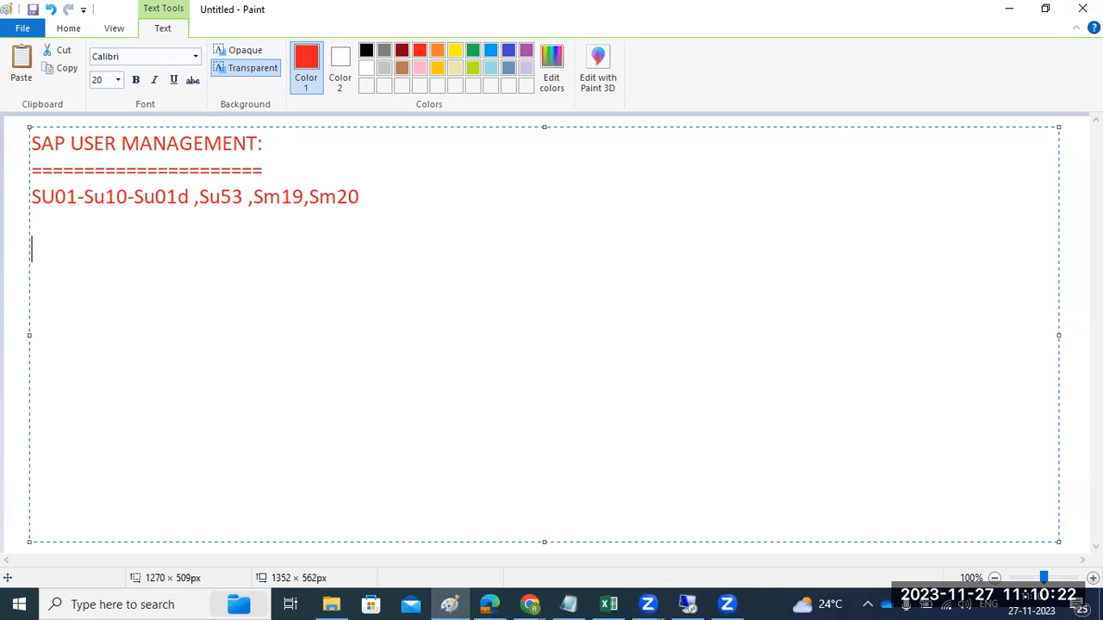
{"action": "type", "text": "5 typee"}
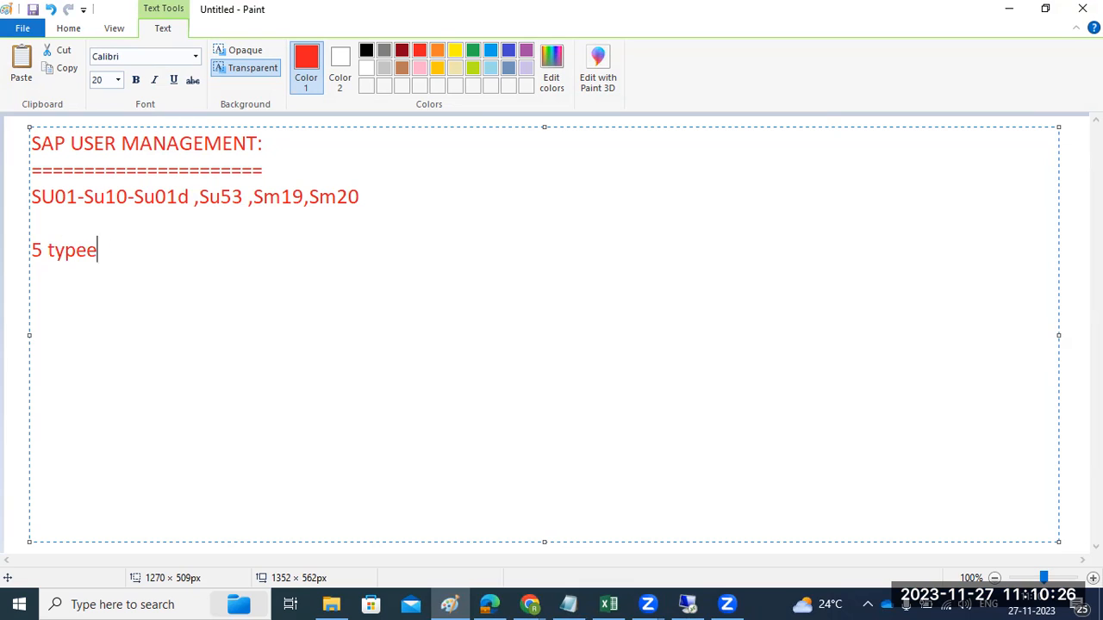
{"action": "type", "text": "s of users in"}
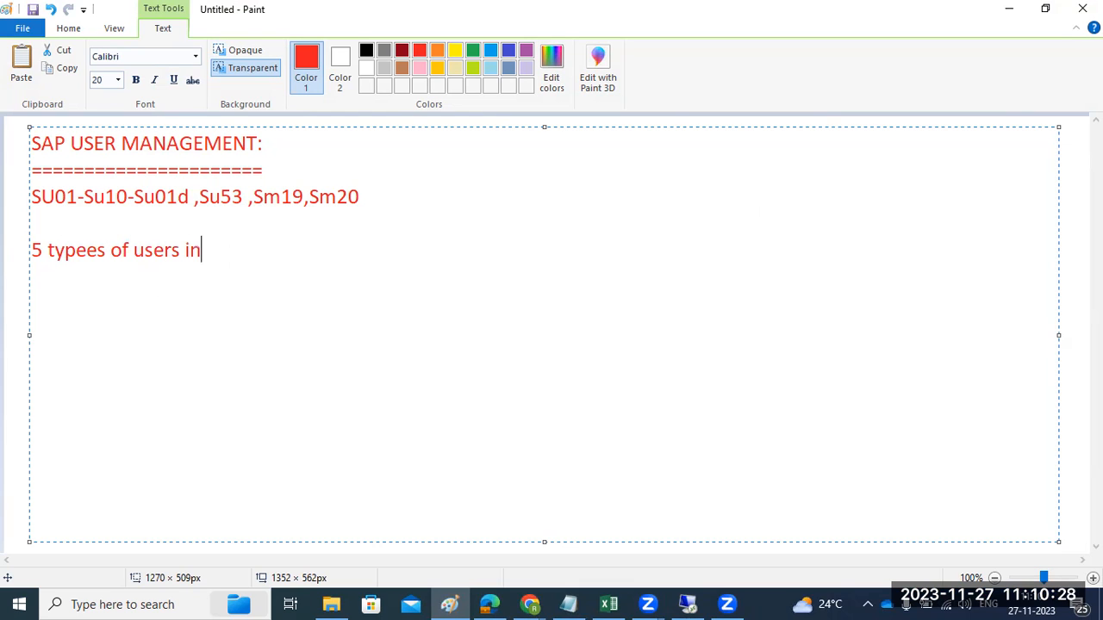
{"action": "type", "text": " SAP"}
List the first three user types under that line as "1)DIALOG USER", "2)SYSTEM USER" and "3)SERVICE USER"
{"action": "key", "text": "Return"}
{"action": "key", "text": "Return"}
{"action": "type", "text": "1)DIALOA"}
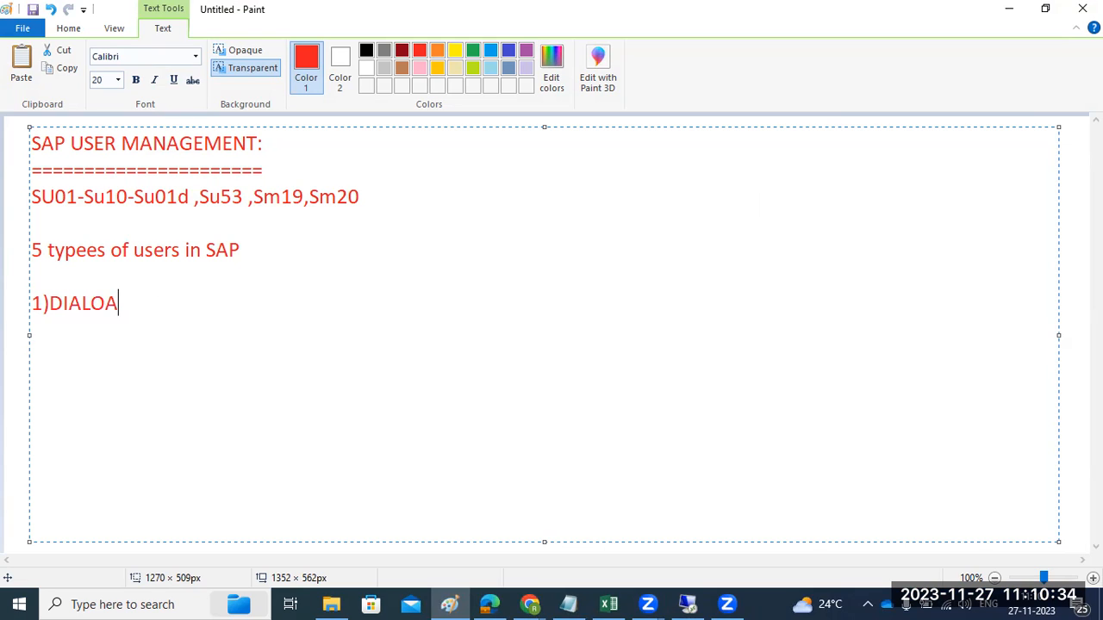
{"action": "key", "text": "BackSpace"}
{"action": "type", "text": "G USER"}
{"action": "key", "text": "Return"}
{"action": "type", "text": "2)SY"}
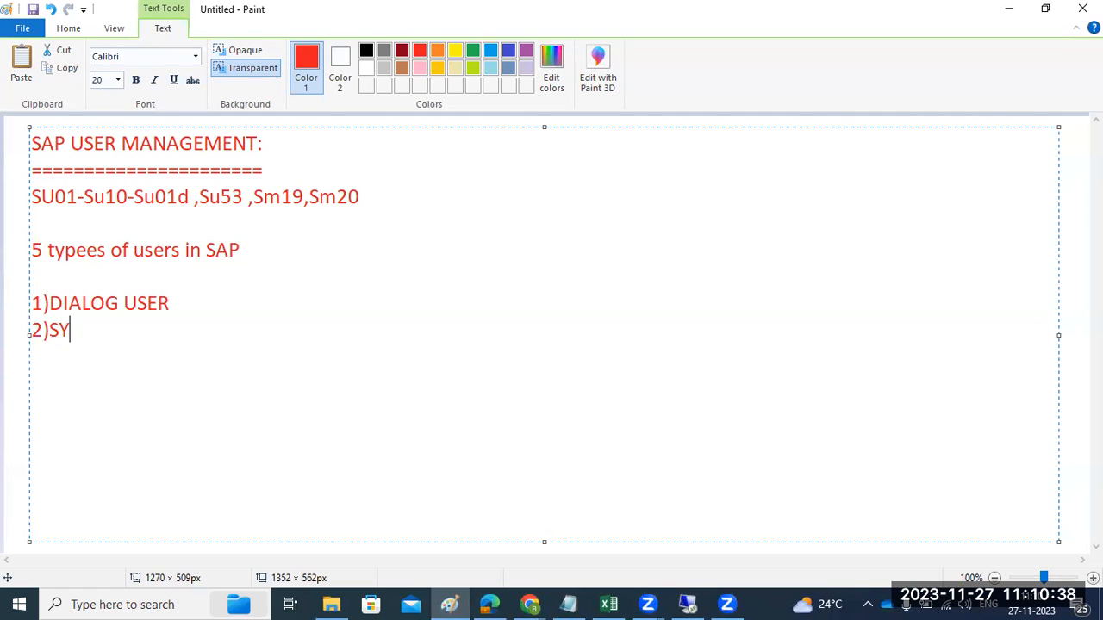
{"action": "type", "text": "STEM USER"}
{"action": "key", "text": "Return"}
{"action": "type", "text": "3)"}
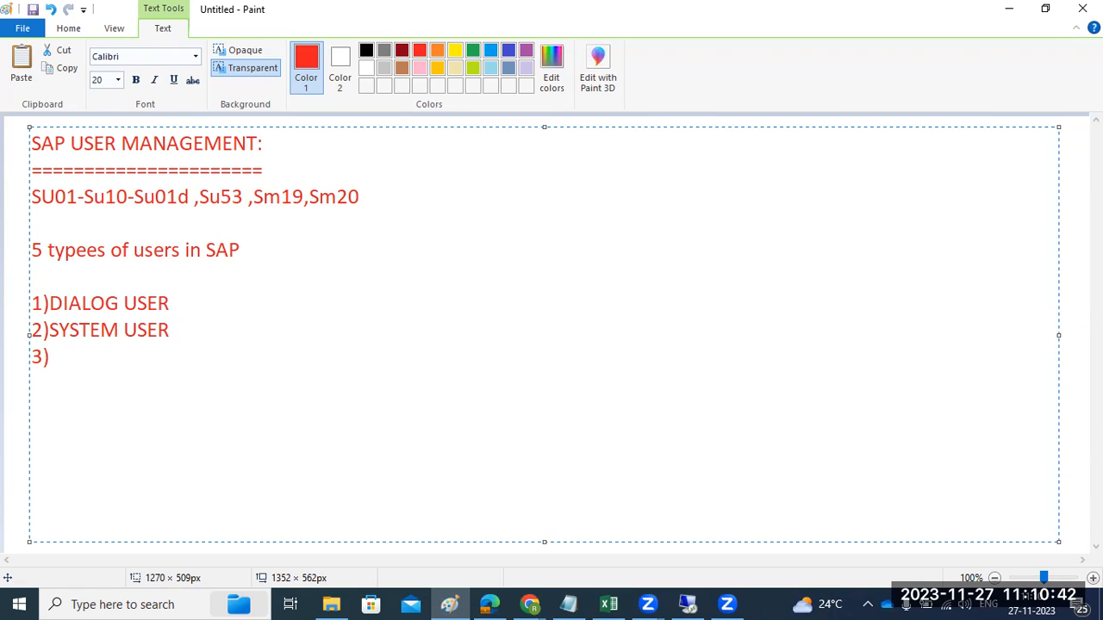
{"action": "type", "text": "SERVICE USER"}
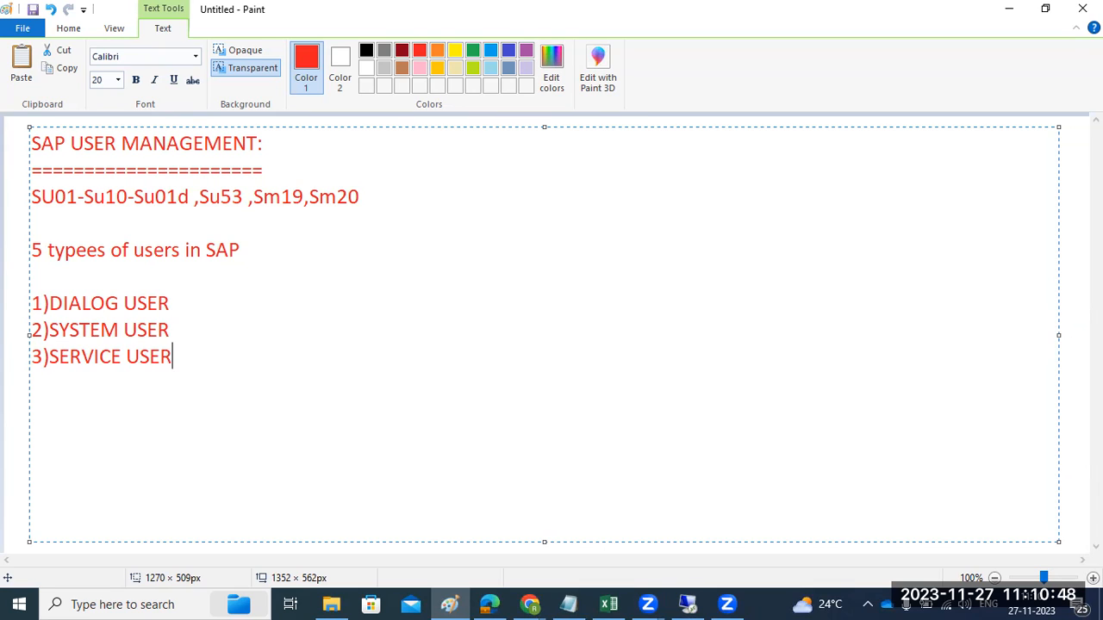
Complete the numbered list with "4)Communication user" and "5)Reference user"
{"action": "key", "text": "Return"}
{"action": "type", "text": "4)"}
{"action": "type", "text": "Commun"}
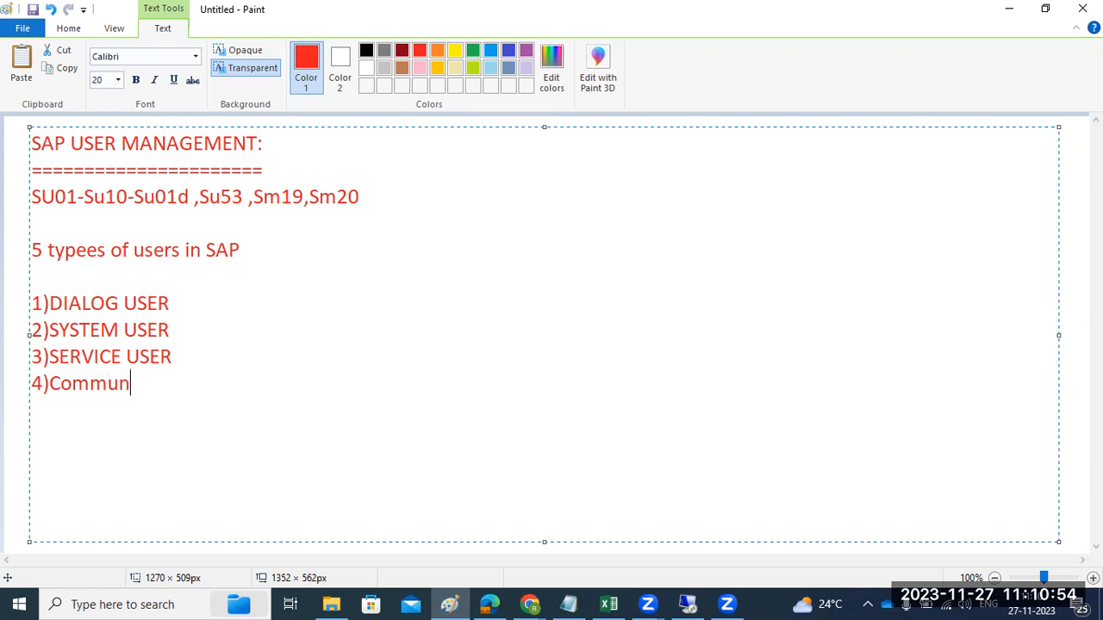
{"action": "type", "text": "ication user"}
{"action": "key", "text": "Return"}
{"action": "type", "text": "5)"}
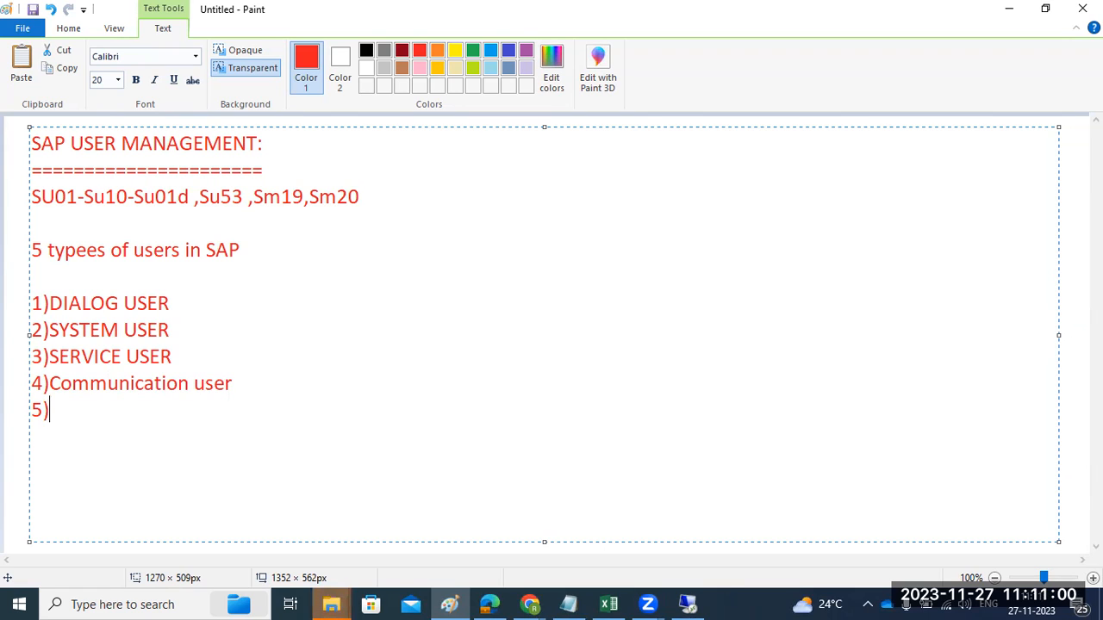
{"action": "type", "text": "Reference user"}
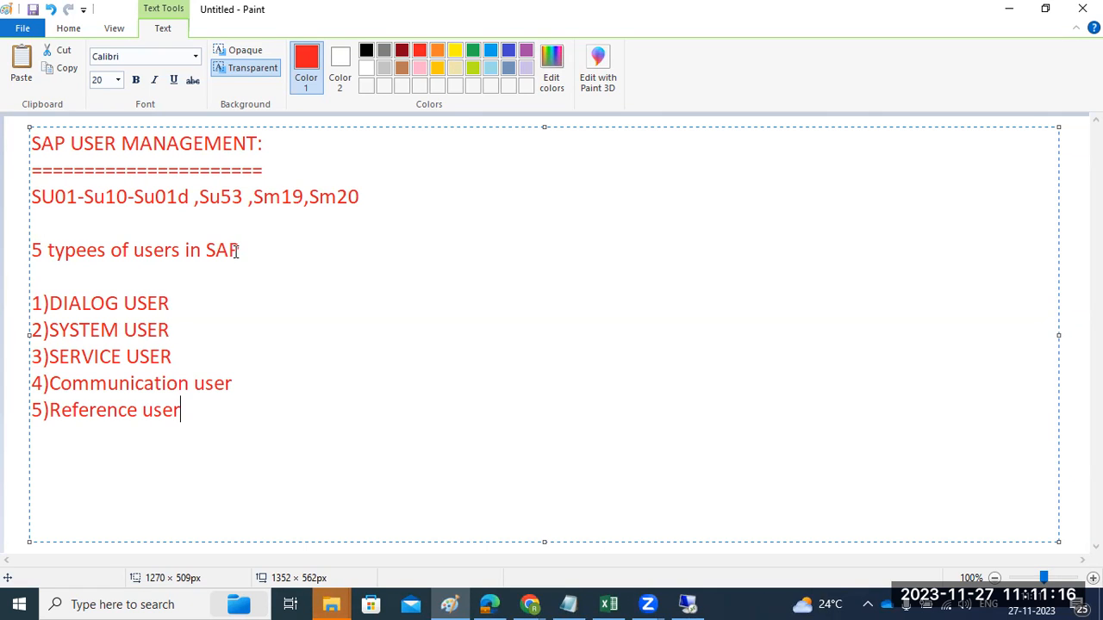
Switch back to the remote SAP session and choose Dialog as the new user's type
{"action": "left_click", "coordinate": [680, 603]}
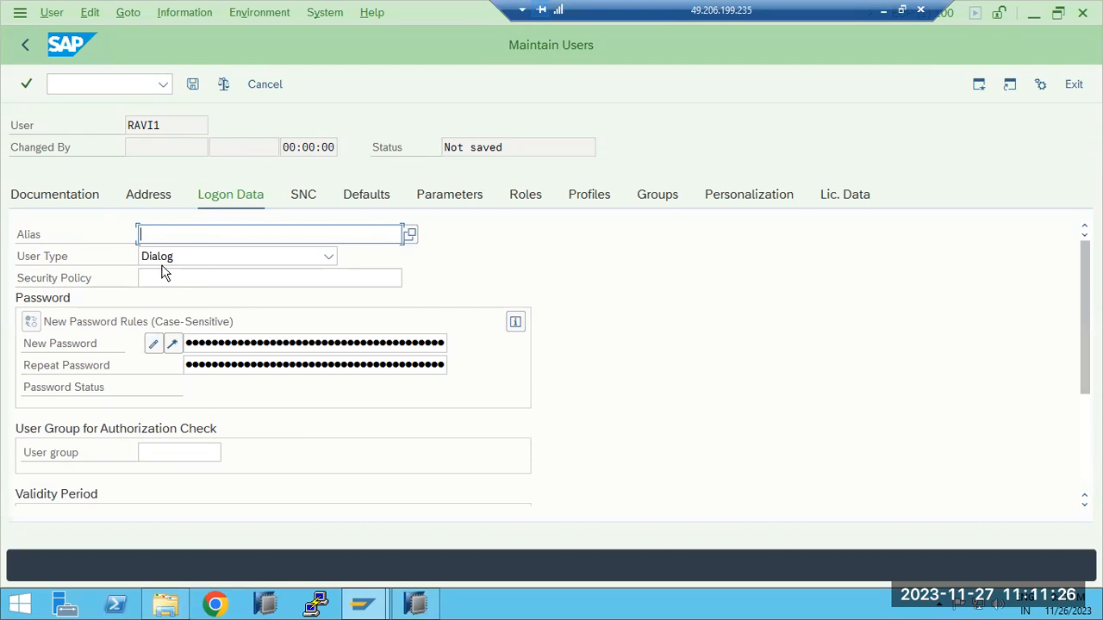
{"action": "left_click", "coordinate": [198, 258]}
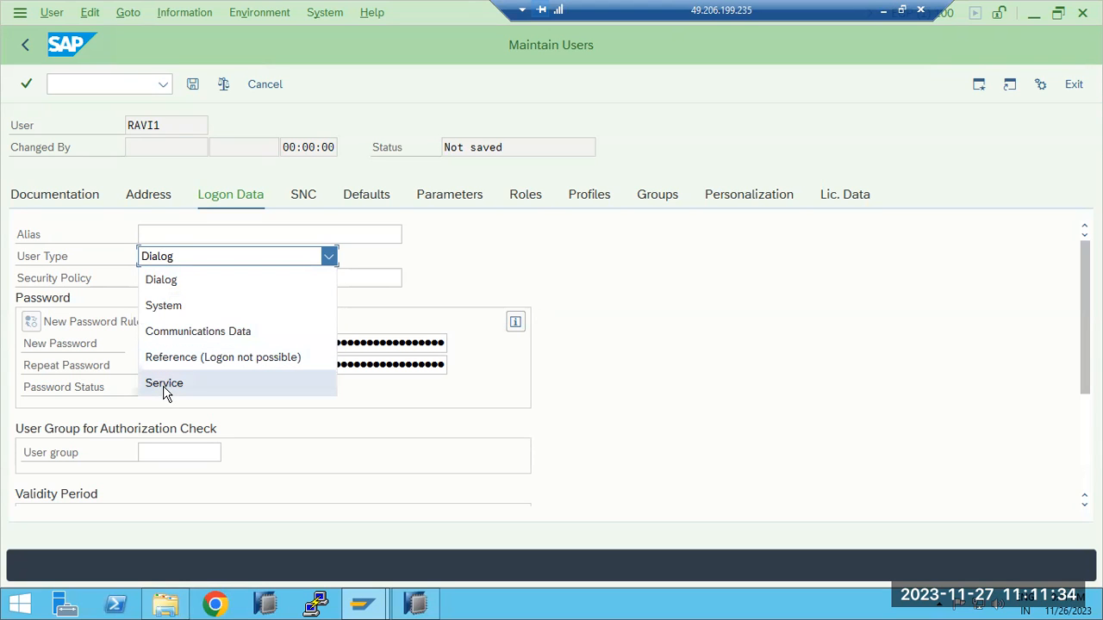
{"action": "left_click", "coordinate": [173, 284]}
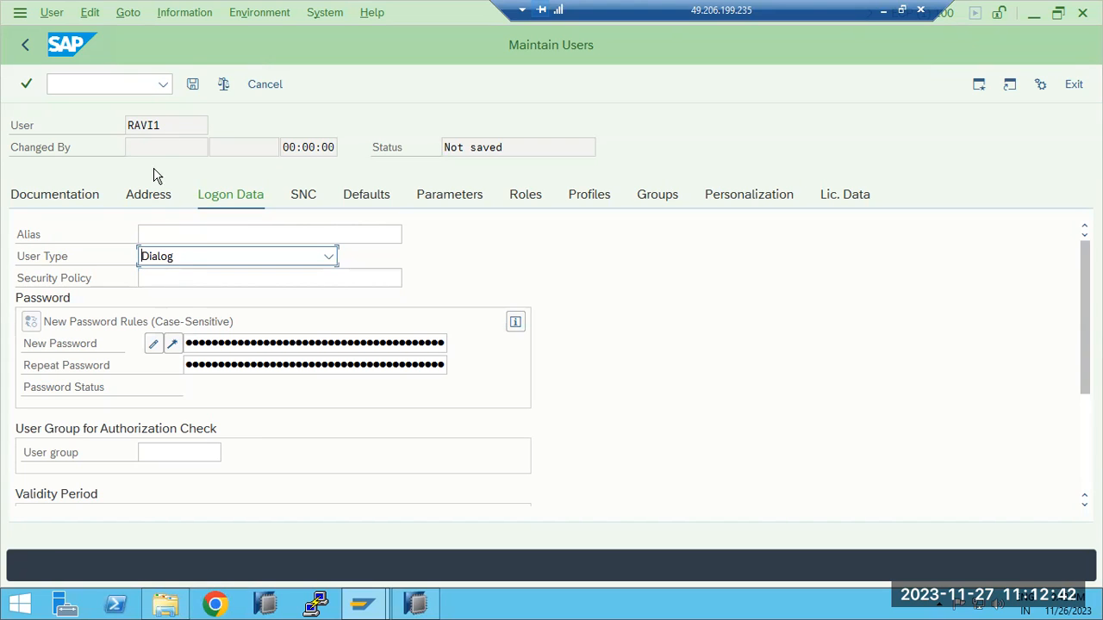
{"action": "left_click_drag", "start_coordinate": [178, 125], "coordinate": [126, 127]}
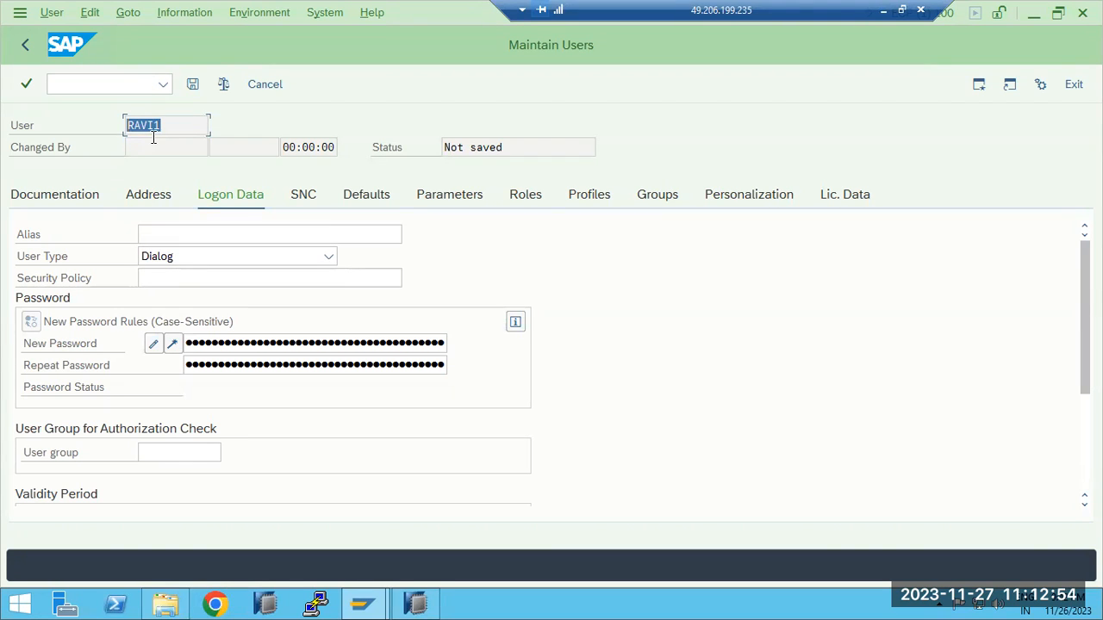
{"action": "mouse_move", "coordinate": [362, 603]}
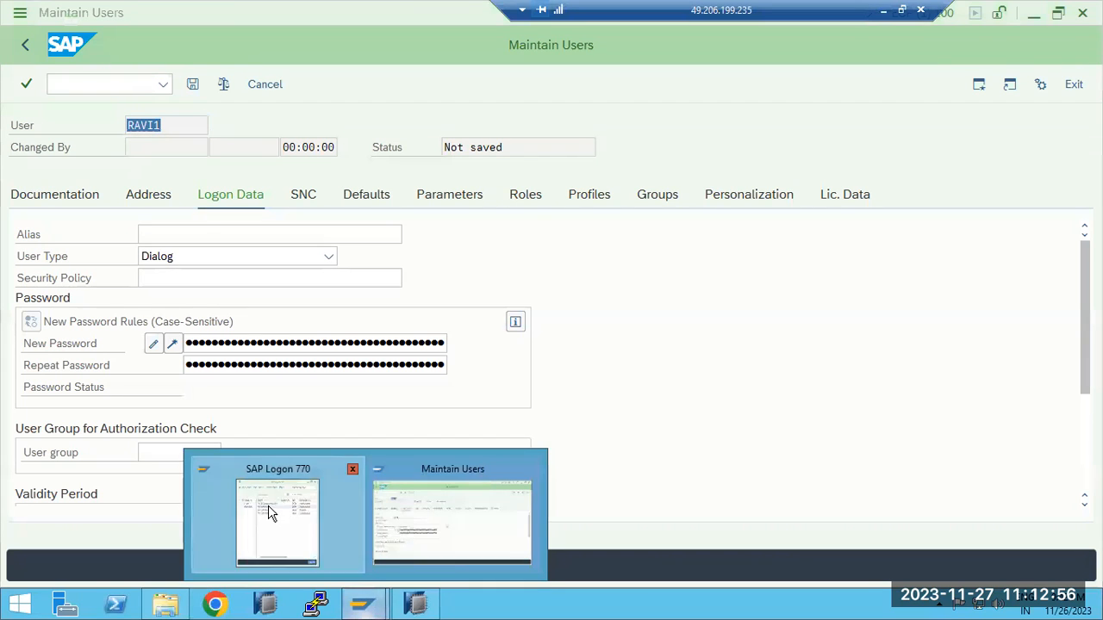
{"action": "left_click", "coordinate": [268, 514]}
{"action": "left_click", "coordinate": [152, 125]}
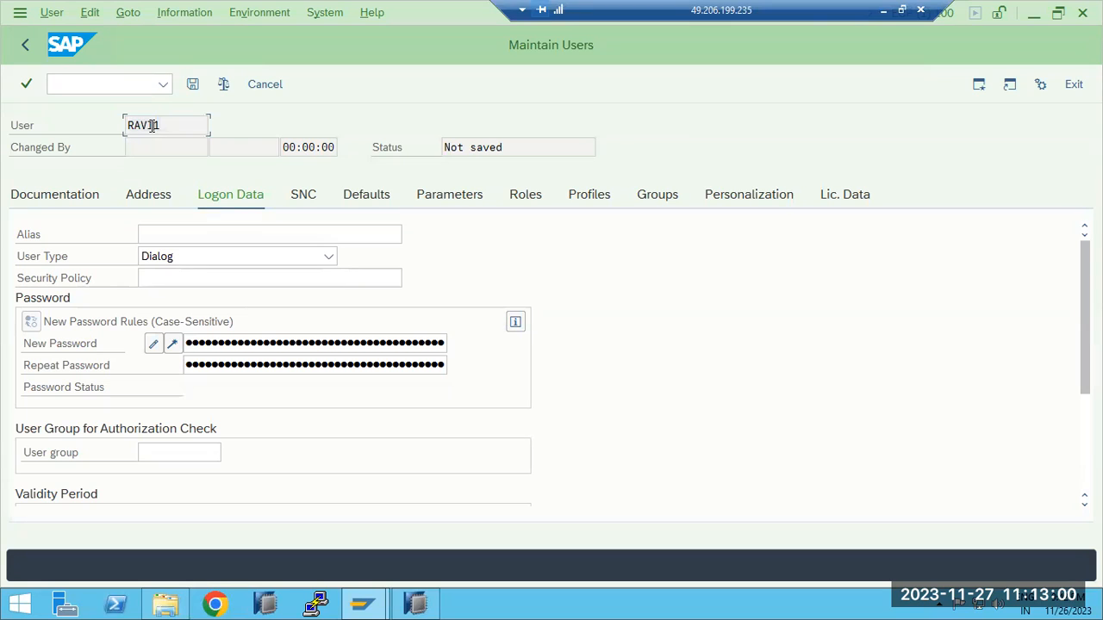
{"action": "key", "text": "Tab"}
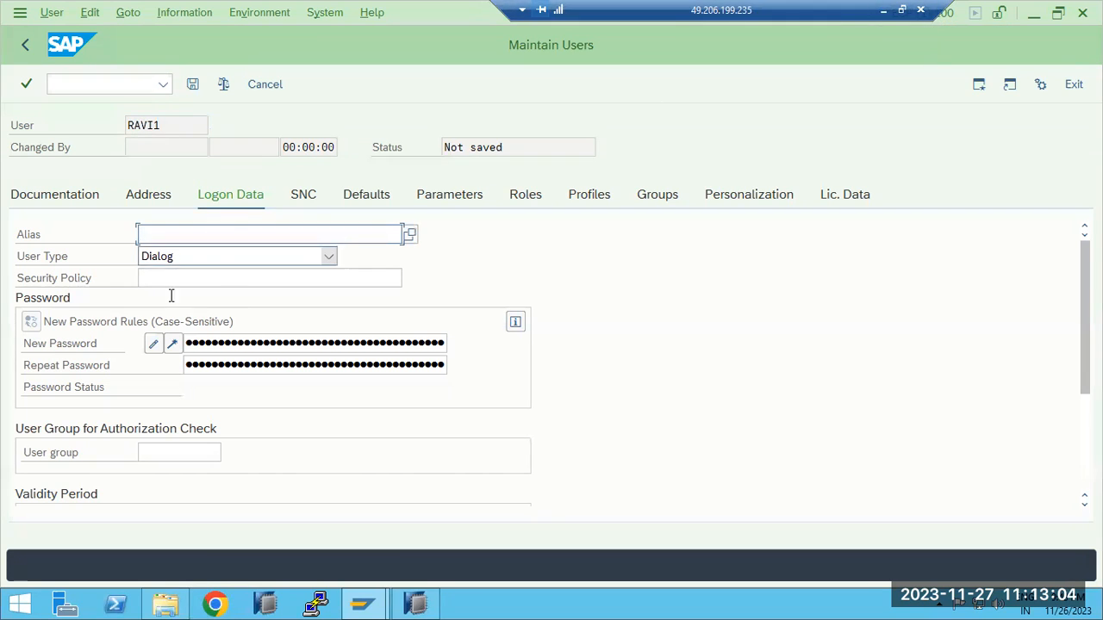
Set the new user's type to System in the logon data
{"action": "left_click", "coordinate": [188, 259]}
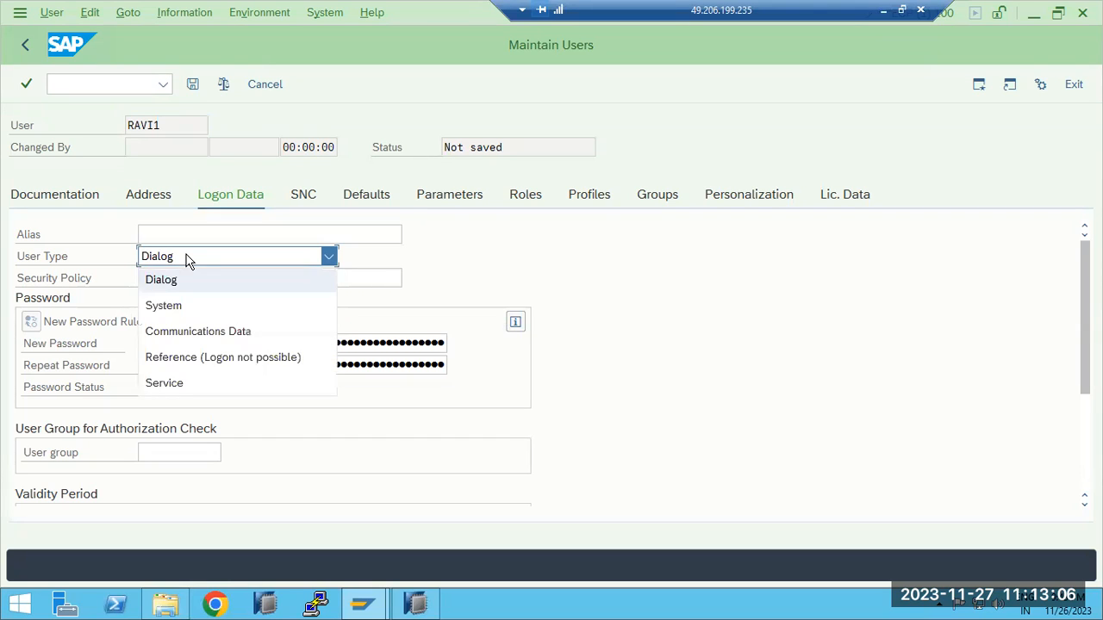
{"action": "left_click", "coordinate": [177, 306]}
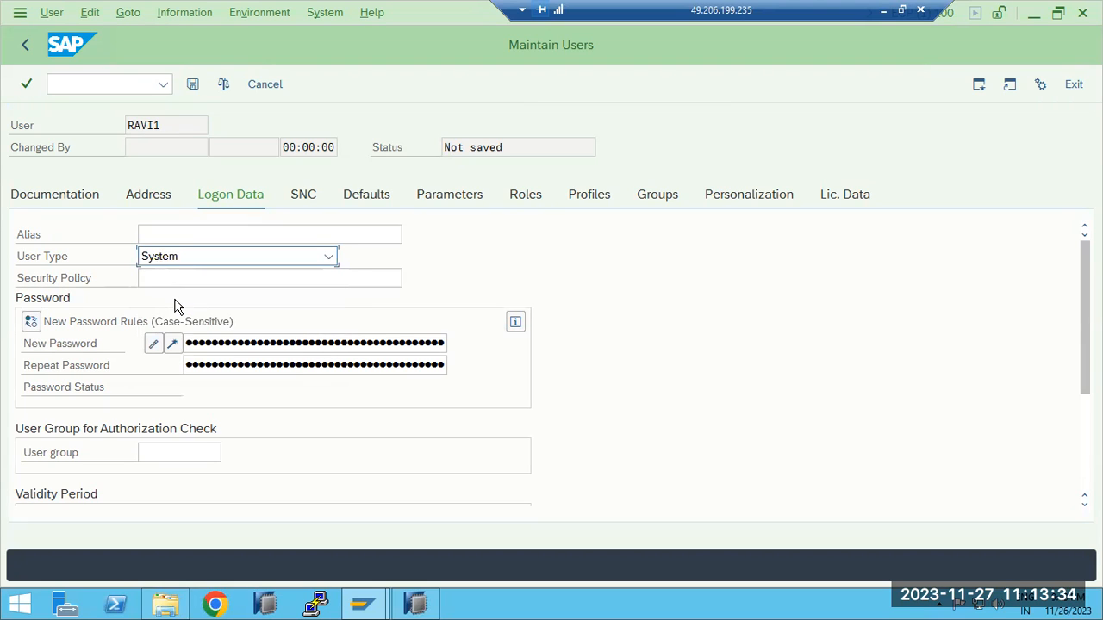
{"action": "left_click_drag", "start_coordinate": [188, 126], "coordinate": [130, 125]}
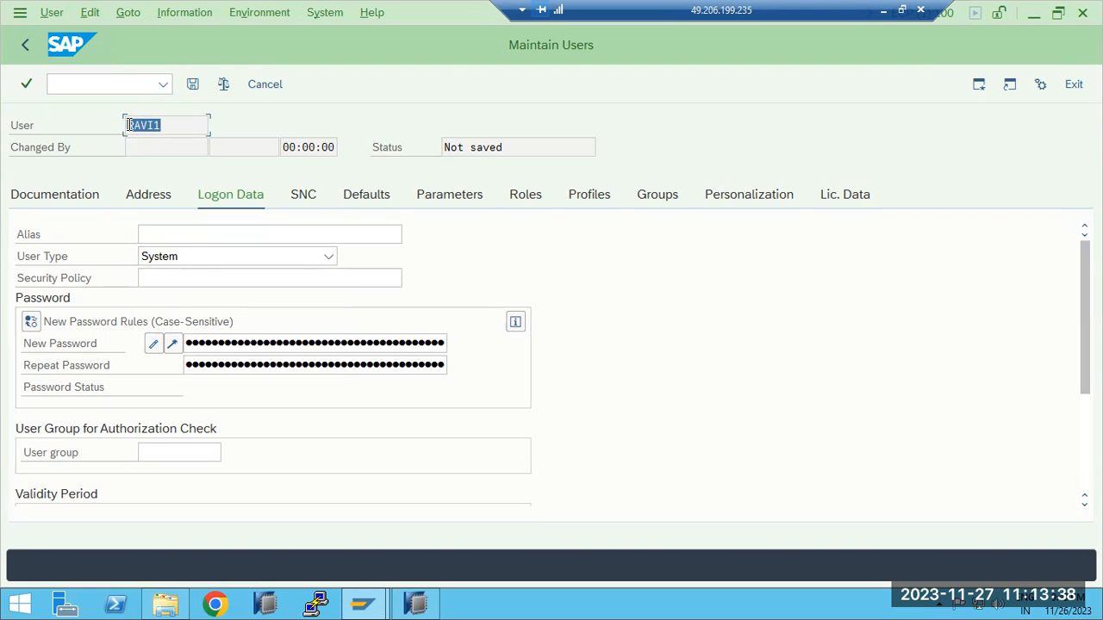
Switch back to the Paint notes and append a dash to the "2)SYSTEM USER" and "3)SERVICE USER" lines
{"action": "left_click", "coordinate": [883, 12]}
{"action": "left_click", "coordinate": [186, 329]}
{"action": "type", "text": "-"}
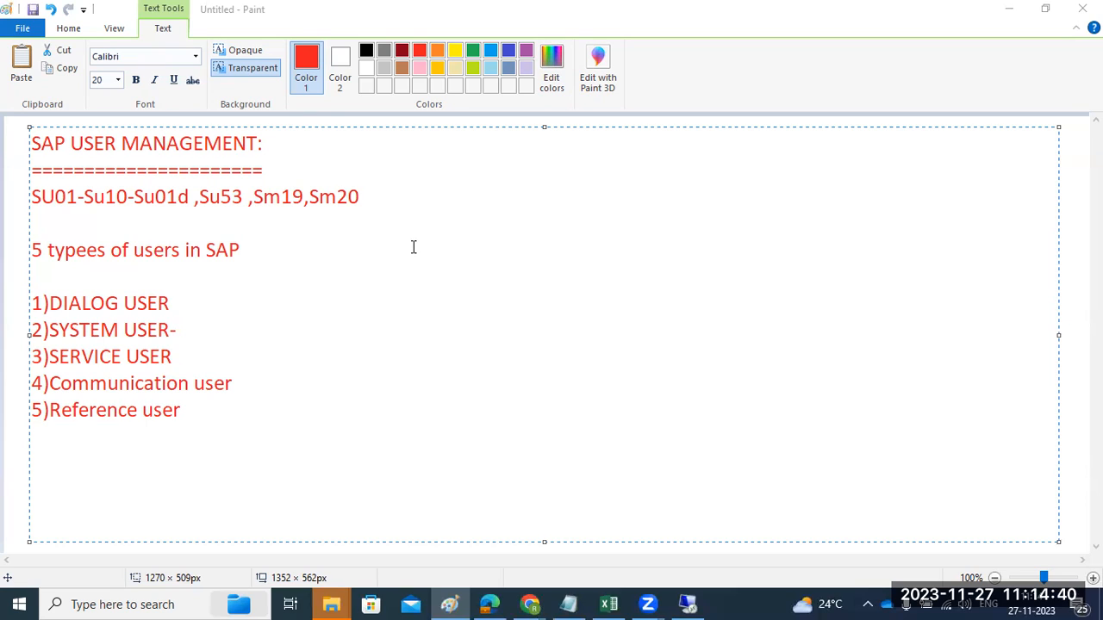
{"action": "left_click", "coordinate": [69, 330]}
{"action": "left_click", "coordinate": [204, 363]}
{"action": "type", "text": "-"}
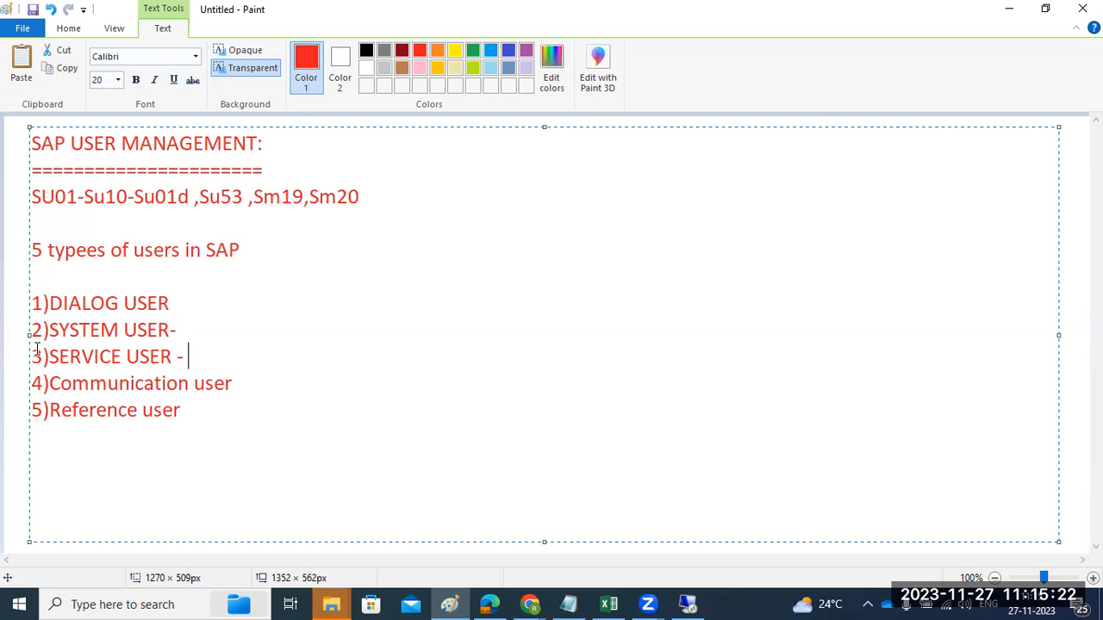
Review the five numbered user types in the notes, highlighting the dialog, system, service, communication and reference user entries for comparison
{"action": "left_click_drag", "start_coordinate": [42, 356], "coordinate": [187, 362]}
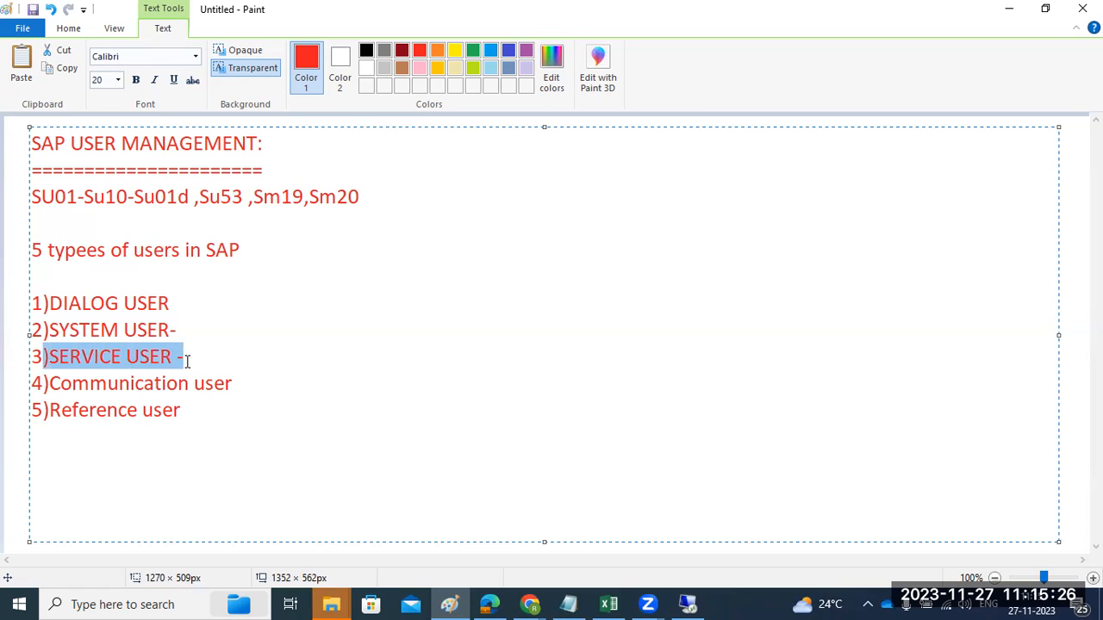
{"action": "left_click_drag", "start_coordinate": [50, 330], "coordinate": [174, 338]}
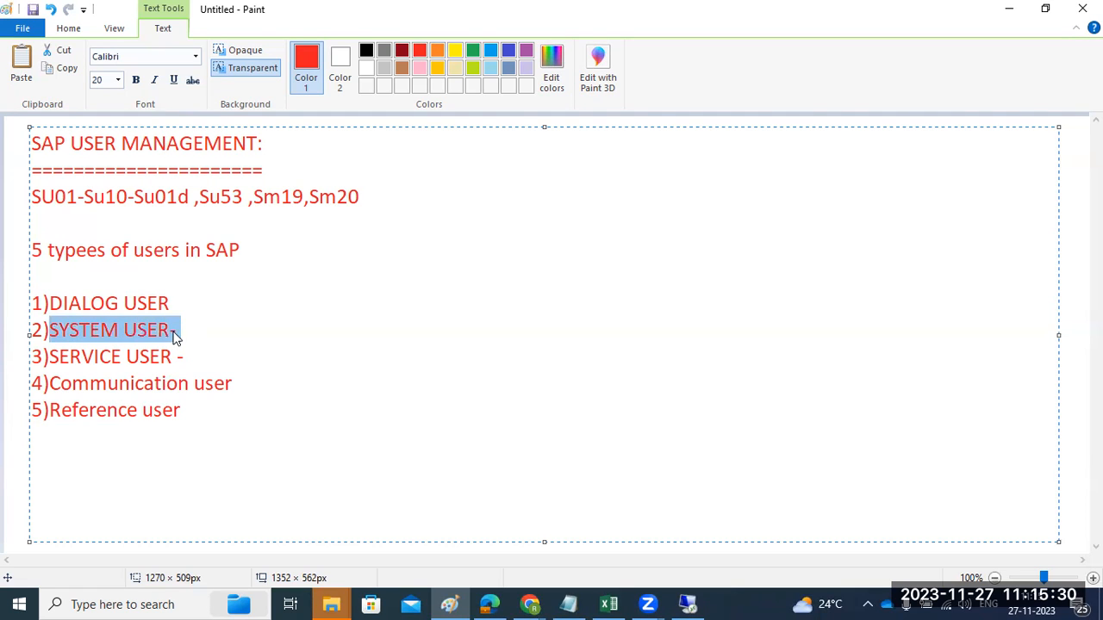
{"action": "left_click_drag", "start_coordinate": [49, 303], "coordinate": [175, 297]}
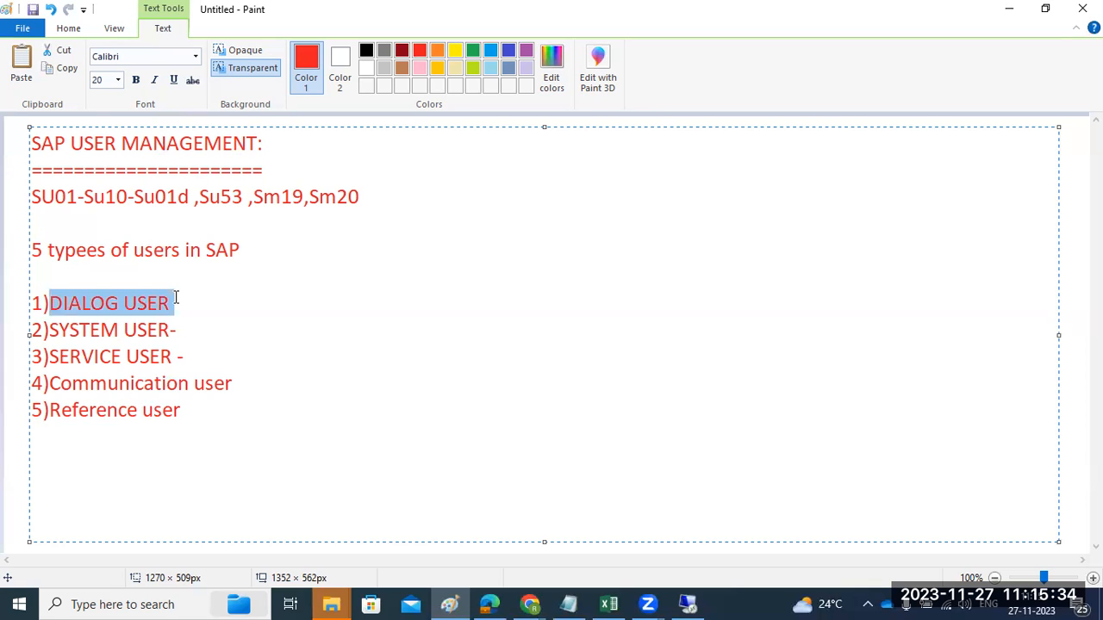
{"action": "left_click", "coordinate": [118, 303]}
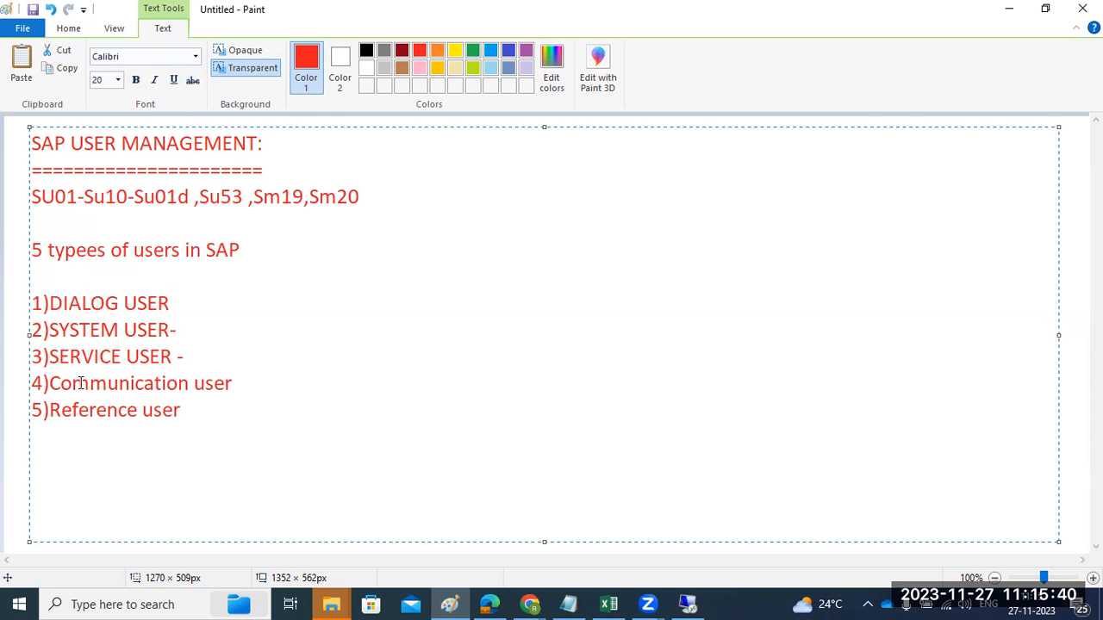
{"action": "left_click_drag", "start_coordinate": [72, 384], "coordinate": [146, 391]}
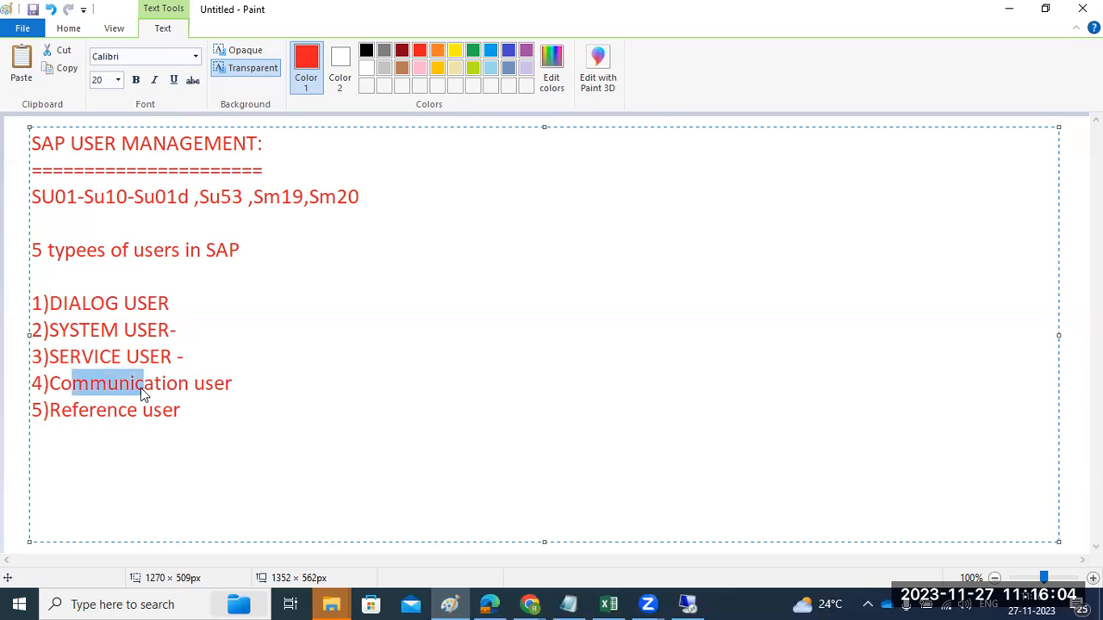
{"action": "left_click_drag", "start_coordinate": [184, 325], "coordinate": [101, 330]}
{"action": "left_click_drag", "start_coordinate": [144, 384], "coordinate": [240, 383]}
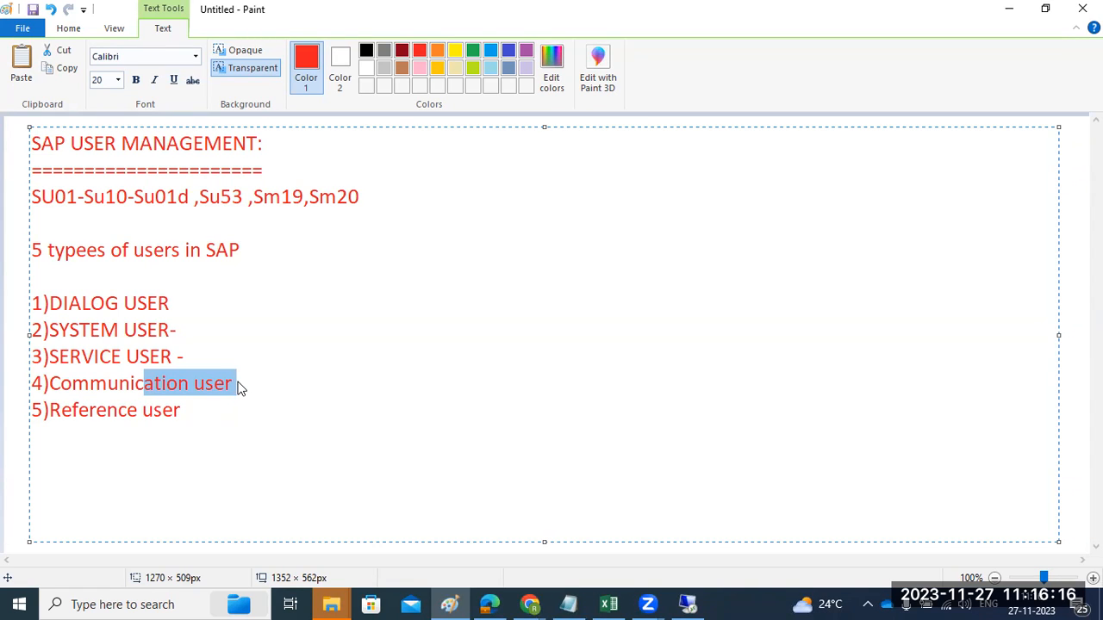
{"action": "left_click", "coordinate": [112, 411]}
{"action": "left_click", "coordinate": [143, 409]}
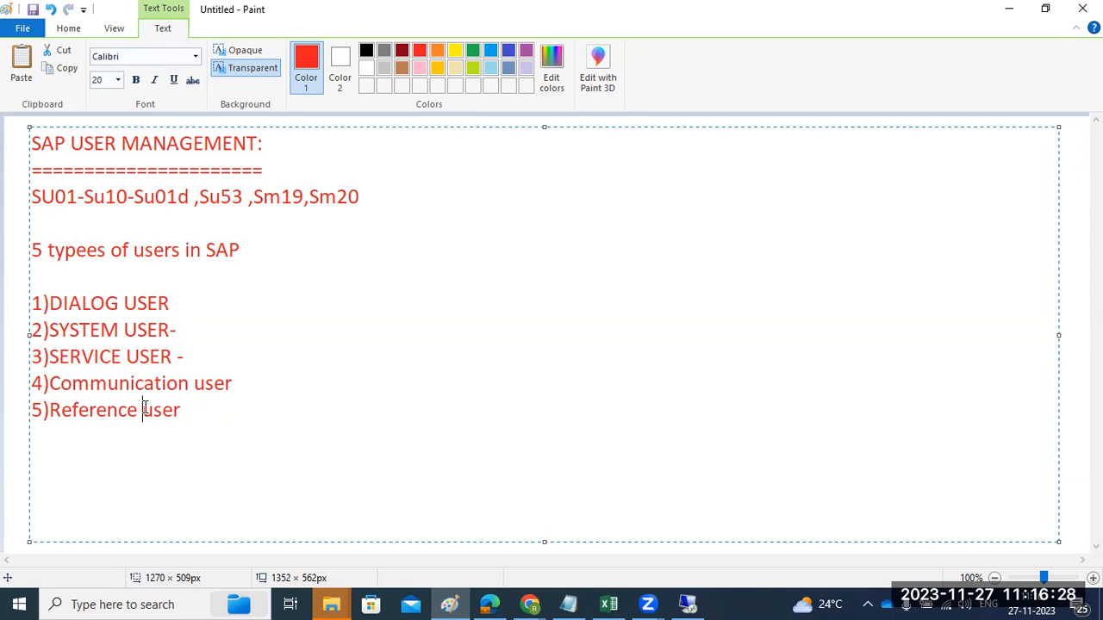
{"action": "left_click_drag", "start_coordinate": [105, 303], "coordinate": [172, 303]}
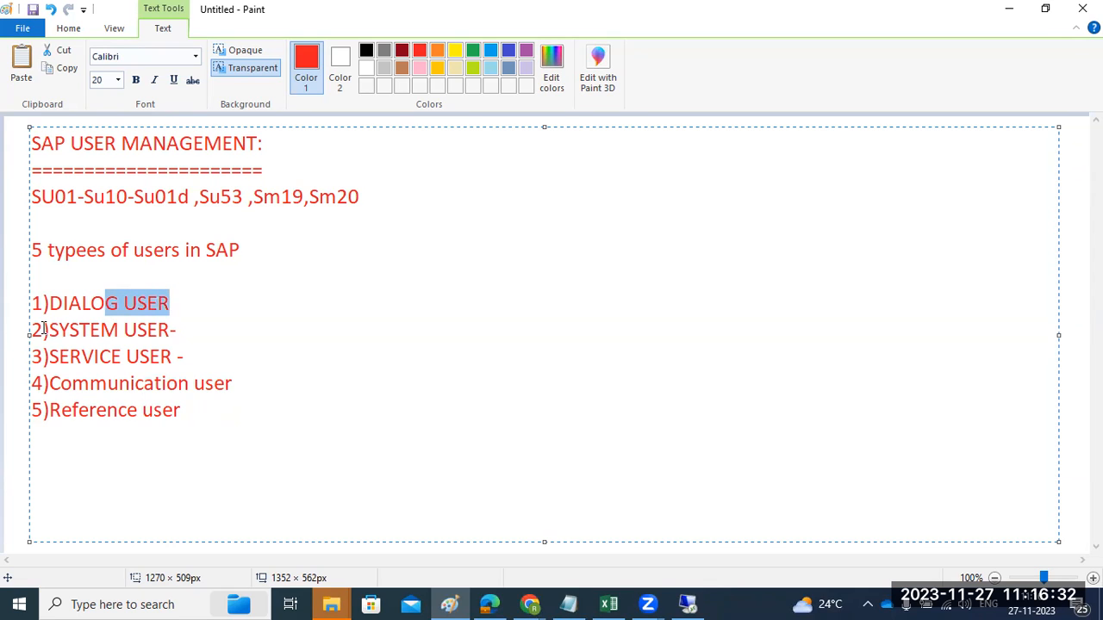
{"action": "left_click_drag", "start_coordinate": [43, 329], "coordinate": [193, 415]}
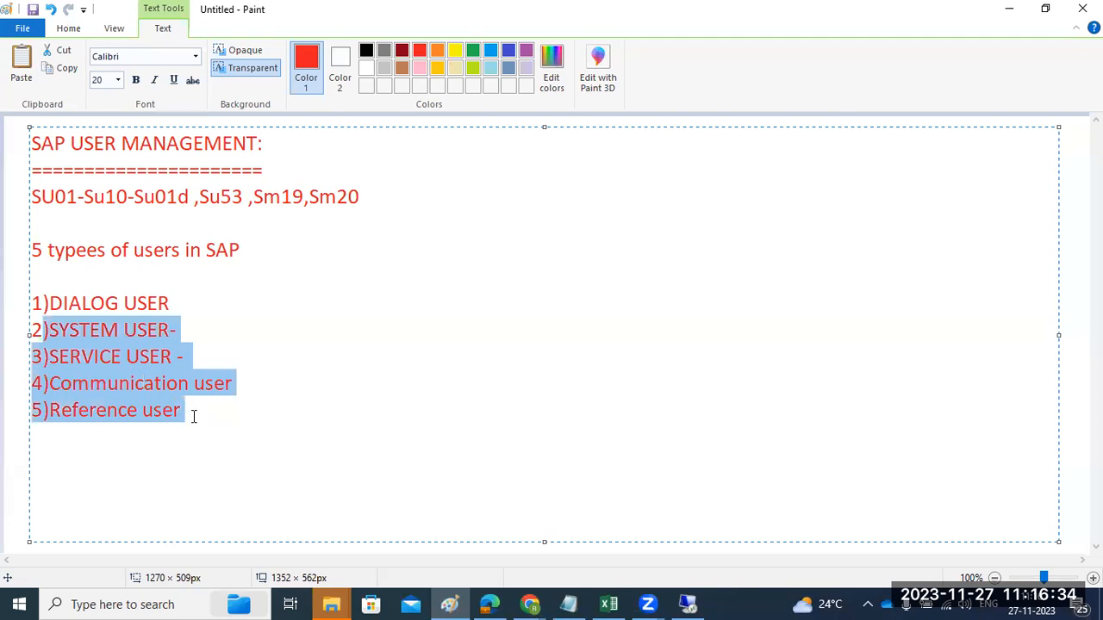
{"action": "left_click", "coordinate": [192, 415]}
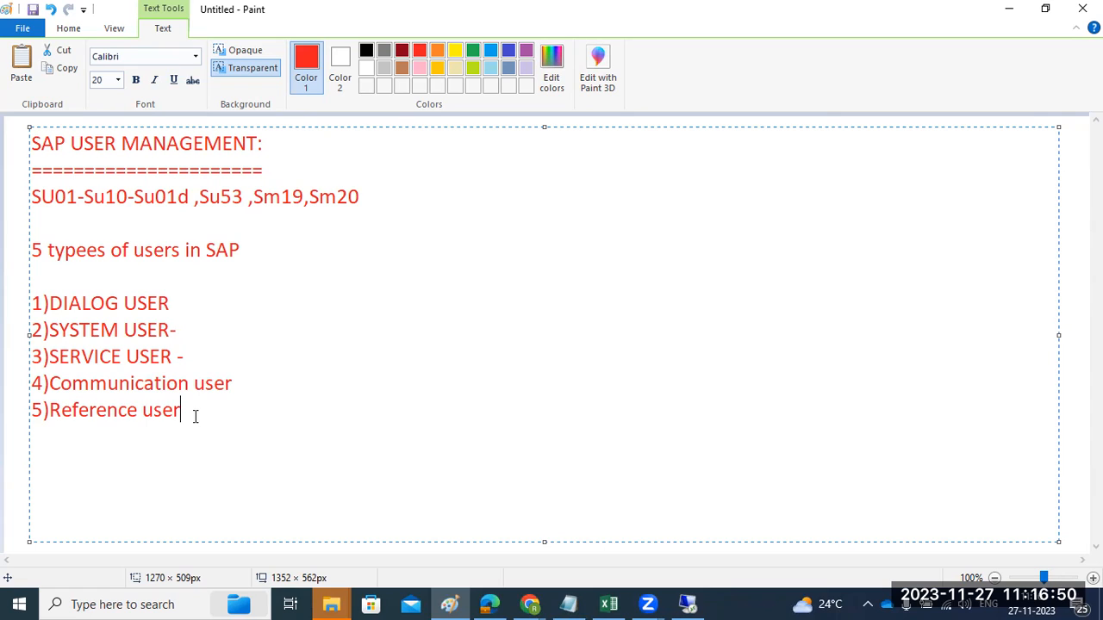
{"action": "left_click_drag", "start_coordinate": [118, 410], "coordinate": [138, 413]}
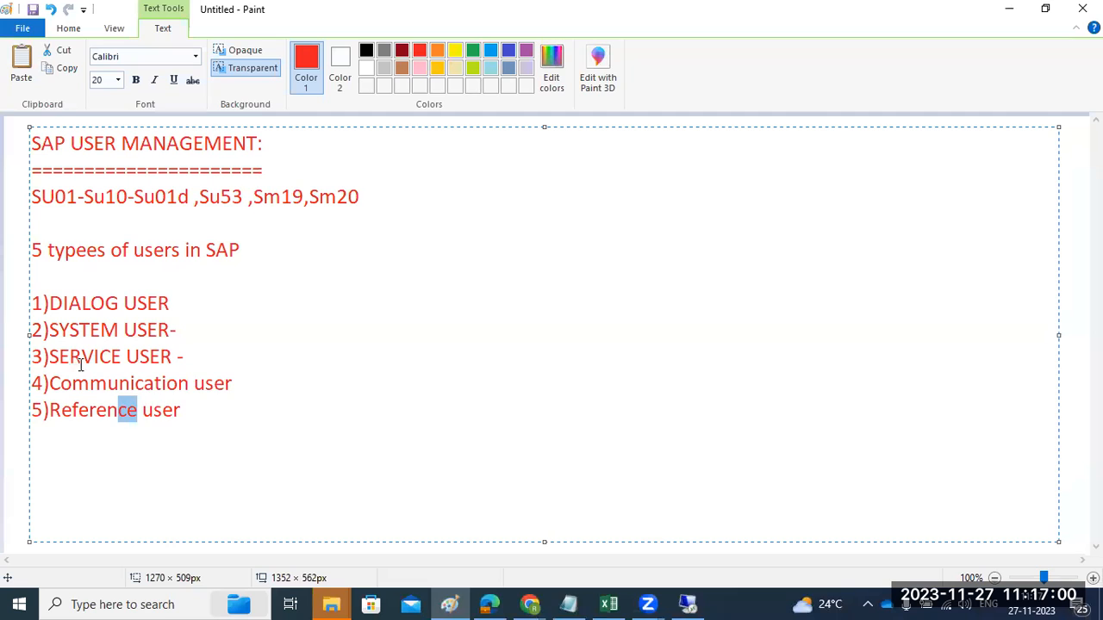
{"action": "left_click_drag", "start_coordinate": [183, 410], "coordinate": [25, 356]}
{"action": "left_click_drag", "start_coordinate": [62, 302], "coordinate": [216, 337]}
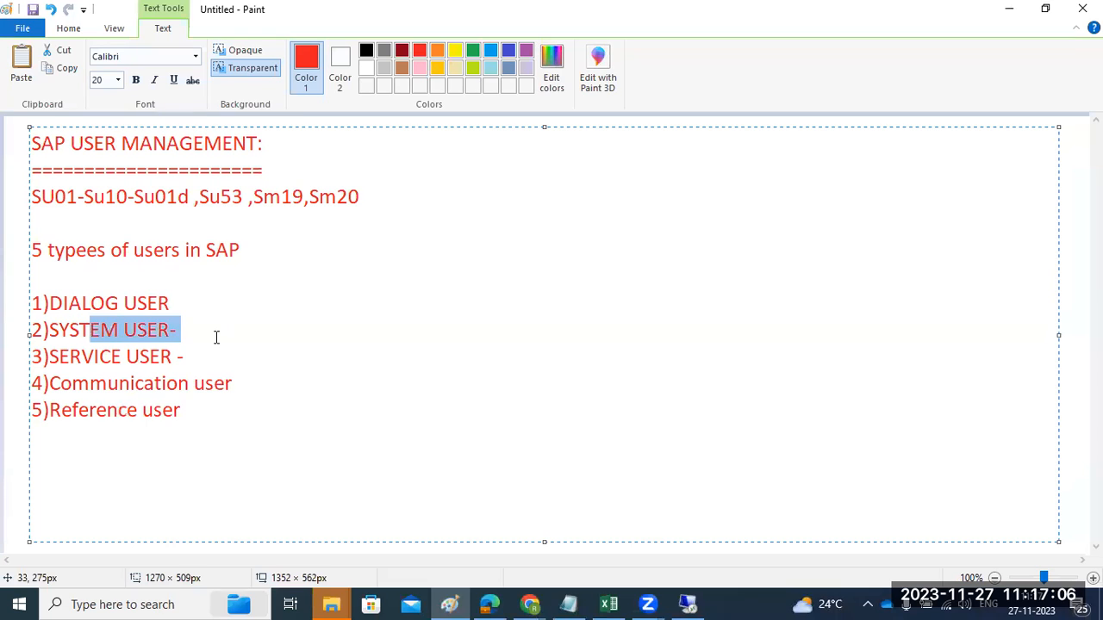
{"action": "left_click", "coordinate": [87, 305]}
{"action": "left_click_drag", "start_coordinate": [31, 303], "coordinate": [152, 324]}
{"action": "left_click_drag", "start_coordinate": [33, 357], "coordinate": [209, 411]}
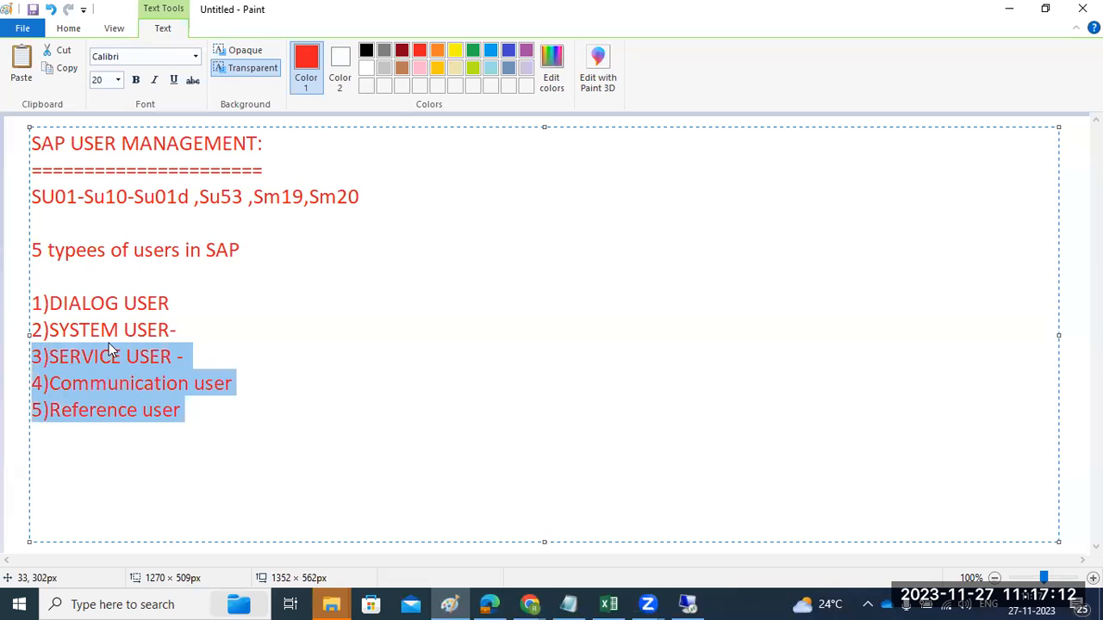
{"action": "left_click", "coordinate": [85, 362]}
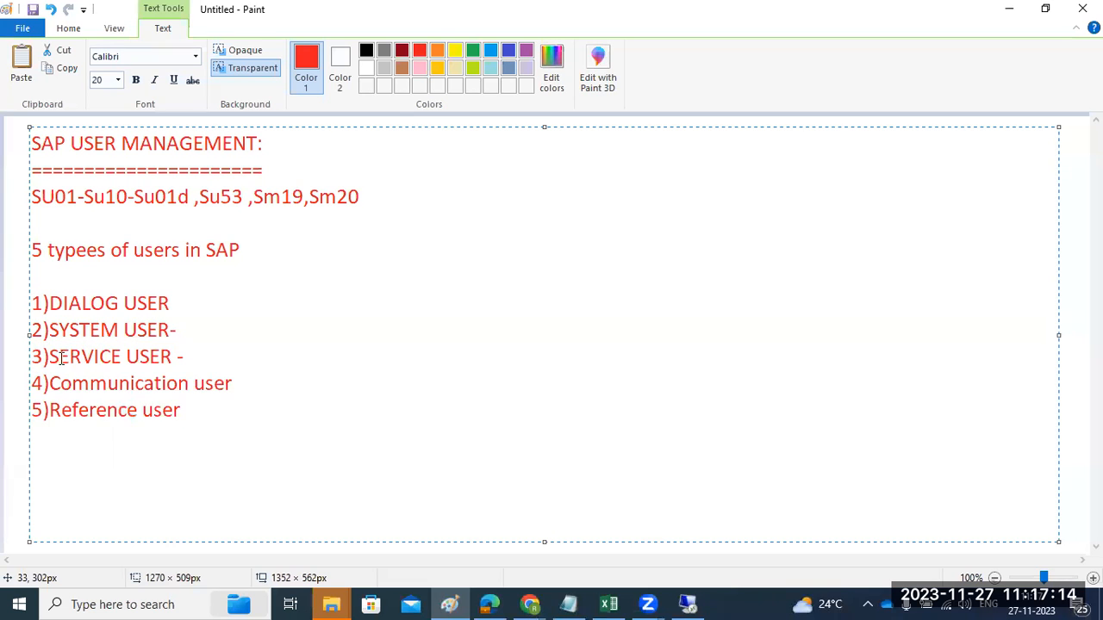
{"action": "left_click_drag", "start_coordinate": [33, 356], "coordinate": [194, 361]}
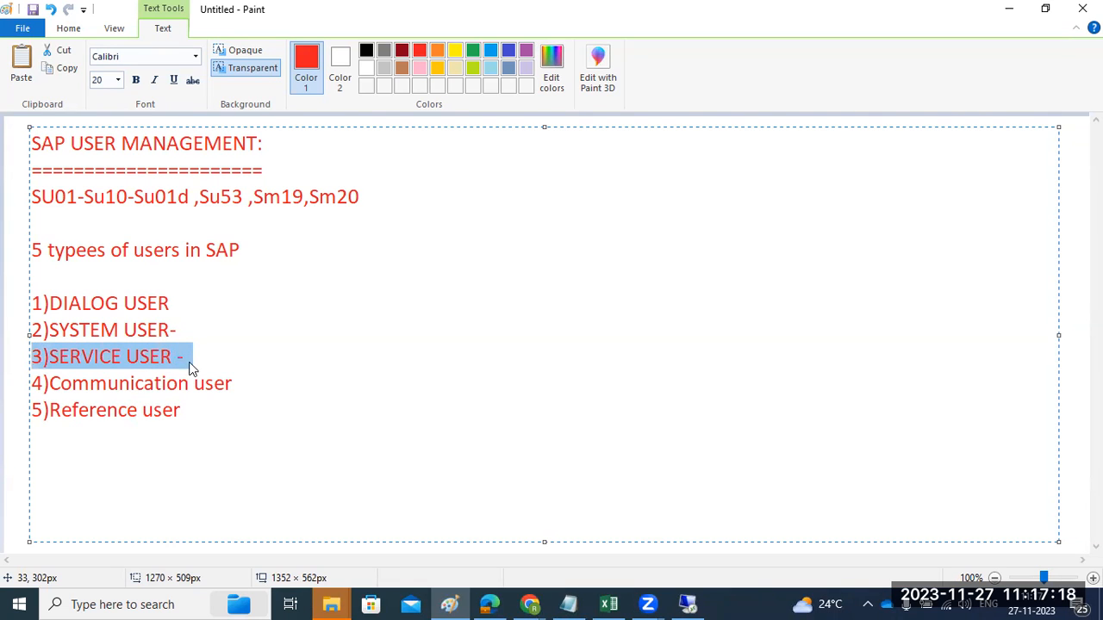
{"action": "left_click", "coordinate": [128, 361]}
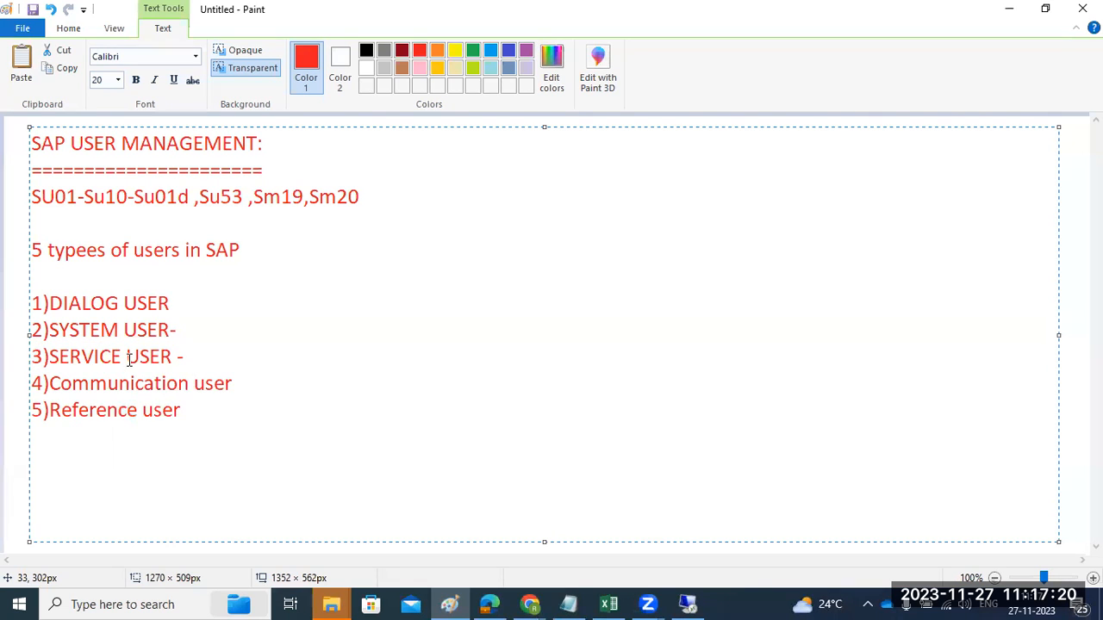
{"action": "left_click_drag", "start_coordinate": [59, 357], "coordinate": [194, 362]}
{"action": "left_click_drag", "start_coordinate": [72, 384], "coordinate": [233, 379]}
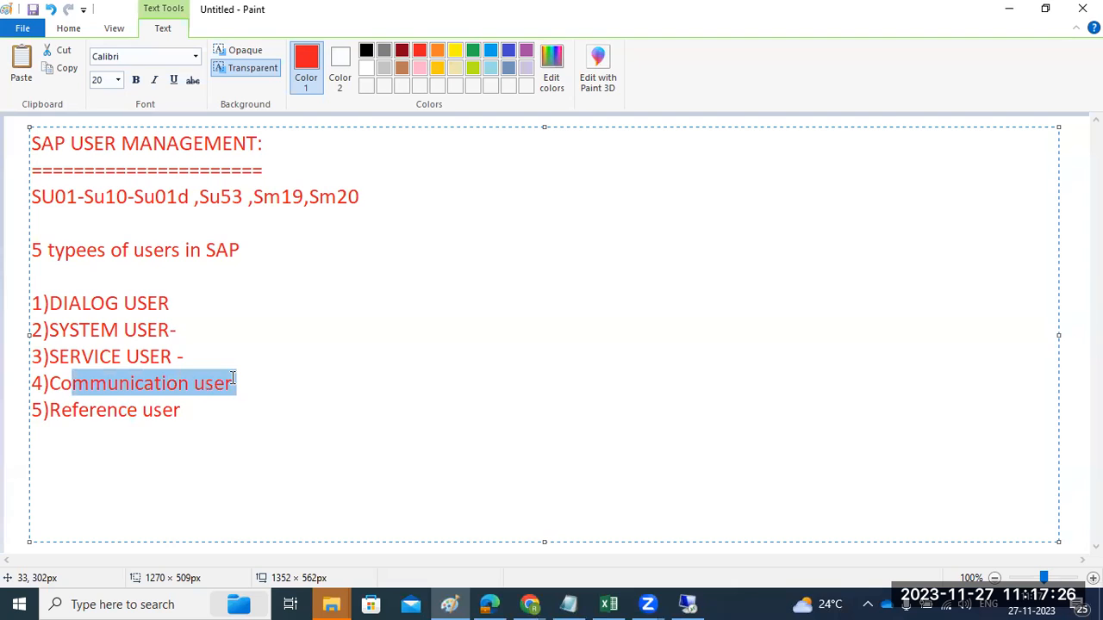
{"action": "left_click_drag", "start_coordinate": [73, 410], "coordinate": [189, 408]}
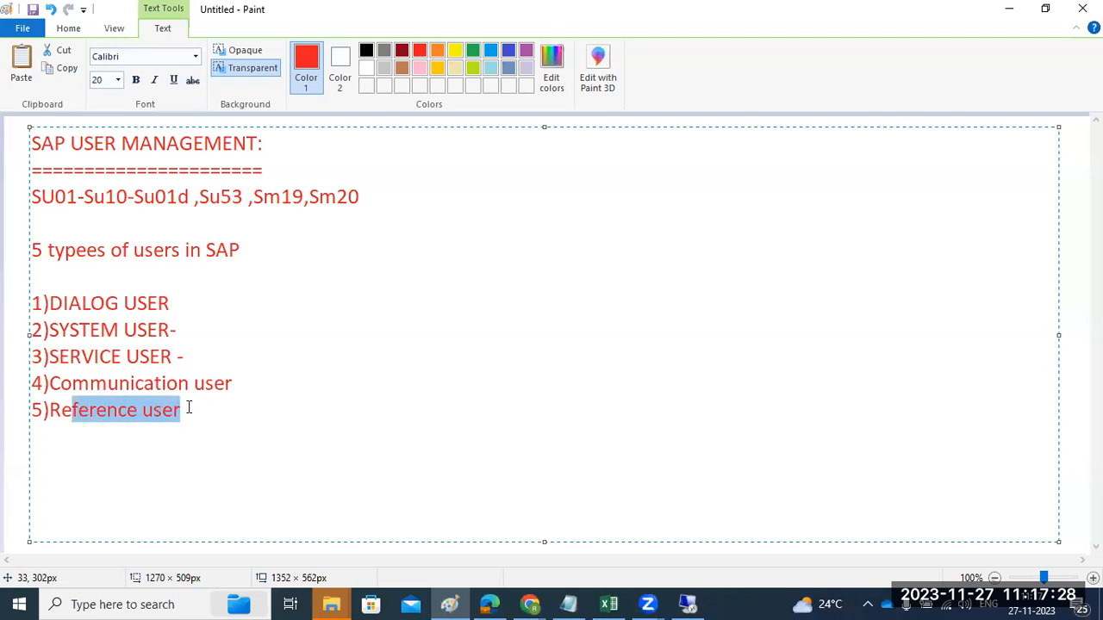
{"action": "left_click", "coordinate": [190, 410]}
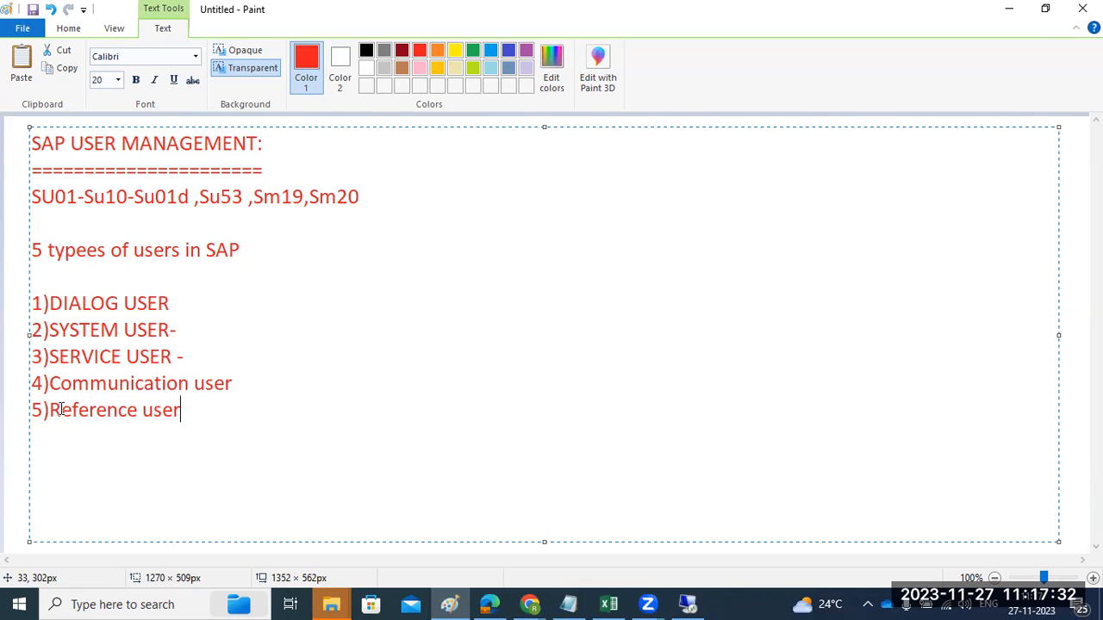
{"action": "left_click_drag", "start_coordinate": [50, 410], "coordinate": [181, 424]}
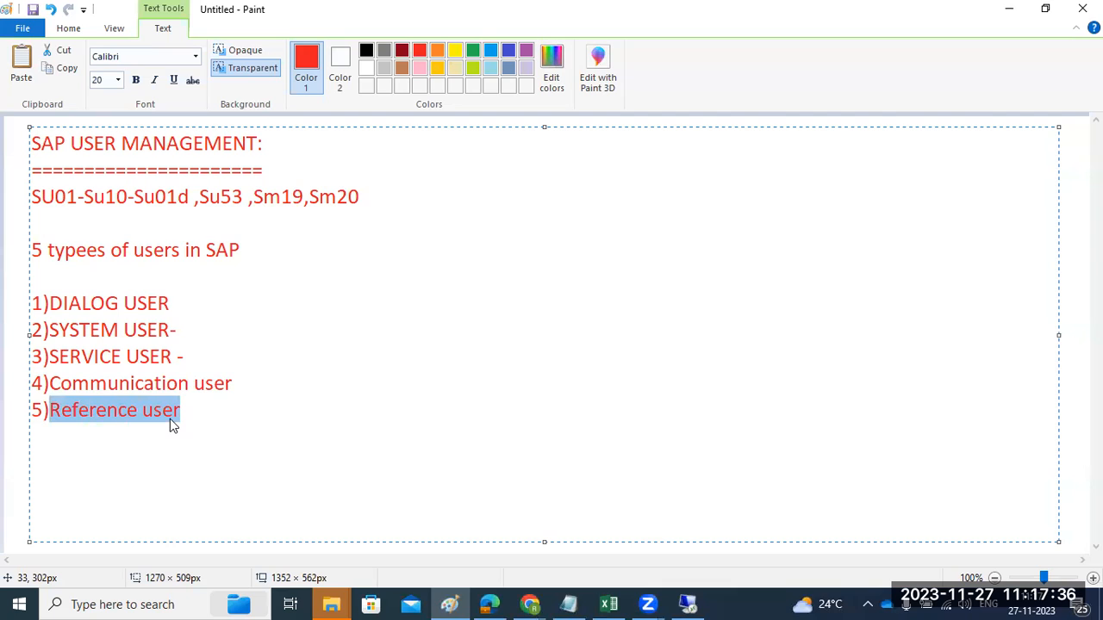
{"action": "left_click", "coordinate": [41, 304]}
{"action": "left_click_drag", "start_coordinate": [42, 303], "coordinate": [173, 297]}
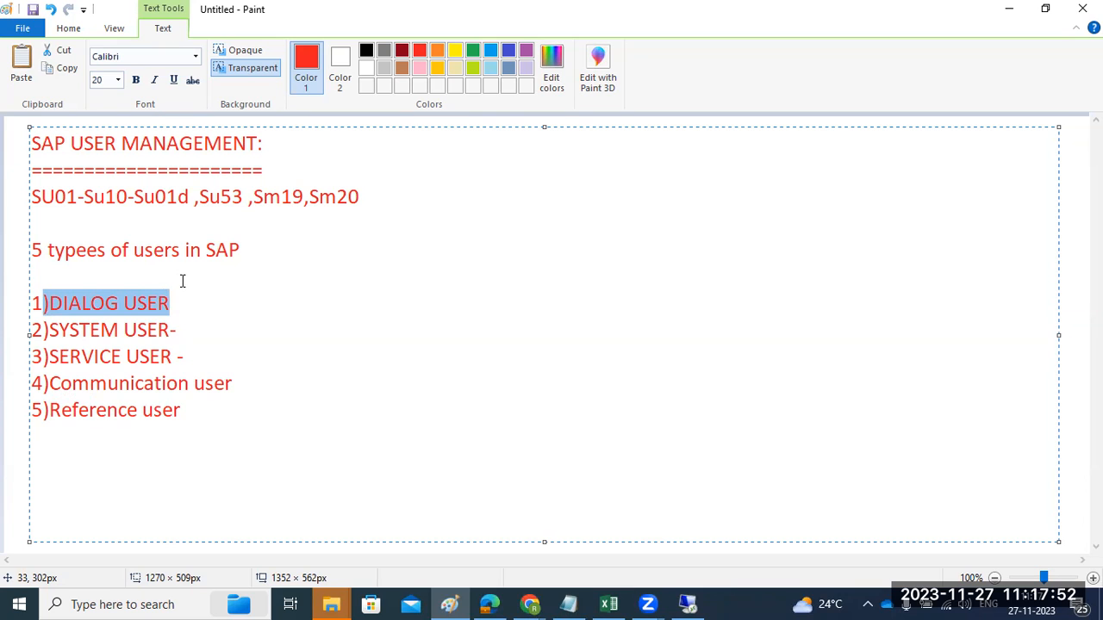
Switch to the remote SAP session and set the new user's type to Dialog in the logon data
{"action": "left_click", "coordinate": [688, 604]}
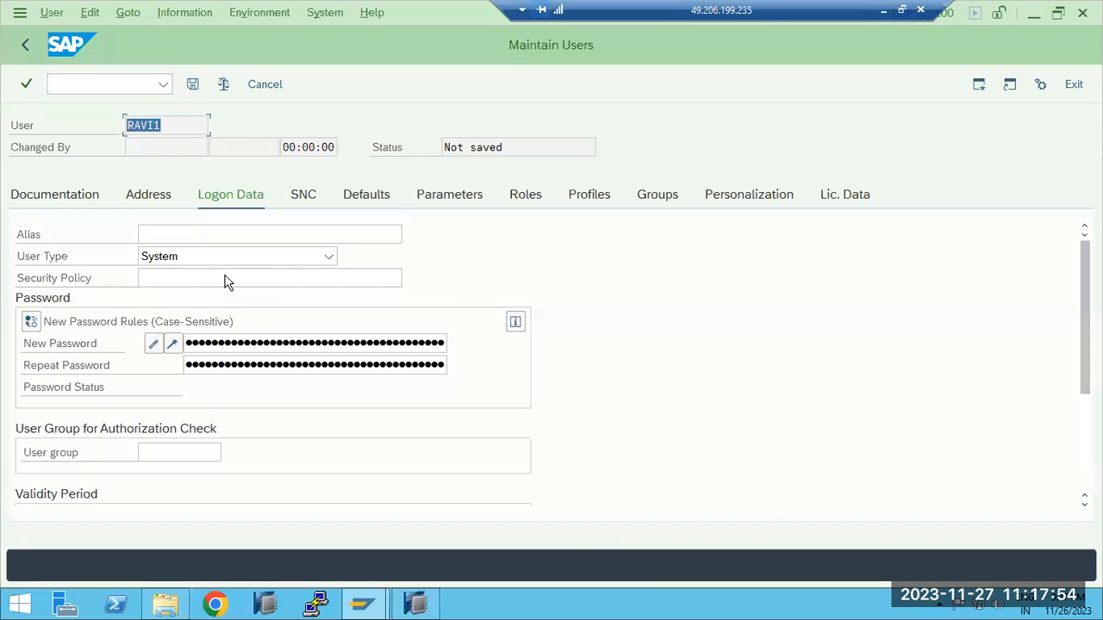
{"action": "left_click", "coordinate": [187, 258]}
{"action": "left_click", "coordinate": [174, 278]}
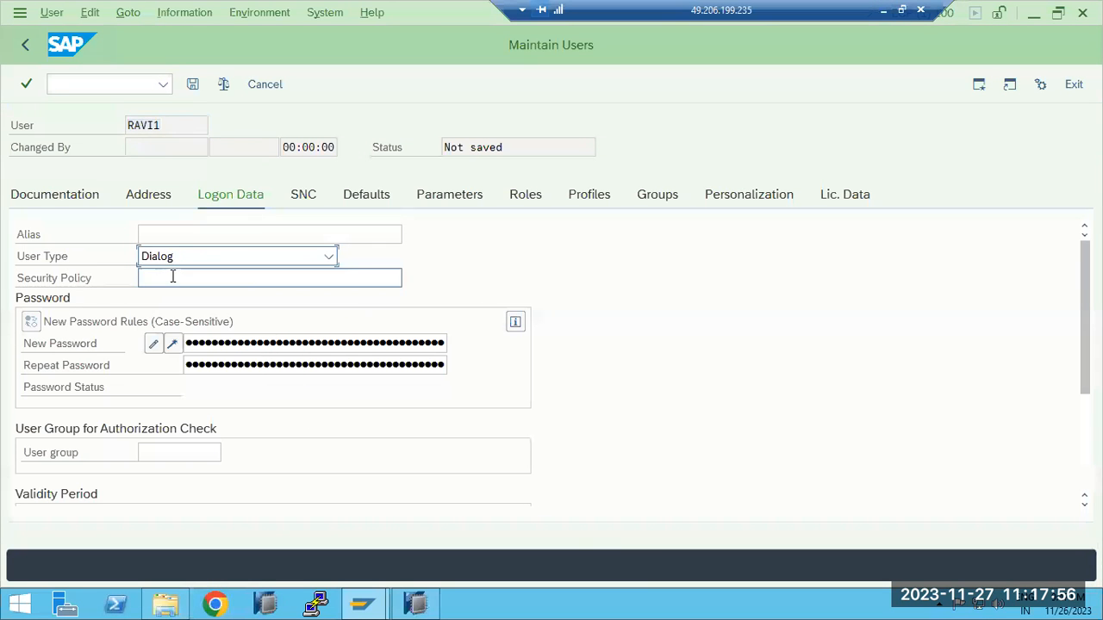
Enter and repeat the new user's password, and assign the user to the BASIS user group for authorization checks
{"action": "left_click", "coordinate": [200, 344]}
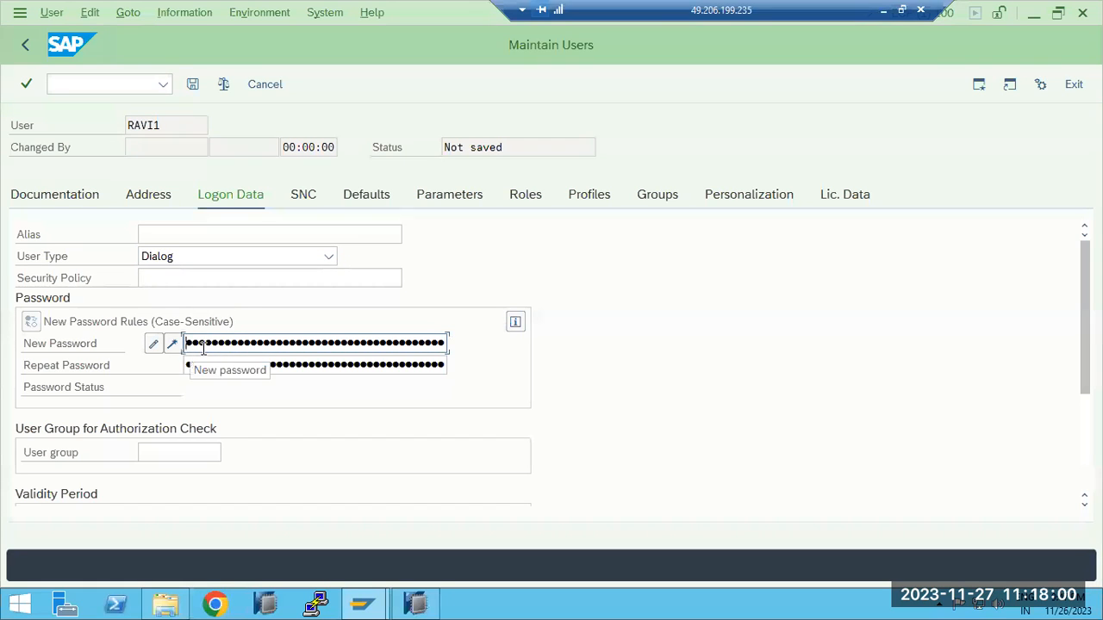
{"action": "key", "text": "Tab"}
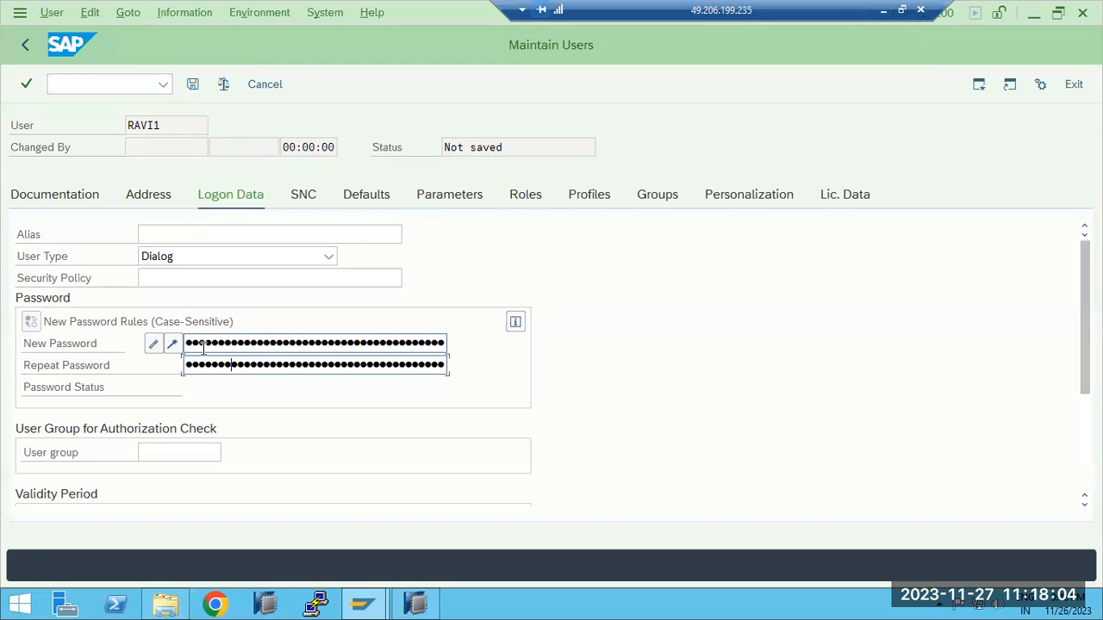
{"action": "left_click", "coordinate": [180, 452]}
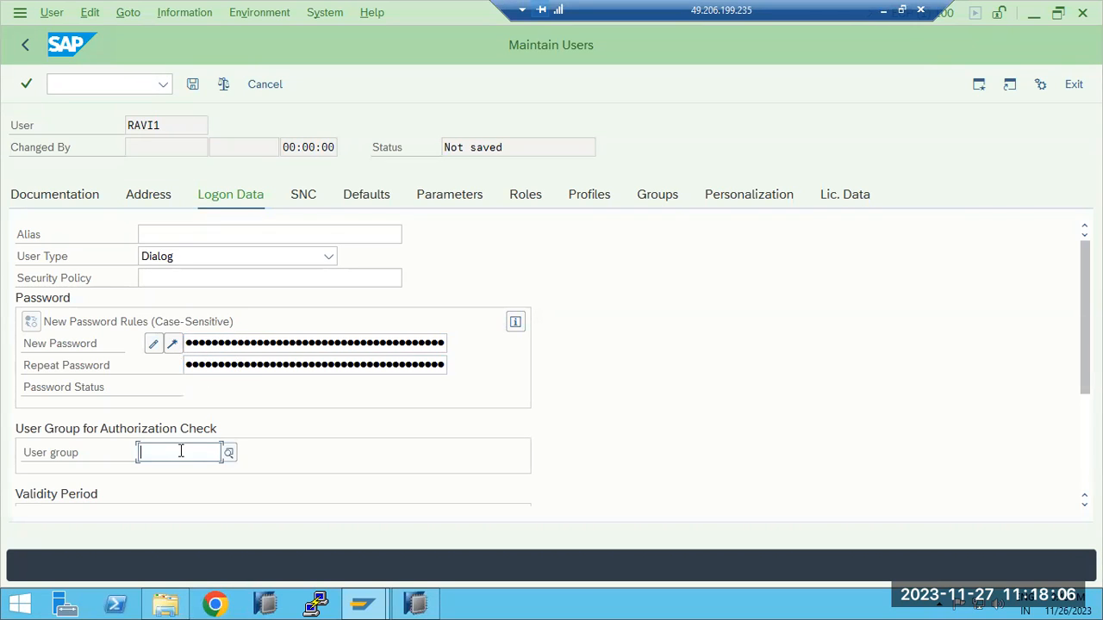
{"action": "left_click", "coordinate": [230, 458]}
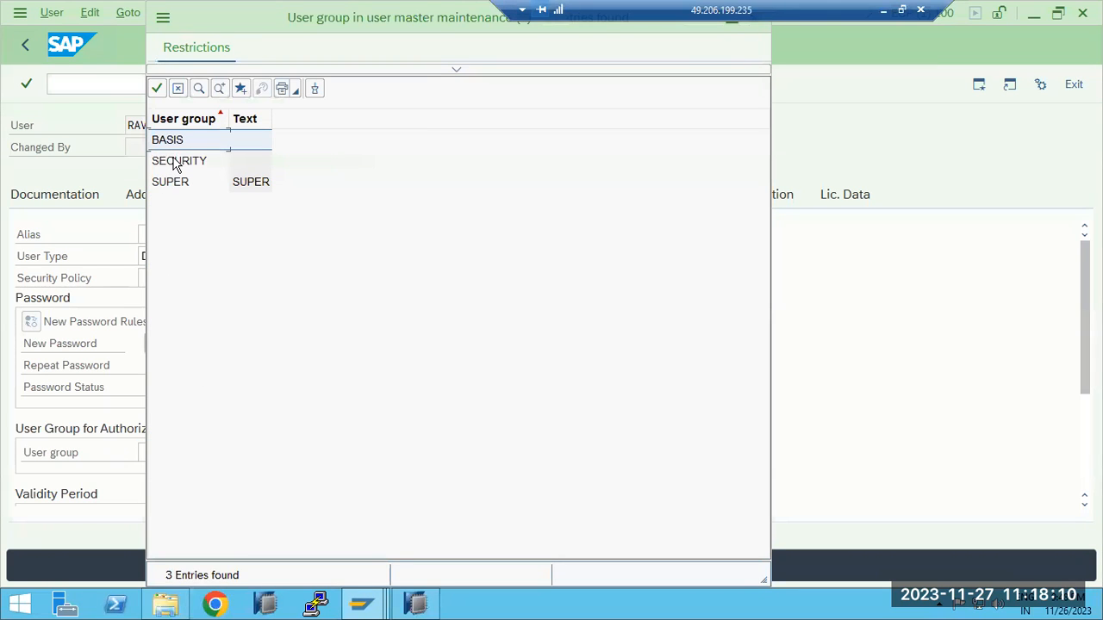
{"action": "double_click", "coordinate": [169, 142]}
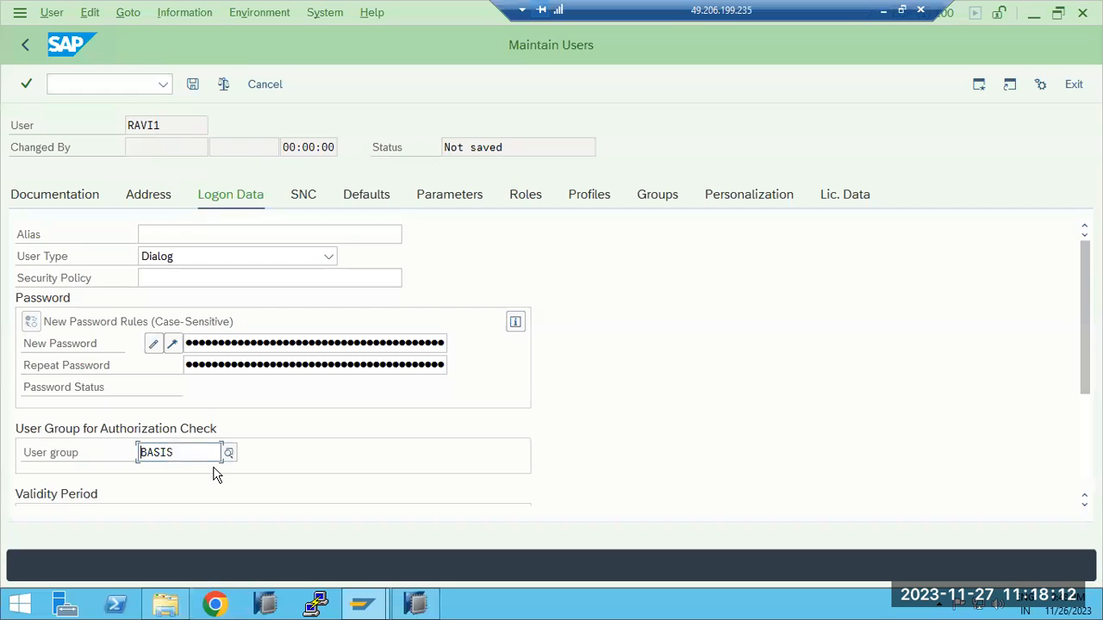
Set the user's validity period from 26.11.2023 to 27.11.2023
{"action": "scroll", "coordinate": [215, 478], "scroll_direction": "down", "scroll_amount": 1}
{"action": "left_click", "coordinate": [183, 342]}
{"action": "left_click", "coordinate": [216, 344]}
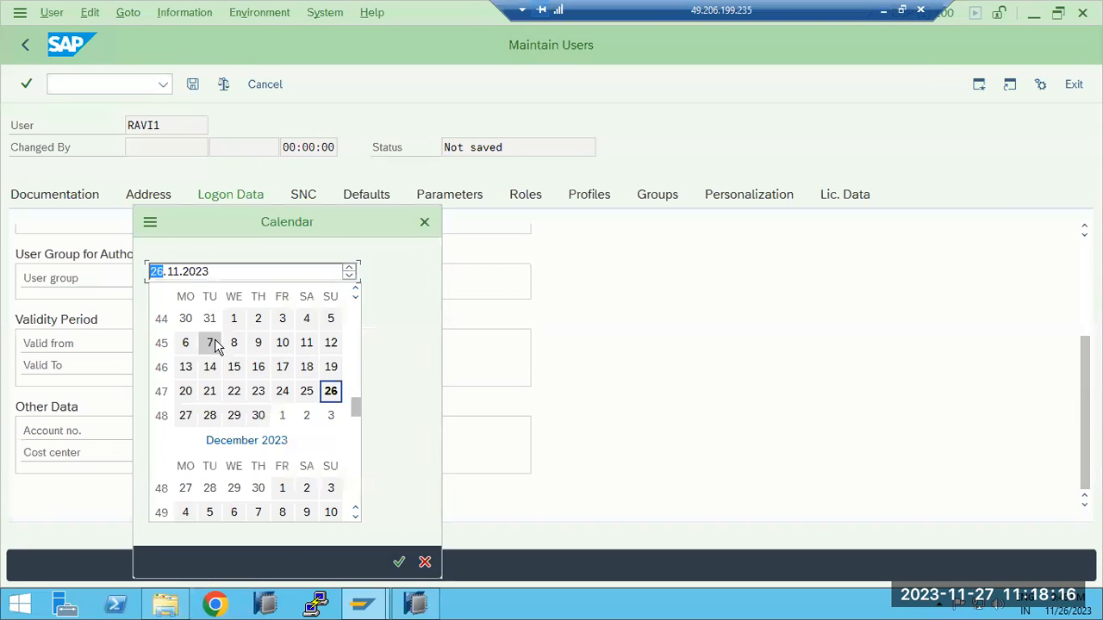
{"action": "double_click", "coordinate": [331, 392]}
{"action": "left_click", "coordinate": [165, 364]}
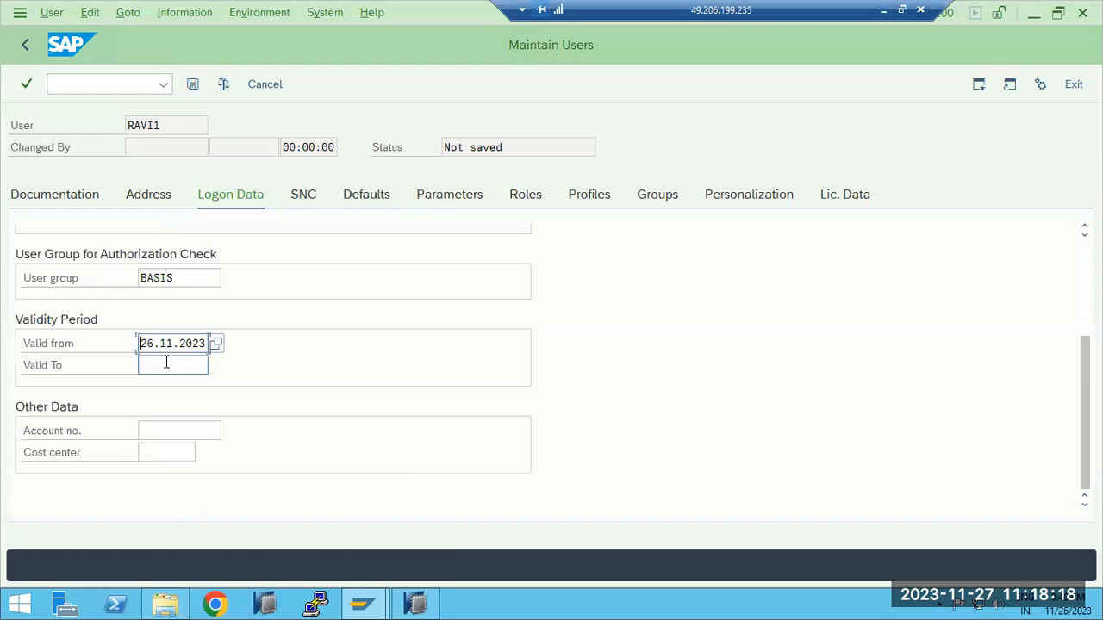
{"action": "left_click", "coordinate": [216, 365]}
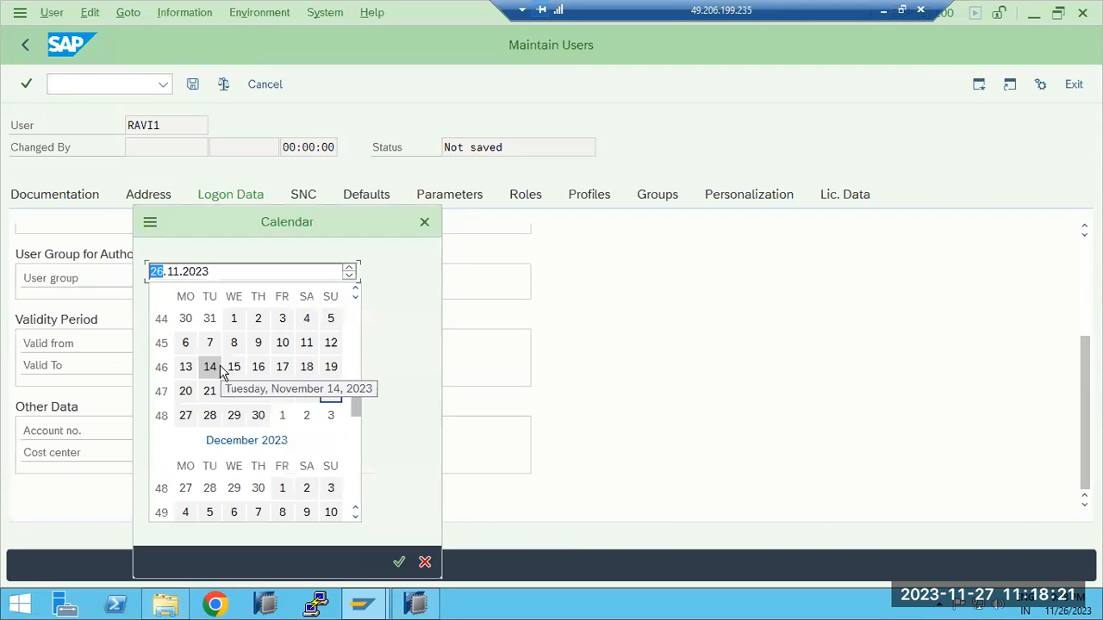
{"action": "double_click", "coordinate": [185, 415]}
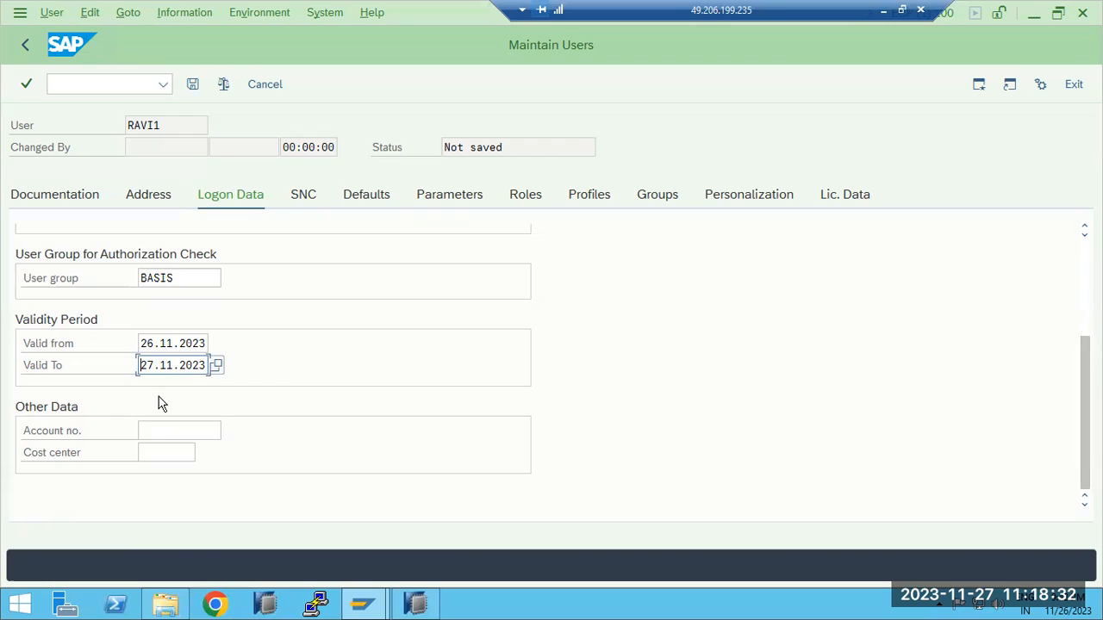
{"action": "left_click", "coordinate": [150, 429]}
{"action": "left_click", "coordinate": [153, 454]}
{"action": "left_click", "coordinate": [155, 428]}
{"action": "left_click", "coordinate": [160, 449]}
{"action": "left_click", "coordinate": [161, 431]}
{"action": "left_click", "coordinate": [153, 451]}
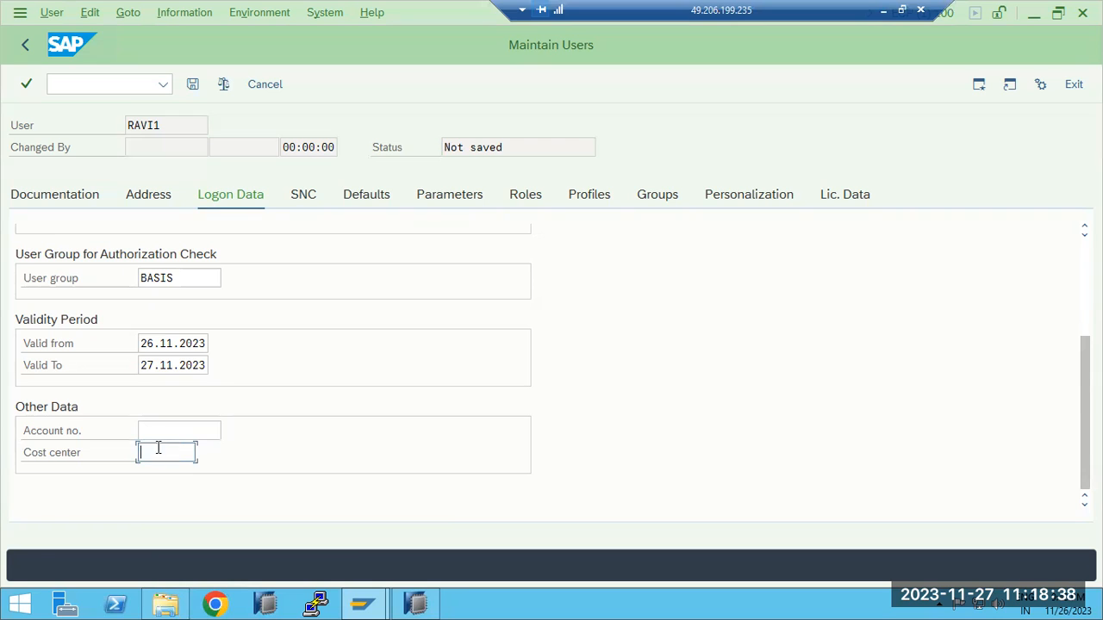
Set the new user's default logon language to en and look through the list of available logon languages
{"action": "scroll", "coordinate": [196, 384], "scroll_direction": "up", "scroll_amount": 3}
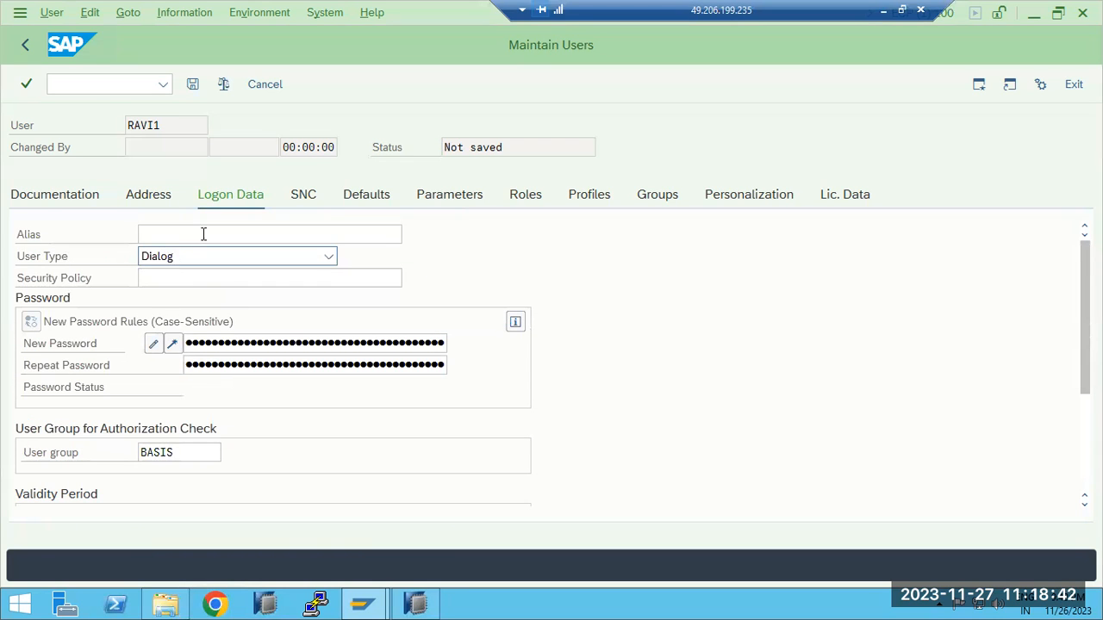
{"action": "left_click", "coordinate": [303, 195]}
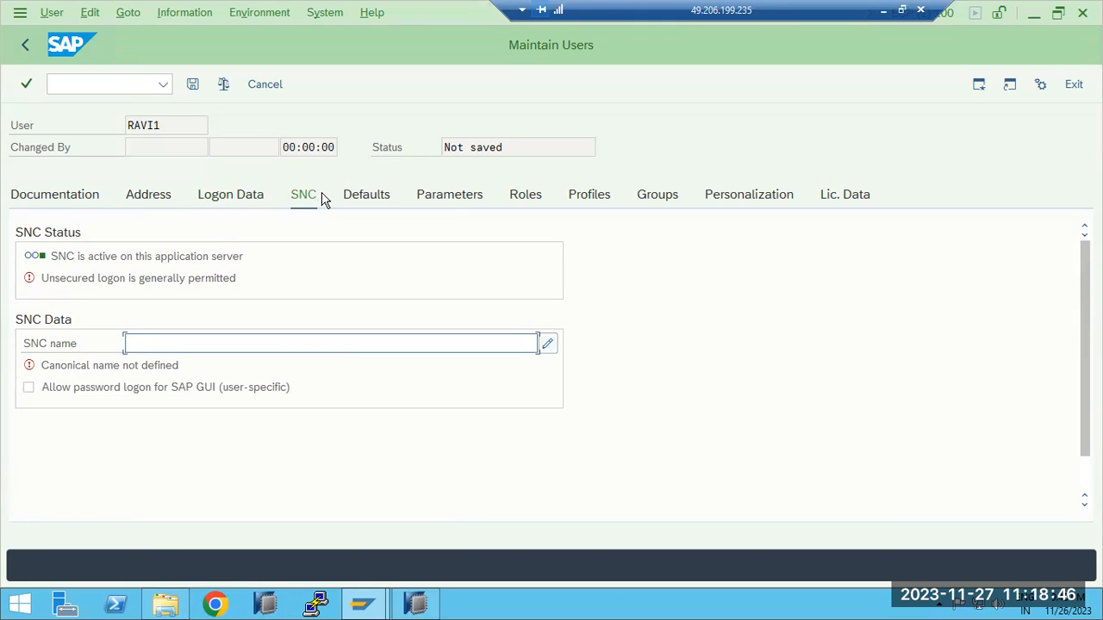
{"action": "left_click", "coordinate": [355, 198]}
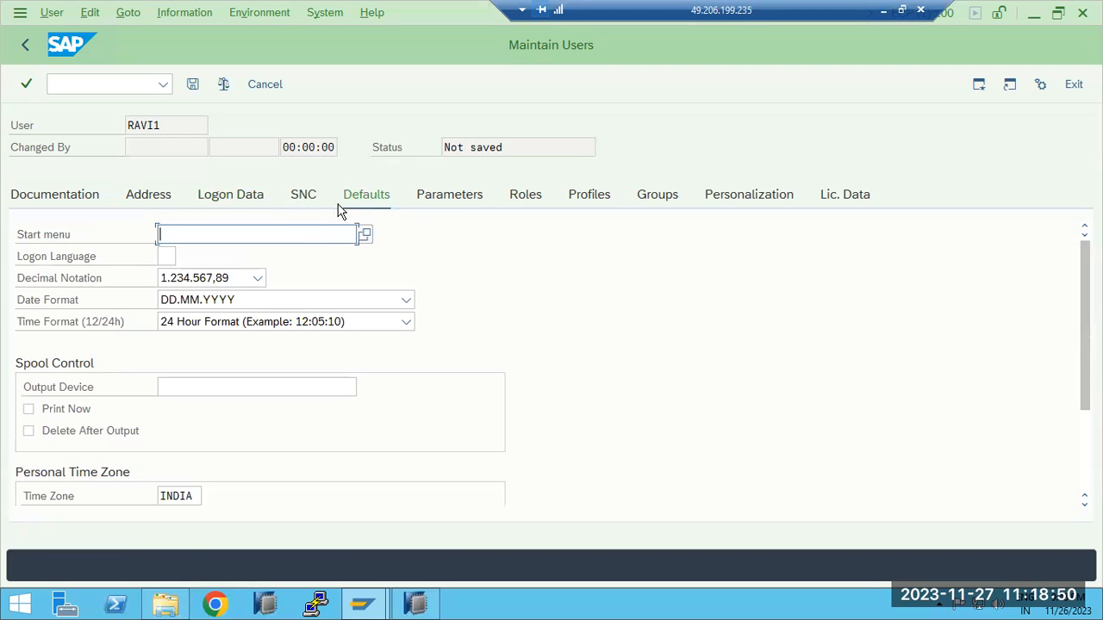
{"action": "left_click", "coordinate": [166, 256]}
{"action": "type", "text": "en"}
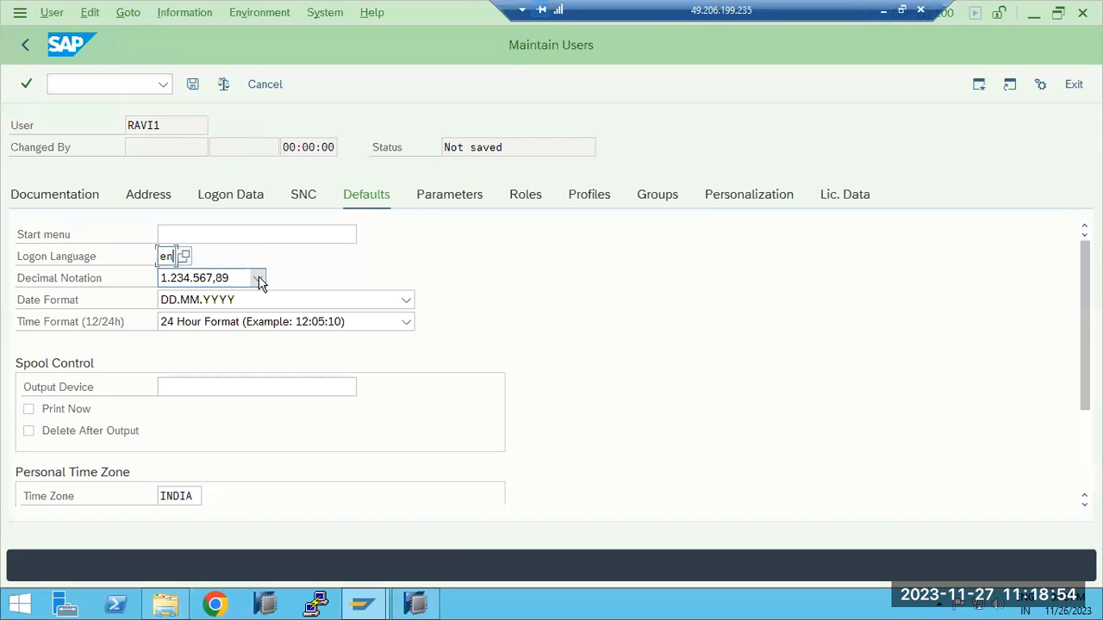
{"action": "left_click", "coordinate": [184, 258]}
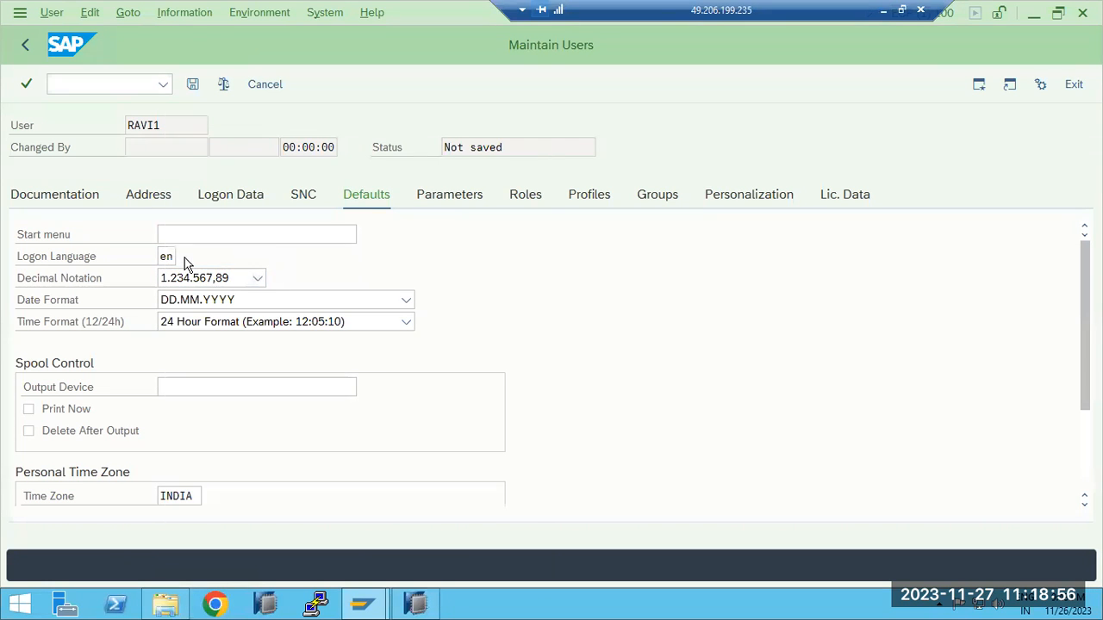
{"action": "scroll", "coordinate": [191, 269], "scroll_direction": "down", "scroll_amount": 7}
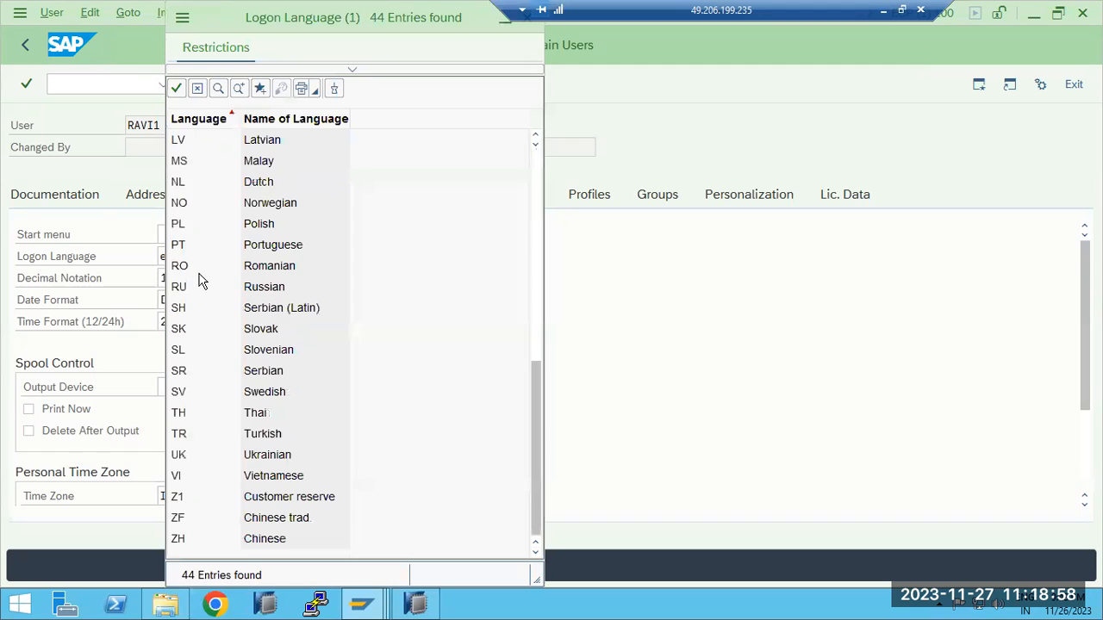
{"action": "scroll", "coordinate": [201, 283], "scroll_direction": "up", "scroll_amount": 7}
{"action": "left_click_drag", "start_coordinate": [288, 24], "coordinate": [294, 85]}
{"action": "left_click", "coordinate": [532, 79]}
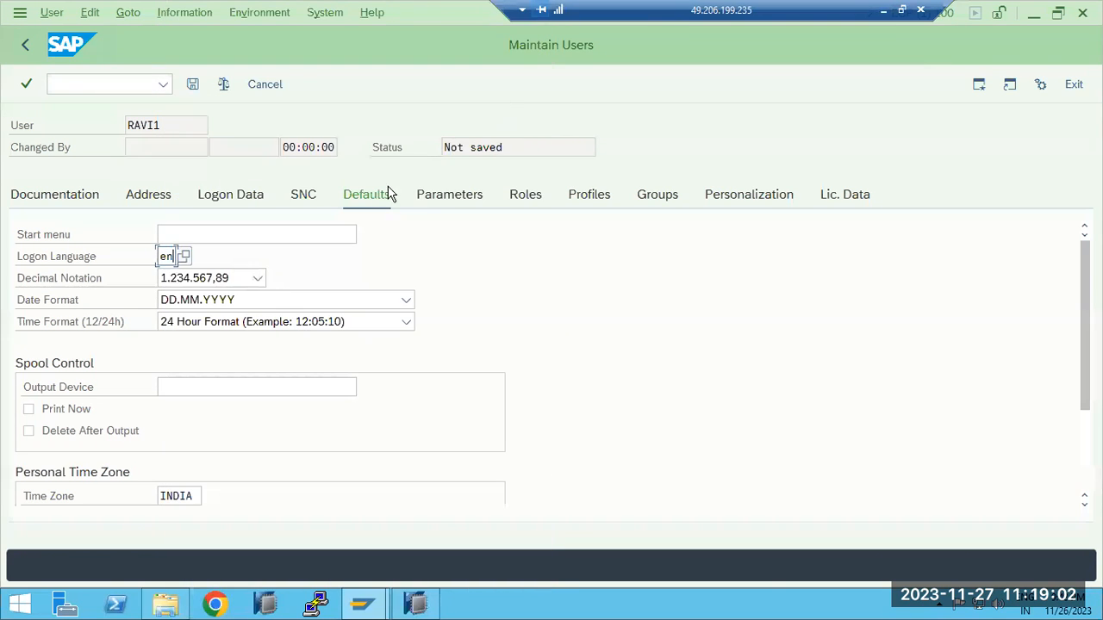
Set the user's default decimal notation to 1,234,567.89 and choose DD.MM.YYYY as the date format
{"action": "left_click", "coordinate": [258, 277]}
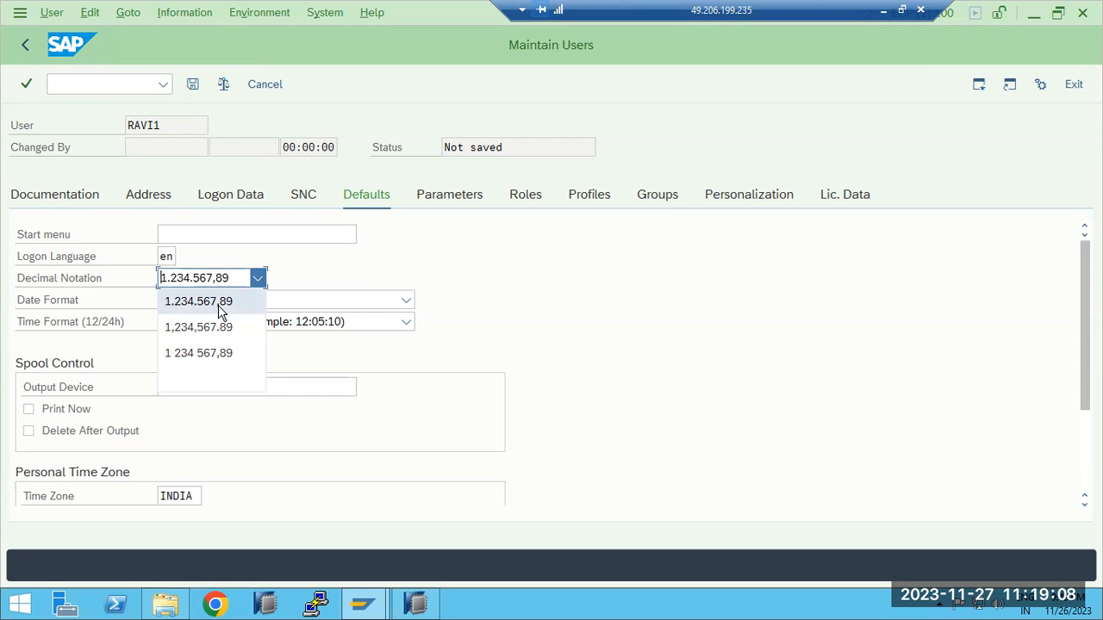
{"action": "left_click", "coordinate": [208, 327]}
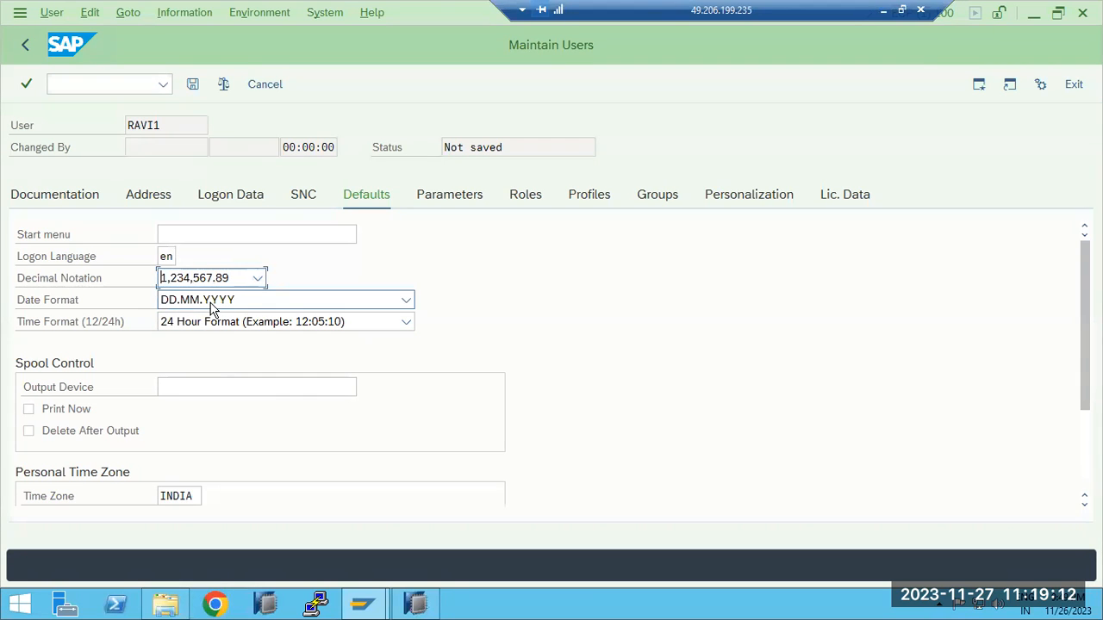
{"action": "left_click", "coordinate": [224, 307]}
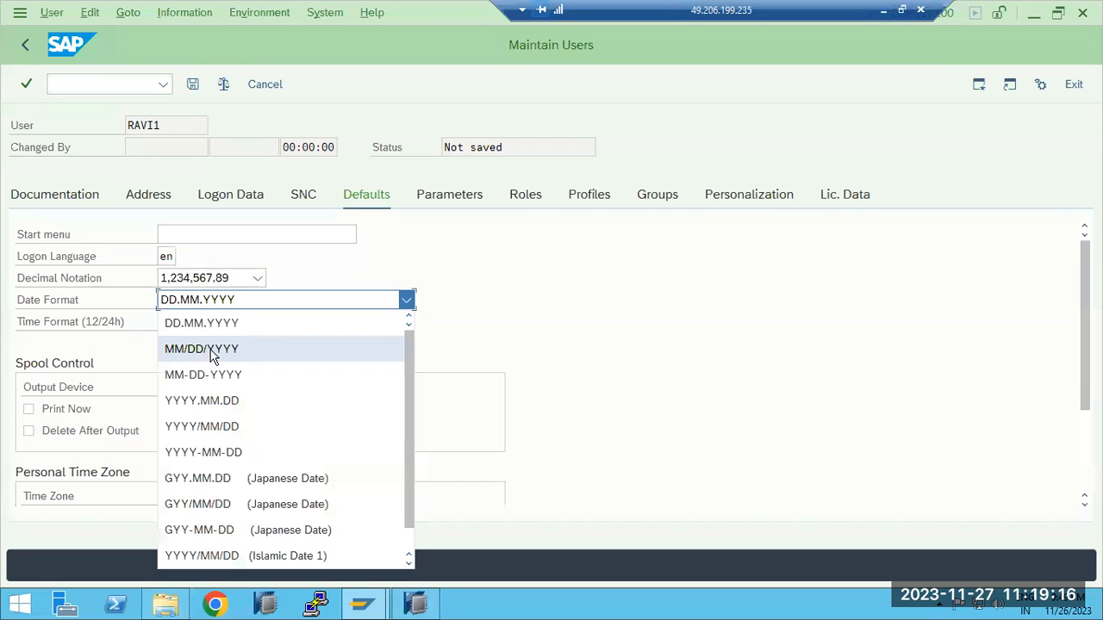
{"action": "left_click", "coordinate": [352, 326]}
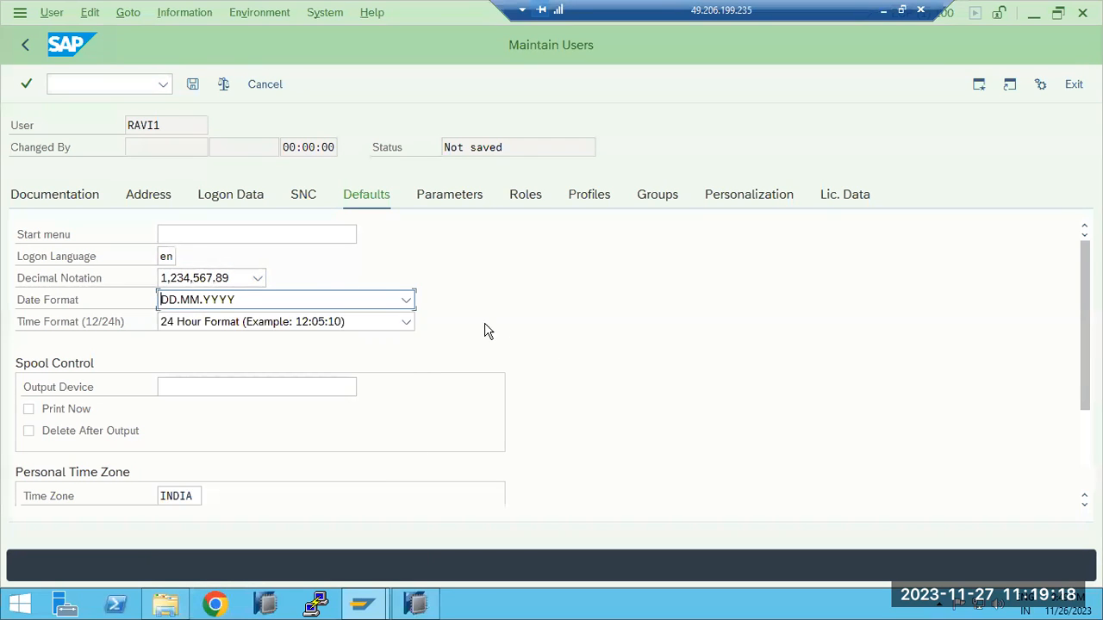
Search for the available spool output devices, assign LP01 to the user, and check the personal time zone
{"action": "left_click", "coordinate": [190, 387]}
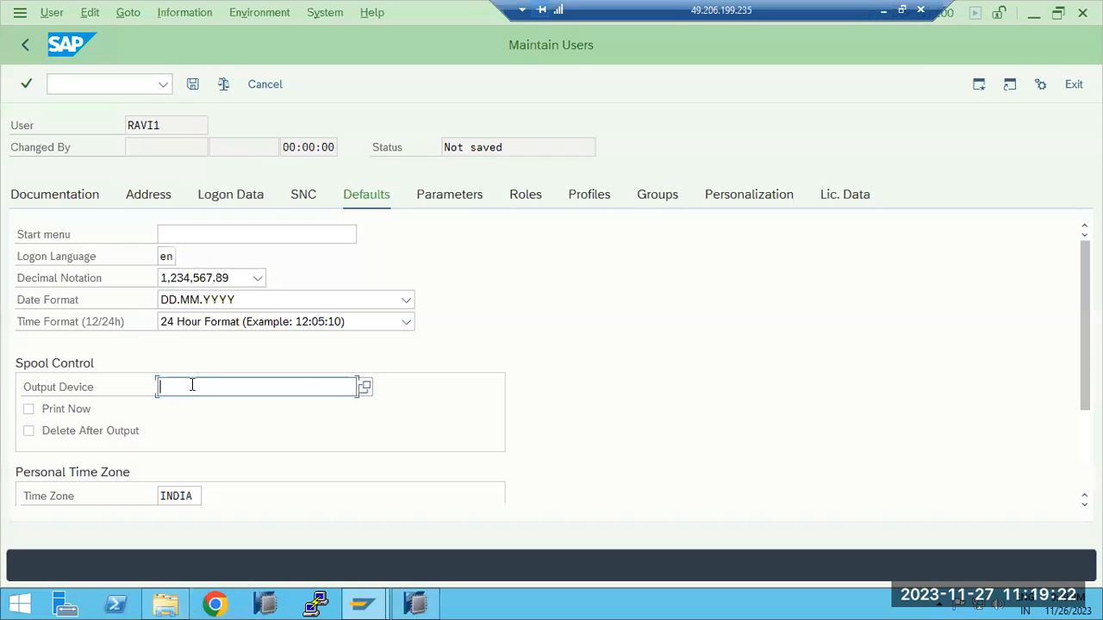
{"action": "left_click", "coordinate": [364, 386]}
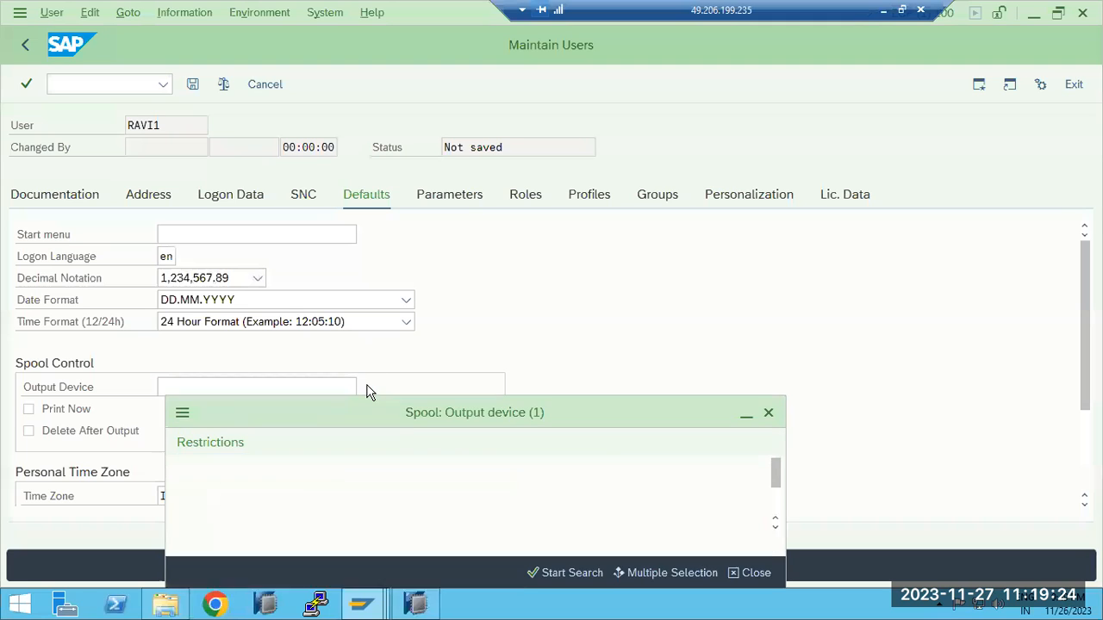
{"action": "left_click", "coordinate": [539, 573]}
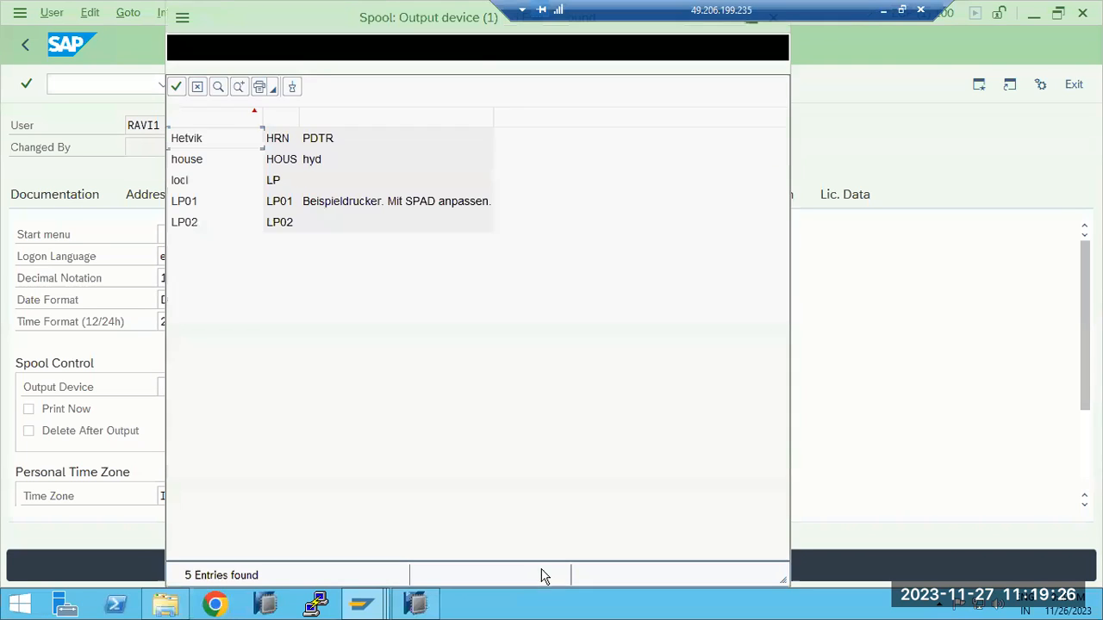
{"action": "double_click", "coordinate": [230, 202]}
{"action": "scroll", "coordinate": [298, 451], "scroll_direction": "down", "scroll_amount": 3}
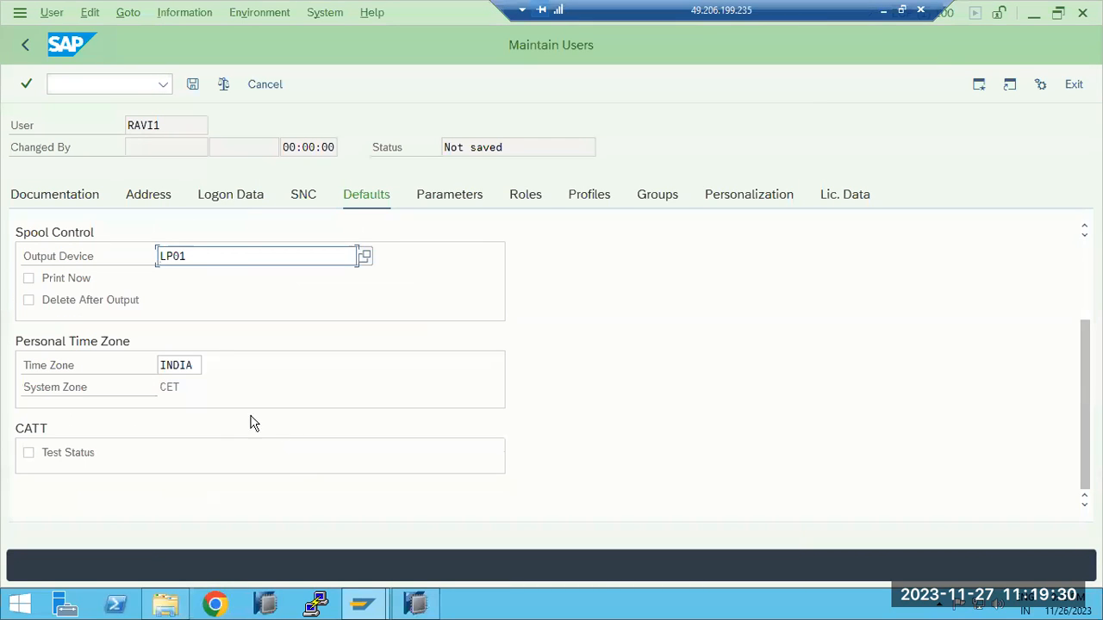
{"action": "left_click_drag", "start_coordinate": [173, 363], "coordinate": [182, 365]}
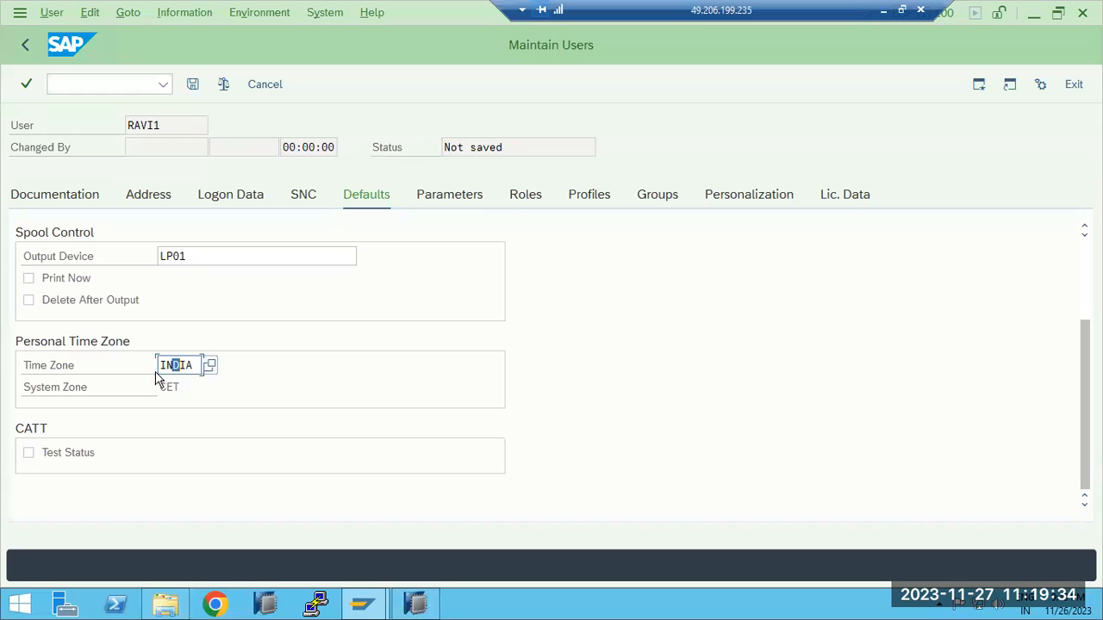
{"action": "scroll", "coordinate": [207, 390], "scroll_direction": "up", "scroll_amount": 3}
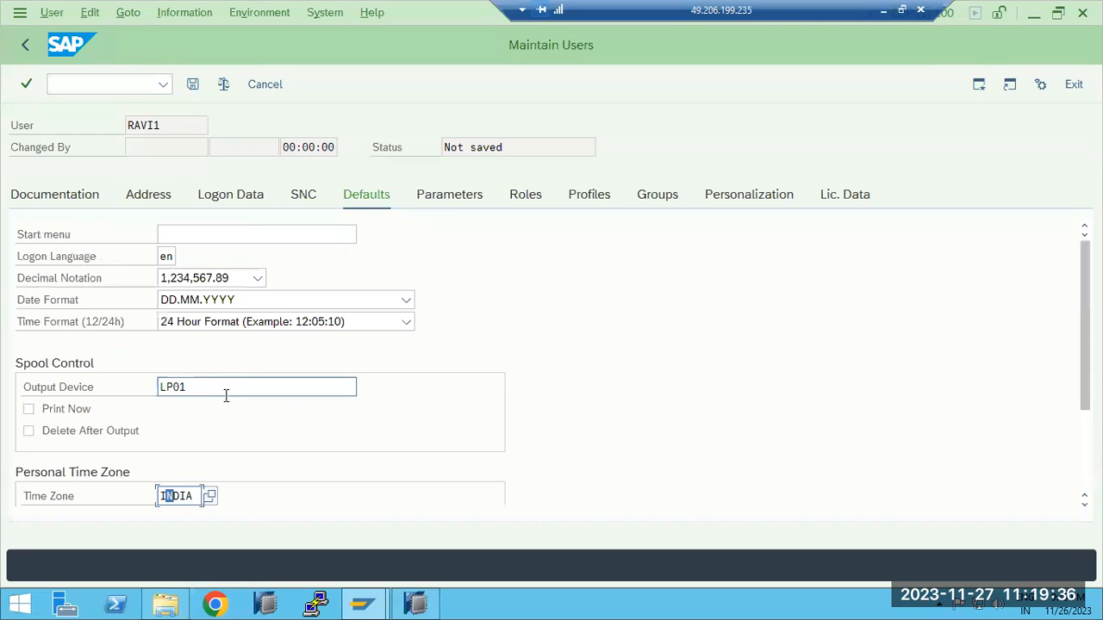
Look over the user's parameters and role assignments, and save the new user without assigning any role
{"action": "left_click", "coordinate": [457, 202]}
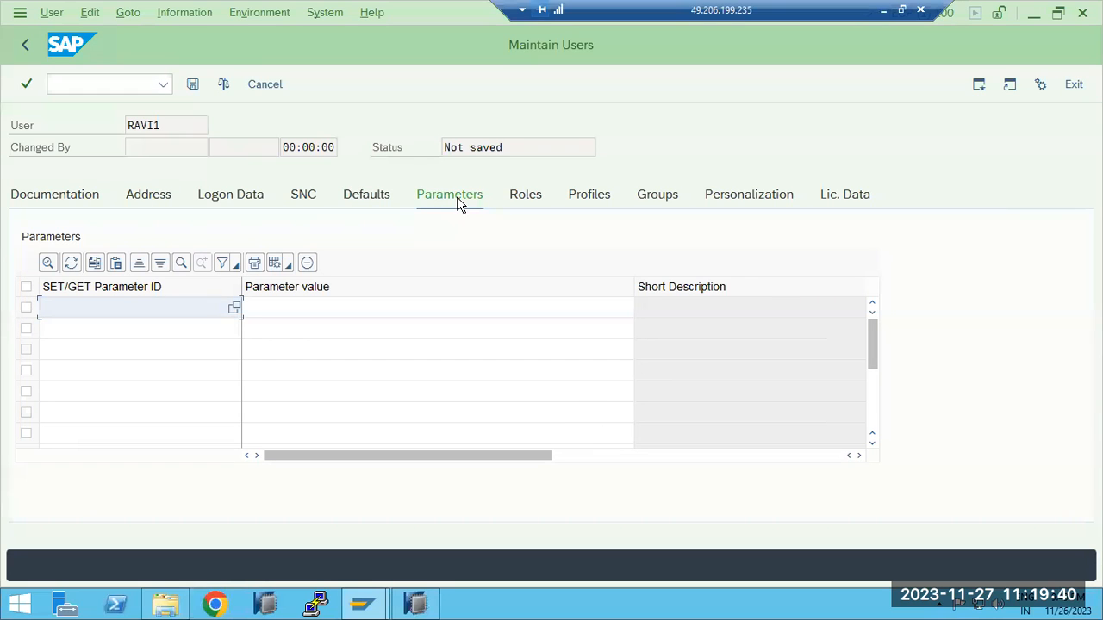
{"action": "left_click", "coordinate": [527, 196]}
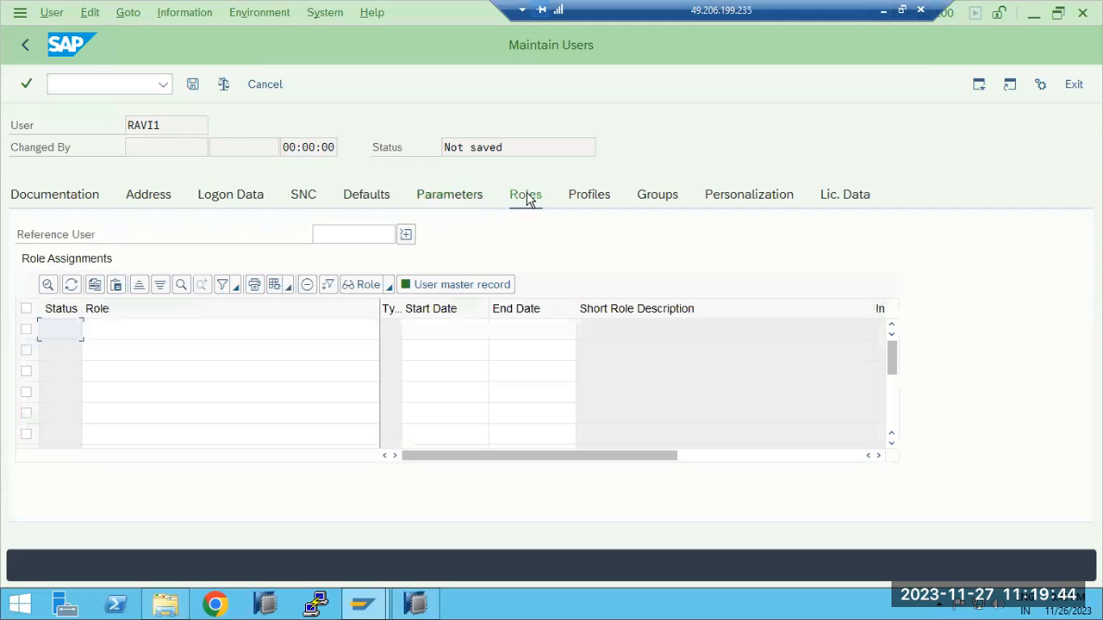
{"action": "left_click", "coordinate": [180, 334]}
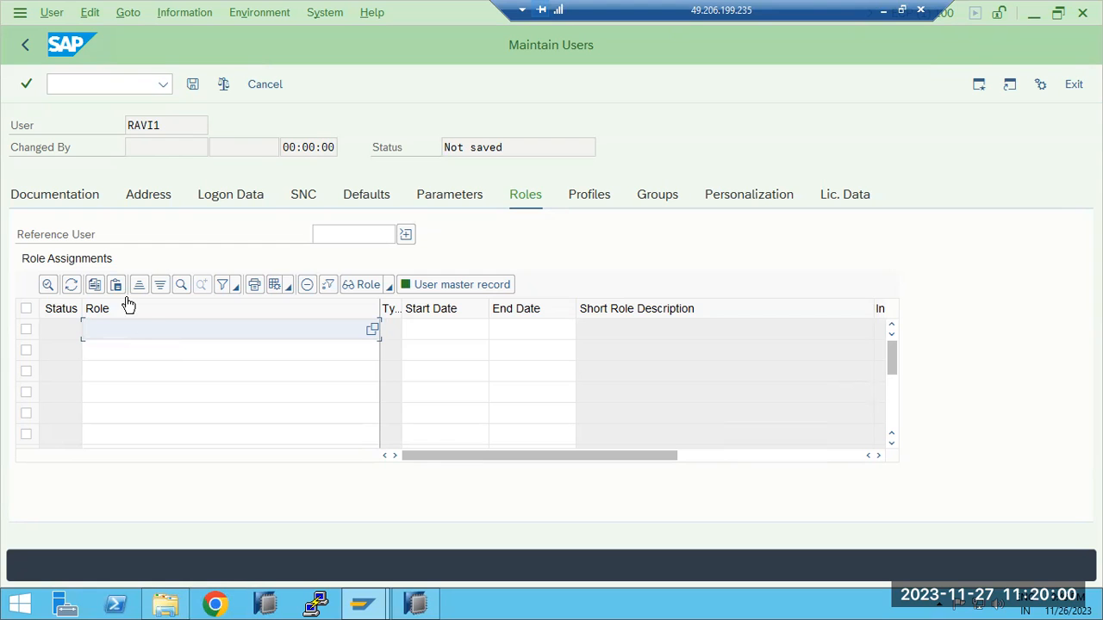
{"action": "left_click", "coordinate": [192, 83]}
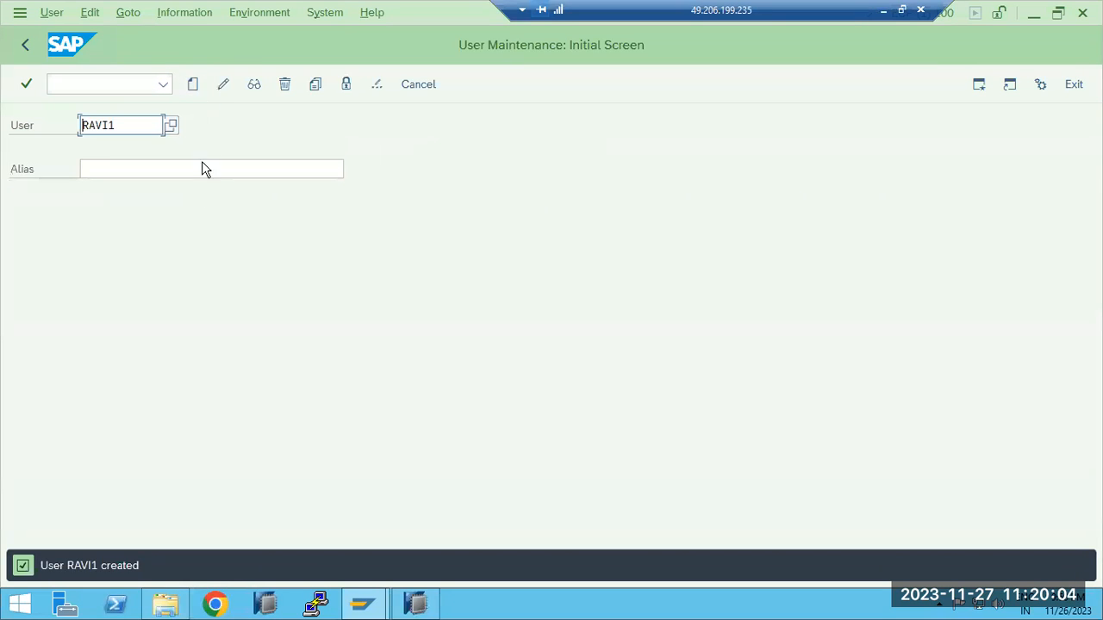
Switch to SAP Logon, open the SAP ECP system, and log on with the new user's ID and initial password
{"action": "left_click", "coordinate": [362, 603]}
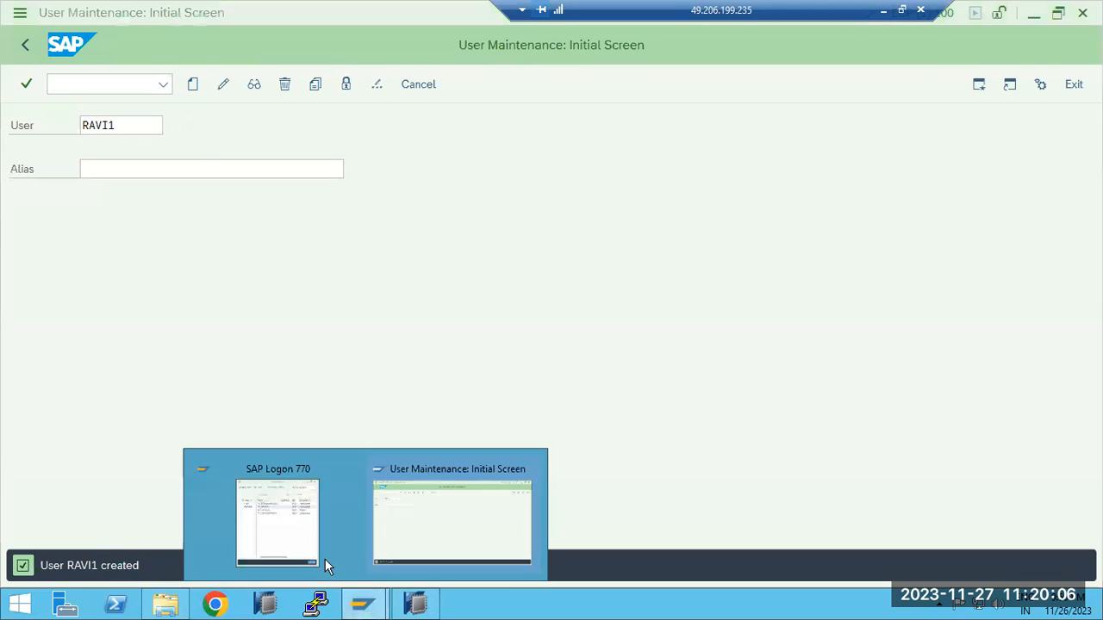
{"action": "left_click", "coordinate": [283, 494]}
{"action": "double_click", "coordinate": [489, 200]}
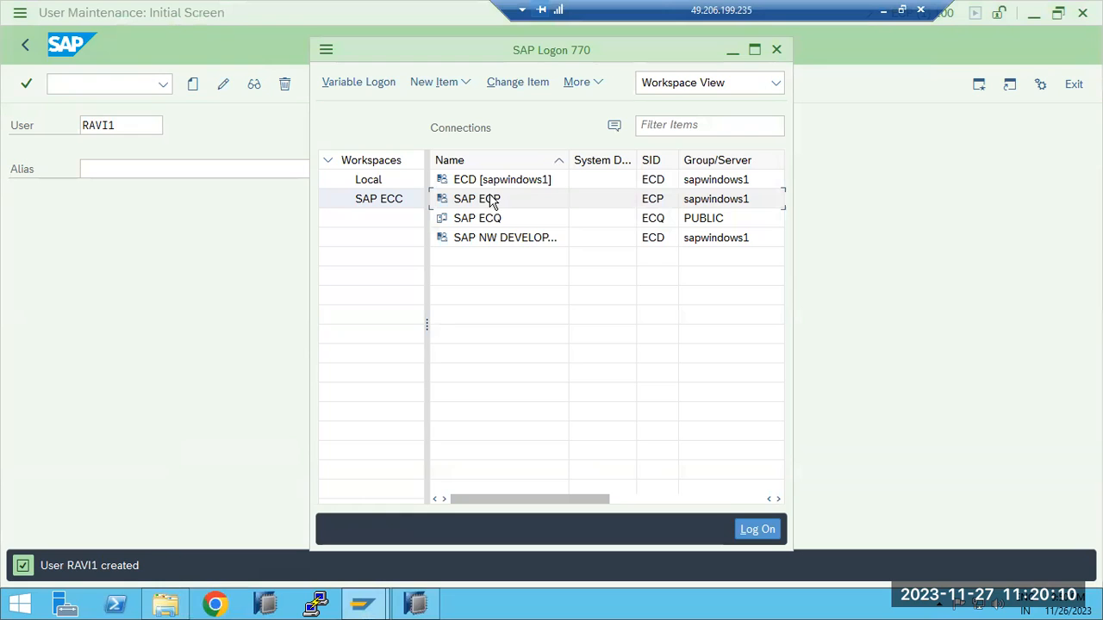
{"action": "type", "text": "ravi1"}
{"action": "key", "text": "Tab"}
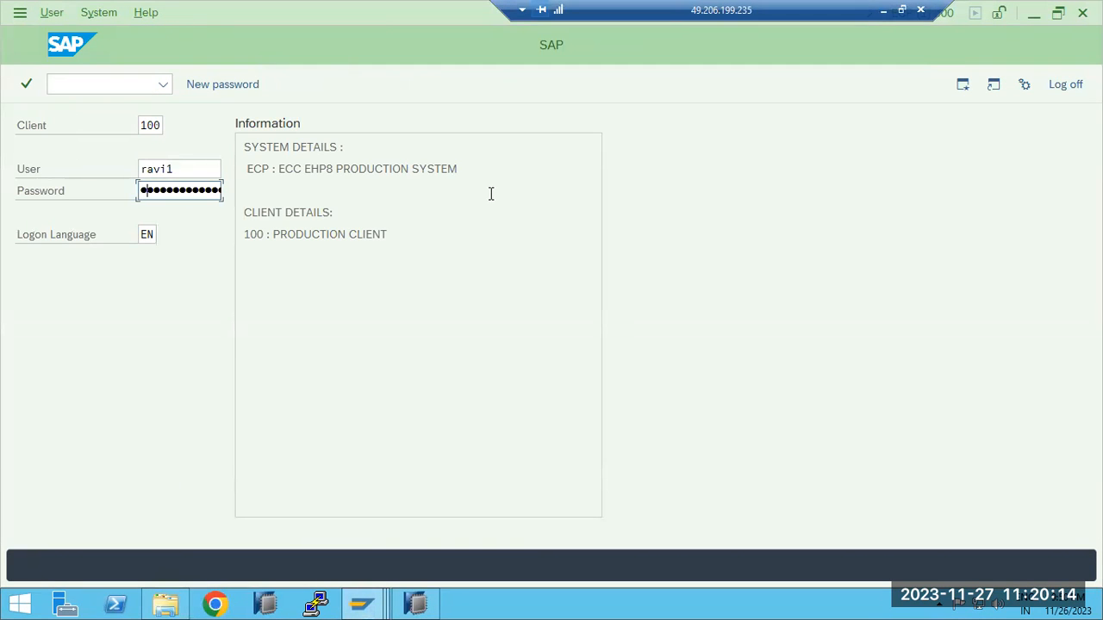
{"action": "key", "text": "Return"}
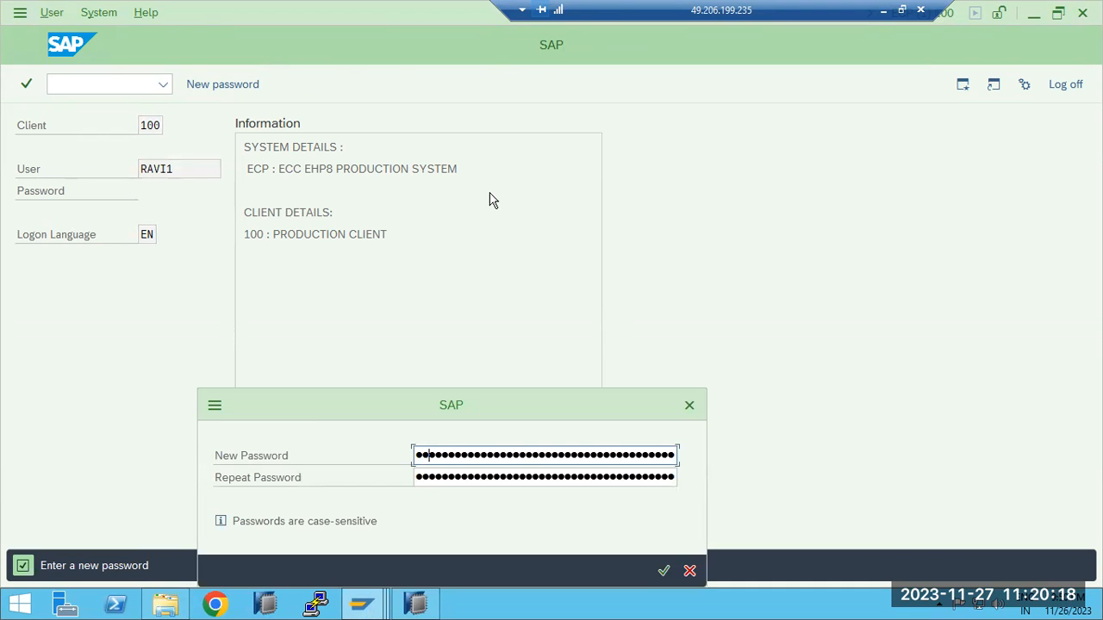
Enter and repeat a new password for the user's first logon, and accept the copyright notice
{"action": "type", "text": "***"}
{"action": "key", "text": "Tab"}
{"action": "type", "text": "**"}
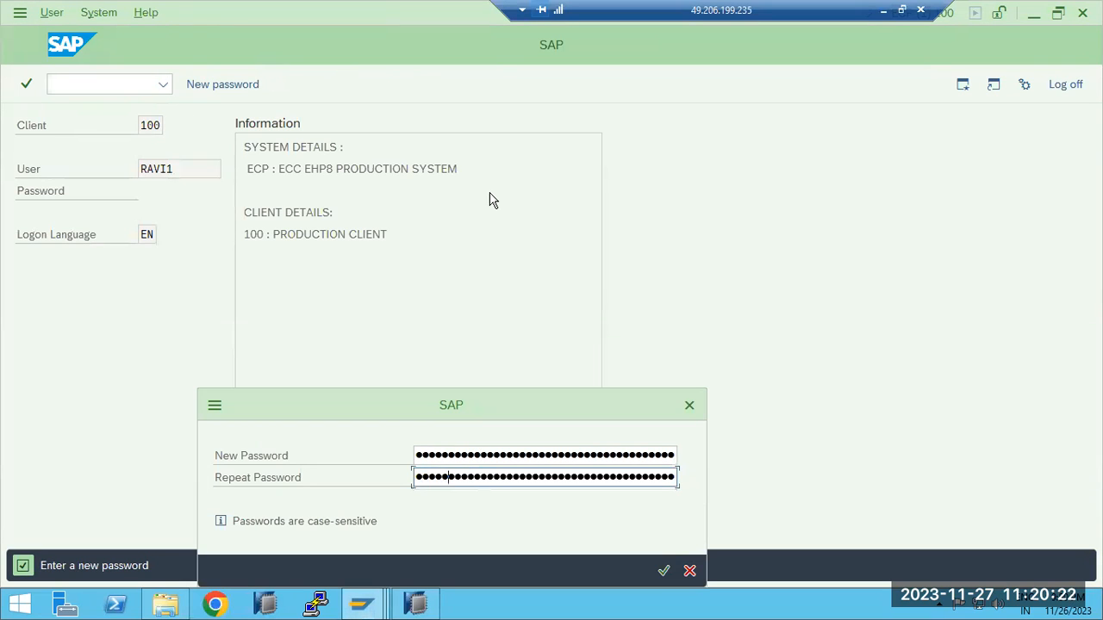
{"action": "key", "text": "Return"}
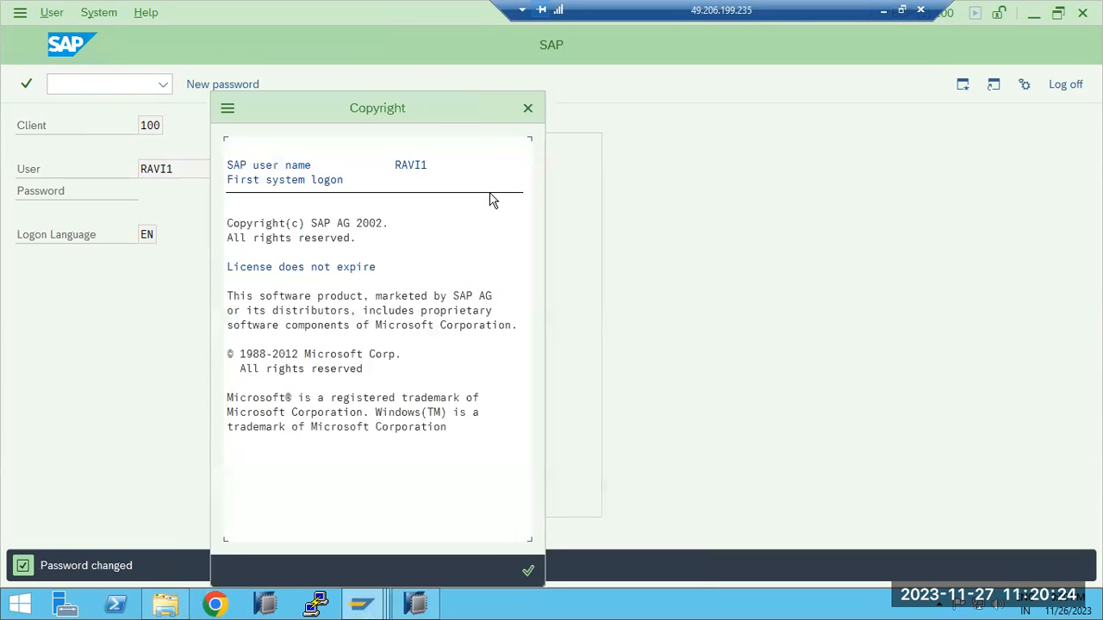
{"action": "left_click", "coordinate": [527, 569]}
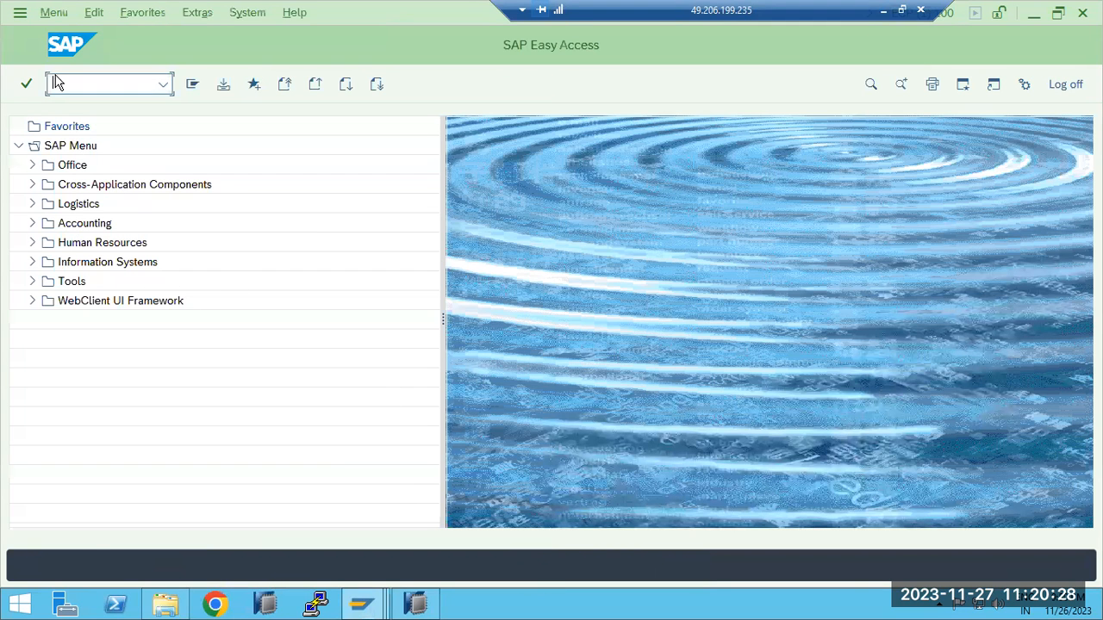
Try to run transactions ST22, SM51 and SU01 as the new user to test its authorizations
{"action": "type", "text": "st22"}
{"action": "key", "text": "Return"}
{"action": "type", "text": "sm51"}
{"action": "key", "text": "Return"}
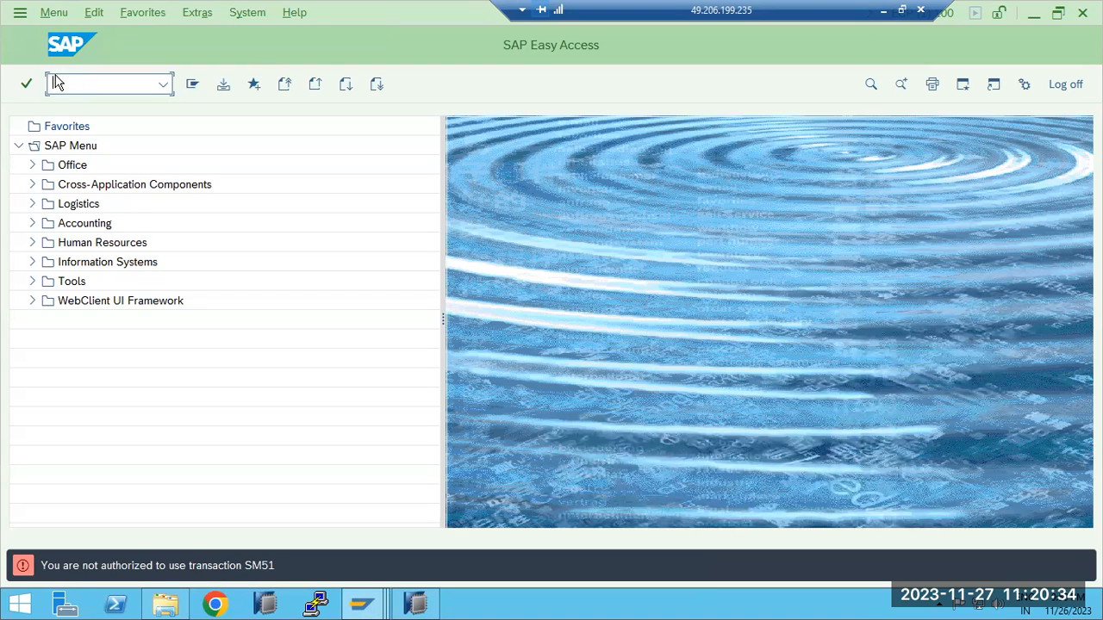
{"action": "type", "text": "st22"}
{"action": "key", "text": "Return"}
{"action": "type", "text": "su01"}
{"action": "key", "text": "Return"}
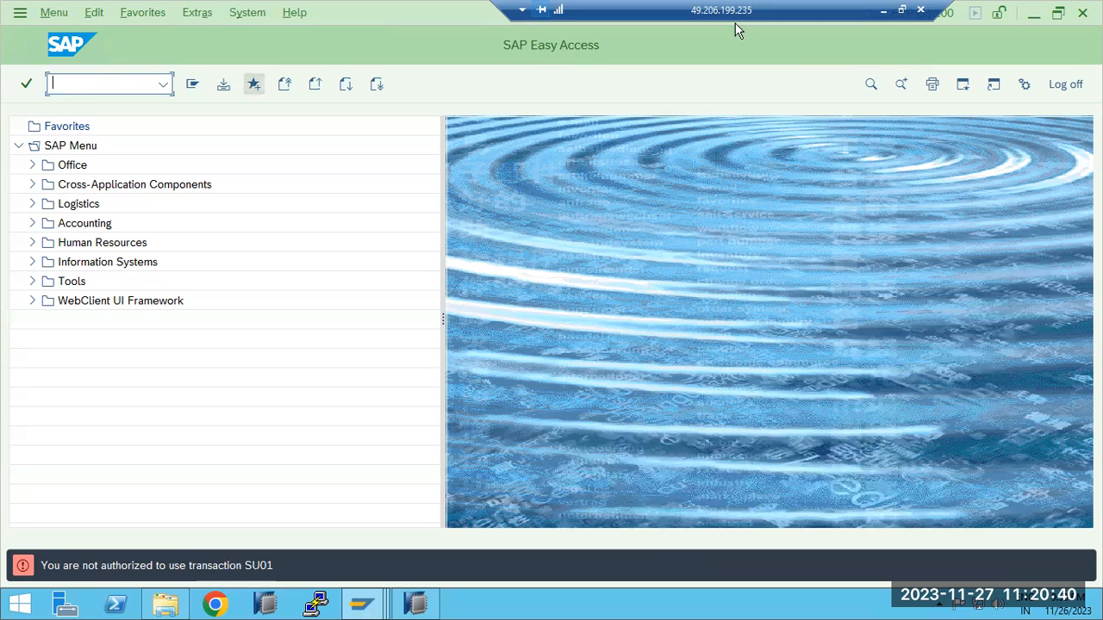
Log the new user off from the SAP ECP system
{"action": "left_click", "coordinate": [1065, 84]}
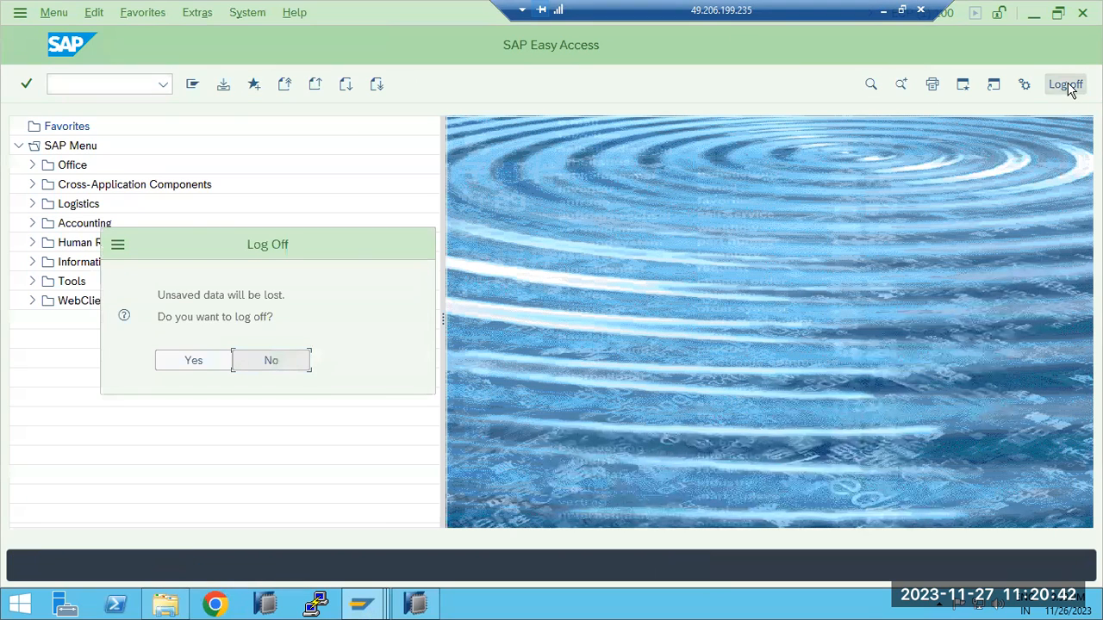
{"action": "left_click", "coordinate": [264, 362]}
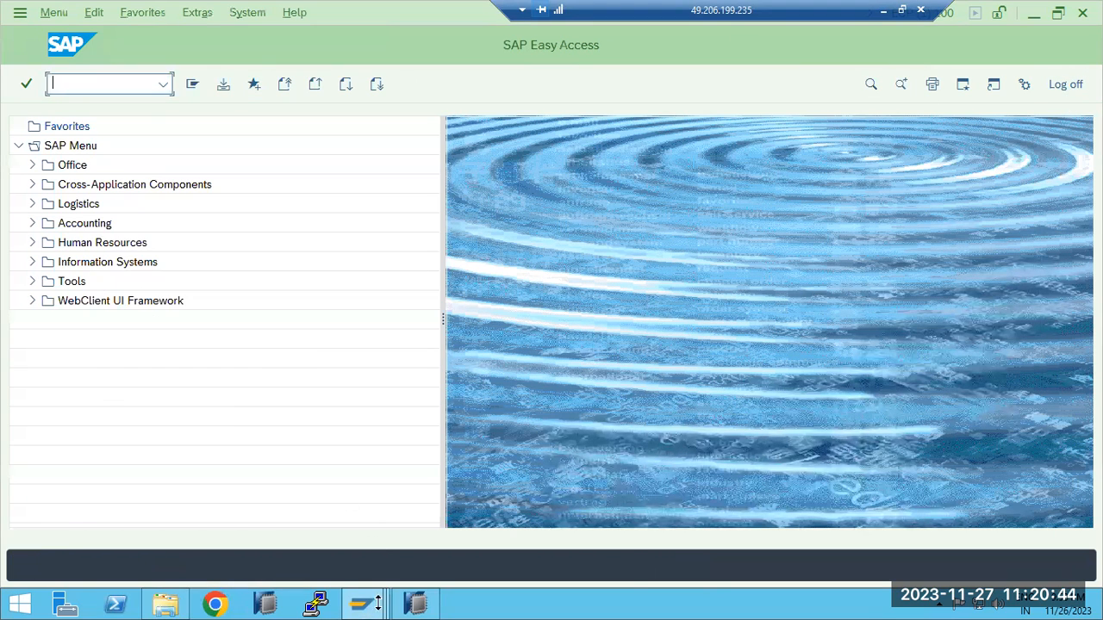
{"action": "left_click", "coordinate": [375, 603]}
{"action": "left_click", "coordinate": [513, 543]}
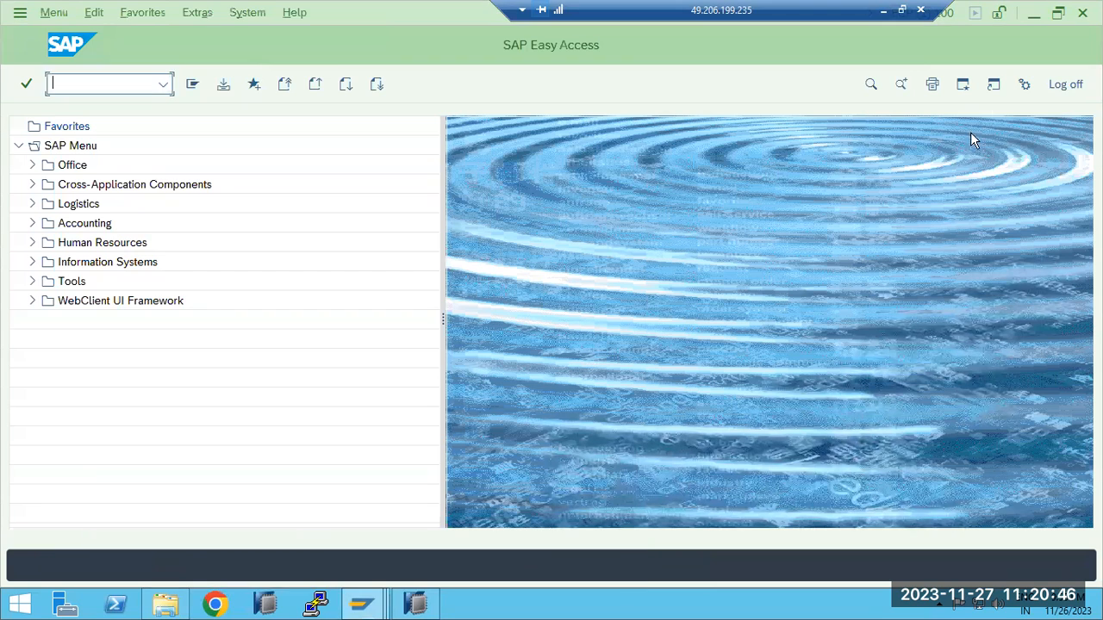
{"action": "left_click", "coordinate": [1066, 84]}
{"action": "left_click", "coordinate": [212, 359]}
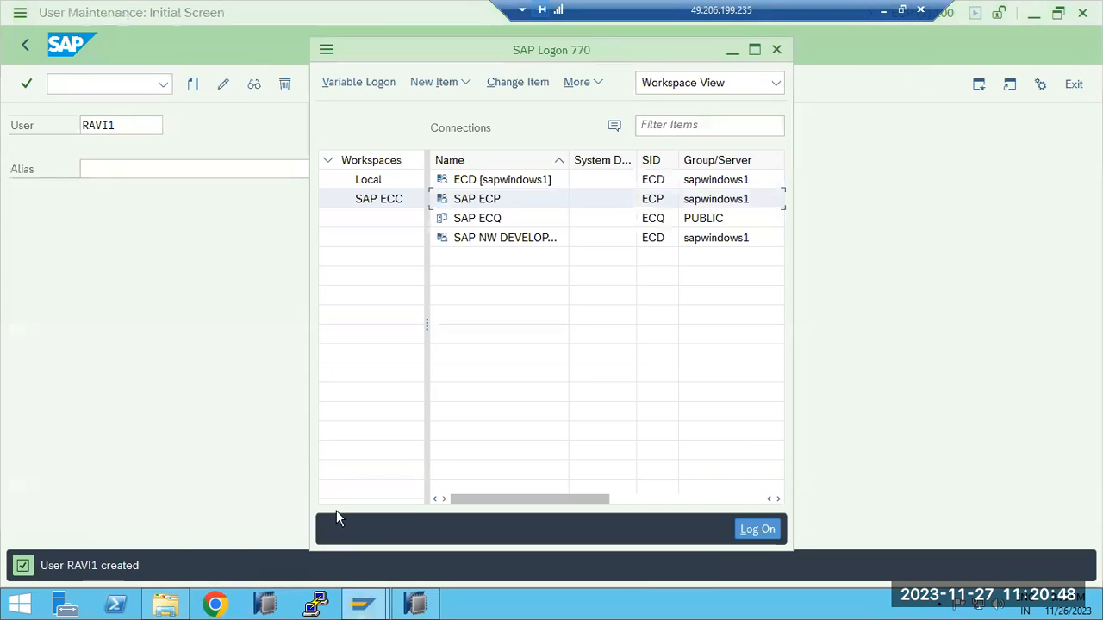
Return to the administrator's User Maintenance session and open the new user for editing
{"action": "left_click", "coordinate": [366, 603]}
{"action": "left_click", "coordinate": [422, 522]}
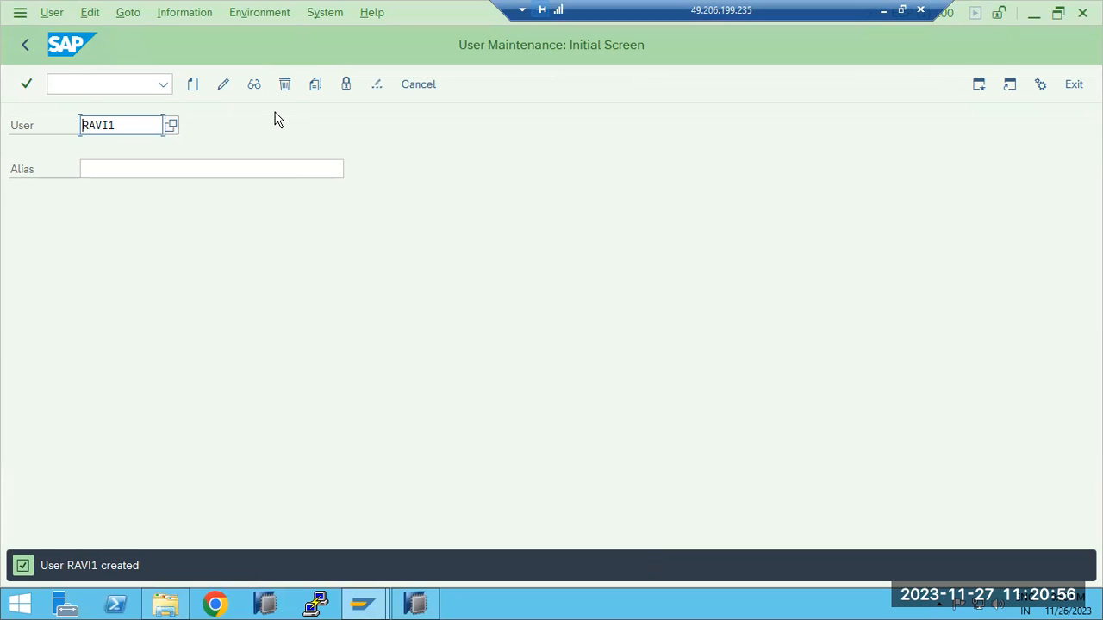
{"action": "left_click", "coordinate": [223, 84]}
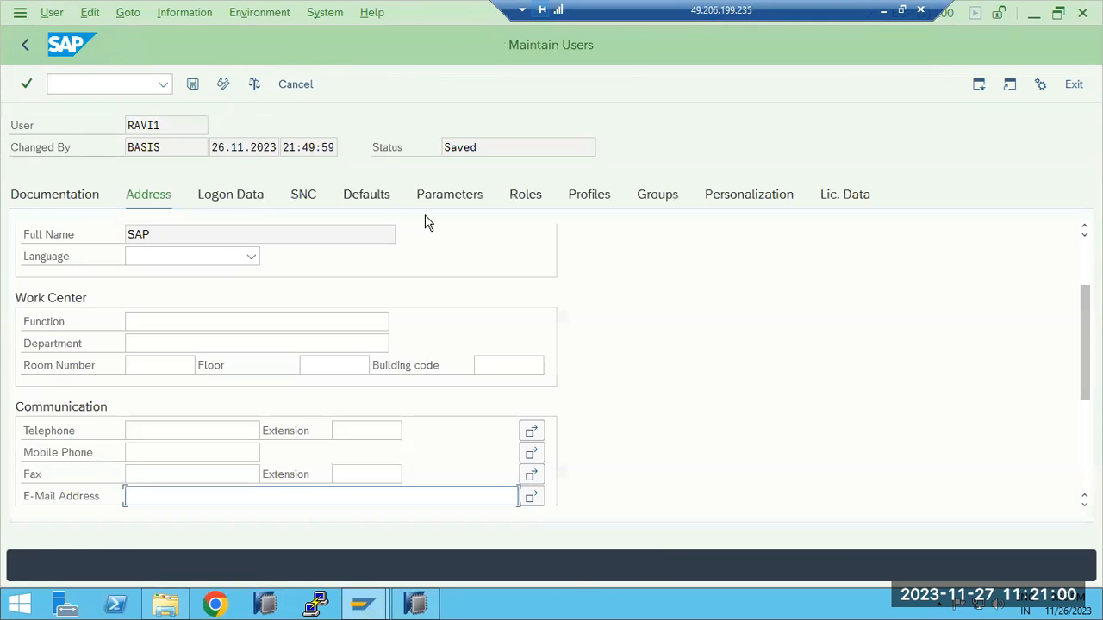
Review the new user's role assignments and address data, and return to the initial user maintenance screen
{"action": "left_click", "coordinate": [525, 197]}
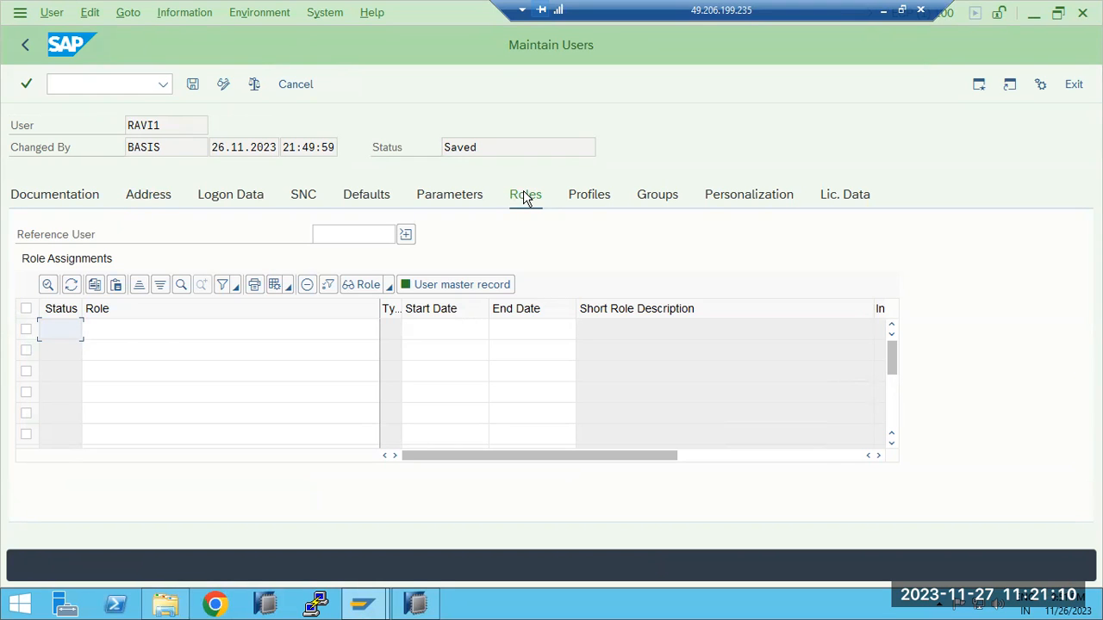
{"action": "left_click", "coordinate": [196, 337]}
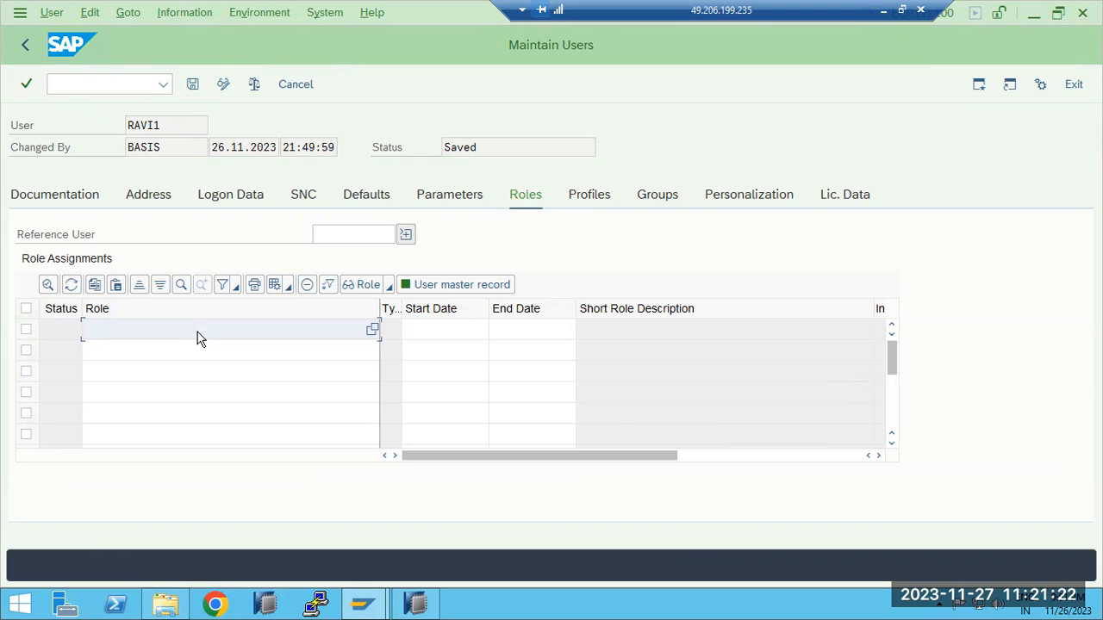
{"action": "left_click", "coordinate": [189, 353]}
{"action": "left_click", "coordinate": [196, 392]}
{"action": "left_click", "coordinate": [201, 413]}
{"action": "left_click", "coordinate": [205, 389]}
{"action": "left_click", "coordinate": [205, 368]}
{"action": "left_click", "coordinate": [207, 346]}
{"action": "left_click", "coordinate": [208, 333]}
{"action": "left_click_drag", "start_coordinate": [164, 124], "coordinate": [129, 124]}
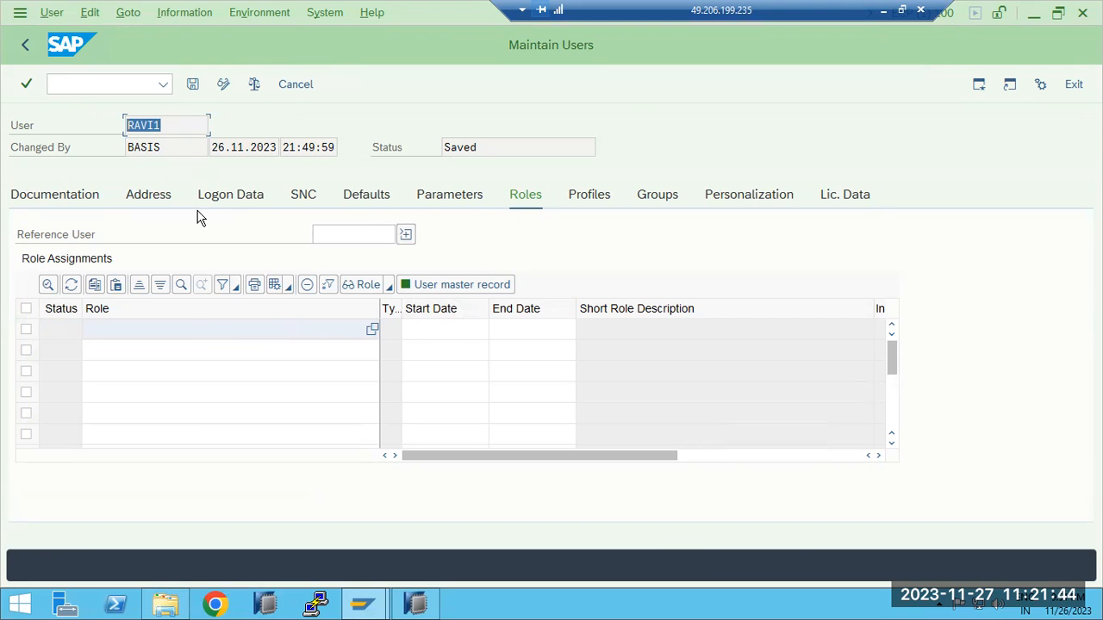
{"action": "left_click", "coordinate": [164, 201]}
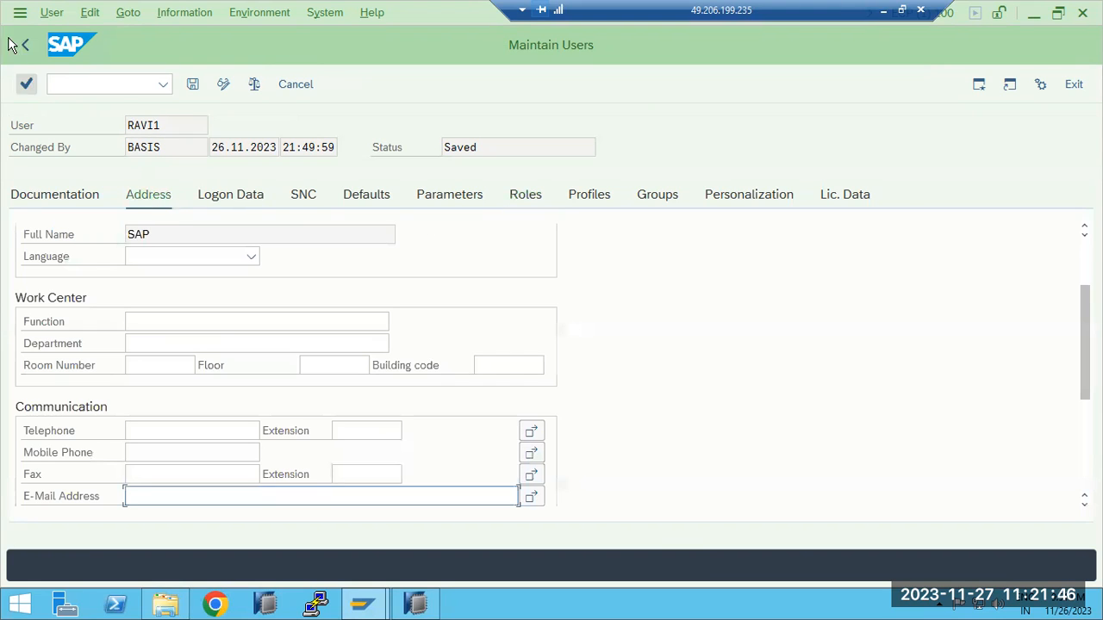
{"action": "left_click", "coordinate": [26, 45]}
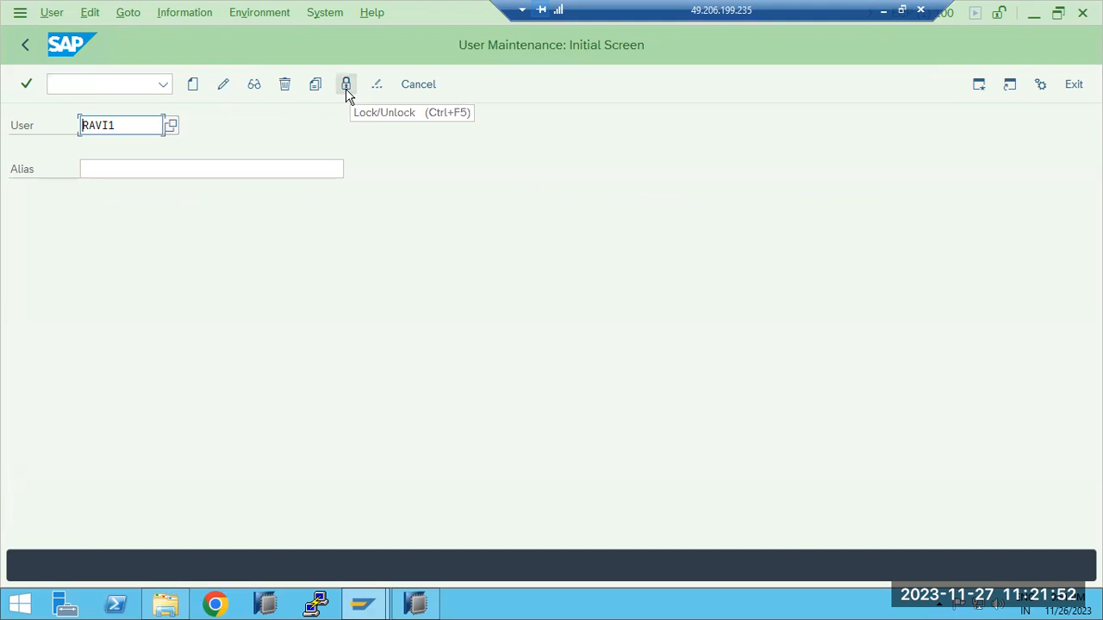
Display the new user's logon data to check the password status, and exit the record
{"action": "left_click", "coordinate": [253, 84]}
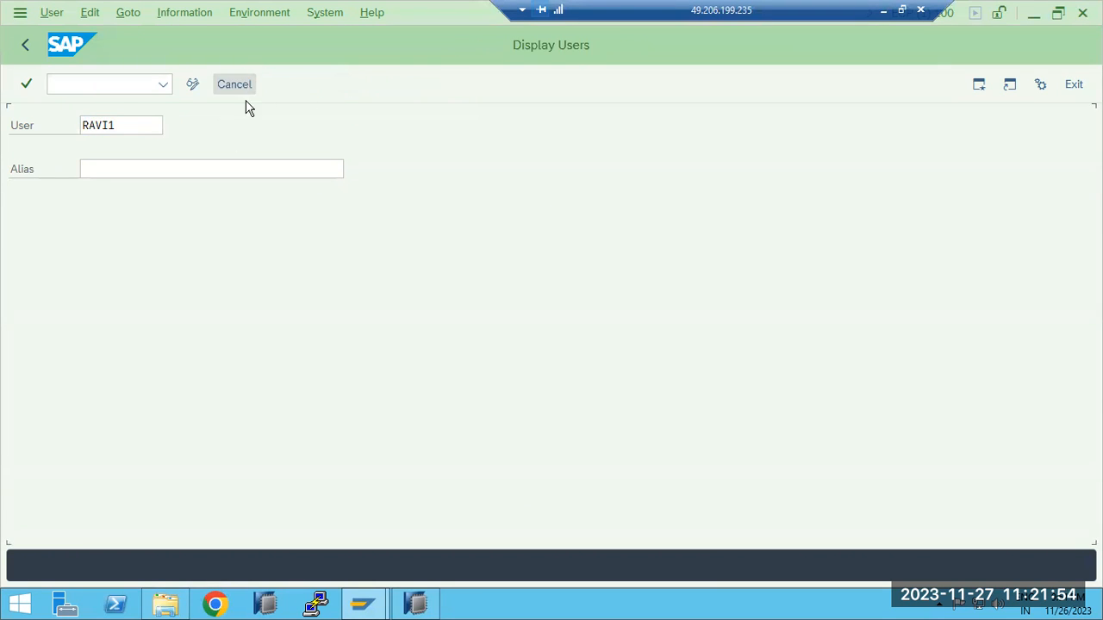
{"action": "left_click", "coordinate": [214, 198]}
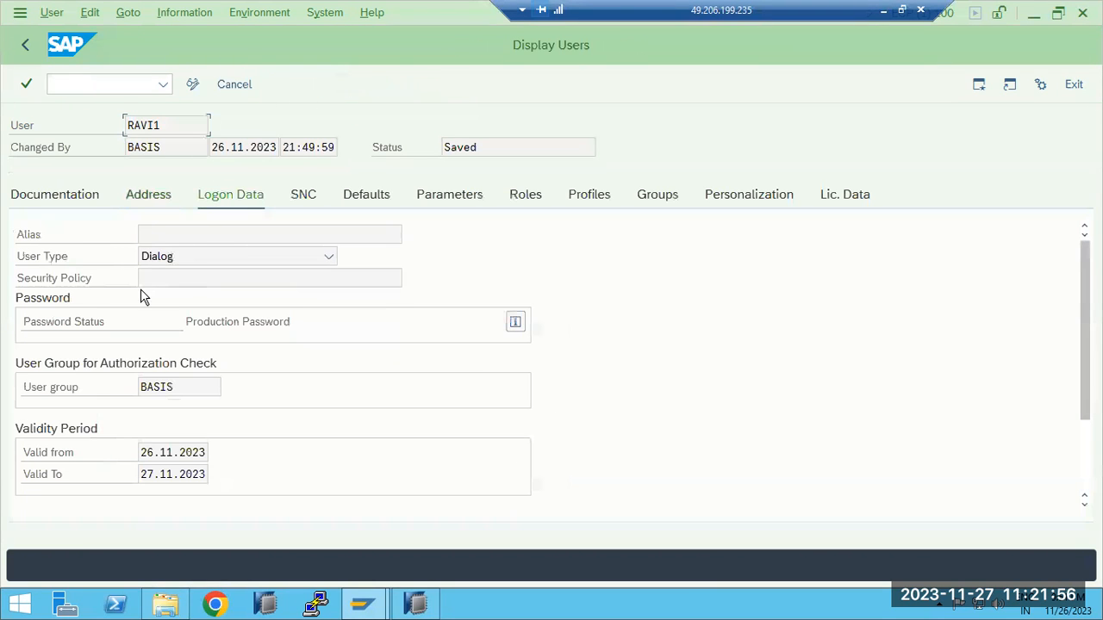
{"action": "left_click", "coordinate": [360, 594]}
{"action": "left_click", "coordinate": [477, 543]}
{"action": "left_click", "coordinate": [1078, 83]}
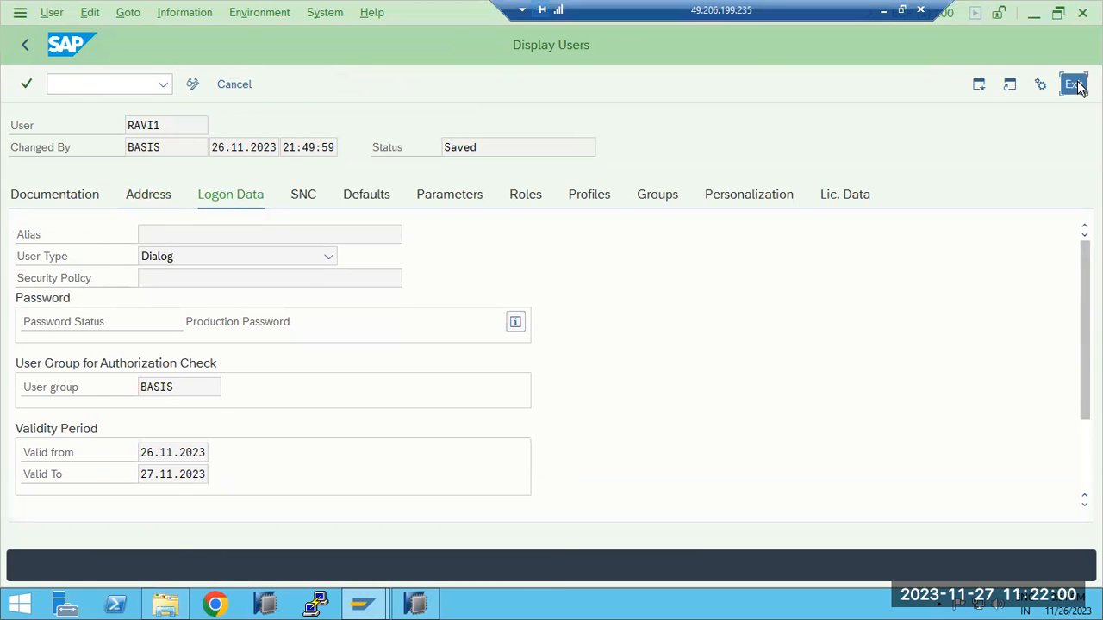
Open an SAP ECP logon session and try to log on as the new user with an incorrect password
{"action": "left_click", "coordinate": [367, 606]}
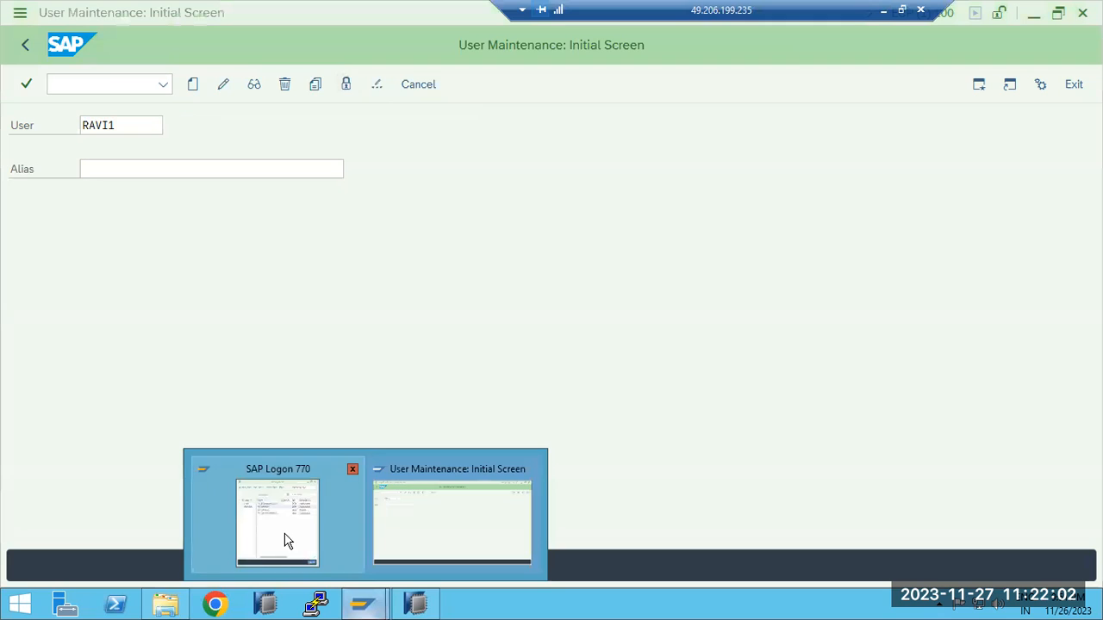
{"action": "left_click", "coordinate": [288, 540]}
{"action": "double_click", "coordinate": [515, 198]}
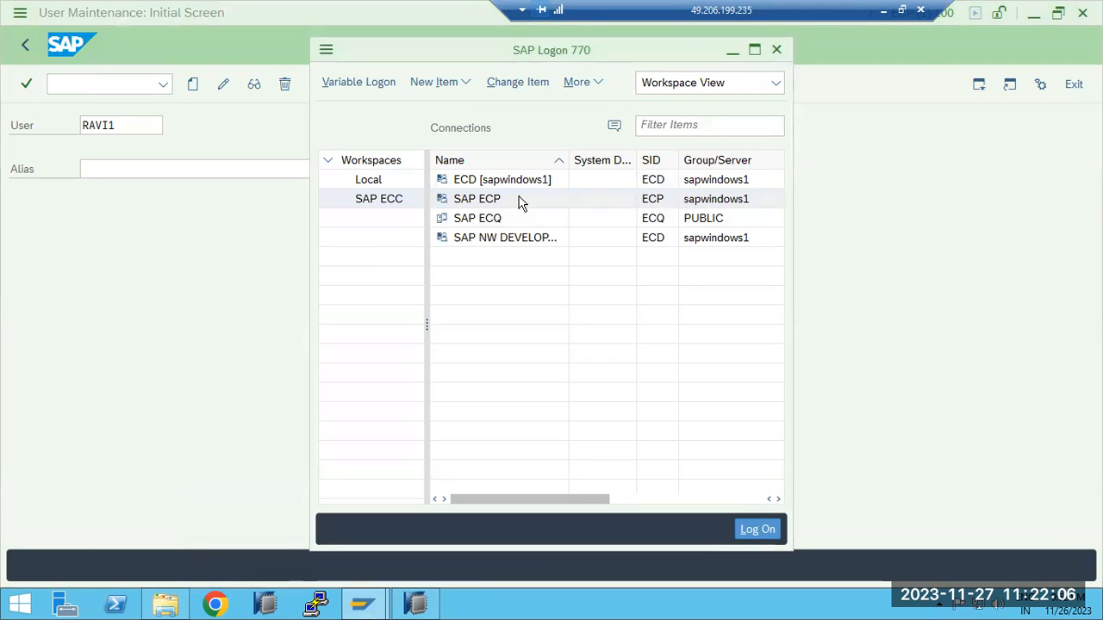
{"action": "type", "text": "b"}
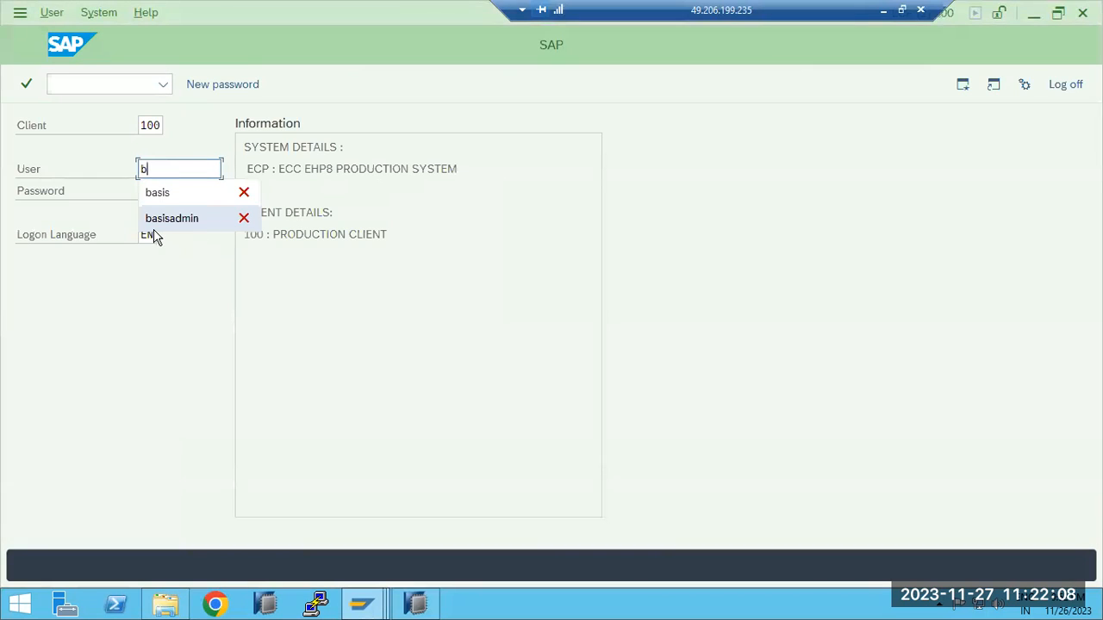
{"action": "key", "text": "BackSpace"}
{"action": "type", "text": "ra"}
{"action": "left_click", "coordinate": [160, 192]}
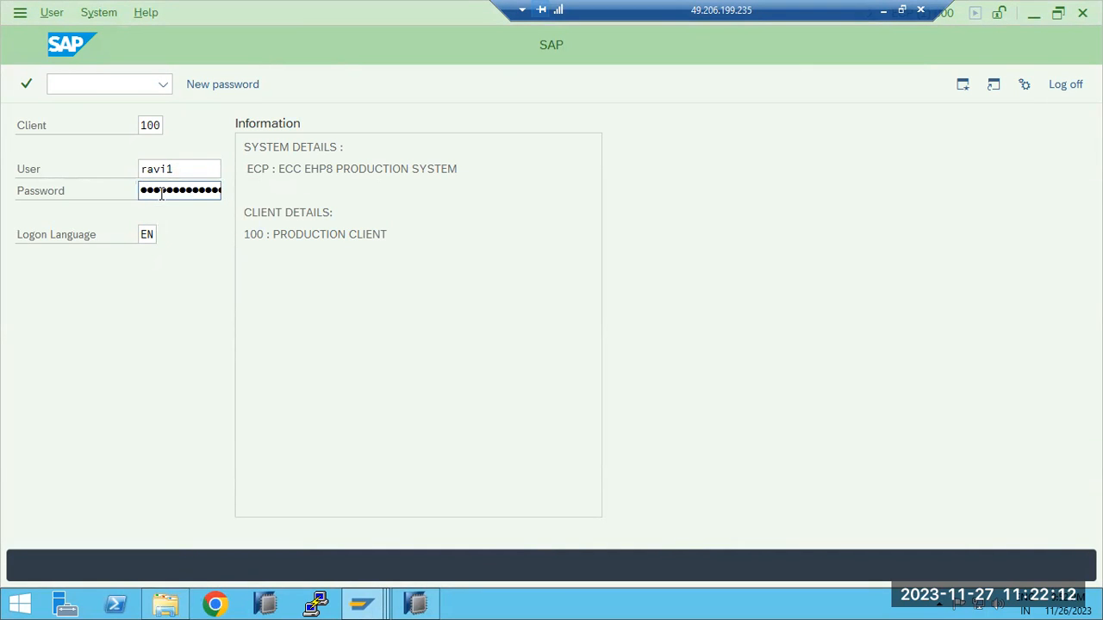
{"action": "key", "text": "Return"}
{"action": "left_click", "coordinate": [161, 191]}
{"action": "key", "text": "shift+Tab"}
{"action": "key", "text": "Tab"}
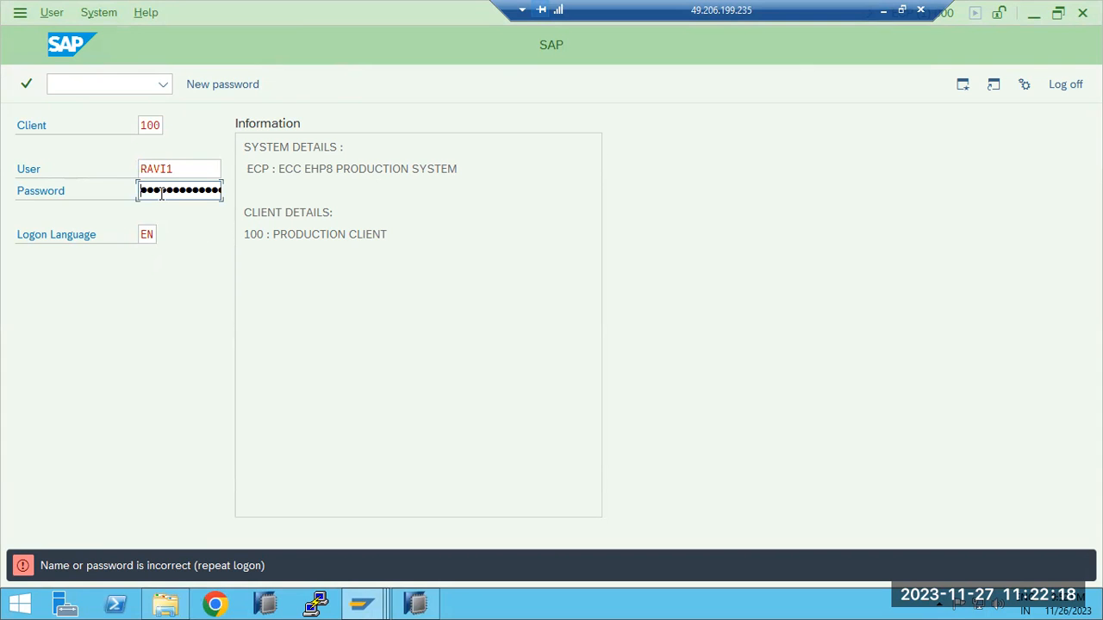
{"action": "type", "text": "•••••"}
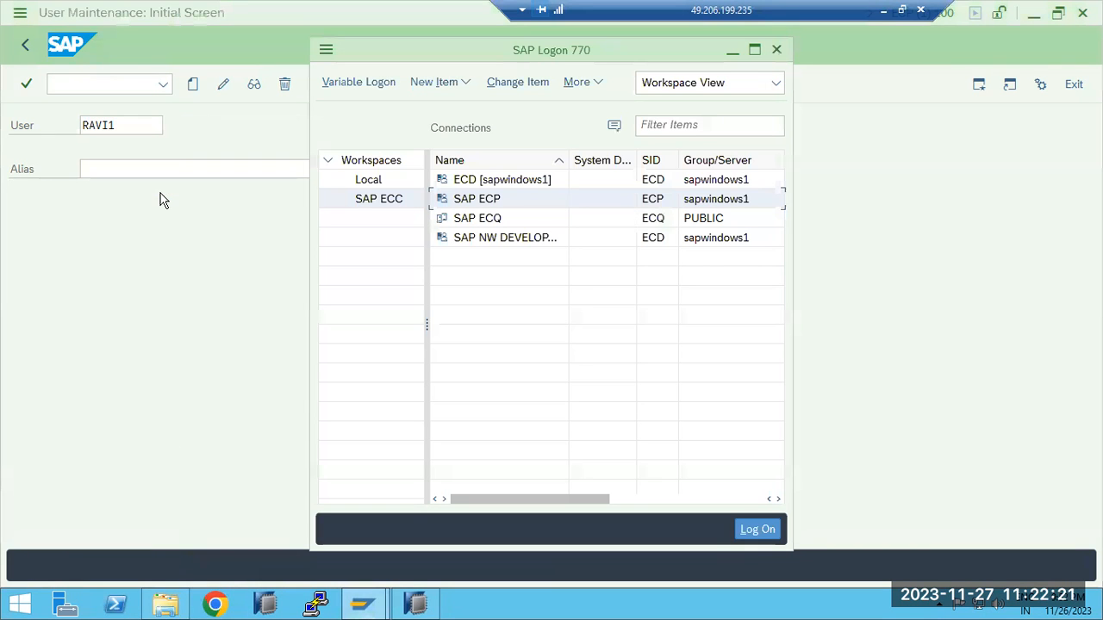
Reopen the SAP ECP logon and repeat incorrect password attempts for the new user to trigger the logon lock
{"action": "double_click", "coordinate": [472, 198]}
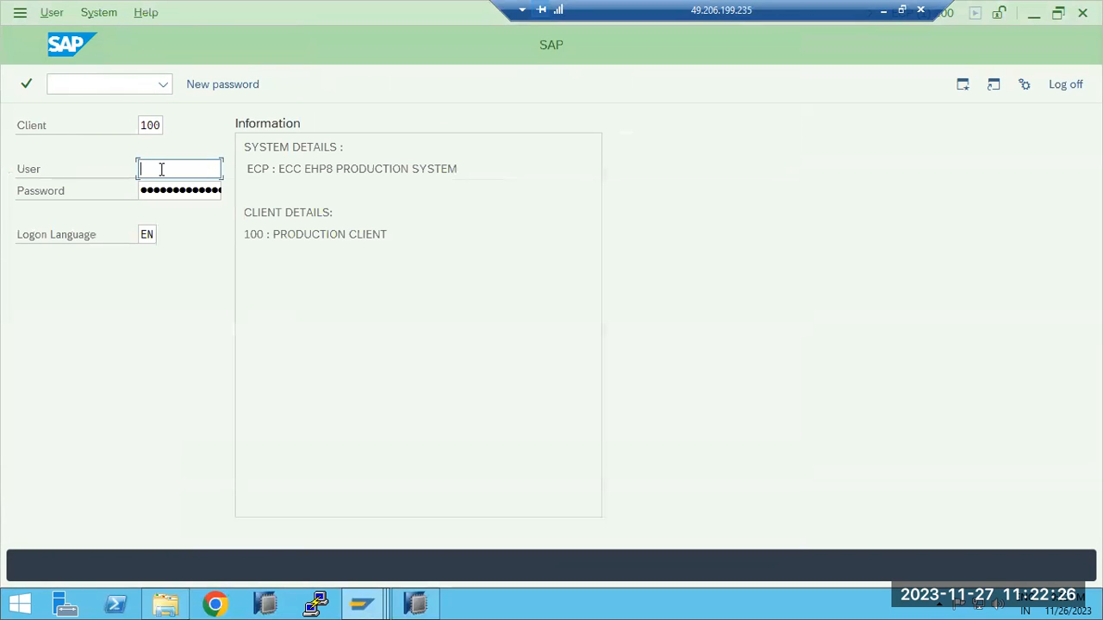
{"action": "type", "text": "r"}
{"action": "left_click", "coordinate": [177, 196]}
{"action": "type", "text": "••••"}
{"action": "key", "text": "Return"}
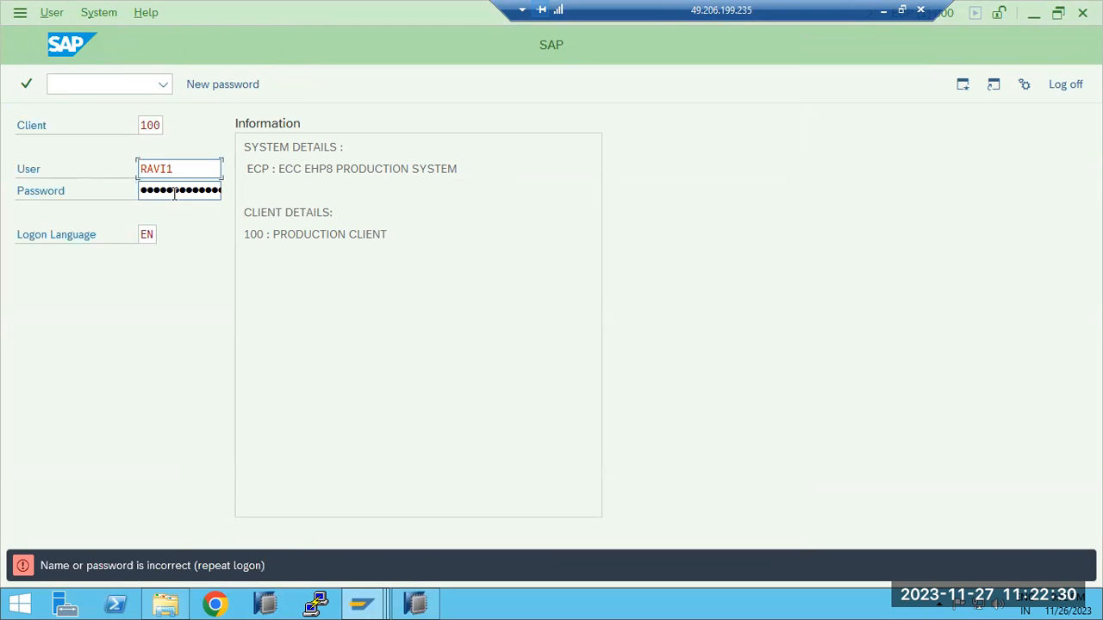
{"action": "left_click", "coordinate": [176, 192]}
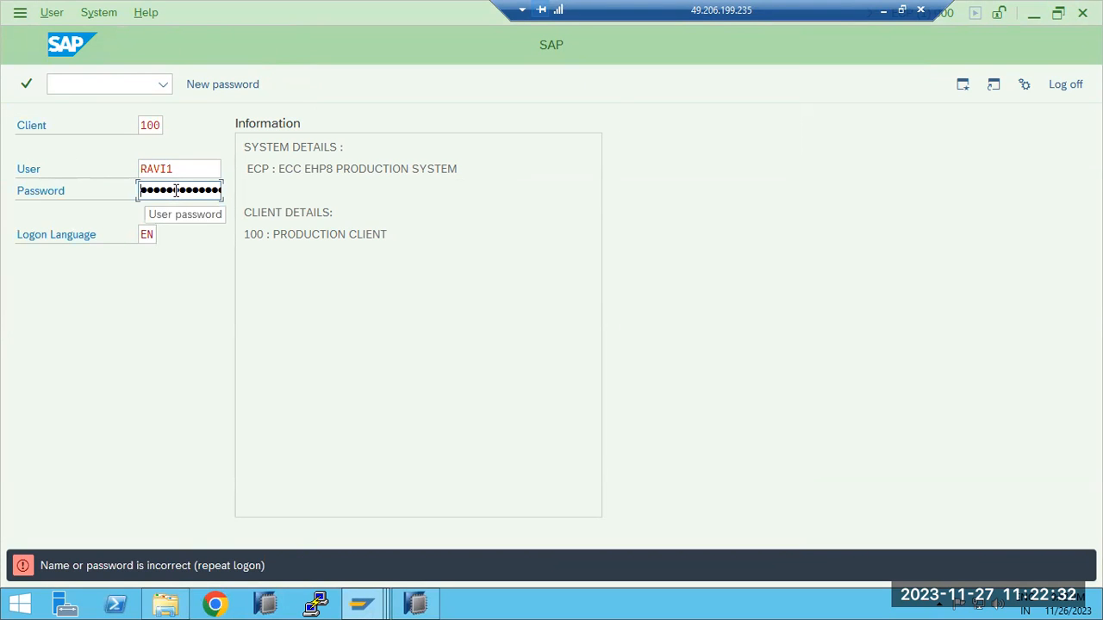
{"action": "key", "text": "Return"}
{"action": "left_click", "coordinate": [176, 190]}
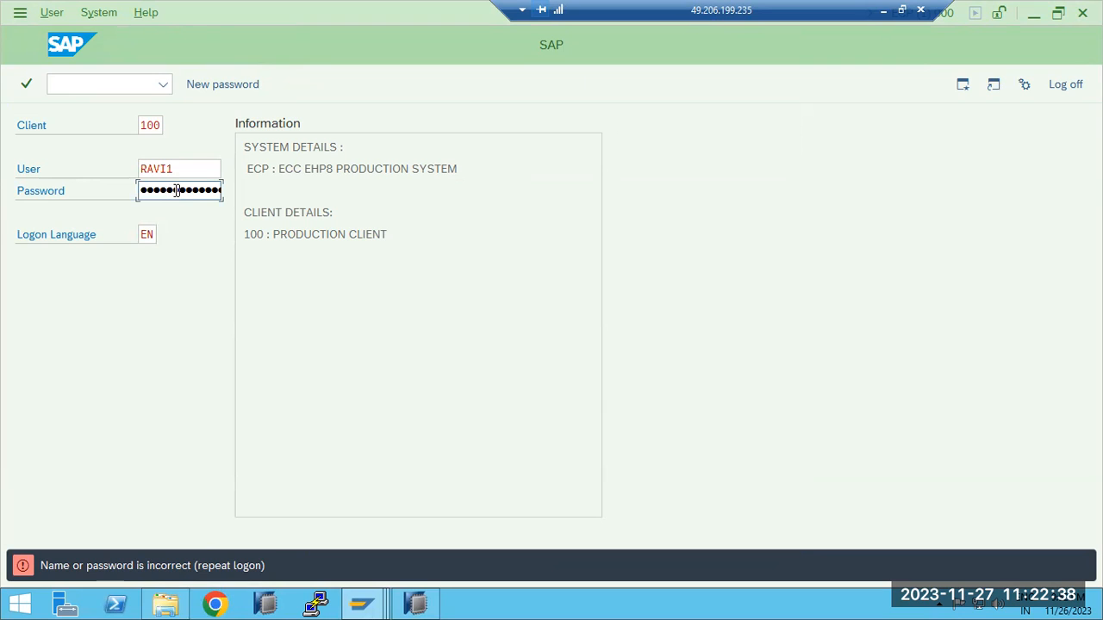
{"action": "key", "text": "Return"}
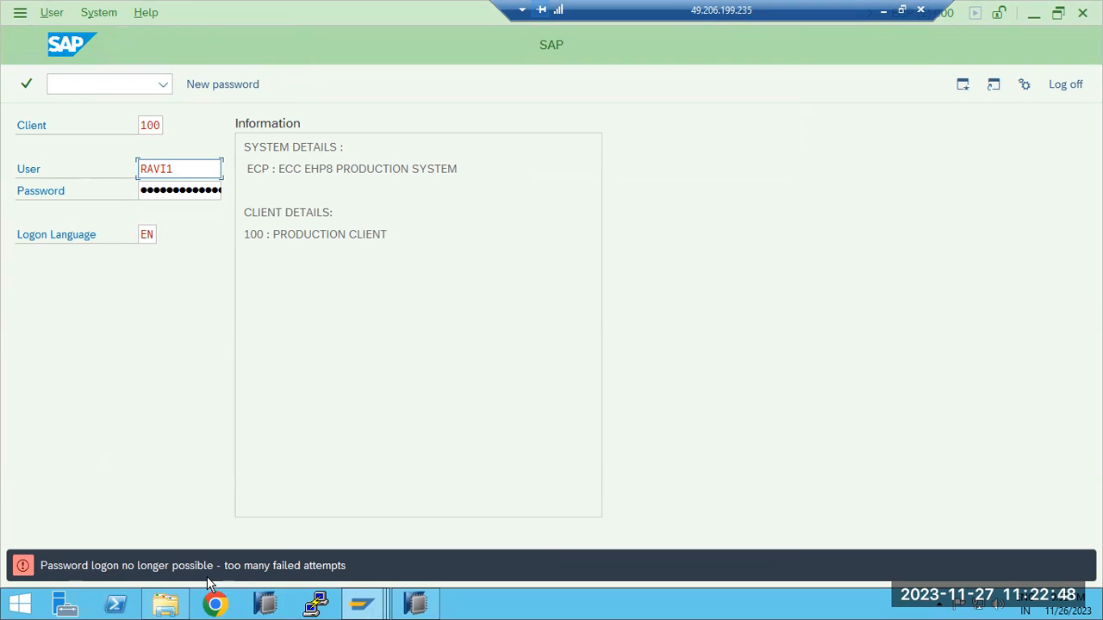
Return to the administrator's User Maintenance session and check the password lock message in the new user's logon data
{"action": "left_click", "coordinate": [362, 603]}
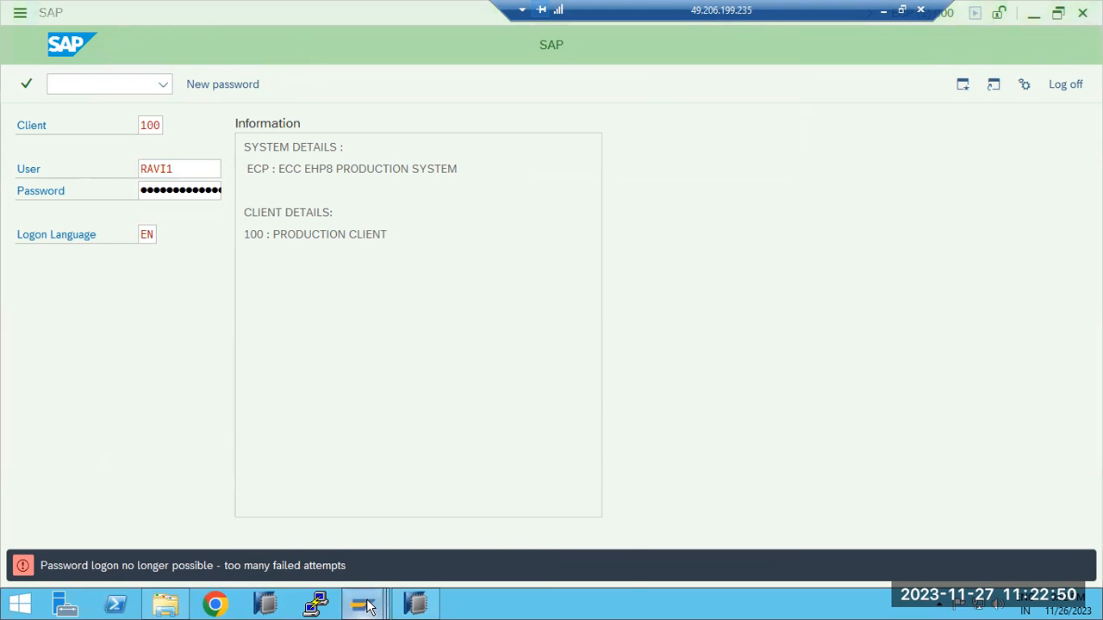
{"action": "left_click", "coordinate": [373, 552]}
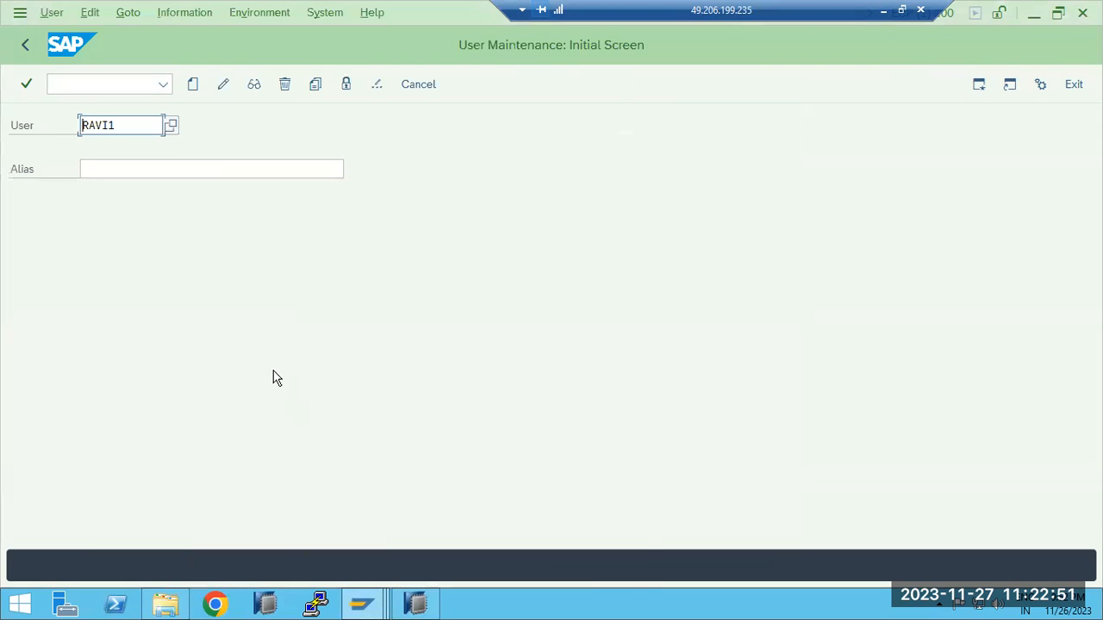
{"action": "left_click", "coordinate": [253, 83]}
{"action": "left_click", "coordinate": [240, 196]}
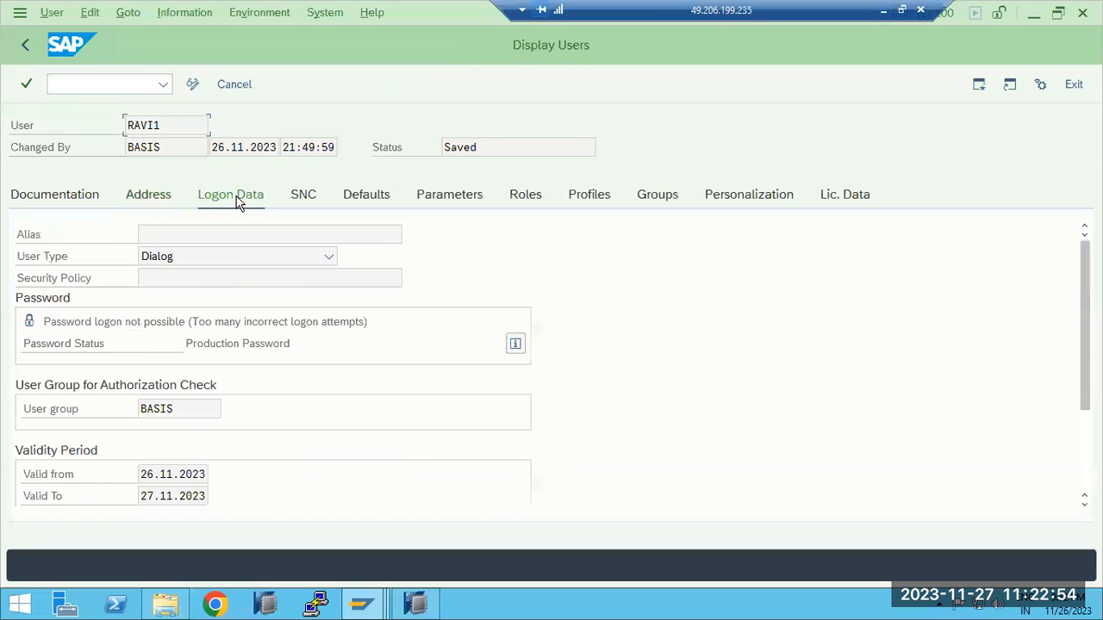
{"action": "left_click_drag", "start_coordinate": [41, 321], "coordinate": [377, 322]}
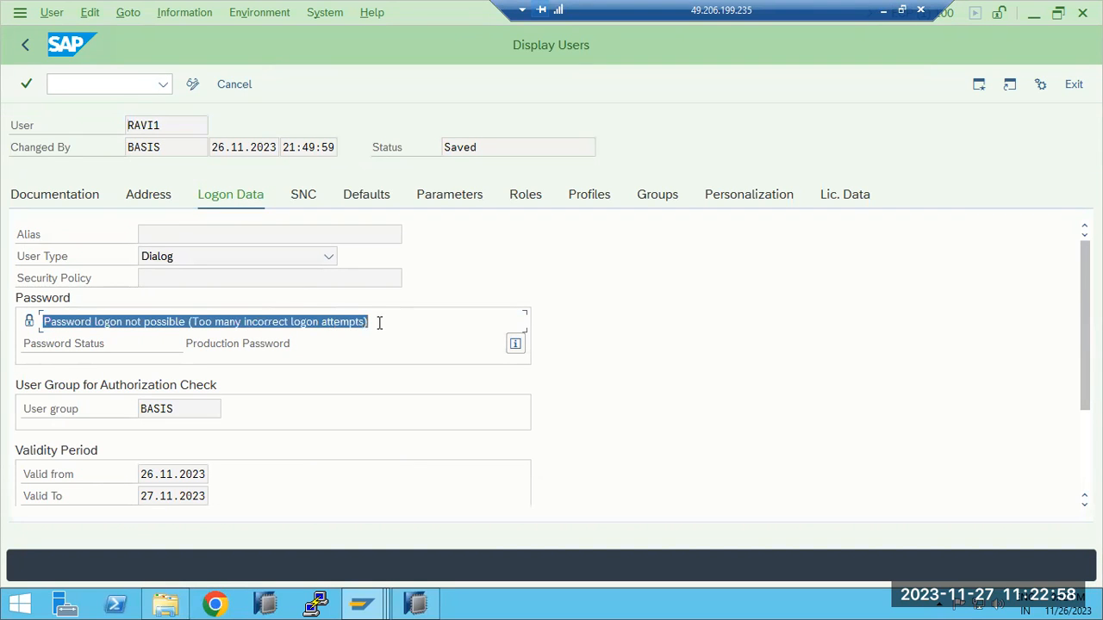
{"action": "left_click", "coordinate": [80, 326]}
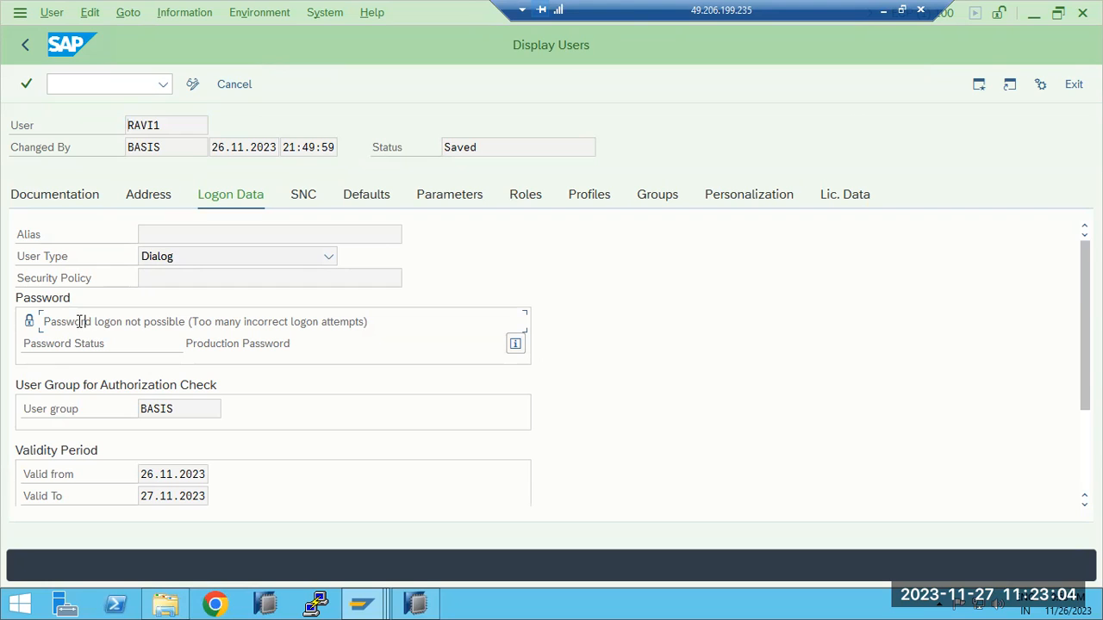
{"action": "left_click_drag", "start_coordinate": [45, 321], "coordinate": [376, 322]}
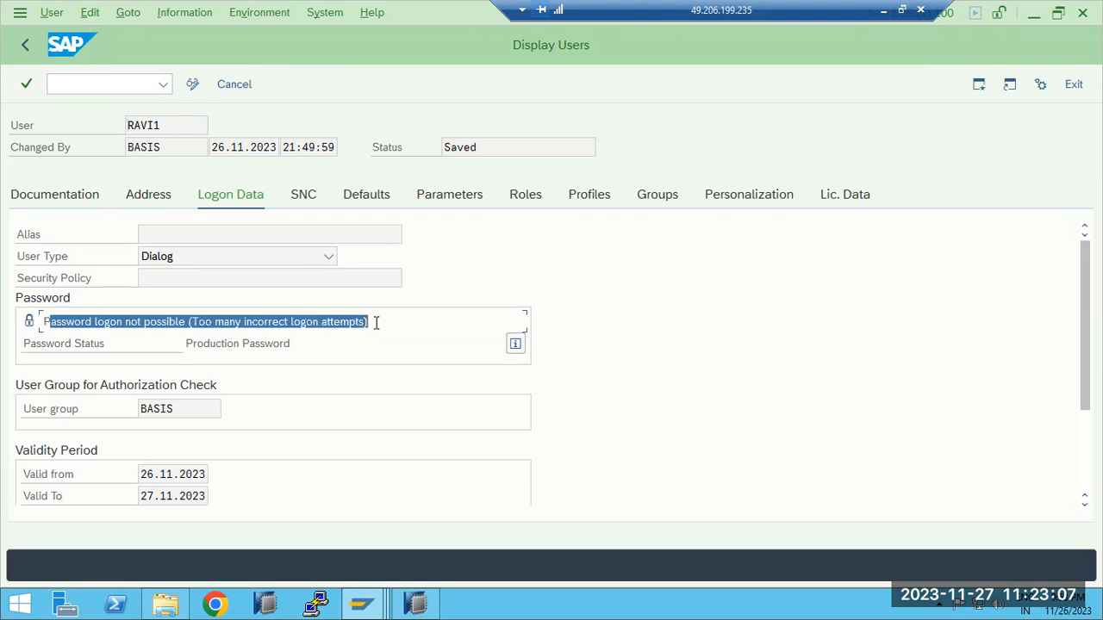
{"action": "left_click", "coordinate": [28, 44]}
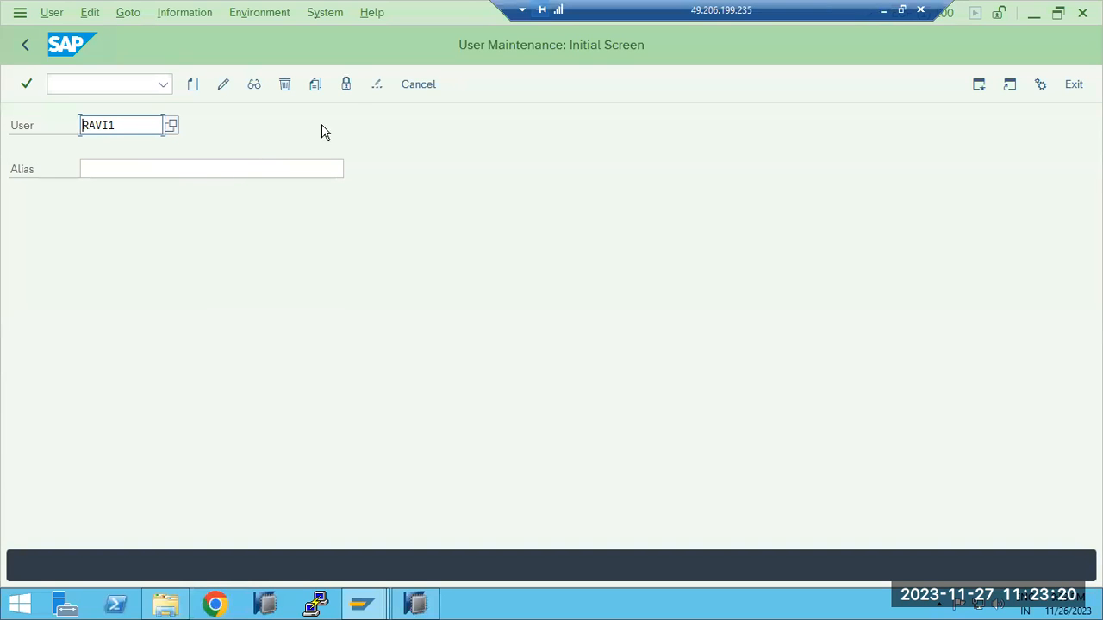
Unlock the new user after the incorrect logon attempts
{"action": "left_click", "coordinate": [347, 86]}
{"action": "left_click_drag", "start_coordinate": [191, 385], "coordinate": [263, 385]}
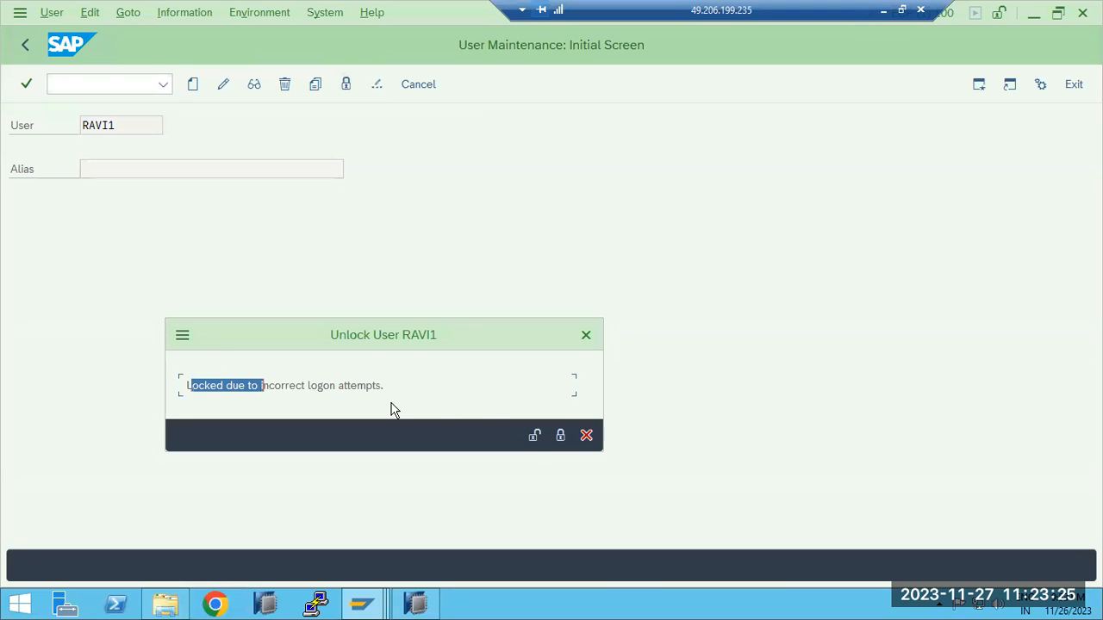
{"action": "left_click", "coordinate": [534, 436]}
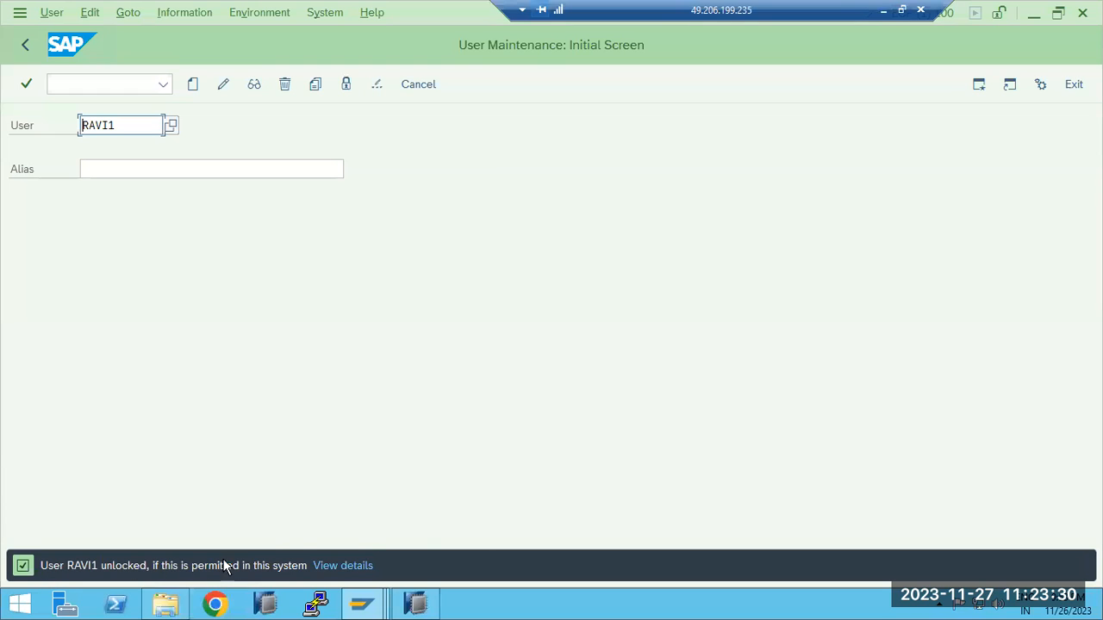
Switch to the waiting SAP ECP logon session and log on as the unlocked user by entering the account password
{"action": "left_click", "coordinate": [362, 603]}
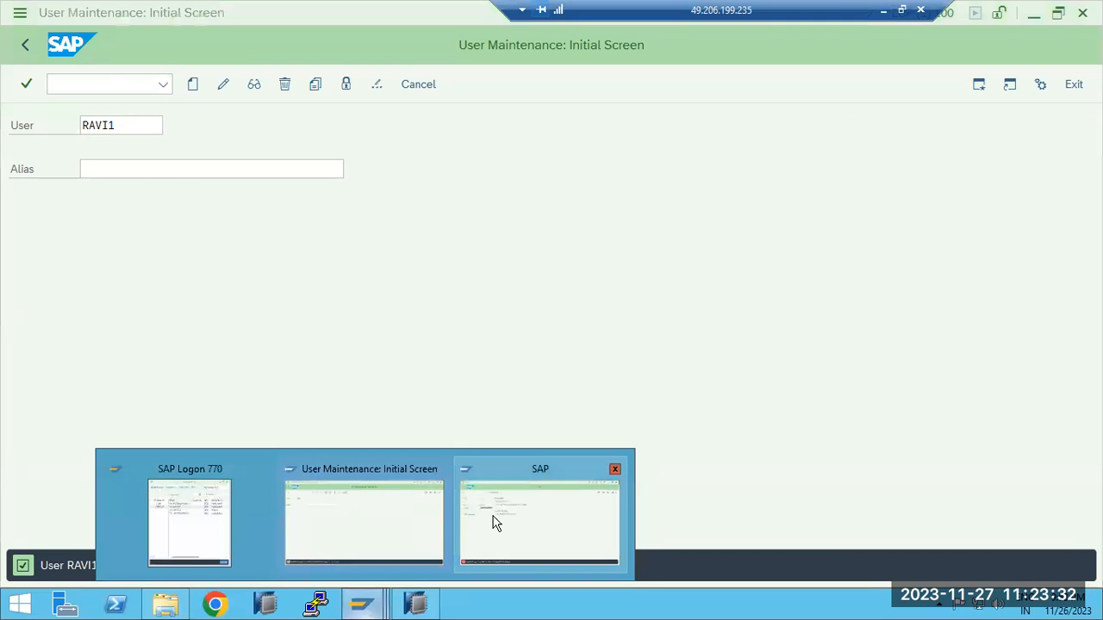
{"action": "left_click", "coordinate": [495, 523]}
{"action": "key", "text": "Tab"}
{"action": "type", "text": "•••••"}
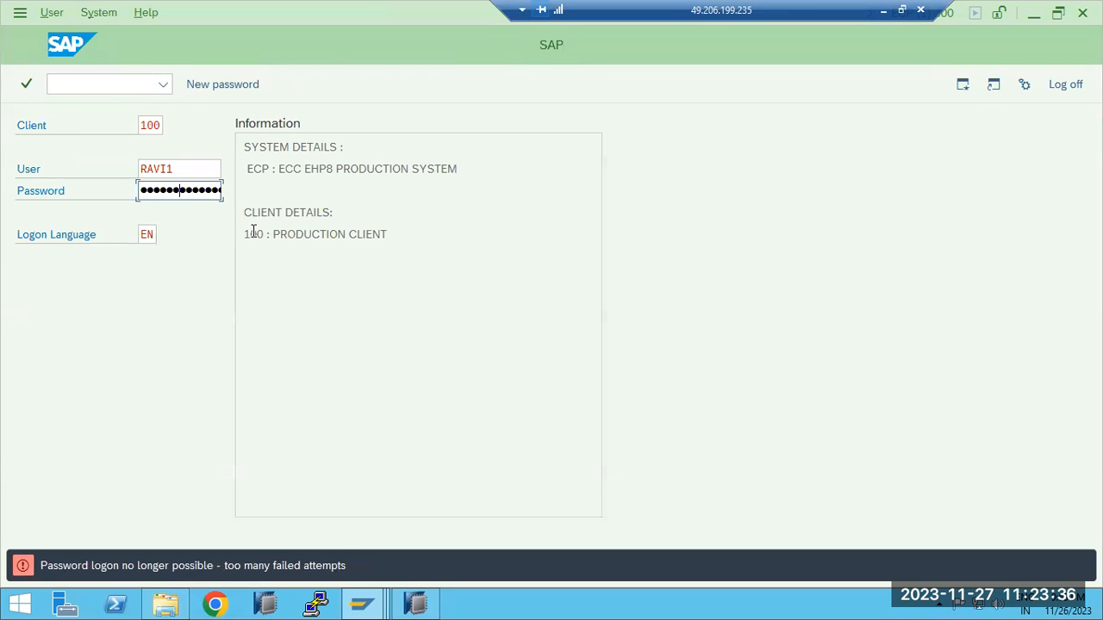
{"action": "key", "text": "Return"}
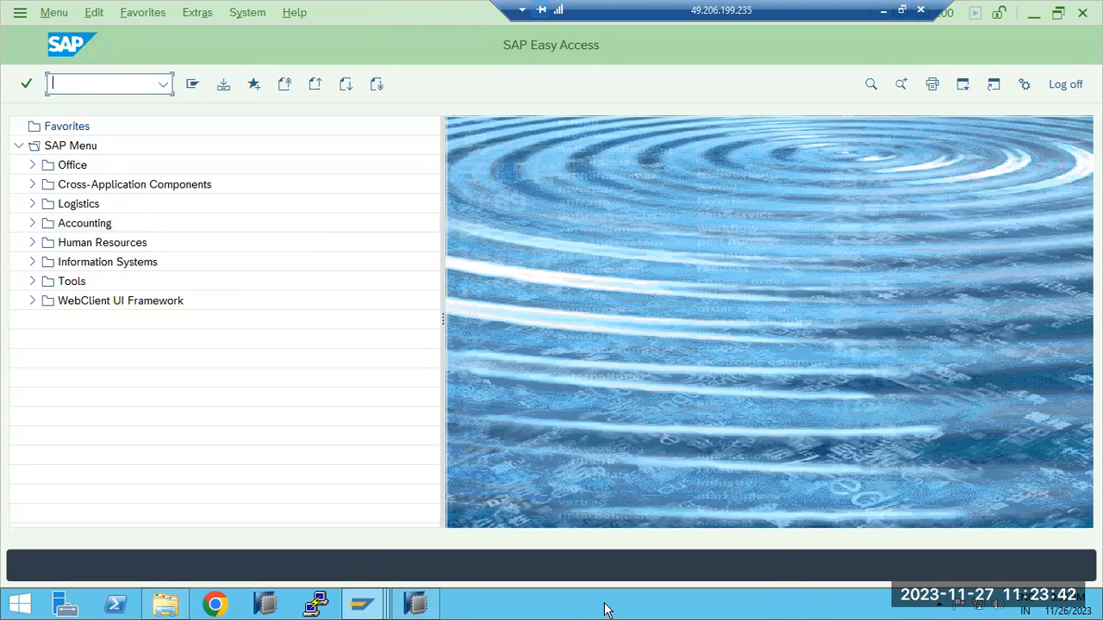
Return to the administrator's User Maintenance session and view the password change dialog for the first user, leaving the password unchanged
{"action": "left_click", "coordinate": [379, 604]}
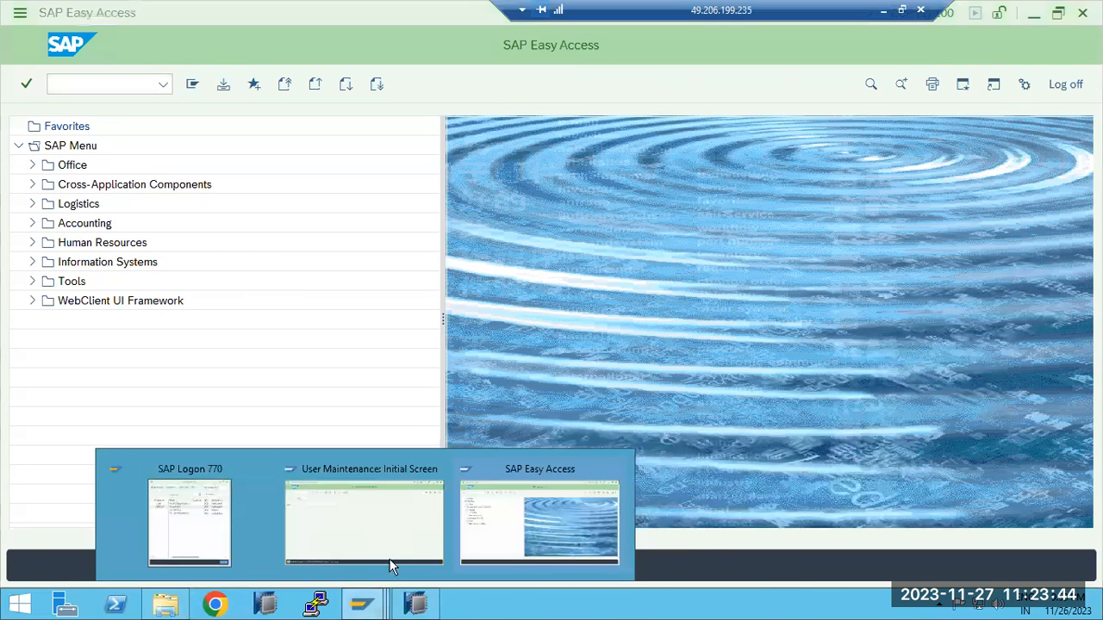
{"action": "left_click", "coordinate": [390, 559]}
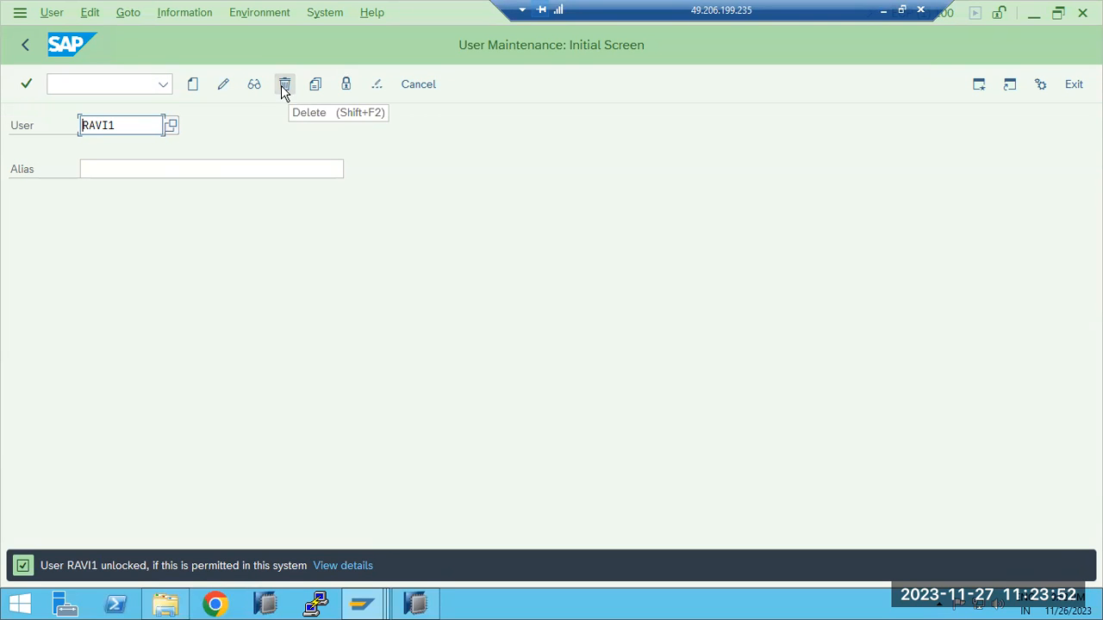
{"action": "left_click", "coordinate": [384, 94]}
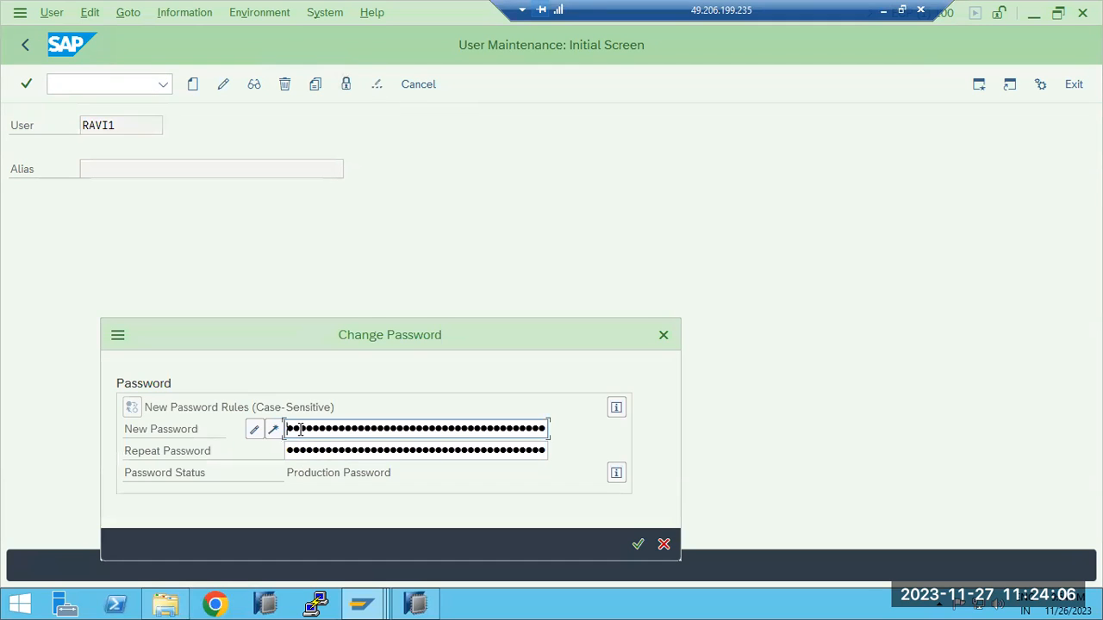
{"action": "left_click", "coordinate": [664, 543]}
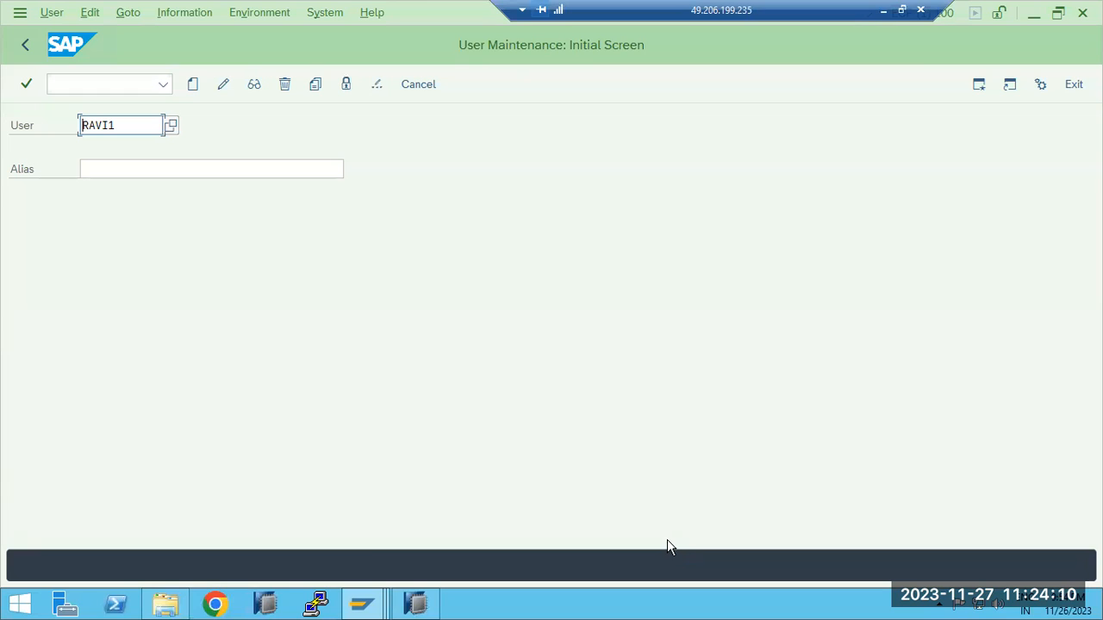
{"action": "left_click", "coordinate": [377, 87]}
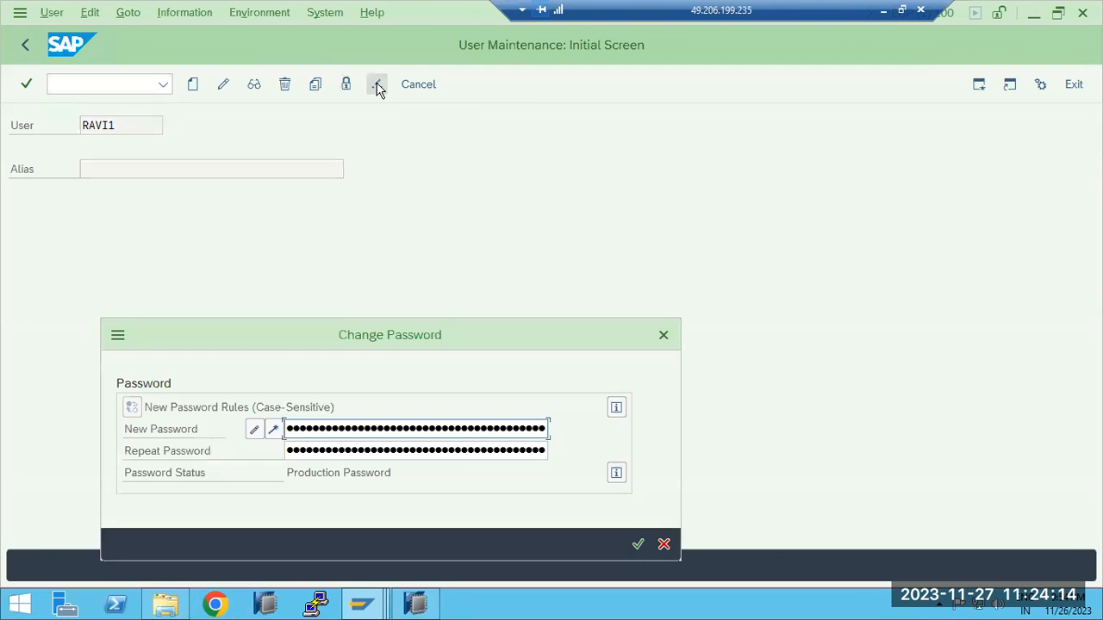
{"action": "left_click", "coordinate": [663, 545]}
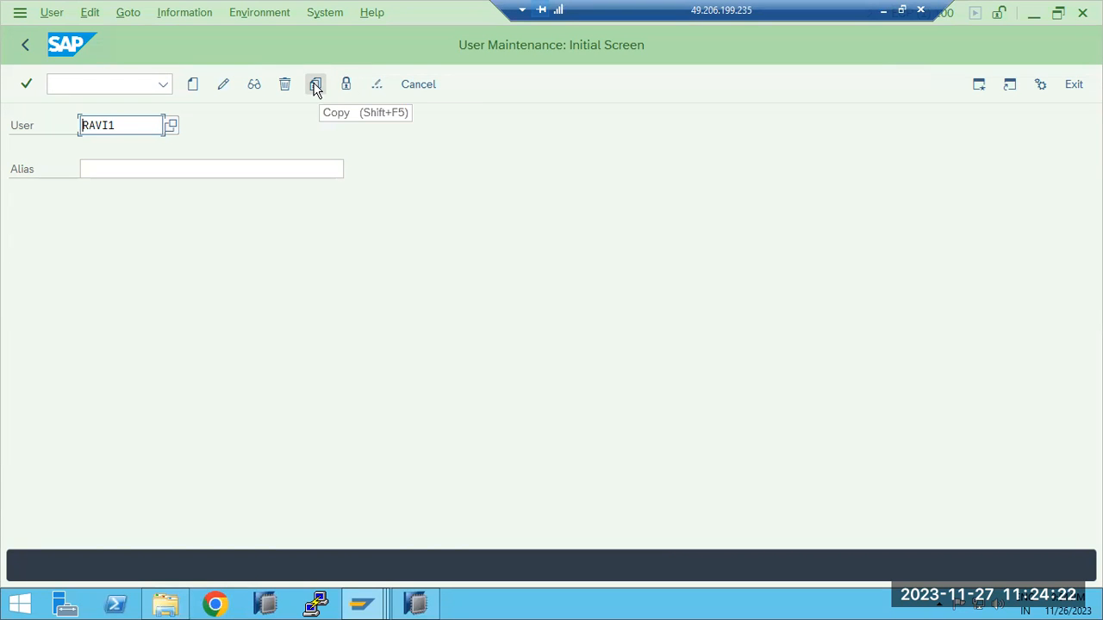
Copy the first user to a second user ID with the same name ending in 2, using the default parts
{"action": "left_click", "coordinate": [147, 124]}
{"action": "left_click", "coordinate": [314, 87]}
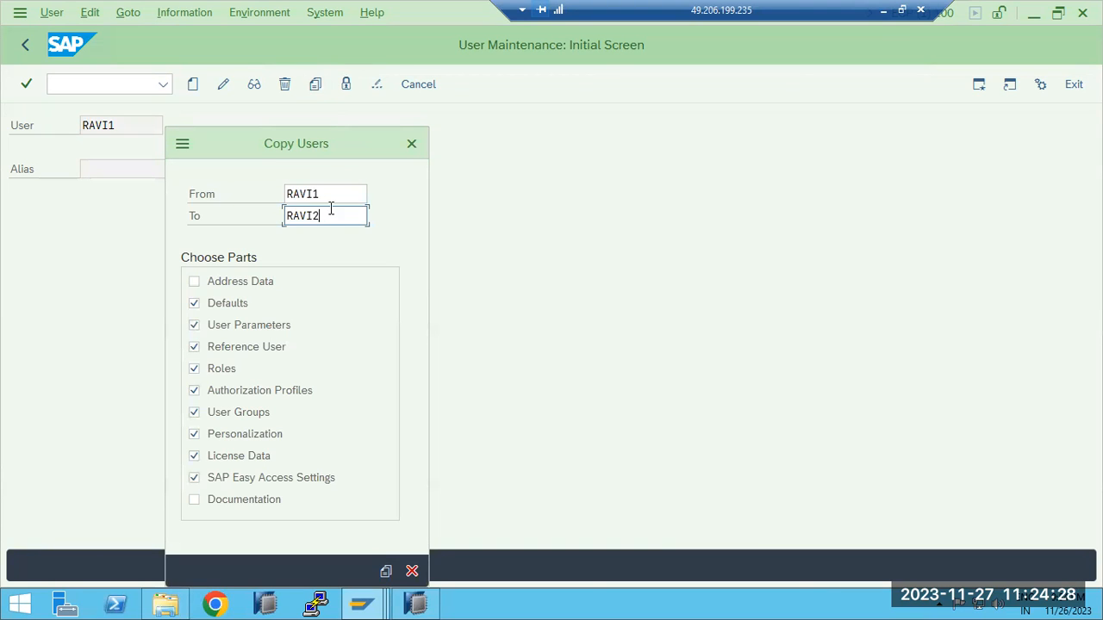
{"action": "left_click_drag", "start_coordinate": [319, 192], "coordinate": [265, 193]}
{"action": "left_click", "coordinate": [328, 217]}
{"action": "double_click", "coordinate": [328, 216]}
{"action": "left_click", "coordinate": [386, 573]}
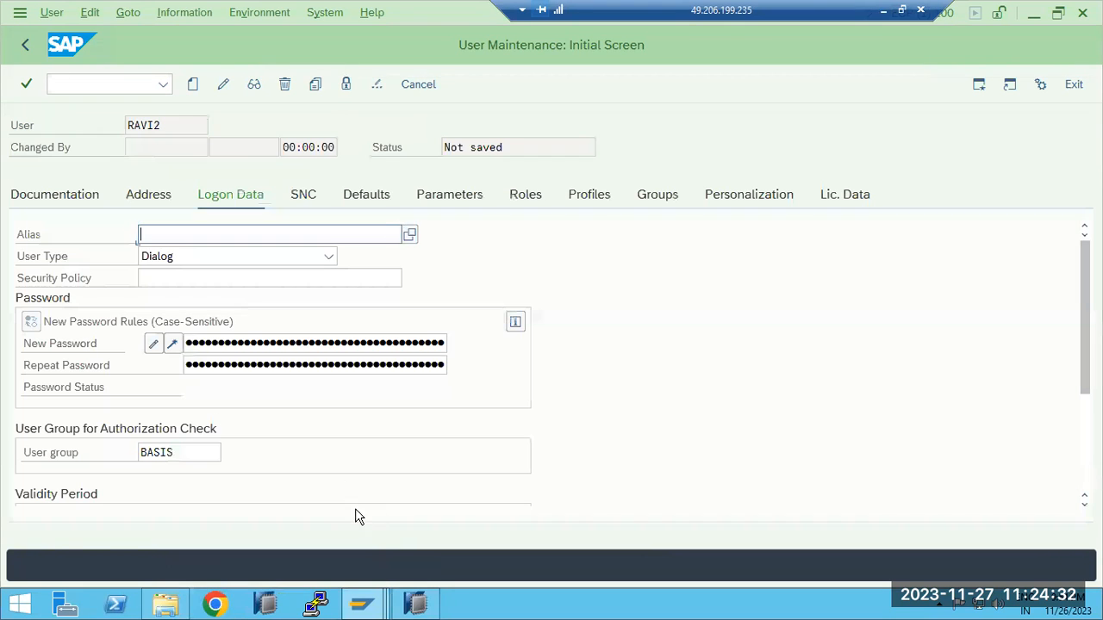
Enter and repeat the initial password for the copied user, and save the new user
{"action": "type", "text": "••••"}
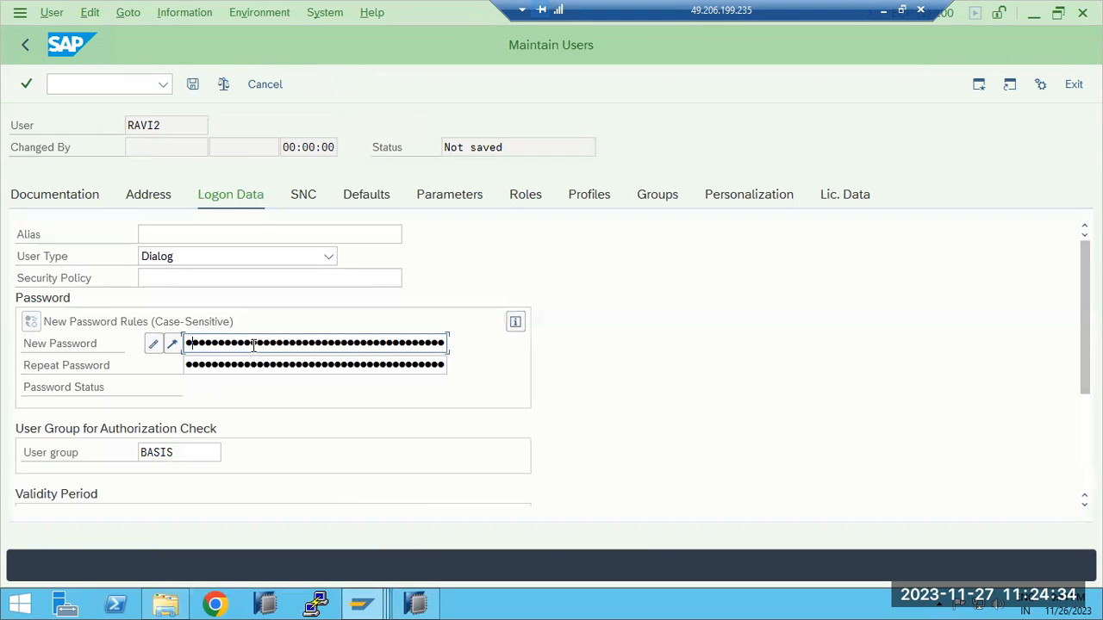
{"action": "key", "text": "Tab"}
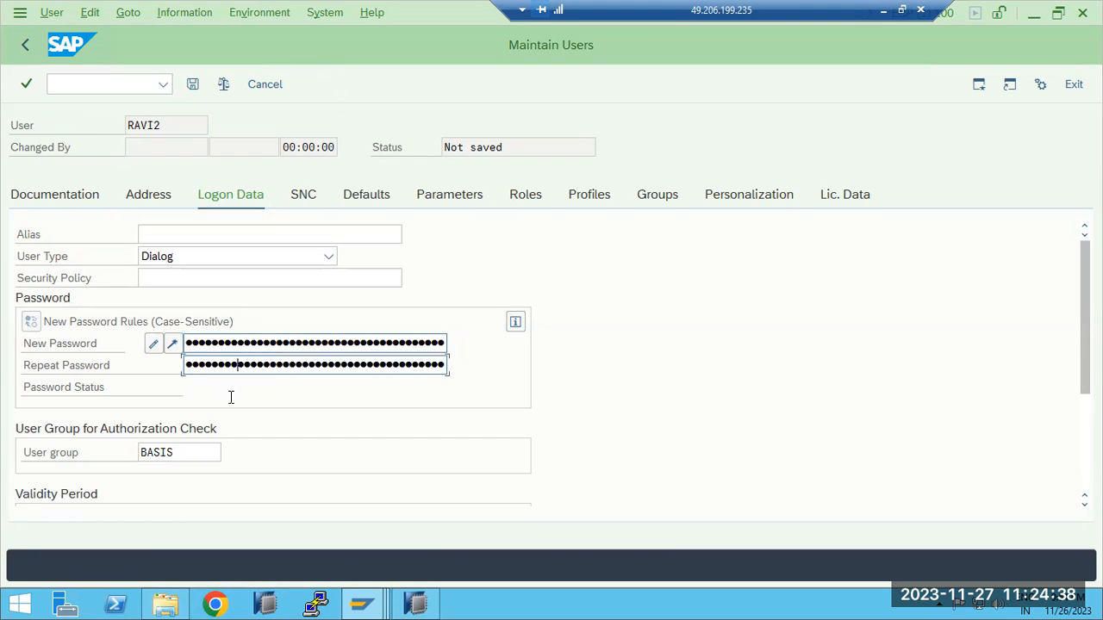
{"action": "left_click", "coordinate": [194, 84]}
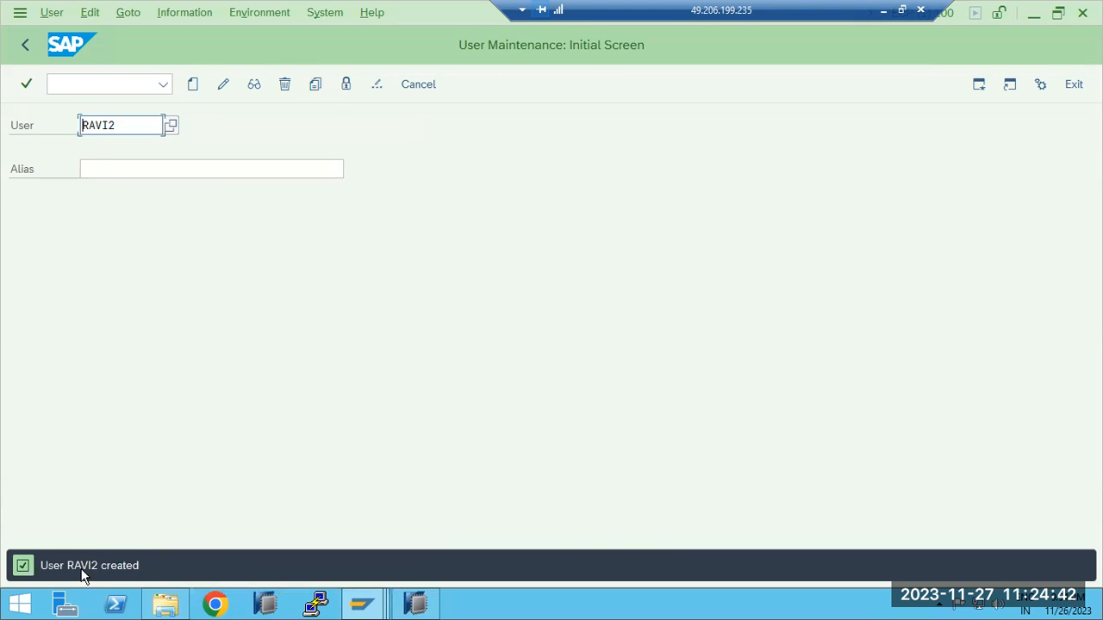
{"action": "left_click", "coordinate": [104, 565]}
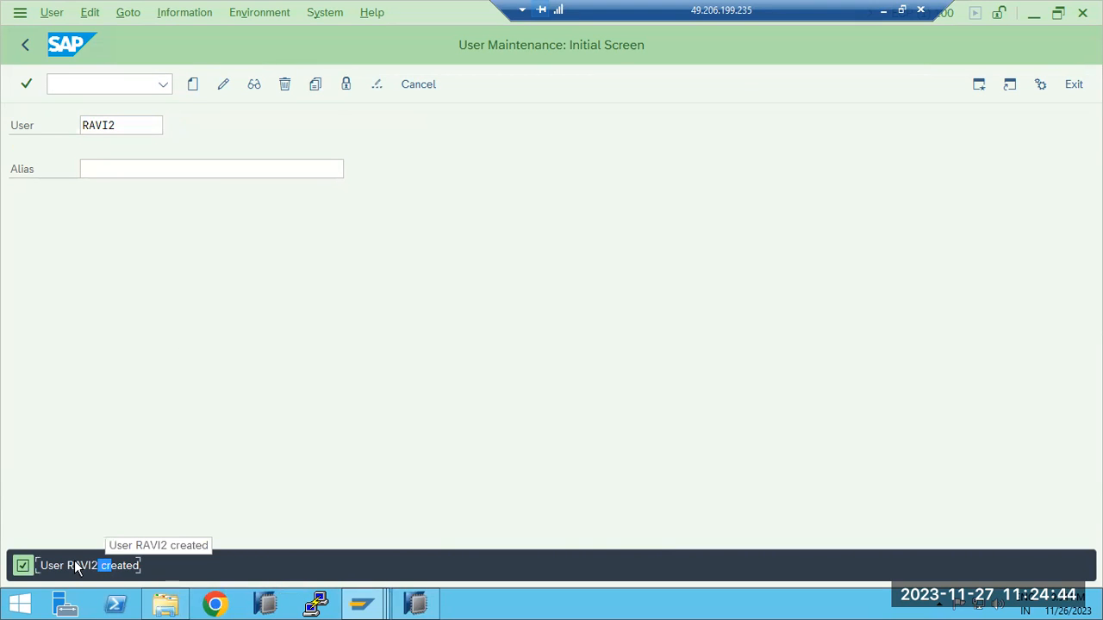
{"action": "left_click_drag", "start_coordinate": [91, 566], "coordinate": [67, 566]}
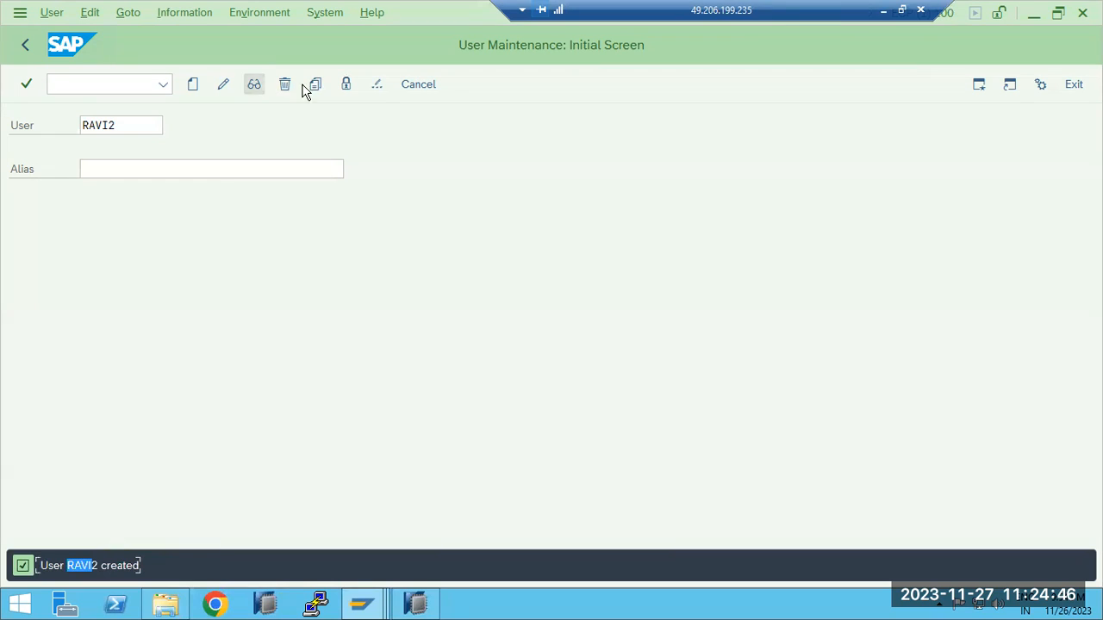
Open the copied user for changes, check its logon data, and return to the initial screen
{"action": "left_click", "coordinate": [193, 84]}
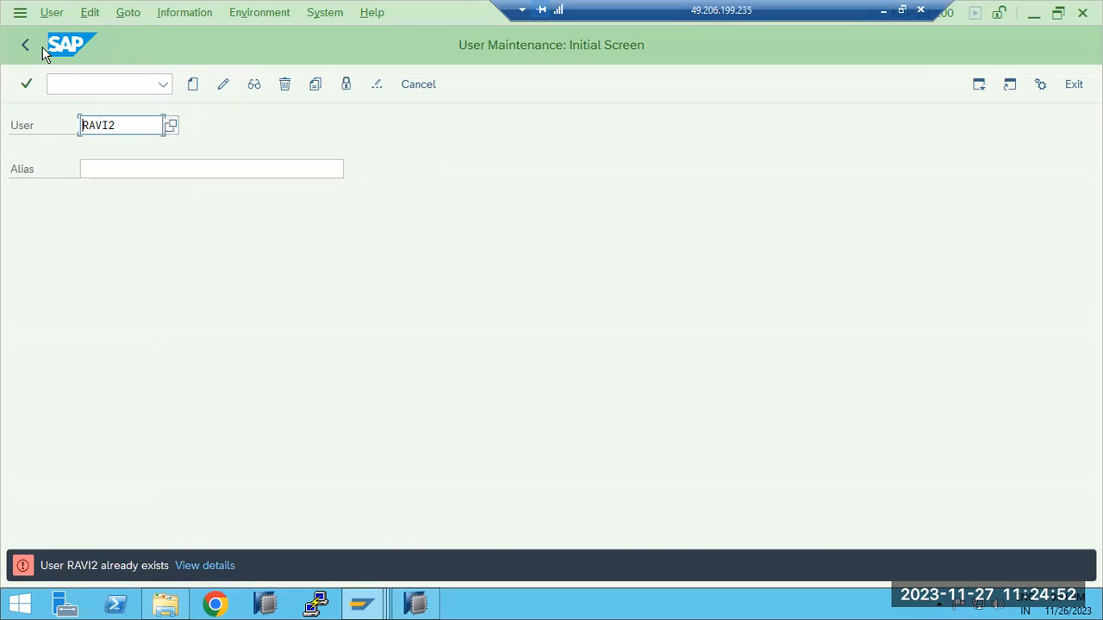
{"action": "left_click", "coordinate": [223, 83]}
{"action": "left_click", "coordinate": [222, 196]}
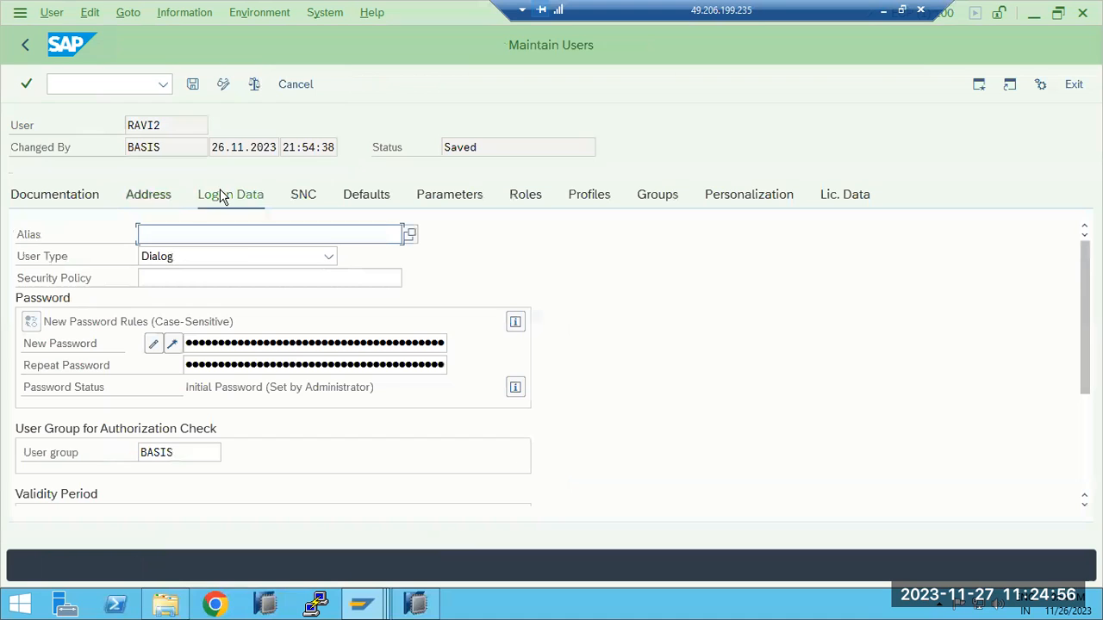
{"action": "left_click", "coordinate": [24, 48]}
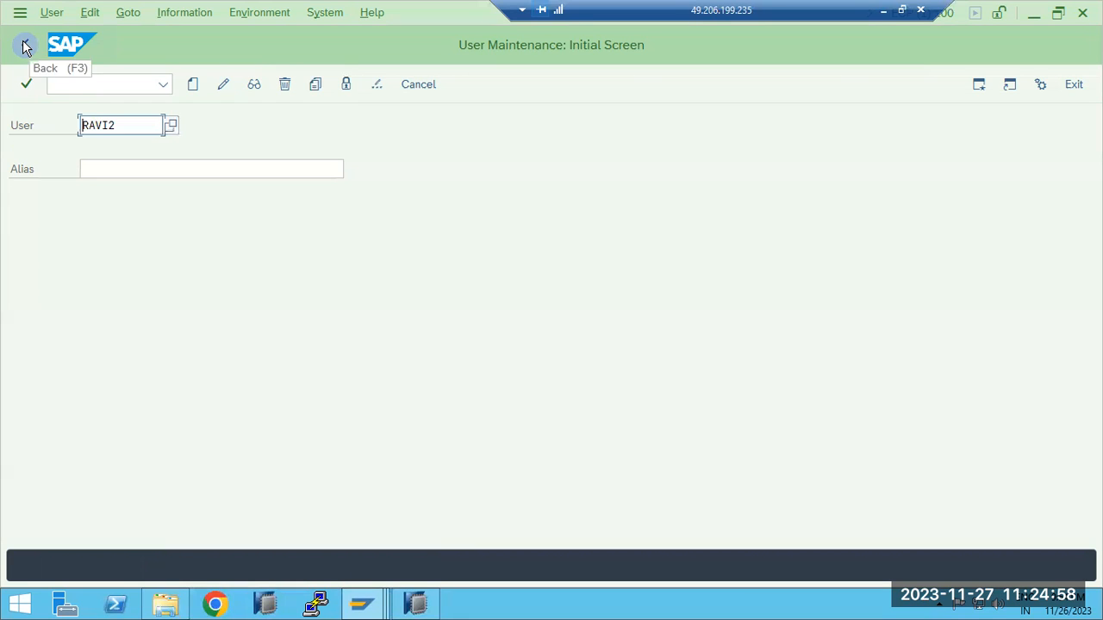
Delete the copied user, confirm the deletion, and dismiss the Internet Explorer security warning
{"action": "left_click", "coordinate": [285, 84]}
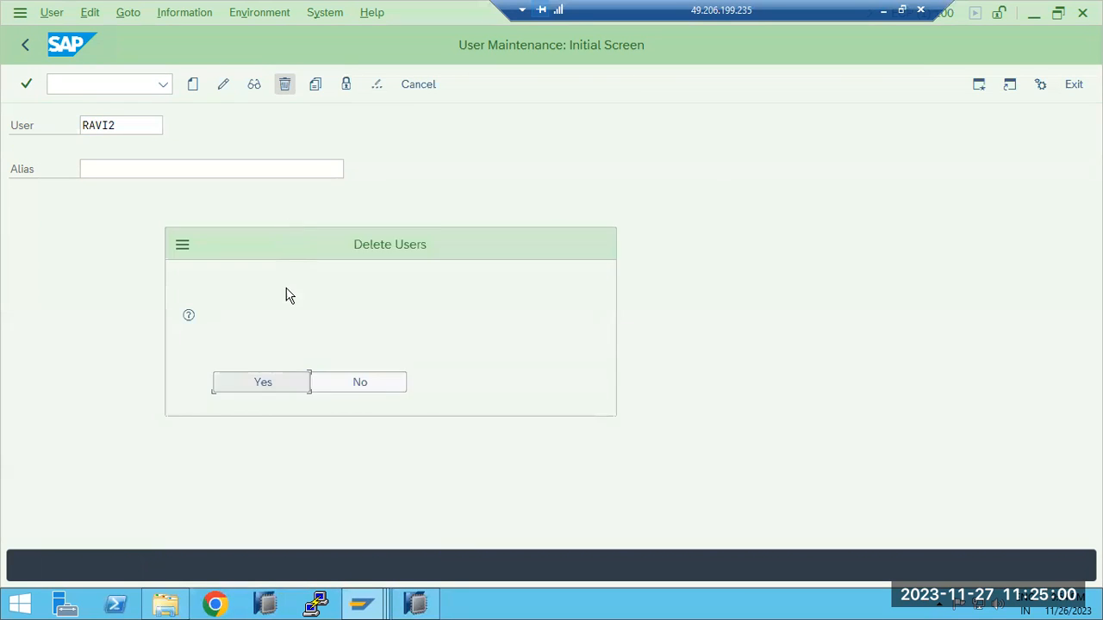
{"action": "left_click", "coordinate": [274, 381]}
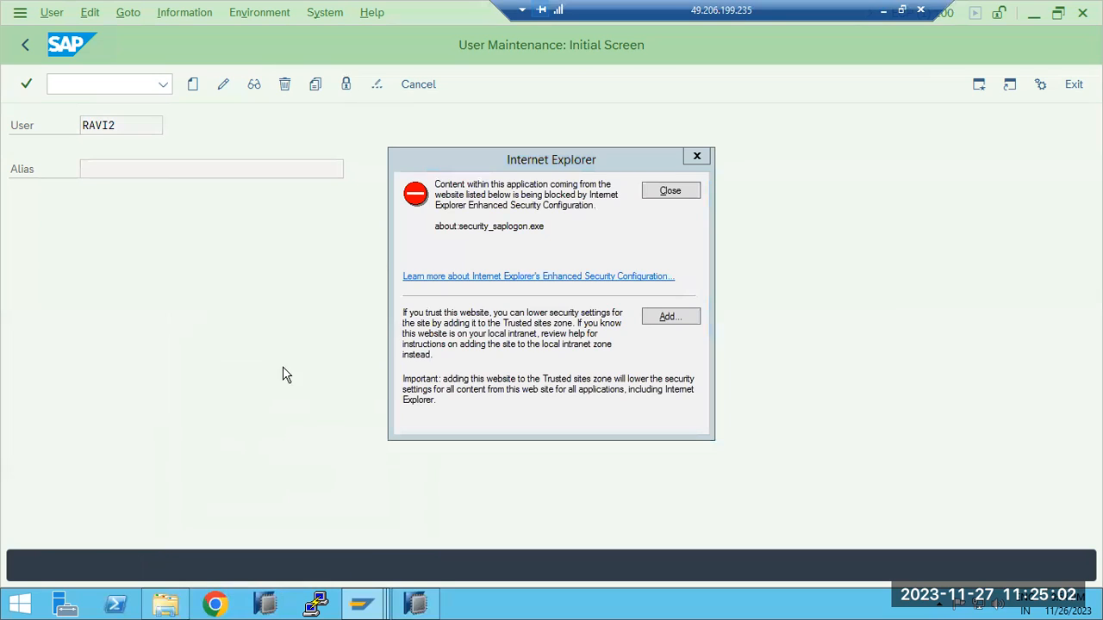
{"action": "left_click", "coordinate": [660, 191]}
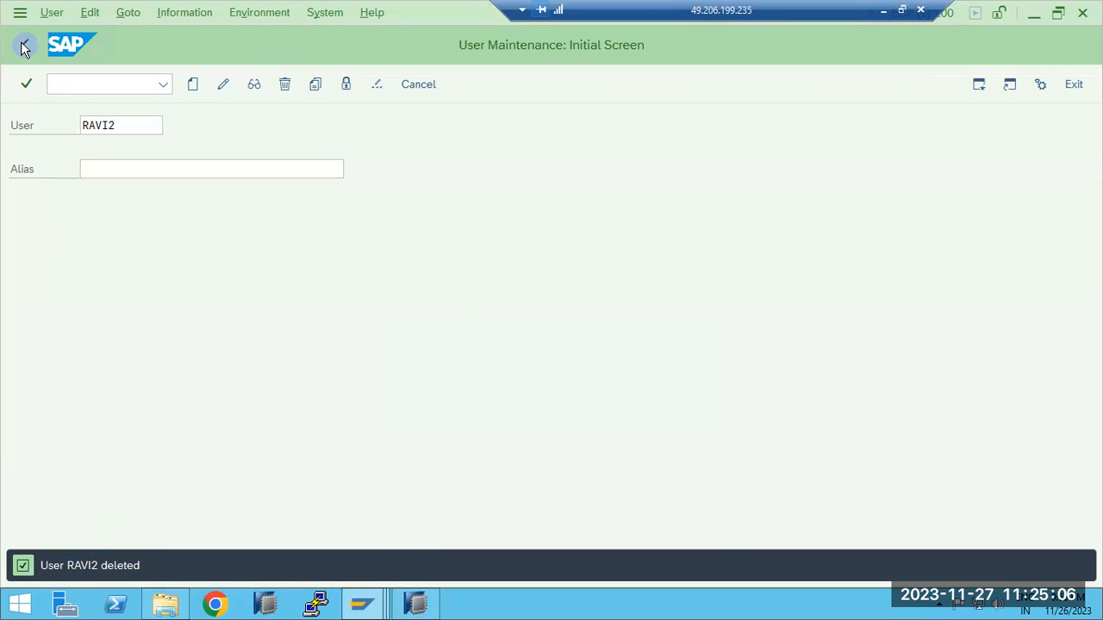
Enter the original user's ID ending in 1 and open Change Documents for Users
{"action": "left_click", "coordinate": [126, 130]}
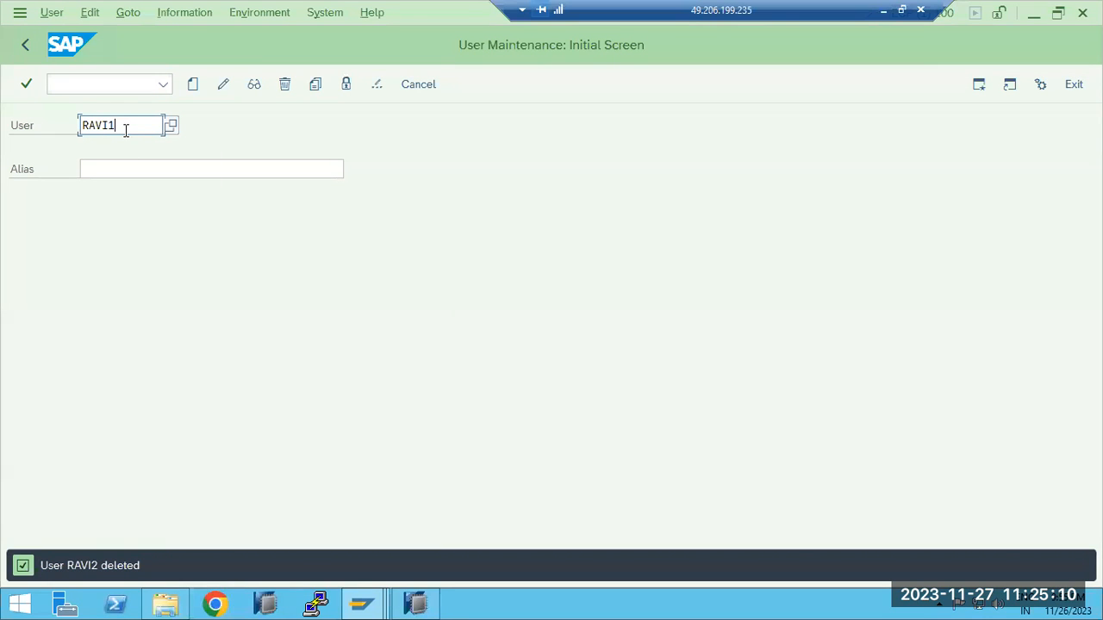
{"action": "key", "text": "Return"}
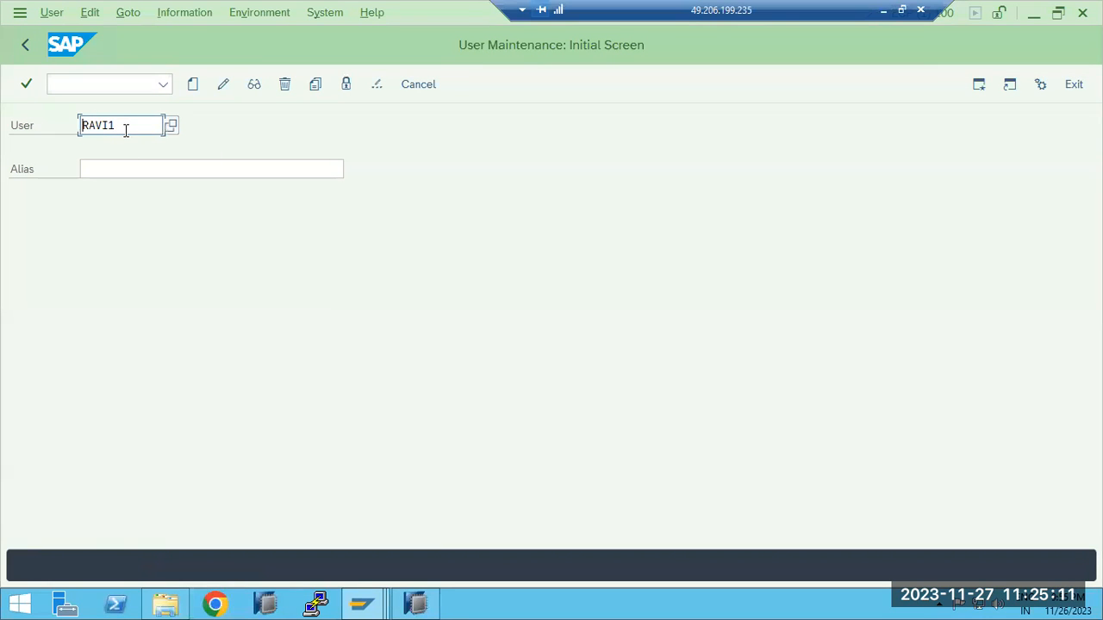
{"action": "left_click", "coordinate": [130, 26]}
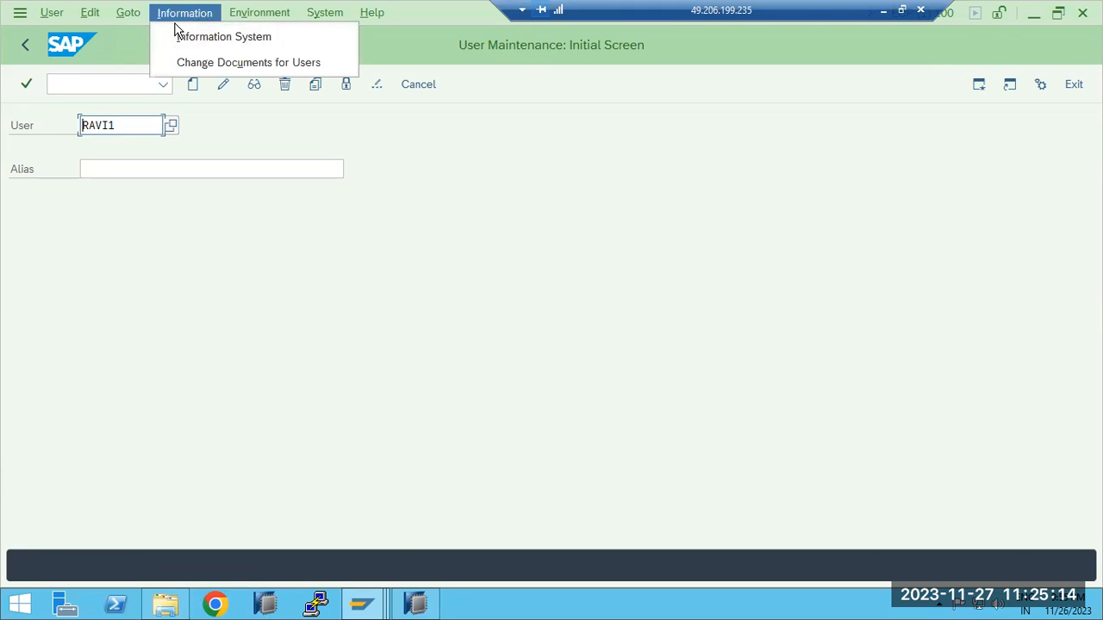
{"action": "key", "text": "Escape"}
{"action": "left_click", "coordinate": [206, 64]}
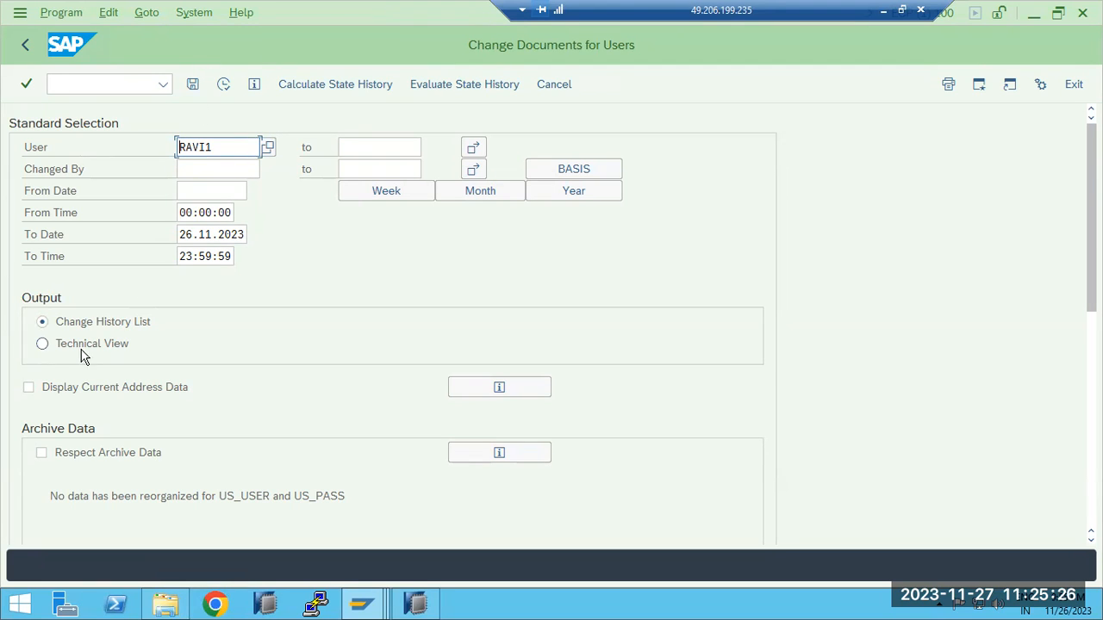
Choose Change History List output, enable Display Current Address Data, and select all user attributes as selection criteria
{"action": "left_click", "coordinate": [48, 345]}
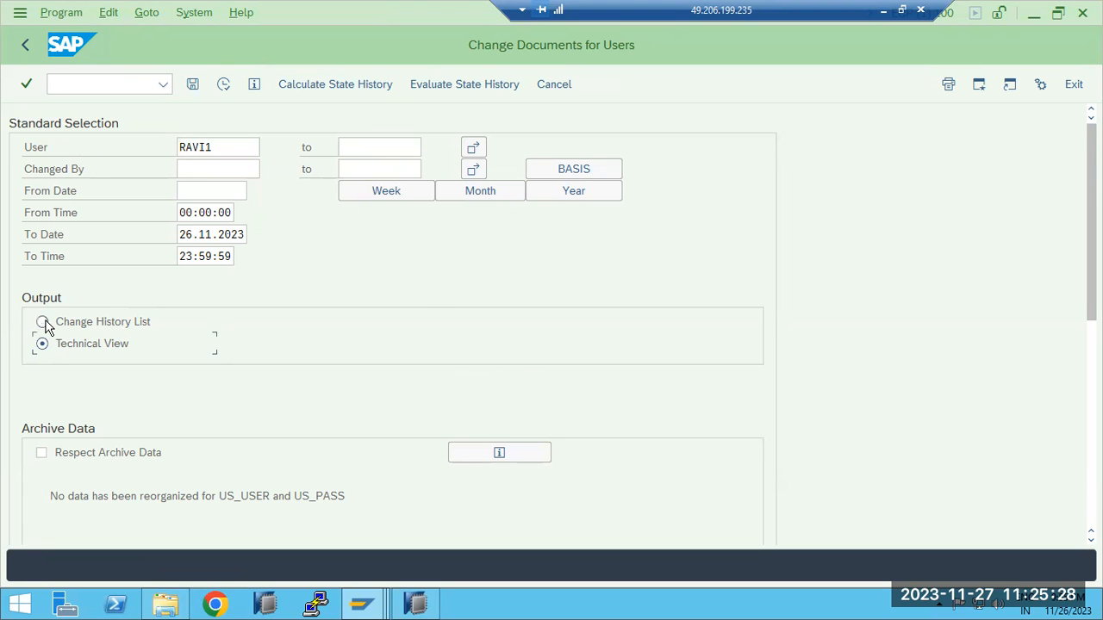
{"action": "left_click", "coordinate": [44, 322]}
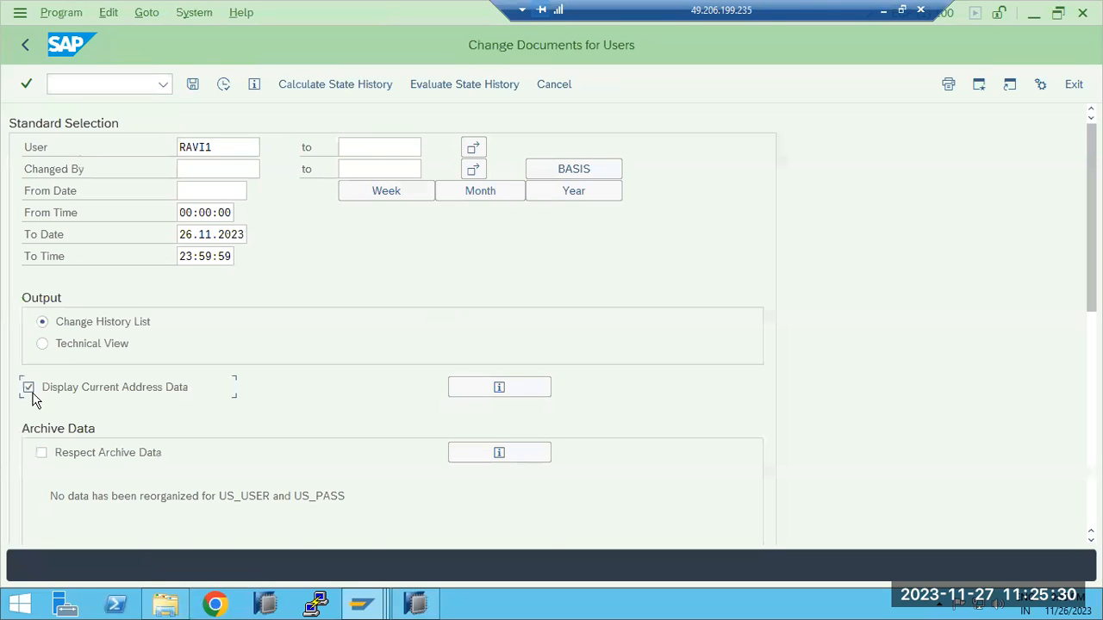
{"action": "scroll", "coordinate": [45, 452], "scroll_direction": "down", "scroll_amount": 1}
{"action": "scroll", "coordinate": [48, 455], "scroll_direction": "down", "scroll_amount": 5}
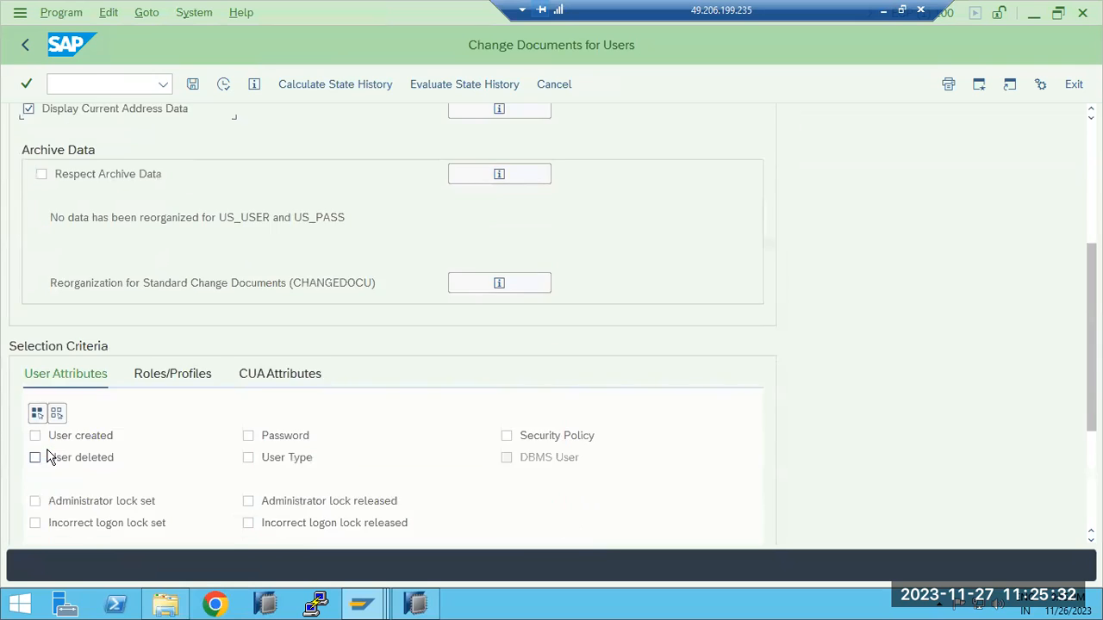
{"action": "left_click", "coordinate": [36, 378]}
{"action": "scroll", "coordinate": [293, 293], "scroll_direction": "up", "scroll_amount": 5}
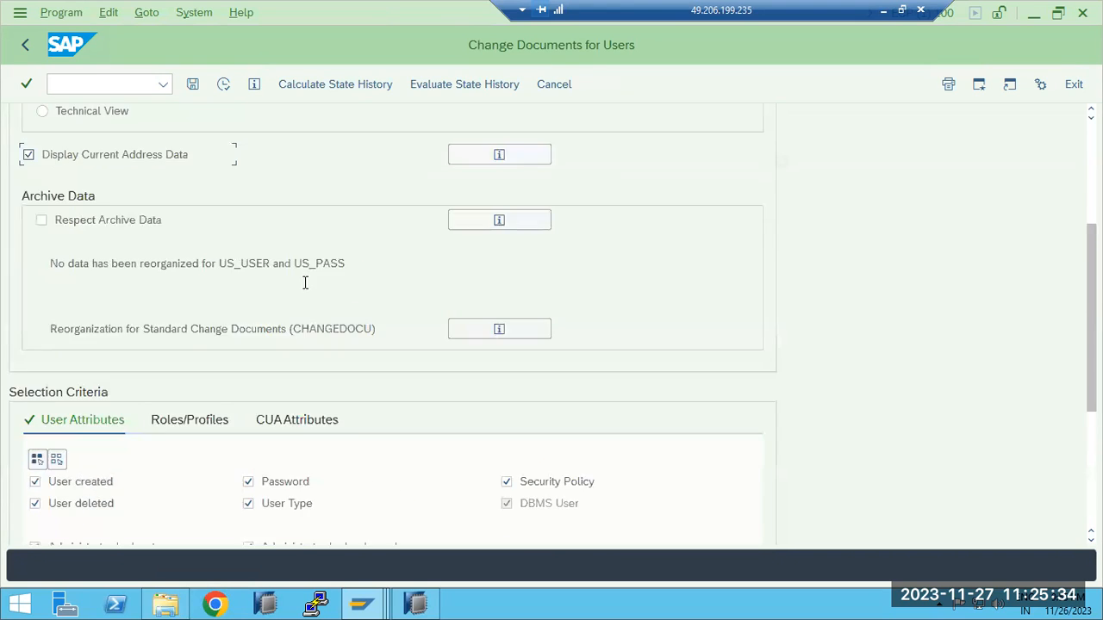
Run the change documents report for the original user and dismiss the security warning
{"action": "left_click", "coordinate": [226, 139]}
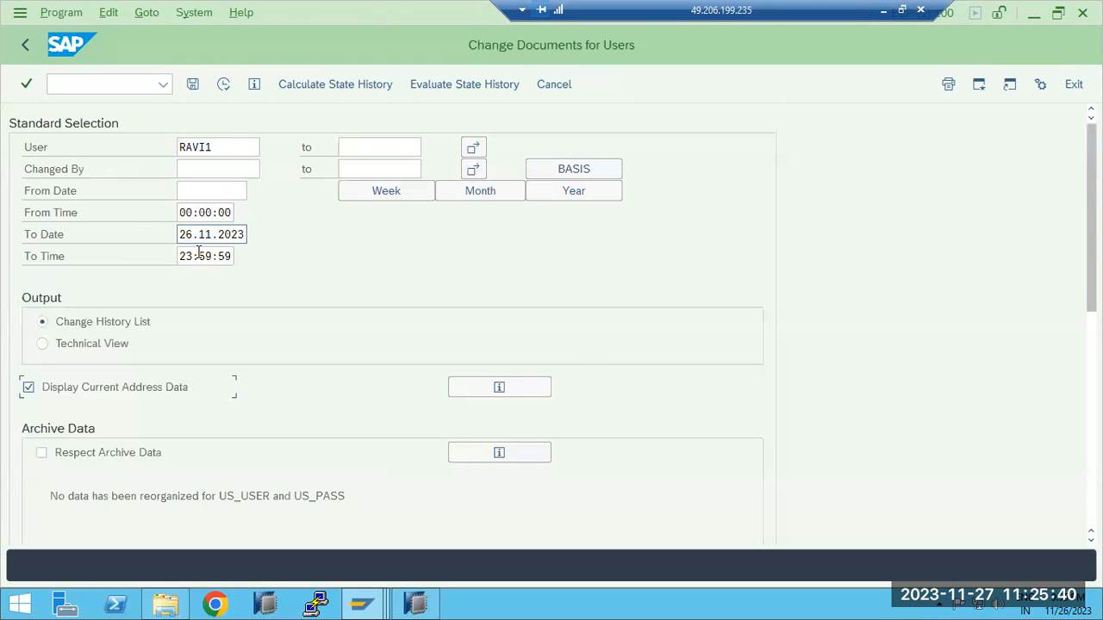
{"action": "scroll", "coordinate": [169, 364], "scroll_direction": "down", "scroll_amount": 1}
{"action": "scroll", "coordinate": [168, 361], "scroll_direction": "down", "scroll_amount": 6}
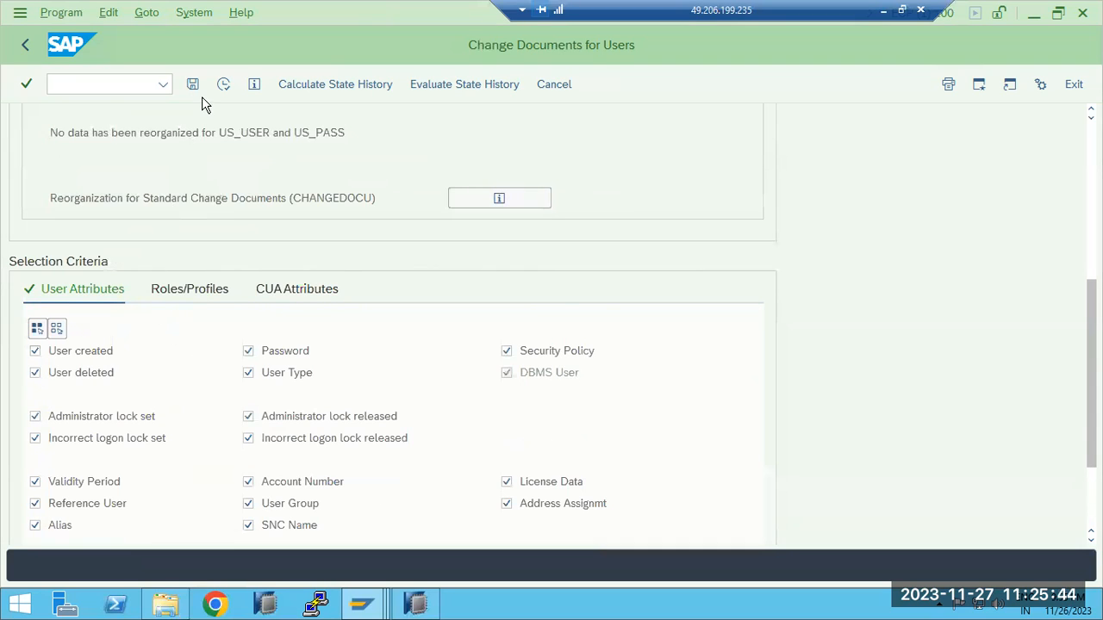
{"action": "left_click", "coordinate": [223, 84]}
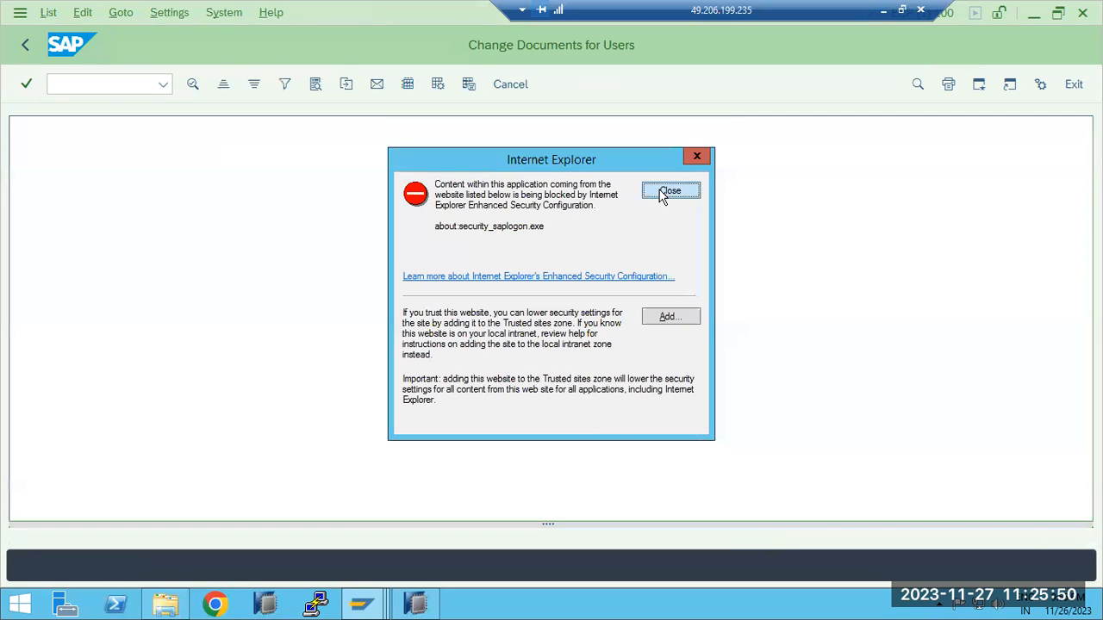
{"action": "left_click", "coordinate": [662, 192]}
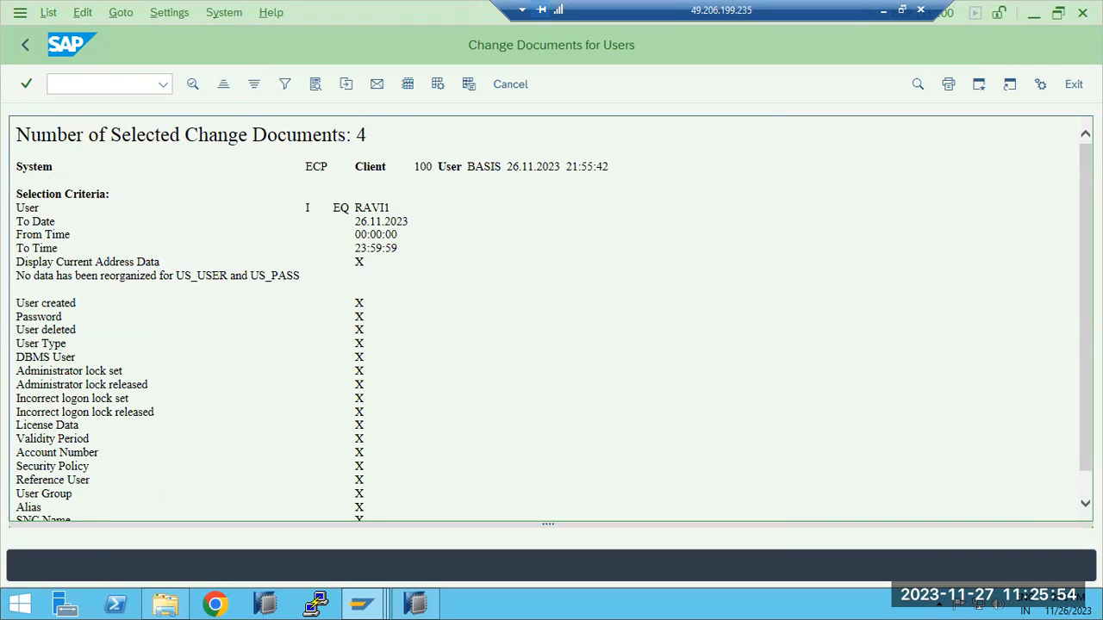
Review the report's list of selected user attributes and return to the selection screen
{"action": "left_click", "coordinate": [1085, 504]}
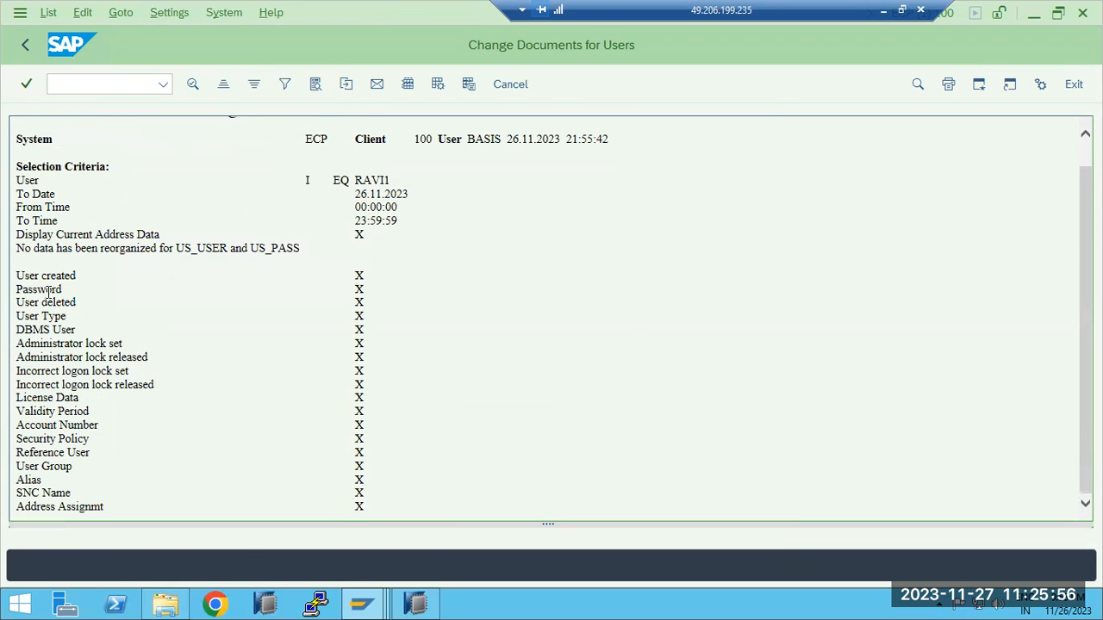
{"action": "left_click_drag", "start_coordinate": [41, 274], "coordinate": [77, 495]}
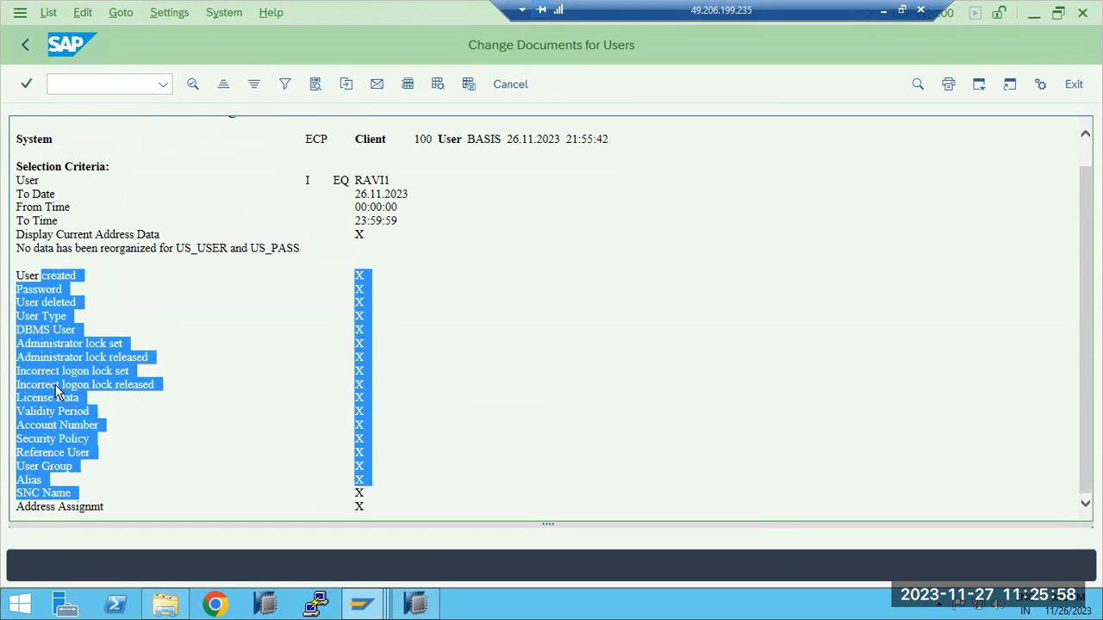
{"action": "left_click", "coordinate": [25, 45]}
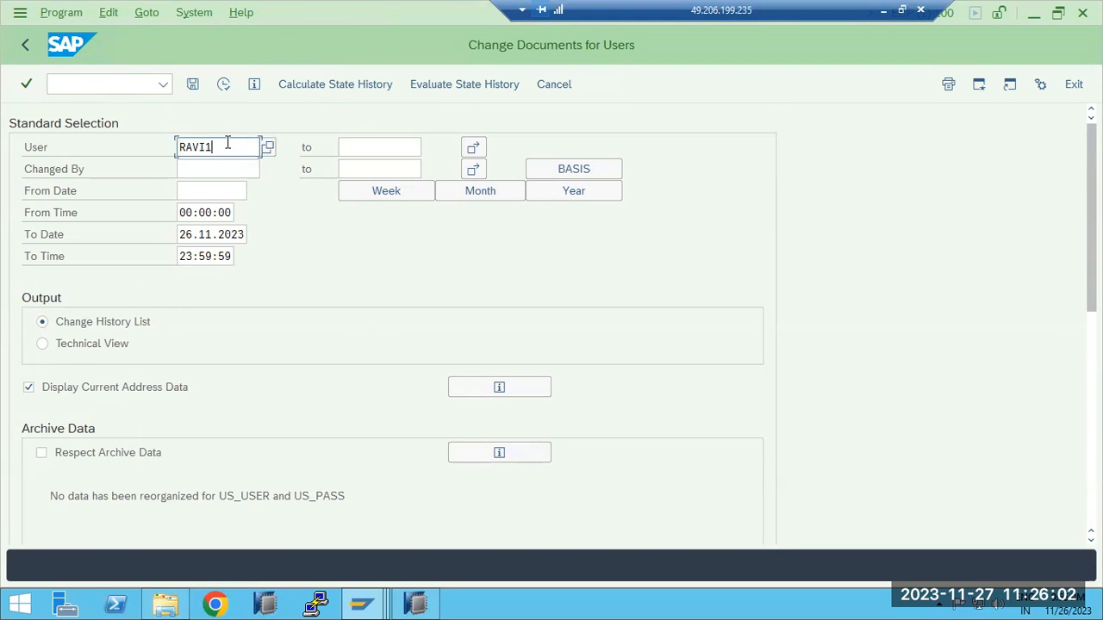
Run the change documents report for the user BASIS and dismiss the security warning
{"action": "key", "text": "BackSpace"}
{"action": "key", "text": "BackSpace"}
{"action": "key", "text": "BackSpace"}
{"action": "key", "text": "BackSpace"}
{"action": "type", "text": "BAS"}
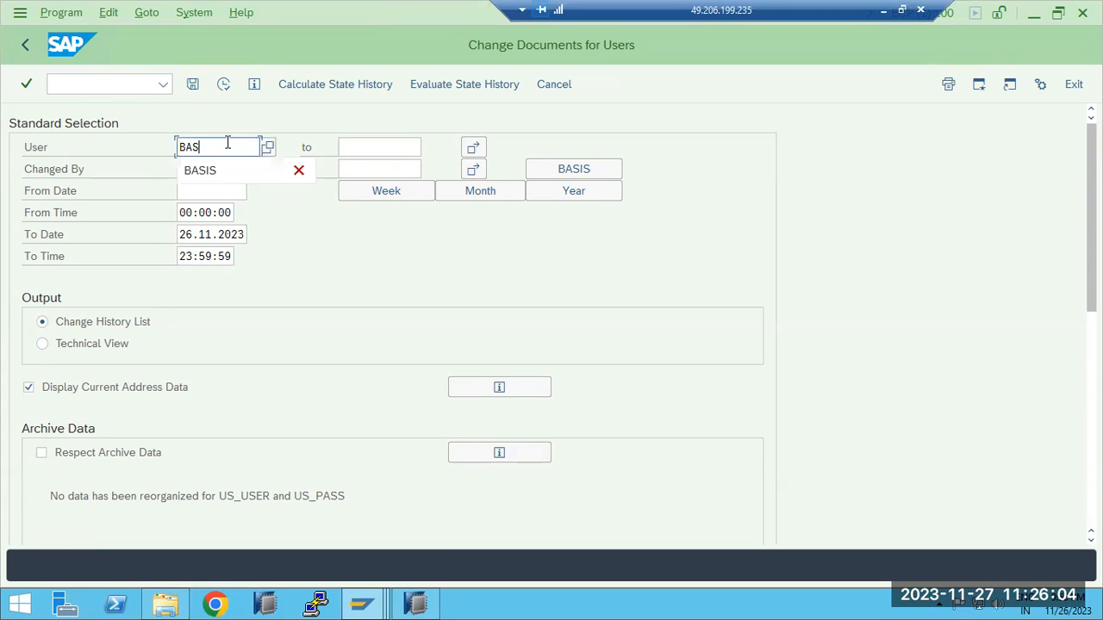
{"action": "type", "text": "IS"}
{"action": "left_click", "coordinate": [223, 85]}
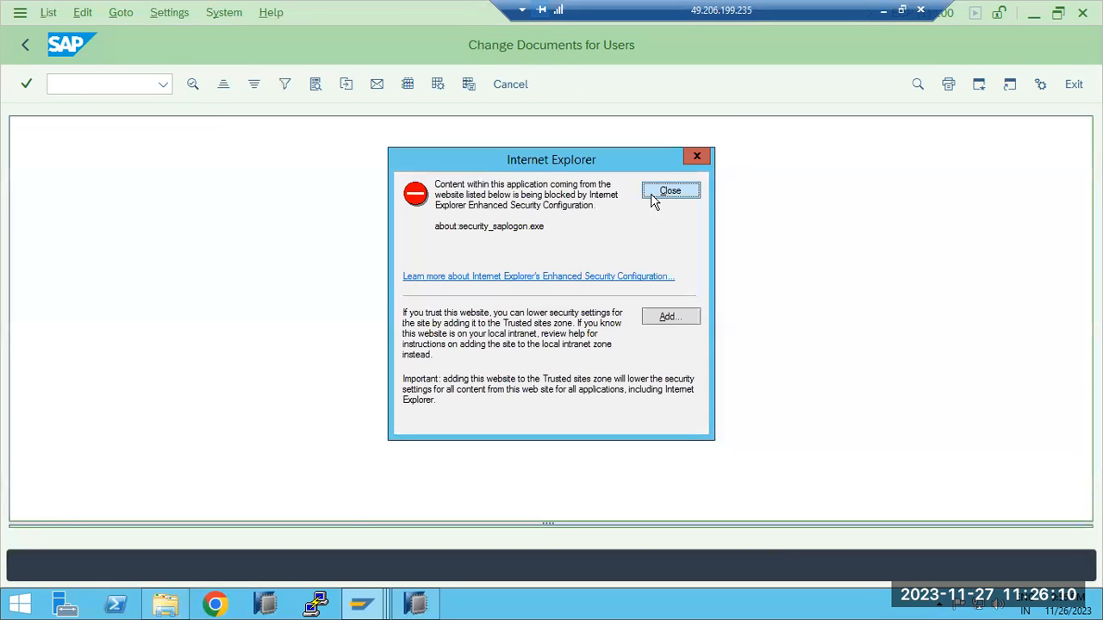
{"action": "left_click", "coordinate": [652, 198]}
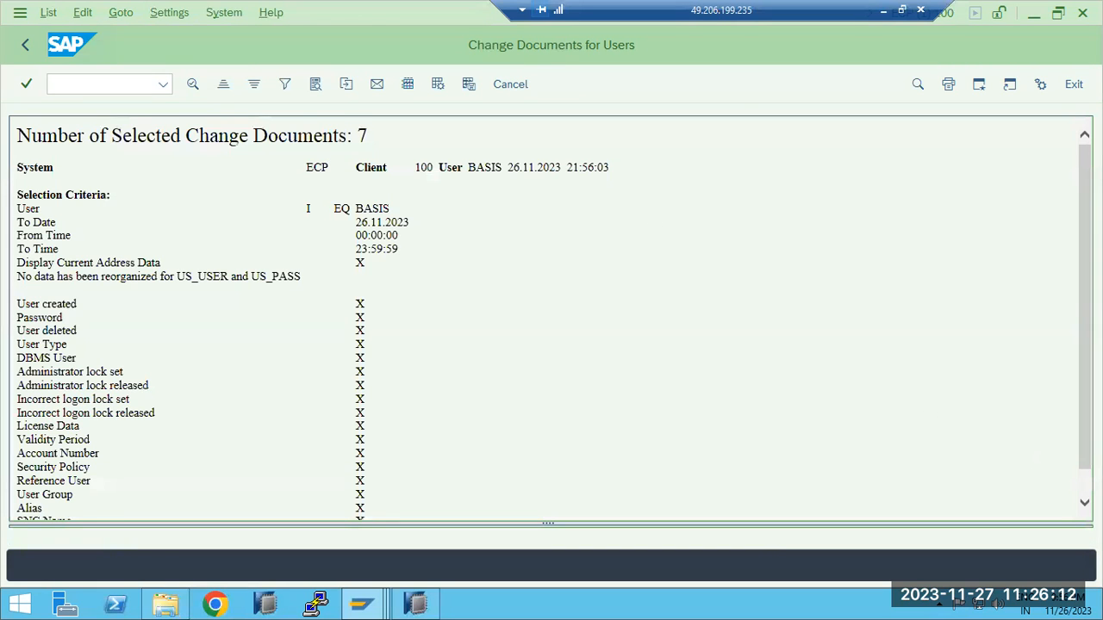
Review the change documents report for BASIS, then return to the SAP Easy Access screen
{"action": "scroll", "coordinate": [1083, 470], "scroll_direction": "down", "scroll_amount": 1}
{"action": "left_click", "coordinate": [25, 45]}
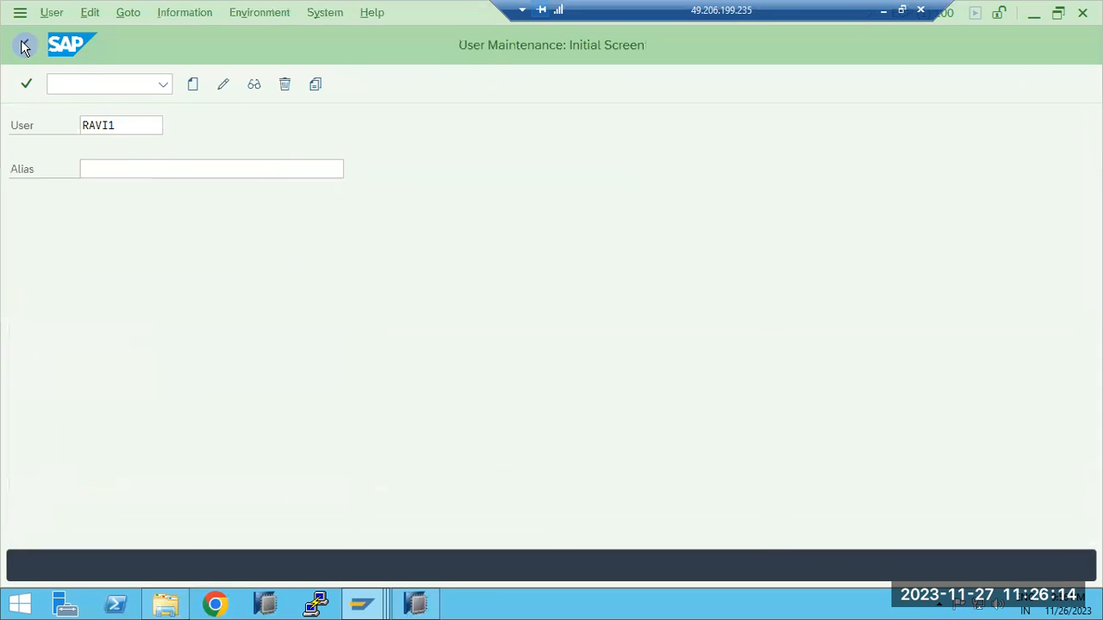
{"action": "left_click", "coordinate": [25, 45]}
Open transaction SM19, examine the audit profile and its Filter 1 audit classes, and leave the transaction
{"action": "left_click", "coordinate": [69, 85]}
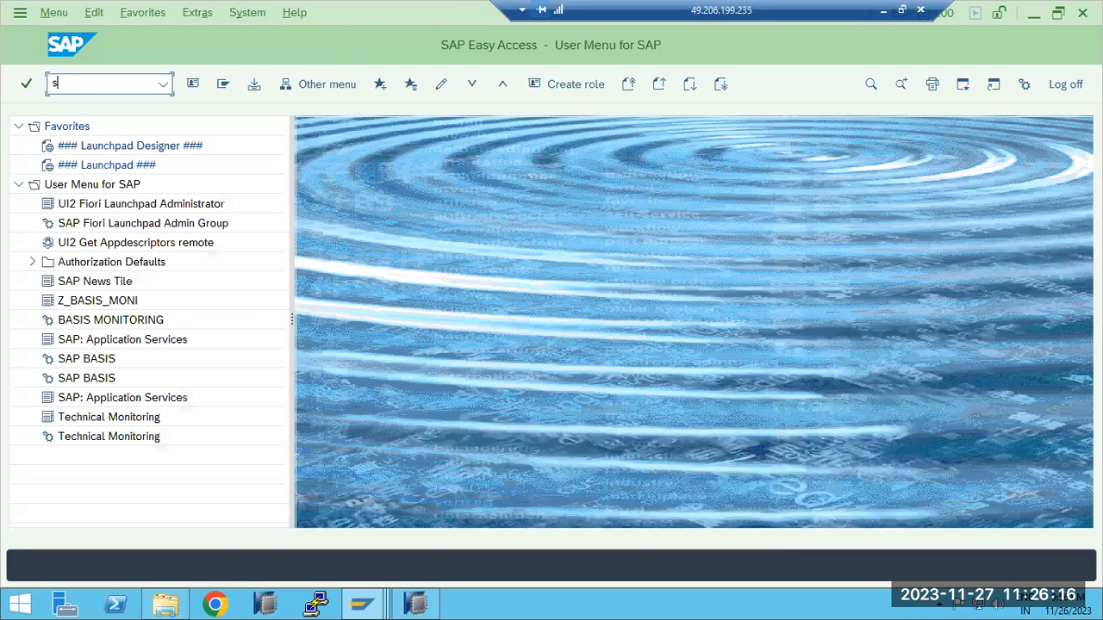
{"action": "type", "text": "sm19"}
{"action": "key", "text": "Return"}
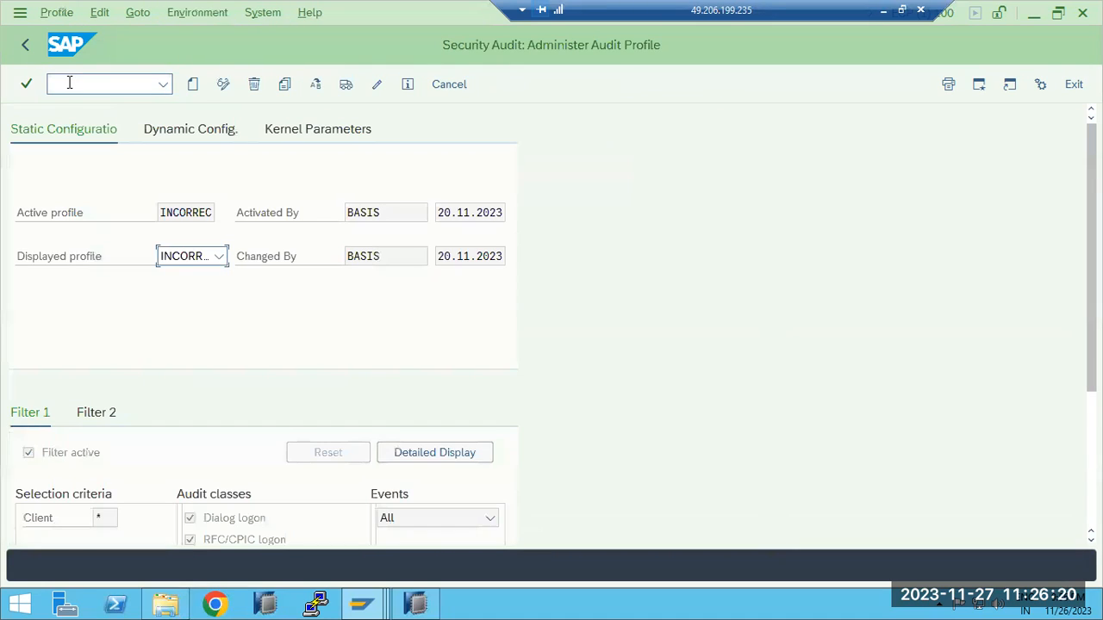
{"action": "scroll", "coordinate": [235, 433], "scroll_direction": "down", "scroll_amount": 5}
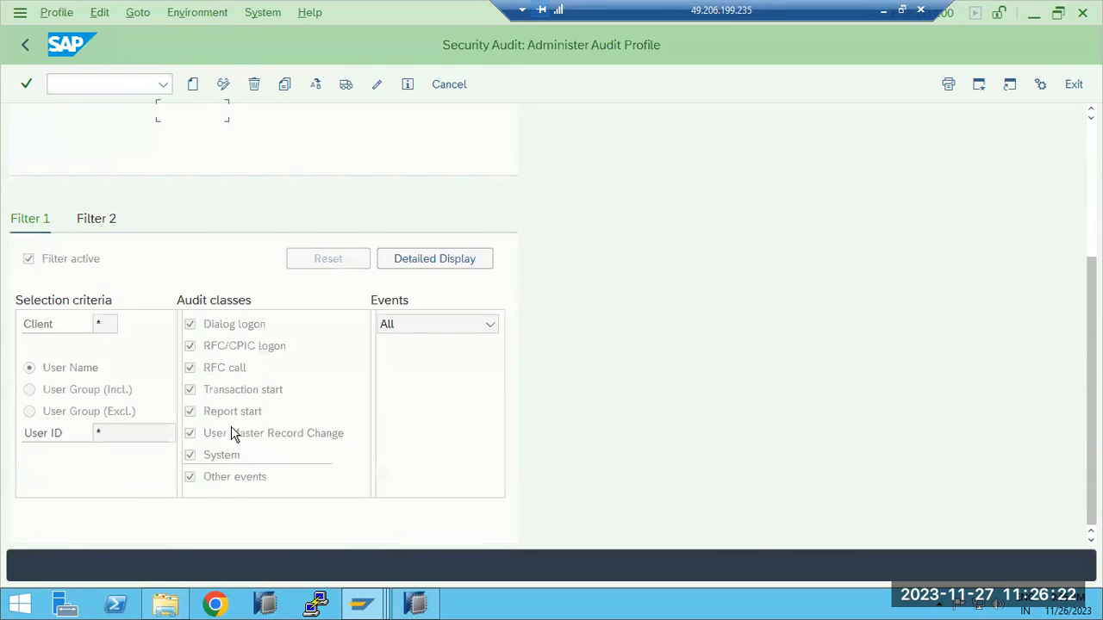
{"action": "scroll", "coordinate": [225, 430], "scroll_direction": "up", "scroll_amount": 5}
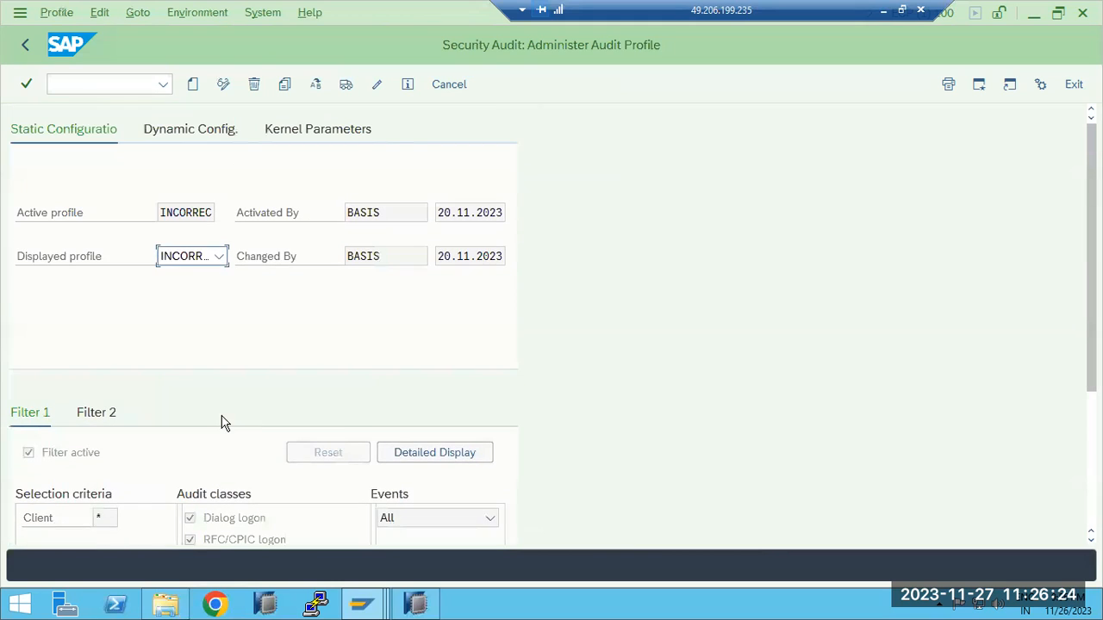
{"action": "scroll", "coordinate": [213, 407], "scroll_direction": "down", "scroll_amount": 2}
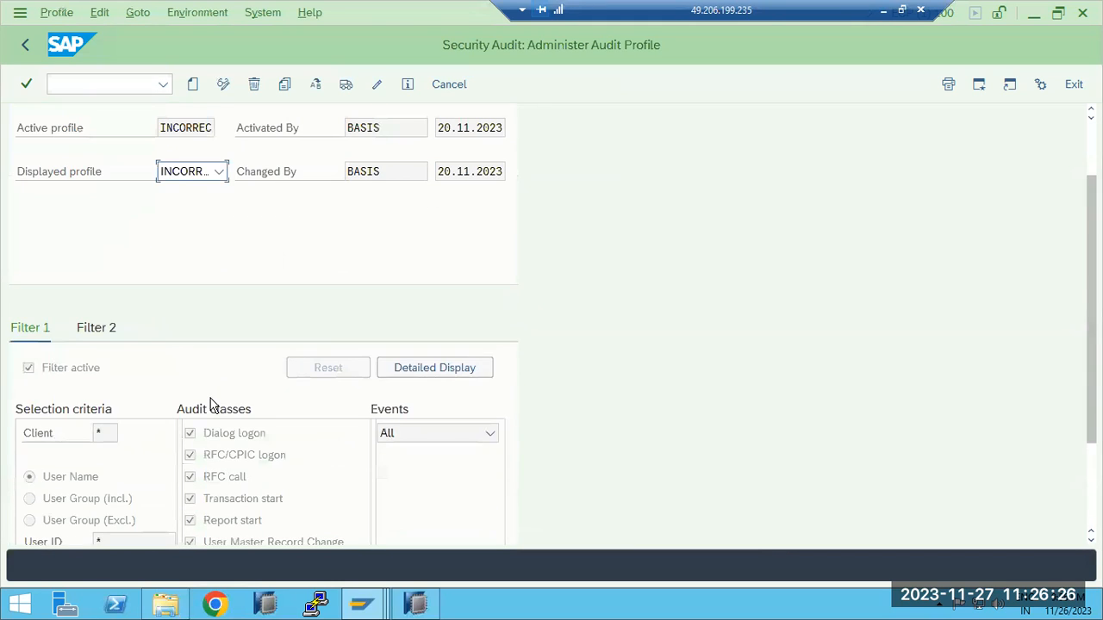
{"action": "scroll", "coordinate": [211, 405], "scroll_direction": "up", "scroll_amount": 2}
{"action": "left_click", "coordinate": [24, 50]}
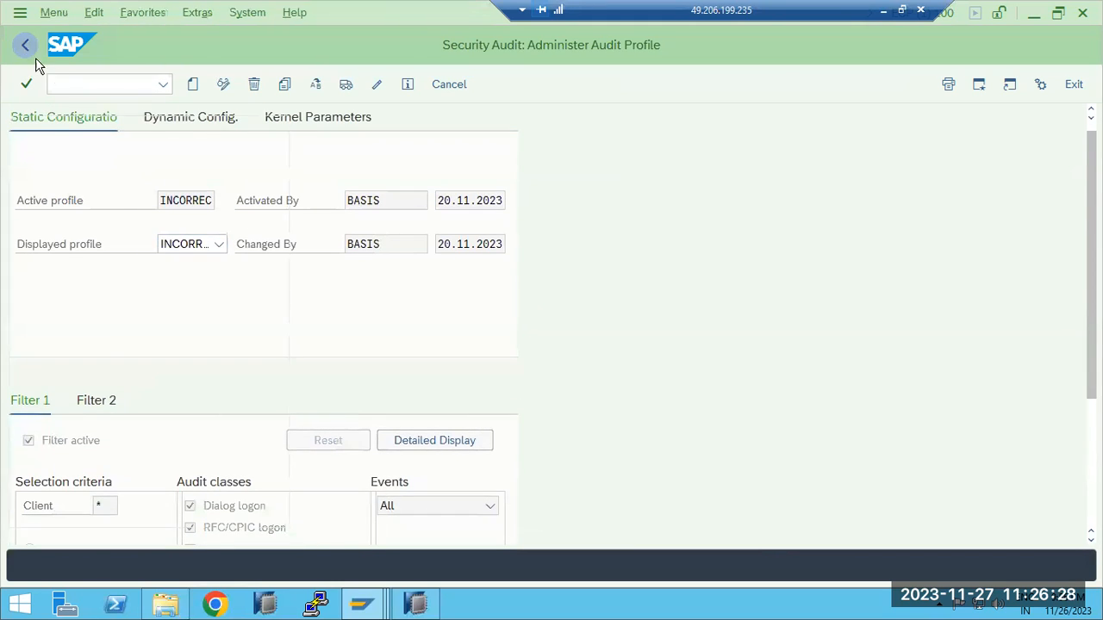
Open transaction SM20, reread the security audit log for the original user's ID ending in 1, and dismiss the message
{"action": "type", "text": "sm20"}
{"action": "key", "text": "Return"}
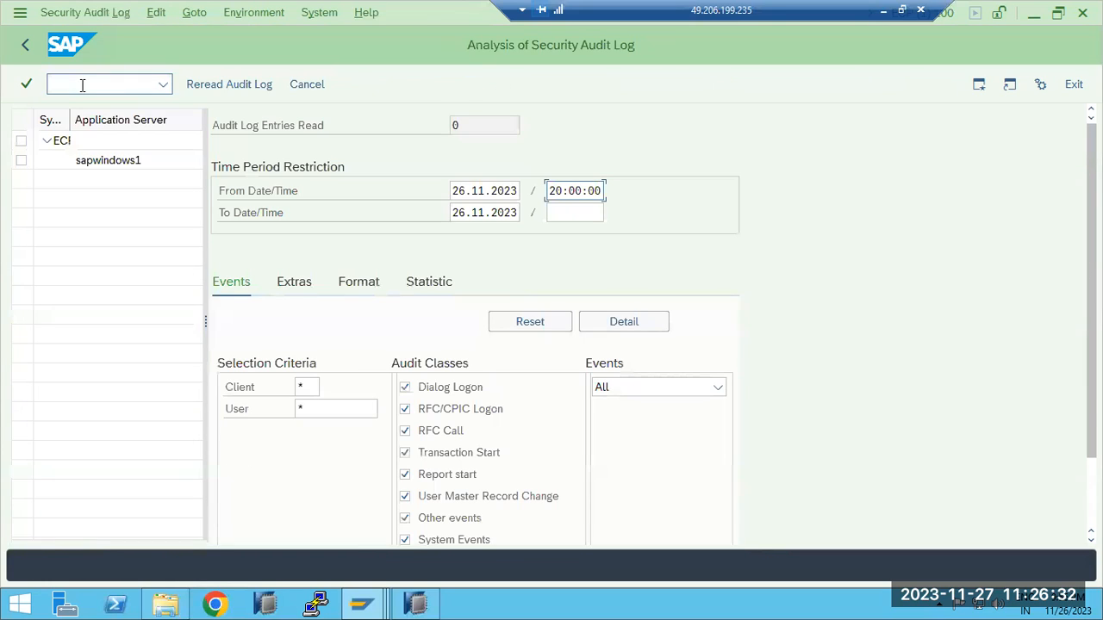
{"action": "left_click", "coordinate": [336, 410]}
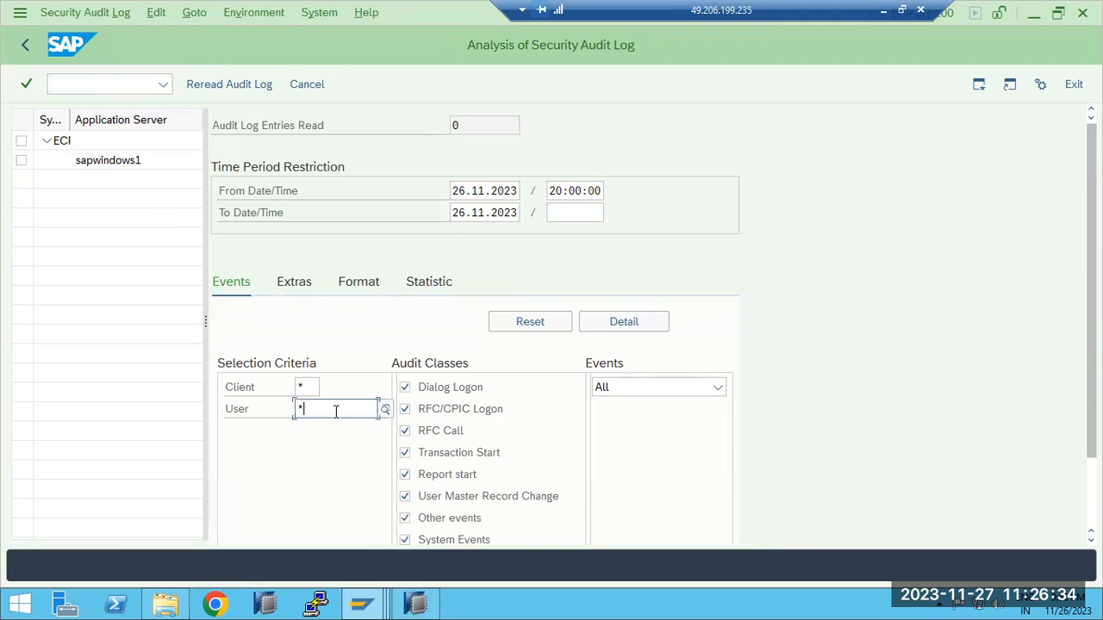
{"action": "key", "text": "BackSpace"}
{"action": "type", "text": "RAVI1"}
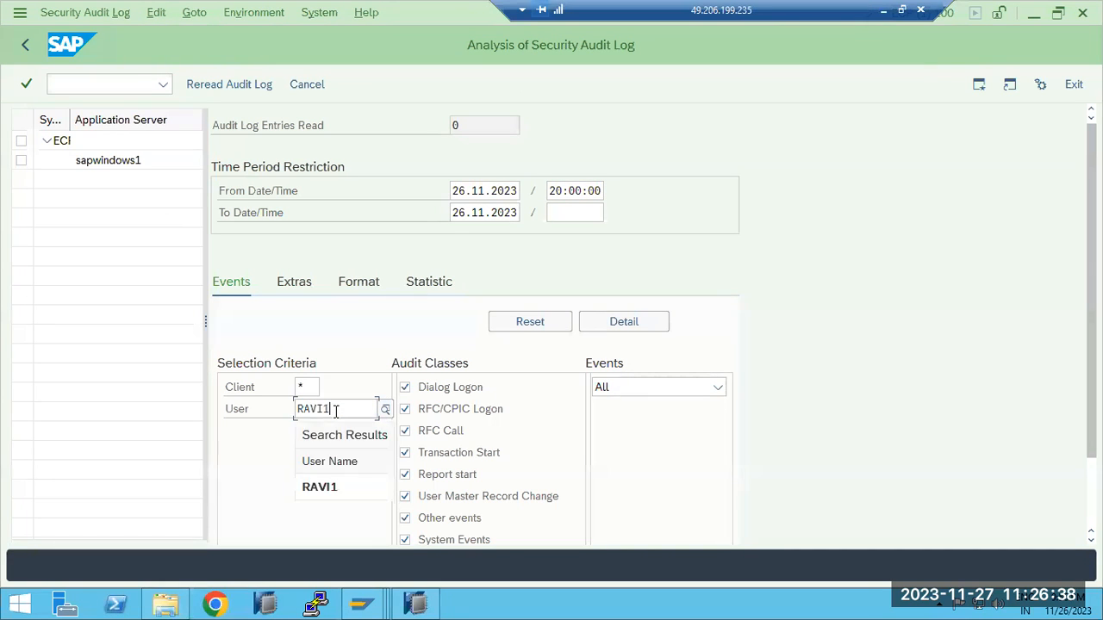
{"action": "left_click", "coordinate": [198, 84]}
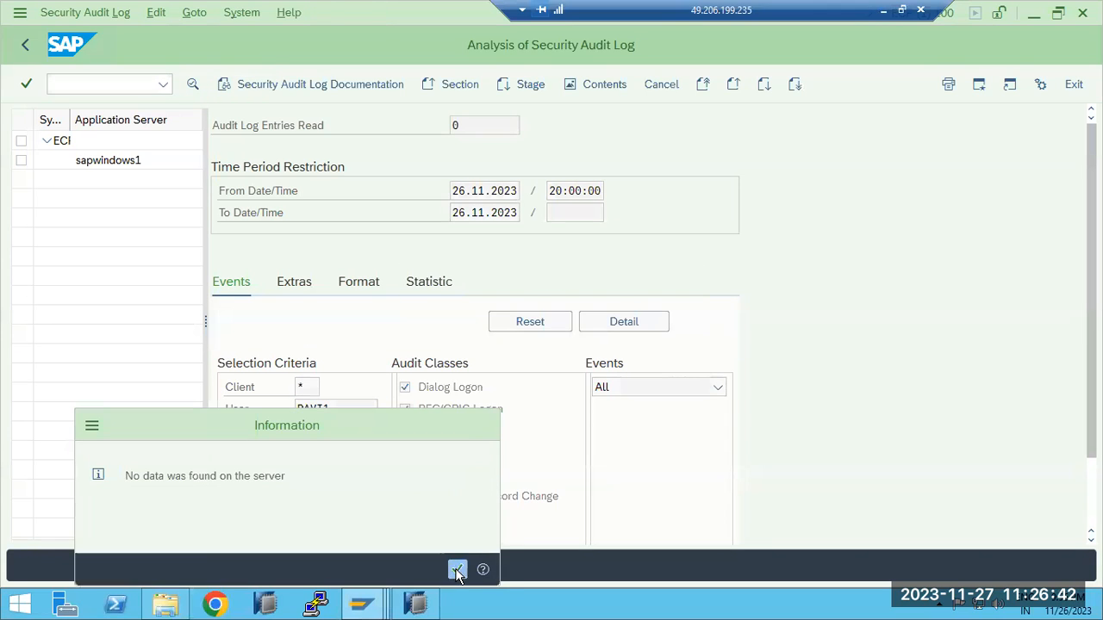
{"action": "left_click", "coordinate": [456, 568]}
{"action": "left_click", "coordinate": [465, 191]}
{"action": "key", "text": "BackSpace"}
{"action": "type", "text": "5"}
{"action": "left_click", "coordinate": [489, 191]}
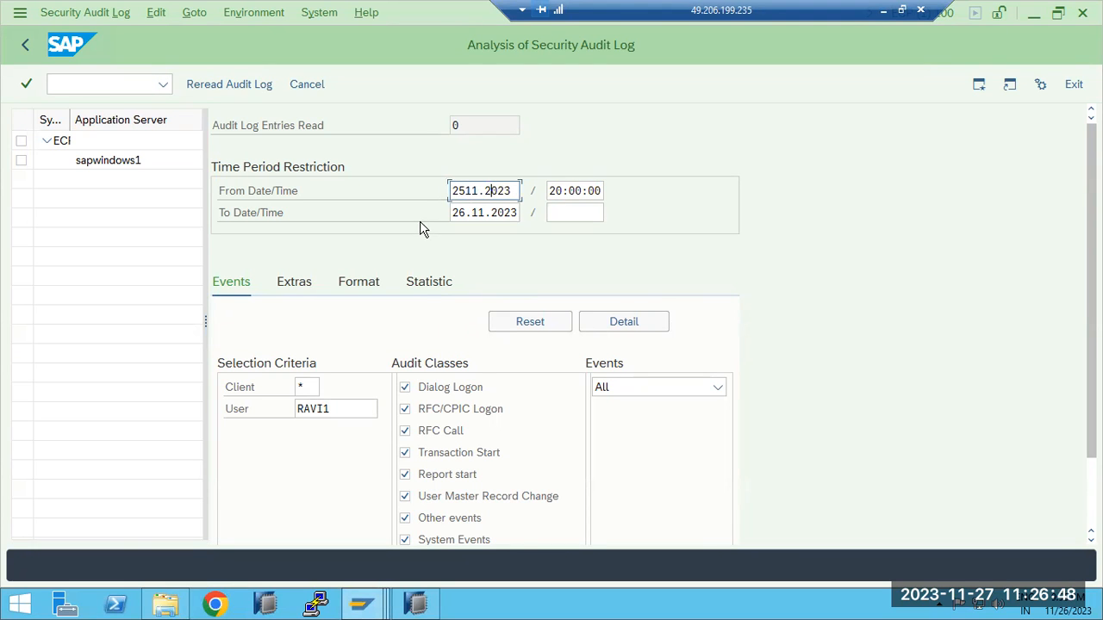
Set the user to * and the From date to 26.11.2023, then reread the audit log and dismiss the message
{"action": "left_click", "coordinate": [329, 408]}
{"action": "double_click", "coordinate": [330, 411]}
{"action": "type", "text": "*"}
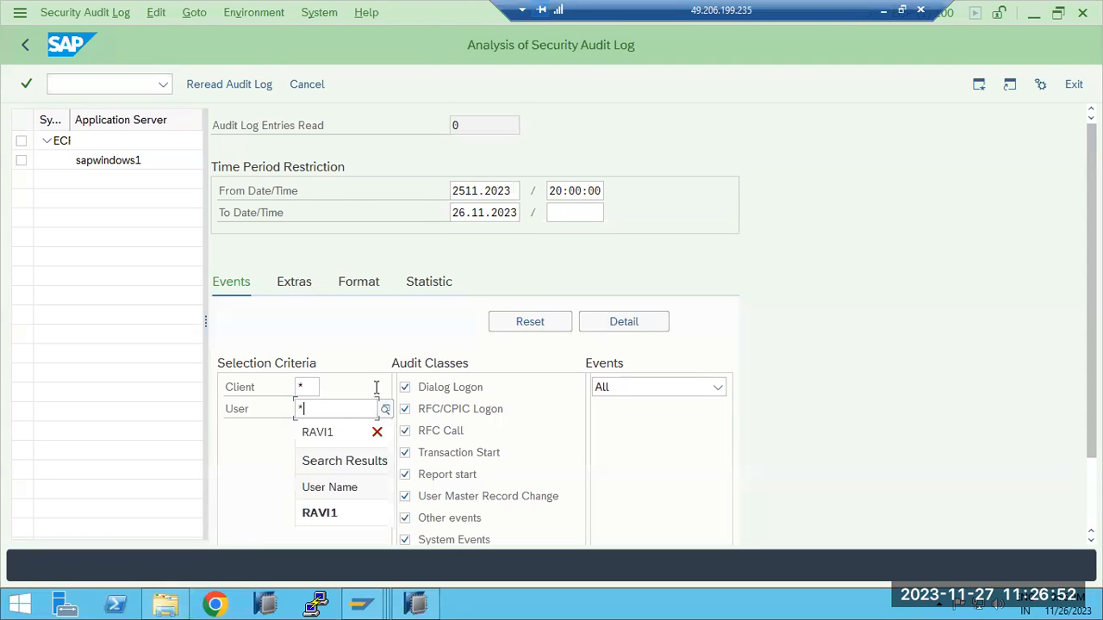
{"action": "left_click", "coordinate": [480, 212]}
{"action": "double_click", "coordinate": [480, 212]}
{"action": "key", "text": "ctrl+c"}
{"action": "left_click", "coordinate": [480, 191]}
{"action": "double_click", "coordinate": [479, 190]}
{"action": "key", "text": "ctrl+v"}
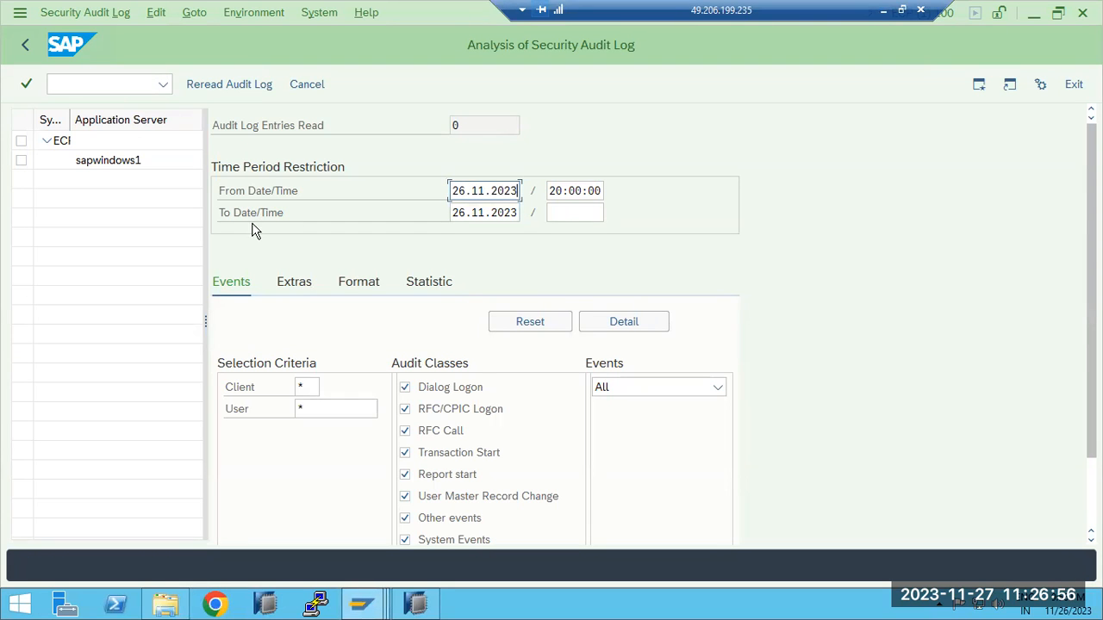
{"action": "left_click", "coordinate": [210, 86]}
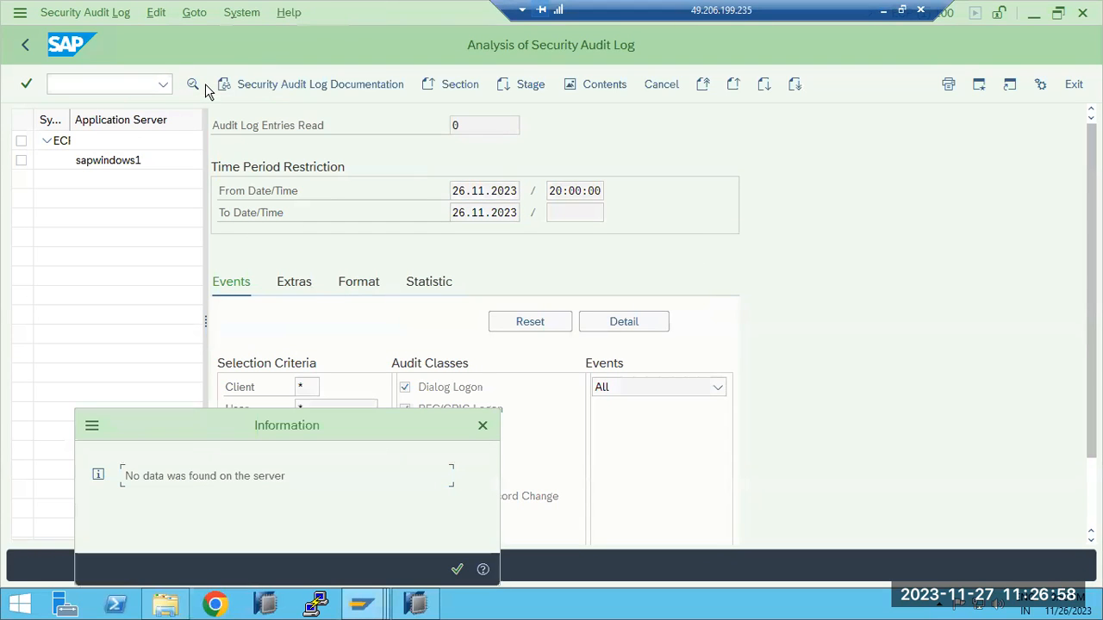
{"action": "left_click", "coordinate": [457, 568]}
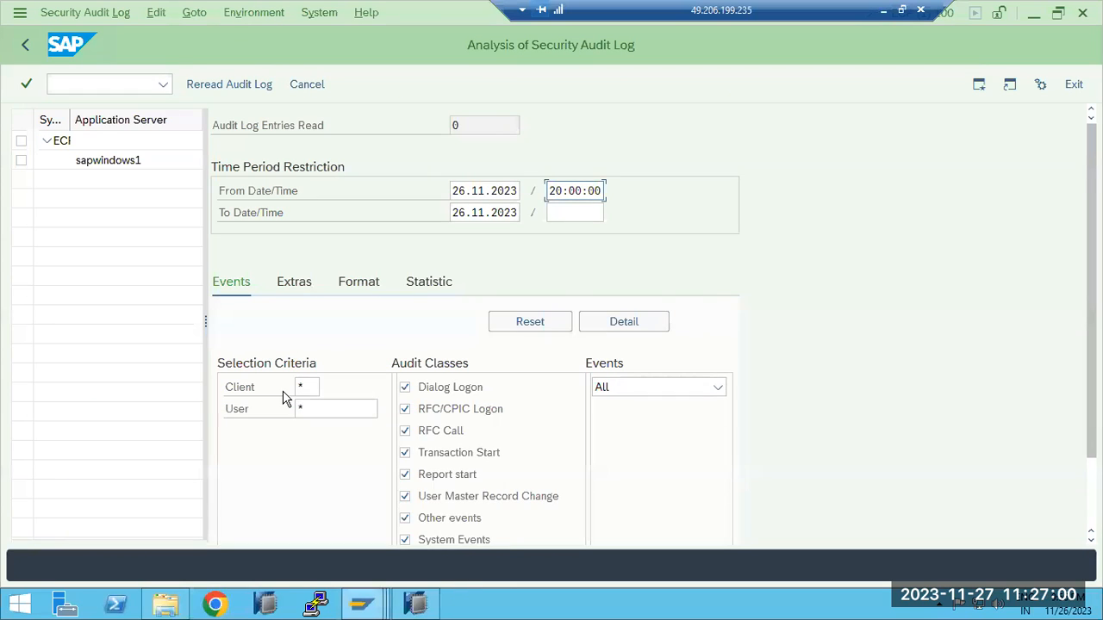
Check the additional restrictions, set the From time to 00:00:00, and reread the audit log, dismissing the message
{"action": "scroll", "coordinate": [288, 413], "scroll_direction": "down", "scroll_amount": 2}
{"action": "scroll", "coordinate": [291, 428], "scroll_direction": "up", "scroll_amount": 2}
{"action": "left_click", "coordinate": [294, 282]}
{"action": "left_click", "coordinate": [503, 191]}
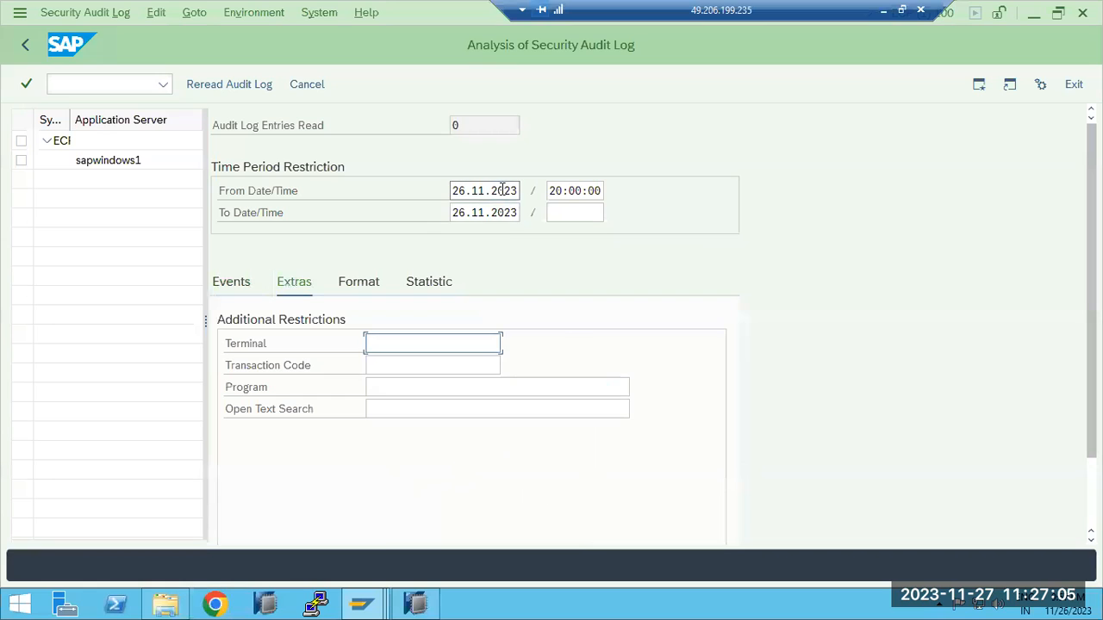
{"action": "left_click", "coordinate": [561, 192]}
{"action": "key", "text": "BackSpace"}
{"action": "key", "text": "BackSpace"}
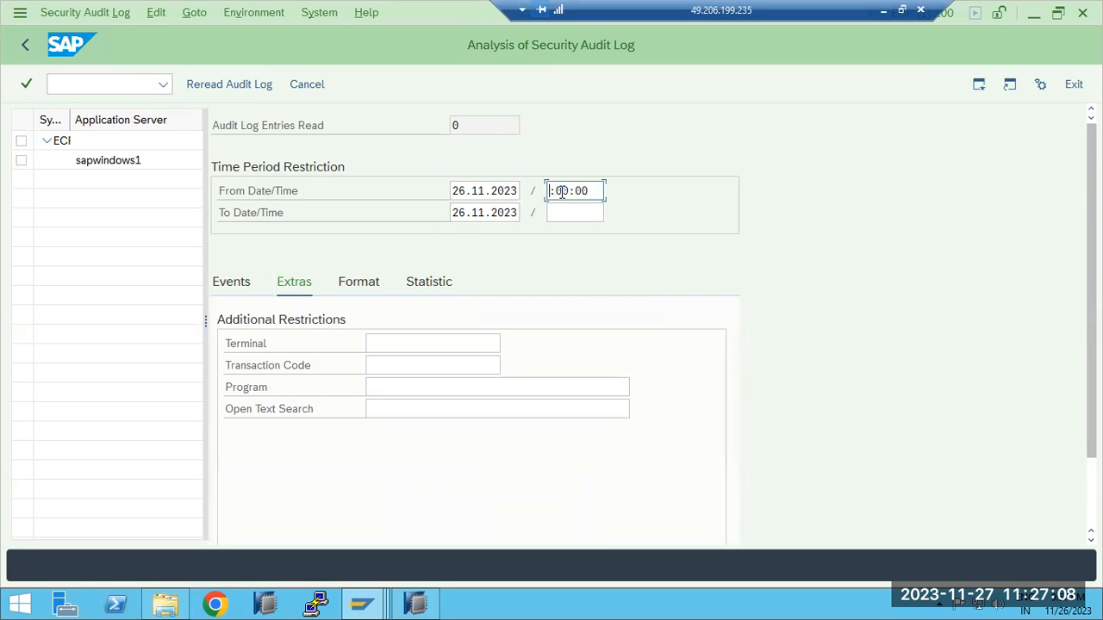
{"action": "type", "text": "00:00"}
{"action": "left_click", "coordinate": [220, 84]}
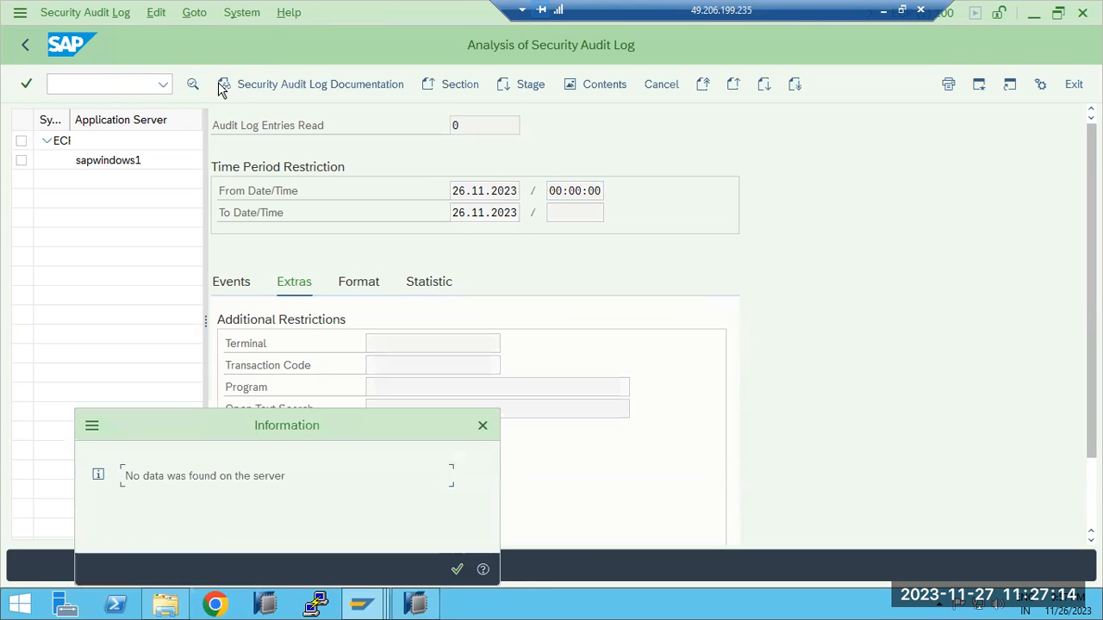
{"action": "left_click", "coordinate": [456, 569]}
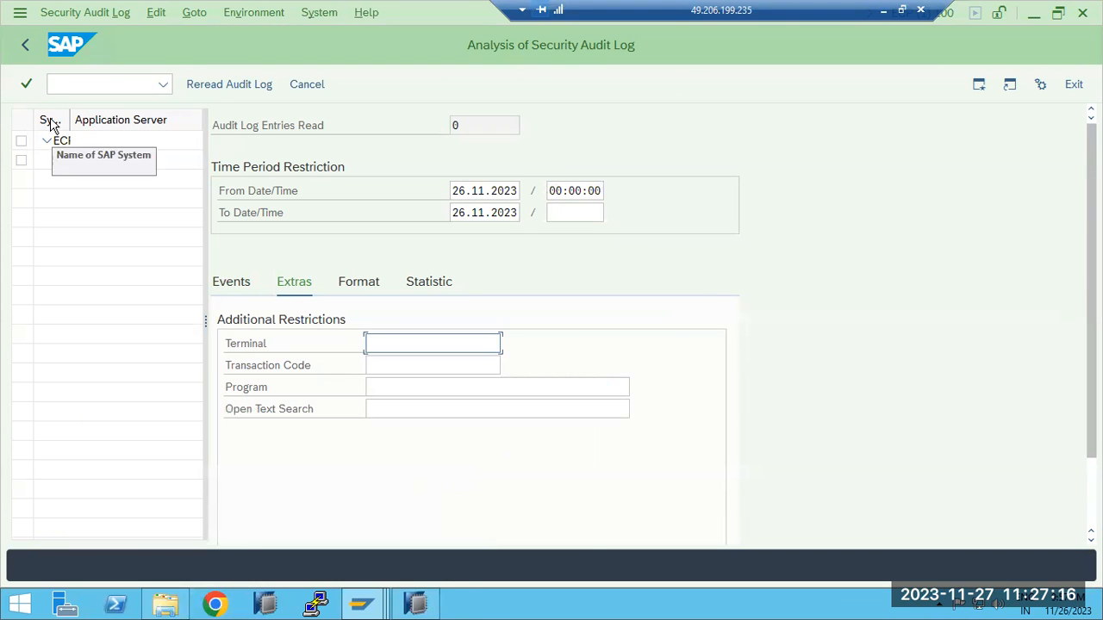
Leave the audit log analysis, reopen transaction SM19, and examine the active and displayed audit profiles
{"action": "left_click", "coordinate": [33, 44]}
{"action": "left_click", "coordinate": [84, 81]}
{"action": "type", "text": "sm19"}
{"action": "key", "text": "Return"}
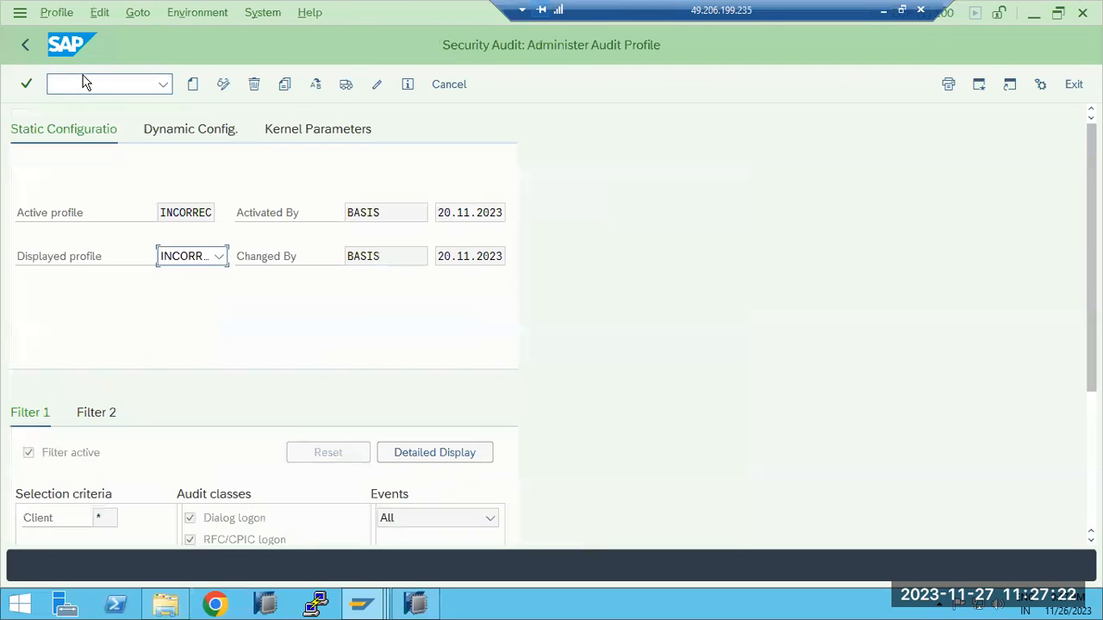
{"action": "scroll", "coordinate": [218, 367], "scroll_direction": "down", "scroll_amount": 3}
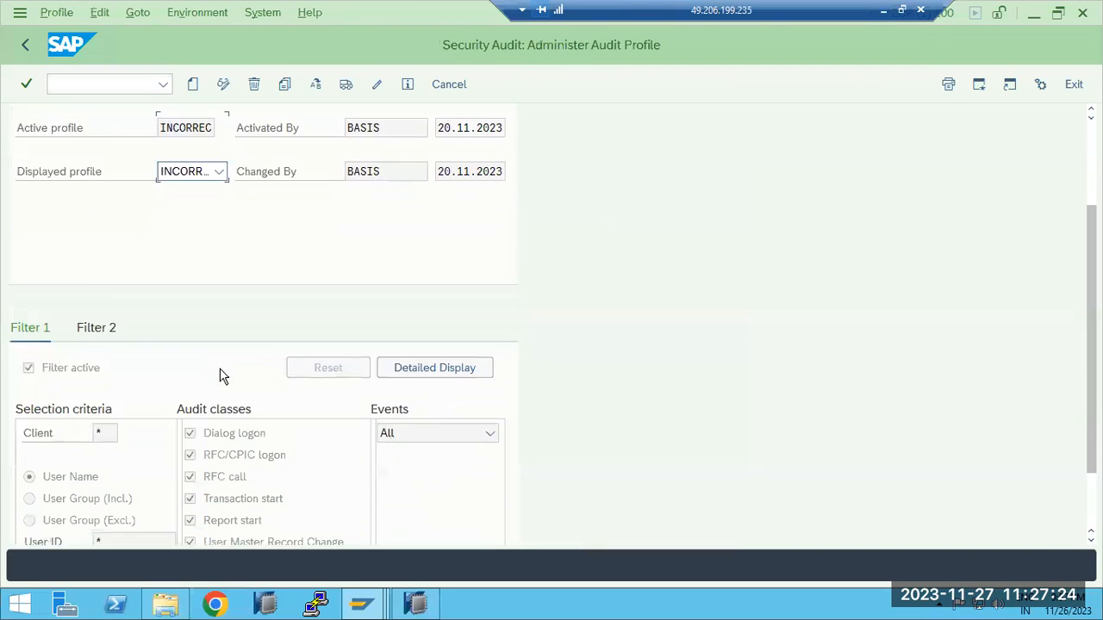
{"action": "scroll", "coordinate": [218, 362], "scroll_direction": "up", "scroll_amount": 2}
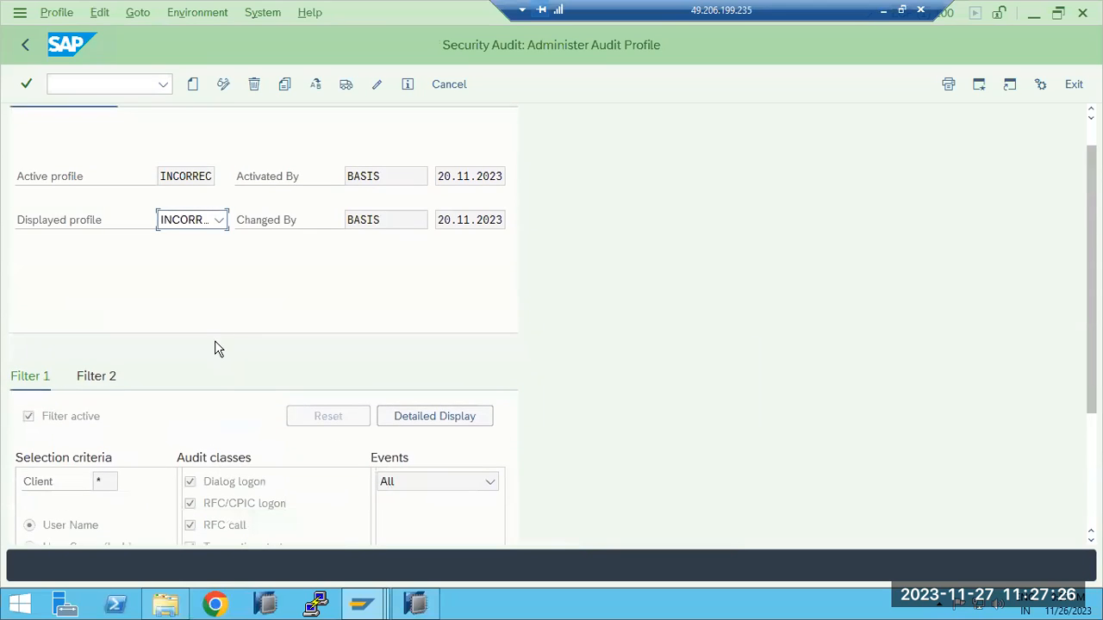
{"action": "left_click", "coordinate": [221, 221]}
{"action": "left_click", "coordinate": [221, 222]}
{"action": "left_click", "coordinate": [190, 175]}
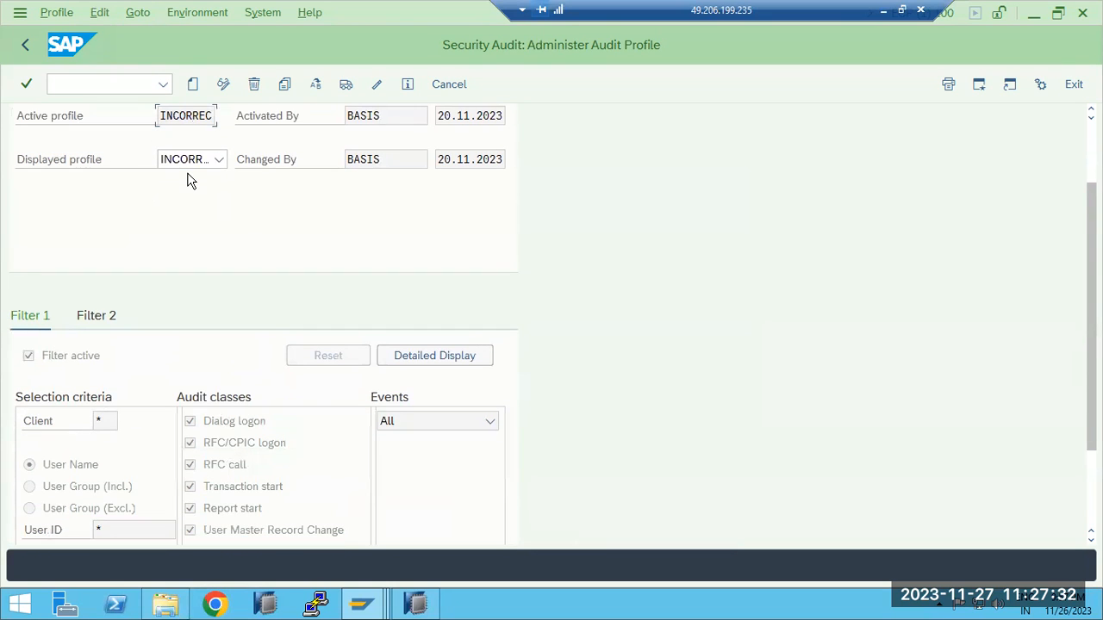
Examine the selection criteria and audit classes in the audit profile's filters
{"action": "scroll", "coordinate": [190, 179], "scroll_direction": "down", "scroll_amount": 3}
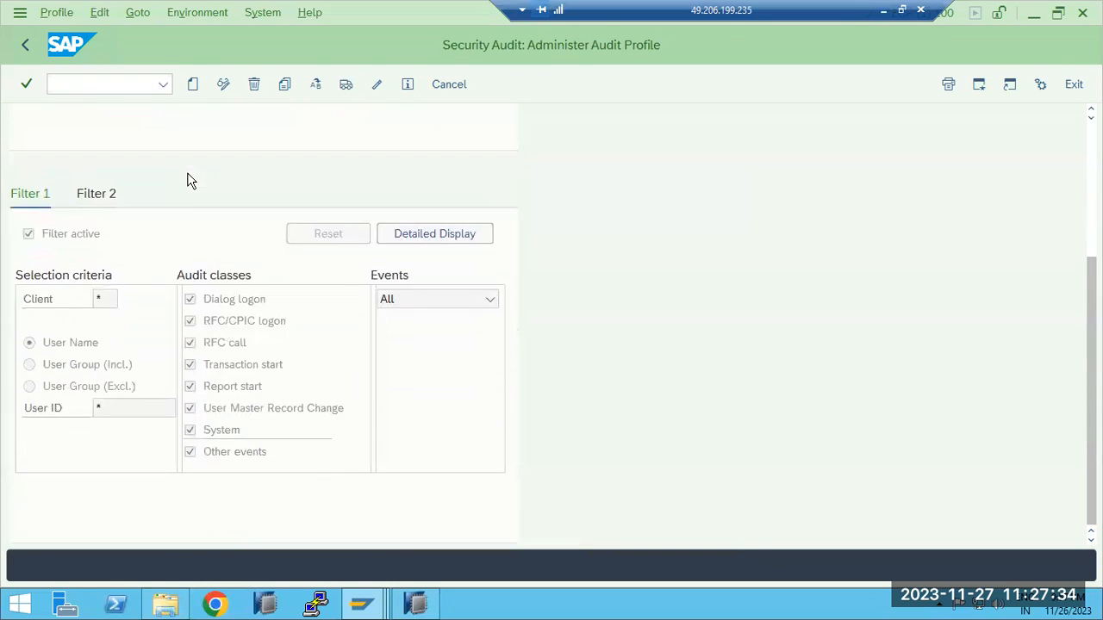
{"action": "left_click", "coordinate": [95, 193]}
{"action": "left_click", "coordinate": [35, 413]}
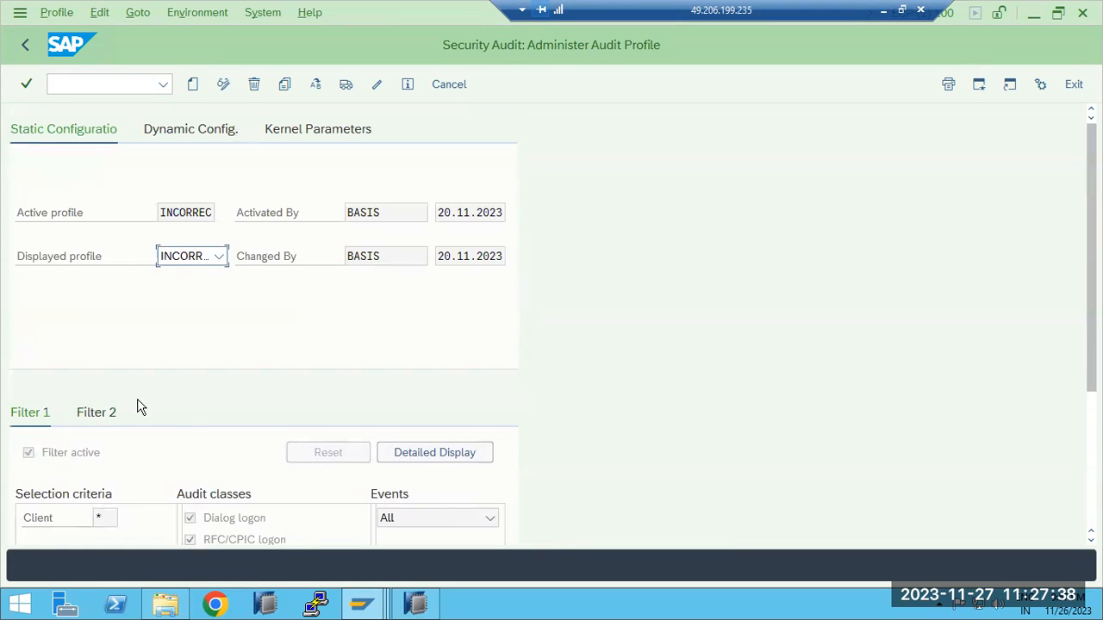
{"action": "scroll", "coordinate": [188, 412], "scroll_direction": "down", "scroll_amount": 3}
{"action": "scroll", "coordinate": [189, 412], "scroll_direction": "down", "scroll_amount": 3}
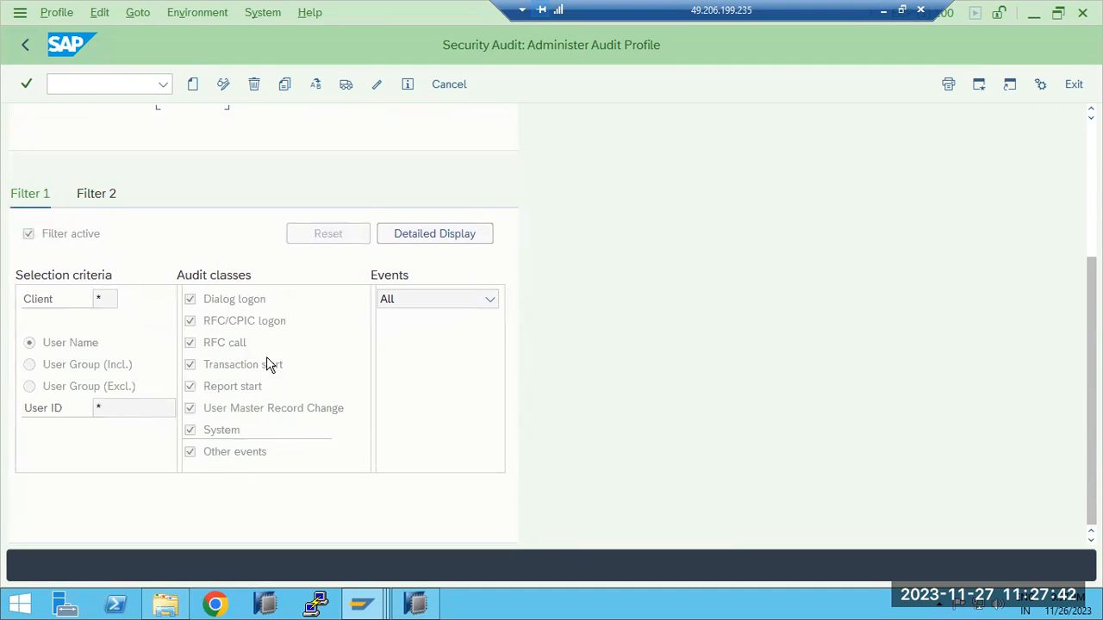
Review the detailed view of recorded audit events for Filter 1, close it, and return to SAP Easy Access
{"action": "left_click", "coordinate": [414, 239]}
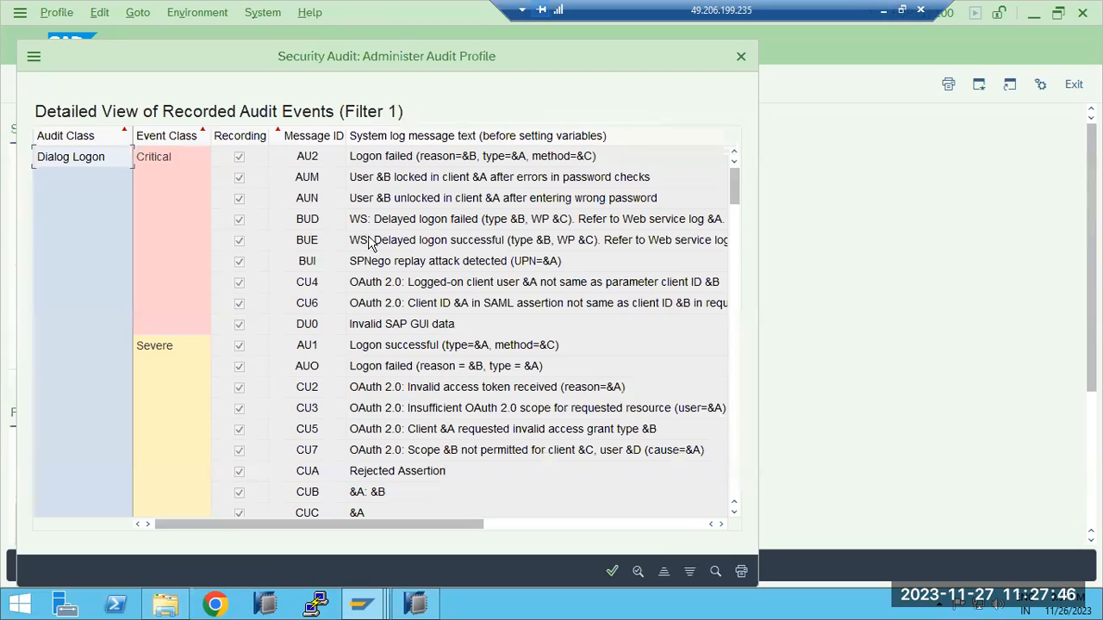
{"action": "scroll", "coordinate": [371, 258], "scroll_direction": "down", "scroll_amount": 10}
{"action": "scroll", "coordinate": [370, 259], "scroll_direction": "down", "scroll_amount": 15}
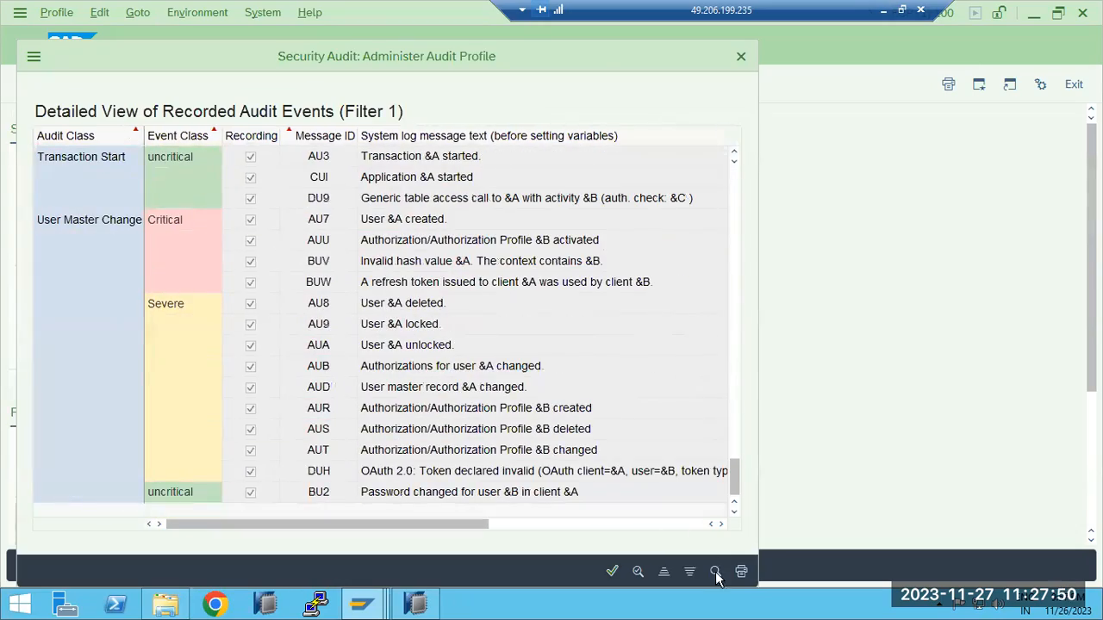
{"action": "left_click", "coordinate": [611, 572]}
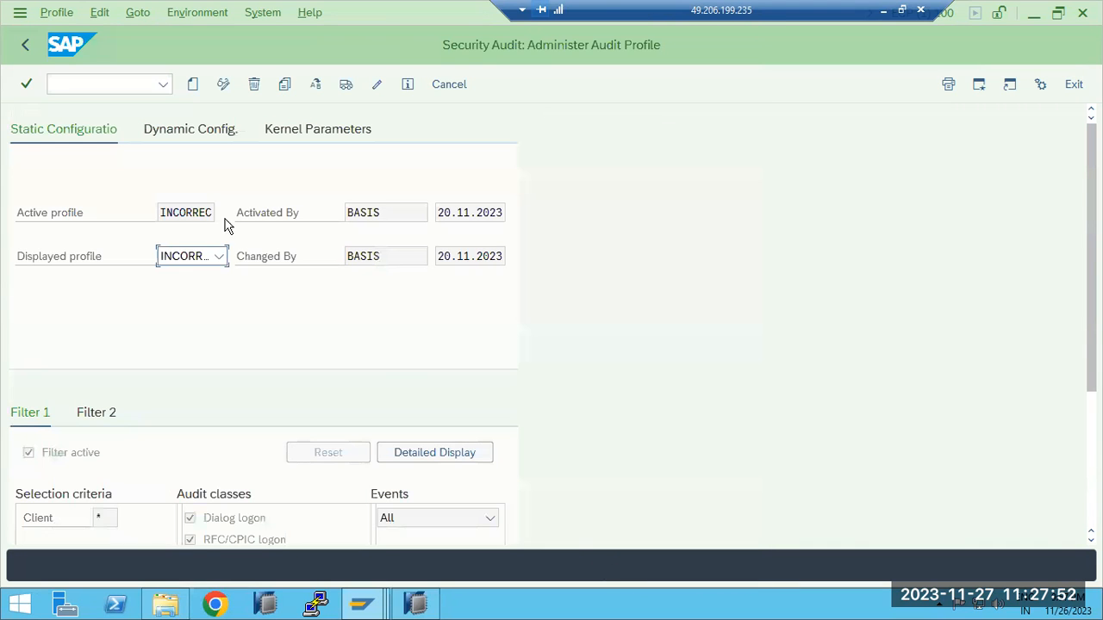
{"action": "left_click", "coordinate": [26, 47]}
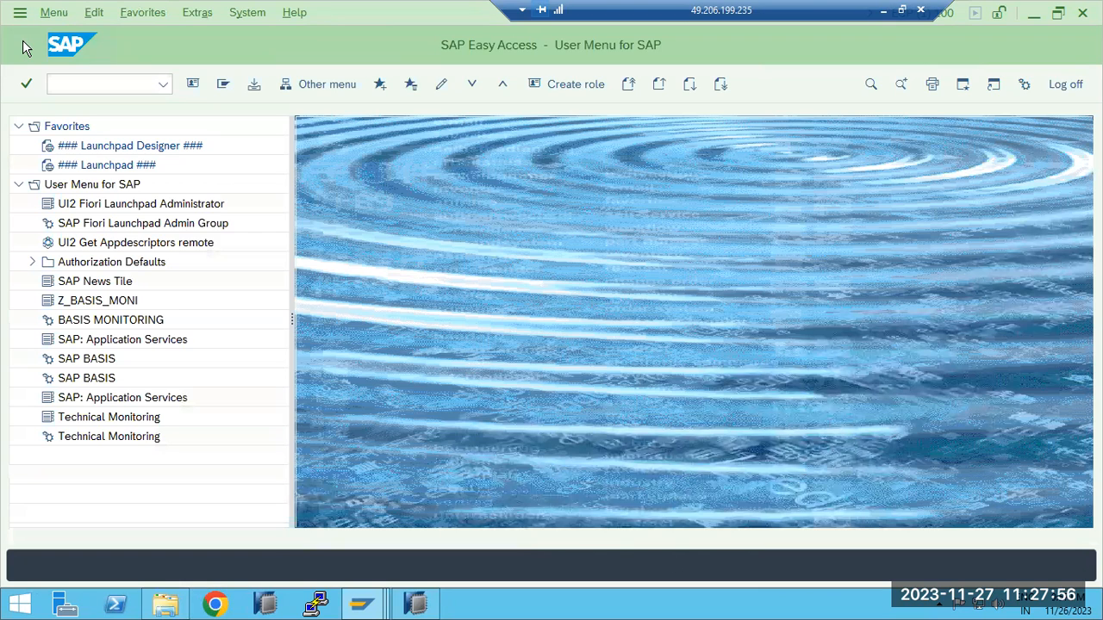
Open transaction SU01 for user maintenance
{"action": "left_click", "coordinate": [163, 85]}
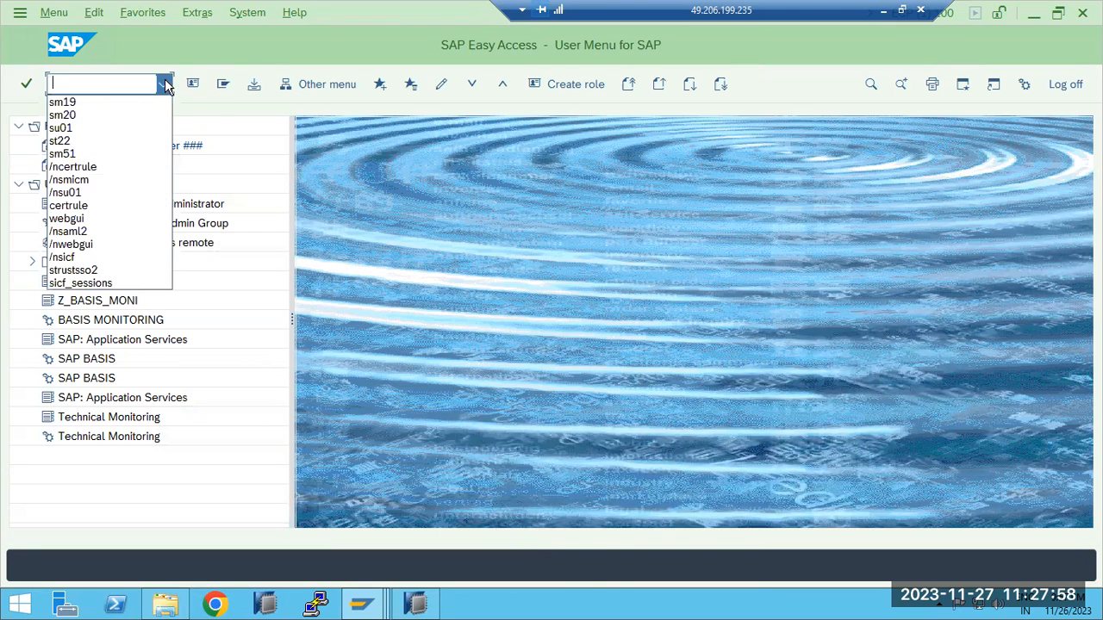
{"action": "left_click", "coordinate": [64, 82]}
{"action": "type", "text": "/nsu01"}
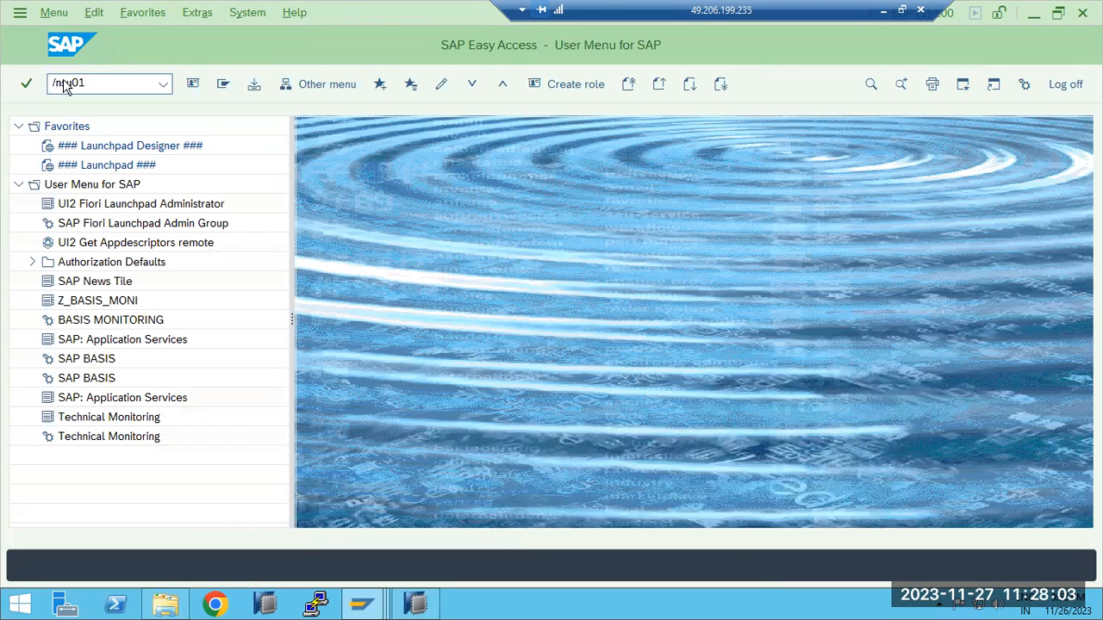
{"action": "key", "text": "Return"}
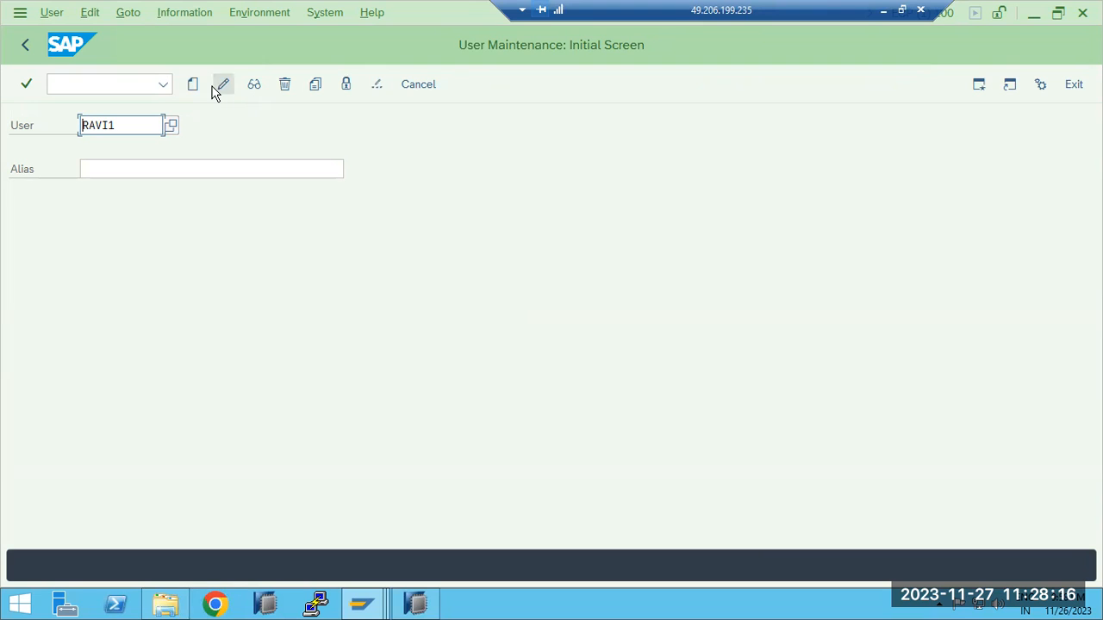
Call transaction SU53 from user maintenance, and return to SAP Easy Access
{"action": "left_click", "coordinate": [72, 86]}
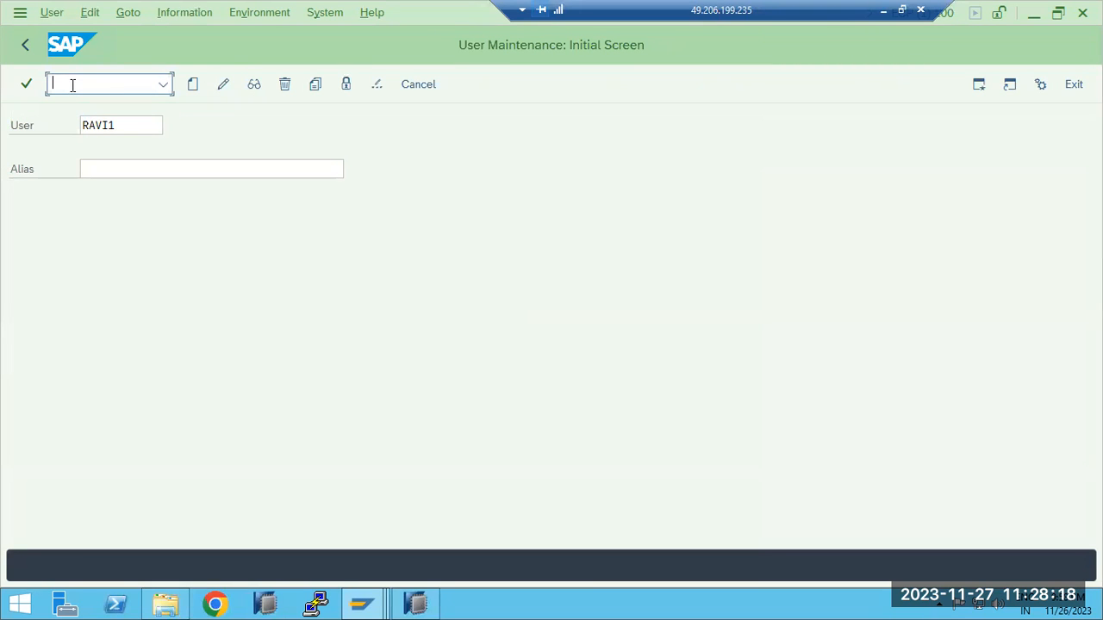
{"action": "type", "text": "/nsu53"}
{"action": "key", "text": "Return"}
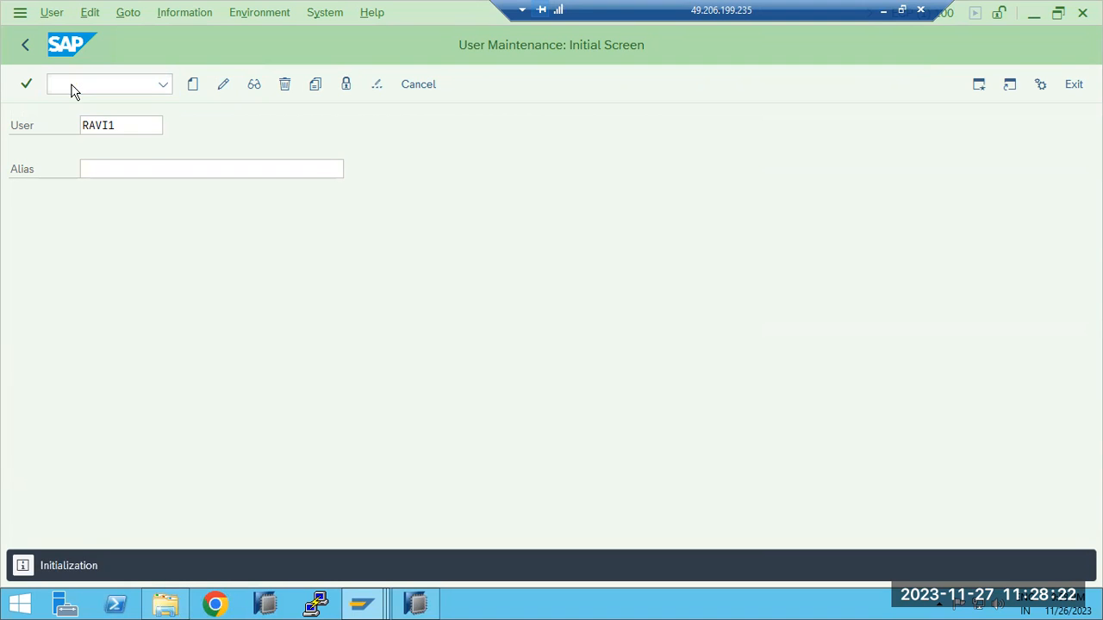
{"action": "left_click", "coordinate": [27, 45]}
Switch to the restricted user's SAP session, check its system information, and try to open transaction SU53
{"action": "mouse_move", "coordinate": [386, 607]}
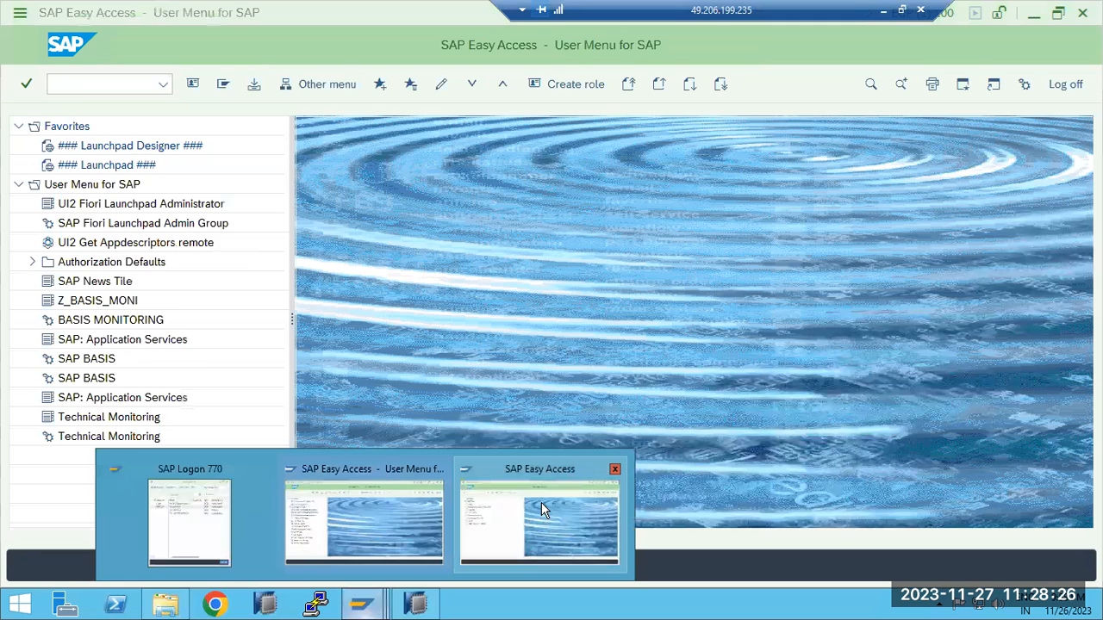
{"action": "left_click", "coordinate": [542, 502]}
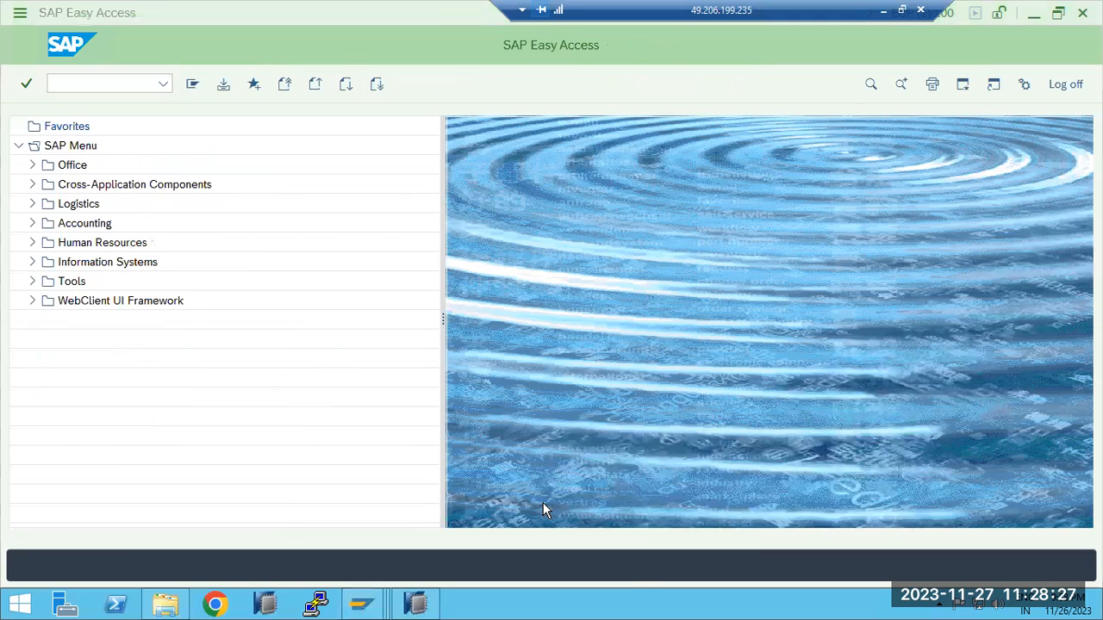
{"action": "left_click", "coordinate": [948, 17]}
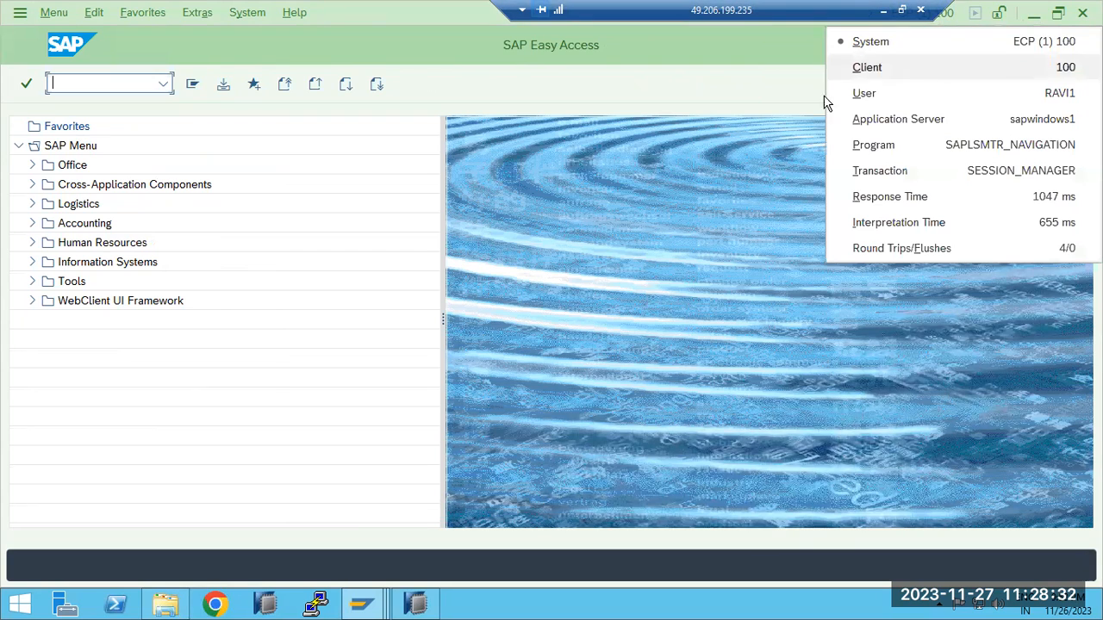
{"action": "left_click", "coordinate": [85, 81]}
{"action": "type", "text": "su53"}
{"action": "key", "text": "Return"}
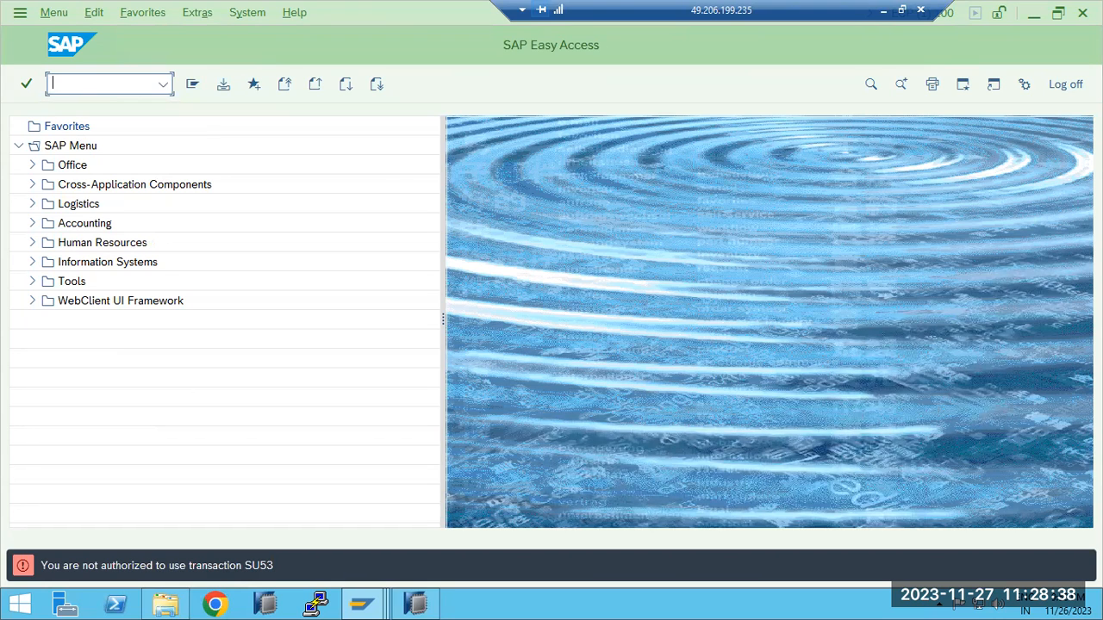
Try to open transaction SM50 as the restricted user, and return to the administrator's session
{"action": "type", "text": "sm50"}
{"action": "key", "text": "Return"}
{"action": "left_click", "coordinate": [362, 603]}
{"action": "left_click", "coordinate": [357, 511]}
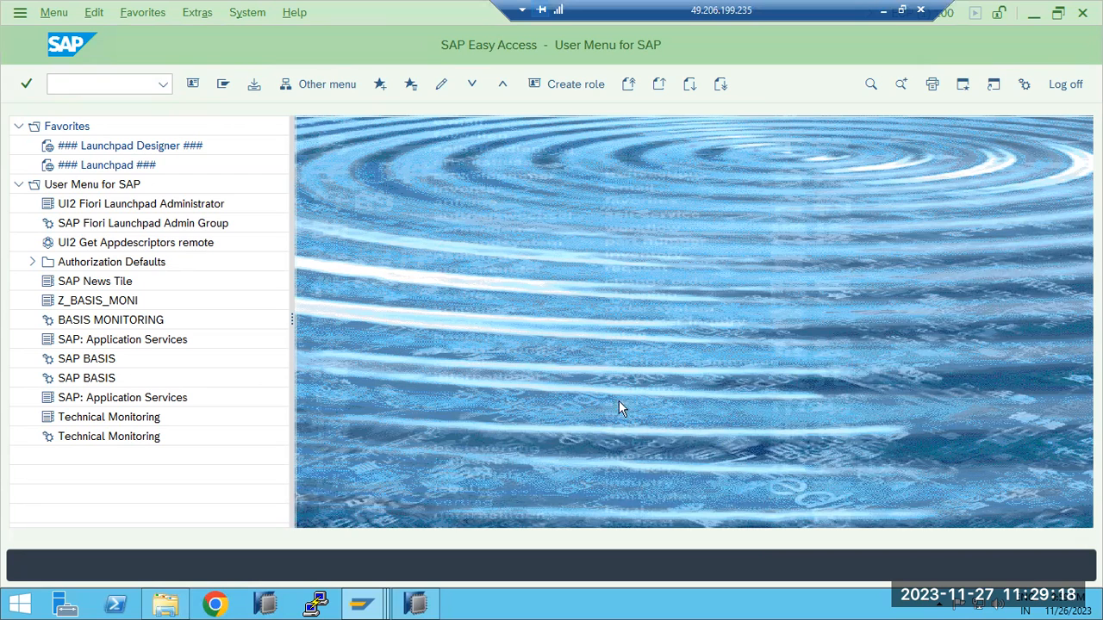
Switch to the user management notes in Paint, highlight the transaction codes and user types, and return to the remote SAP session
{"action": "left_click", "coordinate": [884, 10]}
{"action": "left_click", "coordinate": [280, 412]}
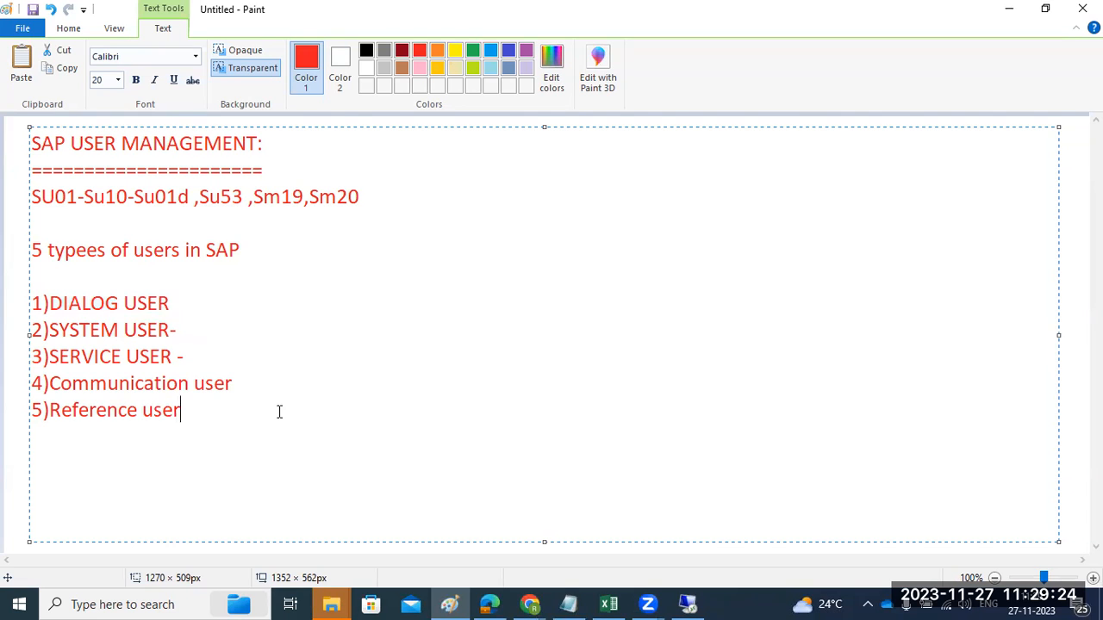
{"action": "mouse_move", "coordinate": [250, 410]}
{"action": "left_mouse_down"}
{"action": "mouse_move", "coordinate": [132, 356]}
{"action": "mouse_move", "coordinate": [35, 221]}
{"action": "mouse_move", "coordinate": [76, 196]}
{"action": "mouse_move", "coordinate": [31, 196]}
{"action": "left_mouse_up"}
{"action": "left_click", "coordinate": [686, 604]}
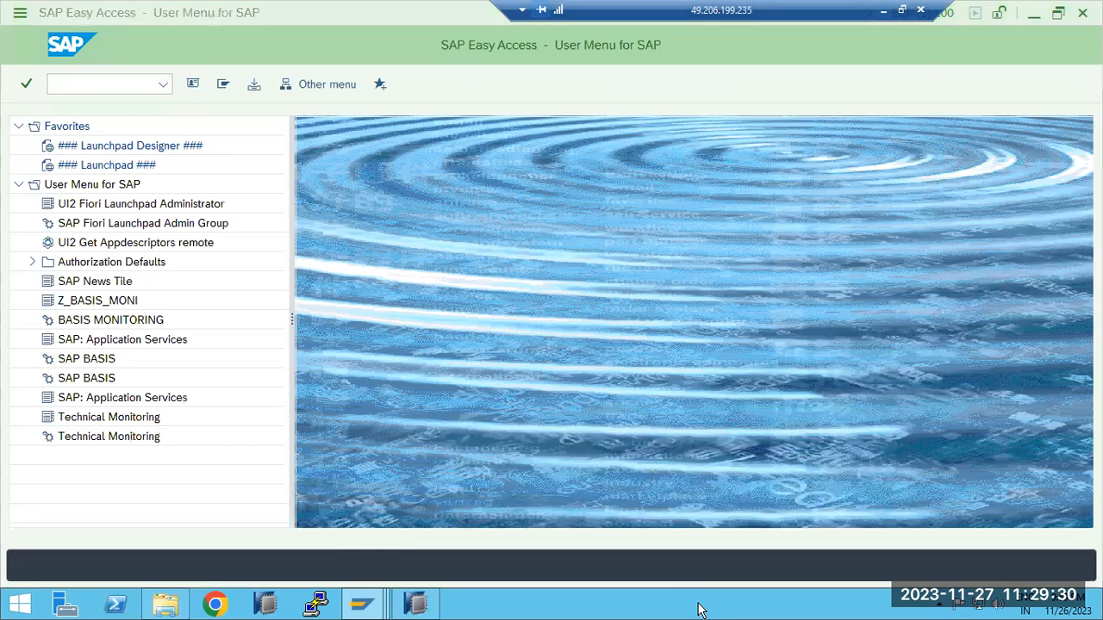
Open transaction SU10 for mass user maintenance
{"action": "left_click", "coordinate": [95, 85]}
{"action": "type", "text": "su10"}
{"action": "key", "text": "Return"}
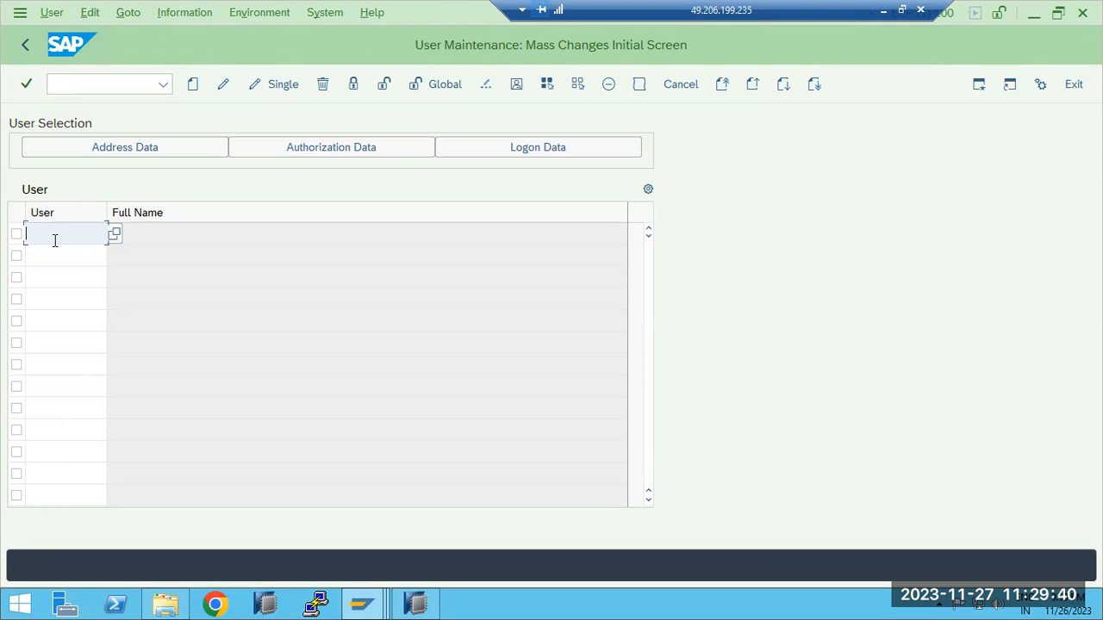
Mass-create the users BASIS1, BASIS2, BASIS3, BASIS4 and BASIS5, and save them
{"action": "type", "text": "BASSI1"}
{"action": "key", "text": "BackSpace"}
{"action": "key", "text": "BackSpace"}
{"action": "key", "text": "BackSpace"}
{"action": "type", "text": "I"}
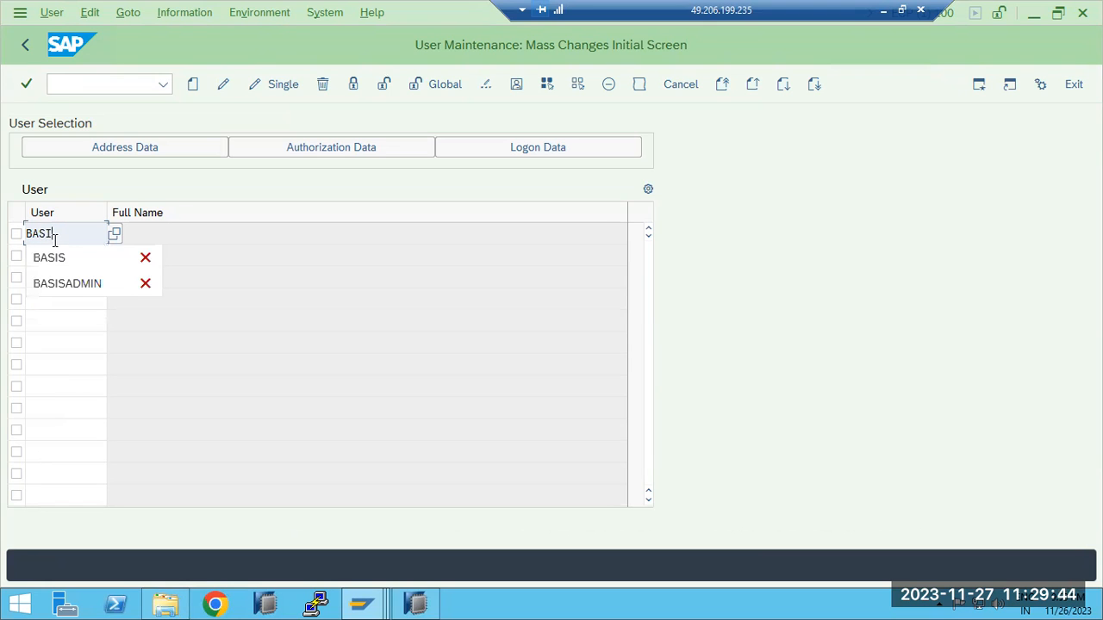
{"action": "type", "text": "S1"}
{"action": "key", "text": "Tab"}
{"action": "type", "text": "BASIS"}
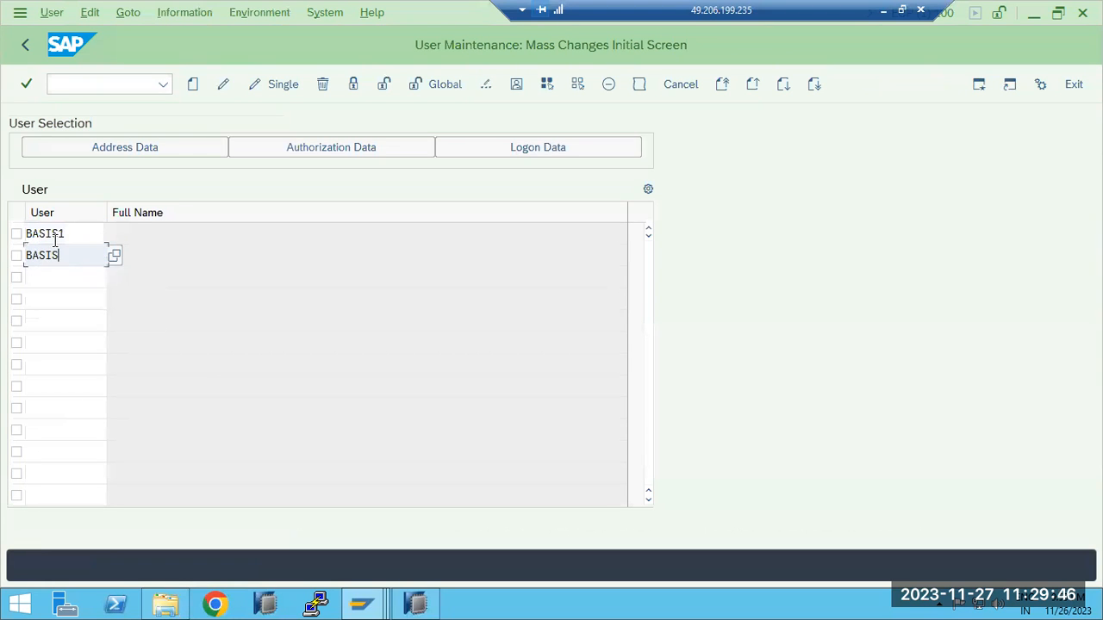
{"action": "type", "text": "2"}
{"action": "key", "text": "Tab"}
{"action": "type", "text": "BASIS"}
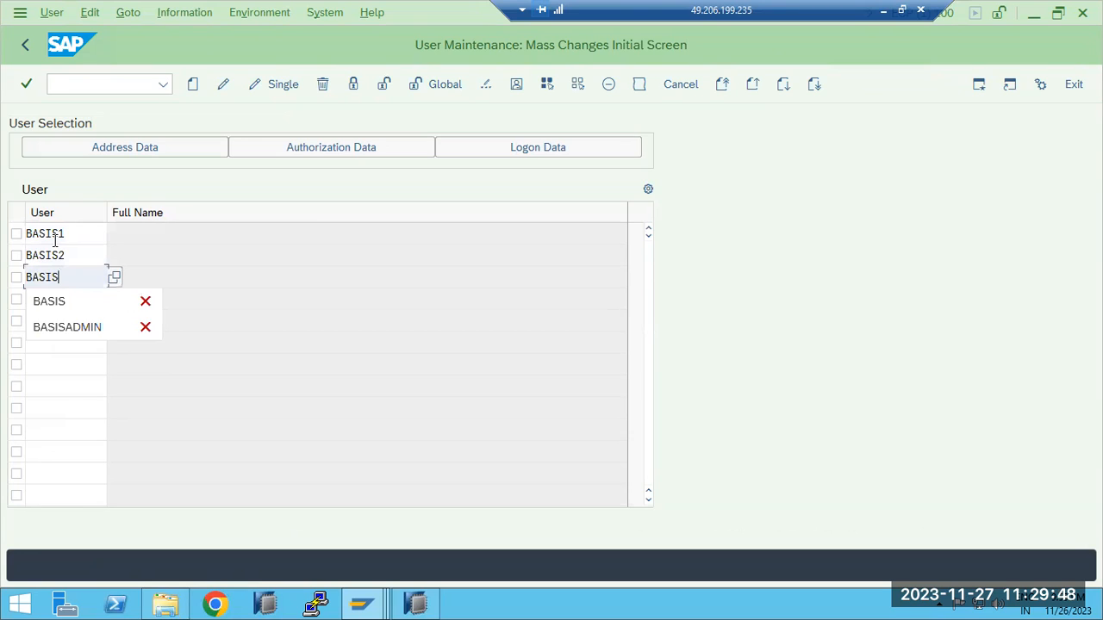
{"action": "type", "text": "3"}
{"action": "key", "text": "Tab"}
{"action": "type", "text": "BASIS"}
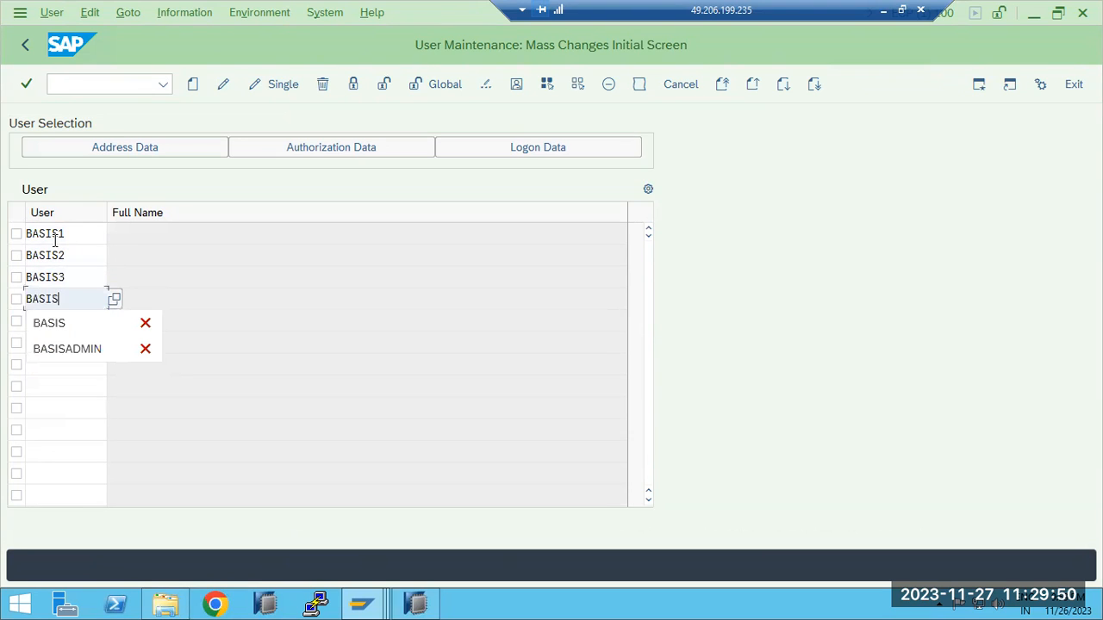
{"action": "type", "text": "4"}
{"action": "key", "text": "Tab"}
{"action": "type", "text": "BASIS"}
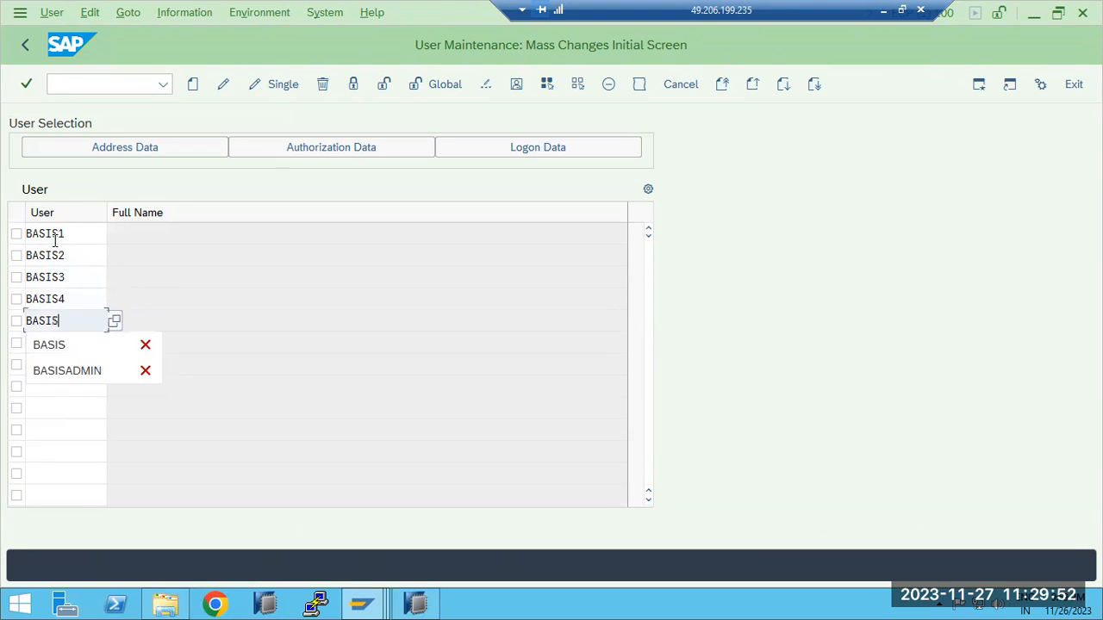
{"action": "type", "text": "5"}
{"action": "left_click", "coordinate": [193, 85]}
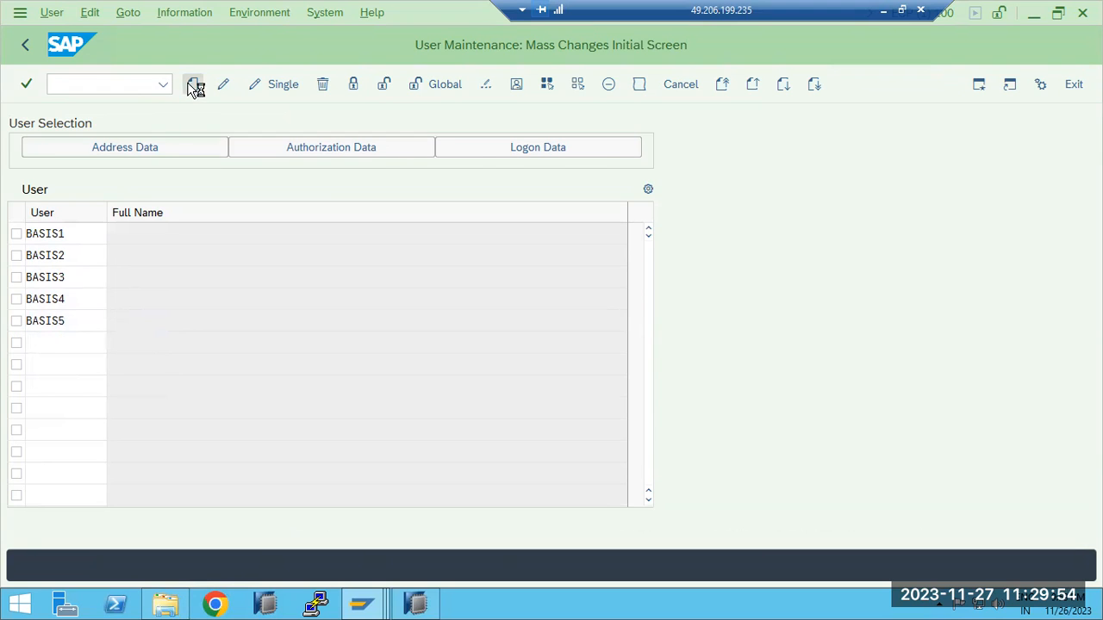
{"action": "left_click", "coordinate": [193, 86]}
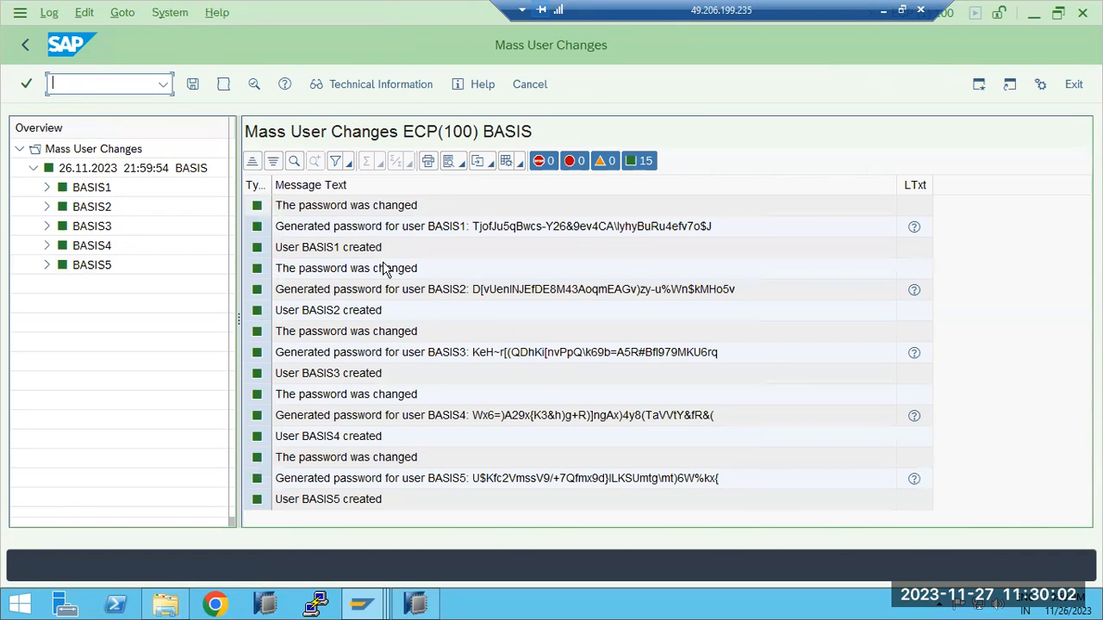
Examine the generated password messages for users BASIS1 to BASIS5 in the mass change log
{"action": "left_click", "coordinate": [497, 230]}
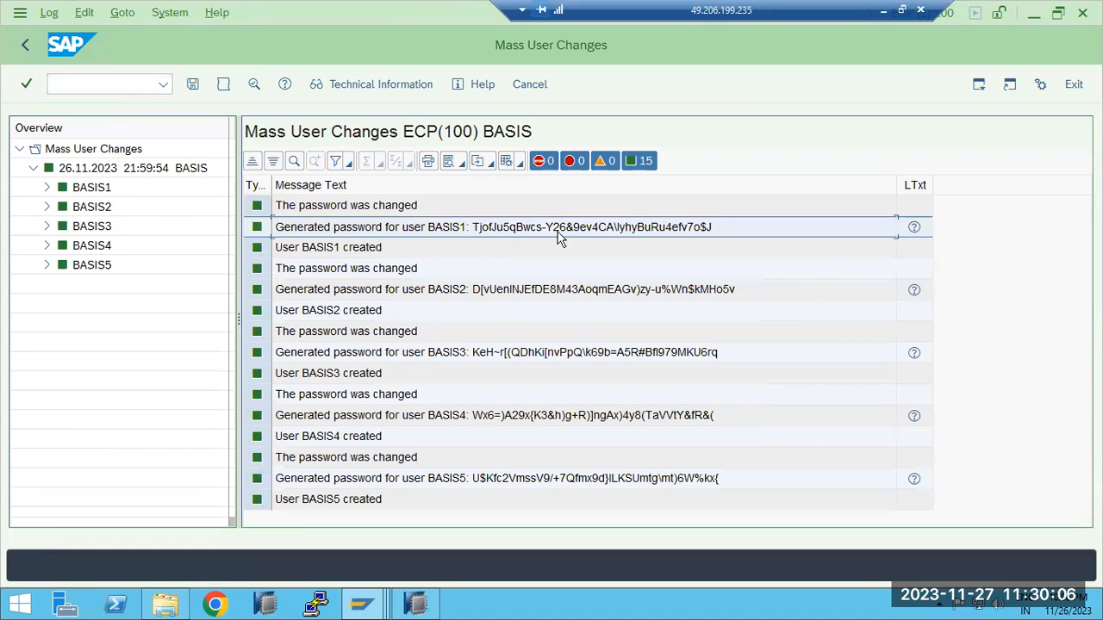
{"action": "left_click", "coordinate": [479, 291]}
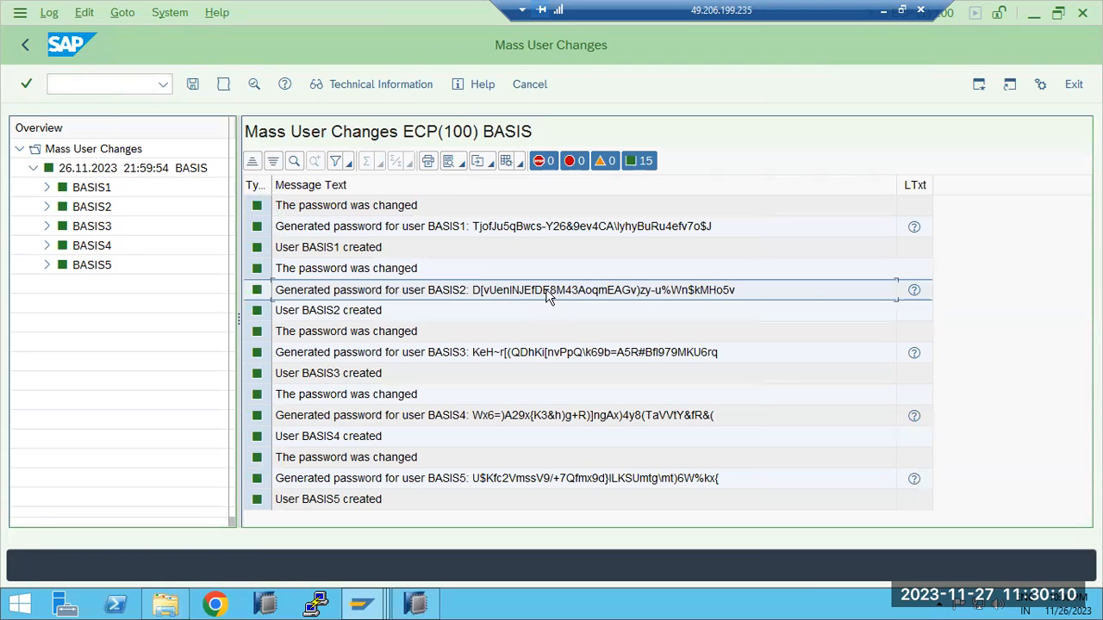
{"action": "left_click", "coordinate": [552, 231]}
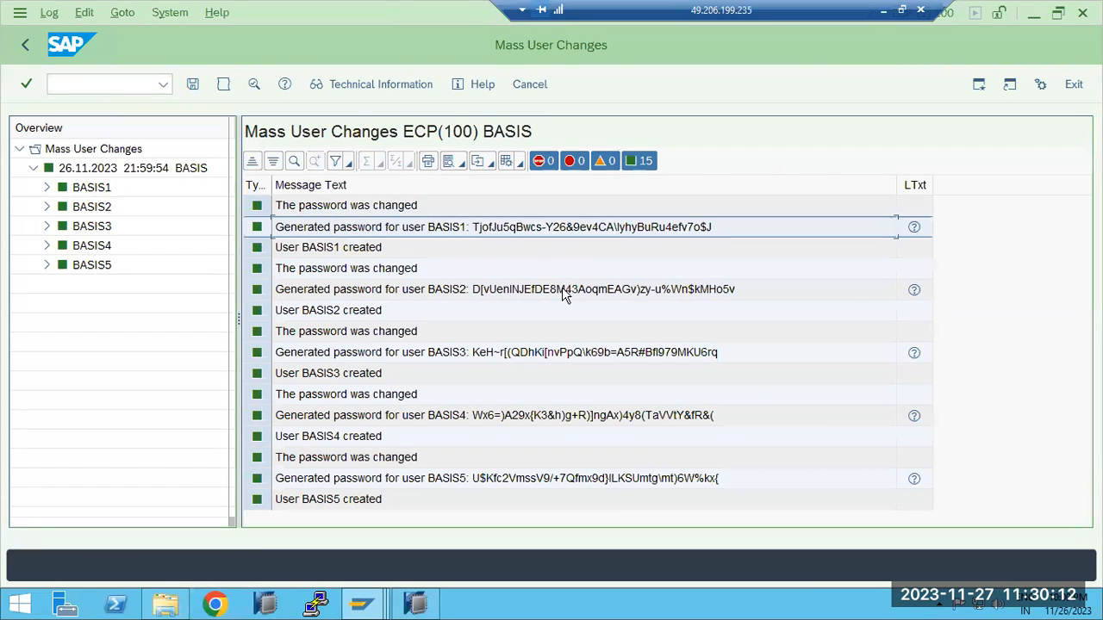
{"action": "left_click", "coordinate": [565, 291]}
{"action": "left_click", "coordinate": [528, 355]}
{"action": "left_click", "coordinate": [523, 393]}
{"action": "left_click", "coordinate": [524, 414]}
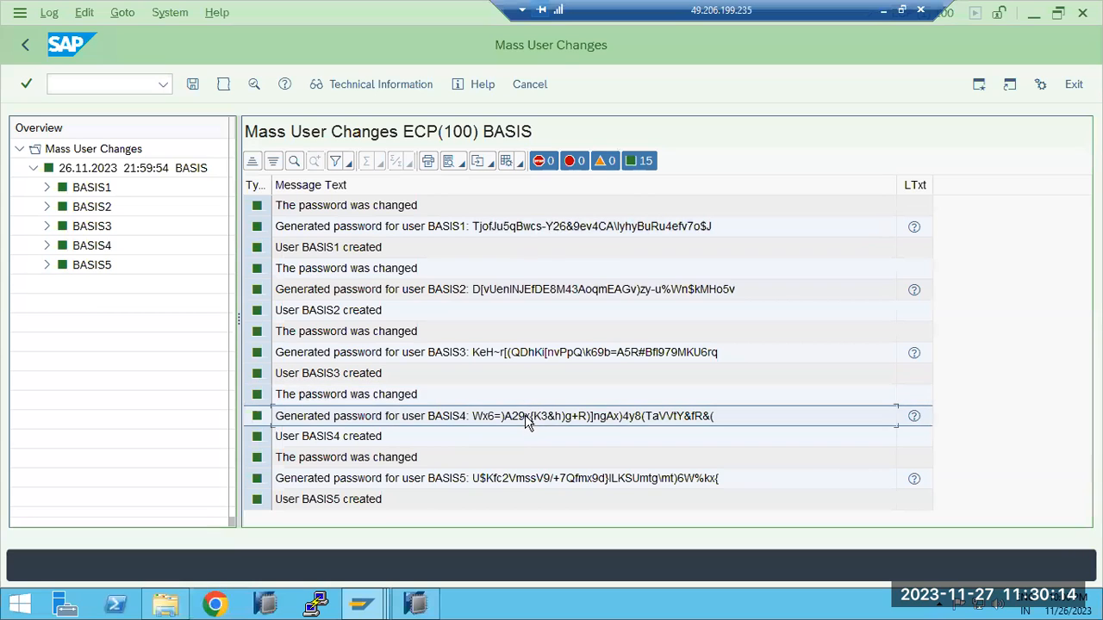
{"action": "left_click", "coordinate": [519, 480]}
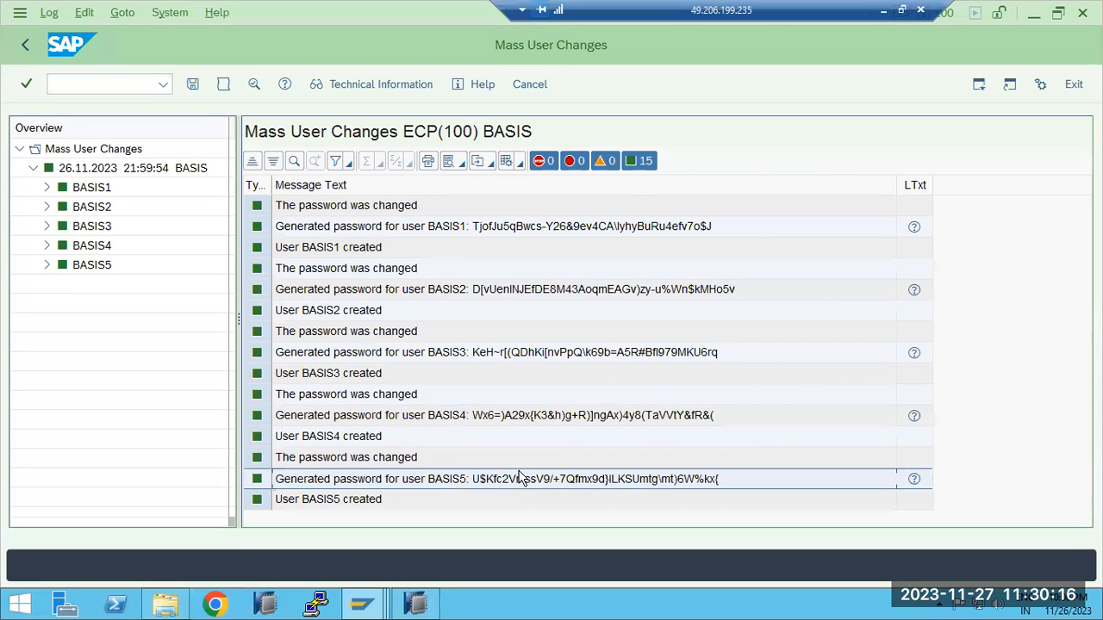
{"action": "left_click", "coordinate": [472, 355]}
{"action": "left_click", "coordinate": [471, 290]}
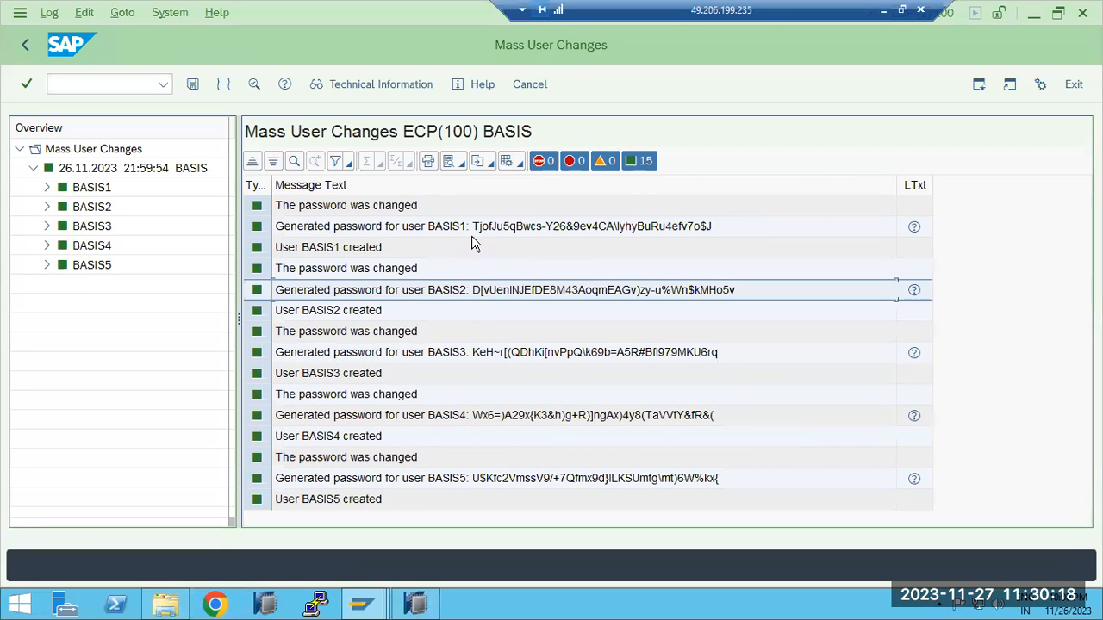
{"action": "left_click", "coordinate": [472, 228]}
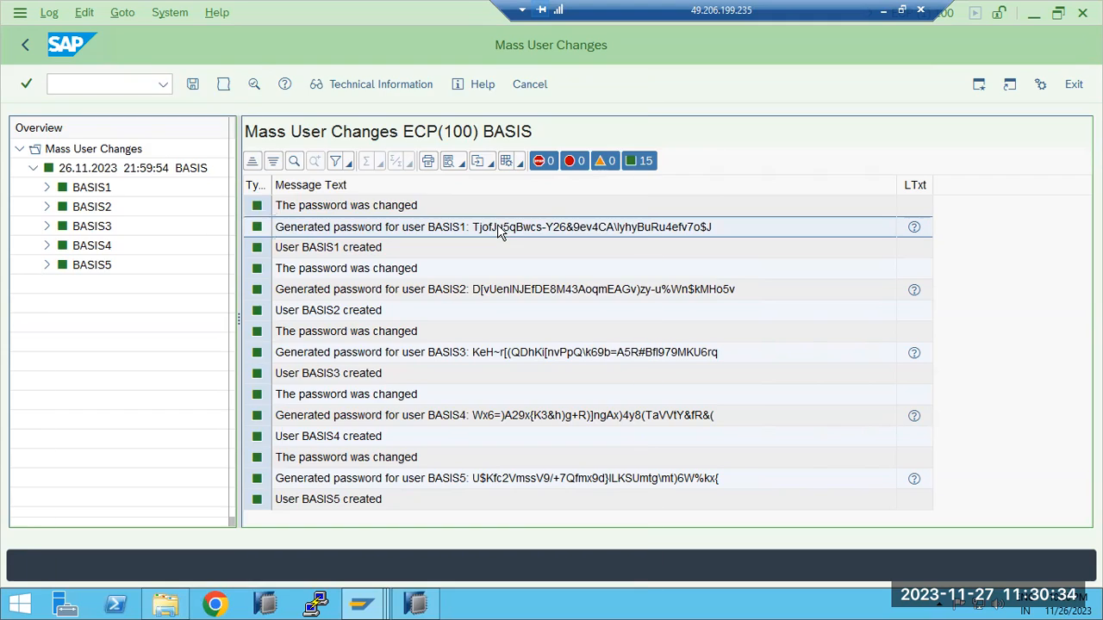
Display the long text of BASIS1's password message, copy the generated password, and close the help window
{"action": "key", "text": "F1"}
{"action": "left_click", "coordinate": [687, 200]}
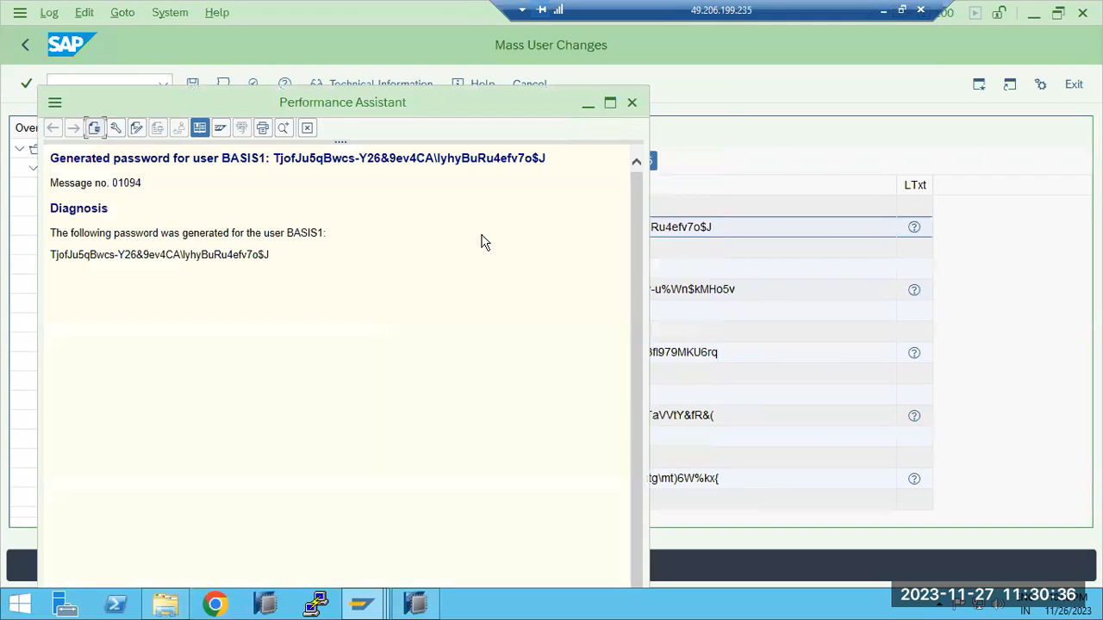
{"action": "left_click_drag", "start_coordinate": [50, 255], "coordinate": [274, 256]}
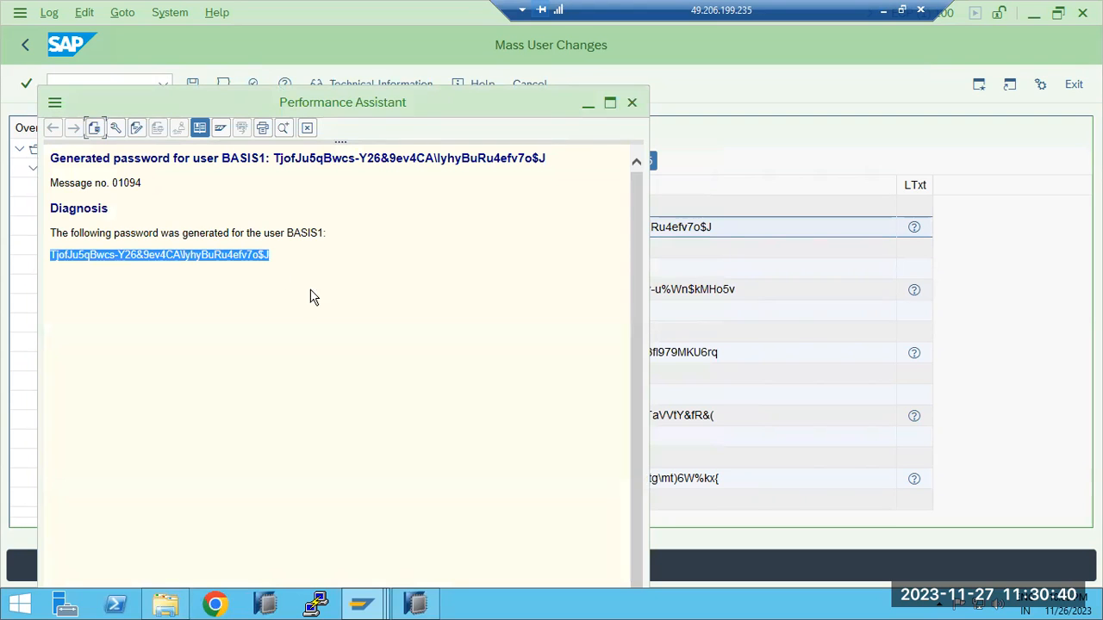
{"action": "left_click", "coordinate": [632, 104]}
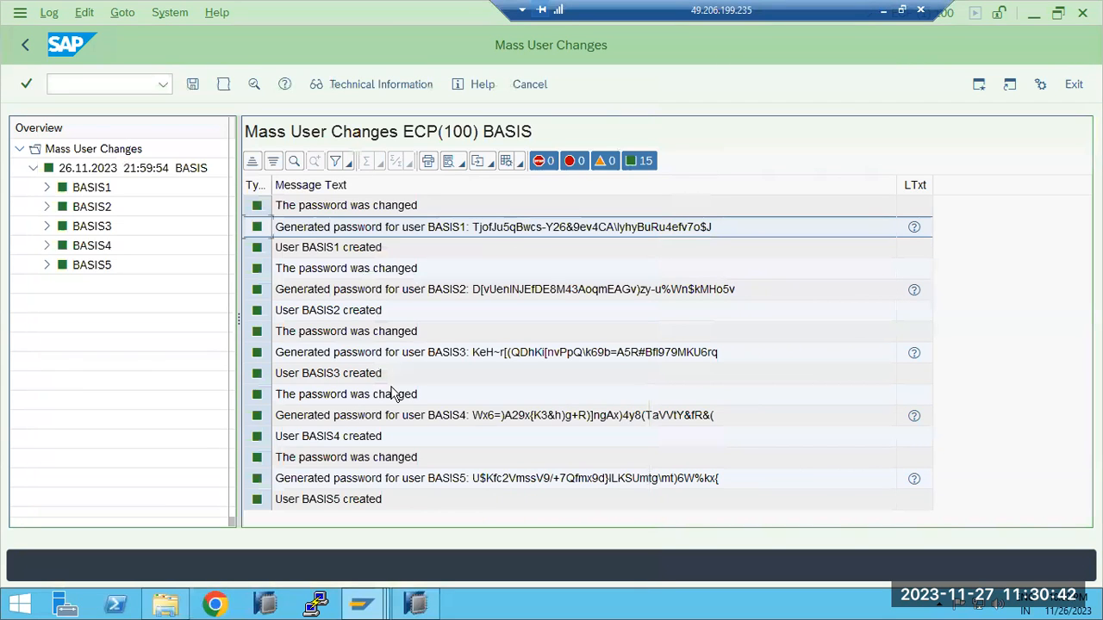
Open a new SAP ECP connection and log on as basis1 with the generated password
{"action": "mouse_move", "coordinate": [362, 604]}
{"action": "left_click", "coordinate": [189, 521]}
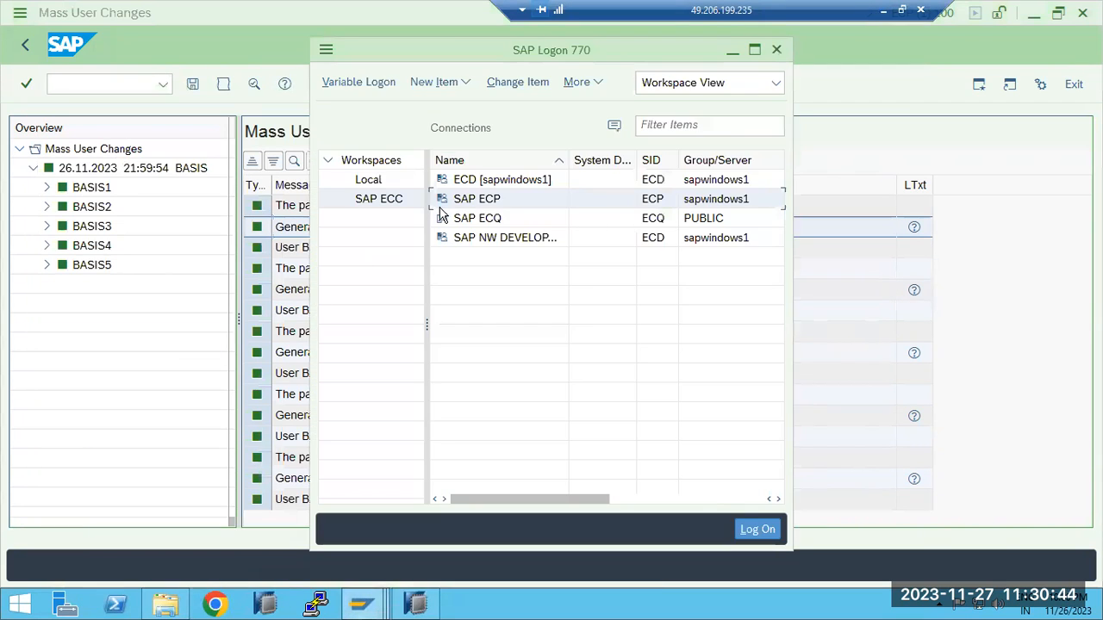
{"action": "double_click", "coordinate": [475, 199]}
{"action": "type", "text": "basis1"}
{"action": "key", "text": "Tab"}
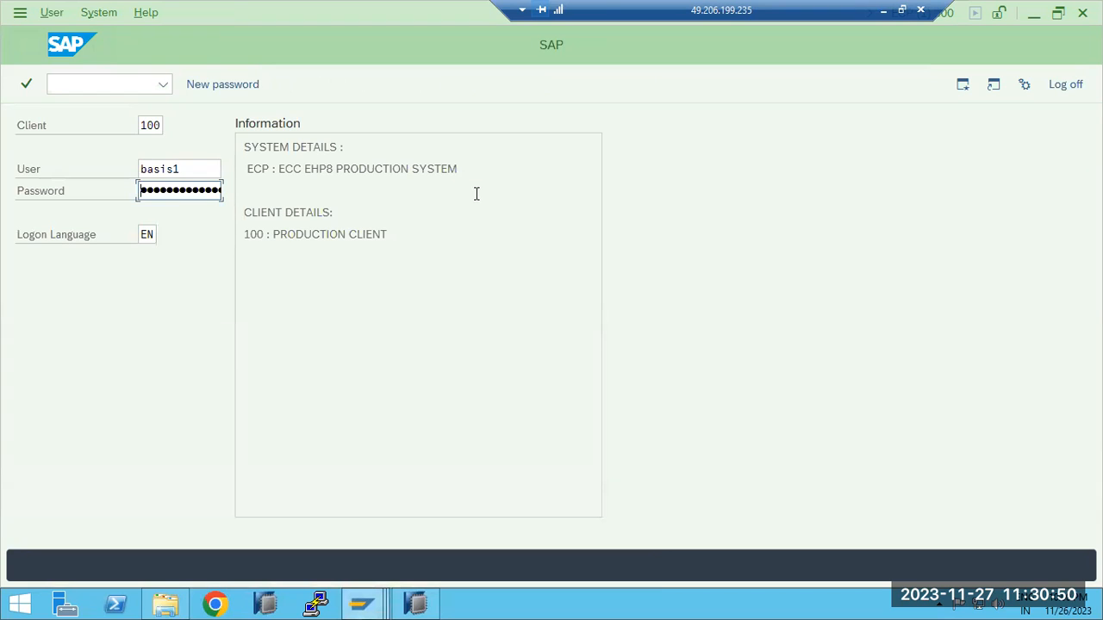
{"action": "key", "text": "Return"}
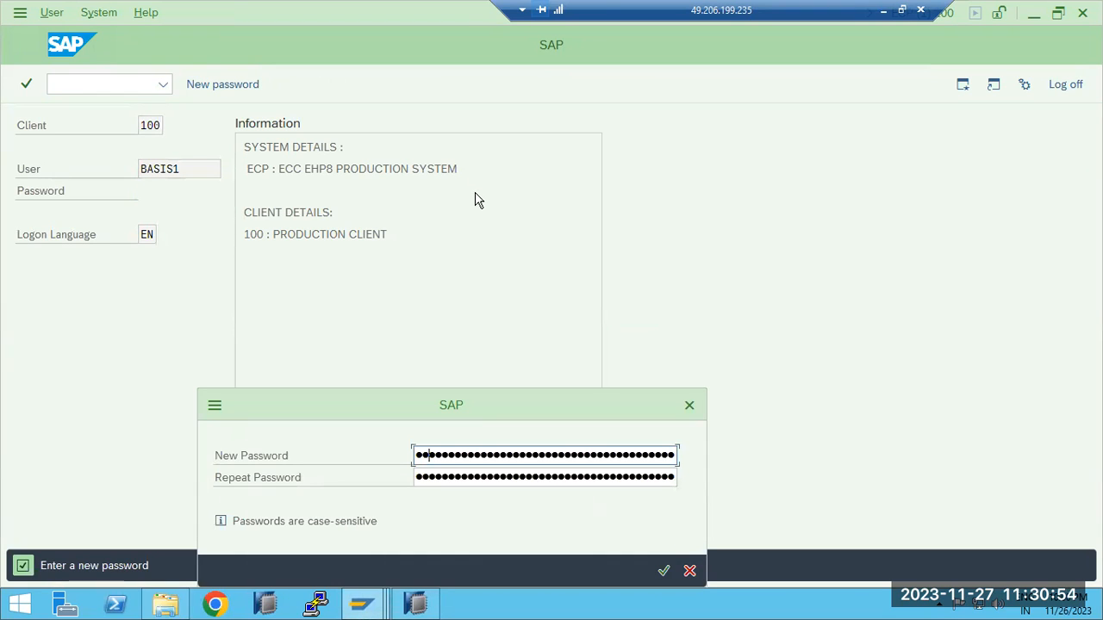
Enter and repeat a new password for BASIS1, and accept the copyright notice to complete the logon
{"action": "type", "text": "•••••••••"}
{"action": "key", "text": "Tab"}
{"action": "type", "text": "••••••"}
{"action": "key", "text": "Return"}
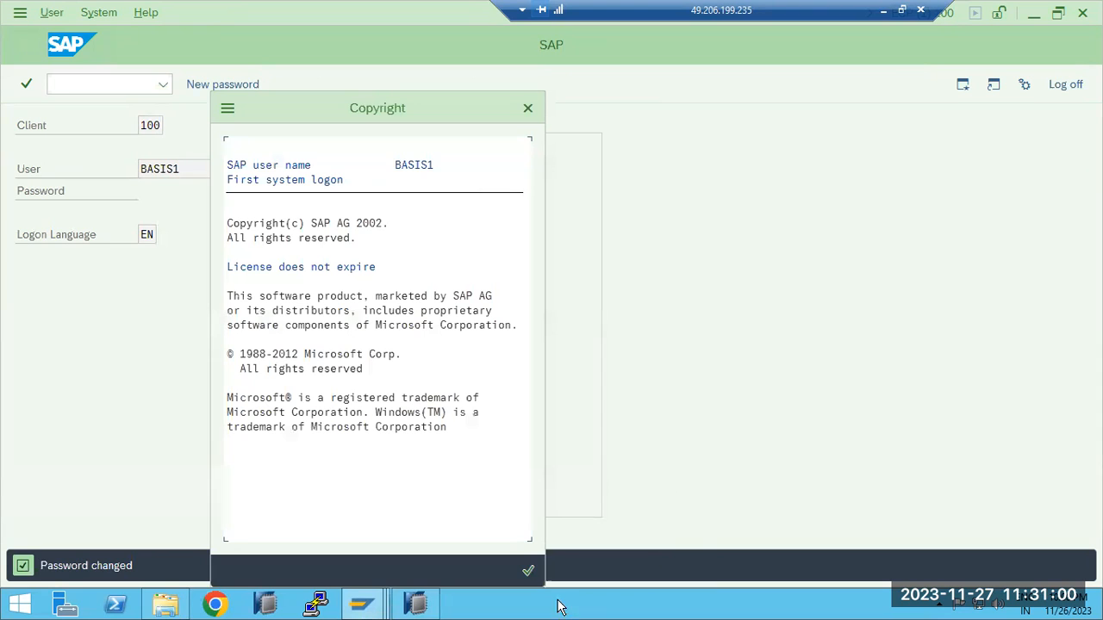
{"action": "left_click", "coordinate": [529, 570]}
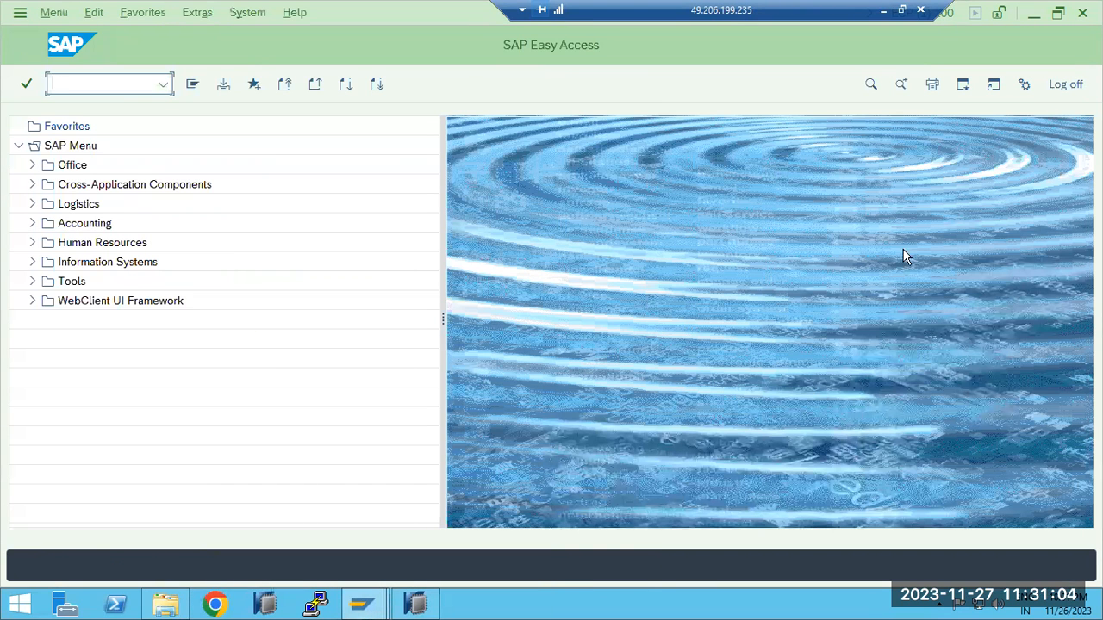
Check the system information of the BASIS1 session, and log that session off
{"action": "left_click", "coordinate": [918, 32]}
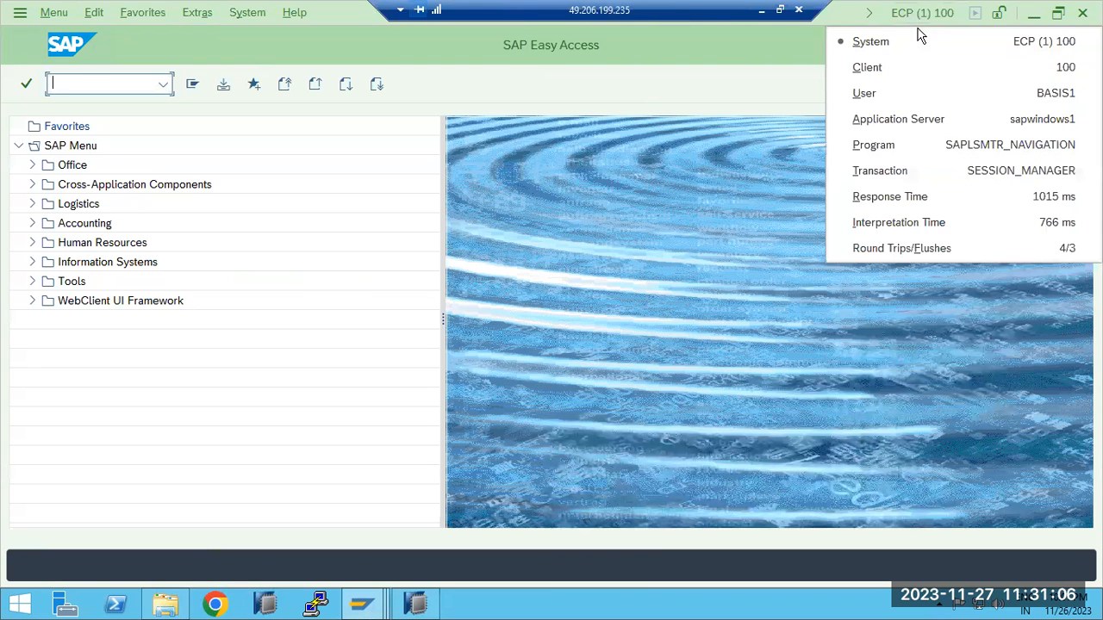
{"action": "left_click", "coordinate": [1083, 13]}
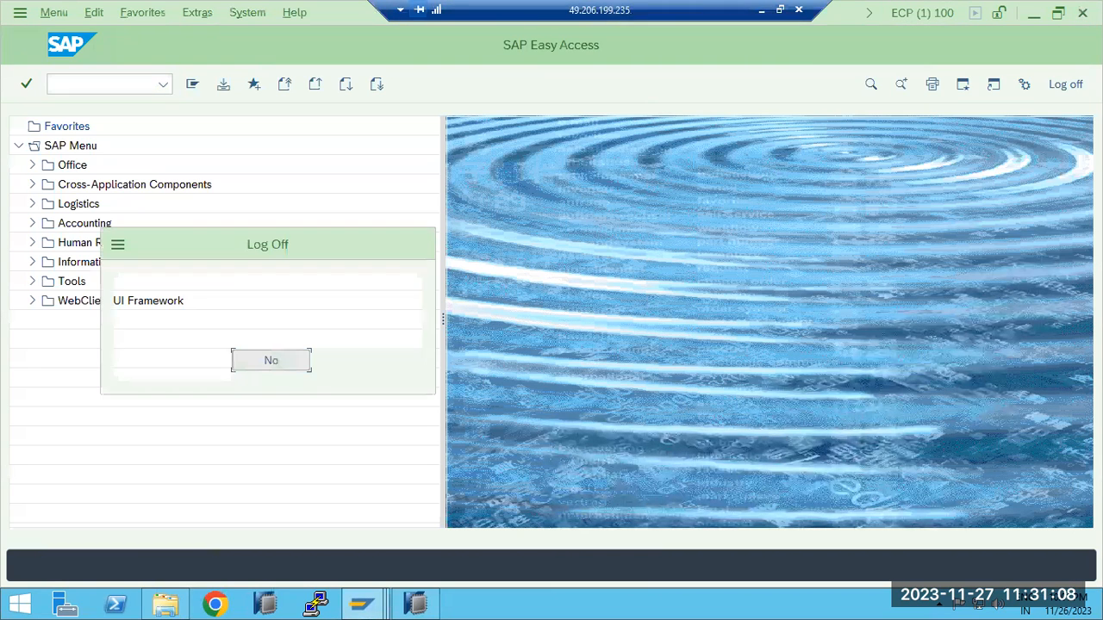
{"action": "left_click", "coordinate": [216, 367]}
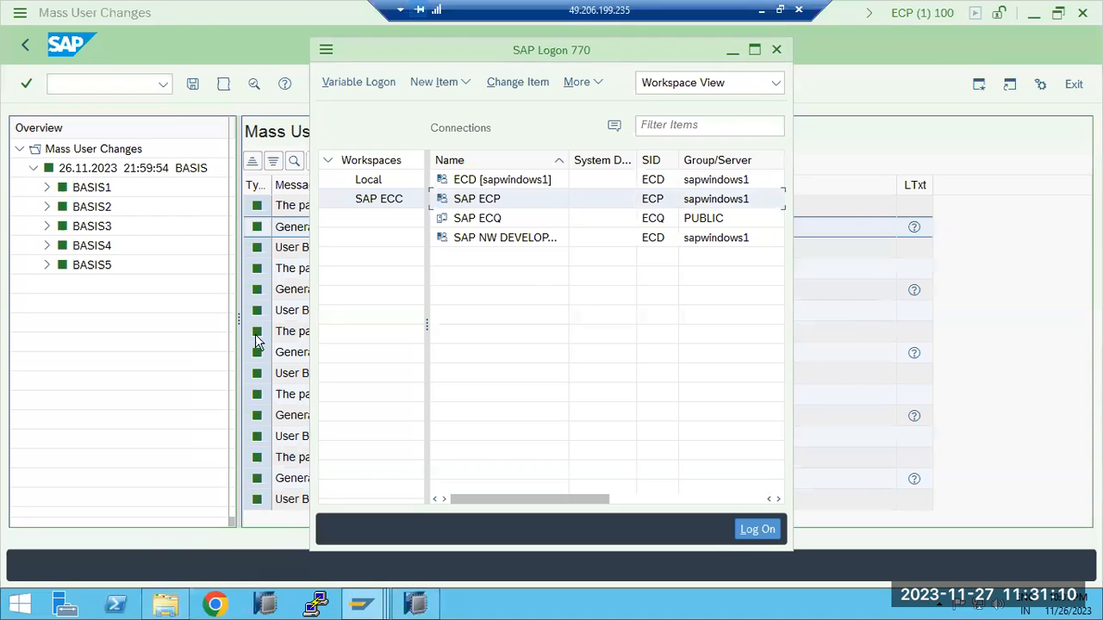
Lock users BASIS1 to BASIS5 through the mass user changes, and return to the SAP Easy Access screen
{"action": "left_click", "coordinate": [896, 261]}
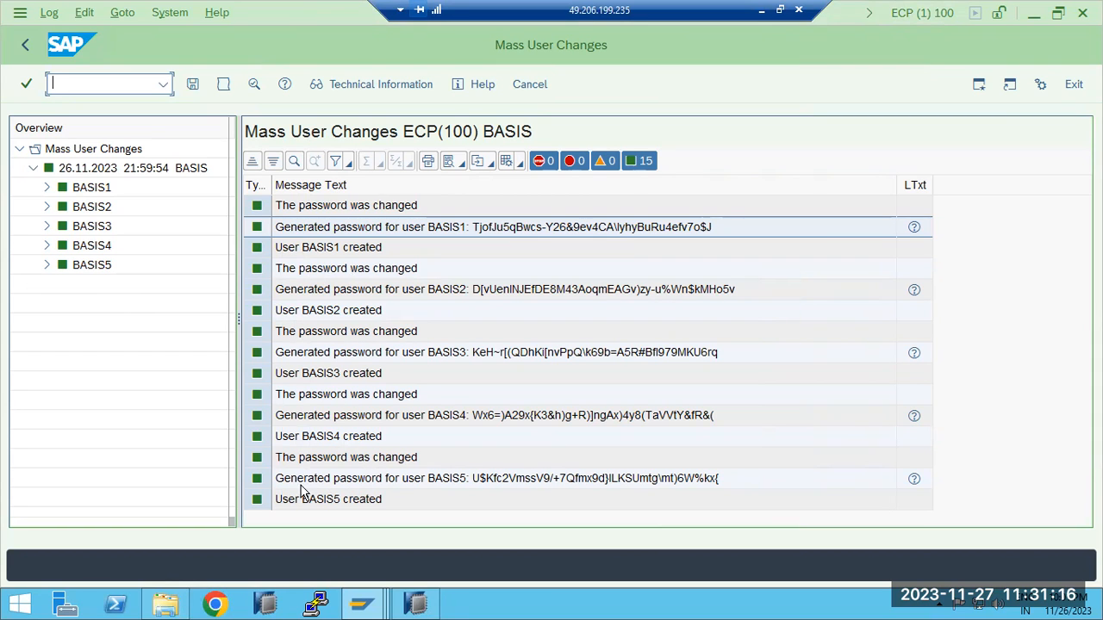
{"action": "left_click", "coordinate": [29, 44]}
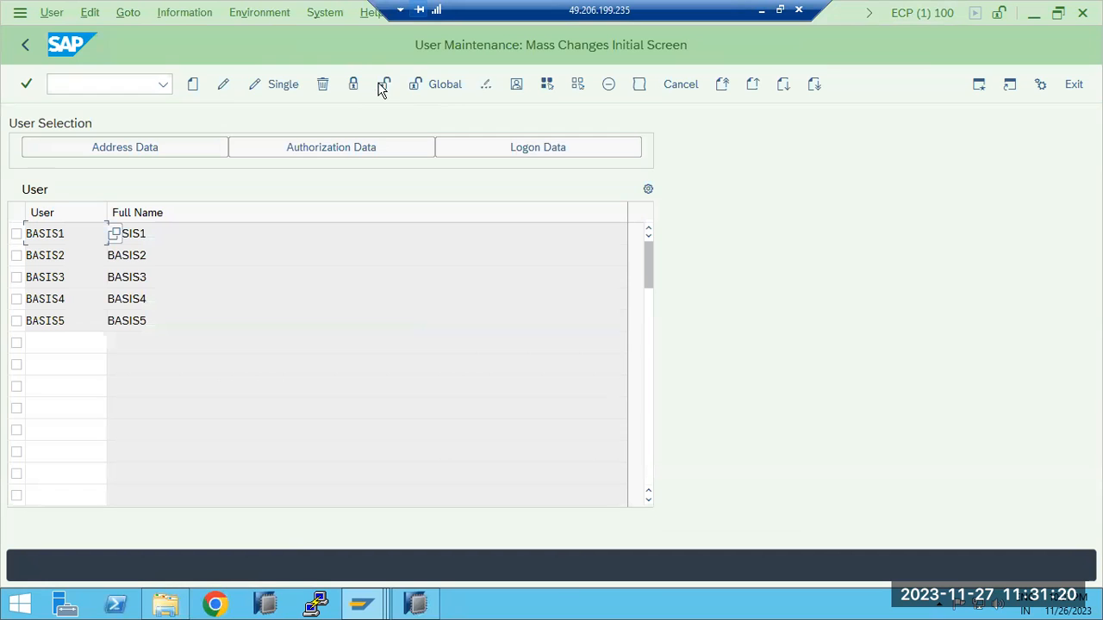
{"action": "left_click", "coordinate": [353, 84]}
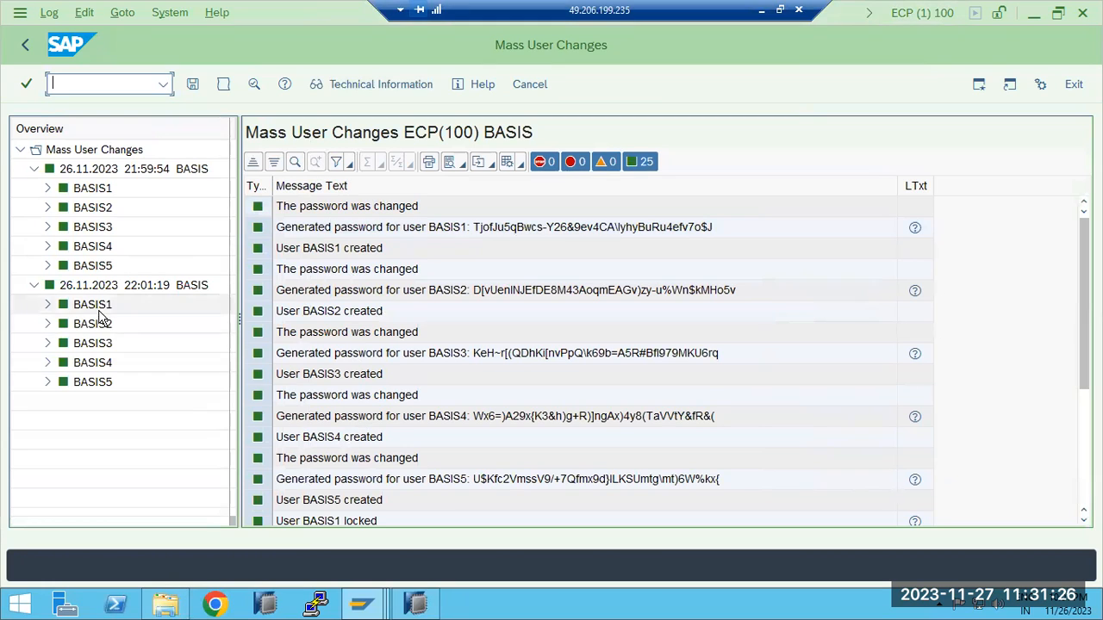
{"action": "left_click", "coordinate": [26, 46]}
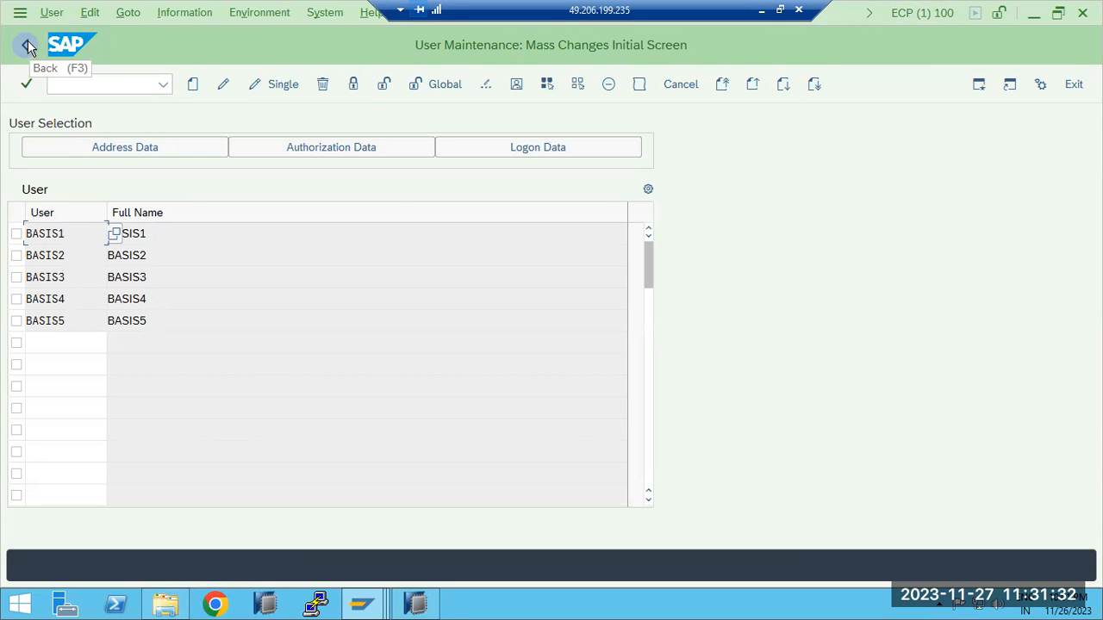
{"action": "left_click", "coordinate": [29, 46]}
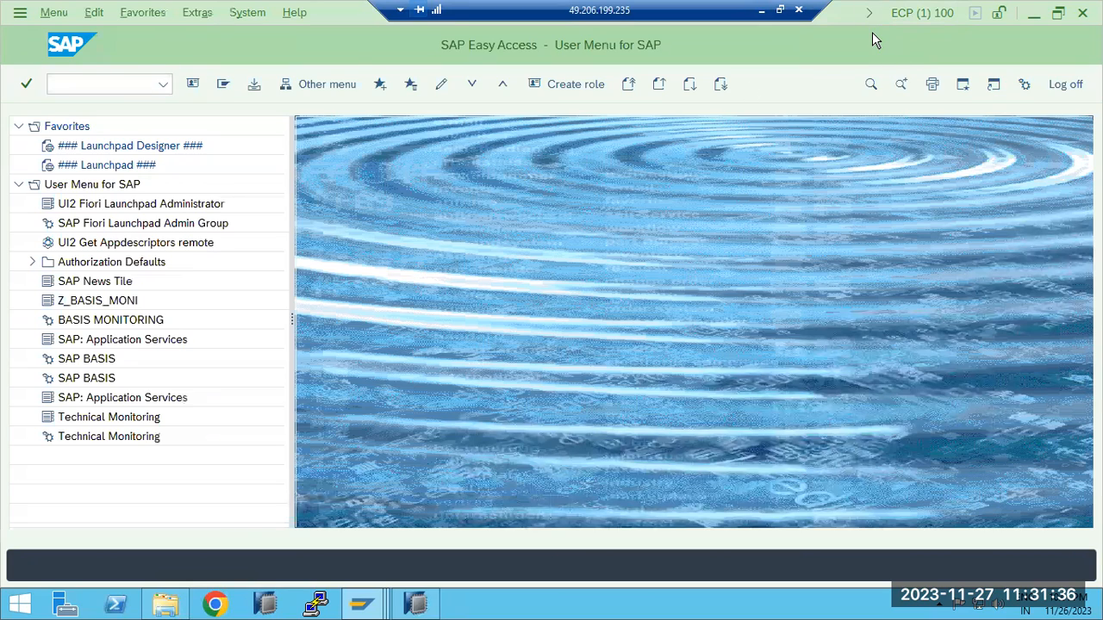
Switch to the Paint notes, highlight the Su10 entry in the transaction list, and return to the SAP session
{"action": "left_click", "coordinate": [762, 10]}
{"action": "left_click_drag", "start_coordinate": [125, 195], "coordinate": [92, 196]}
{"action": "left_click", "coordinate": [687, 604]}
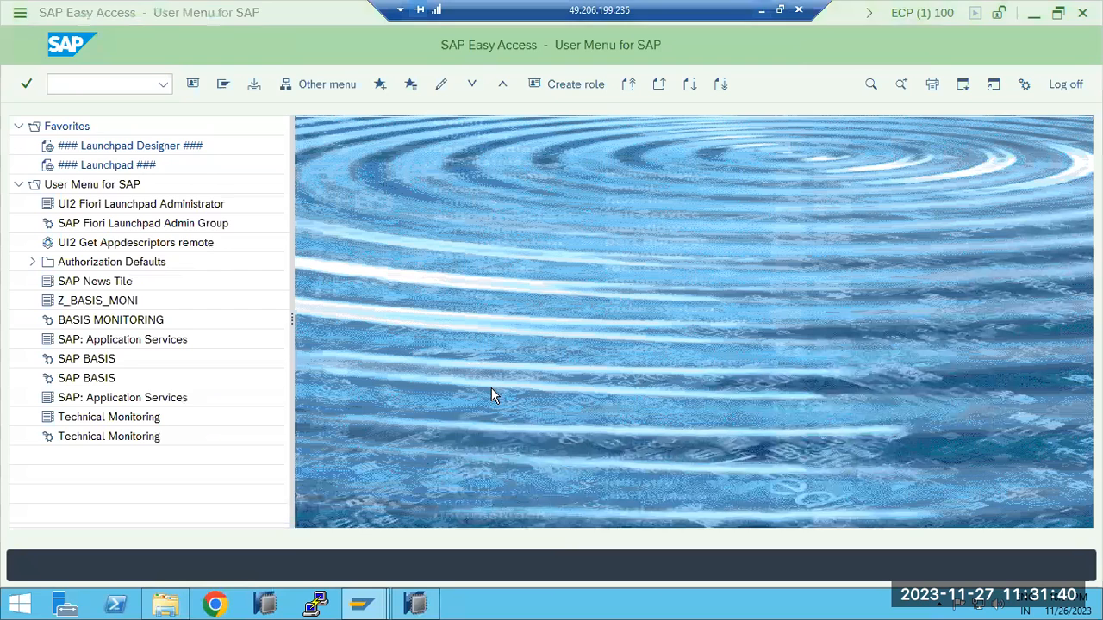
Run transaction SU01D and display the logon data of the preset user
{"action": "left_click", "coordinate": [128, 84]}
{"action": "type", "text": "su"}
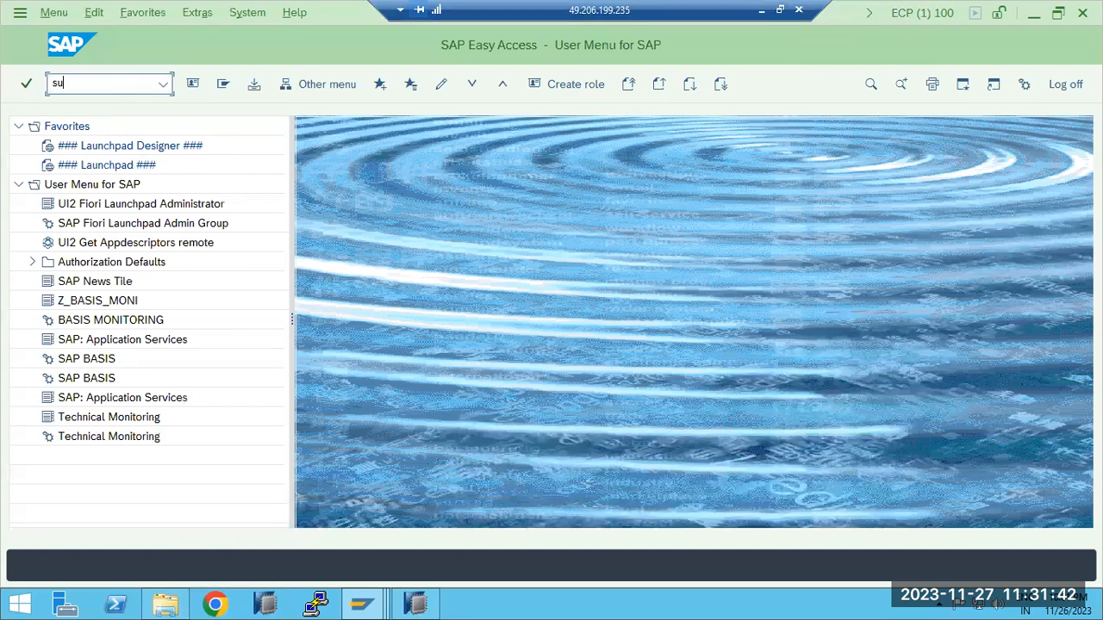
{"action": "type", "text": "01d"}
{"action": "key", "text": "Return"}
{"action": "left_click", "coordinate": [193, 84]}
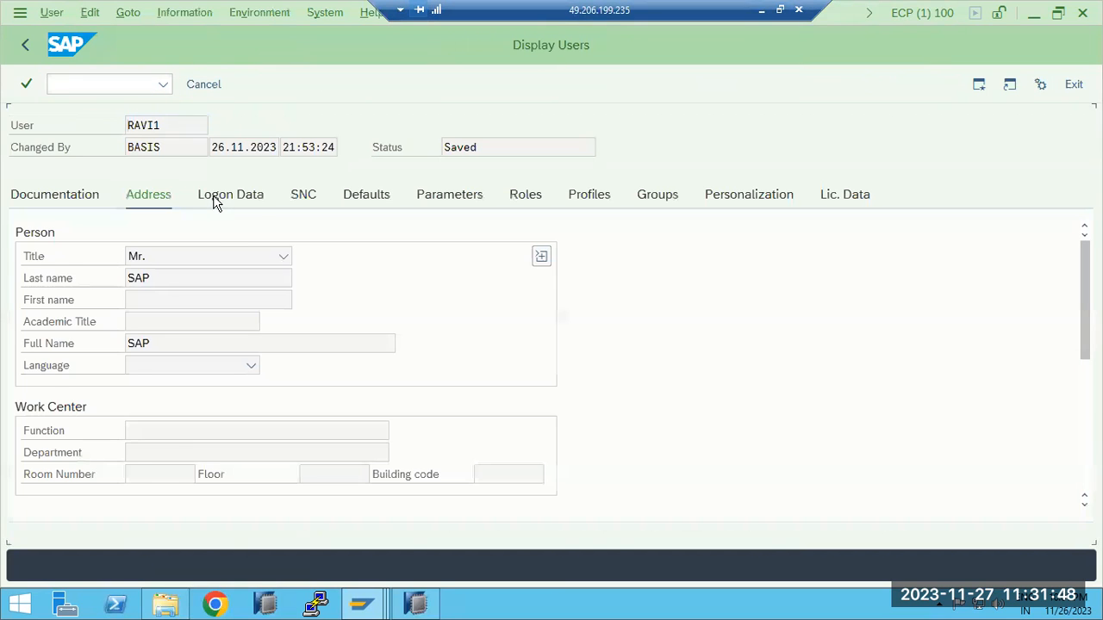
{"action": "left_click", "coordinate": [214, 200]}
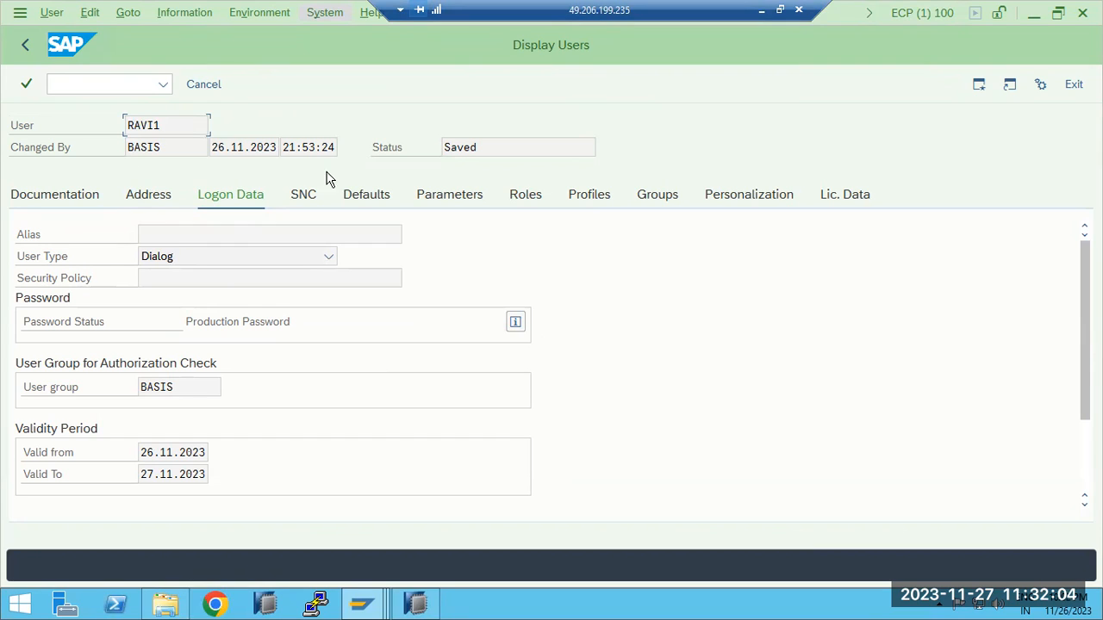
Run transaction SU53 to display the current user's authorization check data, and go back to the SAP Easy Access screen
{"action": "left_click", "coordinate": [86, 86]}
{"action": "type", "text": "/nsu53"}
{"action": "key", "text": "Return"}
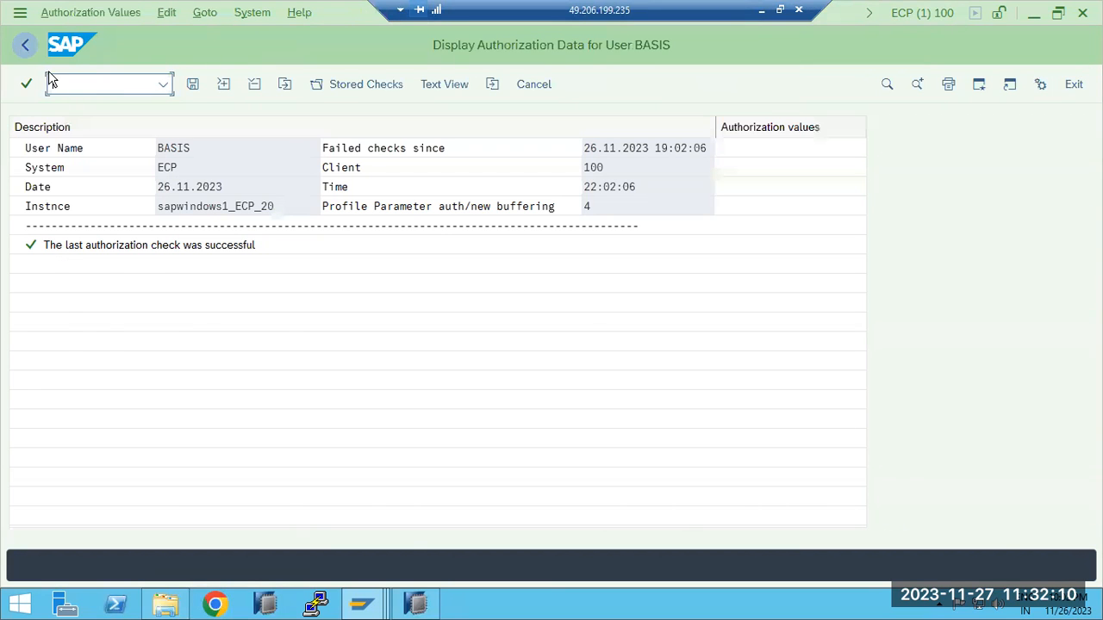
{"action": "left_click", "coordinate": [25, 45]}
Switch to the other SAP Easy Access session and highlight its authorization error text for transaction SM50
{"action": "mouse_move", "coordinate": [362, 603]}
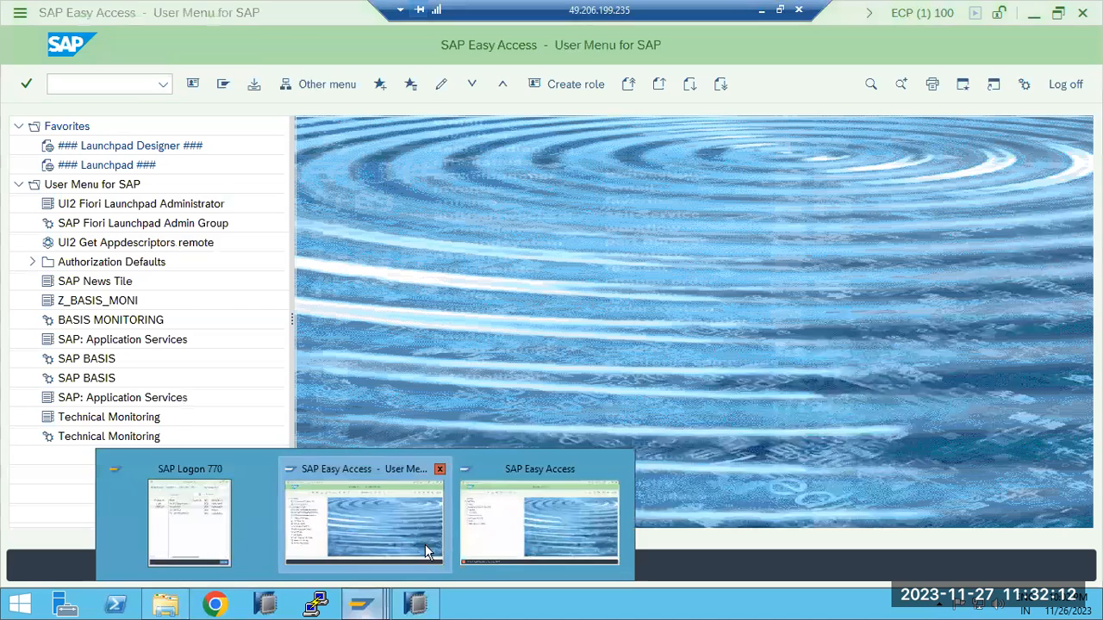
{"action": "left_click", "coordinate": [483, 483]}
{"action": "left_click_drag", "start_coordinate": [83, 569], "coordinate": [242, 569]}
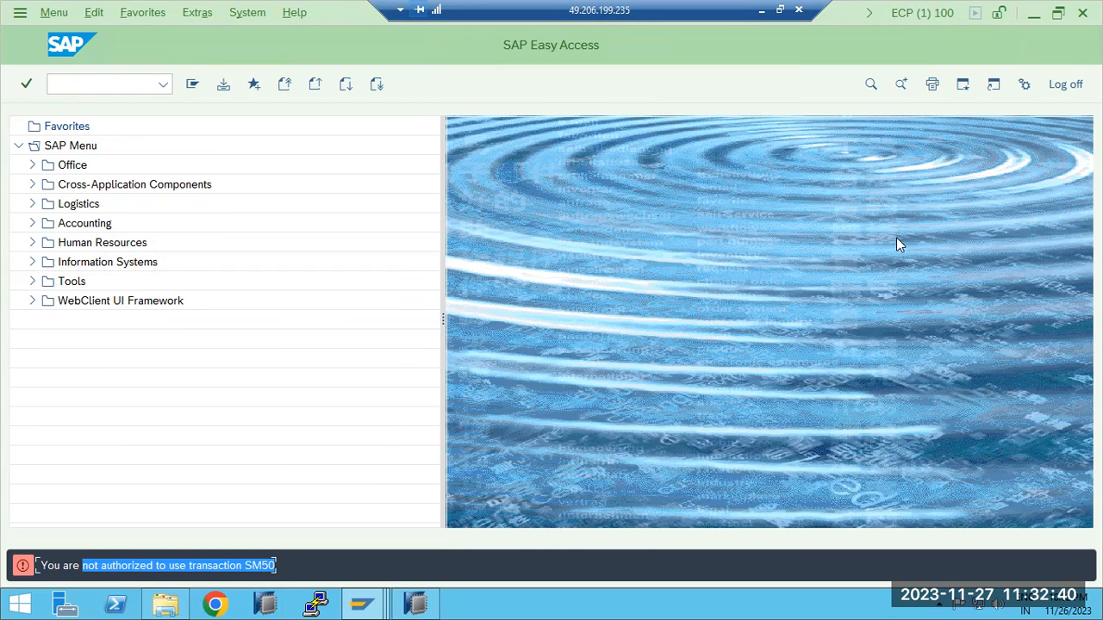
Switch to Paint and replace all the user management notes with the heading "SAP PFCG- ROLE and AUTHORIZATION CONCEPT:"
{"action": "left_click", "coordinate": [761, 9]}
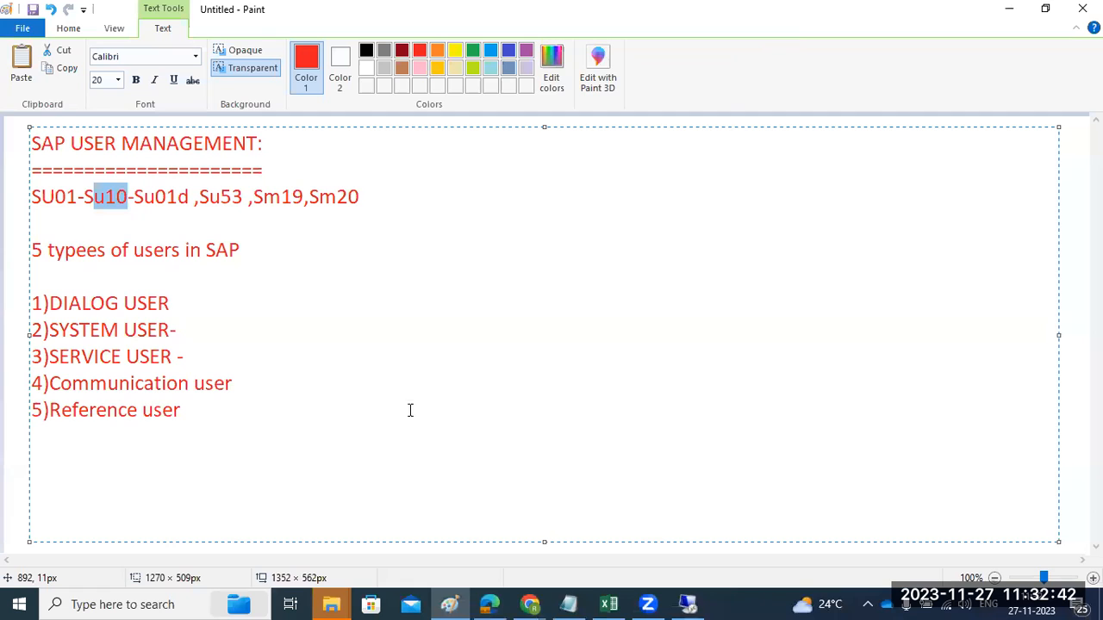
{"action": "left_click_drag", "start_coordinate": [176, 452], "coordinate": [26, 127]}
{"action": "type", "text": "SAP"}
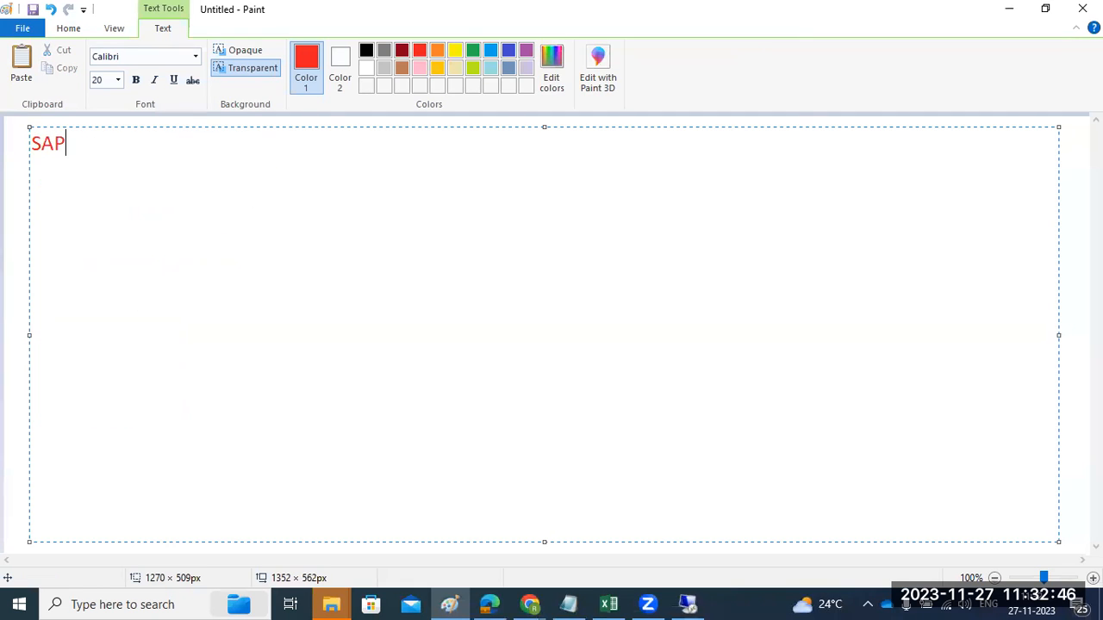
{"action": "type", "text": " PFCG- ROLE and A"}
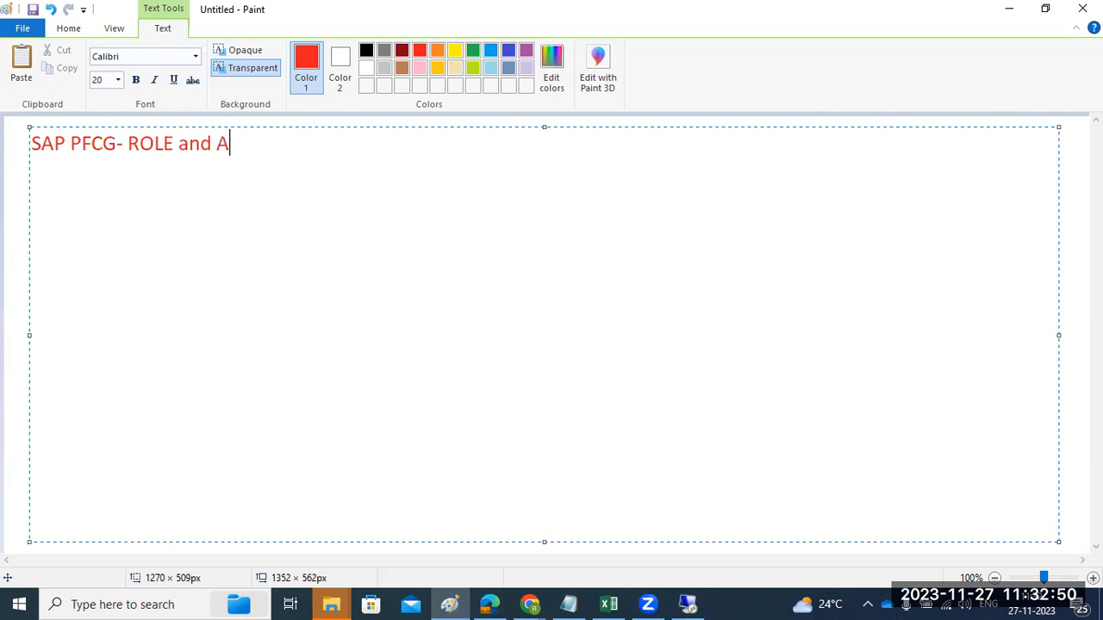
{"action": "type", "text": "UTHORIZATIO"}
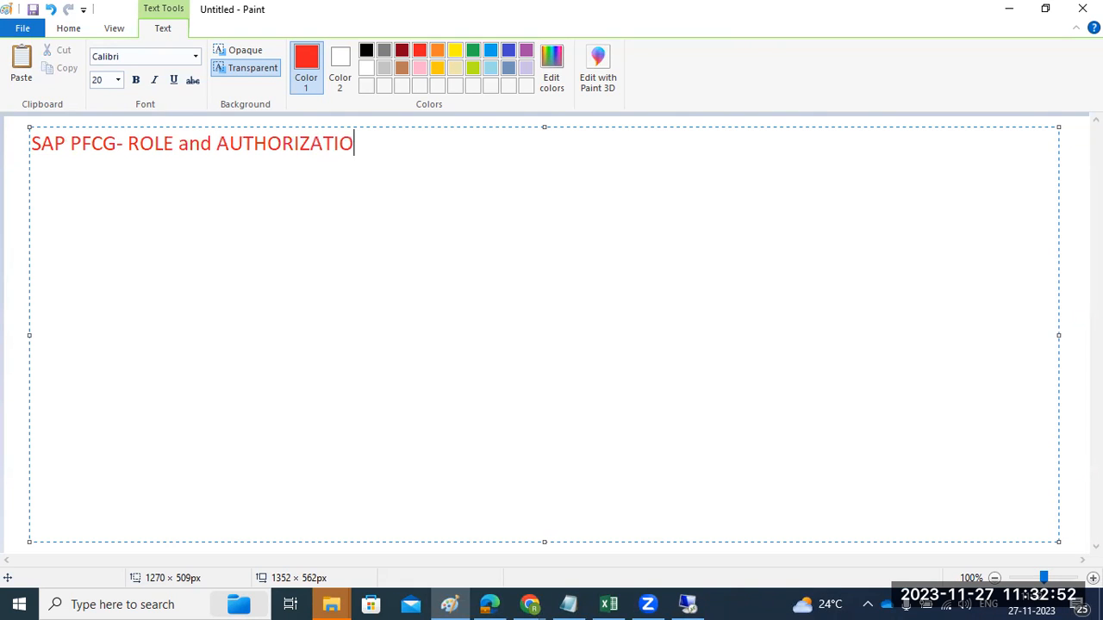
{"action": "type", "text": "N CONVE"}
{"action": "key", "text": "BackSpace"}
{"action": "key", "text": "BackSpace"}
{"action": "key", "text": "BackSpace"}
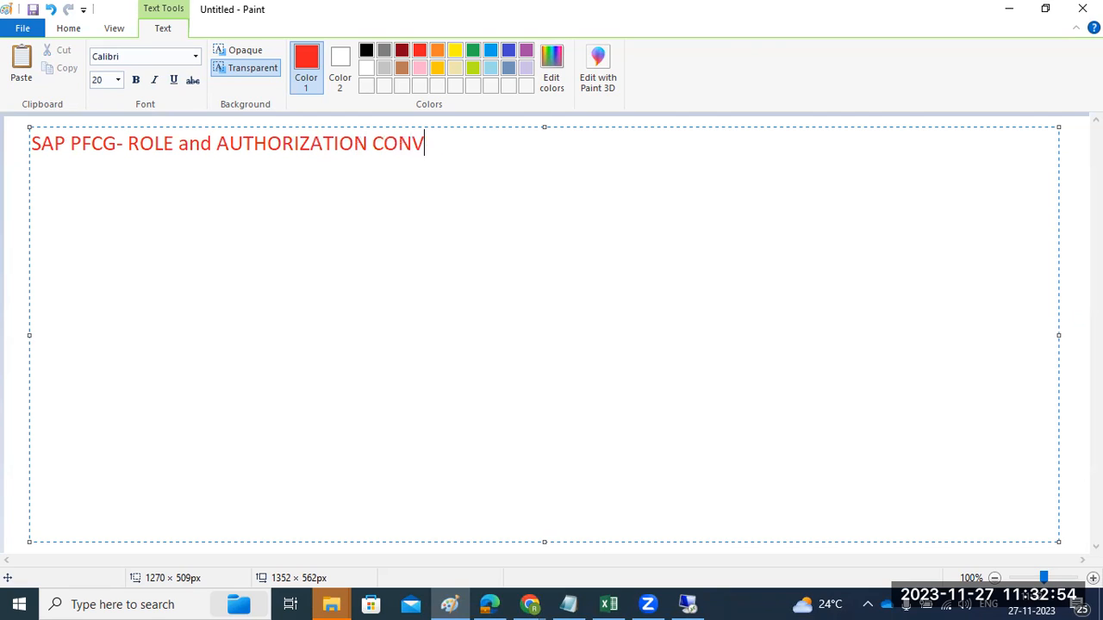
{"action": "type", "text": "NCEPT:"}
Underline the PFCG heading with a row of equals signs and start a new line below it
{"action": "key", "text": "Return"}
{"action": "type", "text": "==========================================="}
{"action": "key", "text": "Return"}
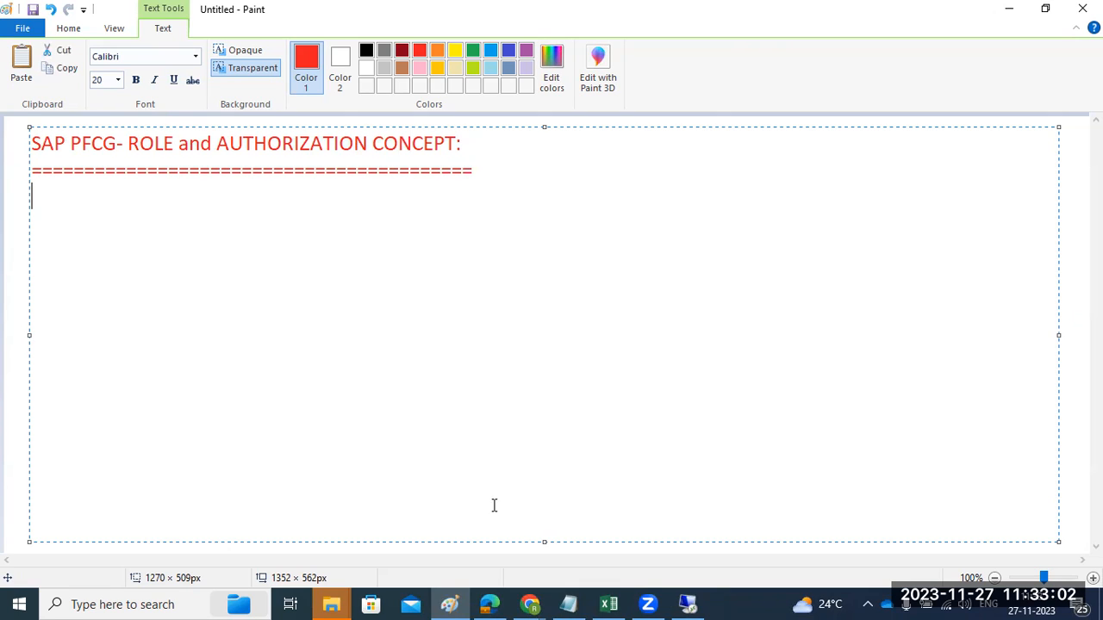
{"action": "left_click", "coordinate": [688, 604]}
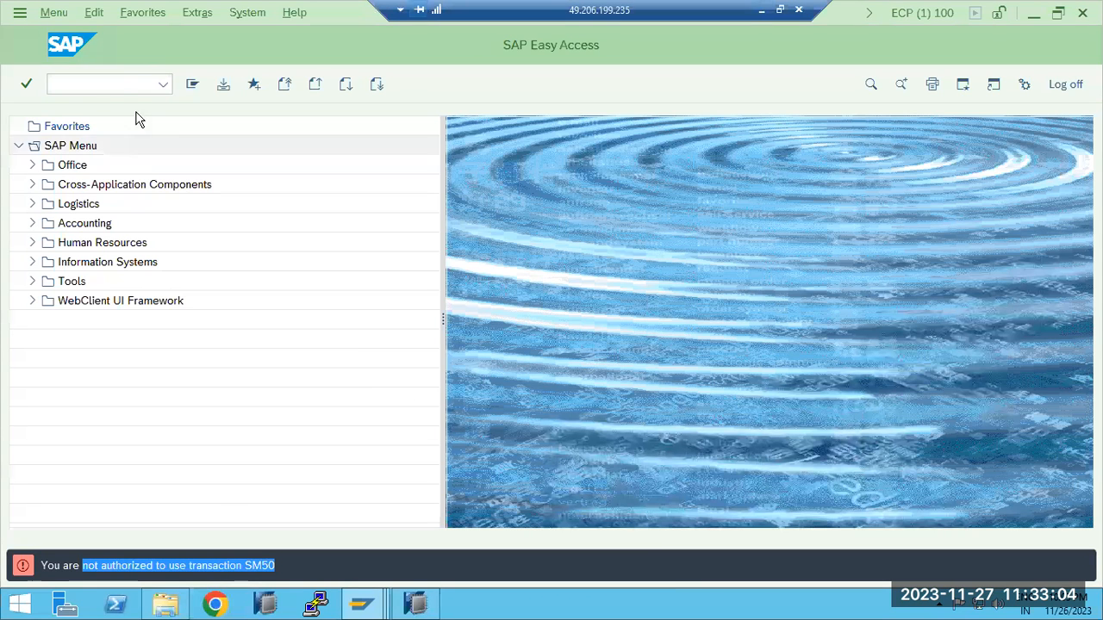
{"action": "left_click", "coordinate": [120, 84]}
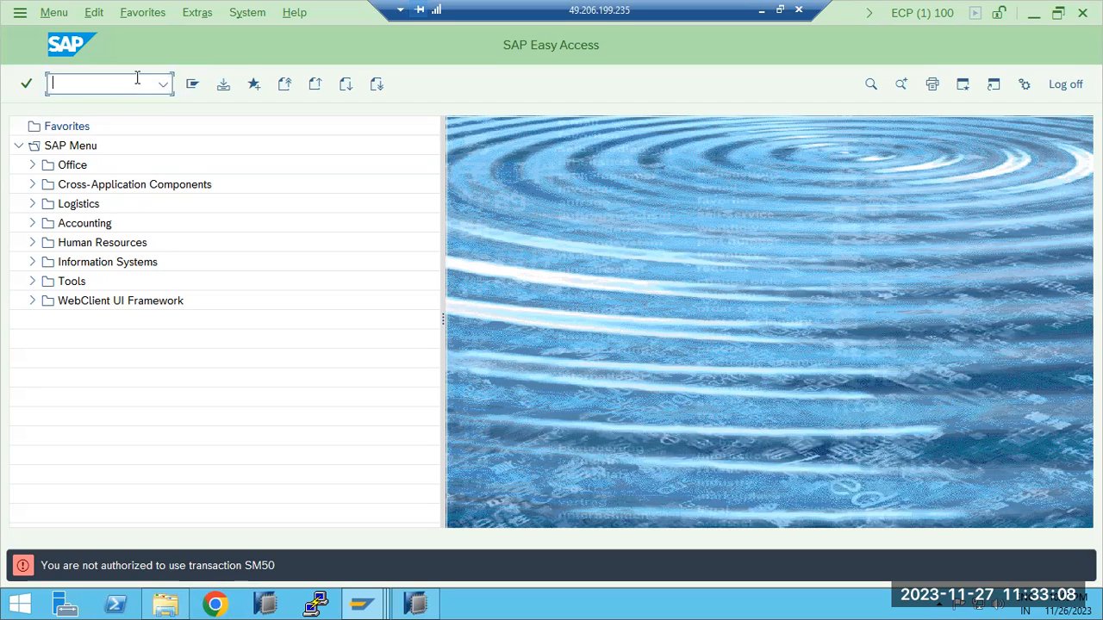
Begin a note line with "PFCG -" beneath the underlined heading in the Paint notes
{"action": "left_click", "coordinate": [762, 10]}
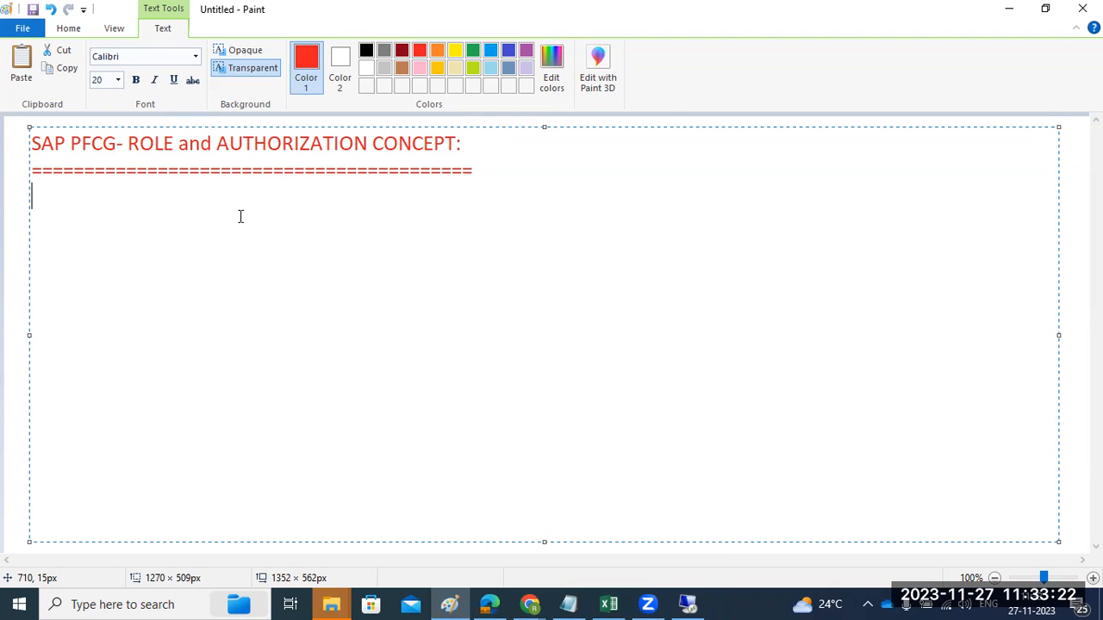
{"action": "type", "text": "PFCG -"}
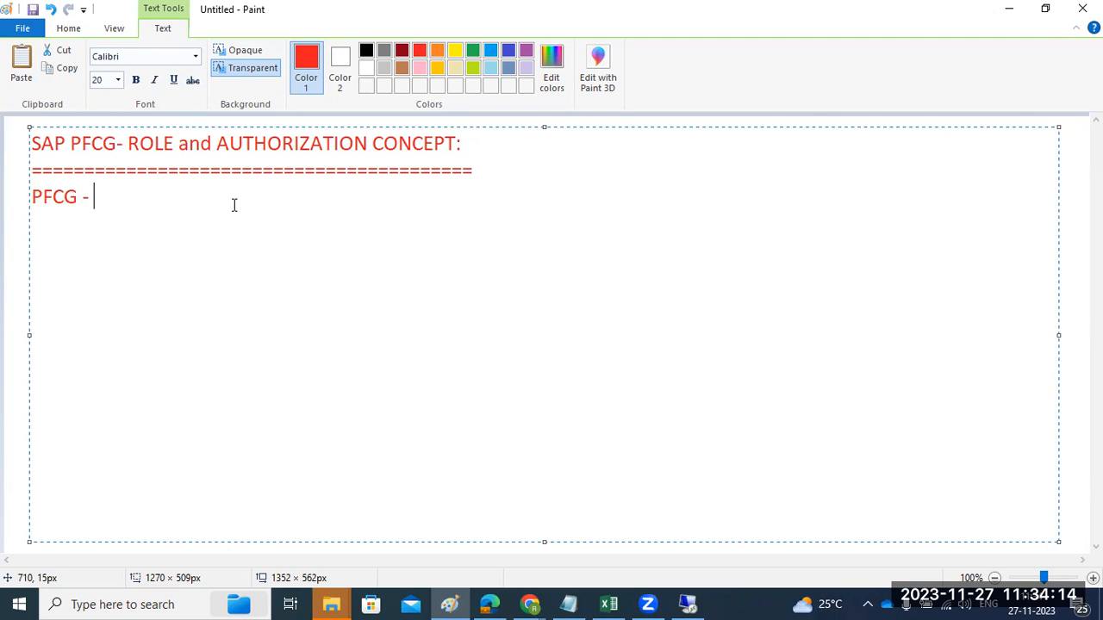
Switch to the remote SAP session and try to run transaction PFCG with the restricted user
{"action": "left_click", "coordinate": [688, 604]}
{"action": "type", "text": "pfcg"}
{"action": "key", "text": "Return"}
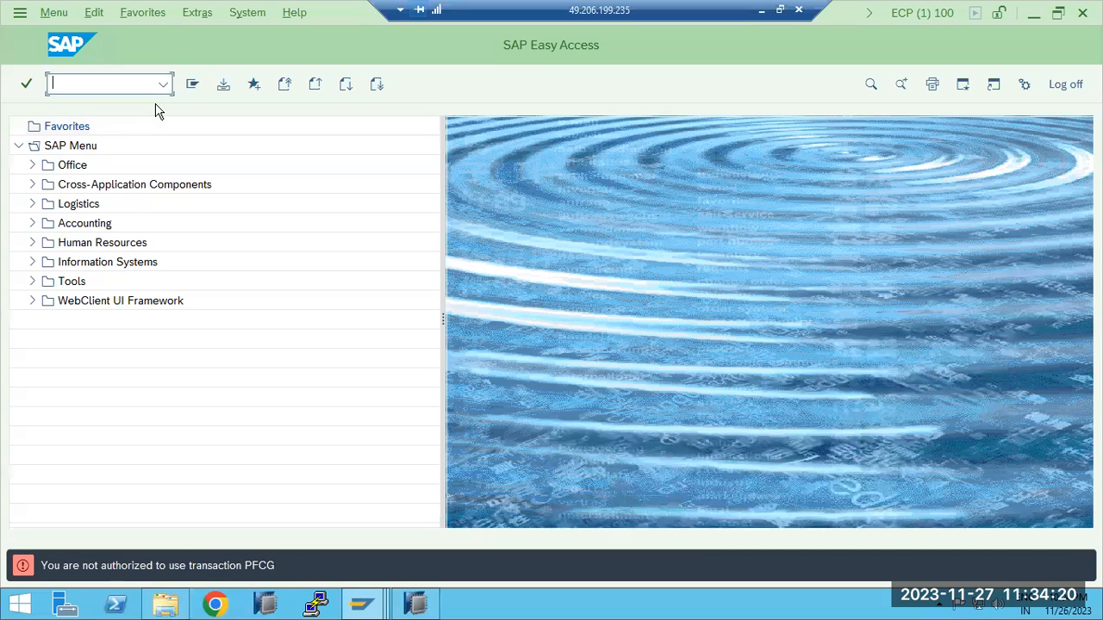
Switch to the SAP Easy Access session with the User Menu and open Role Maintenance with transaction PFCG
{"action": "mouse_move", "coordinate": [362, 605]}
{"action": "left_click", "coordinate": [345, 538]}
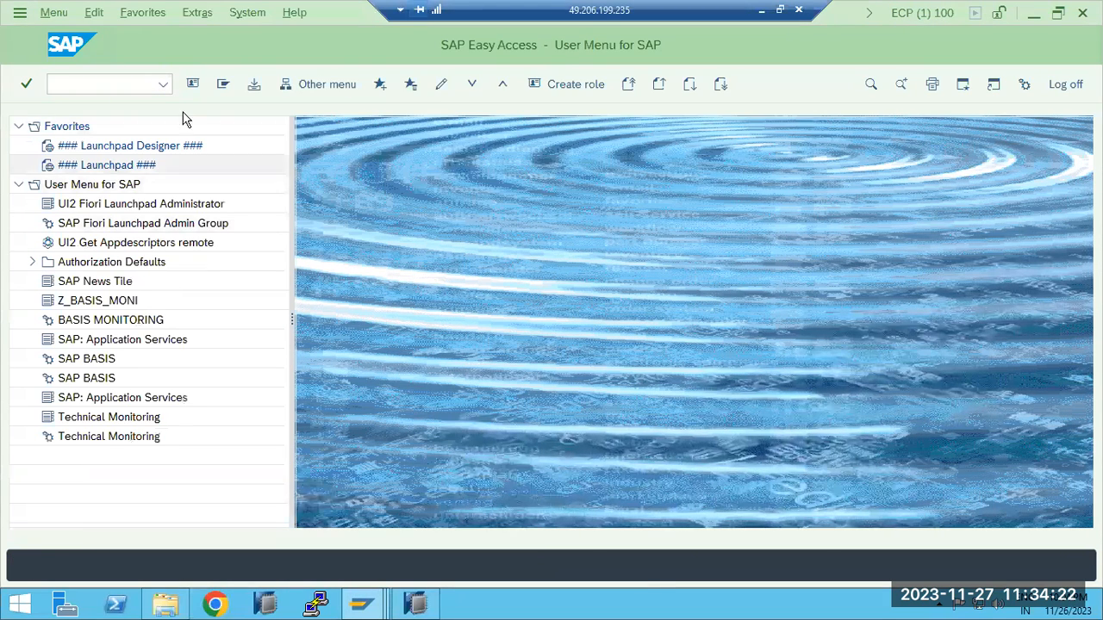
{"action": "type", "text": "pfcg"}
{"action": "key", "text": "Return"}
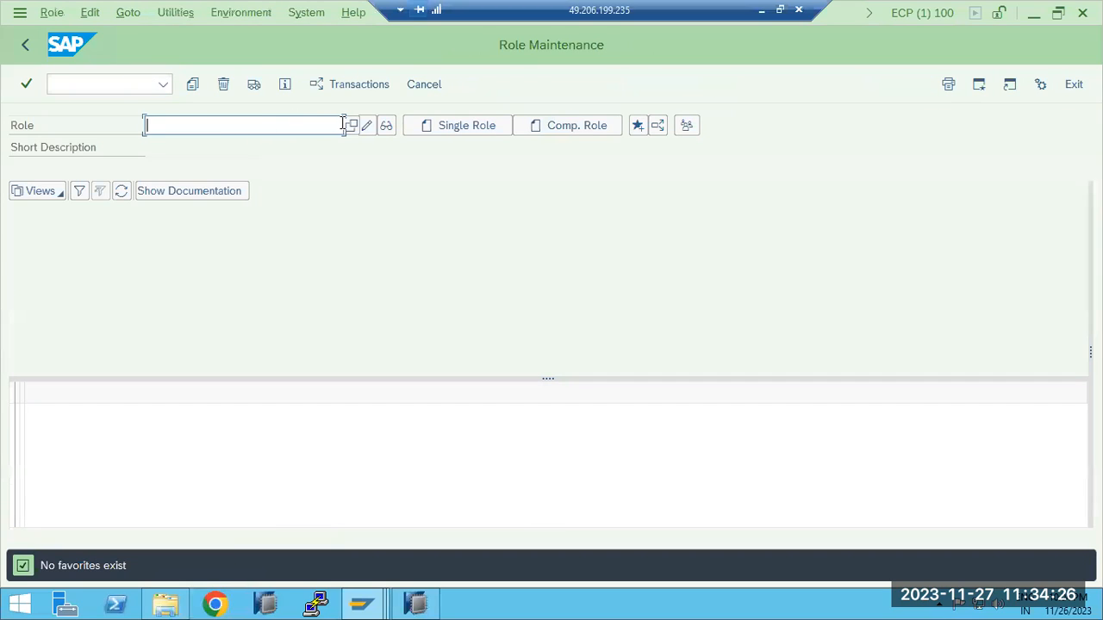
Search for single roles without a filter and look through the SAP-delivered role names and descriptions
{"action": "left_click", "coordinate": [352, 126]}
{"action": "left_click", "coordinate": [377, 177]}
{"action": "left_click_drag", "start_coordinate": [163, 22], "coordinate": [368, 65]}
{"action": "scroll", "coordinate": [413, 247], "scroll_direction": "down", "scroll_amount": 10}
{"action": "scroll", "coordinate": [405, 336], "scroll_direction": "down", "scroll_amount": 20}
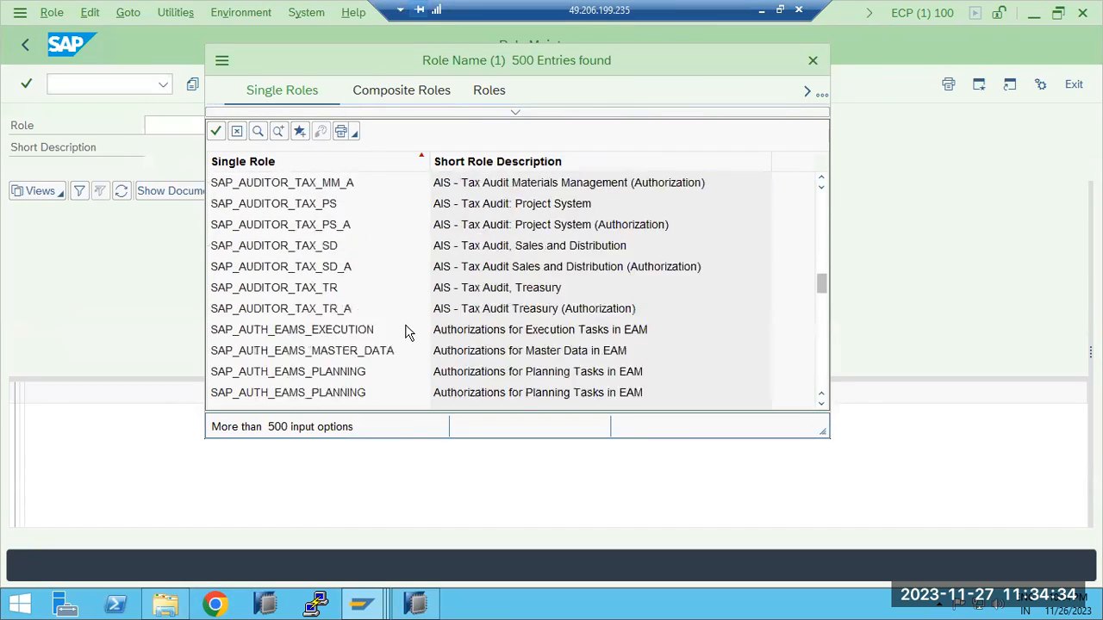
{"action": "scroll", "coordinate": [408, 333], "scroll_direction": "down", "scroll_amount": 20}
{"action": "scroll", "coordinate": [409, 332], "scroll_direction": "down", "scroll_amount": 20}
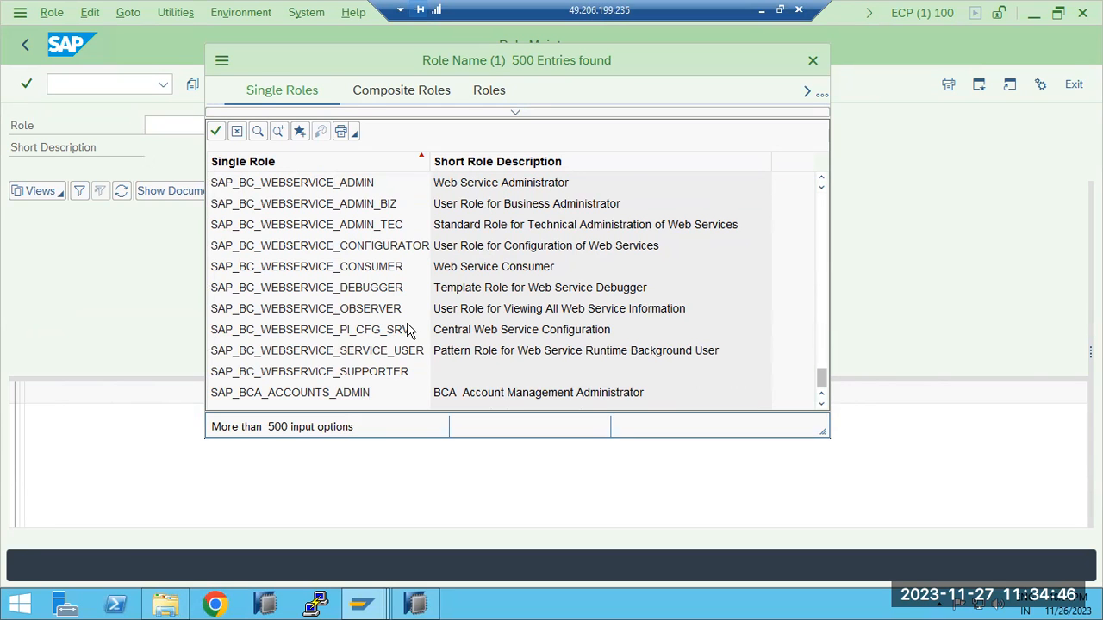
{"action": "scroll", "coordinate": [409, 329], "scroll_direction": "down", "scroll_amount": 15}
{"action": "scroll", "coordinate": [410, 329], "scroll_direction": "up", "scroll_amount": 20}
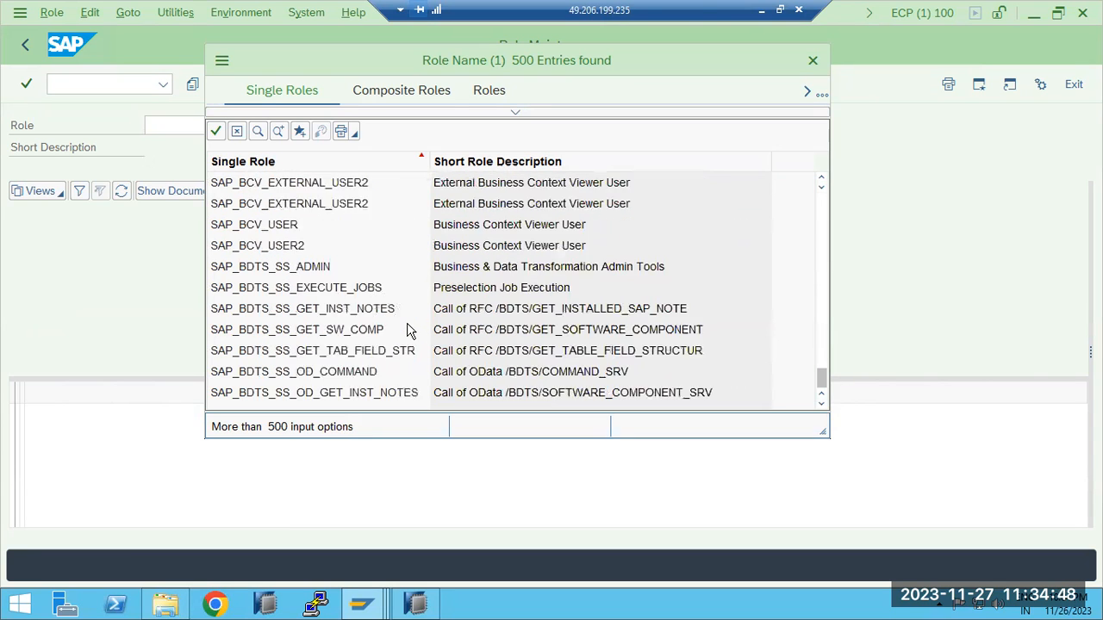
{"action": "left_click_drag", "start_coordinate": [377, 76], "coordinate": [387, 119]}
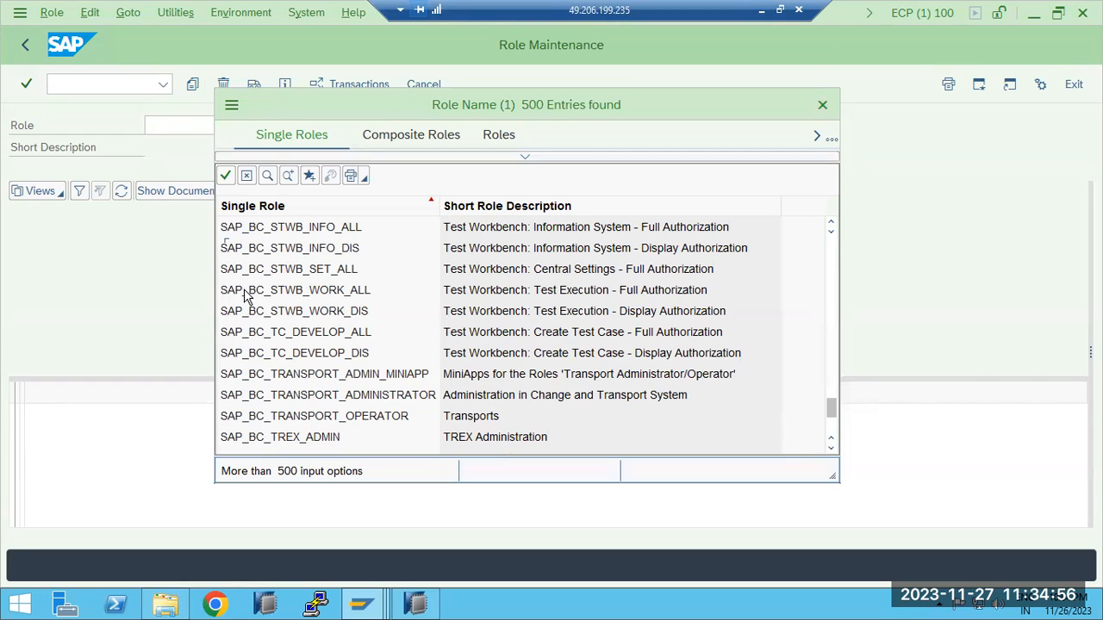
{"action": "scroll", "coordinate": [225, 293], "scroll_direction": "down", "scroll_amount": 5}
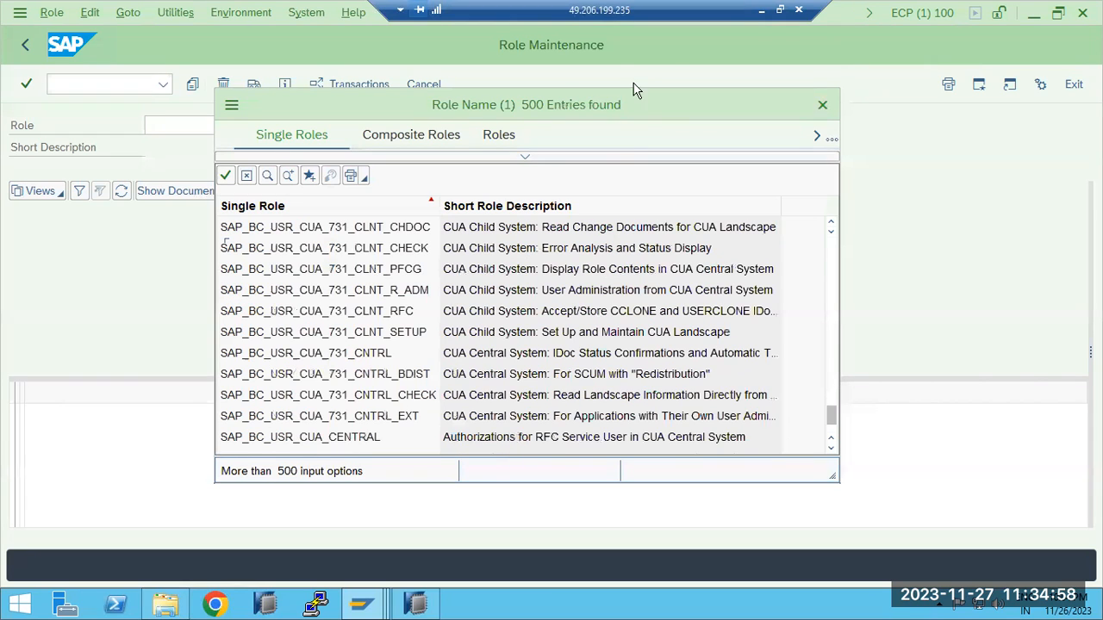
Return to the Paint notes and add the custom role prefixes "Z_ or Y_" below the PFCG line
{"action": "left_click", "coordinate": [763, 11]}
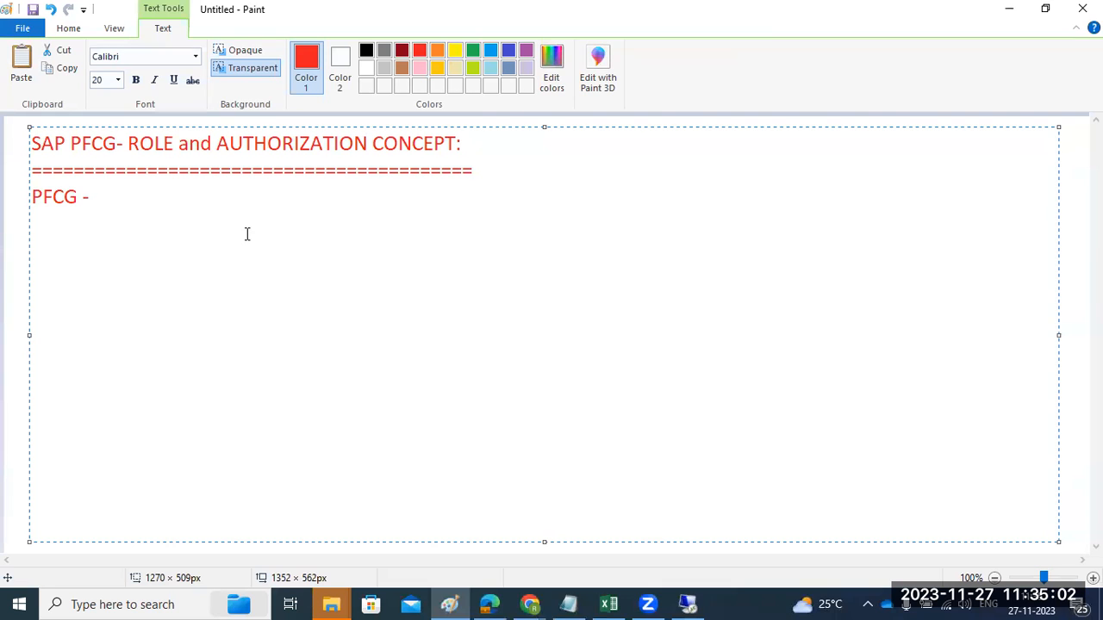
{"action": "key", "text": "Return"}
{"action": "key", "text": "Return"}
{"action": "type", "text": "Z_ or Y_"}
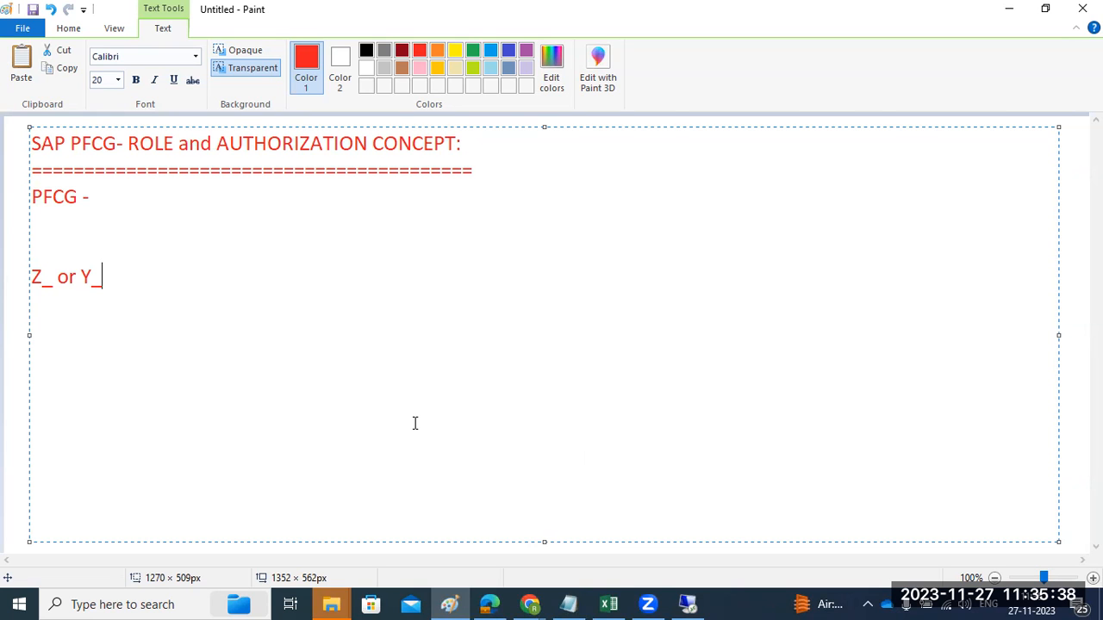
Return to SAP, close the role search results and create a single role named Z_BASIS_MONI
{"action": "left_click", "coordinate": [689, 604]}
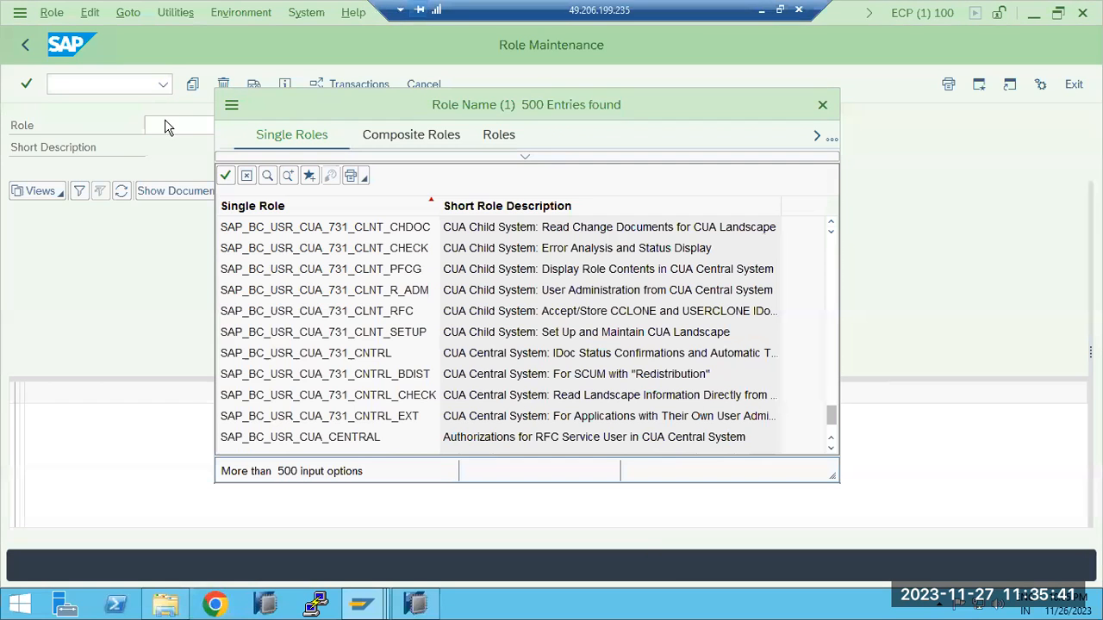
{"action": "left_click", "coordinate": [822, 105]}
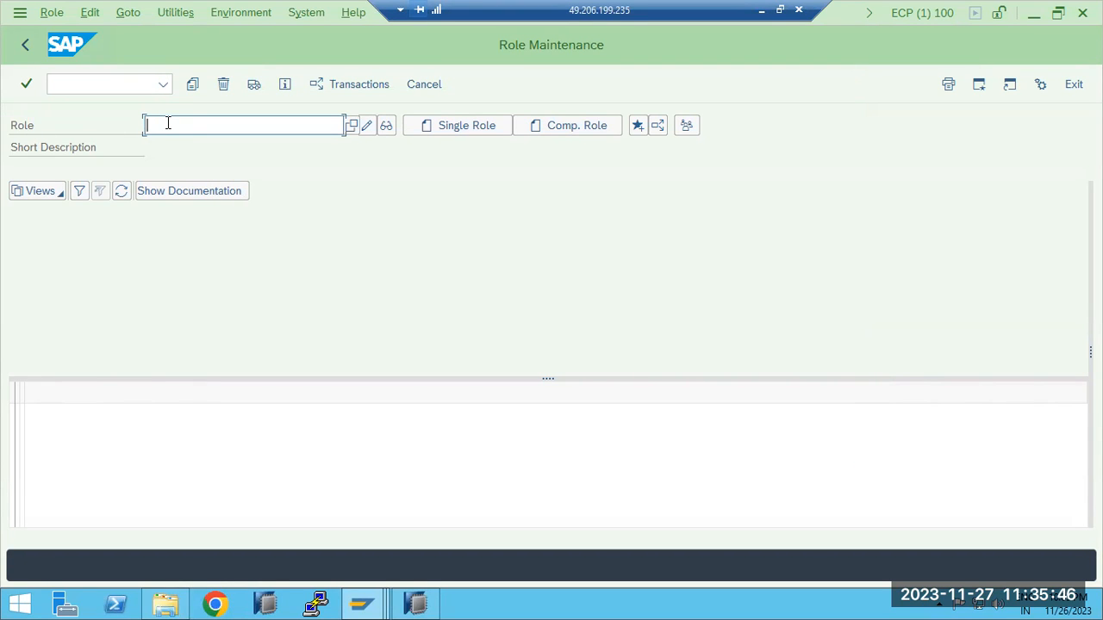
{"action": "type", "text": "Z_BASIS_MONI"}
{"action": "left_click_drag", "start_coordinate": [162, 125], "coordinate": [233, 126]}
{"action": "left_click", "coordinate": [444, 129]}
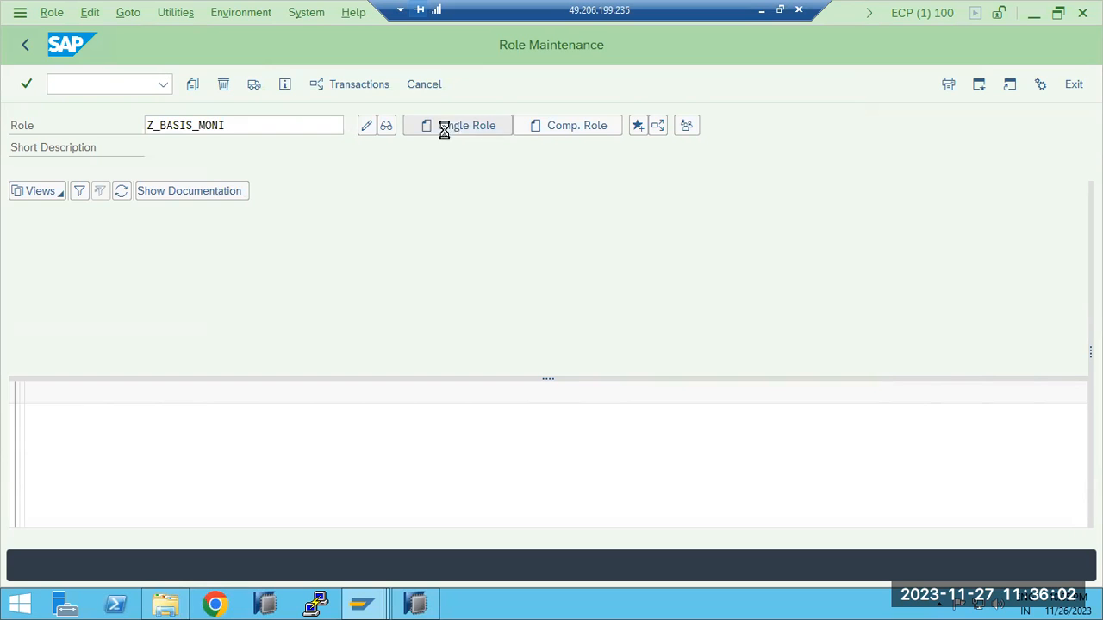
Copy the role name Z_BASIS_MONI into the description and save the role while opening its menu settings
{"action": "left_click_drag", "start_coordinate": [236, 147], "coordinate": [141, 137]}
{"action": "key", "text": "ctrl+c"}
{"action": "left_click", "coordinate": [231, 173]}
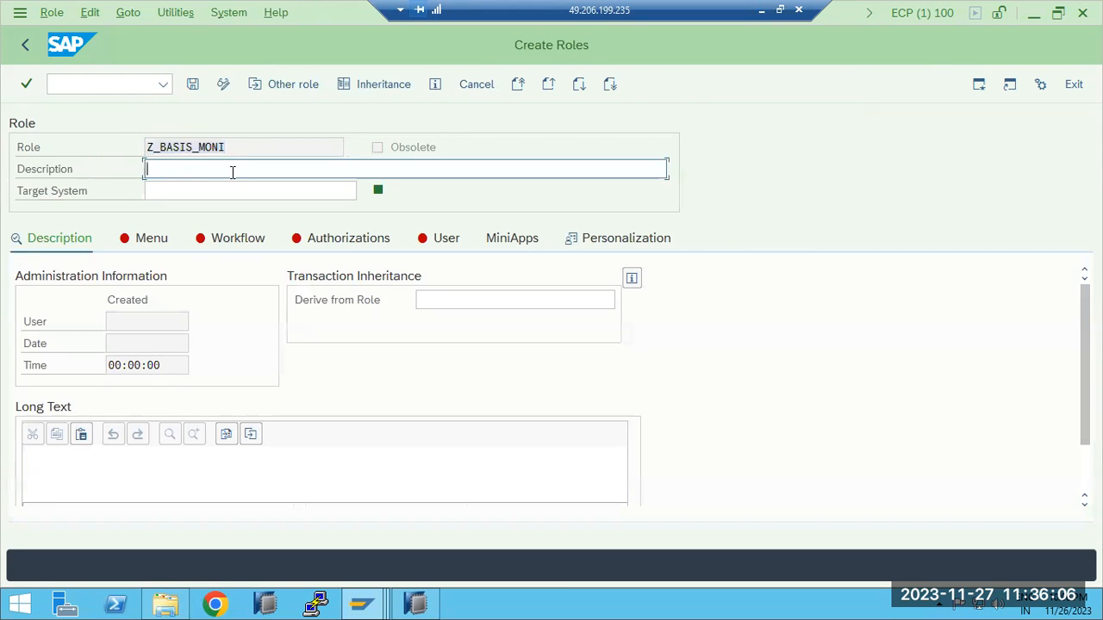
{"action": "key", "text": "ctrl+v"}
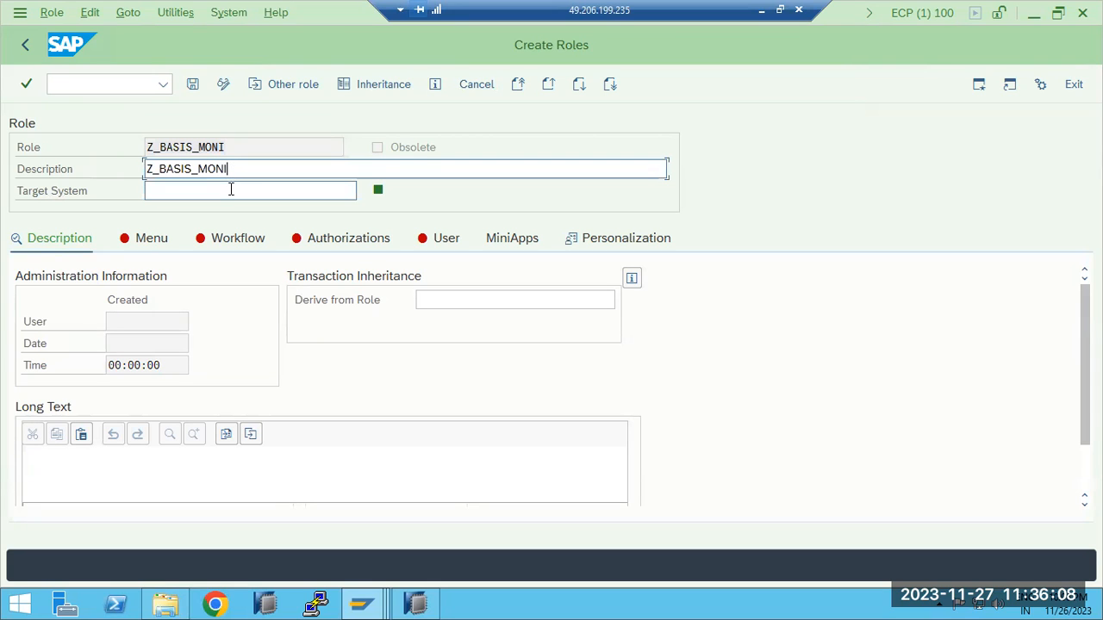
{"action": "left_click", "coordinate": [153, 240]}
{"action": "left_click", "coordinate": [667, 191]}
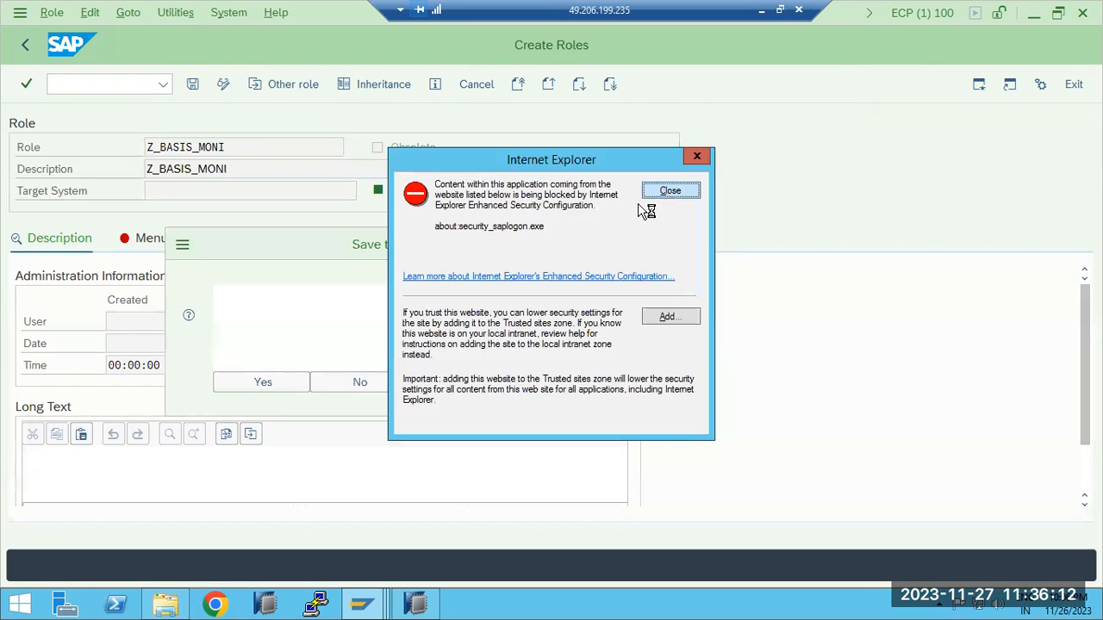
{"action": "left_click", "coordinate": [268, 383]}
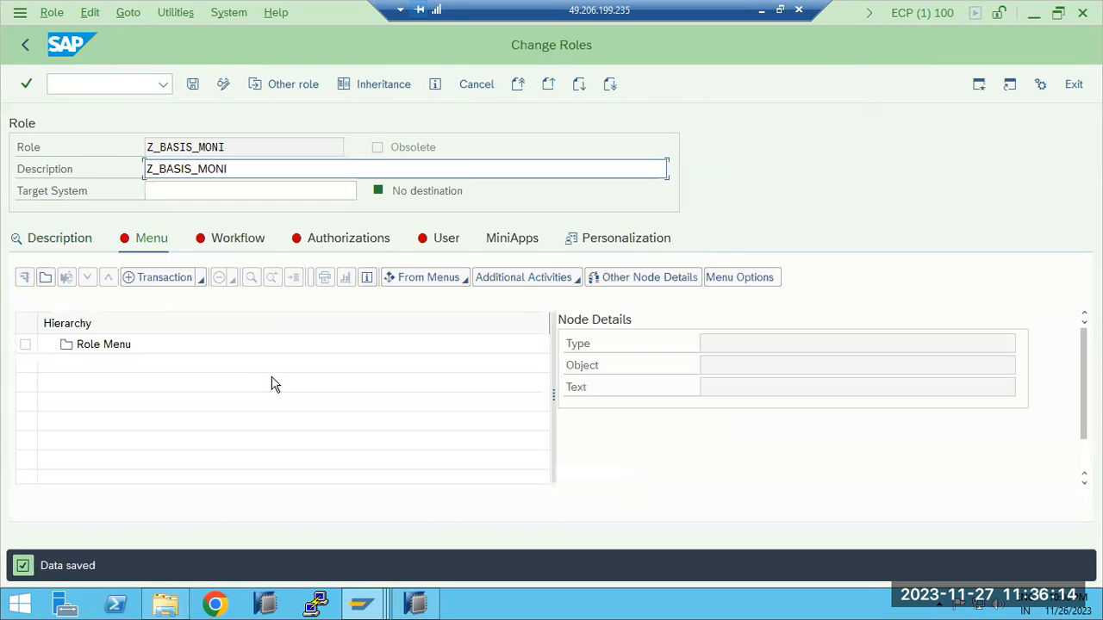
Start assigning transactions to the role menu and enter the codes SM50 and SU53
{"action": "left_click", "coordinate": [160, 280]}
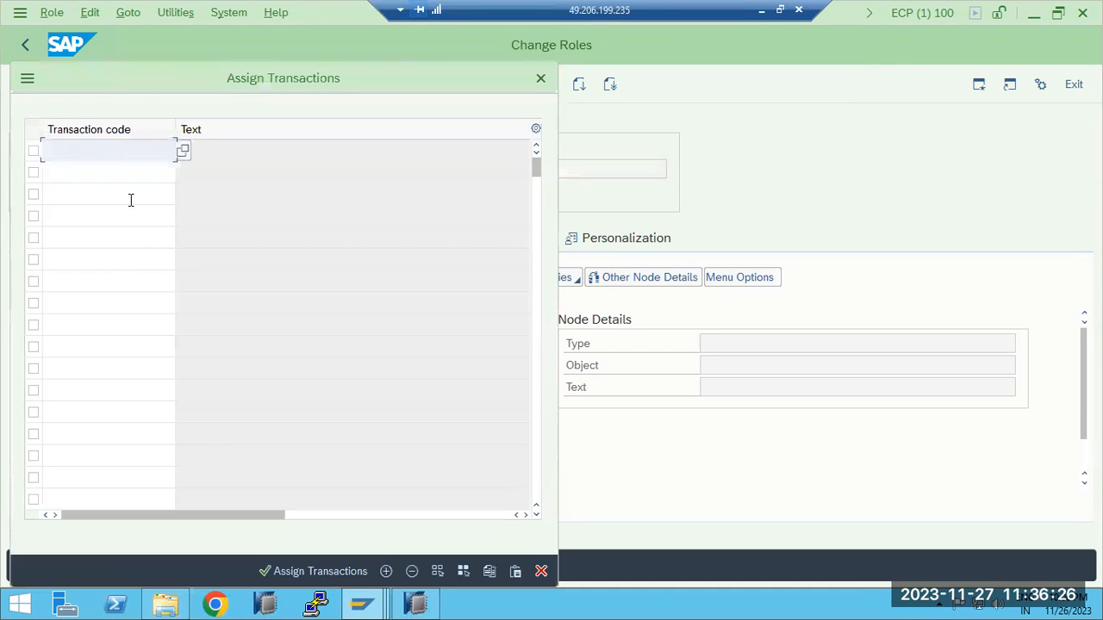
{"action": "type", "text": "Sm50"}
{"action": "key", "text": "Return"}
{"action": "left_click", "coordinate": [107, 170]}
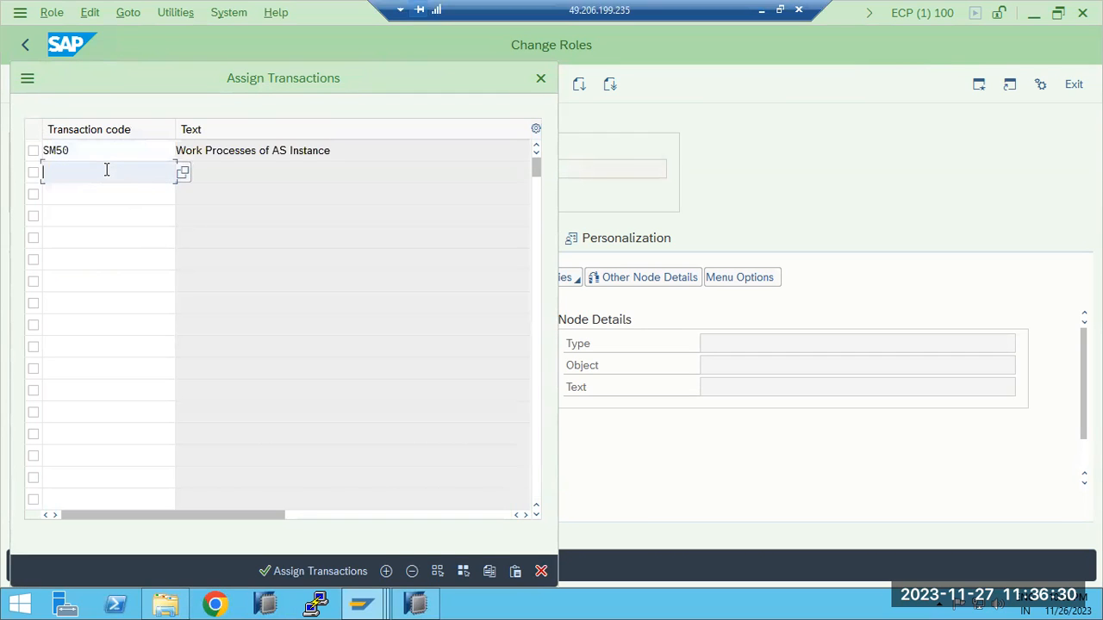
{"action": "type", "text": "S"}
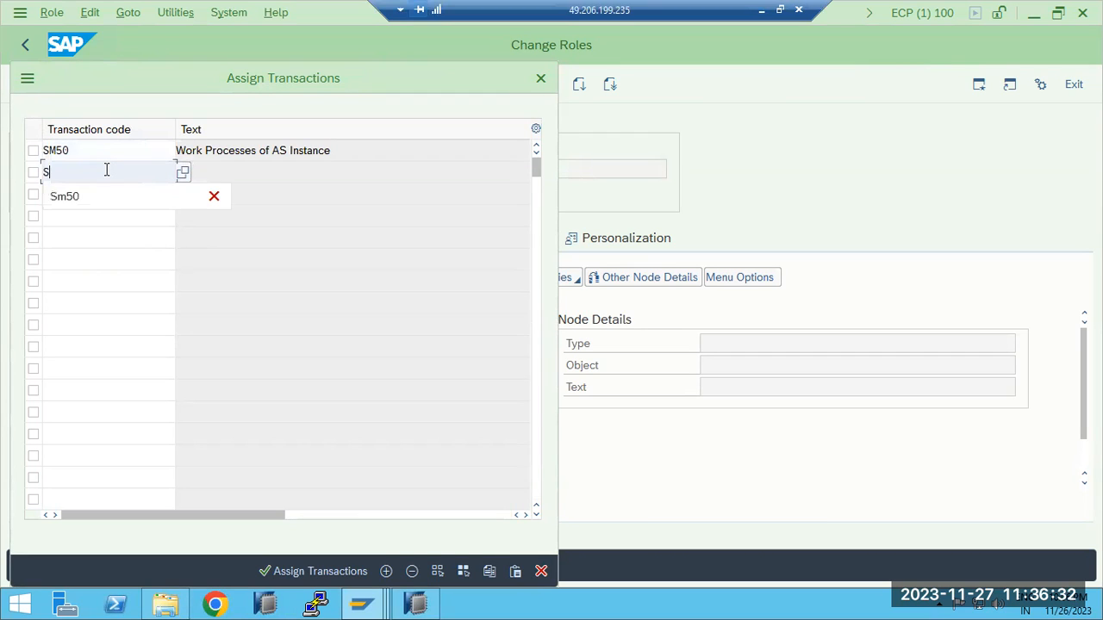
{"action": "type", "text": "u53"}
{"action": "key", "text": "Return"}
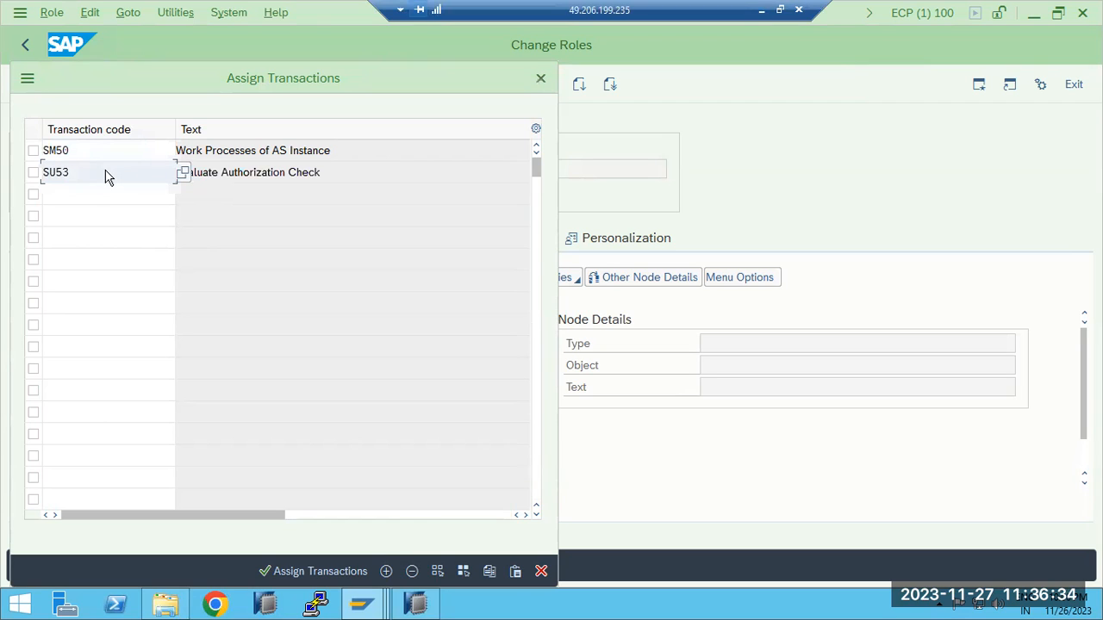
Add the transaction codes SM51 and SM66 to the list of transactions for the role
{"action": "left_click", "coordinate": [96, 189]}
{"action": "type", "text": "Sm51"}
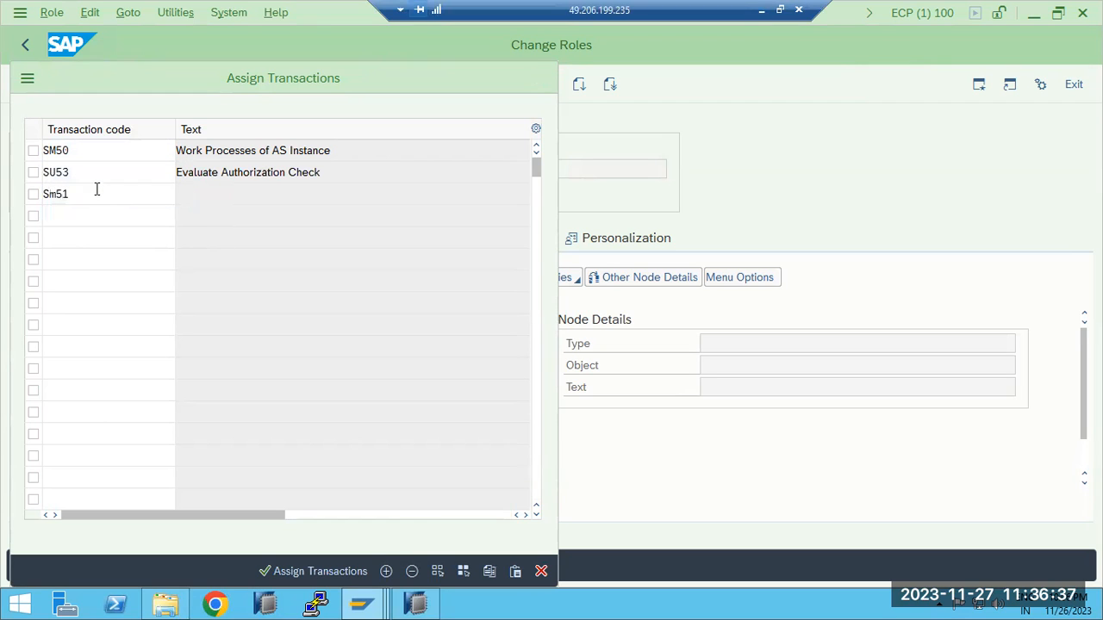
{"action": "key", "text": "Return"}
{"action": "left_click", "coordinate": [96, 217]}
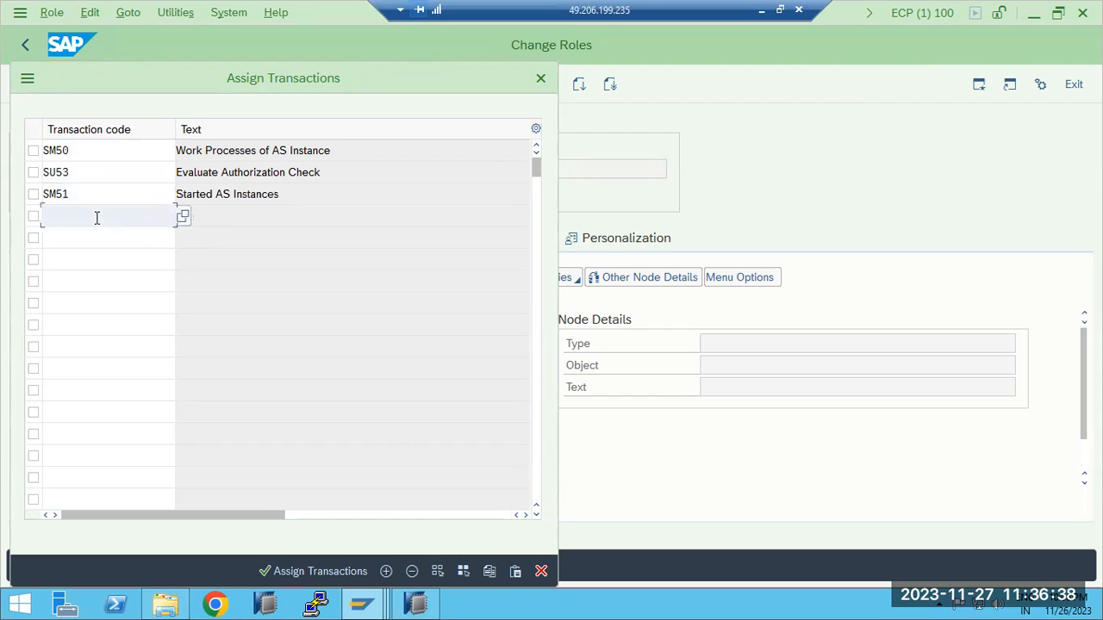
{"action": "type", "text": "Sm66"}
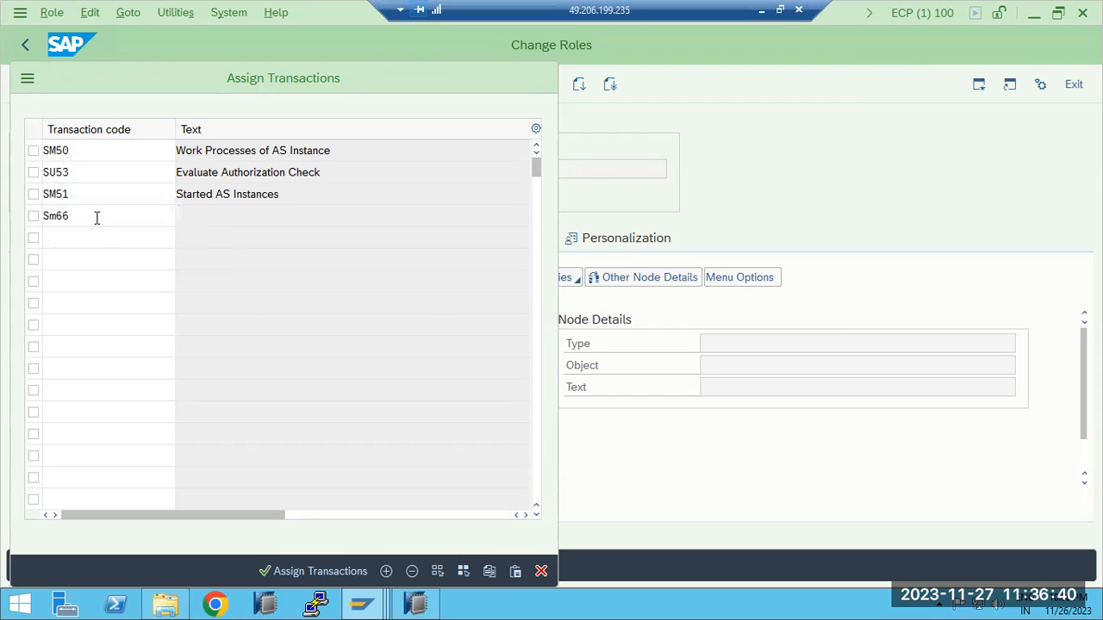
{"action": "key", "text": "Return"}
Add the transaction codes ST22 and SM21 to the list of transactions for the role
{"action": "left_click", "coordinate": [81, 244]}
{"action": "type", "text": "St22"}
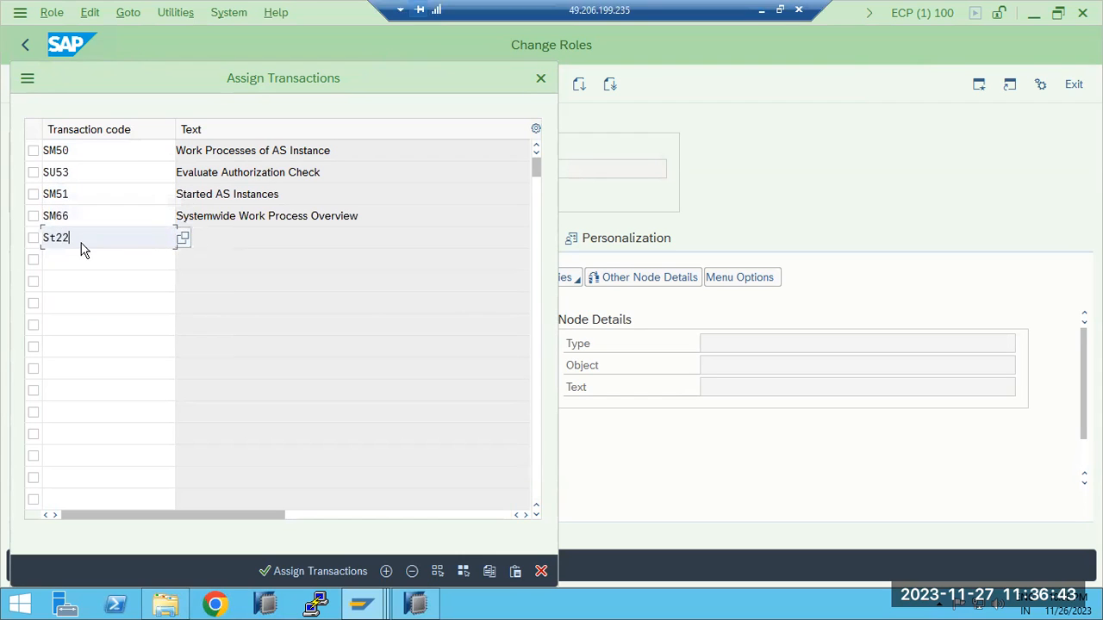
{"action": "key", "text": "Return"}
{"action": "left_click", "coordinate": [81, 258]}
{"action": "type", "text": "Sm21"}
{"action": "key", "text": "Return"}
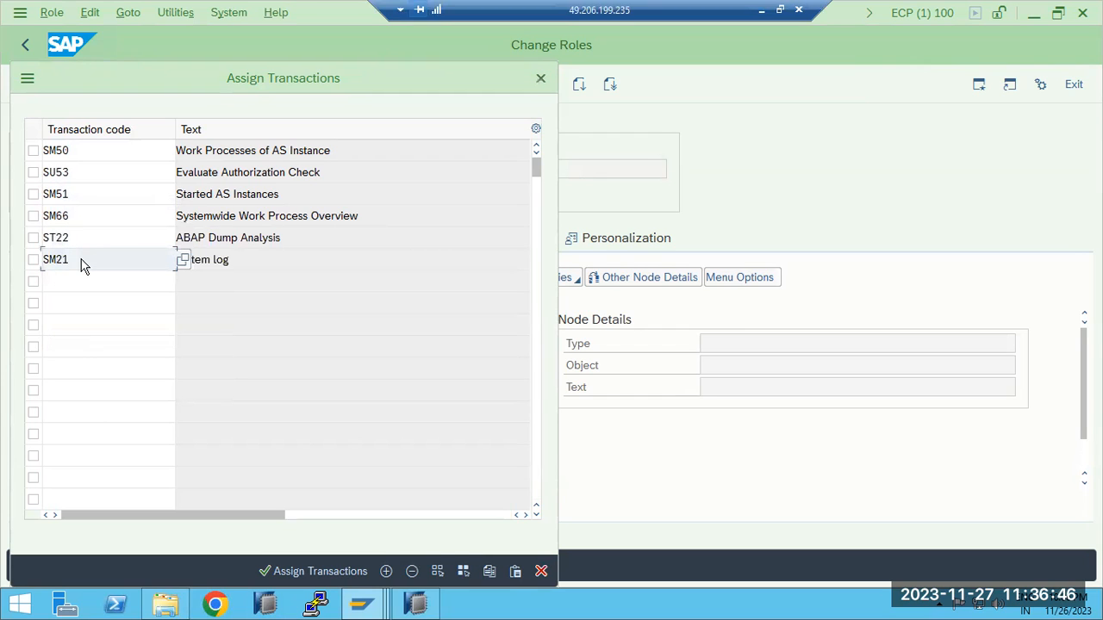
Assign the entered transactions to the role menu and save the role
{"action": "left_click", "coordinate": [85, 285]}
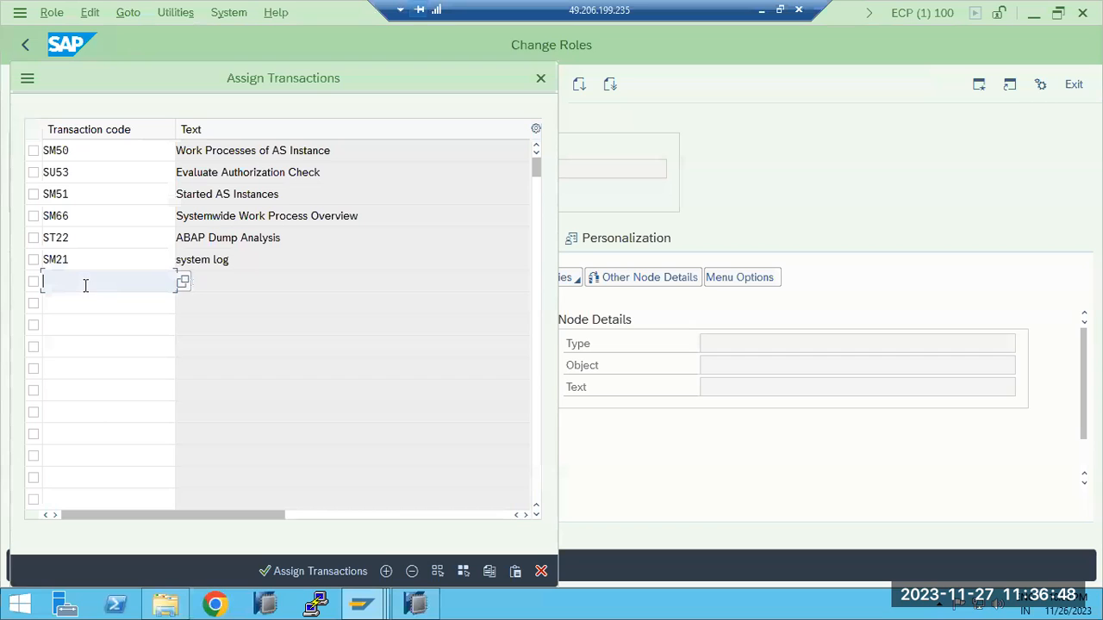
{"action": "left_click", "coordinate": [303, 574]}
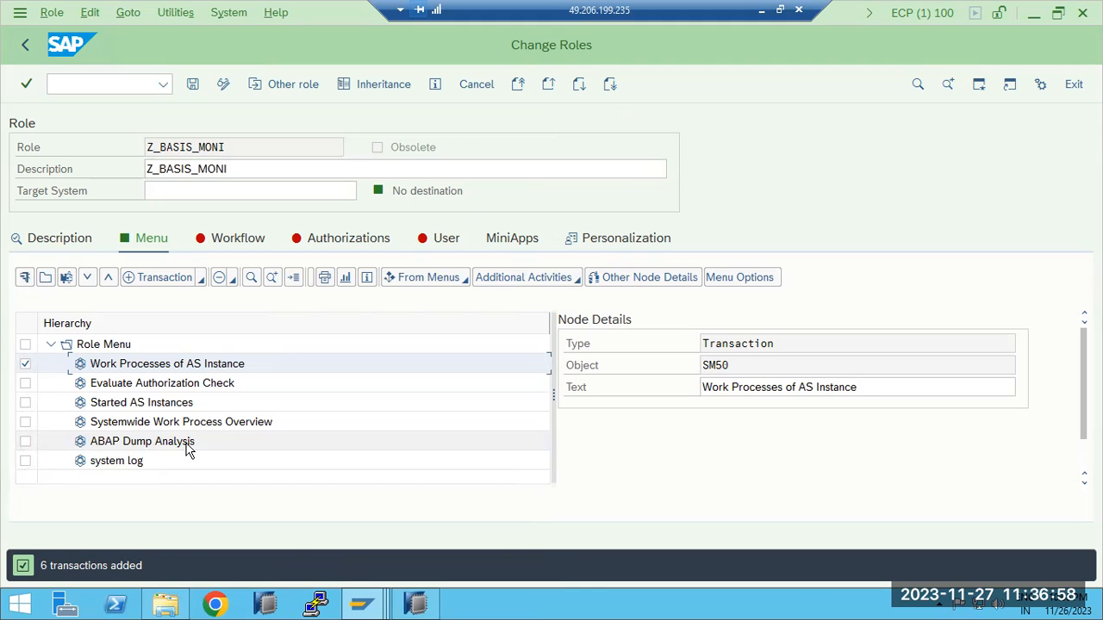
{"action": "left_click", "coordinate": [192, 86]}
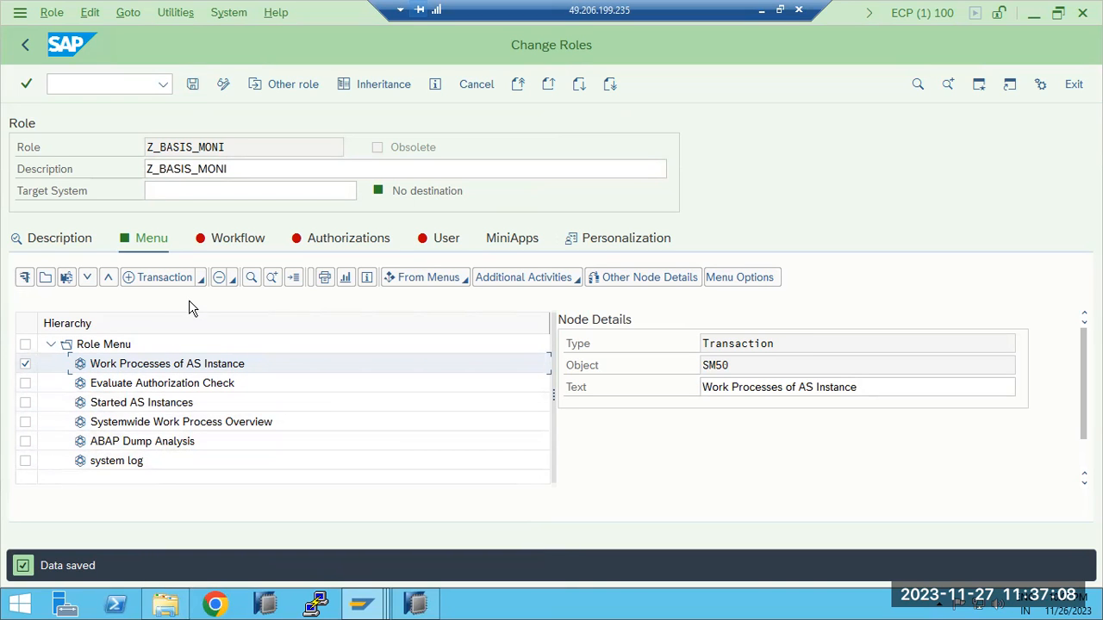
View the role's workflow tasks and save the role again
{"action": "left_click", "coordinate": [222, 248]}
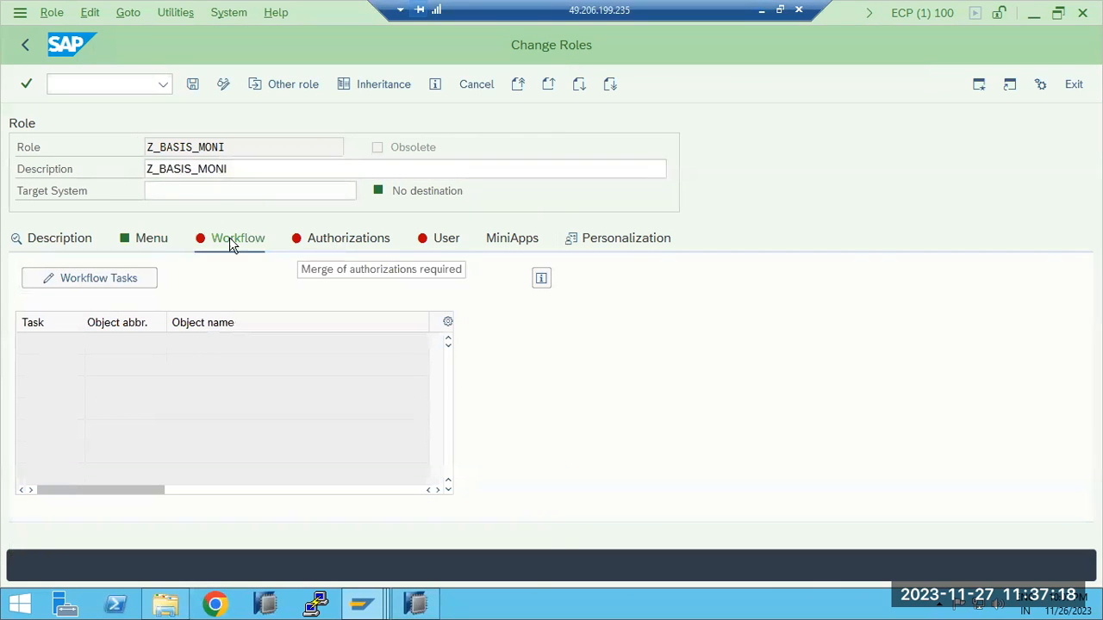
{"action": "left_click", "coordinate": [192, 85]}
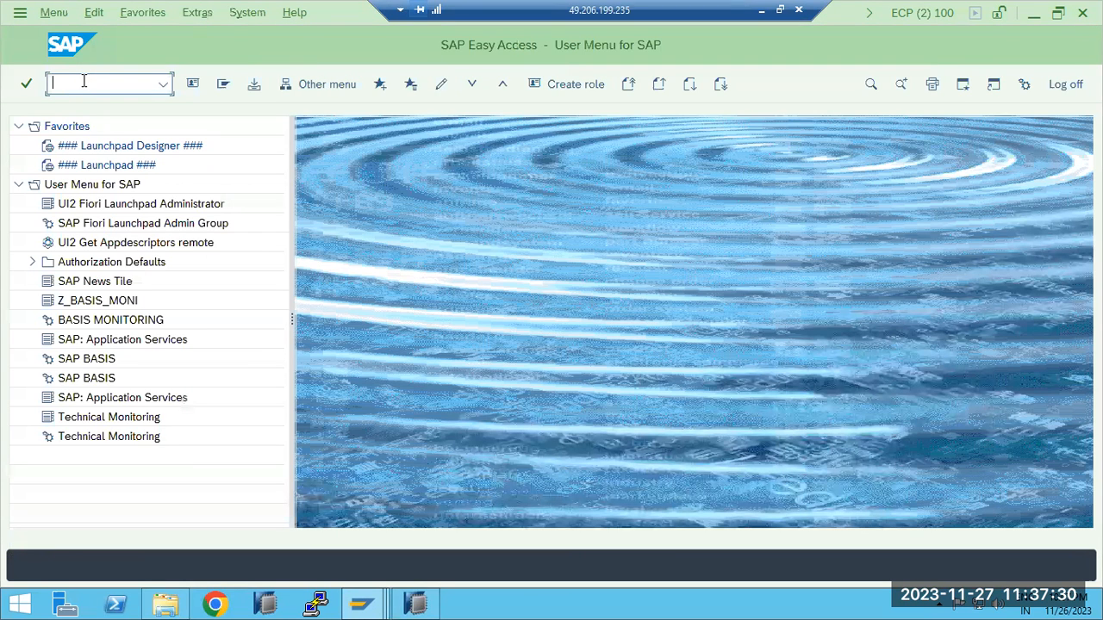
In a second SAP session, run transaction SU01 and open the prefilled user for editing
{"action": "type", "text": "su01"}
{"action": "key", "text": "Return"}
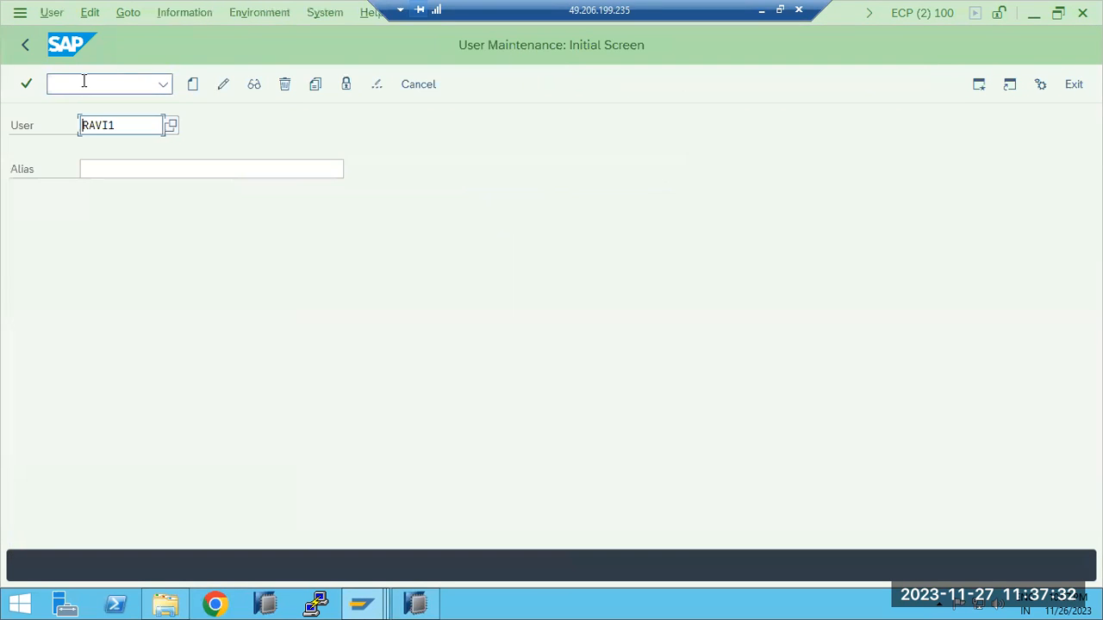
{"action": "left_click", "coordinate": [222, 83]}
In the user's role assignments, search for single roles matching Z_BASIS*
{"action": "left_click", "coordinate": [527, 194]}
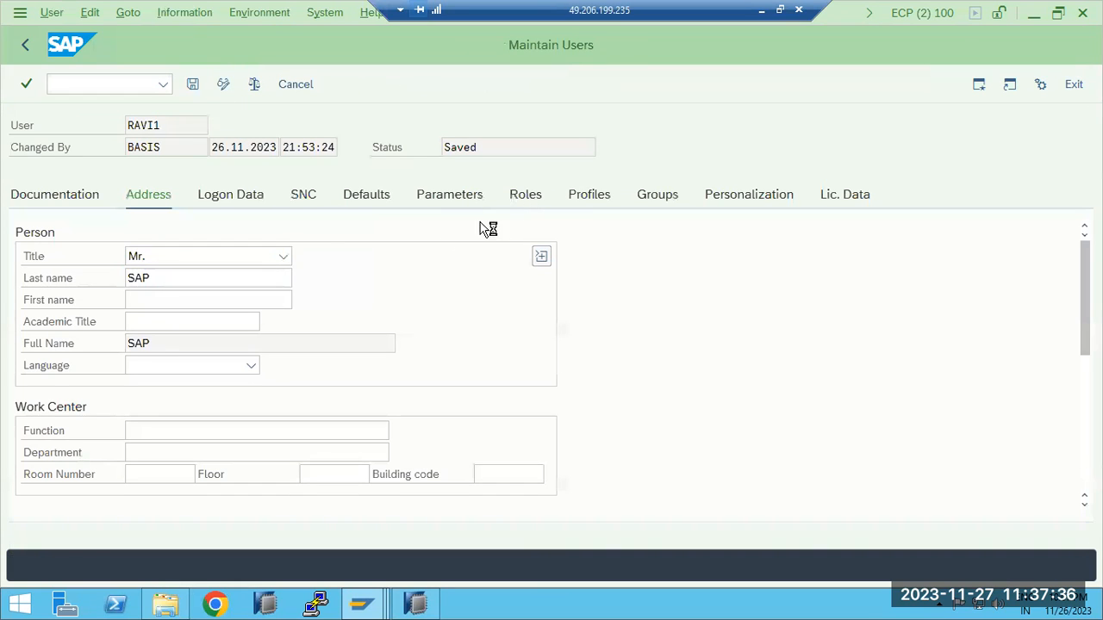
{"action": "left_click", "coordinate": [131, 332]}
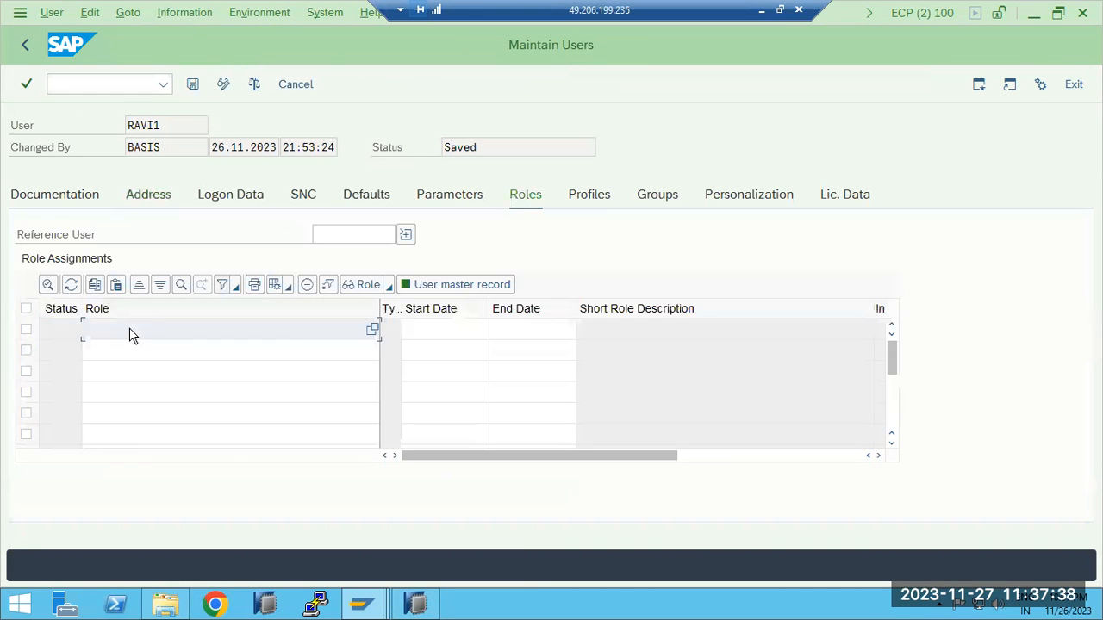
{"action": "left_click", "coordinate": [371, 330]}
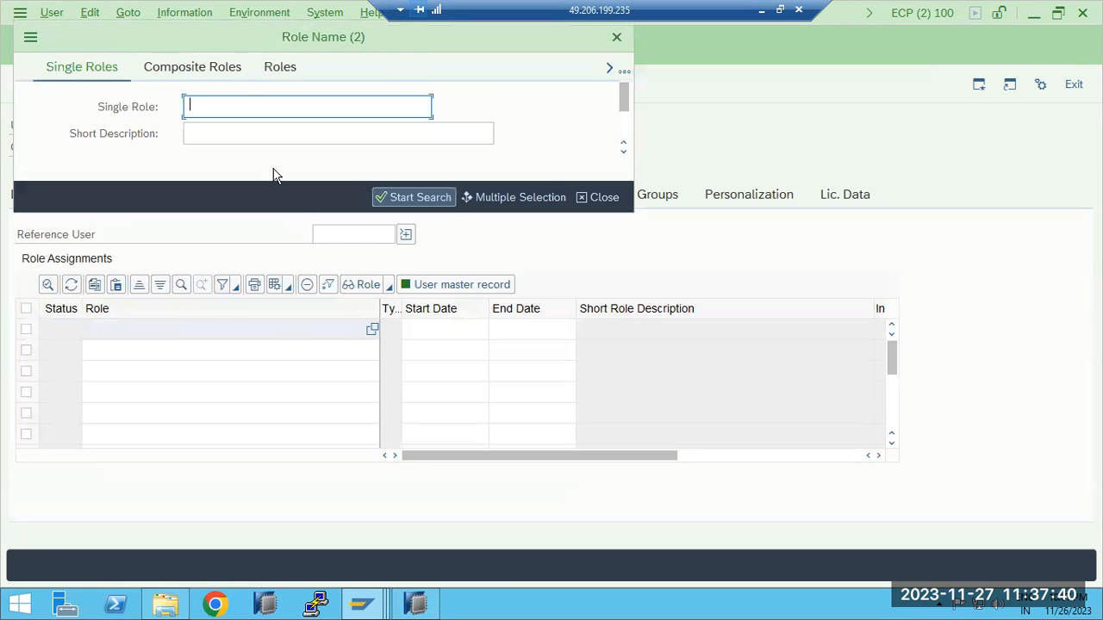
{"action": "type", "text": "Z_BASIS*"}
{"action": "key", "text": "Return"}
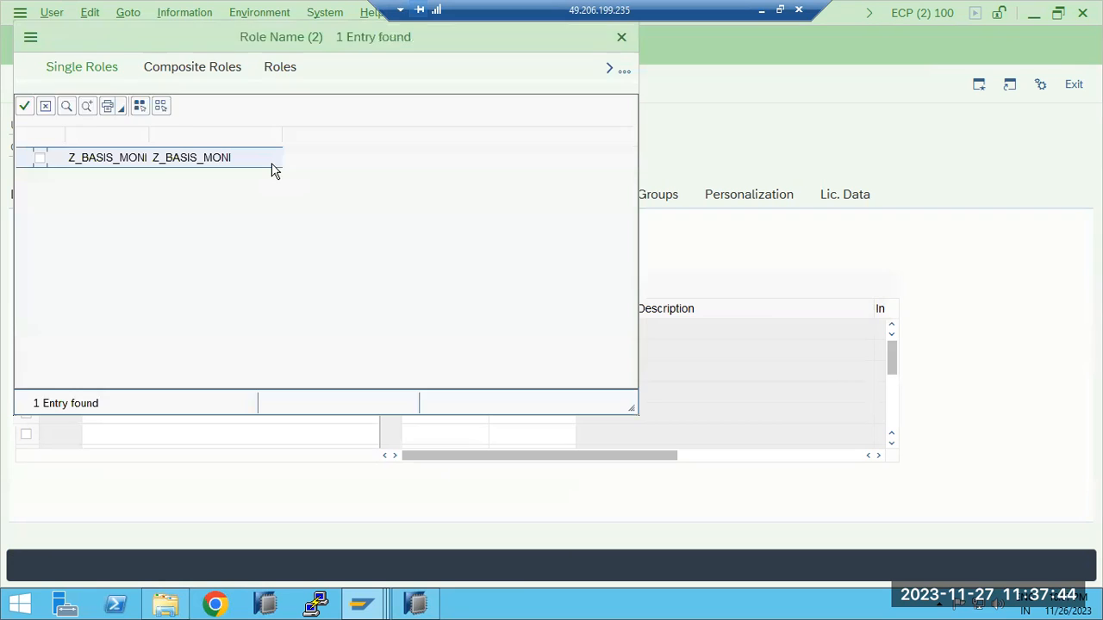
Assign the single role Z_BASIS_MONI to the user and save the user record
{"action": "left_click", "coordinate": [127, 163]}
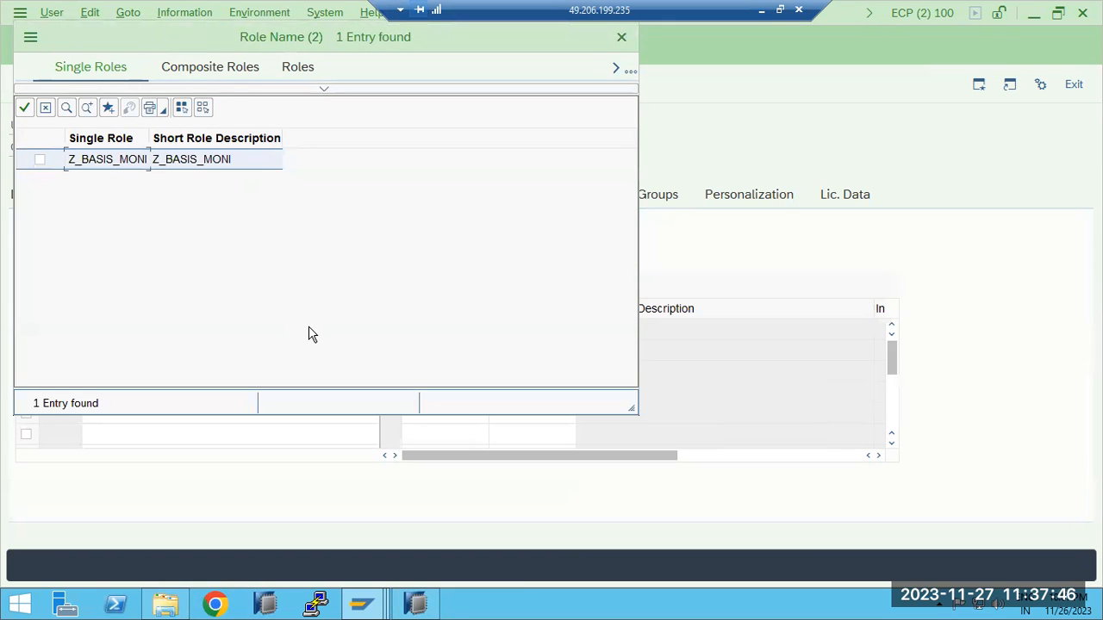
{"action": "left_click", "coordinate": [42, 160]}
{"action": "left_click", "coordinate": [24, 107]}
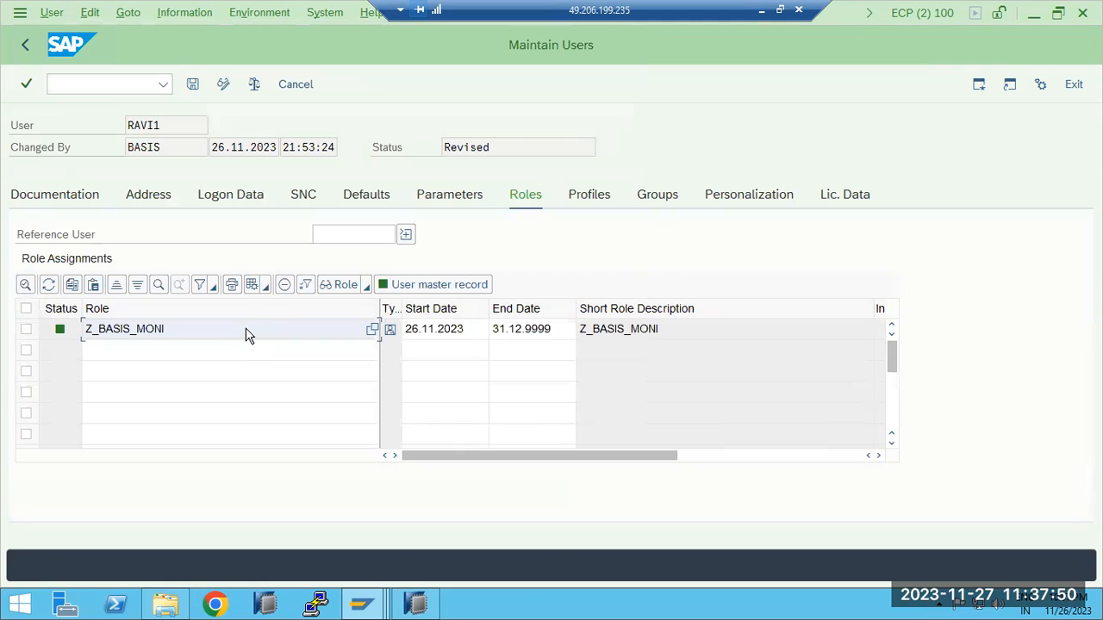
{"action": "left_click", "coordinate": [193, 84]}
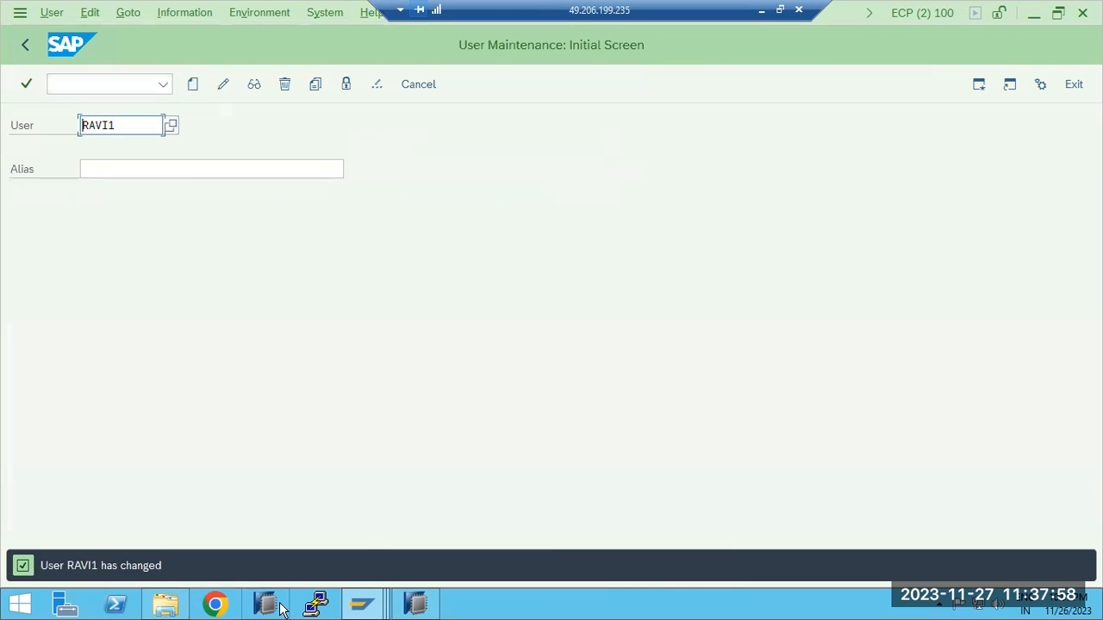
Switch to the test user's SAP Easy Access session and try to run transaction SM50
{"action": "mouse_move", "coordinate": [362, 603]}
{"action": "left_click", "coordinate": [413, 520]}
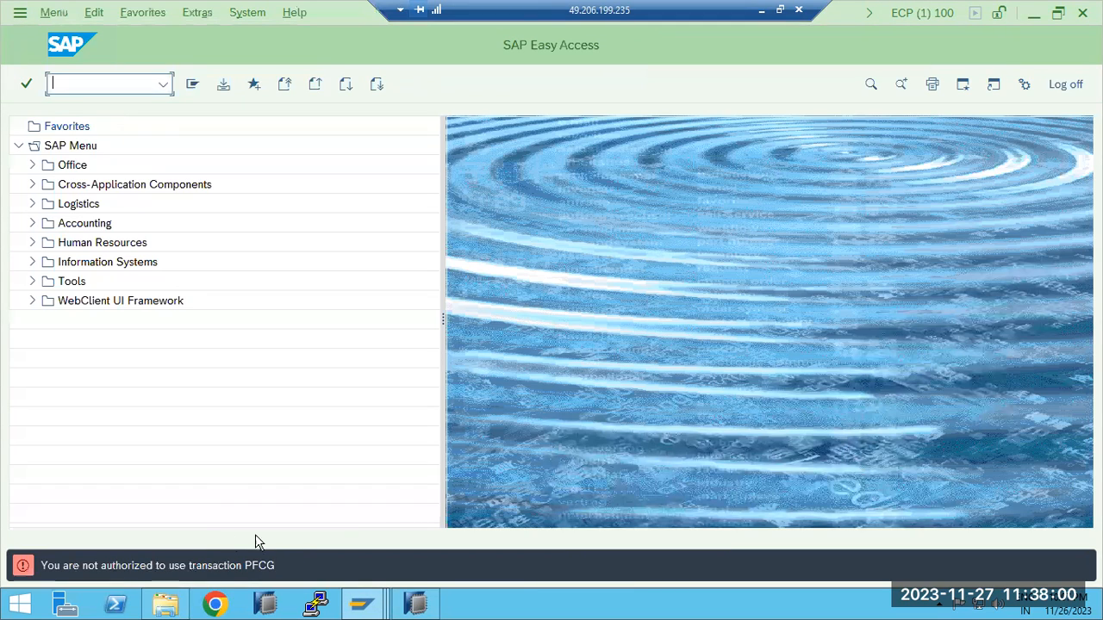
{"action": "left_click", "coordinate": [163, 83]}
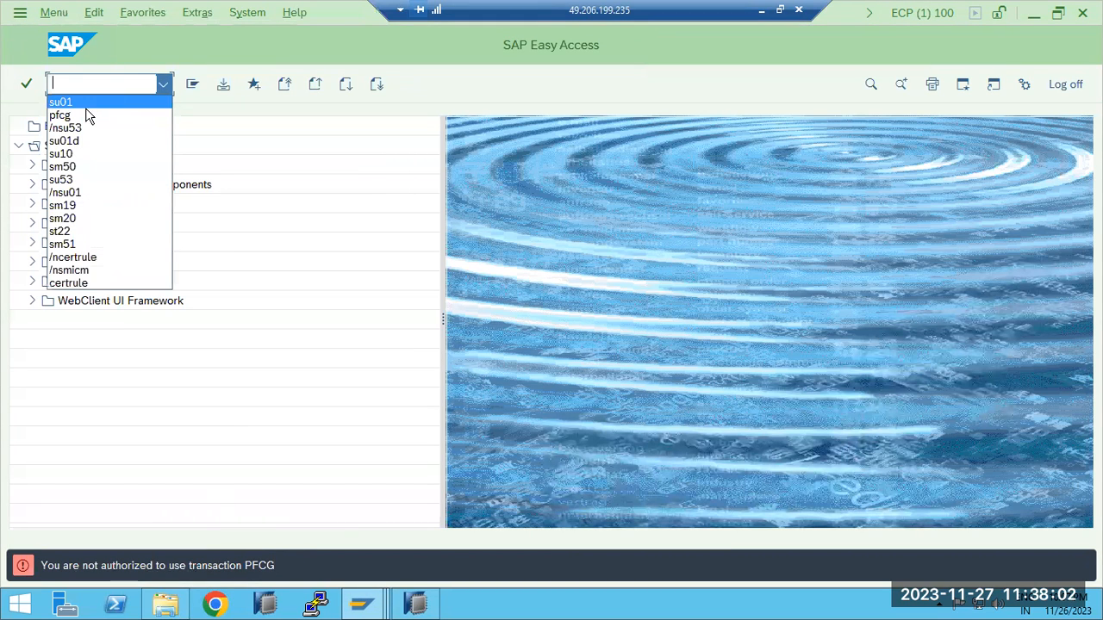
{"action": "left_click", "coordinate": [64, 168]}
{"action": "key", "text": "Return"}
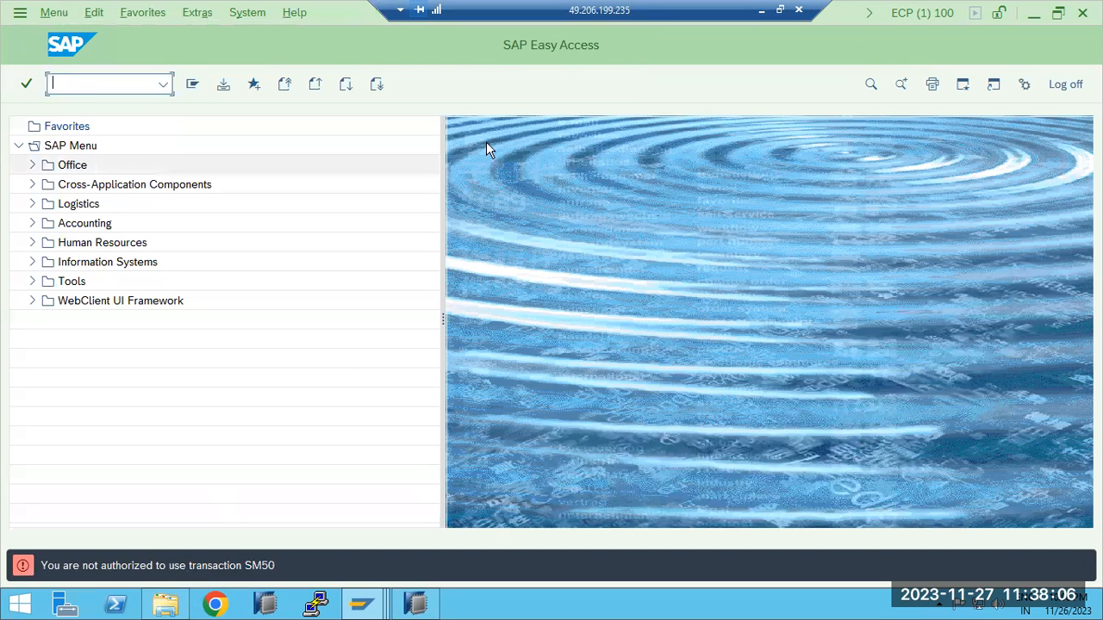
Log off the test user's session and log on to SAP ECP again with the same user name and the account password
{"action": "left_click", "coordinate": [1061, 85]}
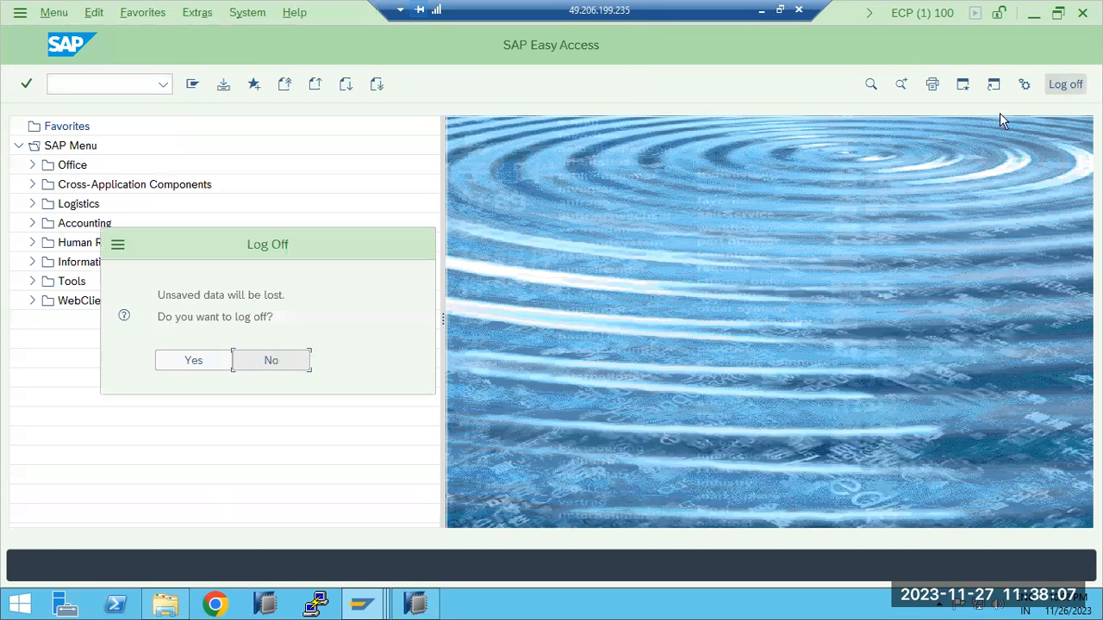
{"action": "left_click", "coordinate": [209, 368]}
{"action": "mouse_move", "coordinate": [364, 603]}
{"action": "left_click", "coordinate": [177, 527]}
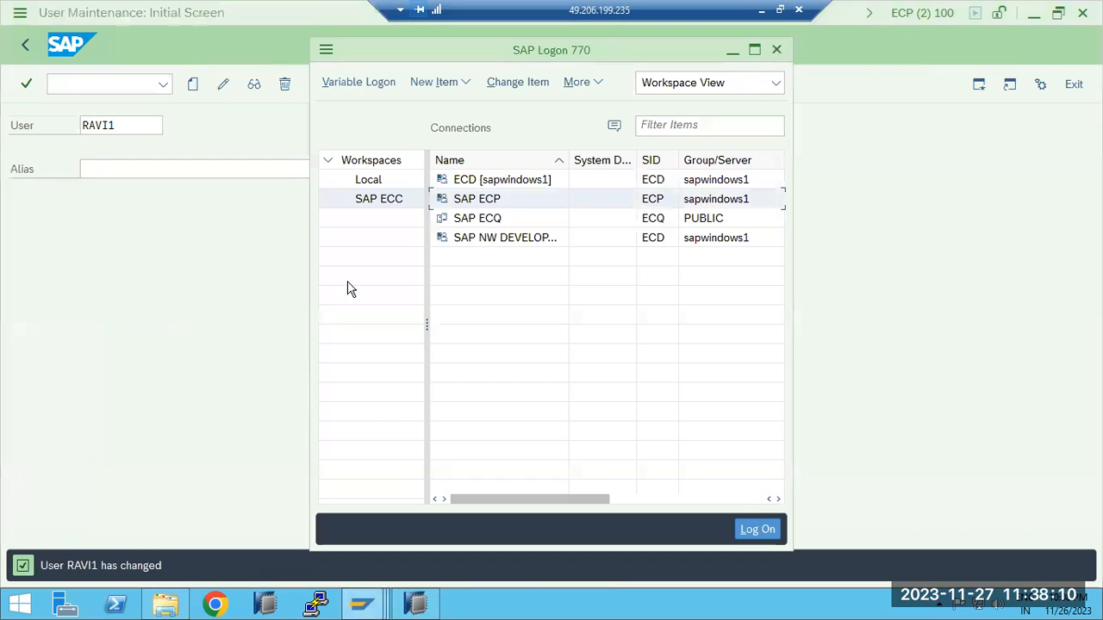
{"action": "double_click", "coordinate": [501, 202]}
{"action": "type", "text": "r"}
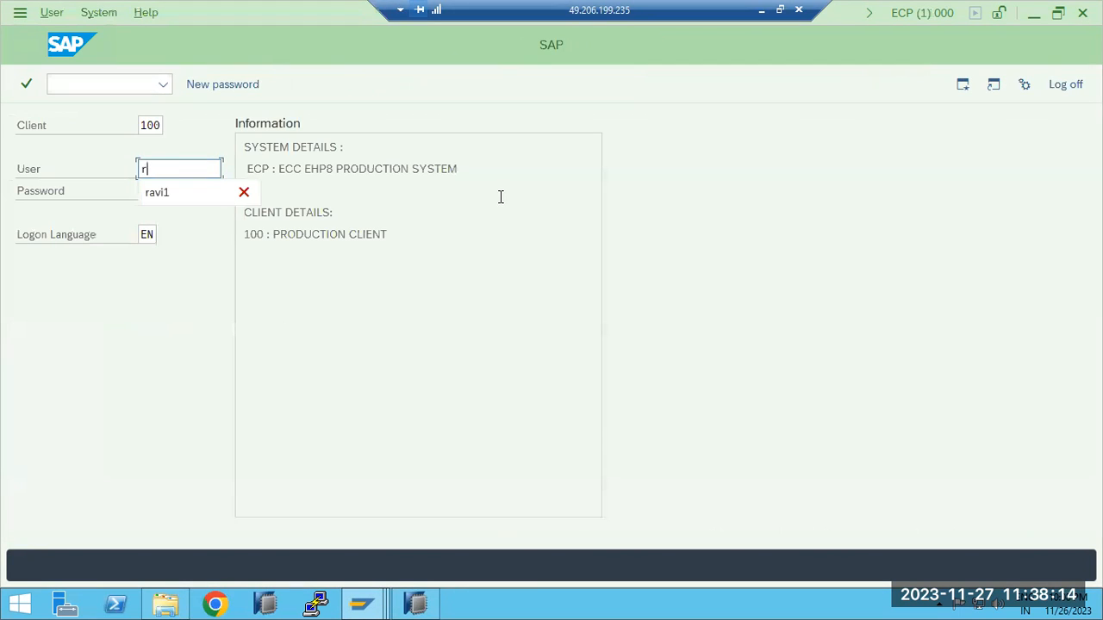
{"action": "left_click", "coordinate": [168, 194]}
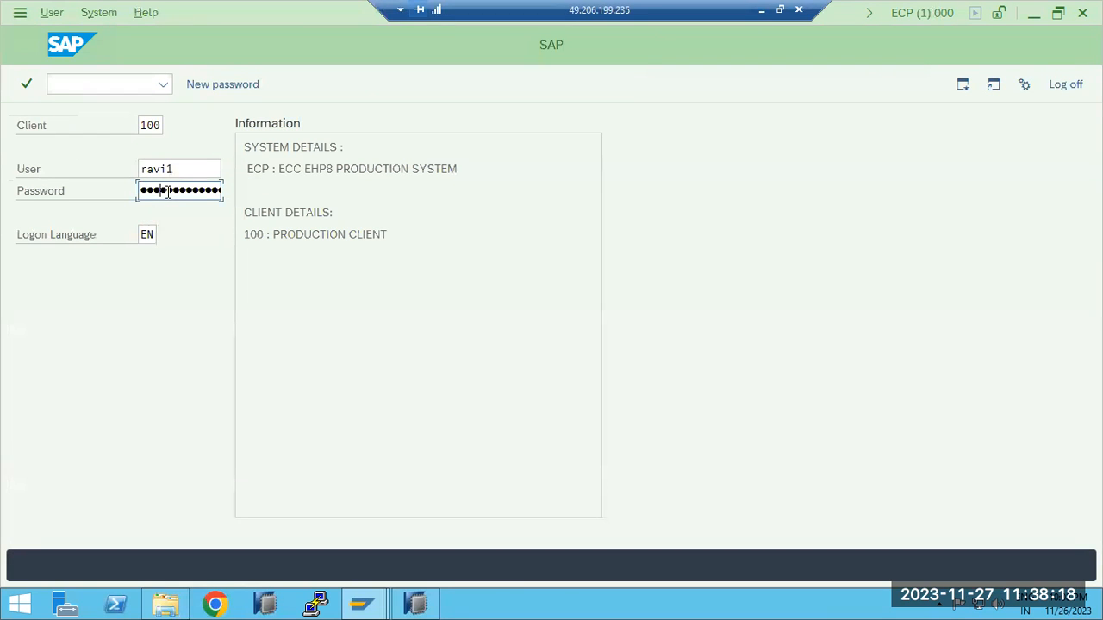
{"action": "type", "text": "••••••••••"}
{"action": "key", "text": "Return"}
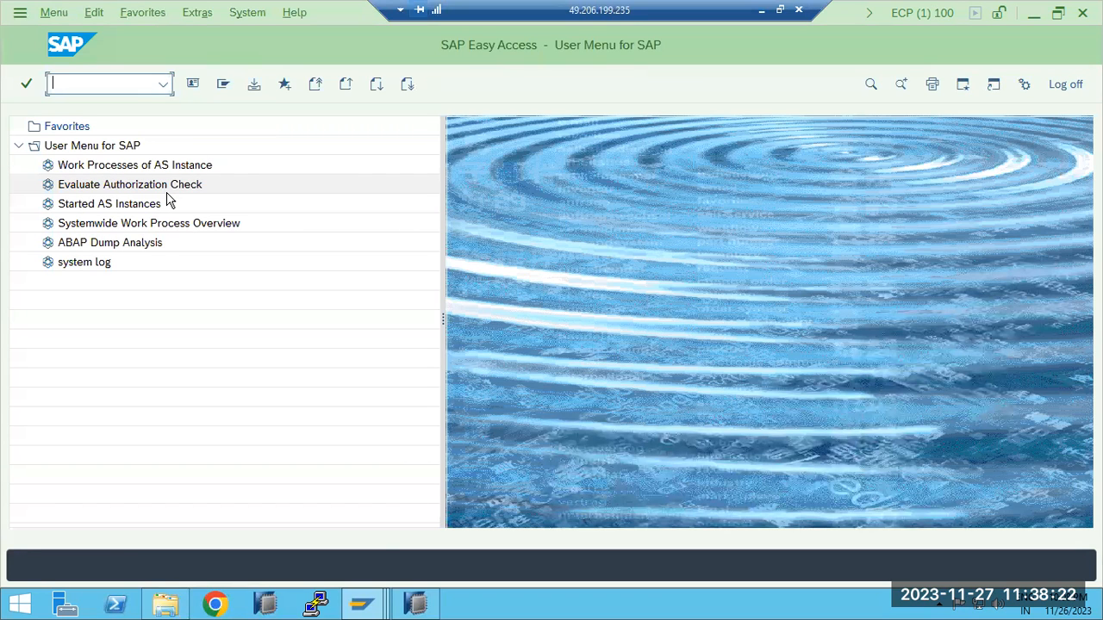
Try to run transactions SM50, ST22 and SM21 as the test user
{"action": "type", "text": "sm50"}
{"action": "key", "text": "Return"}
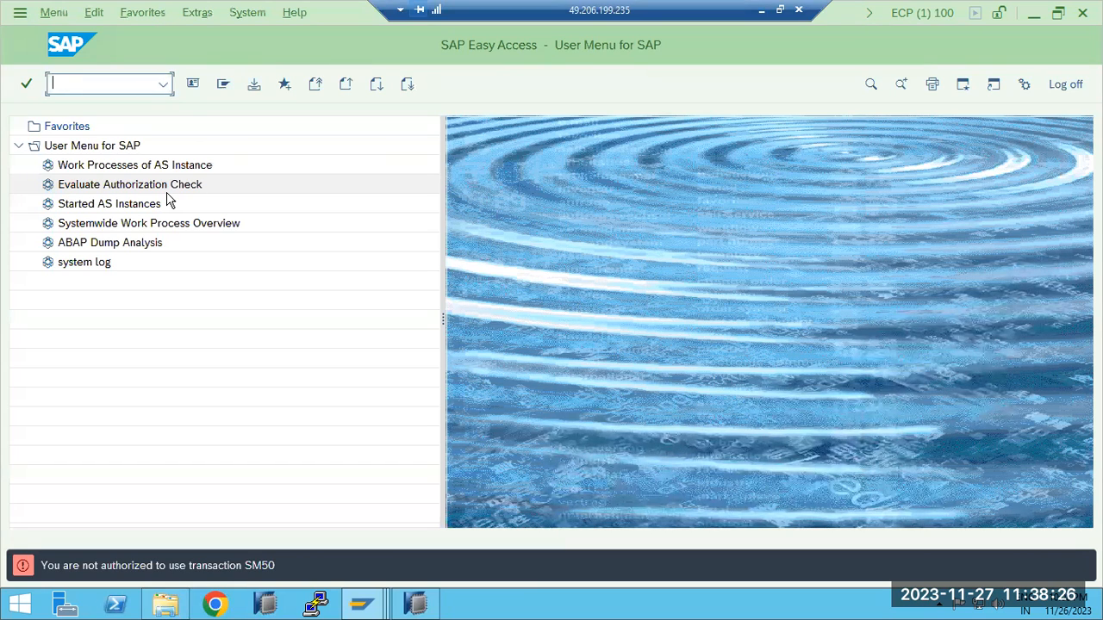
{"action": "type", "text": "st22"}
{"action": "key", "text": "Return"}
{"action": "key", "text": "Return"}
Switch to the role maintenance session and review the menu and authorization details of role Z_BASIS_MONI
{"action": "left_click", "coordinate": [366, 603]}
{"action": "left_click", "coordinate": [287, 521]}
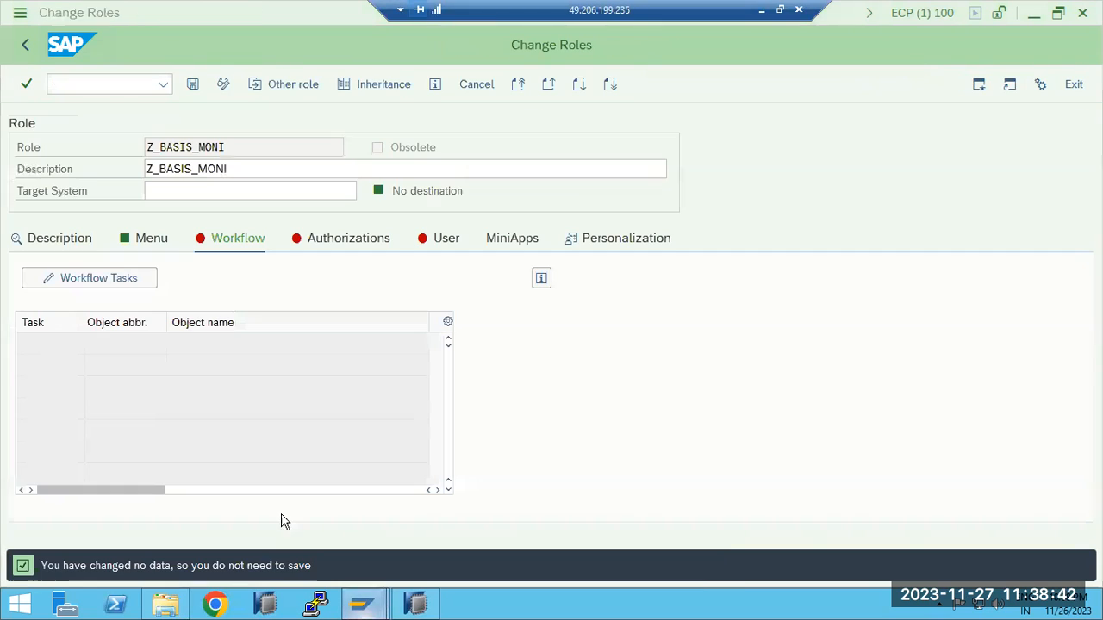
{"action": "left_click", "coordinate": [153, 241]}
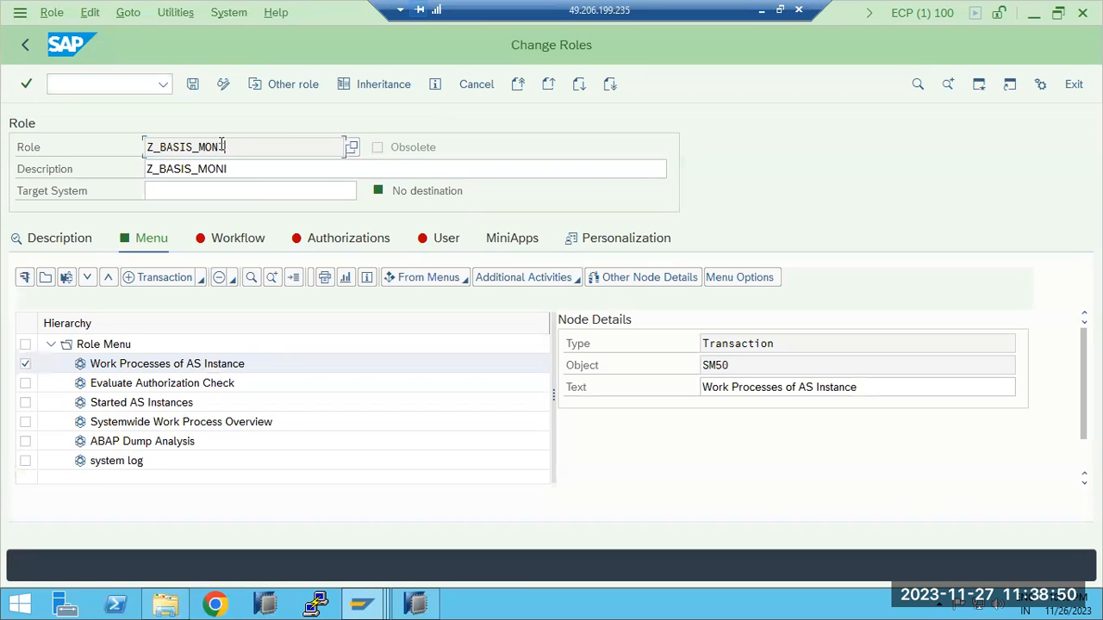
{"action": "left_click_drag", "start_coordinate": [231, 148], "coordinate": [151, 141]}
{"action": "left_click", "coordinate": [332, 245]}
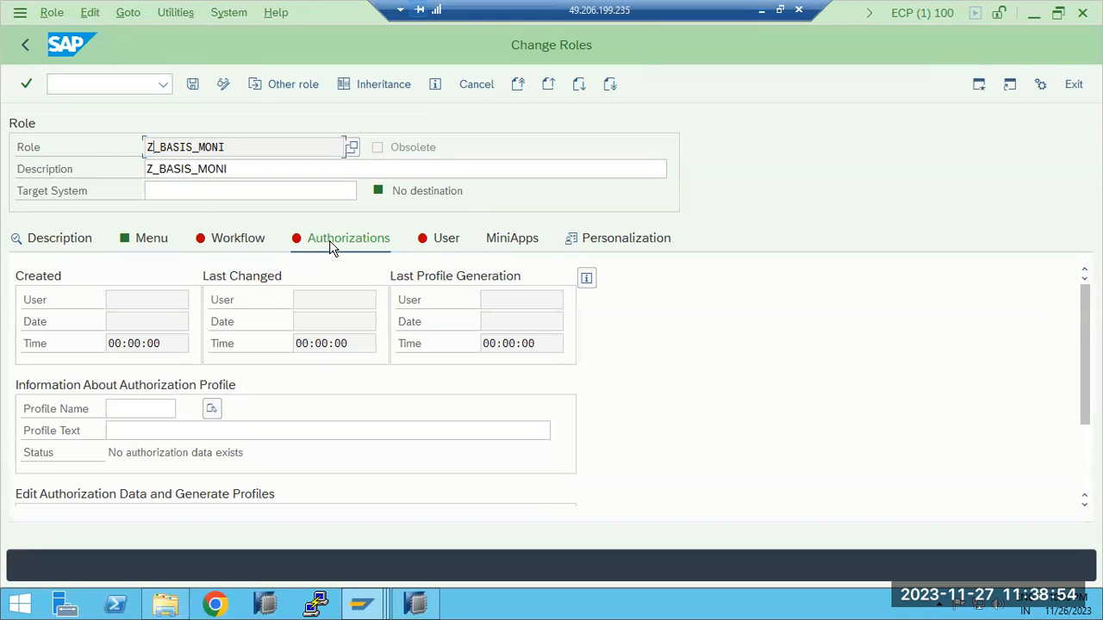
In the test user's session, try to start Evaluate Authorization Check from the user menu
{"action": "mouse_move", "coordinate": [407, 594]}
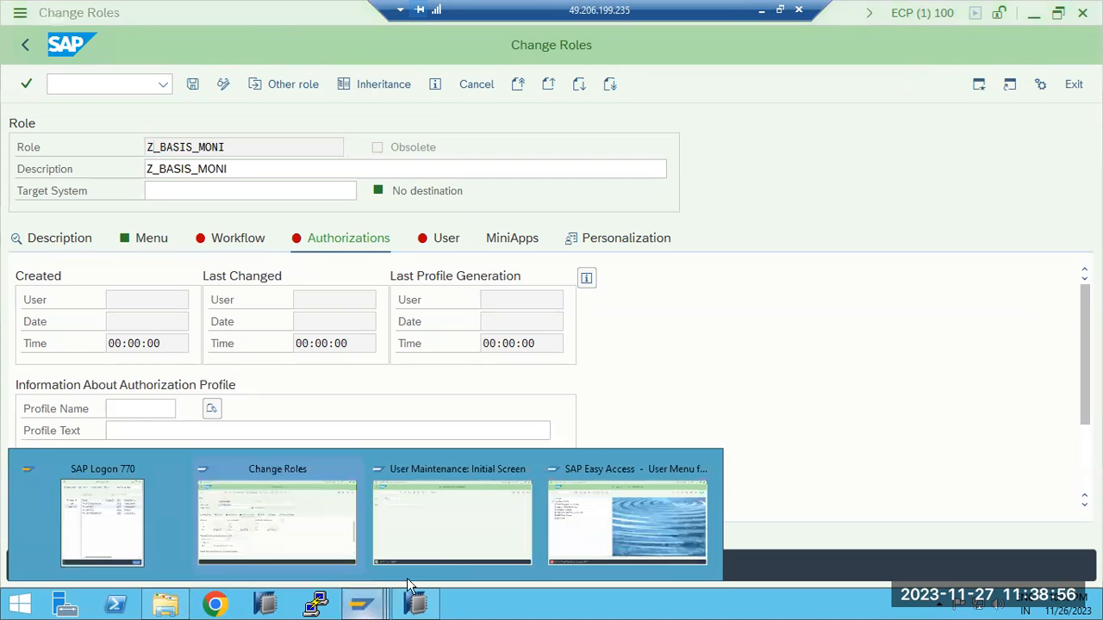
{"action": "left_click", "coordinate": [613, 520]}
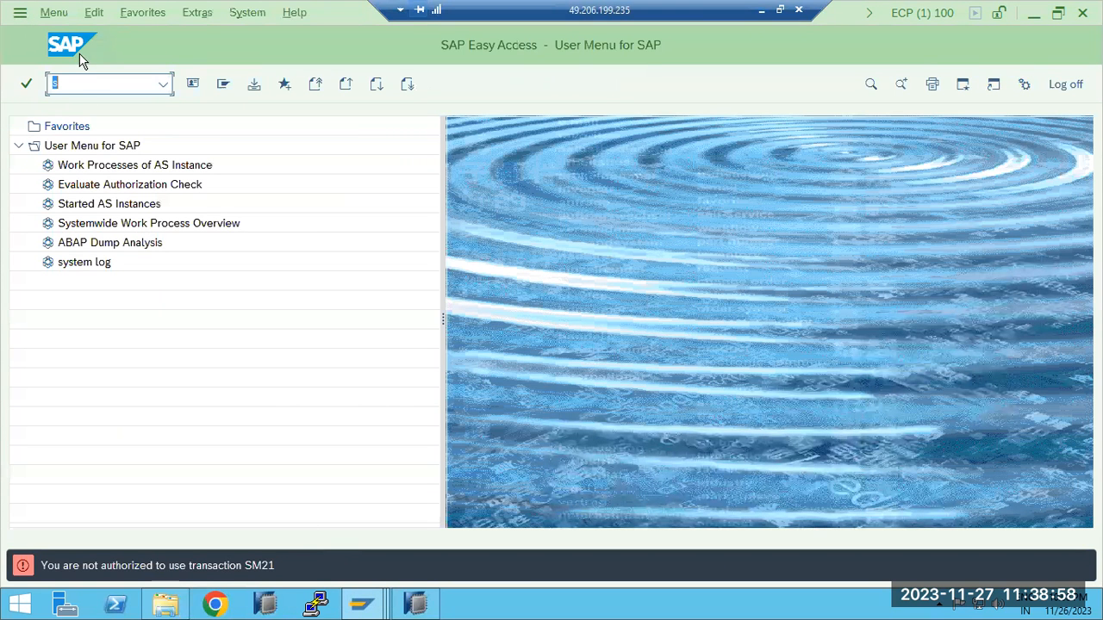
{"action": "double_click", "coordinate": [101, 191]}
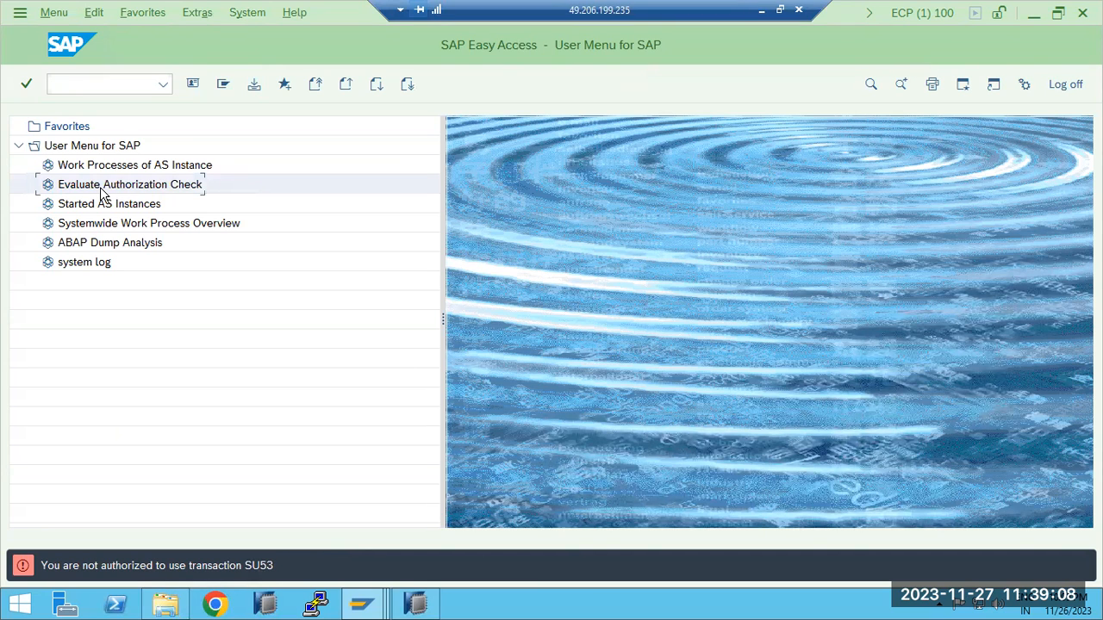
Return to role Z_BASIS_MONI, recheck its menu, and have a profile name proposed for its authorization profile
{"action": "left_click", "coordinate": [362, 603]}
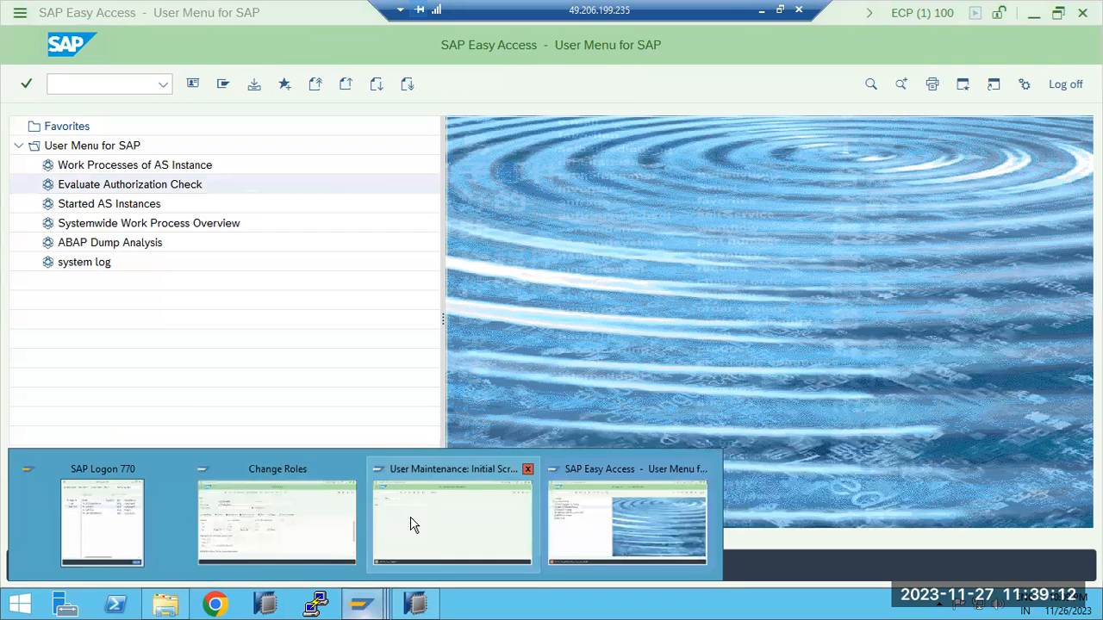
{"action": "left_click", "coordinate": [296, 524]}
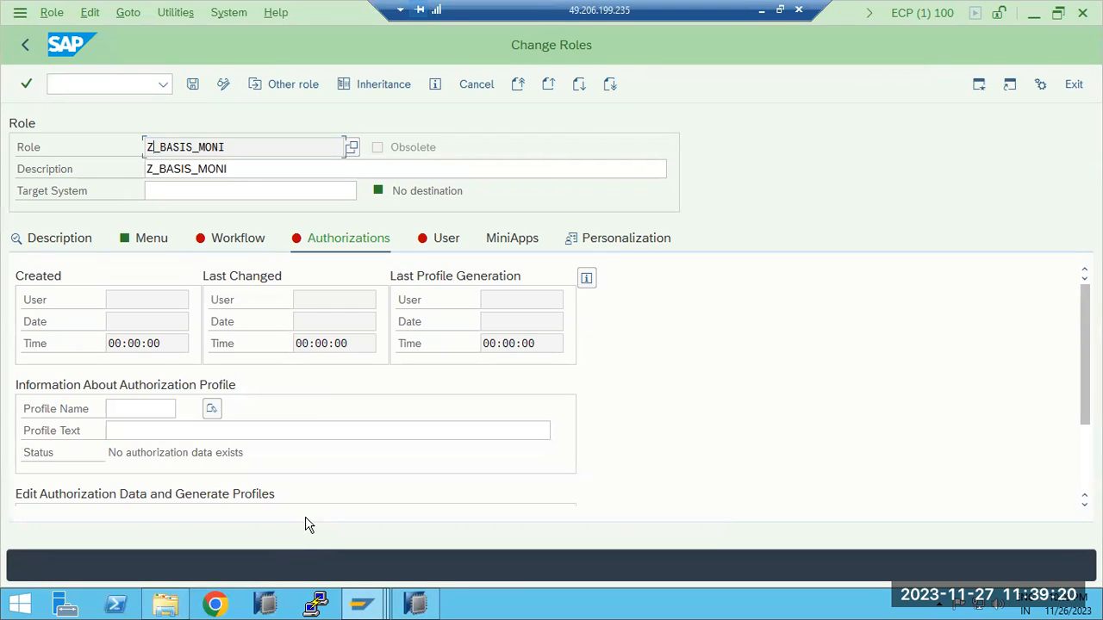
{"action": "left_click", "coordinate": [157, 248]}
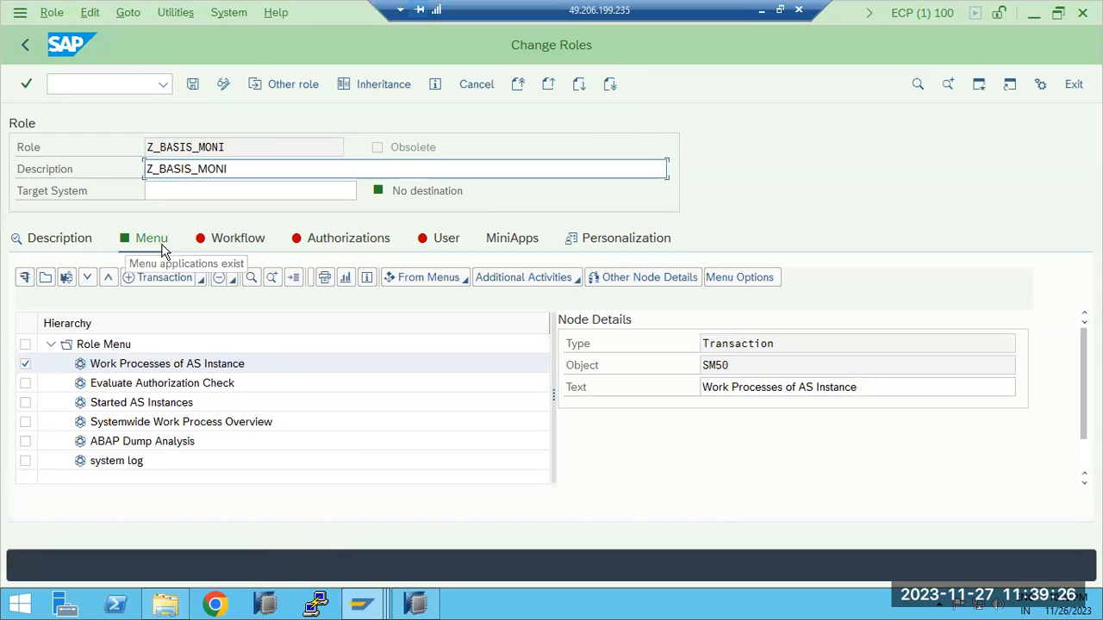
{"action": "left_click", "coordinate": [325, 248]}
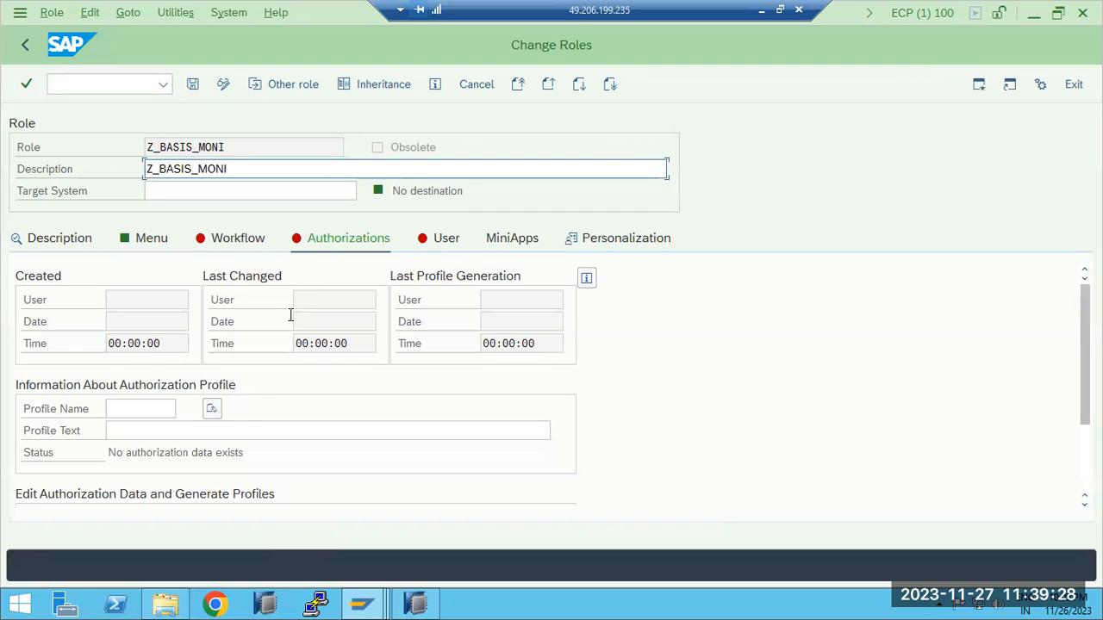
{"action": "left_click", "coordinate": [212, 409]}
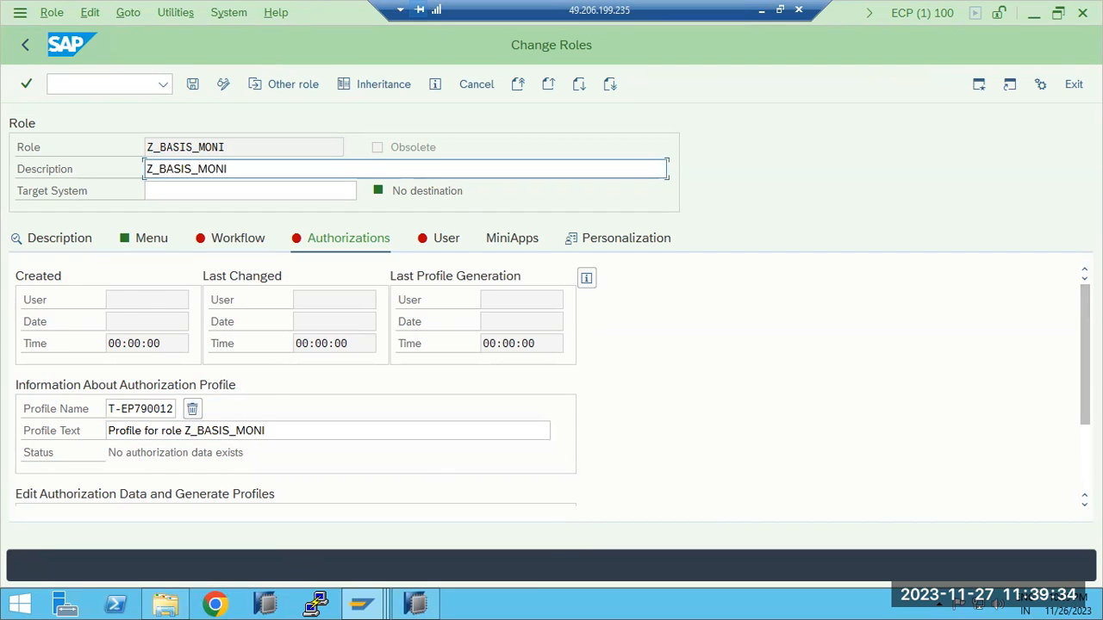
Open the role's authorization data for changing, saving the role first and dismissing the Internet Explorer security notice
{"action": "scroll", "coordinate": [629, 457], "scroll_direction": "down", "scroll_amount": 2}
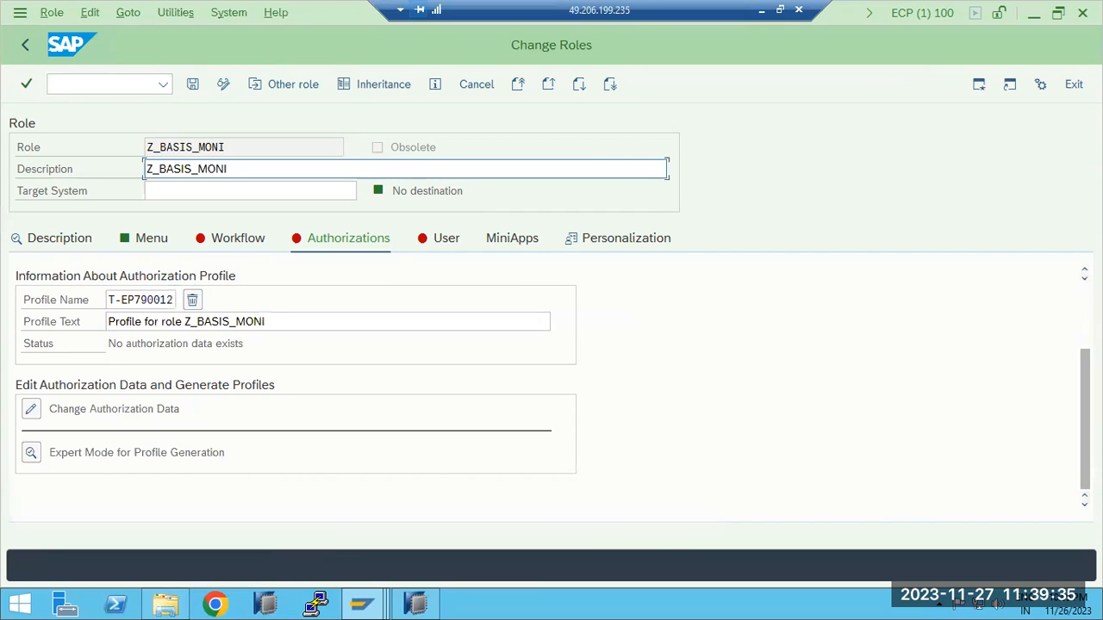
{"action": "left_click", "coordinate": [31, 412]}
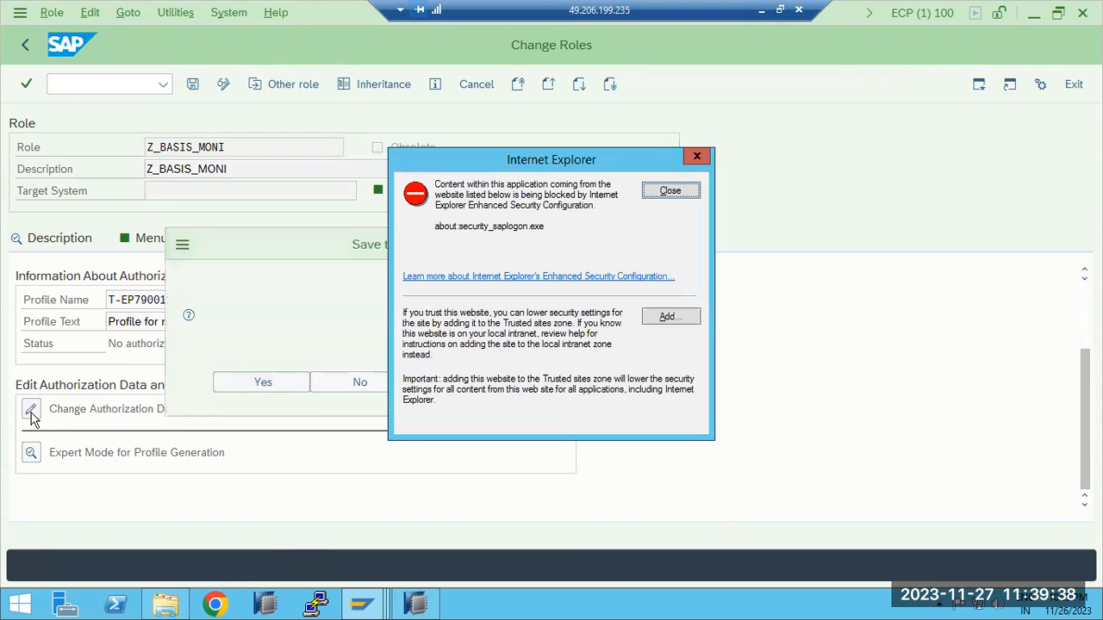
{"action": "left_click", "coordinate": [269, 385]}
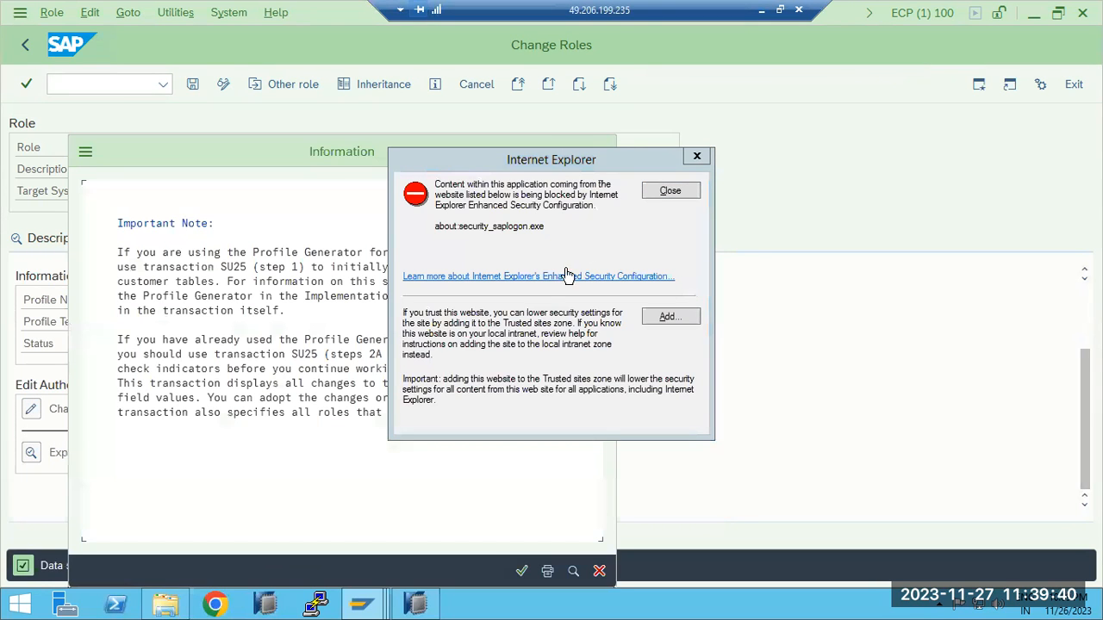
{"action": "left_click", "coordinate": [669, 192]}
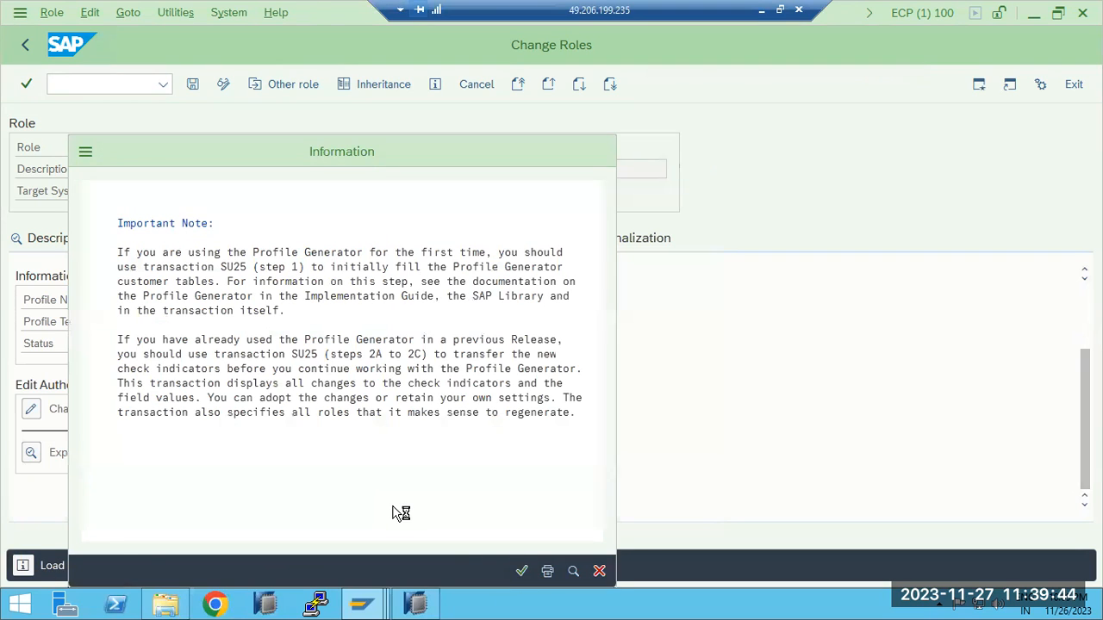
Expand the Cross-application Authorization Objects of Z_BASIS_MONI down to the transaction codes under Transaction Code Check at Transaction Start
{"action": "left_click", "coordinate": [49, 177]}
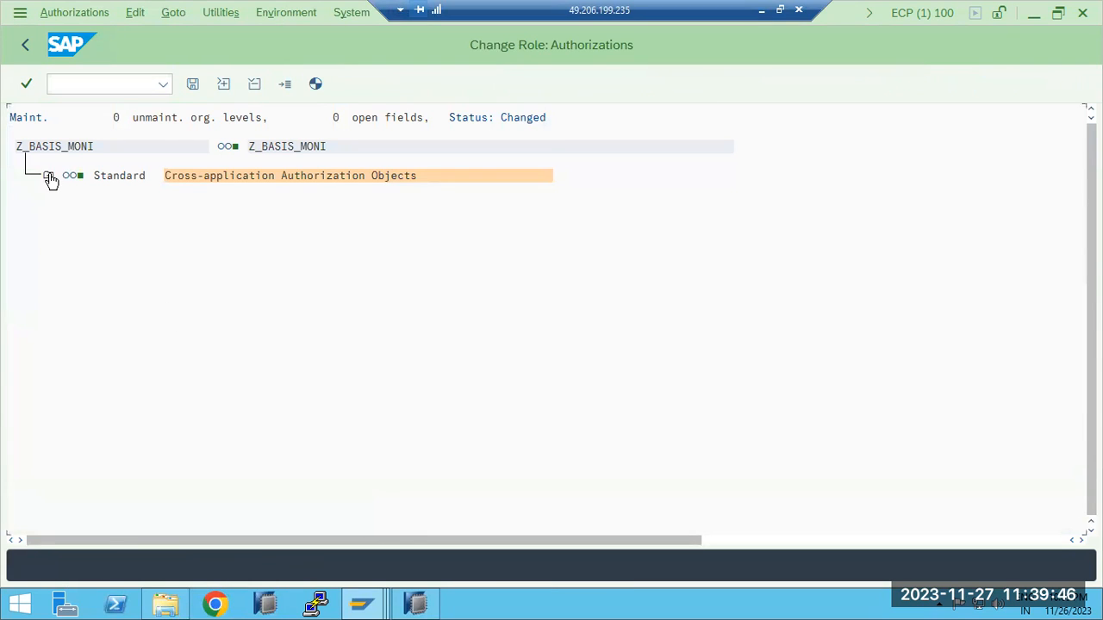
{"action": "left_click", "coordinate": [74, 204]}
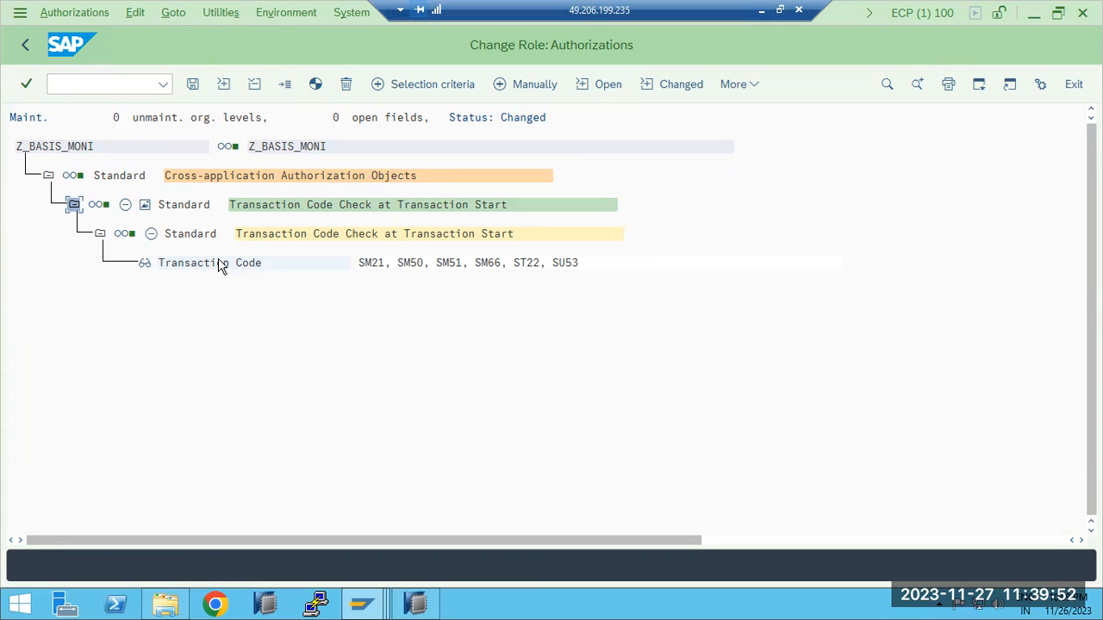
{"action": "left_click", "coordinate": [362, 263]}
Exit authorization maintenance with the authorization profile generated for Z_BASIS_MONI, and save the role
{"action": "left_click", "coordinate": [25, 45]}
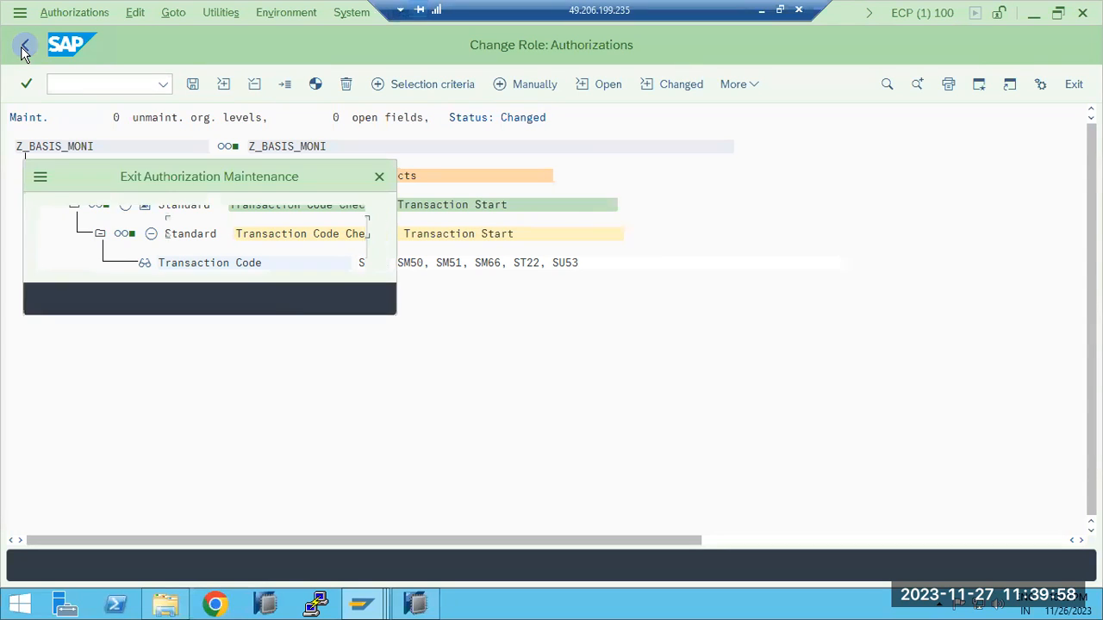
{"action": "left_click", "coordinate": [358, 299]}
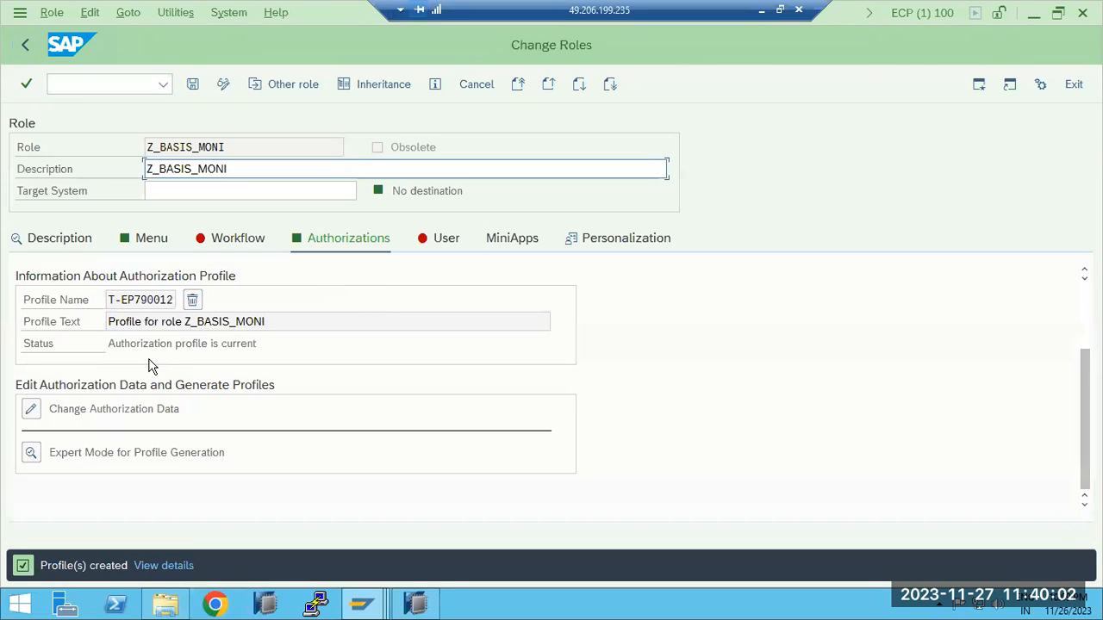
{"action": "left_click", "coordinate": [192, 84]}
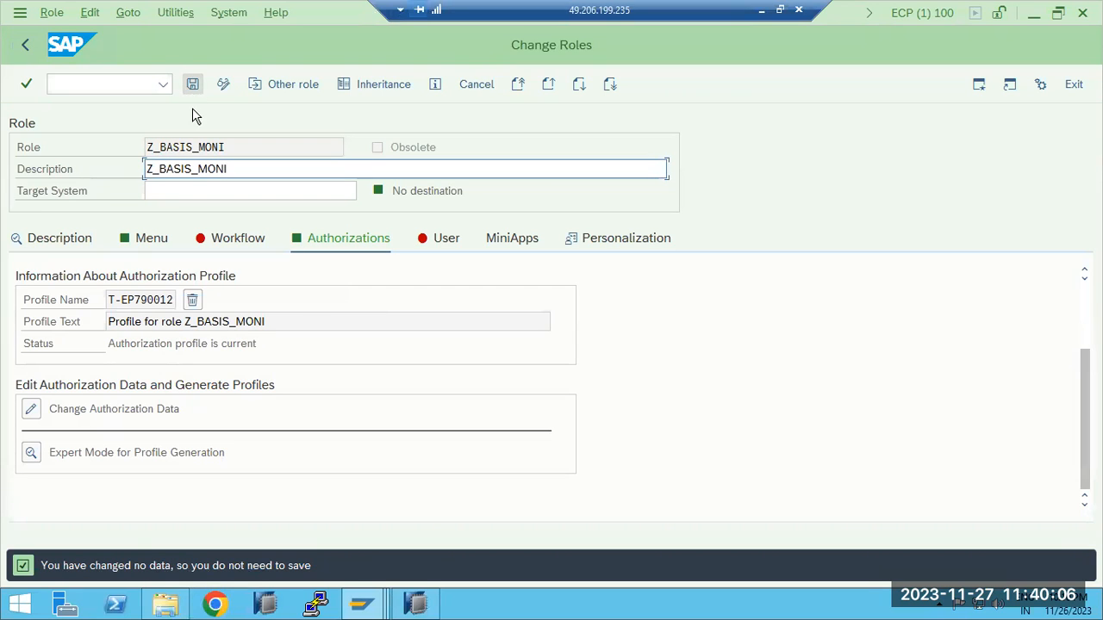
In the test user's session, try to start every user menu transaction, from Work Processes of AS Instance to system log, repeating the attempts
{"action": "mouse_move", "coordinate": [362, 603]}
{"action": "left_click", "coordinate": [568, 530]}
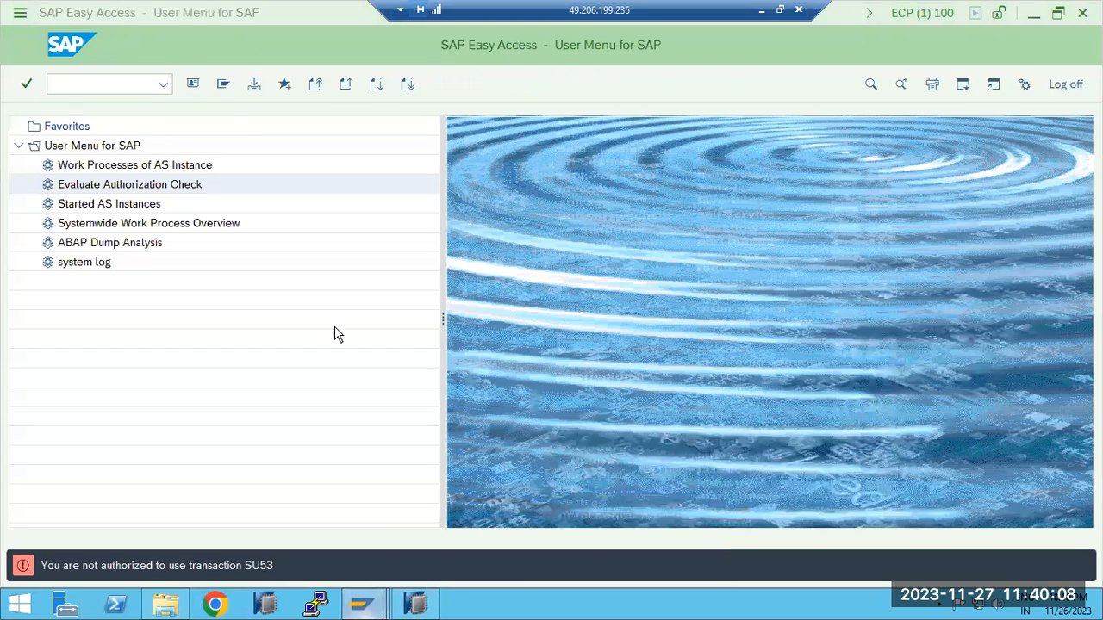
{"action": "left_click", "coordinate": [119, 188]}
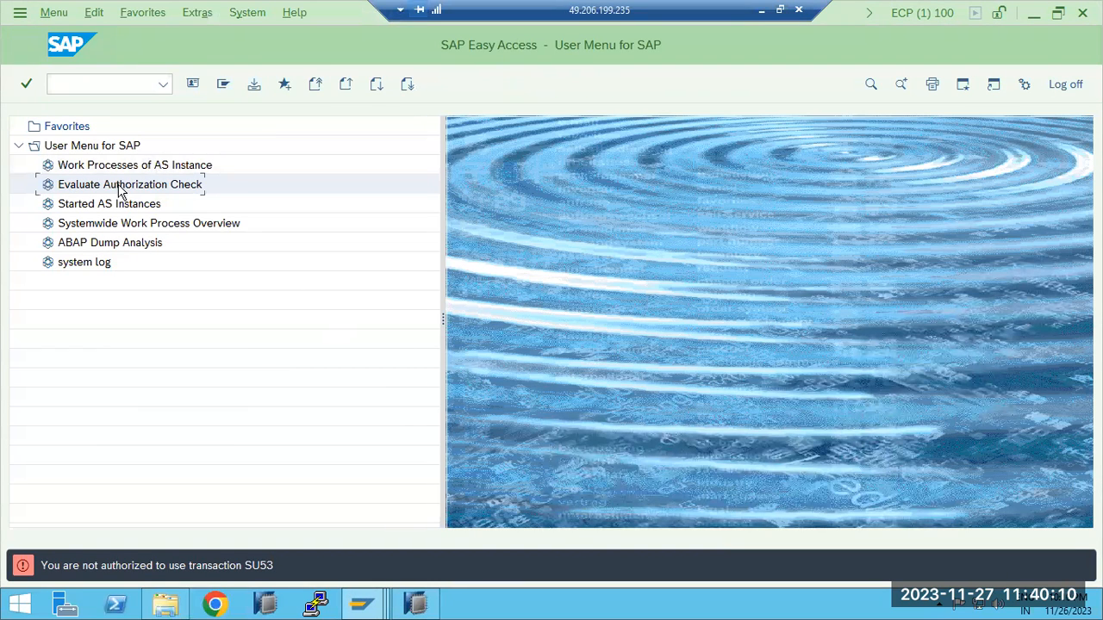
{"action": "double_click", "coordinate": [120, 204]}
{"action": "double_click", "coordinate": [121, 226]}
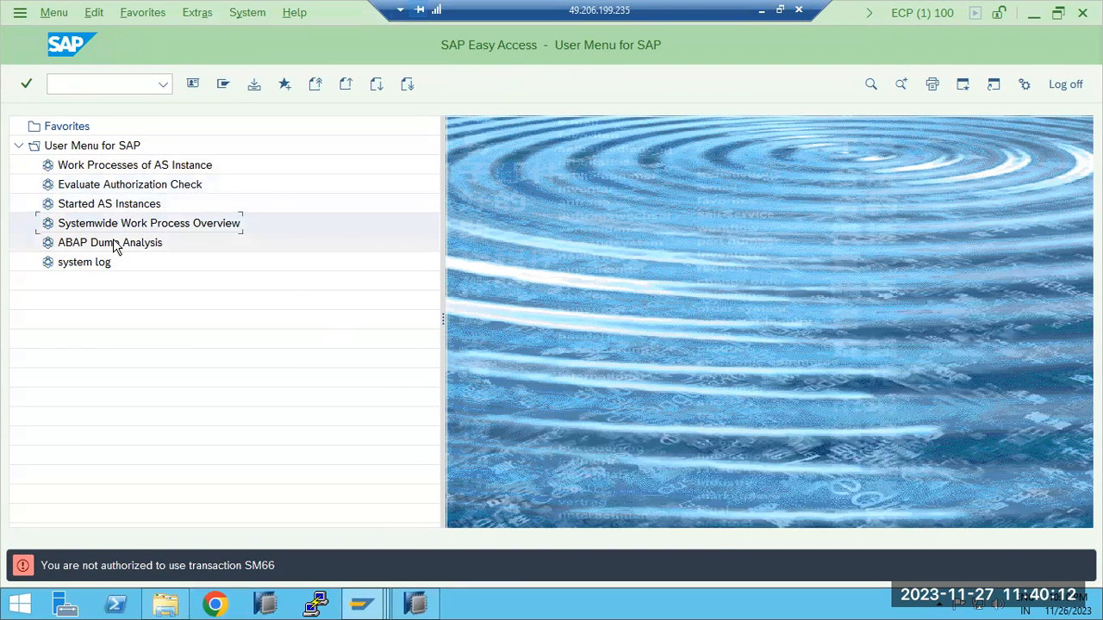
{"action": "double_click", "coordinate": [114, 243]}
{"action": "double_click", "coordinate": [106, 261]}
{"action": "double_click", "coordinate": [108, 170]}
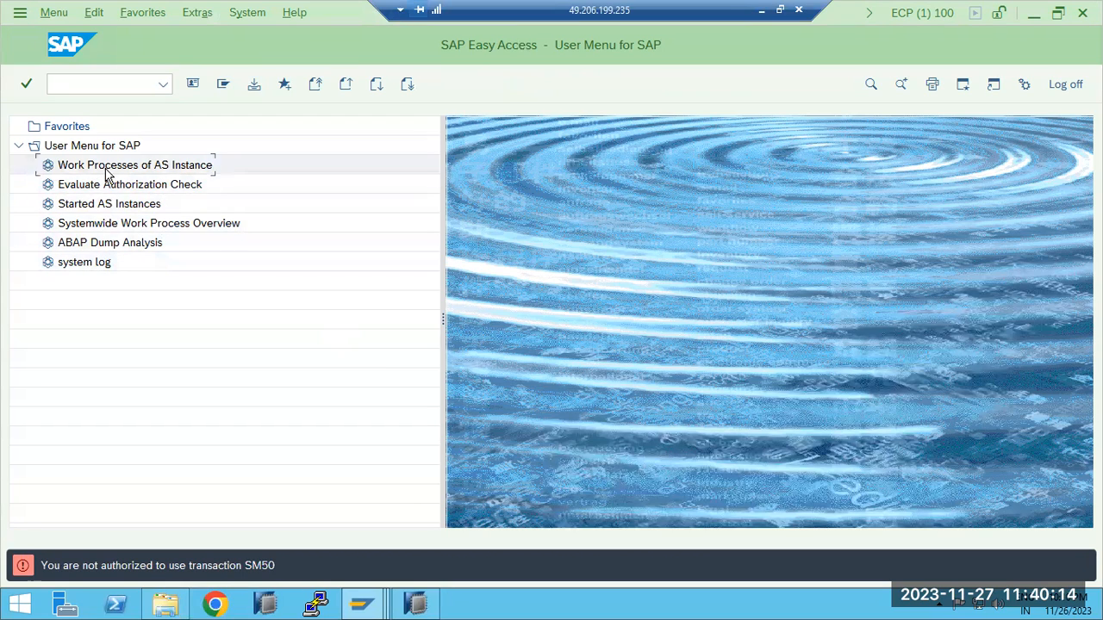
{"action": "double_click", "coordinate": [108, 184]}
{"action": "double_click", "coordinate": [111, 204]}
{"action": "double_click", "coordinate": [110, 224]}
{"action": "double_click", "coordinate": [111, 244]}
{"action": "double_click", "coordinate": [104, 263]}
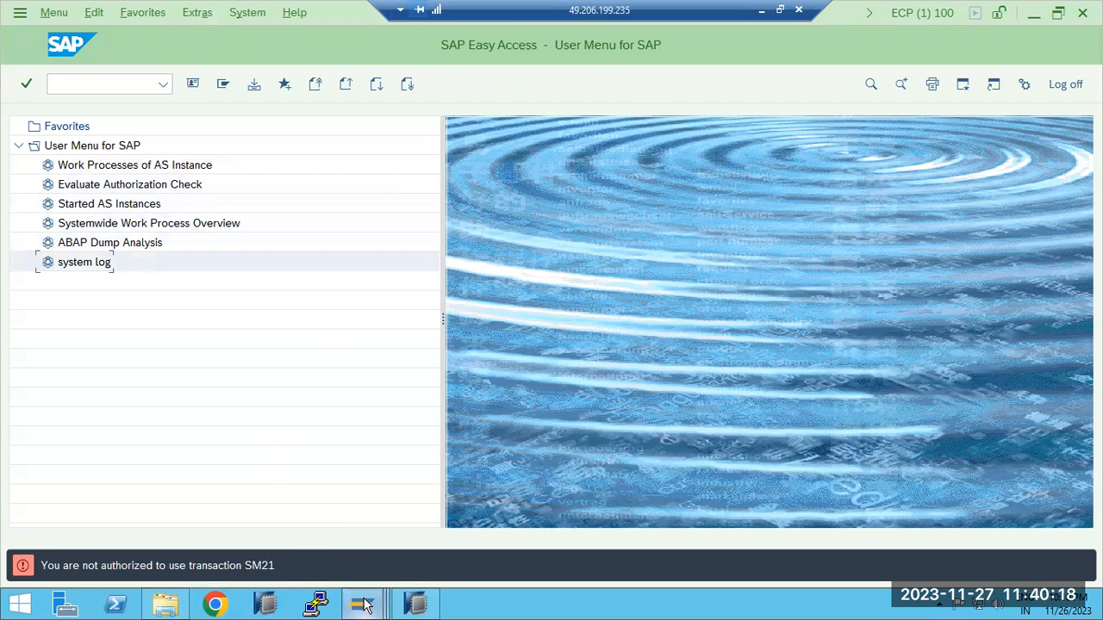
Return to the role maintenance session and check the role name and authorization profile information of Z_BASIS_MONI
{"action": "left_click", "coordinate": [364, 606]}
{"action": "left_click", "coordinate": [271, 532]}
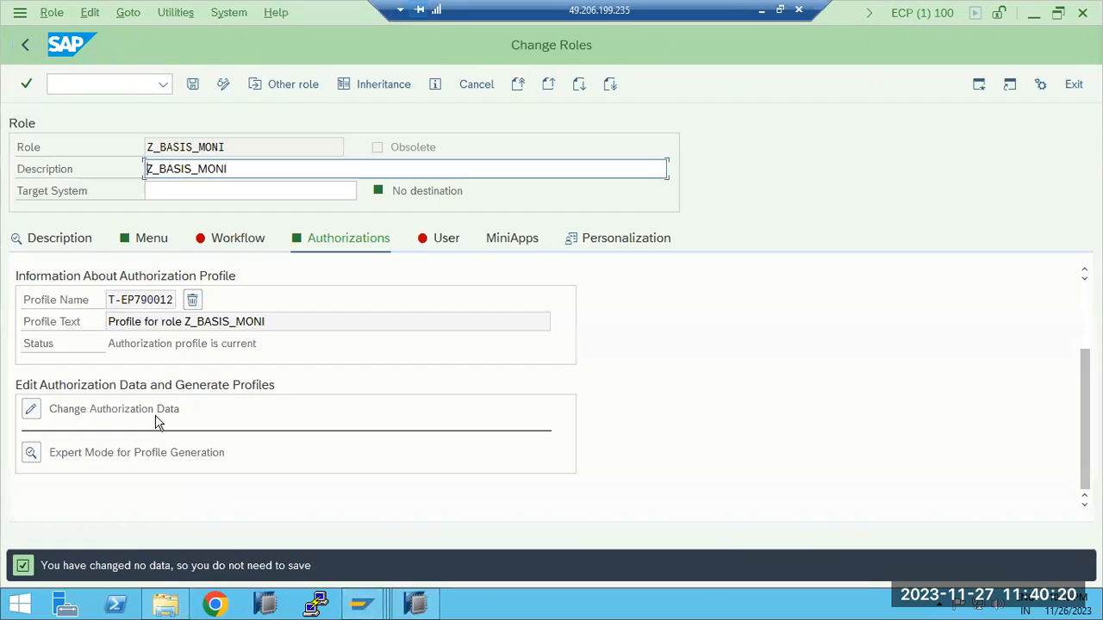
{"action": "left_click_drag", "start_coordinate": [222, 168], "coordinate": [150, 168]}
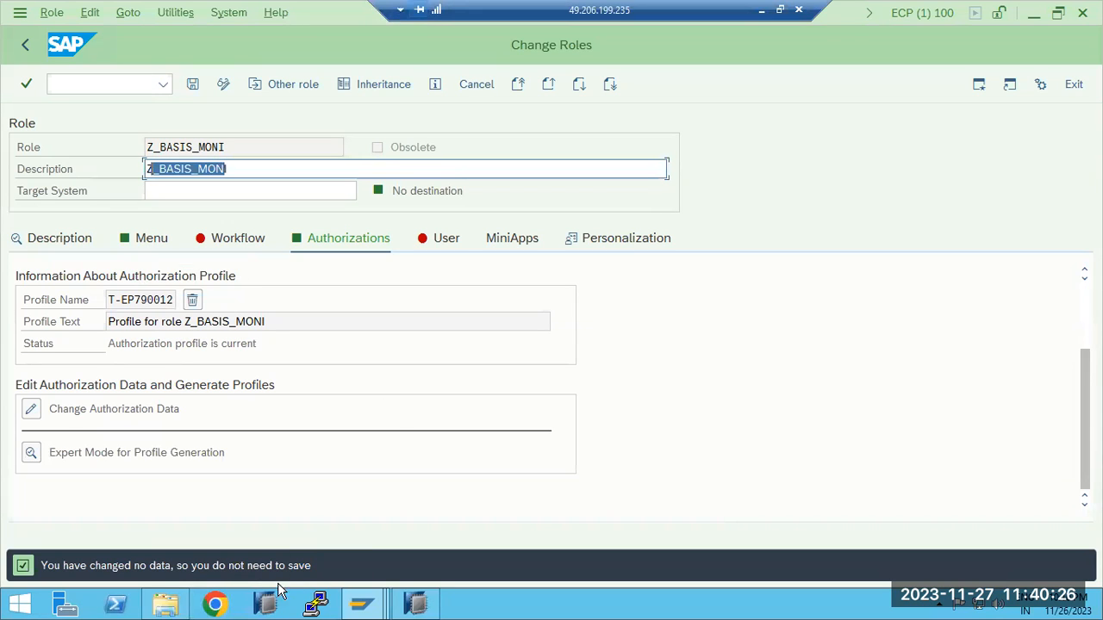
Log off the test user's session and log back on to ECP client 100 with the test user's name and password
{"action": "left_click", "coordinate": [362, 603]}
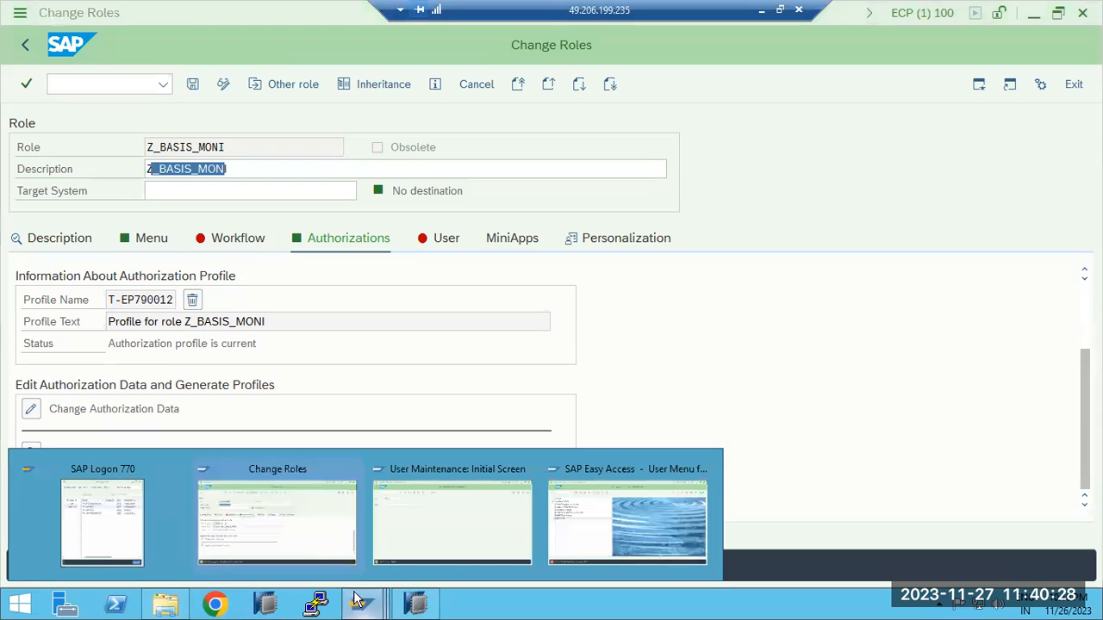
{"action": "left_click", "coordinate": [627, 517]}
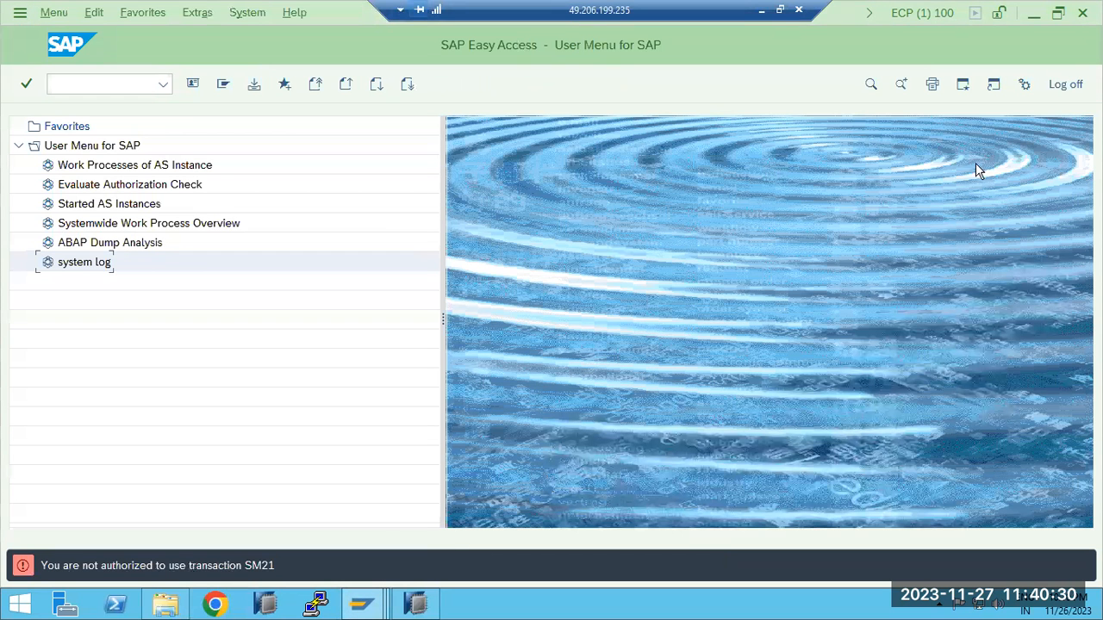
{"action": "left_click", "coordinate": [1066, 84]}
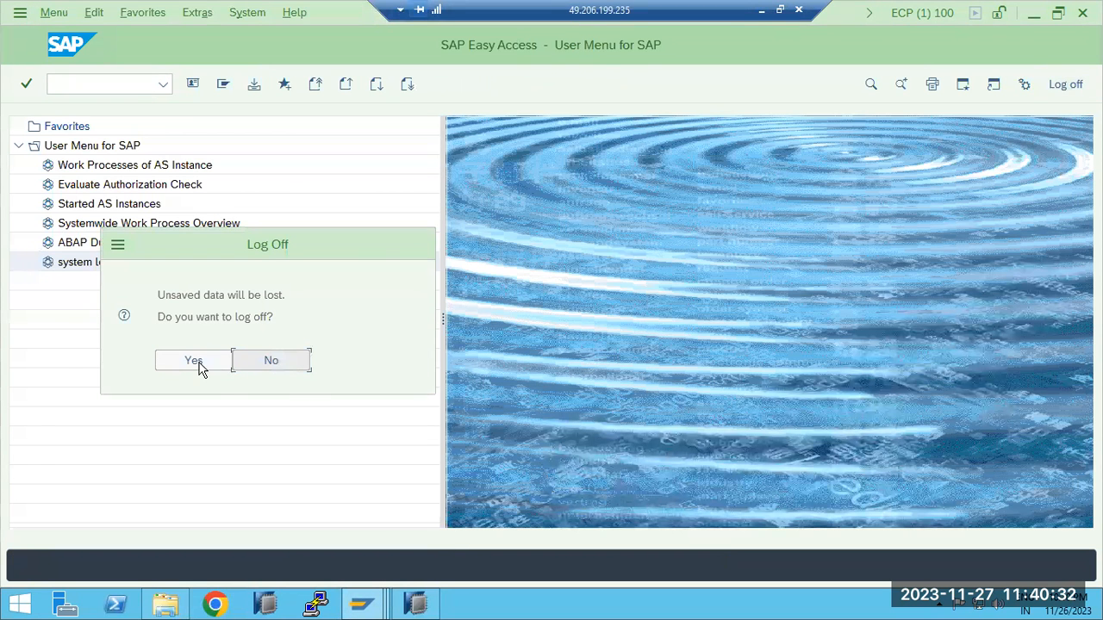
{"action": "left_click", "coordinate": [195, 360]}
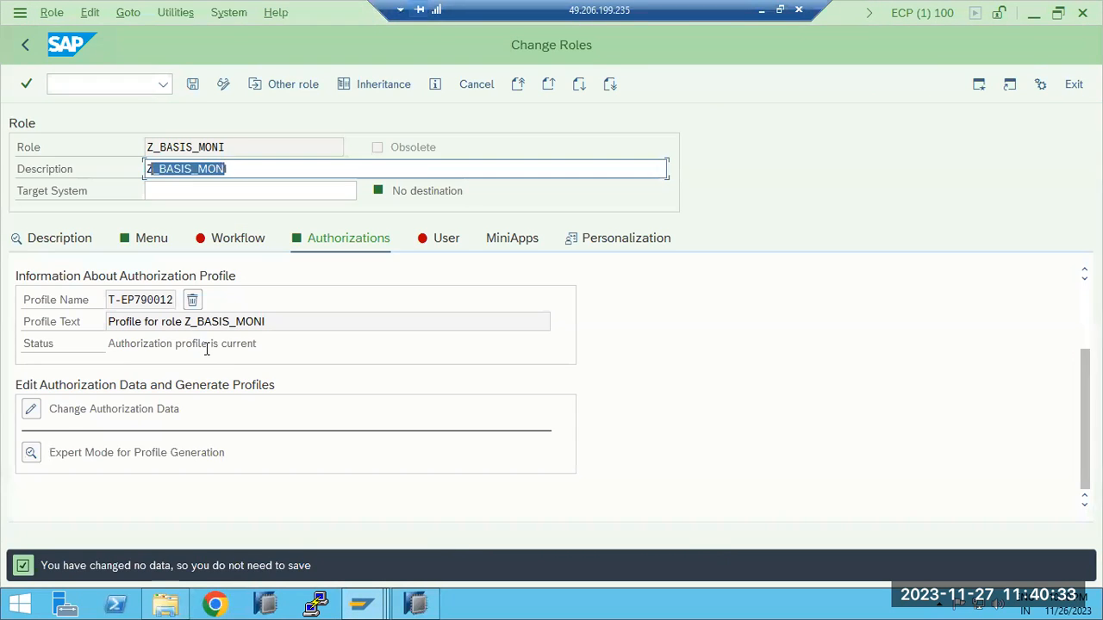
{"action": "left_click", "coordinate": [362, 603]}
{"action": "left_click", "coordinate": [236, 499]}
{"action": "double_click", "coordinate": [473, 198]}
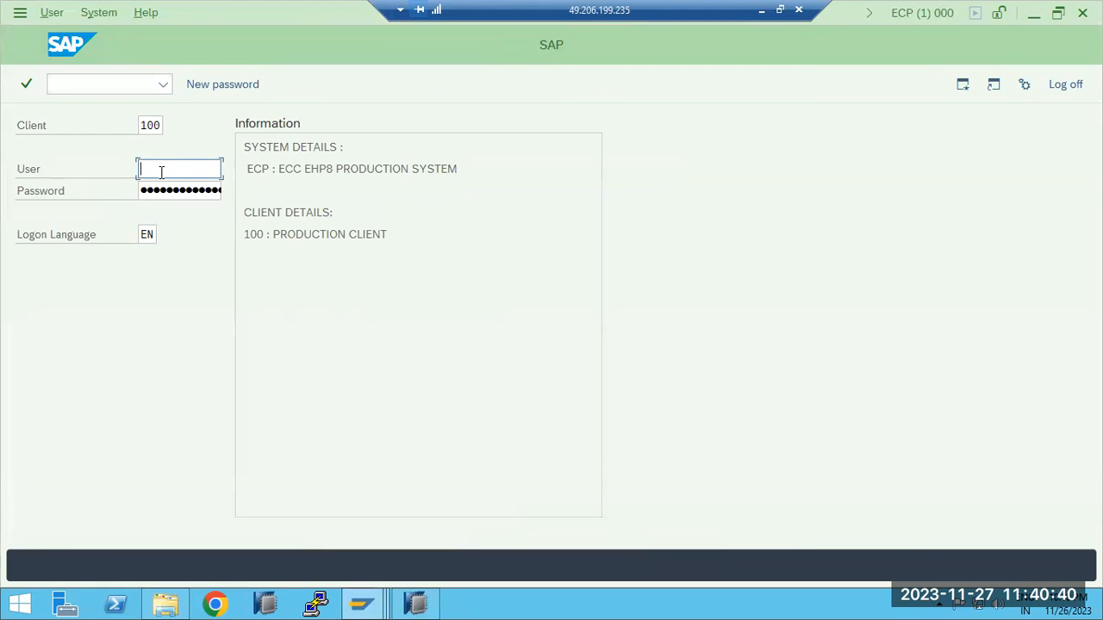
{"action": "type", "text": "ravi1"}
{"action": "key", "text": "Tab"}
{"action": "key", "text": "Return"}
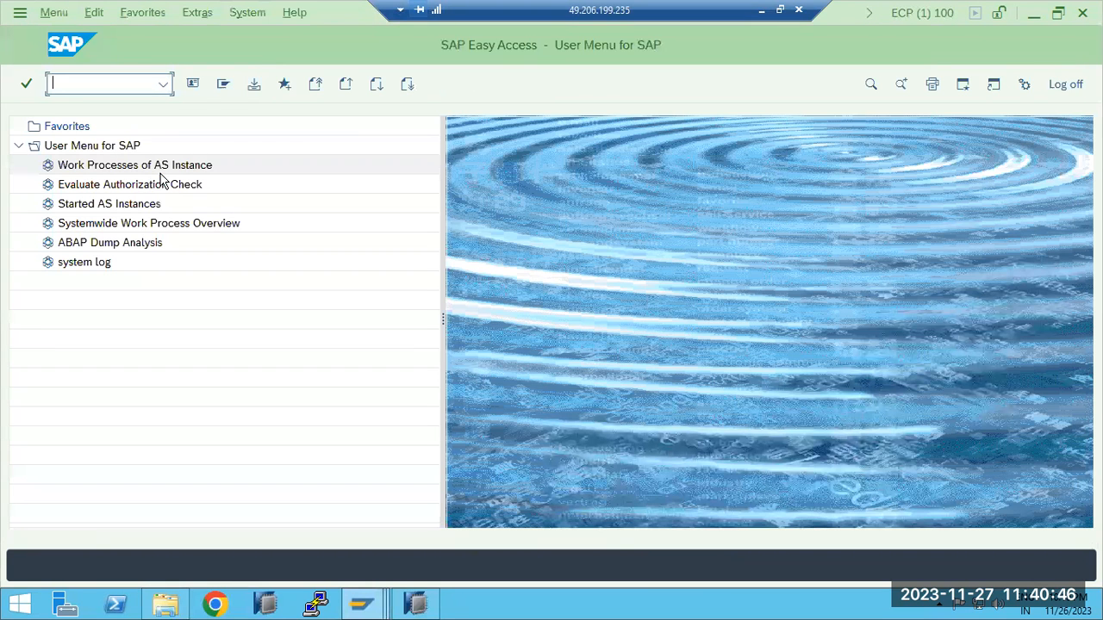
Try to start transactions SM50, ST22 and SM51 by transaction code in the test user's new session
{"action": "key", "text": "Return"}
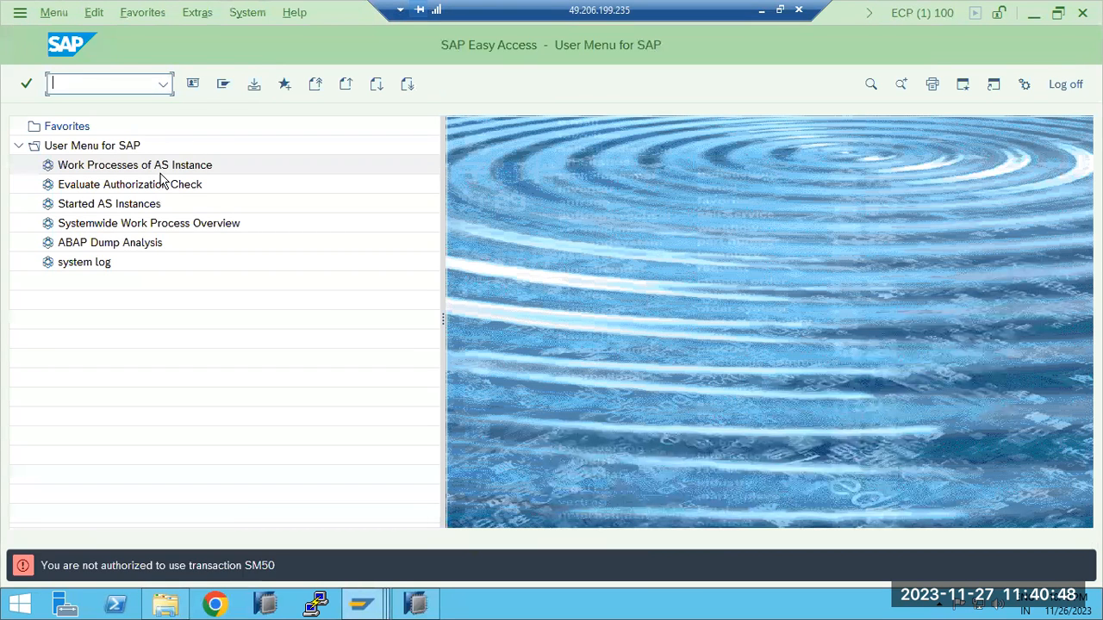
{"action": "type", "text": "st22"}
{"action": "key", "text": "Return"}
{"action": "type", "text": "sm51"}
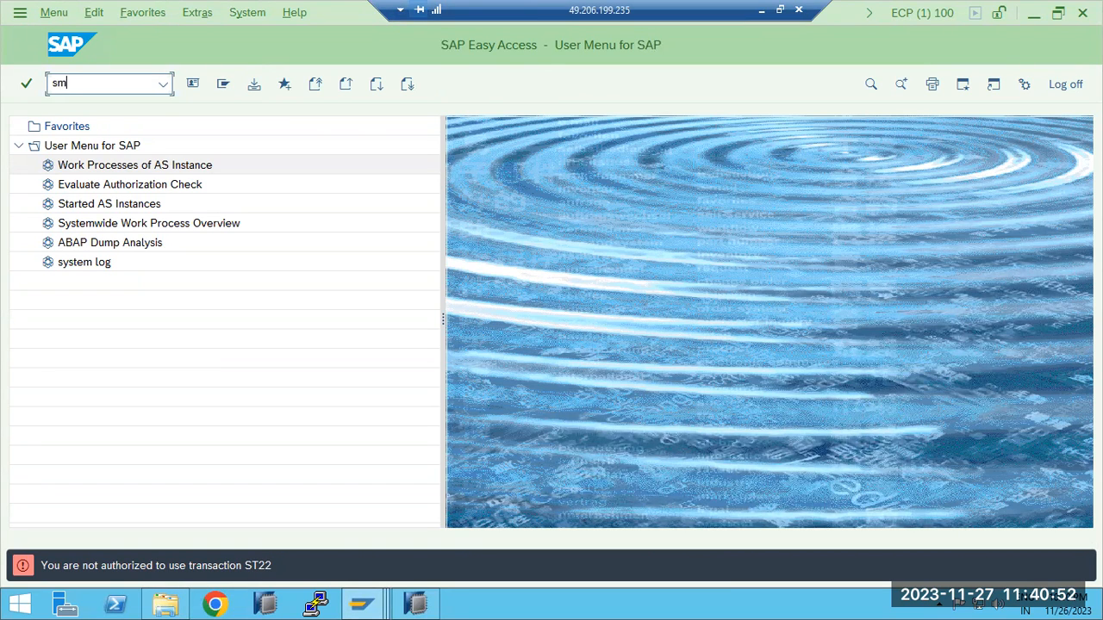
{"action": "key", "text": "Return"}
Return to role Z_BASIS_MONI, open its authorization data for changing, and expand Cross-application Authorization Objects
{"action": "left_click", "coordinate": [360, 608]}
{"action": "left_click", "coordinate": [293, 512]}
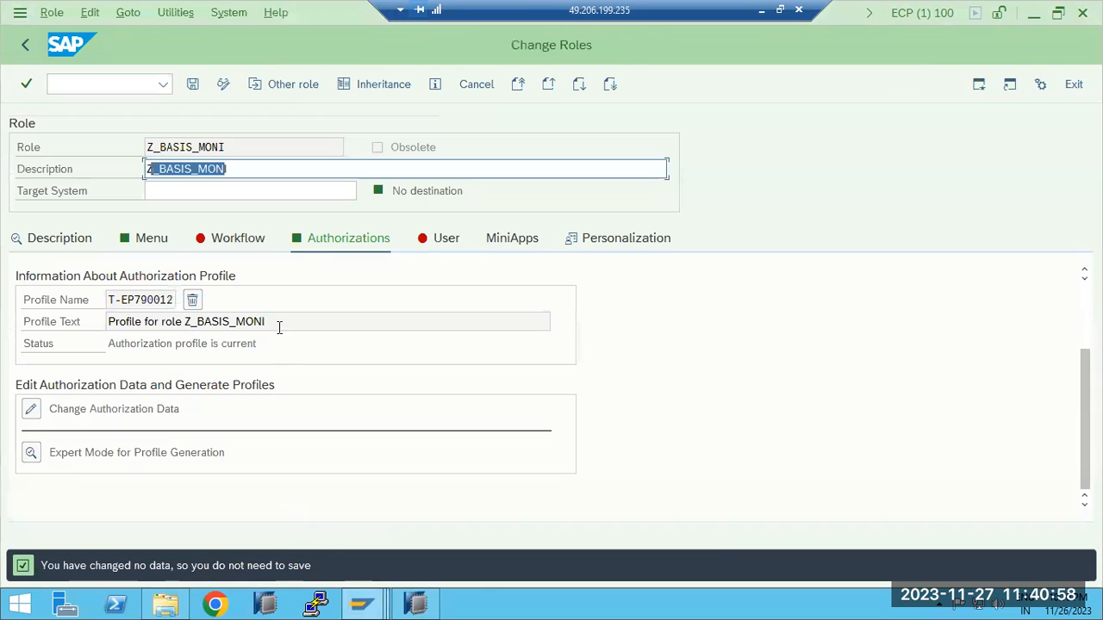
{"action": "left_click", "coordinate": [31, 408]}
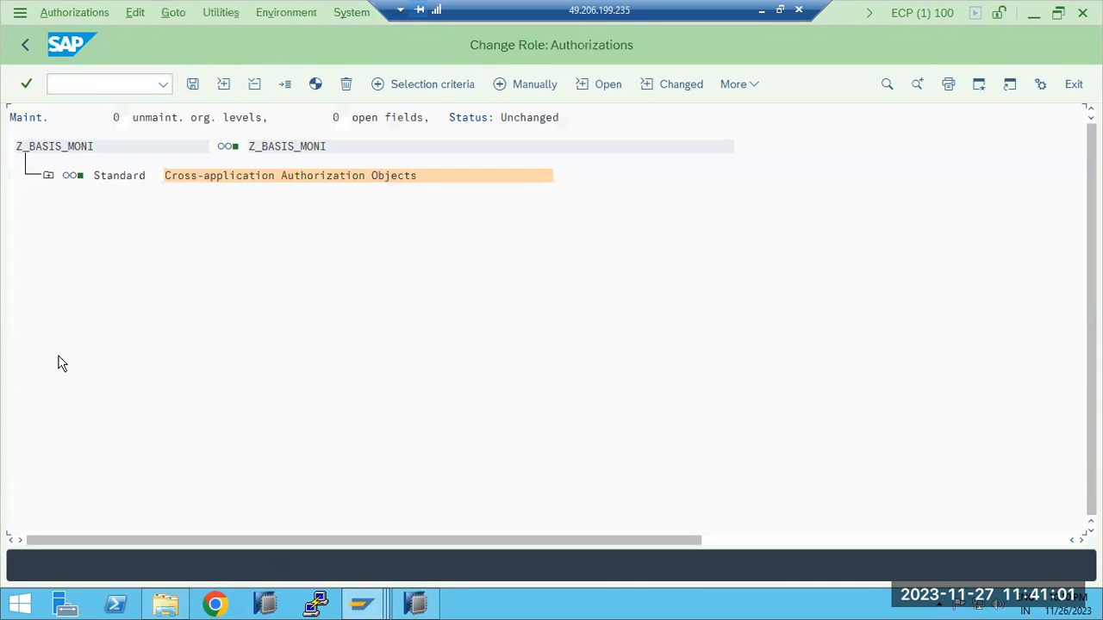
{"action": "left_click", "coordinate": [47, 177]}
{"action": "left_click", "coordinate": [123, 177]}
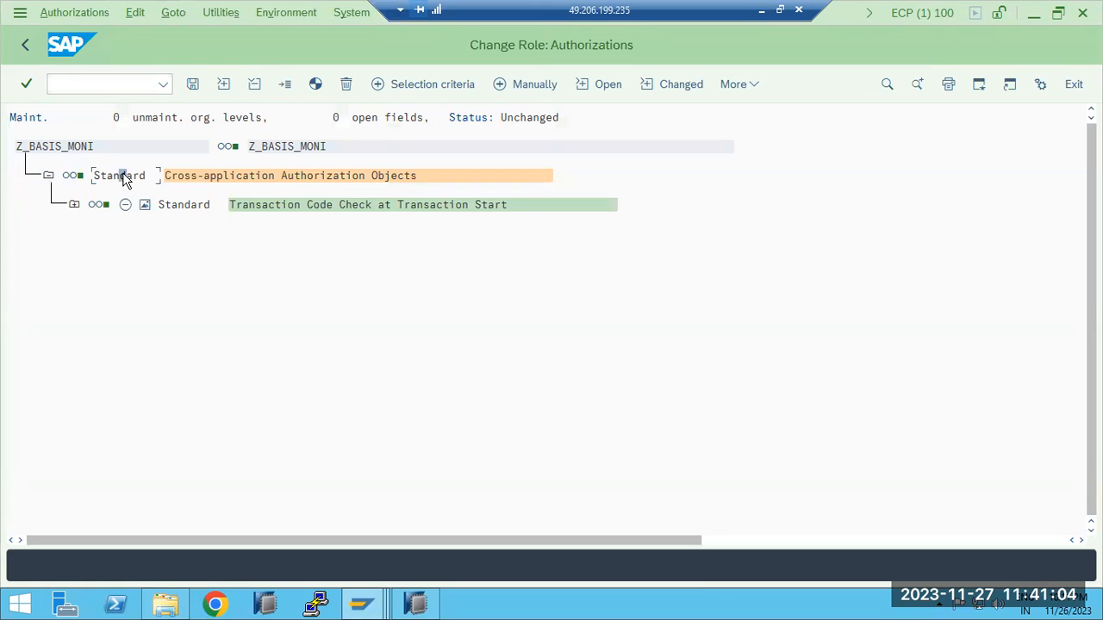
Browse the authorization objects available for manual selection, and close the selection without choosing any
{"action": "left_click", "coordinate": [523, 86]}
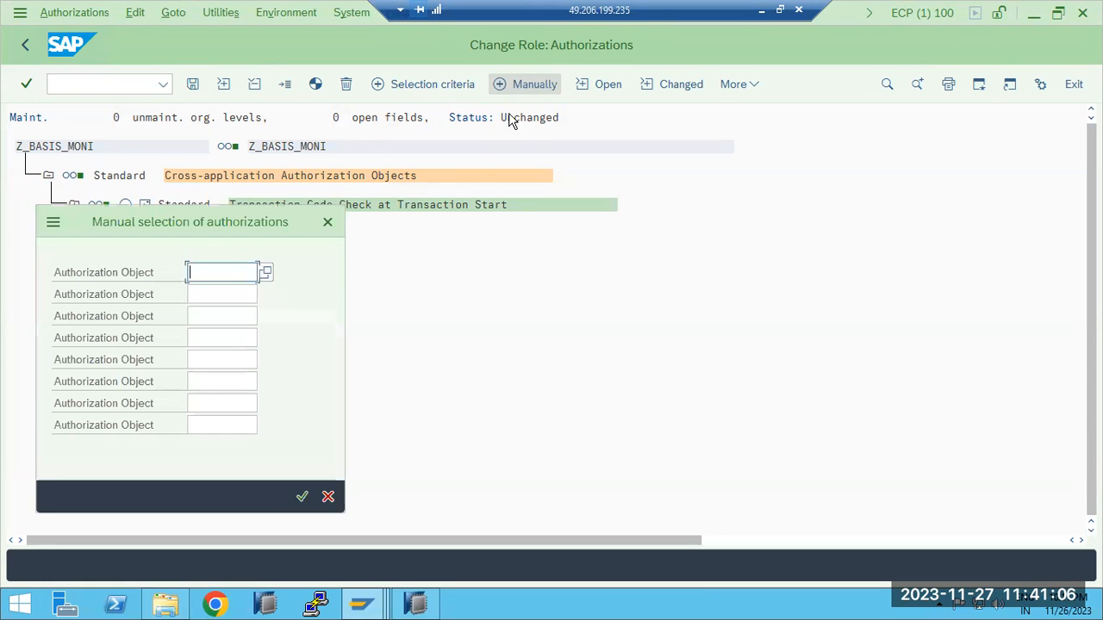
{"action": "left_click", "coordinate": [193, 273]}
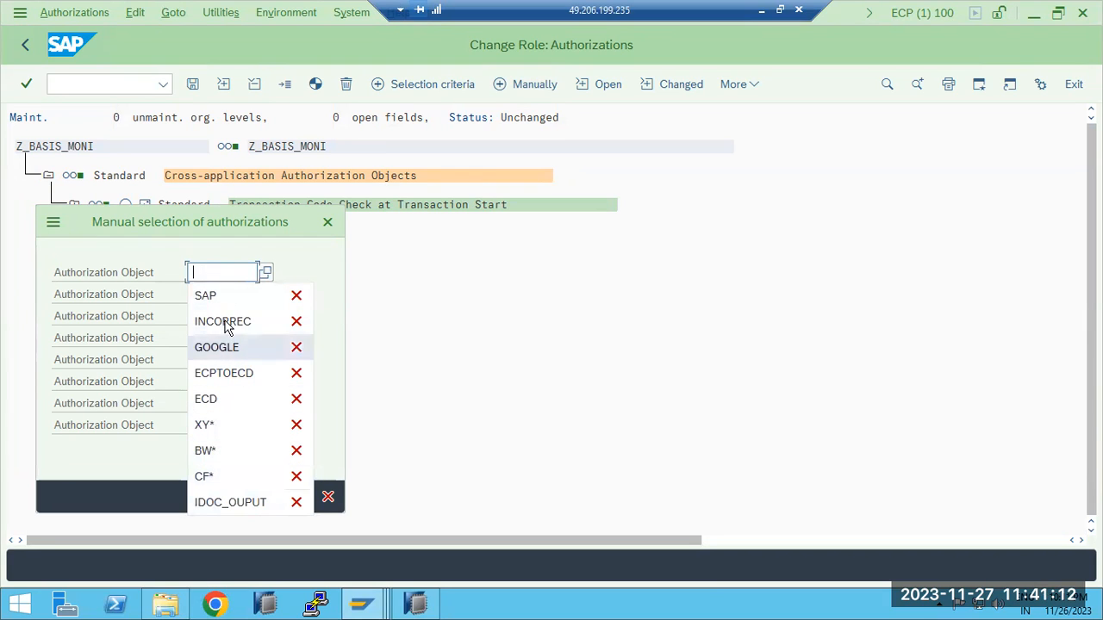
{"action": "left_click", "coordinate": [265, 272]}
{"action": "left_click", "coordinate": [267, 272]}
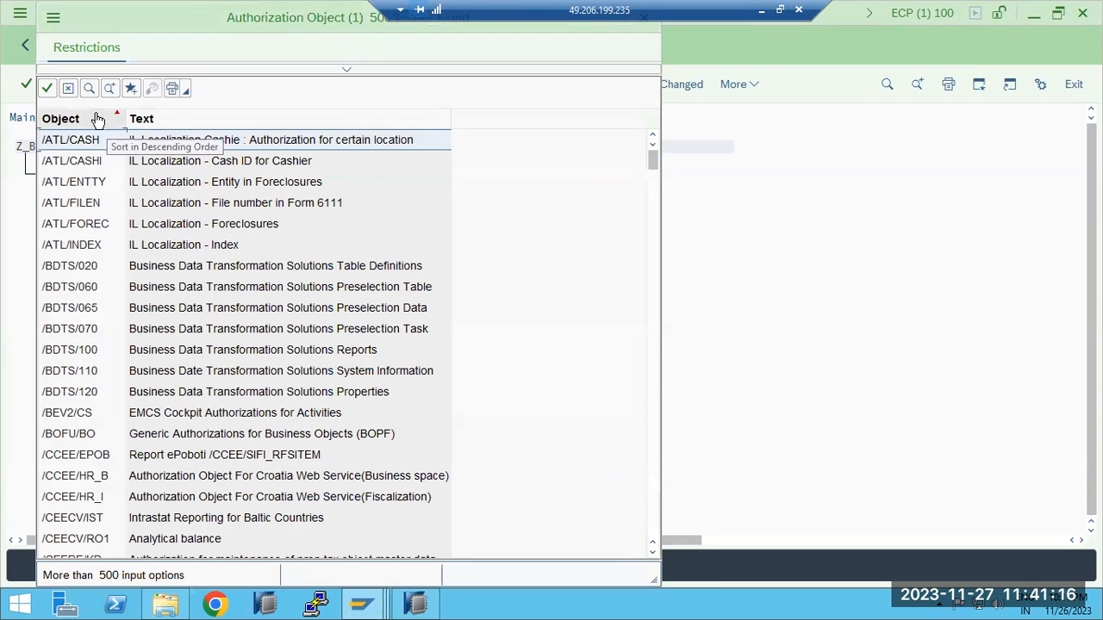
{"action": "left_click_drag", "start_coordinate": [310, 21], "coordinate": [342, 100]}
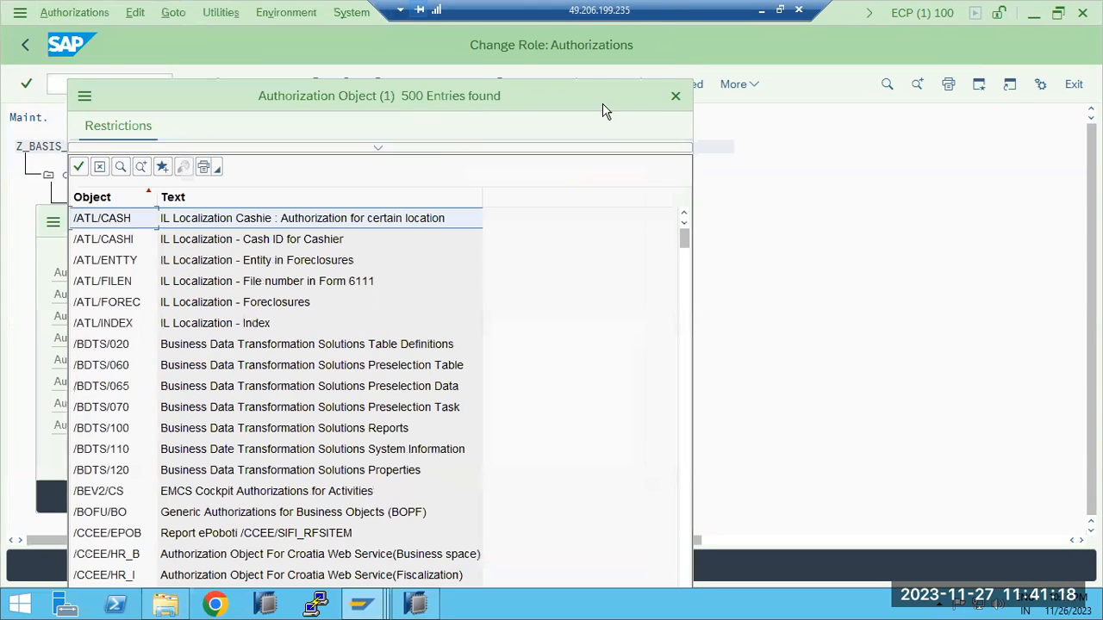
{"action": "left_click", "coordinate": [675, 97]}
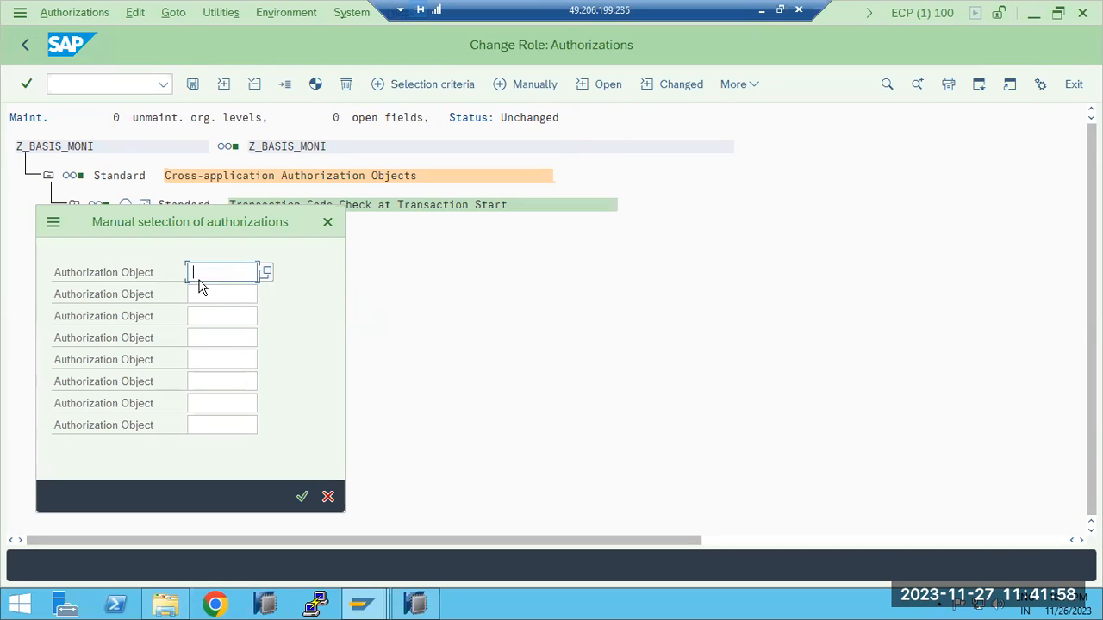
{"action": "left_click", "coordinate": [328, 221]}
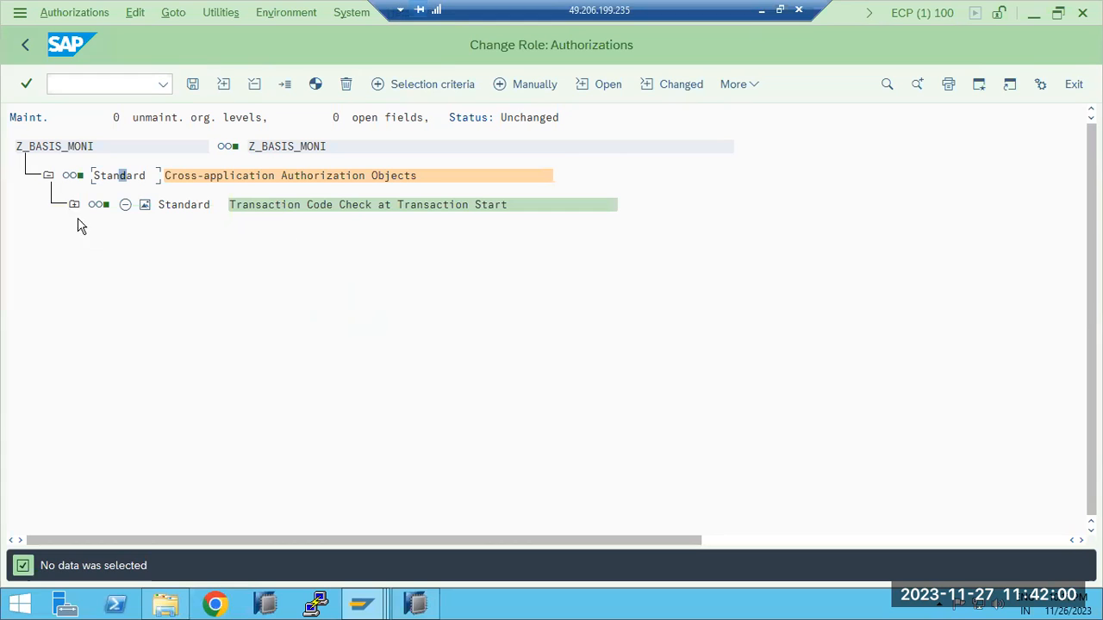
Expand Transaction Code Check at Transaction Start to its transaction codes, and view the manual authorization selection again without adding an object
{"action": "left_click", "coordinate": [72, 207]}
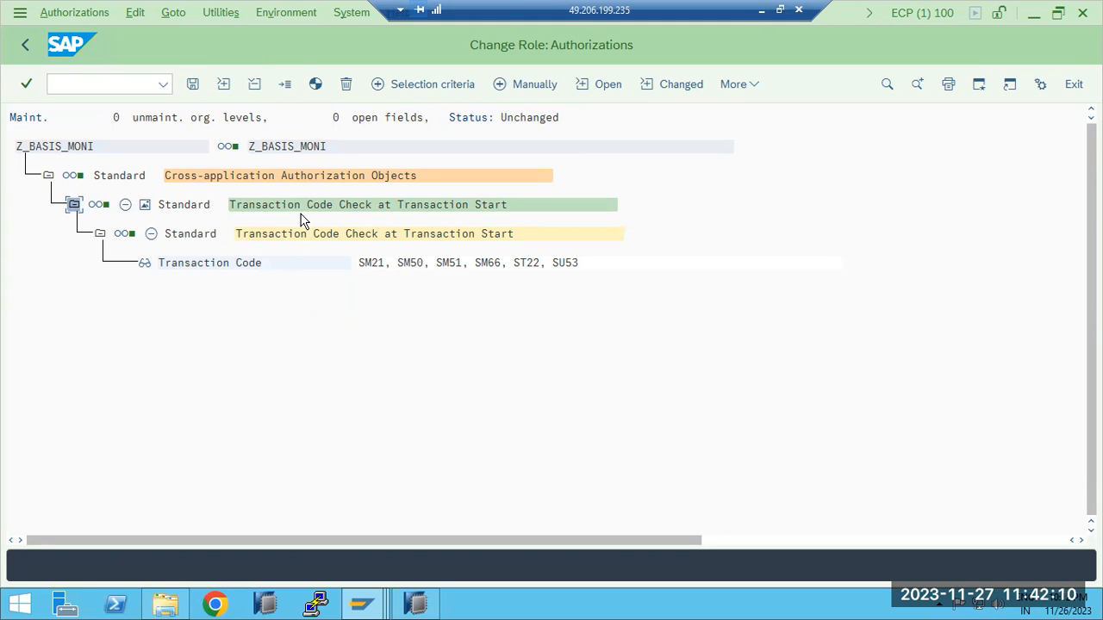
{"action": "left_click", "coordinate": [179, 264]}
{"action": "left_click", "coordinate": [522, 86]}
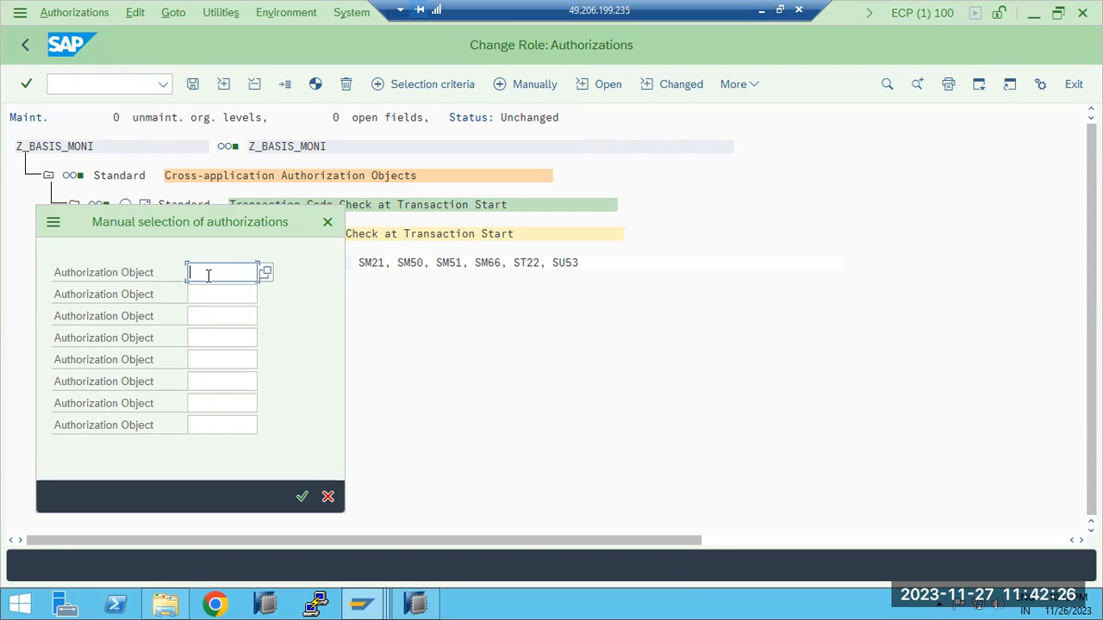
{"action": "left_click", "coordinate": [328, 496]}
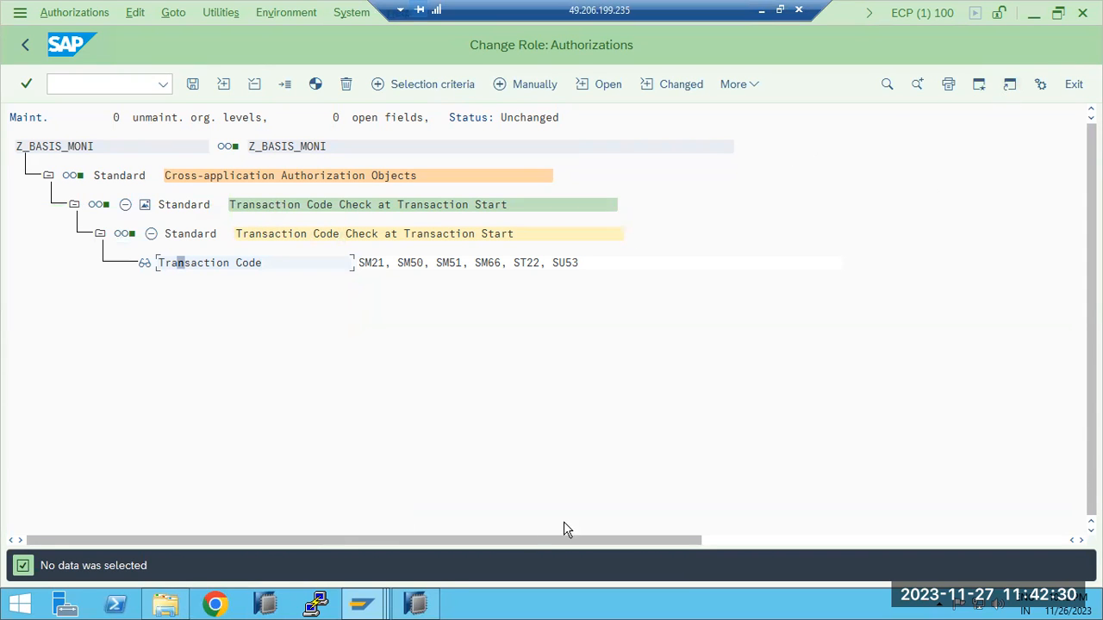
Switch to the User Maintenance session, leave it, open transaction SU25 with its prompt accepted, and return to the user menu
{"action": "left_click", "coordinate": [363, 608]}
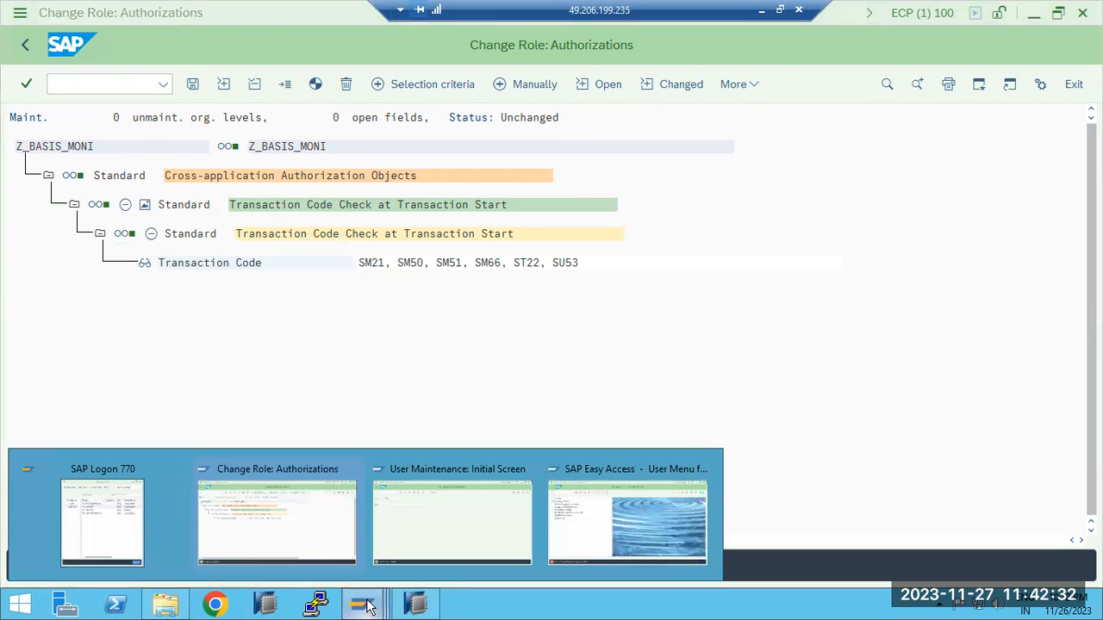
{"action": "left_click", "coordinate": [426, 522]}
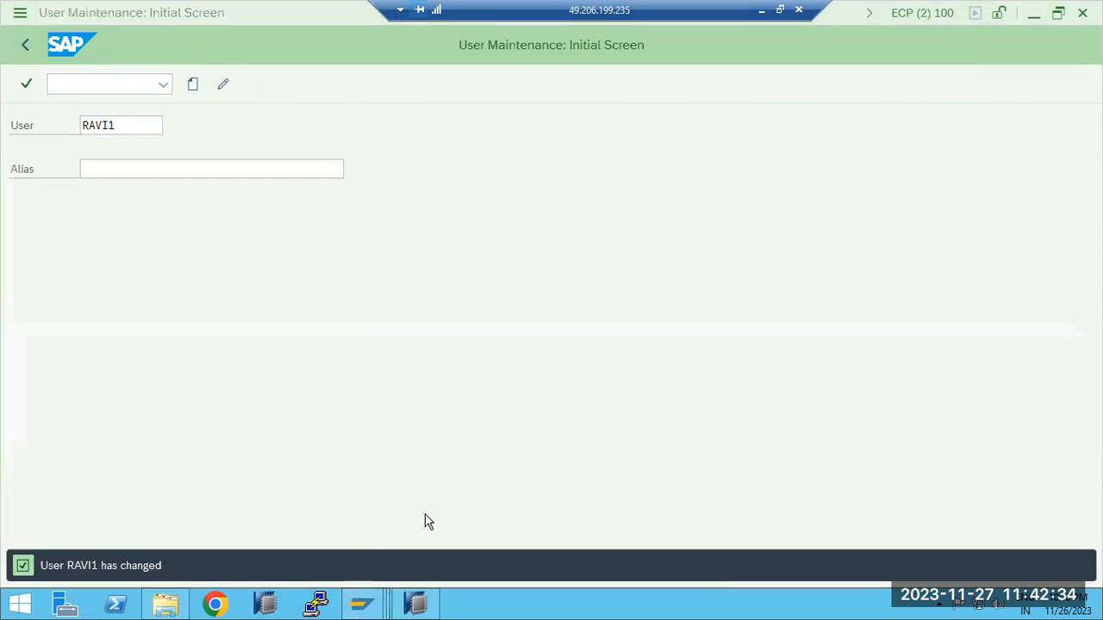
{"action": "left_click", "coordinate": [26, 45]}
{"action": "type", "text": "su25"}
{"action": "key", "text": "Return"}
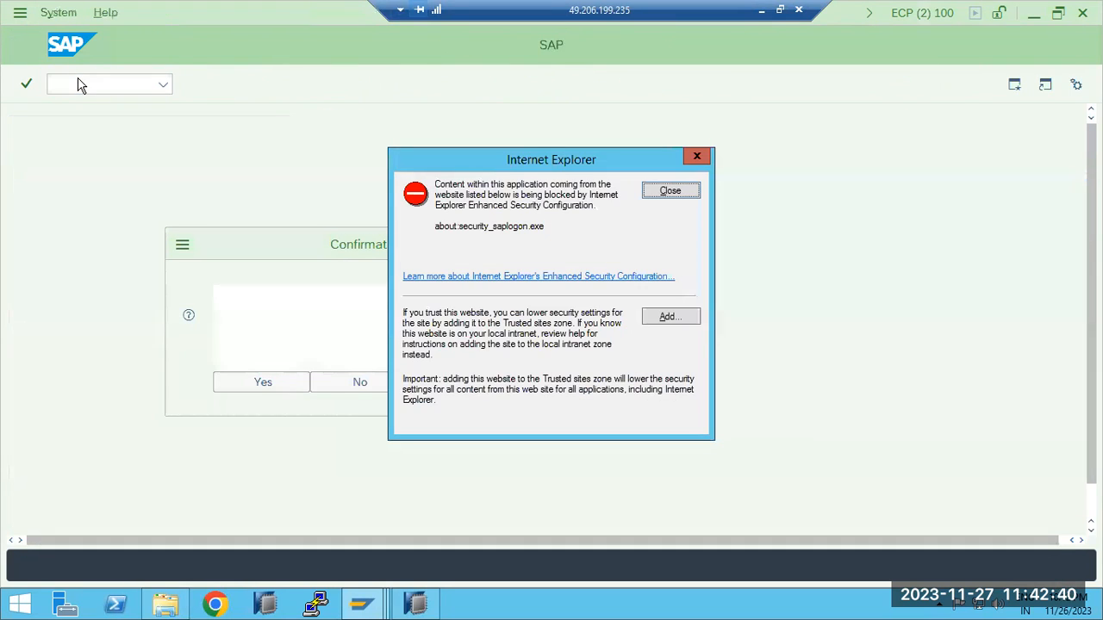
{"action": "left_click", "coordinate": [694, 194]}
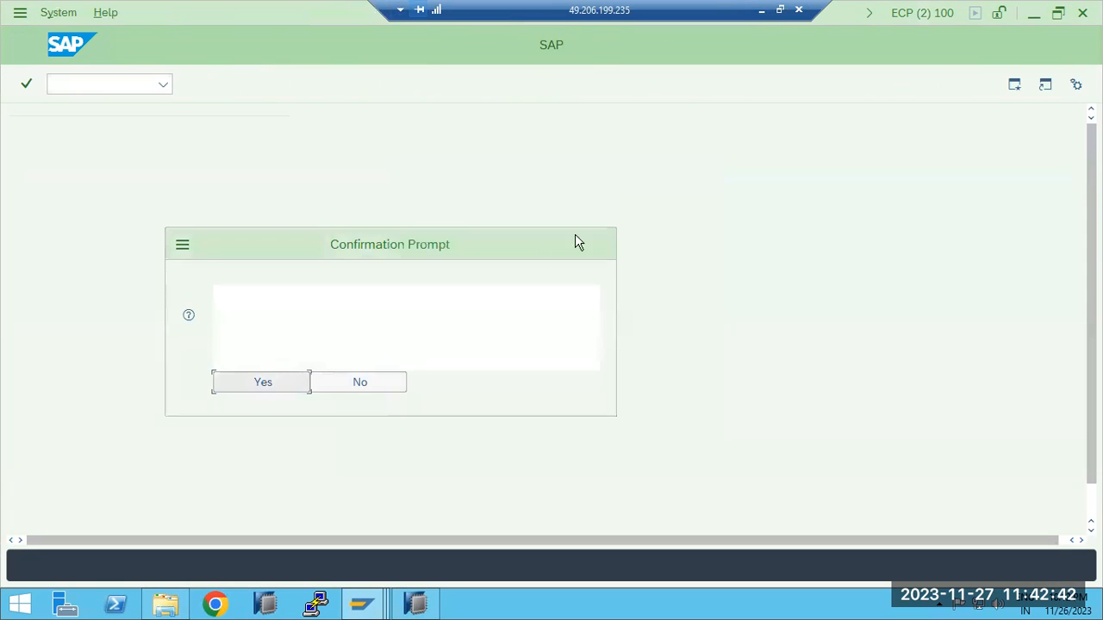
{"action": "left_click", "coordinate": [263, 381]}
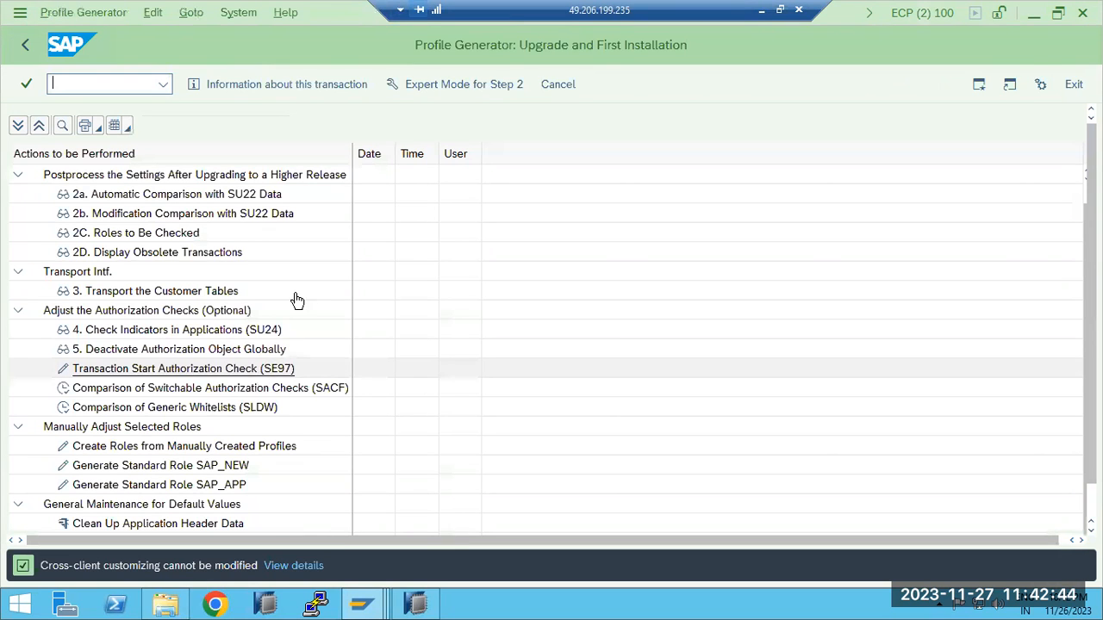
{"action": "left_click", "coordinate": [27, 44]}
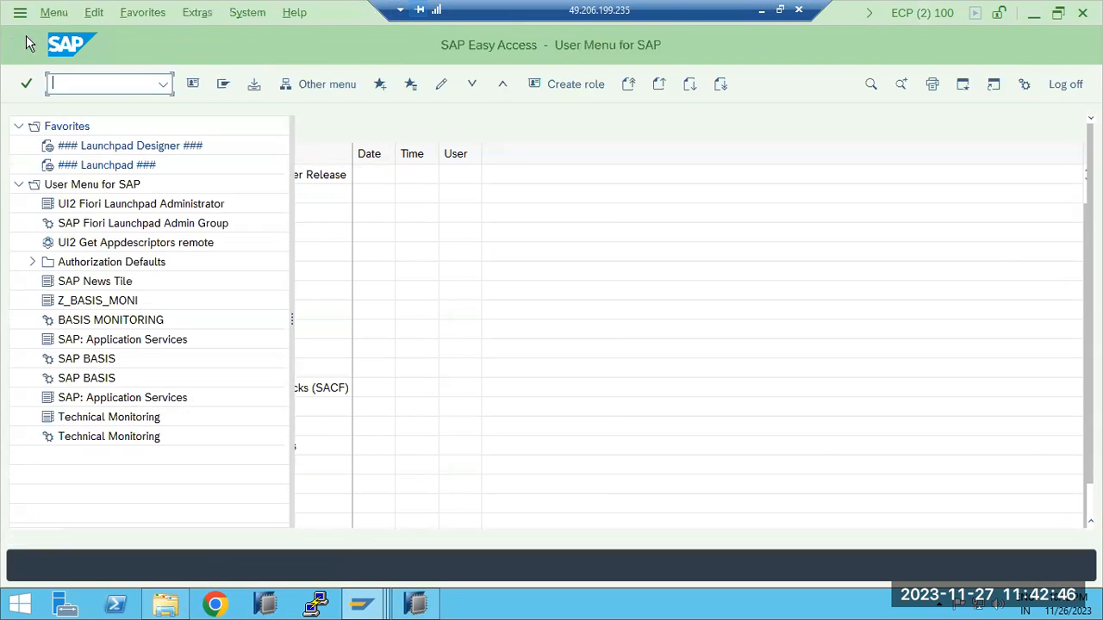
Start transaction SU24 to maintain authorization default values
{"action": "type", "text": "su2"}
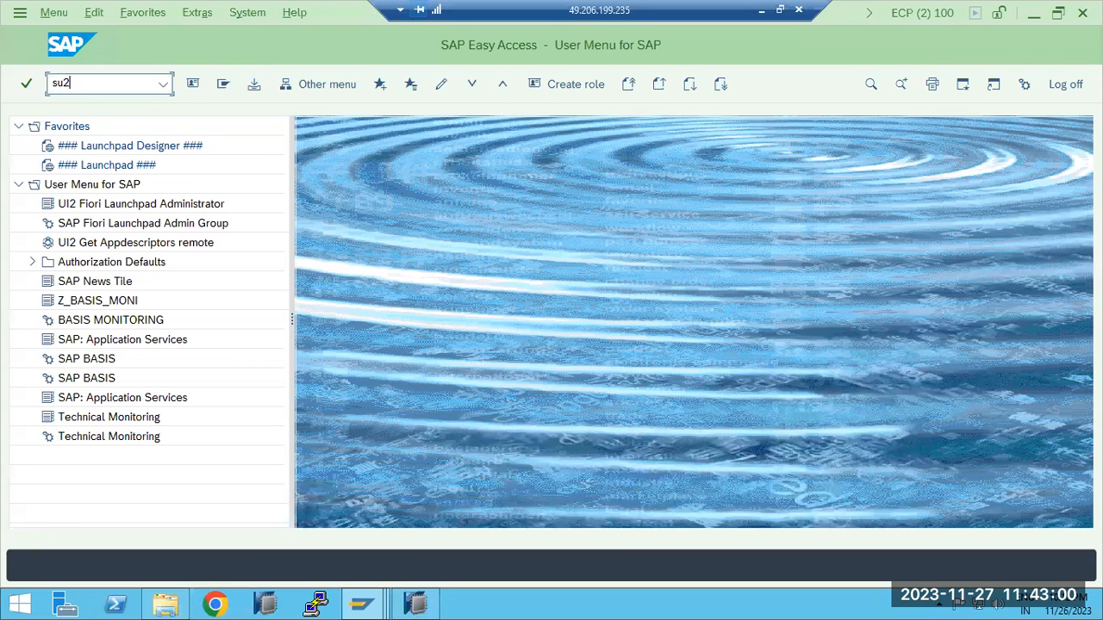
{"action": "key", "text": "BackSpace"}
{"action": "key", "text": "Return"}
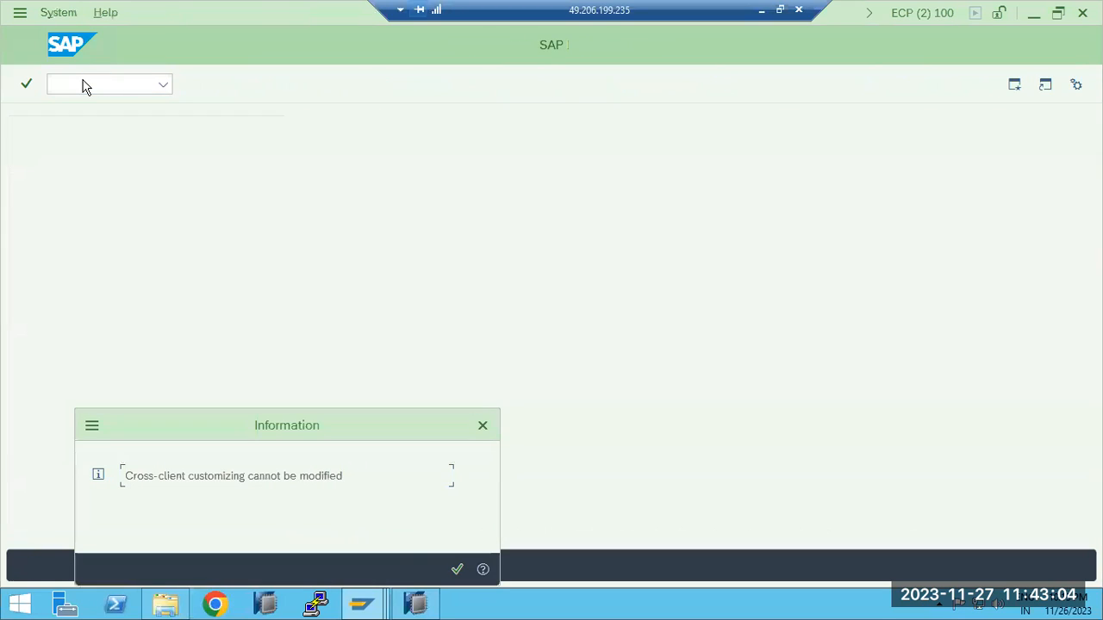
{"action": "key", "text": "Return"}
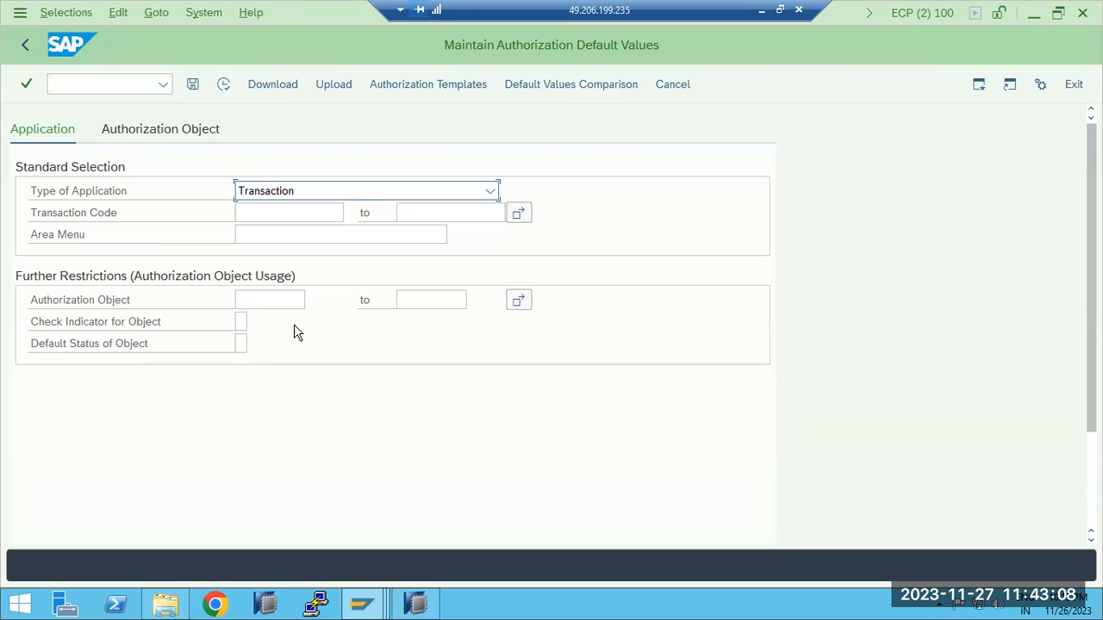
Display the authorization objects assigned to transaction code SM50, and return to the selection
{"action": "left_click", "coordinate": [275, 304]}
{"action": "left_click", "coordinate": [268, 212]}
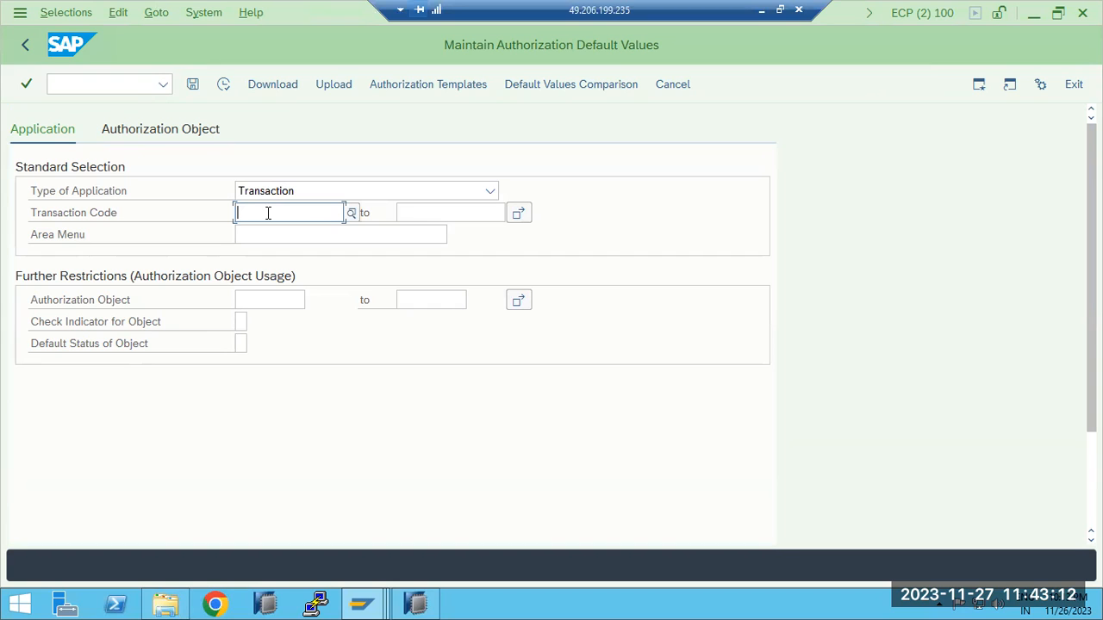
{"action": "type", "text": "S"}
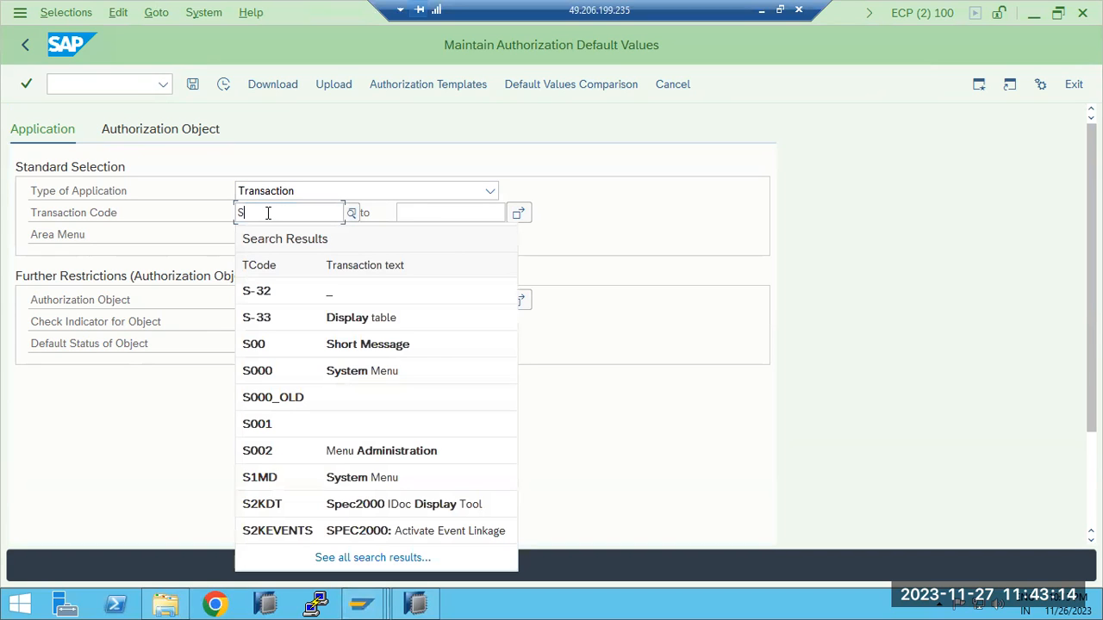
{"action": "type", "text": "M50"}
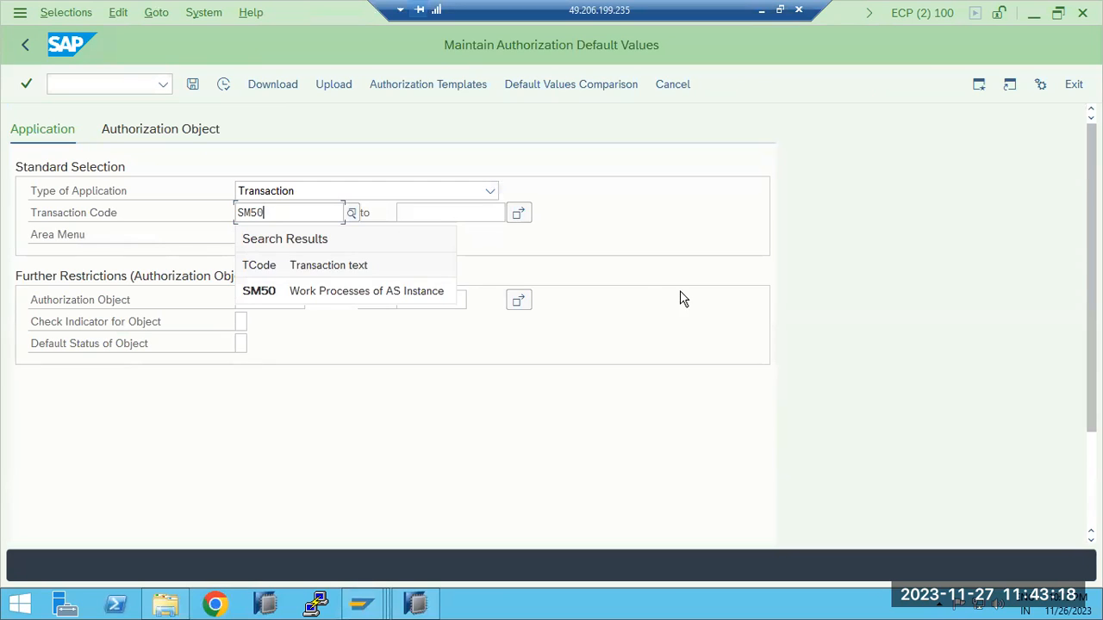
{"action": "left_click", "coordinate": [282, 300]}
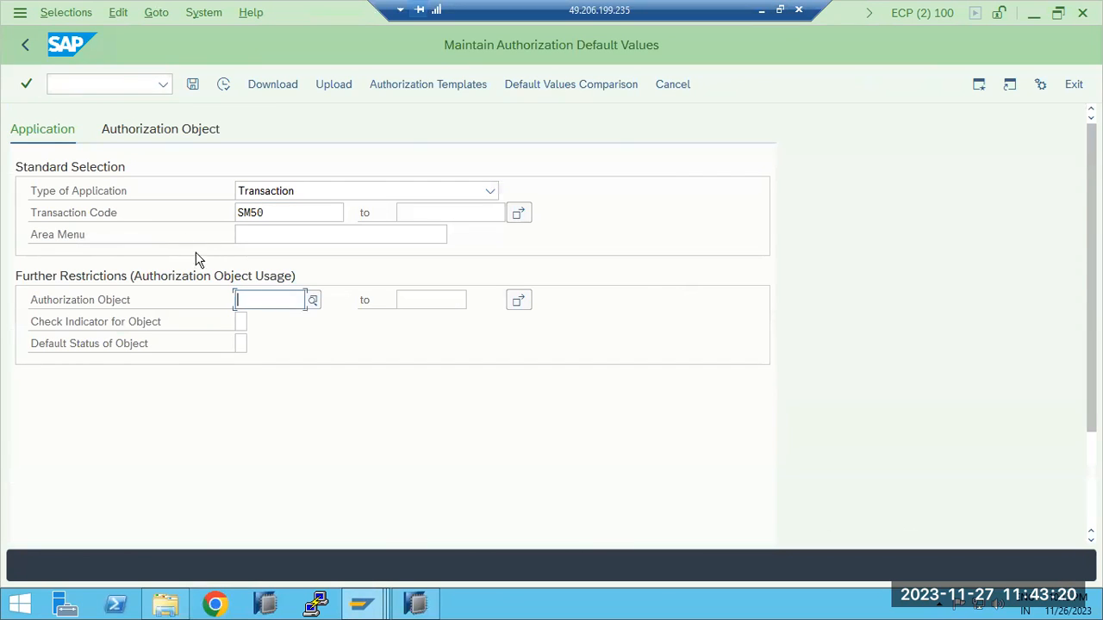
{"action": "left_click", "coordinate": [222, 85]}
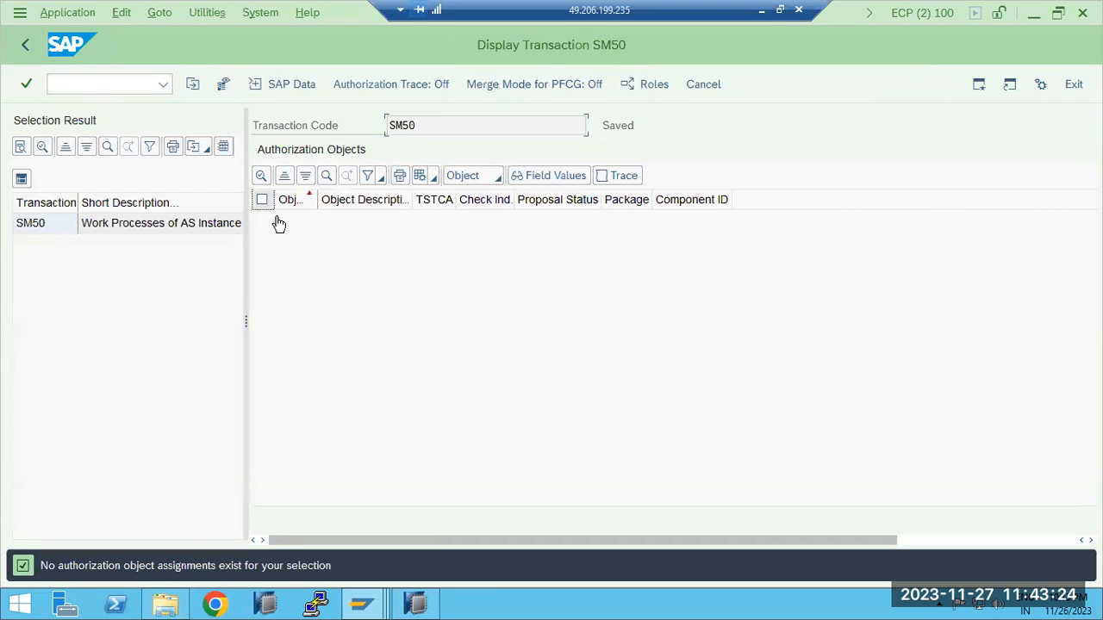
{"action": "left_click", "coordinate": [26, 47]}
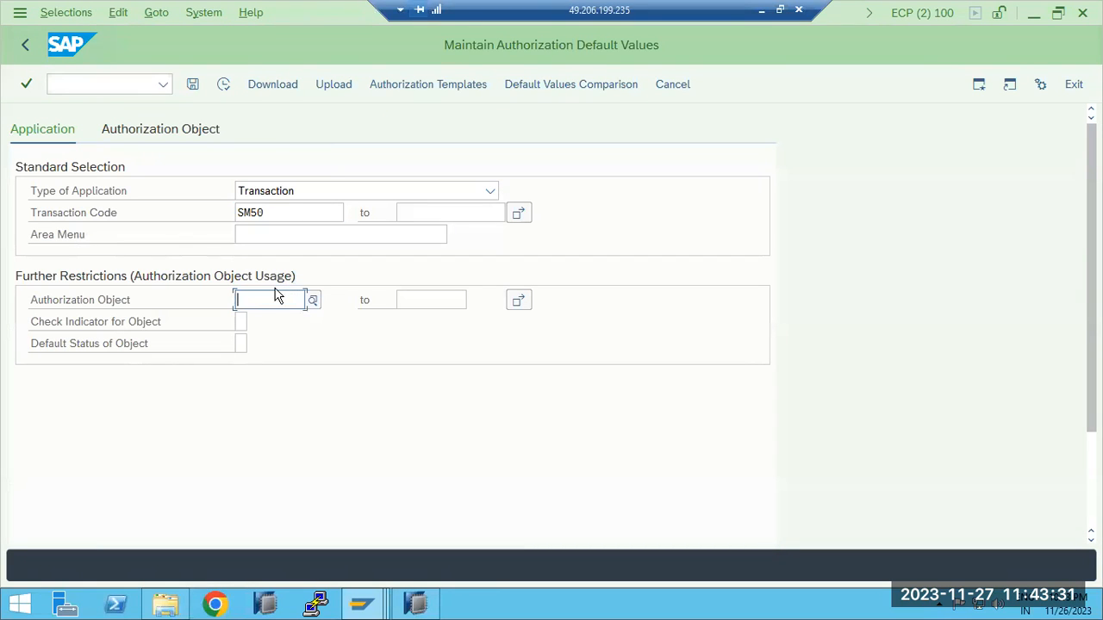
Browse the list of possible authorization objects for restricting the SM50 selection, and close it without choosing one
{"action": "left_click", "coordinate": [276, 216]}
{"action": "left_click", "coordinate": [307, 197]}
{"action": "left_click", "coordinate": [307, 197]}
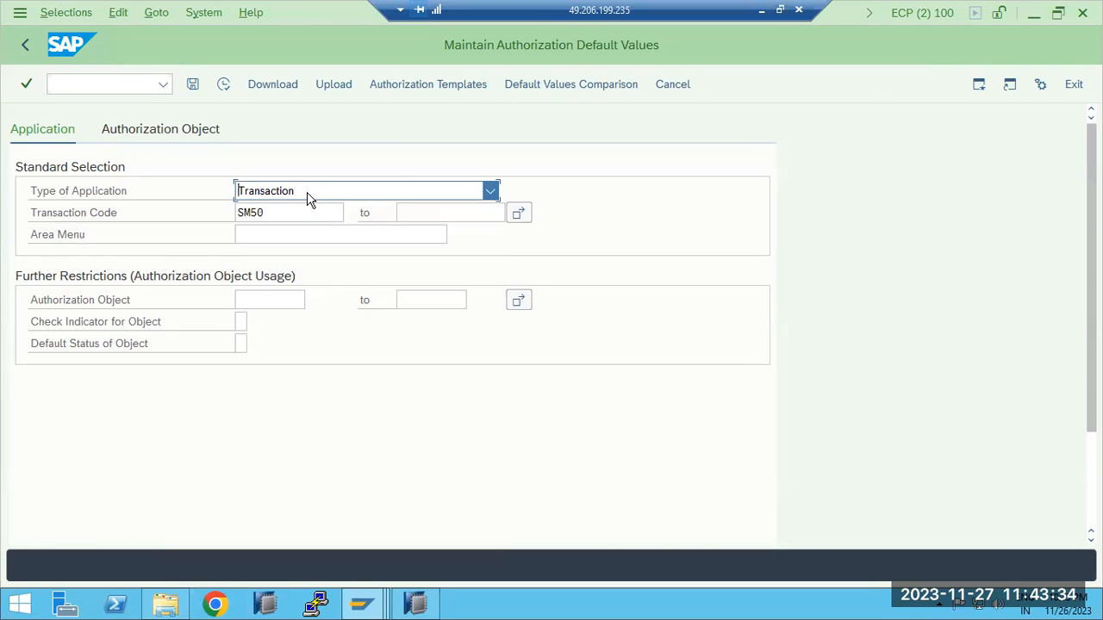
{"action": "left_click", "coordinate": [266, 304]}
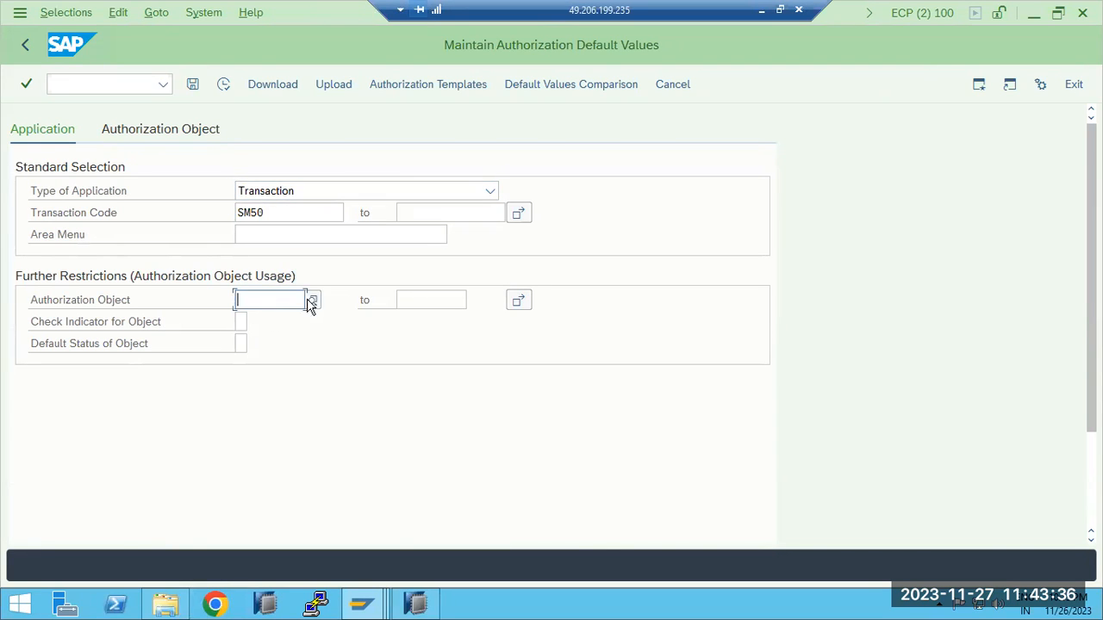
{"action": "left_click", "coordinate": [317, 303]}
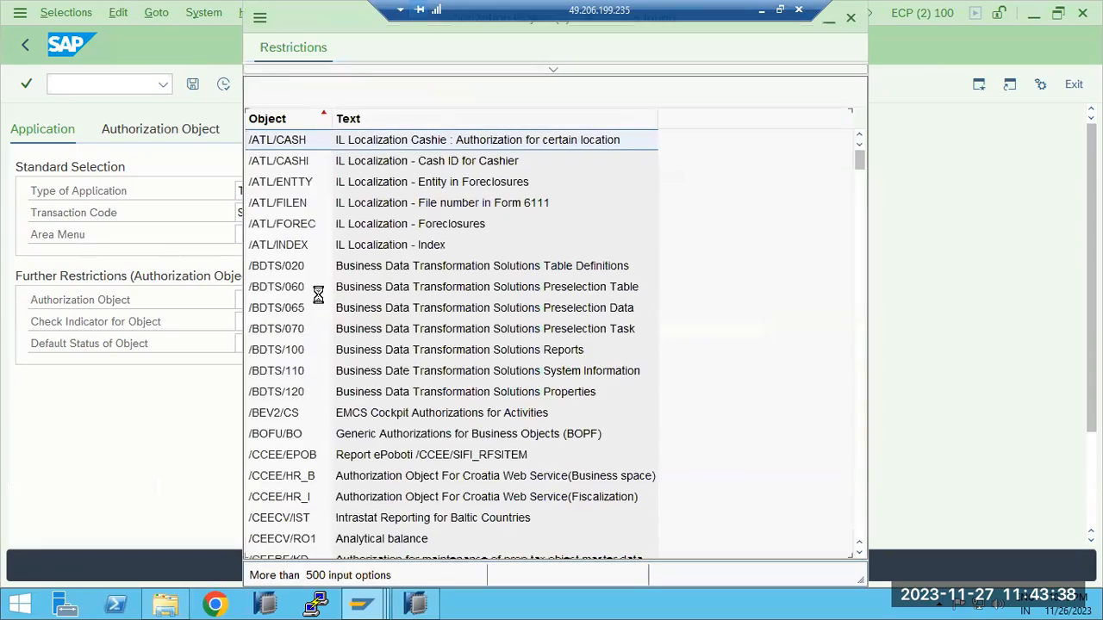
{"action": "scroll", "coordinate": [338, 314], "scroll_direction": "down", "scroll_amount": 10}
{"action": "scroll", "coordinate": [339, 314], "scroll_direction": "down", "scroll_amount": 20}
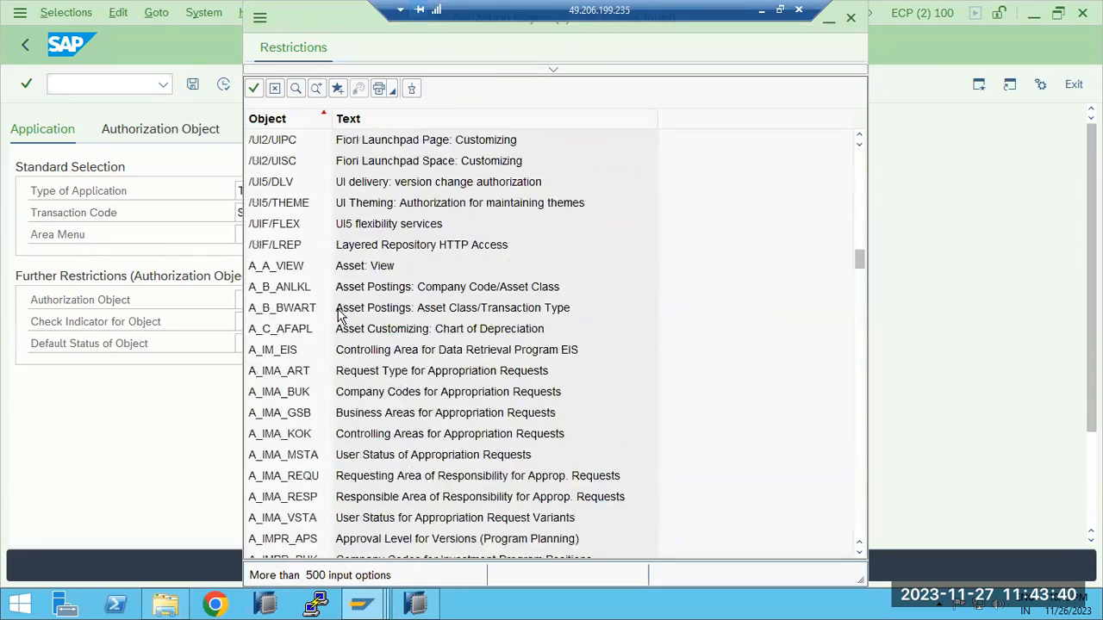
{"action": "scroll", "coordinate": [340, 317], "scroll_direction": "down", "scroll_amount": 20}
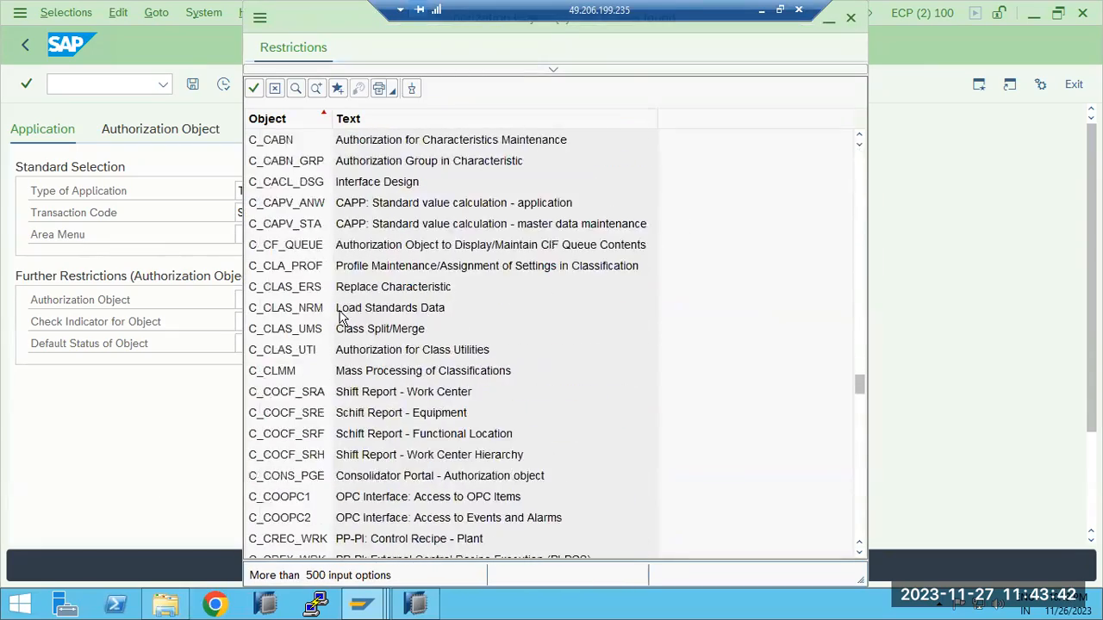
{"action": "scroll", "coordinate": [340, 317], "scroll_direction": "down", "scroll_amount": 20}
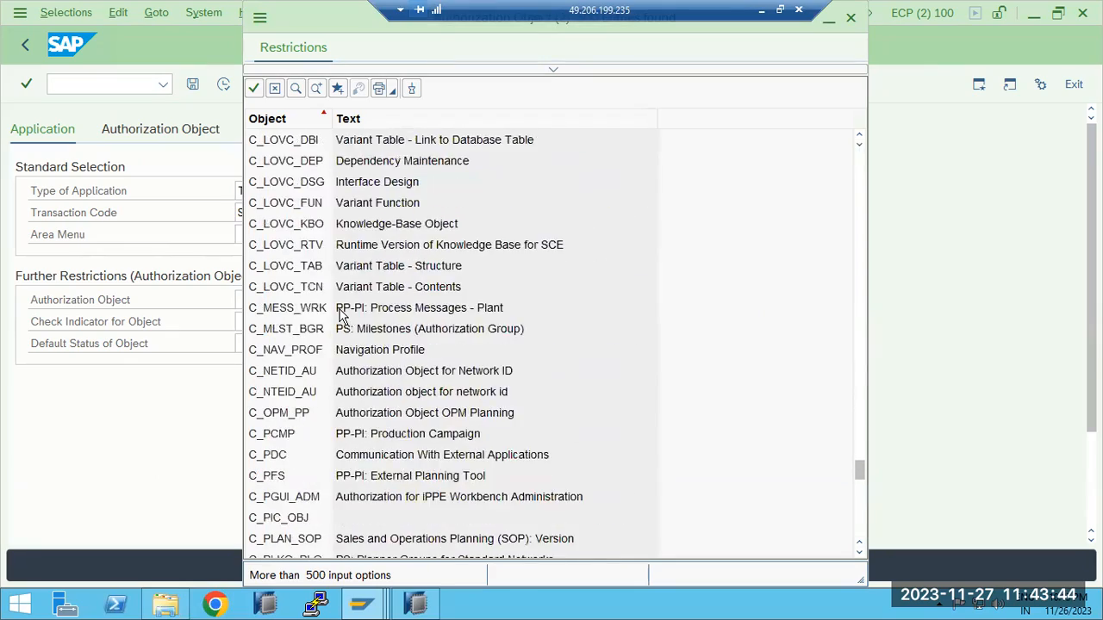
{"action": "scroll", "coordinate": [340, 317], "scroll_direction": "down", "scroll_amount": 20}
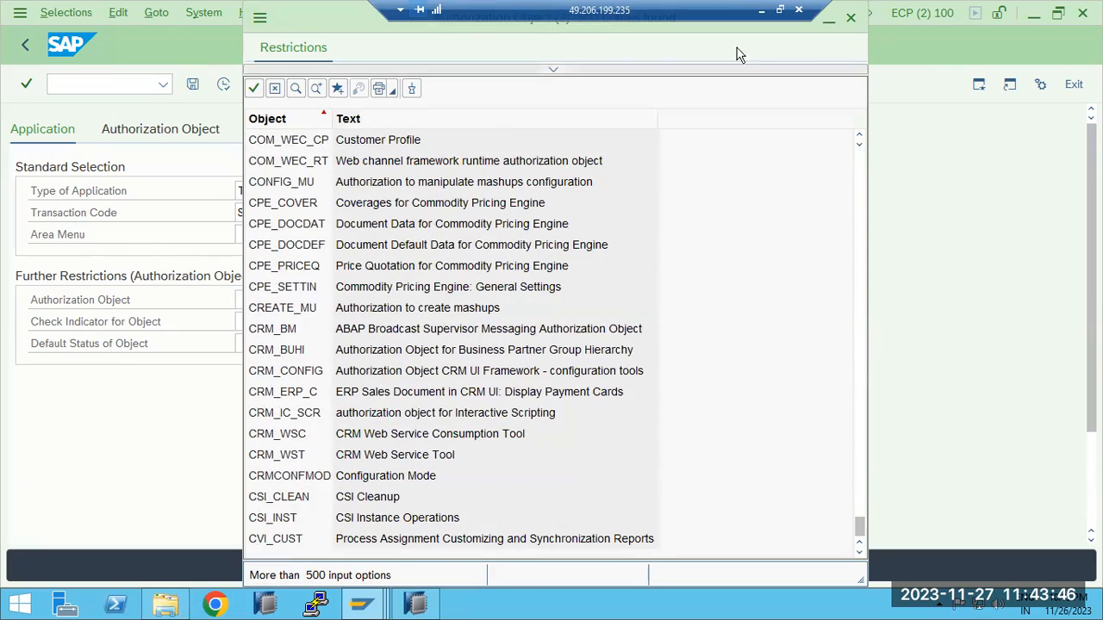
{"action": "left_click", "coordinate": [851, 18]}
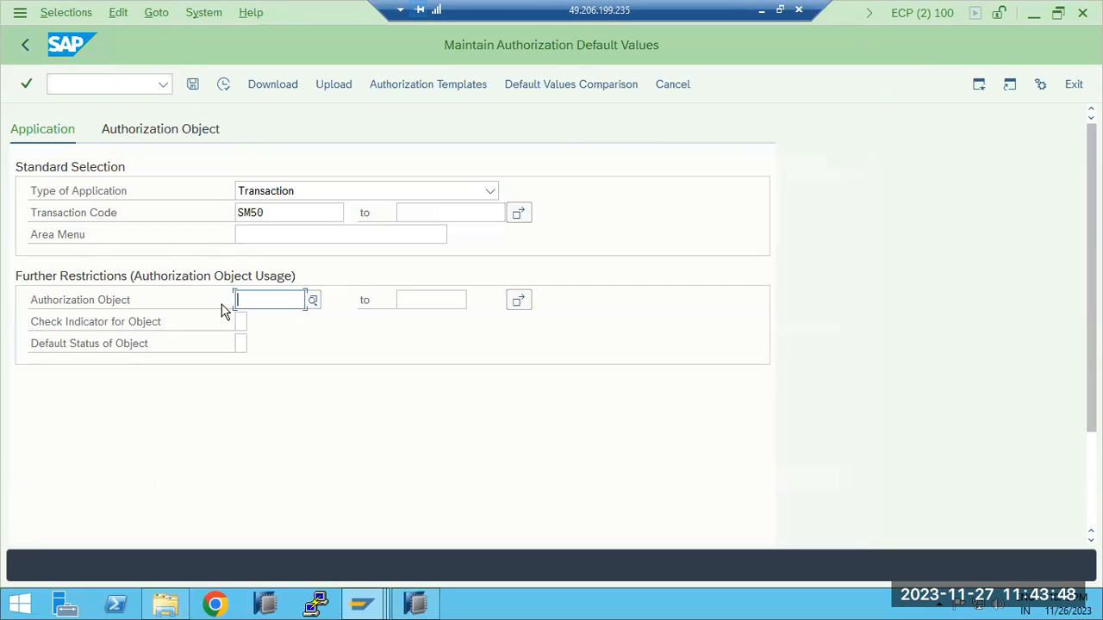
Search the authorization objects with S*, choose S_ADMI_FCD, and run the SM50 selection restricted to that object
{"action": "type", "text": "S*"}
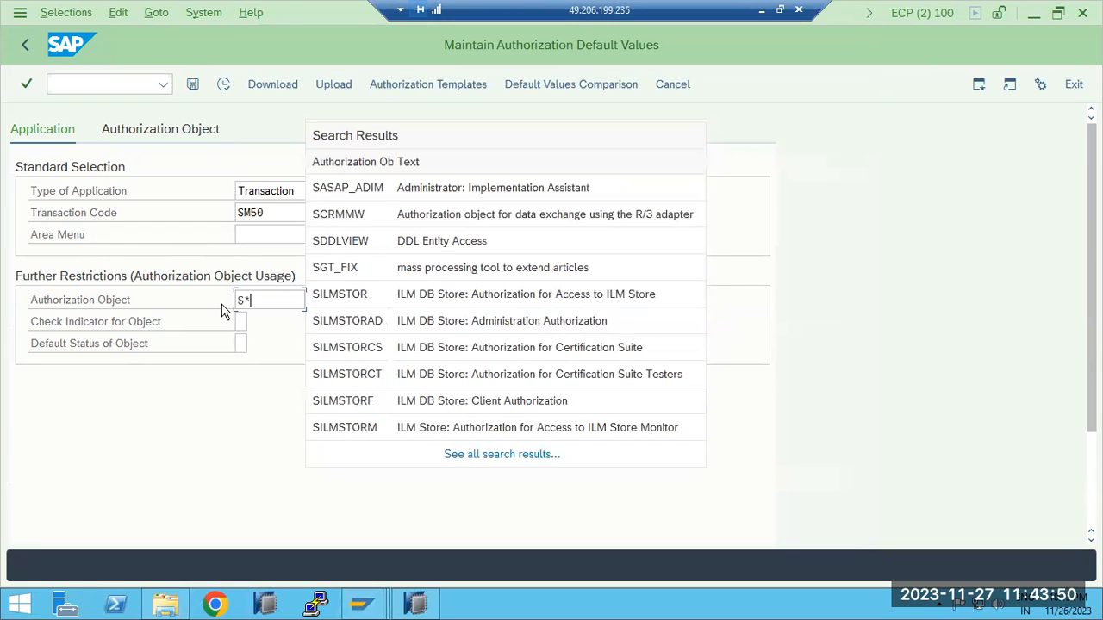
{"action": "left_click", "coordinate": [251, 410]}
{"action": "left_click", "coordinate": [313, 311]}
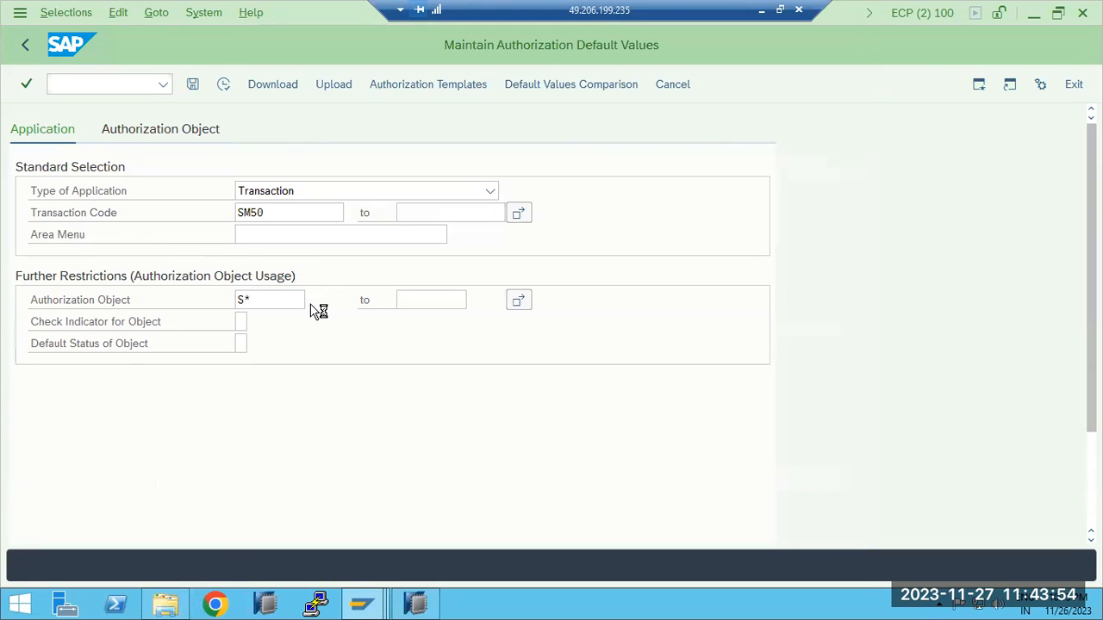
{"action": "key", "text": "F4"}
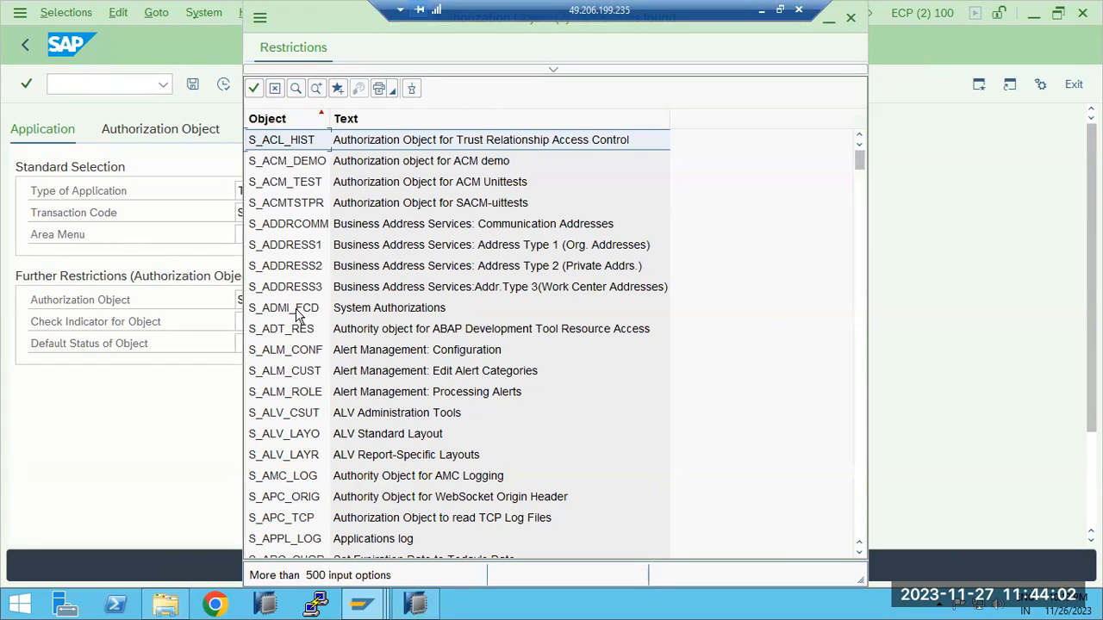
{"action": "double_click", "coordinate": [297, 311]}
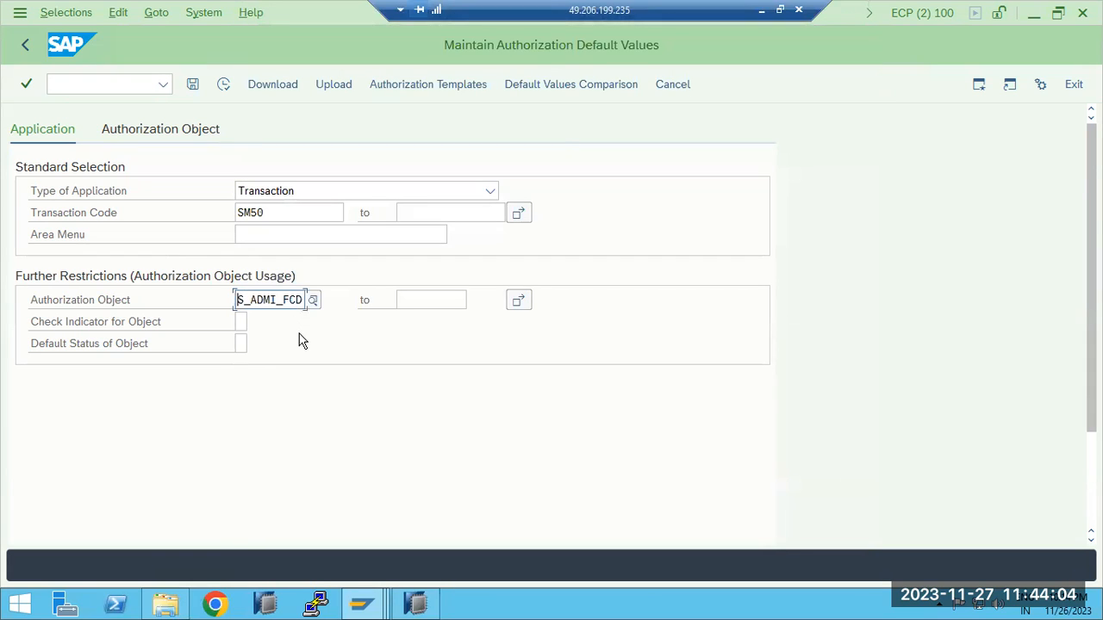
{"action": "left_click", "coordinate": [223, 84]}
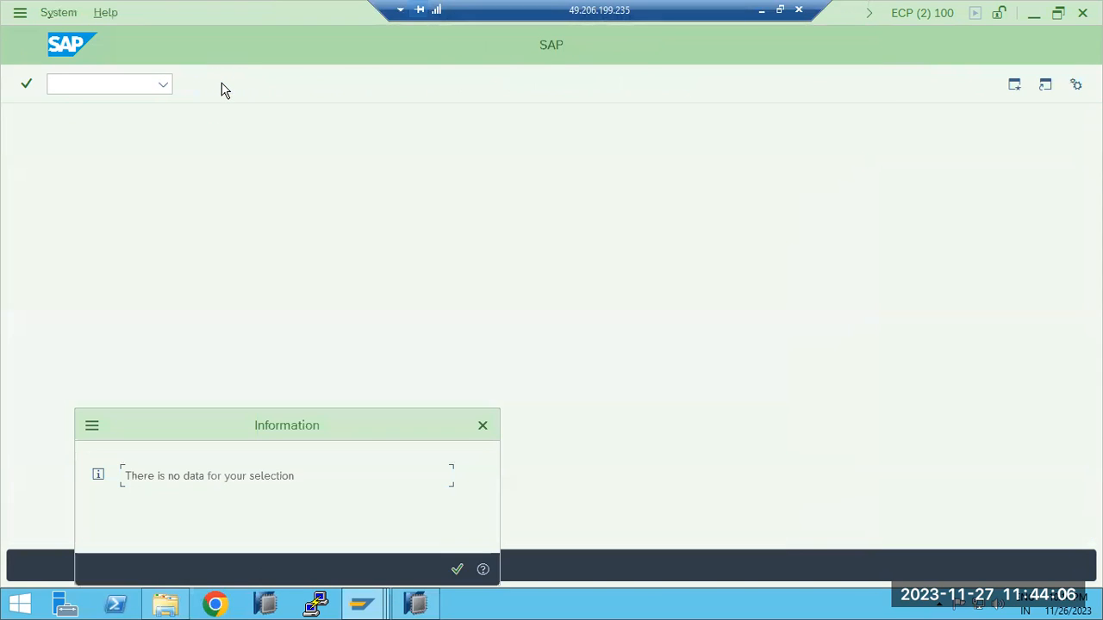
{"action": "left_click", "coordinate": [457, 568]}
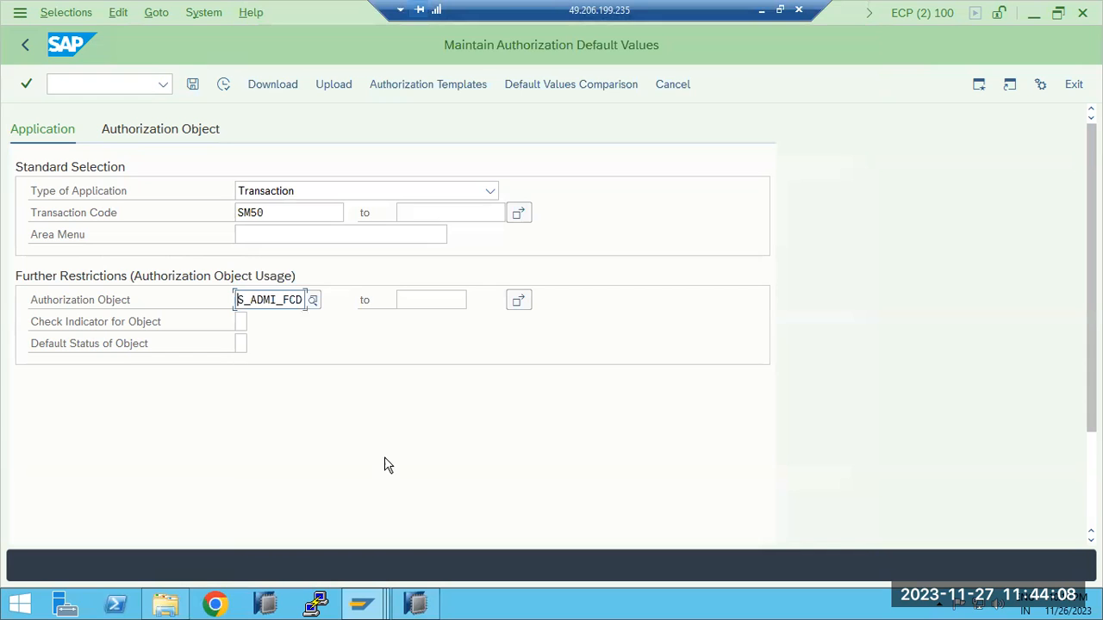
Leave the authorization default values and start transaction SU21 to maintain authorization objects
{"action": "double_click", "coordinate": [278, 211]}
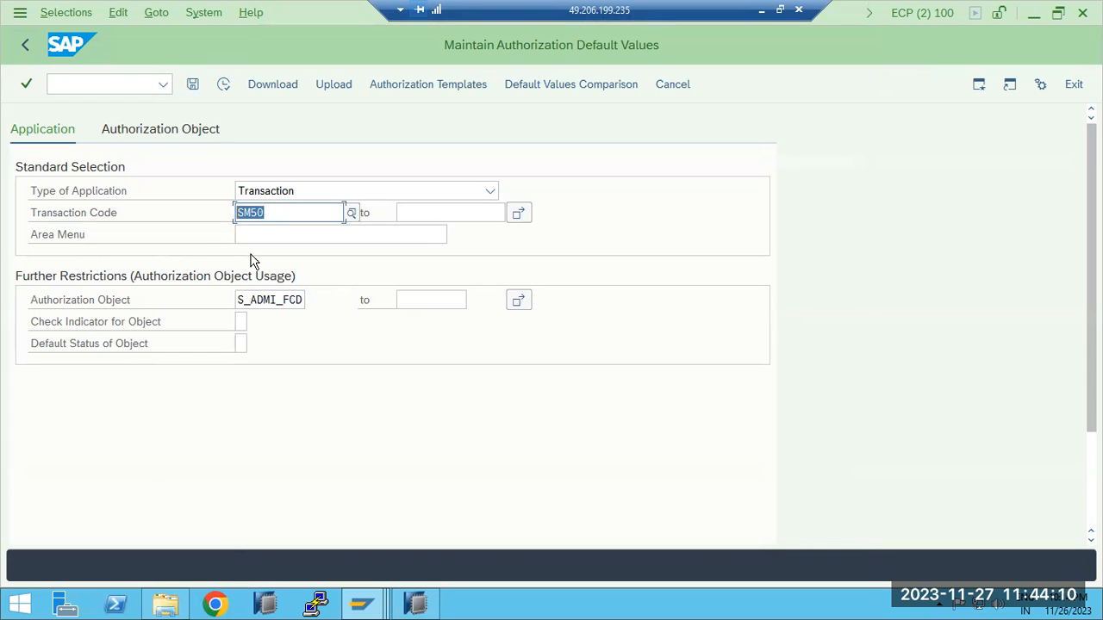
{"action": "left_click", "coordinate": [274, 300]}
{"action": "left_click", "coordinate": [25, 44]}
{"action": "left_click", "coordinate": [163, 83]}
{"action": "left_click", "coordinate": [119, 77]}
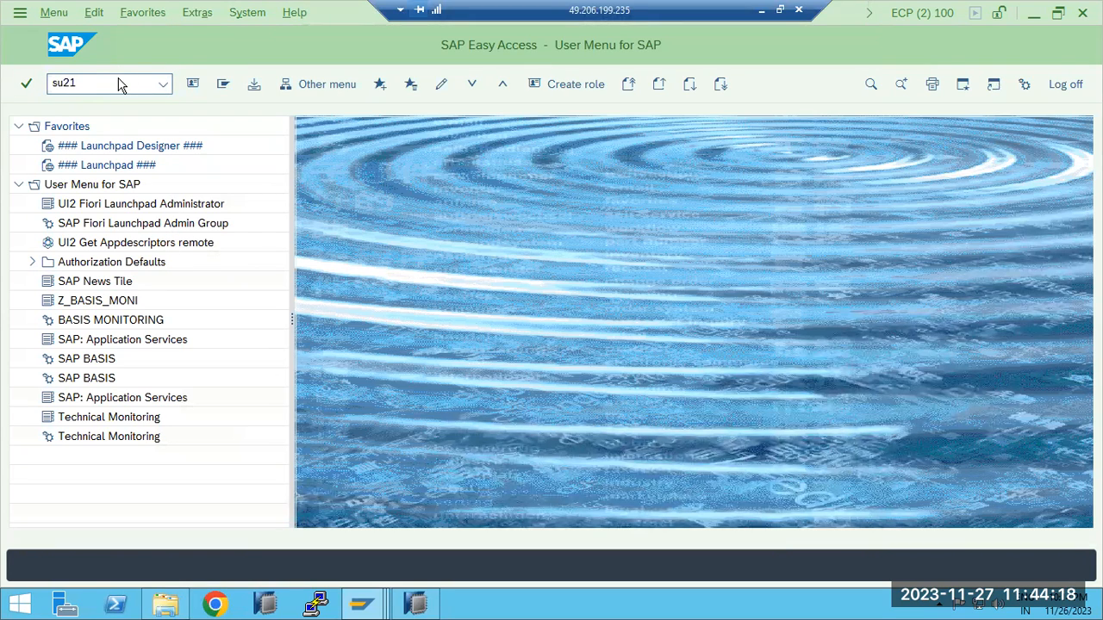
{"action": "type", "text": "su21"}
{"action": "key", "text": "Return"}
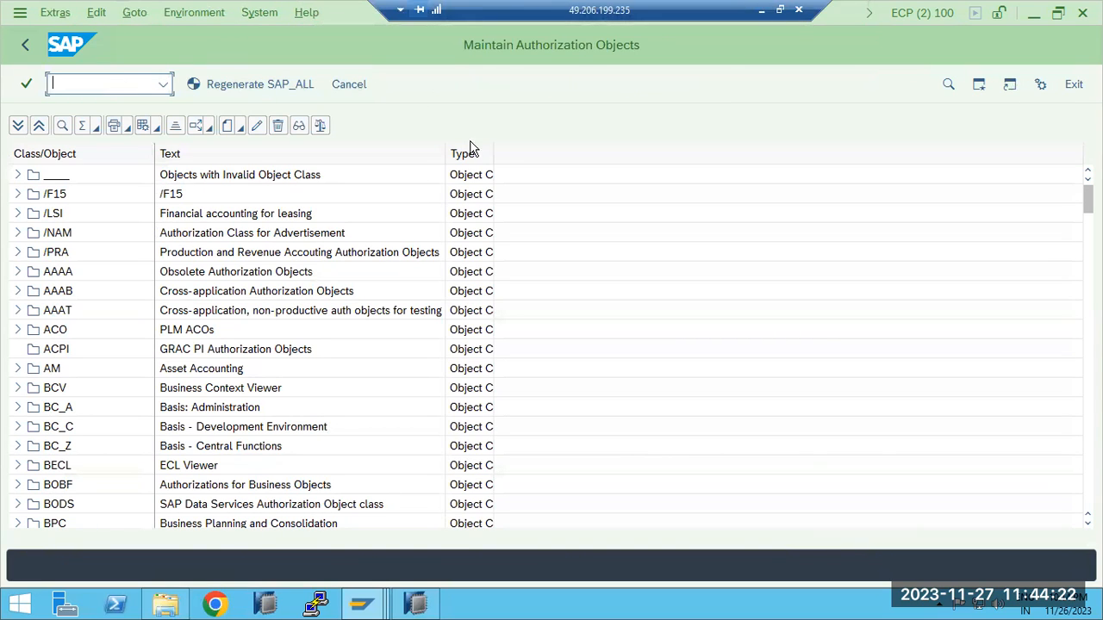
Widen the Type column and browse the list of authorization object classes, closing the search dialog without searching
{"action": "left_click_drag", "start_coordinate": [494, 155], "coordinate": [568, 171]}
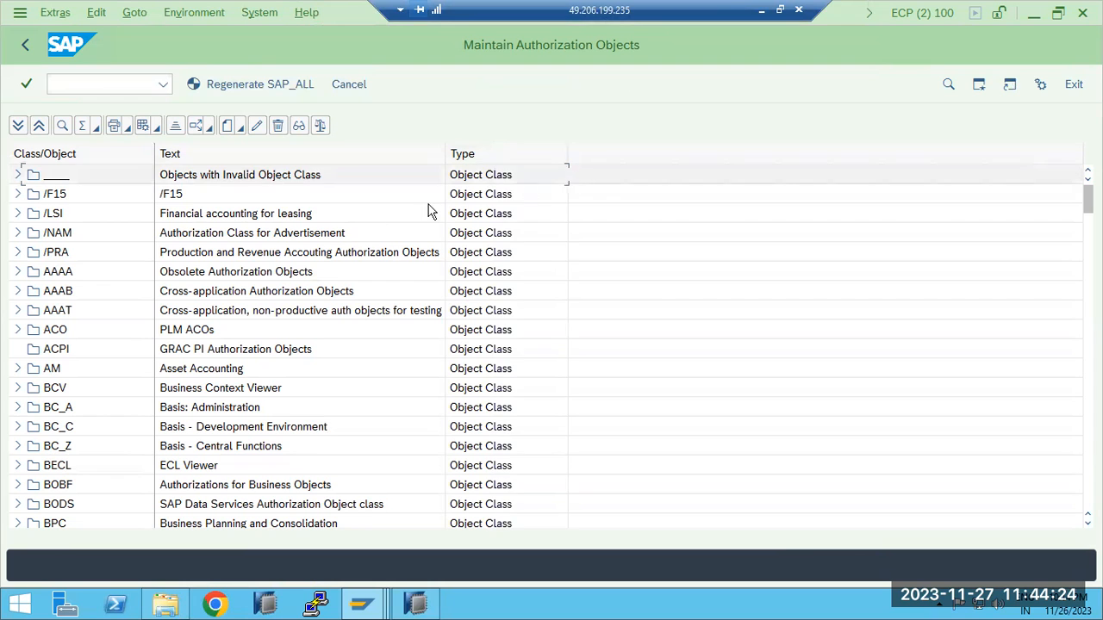
{"action": "scroll", "coordinate": [26, 345], "scroll_direction": "down", "scroll_amount": 8}
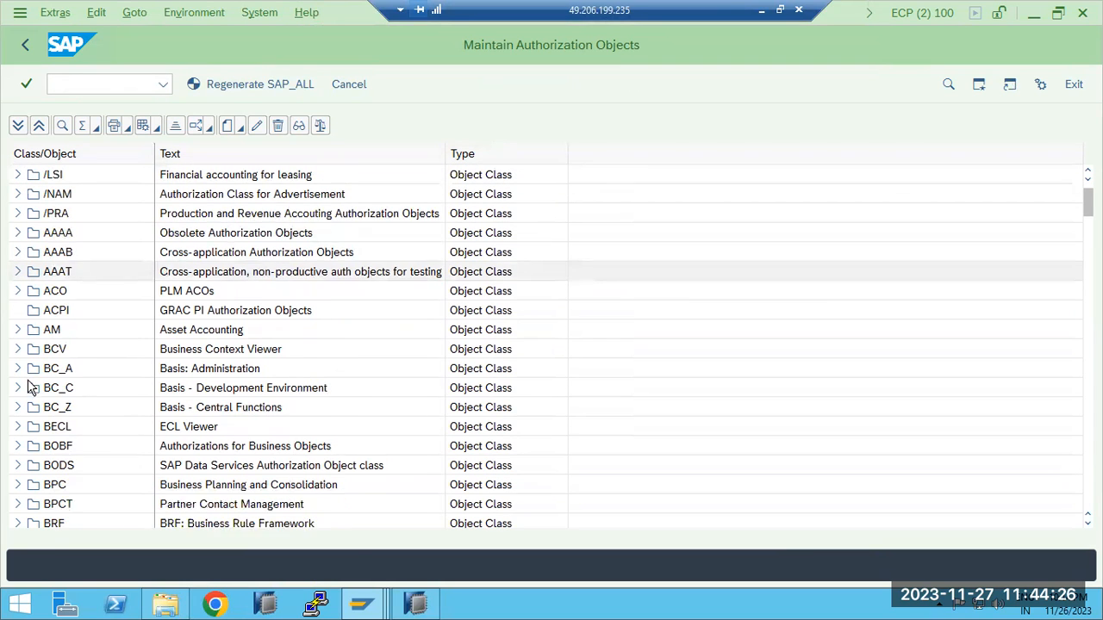
{"action": "scroll", "coordinate": [32, 416], "scroll_direction": "down", "scroll_amount": 9}
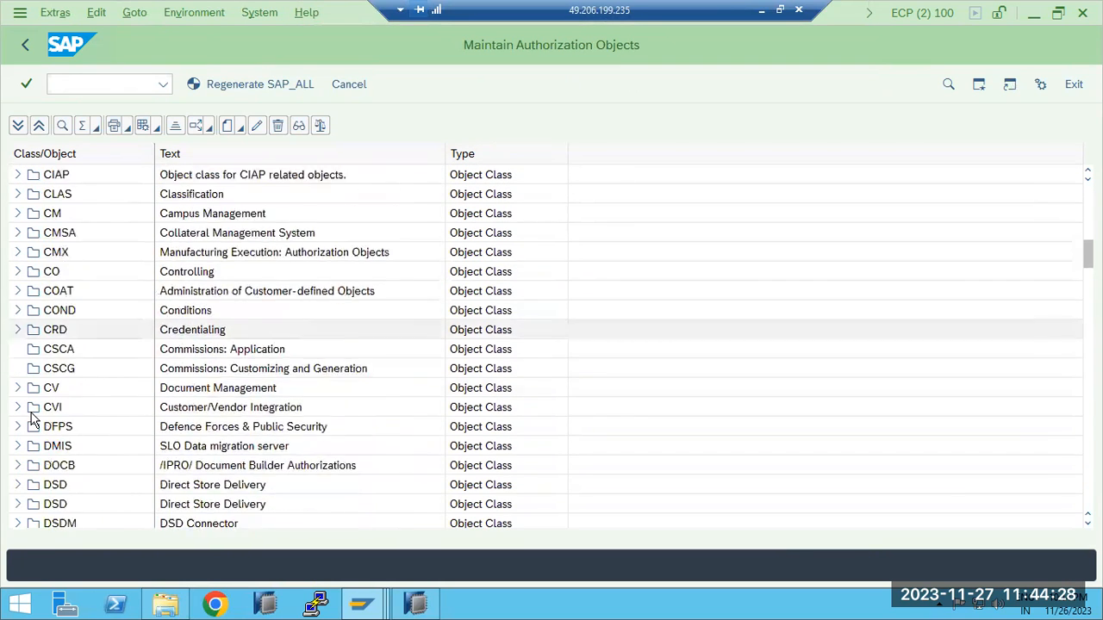
{"action": "scroll", "coordinate": [32, 417], "scroll_direction": "down", "scroll_amount": 10}
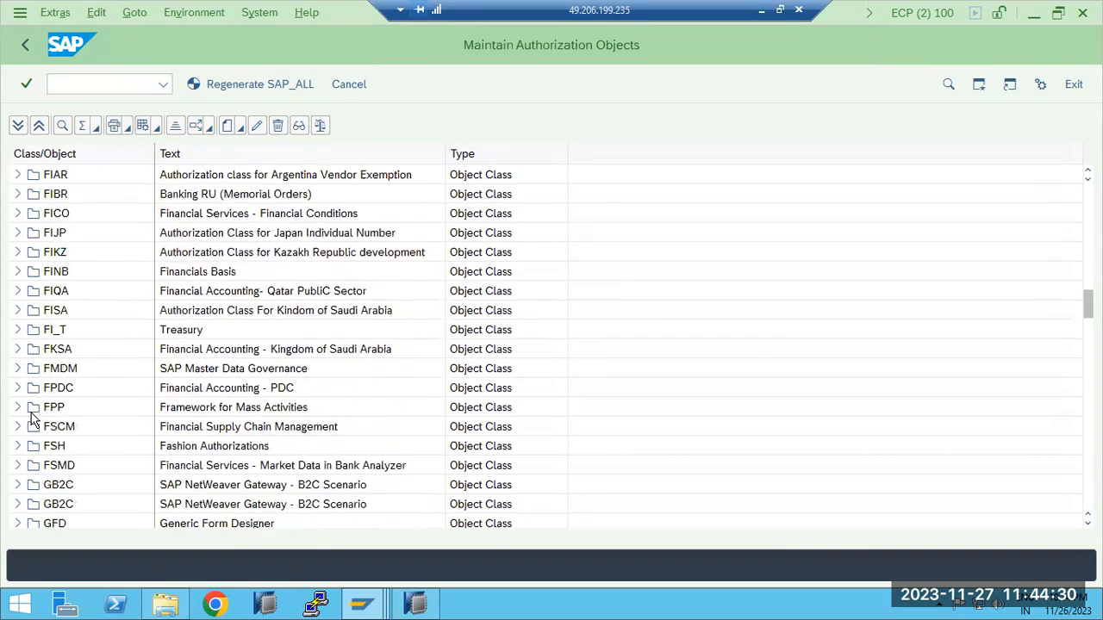
{"action": "scroll", "coordinate": [32, 417], "scroll_direction": "down", "scroll_amount": 9}
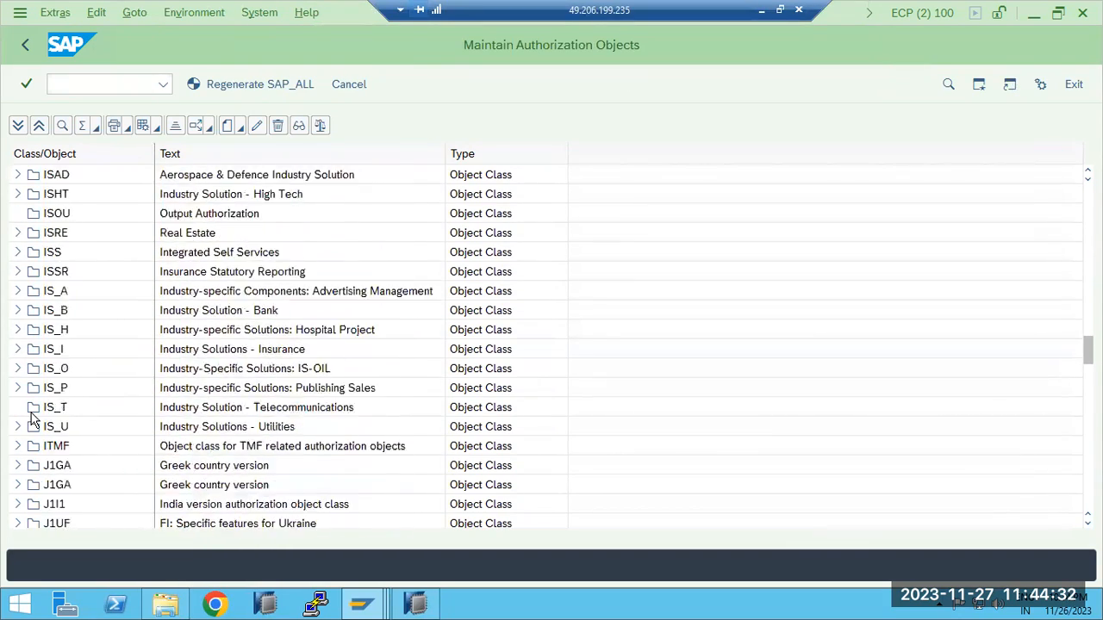
{"action": "scroll", "coordinate": [32, 417], "scroll_direction": "down", "scroll_amount": 8}
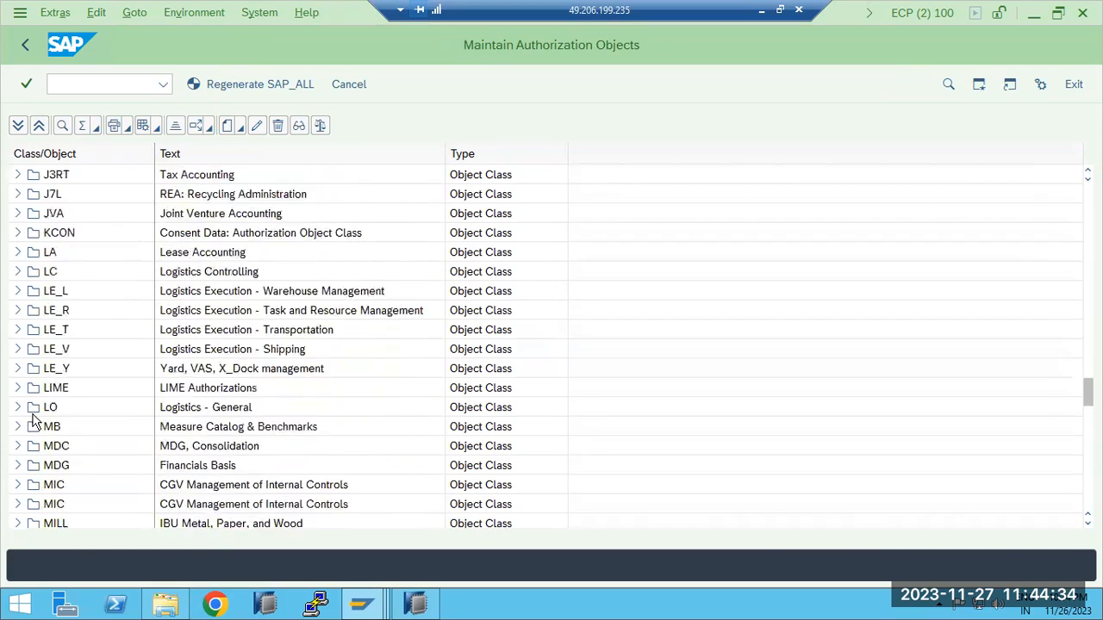
{"action": "scroll", "coordinate": [40, 123], "scroll_direction": "down", "scroll_amount": 12}
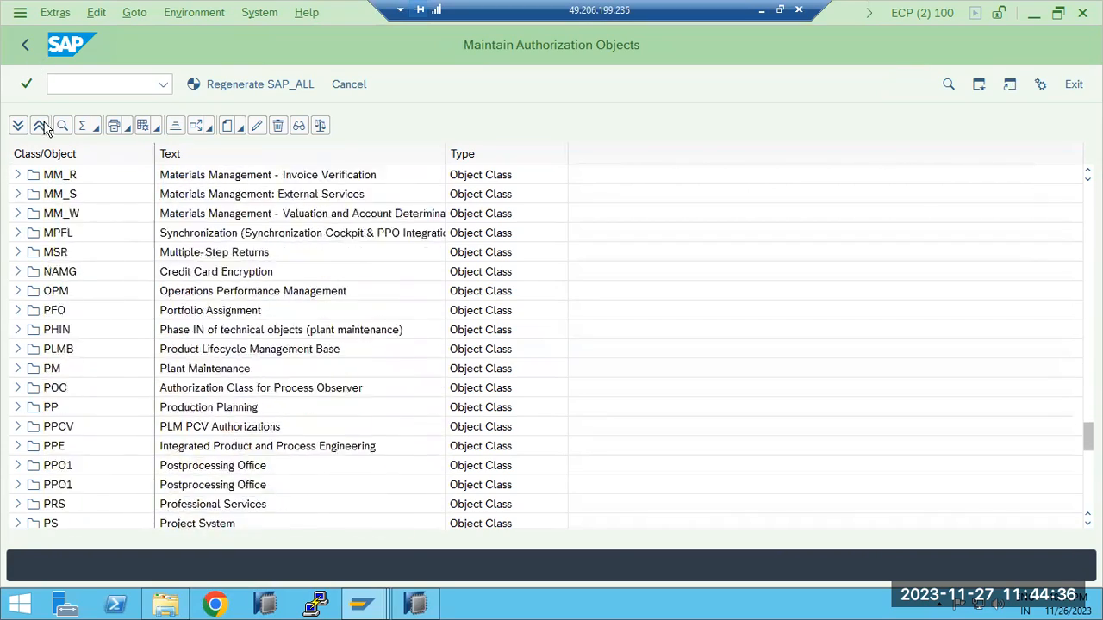
{"action": "scroll", "coordinate": [62, 129], "scroll_direction": "down", "scroll_amount": 5}
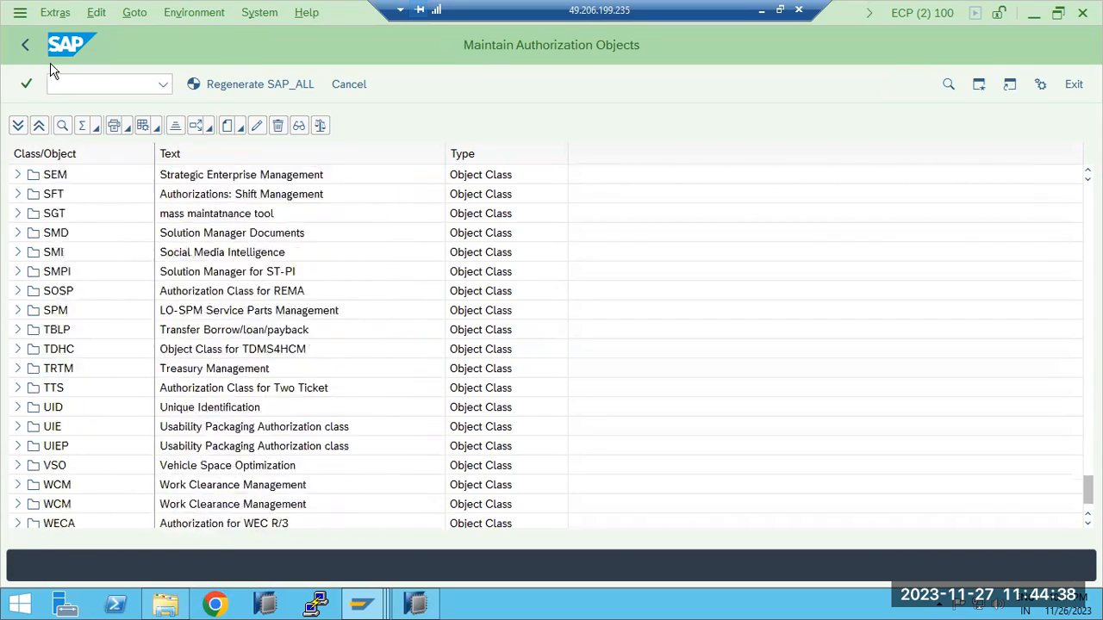
{"action": "left_click", "coordinate": [62, 126]}
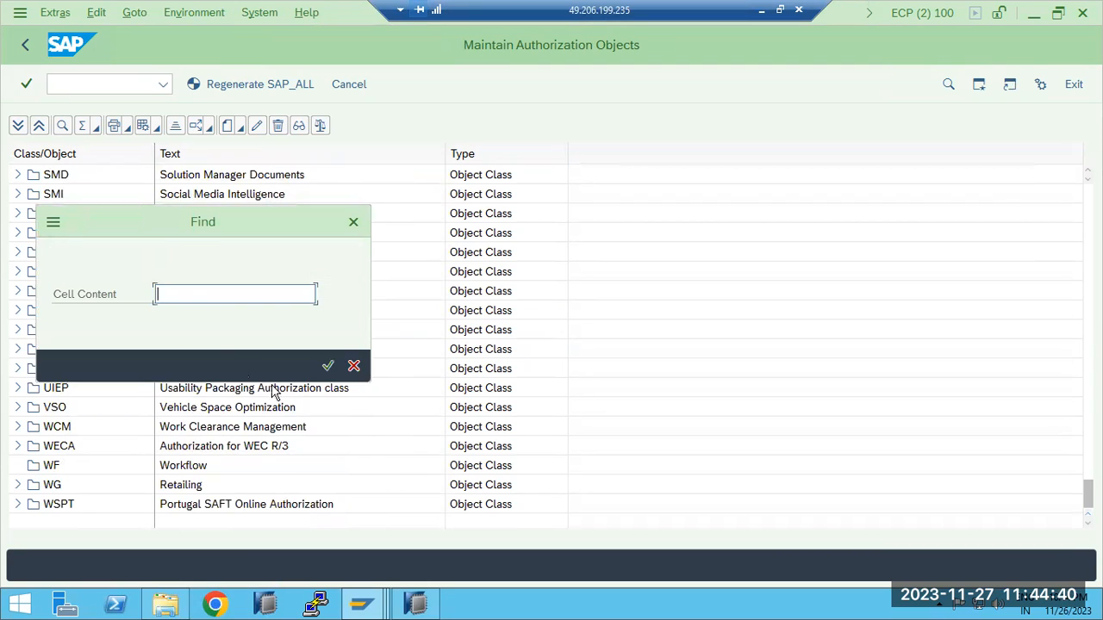
{"action": "left_click", "coordinate": [353, 365]}
Leave the authorization objects maintenance and open Maintain Authorization Default Values (SAP), dismissing the information message
{"action": "left_click", "coordinate": [23, 46]}
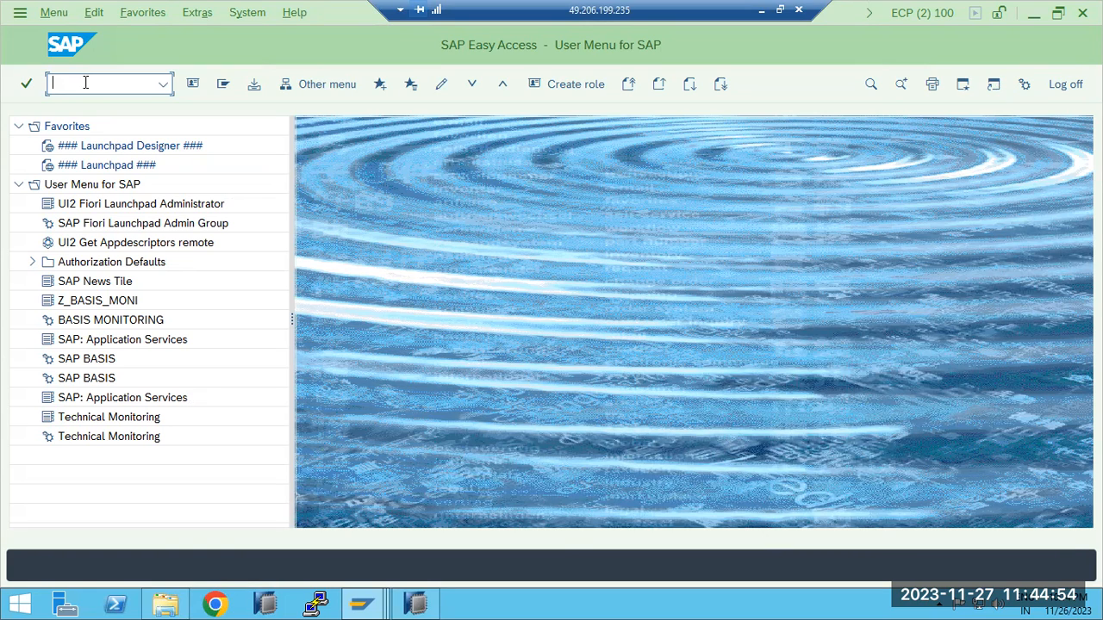
{"action": "type", "text": "22"}
{"action": "key", "text": "Return"}
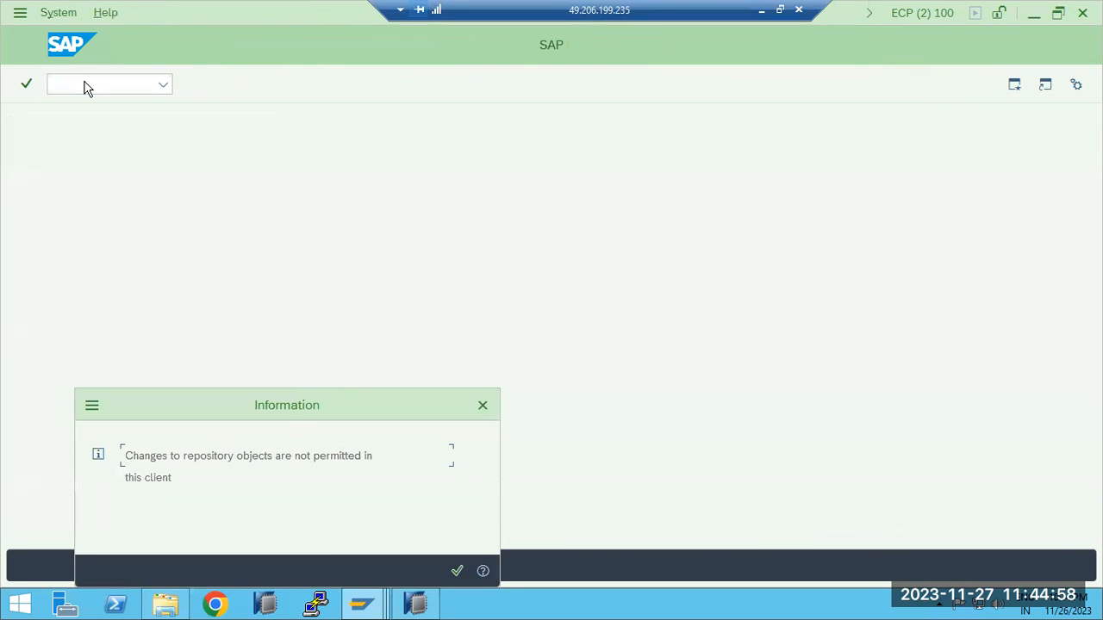
{"action": "key", "text": "Return"}
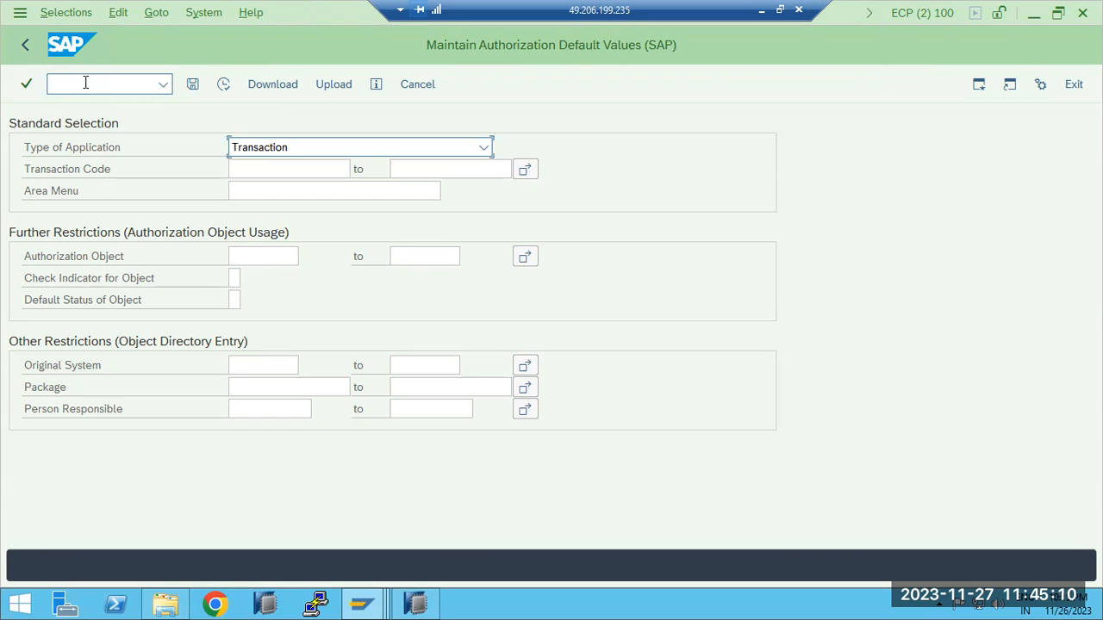
Select transaction codes SM50, SM51 and SU53 as multiple single values and run the selection
{"action": "left_click", "coordinate": [525, 169]}
{"action": "type", "text": "Sm"}
{"action": "key", "text": "Return"}
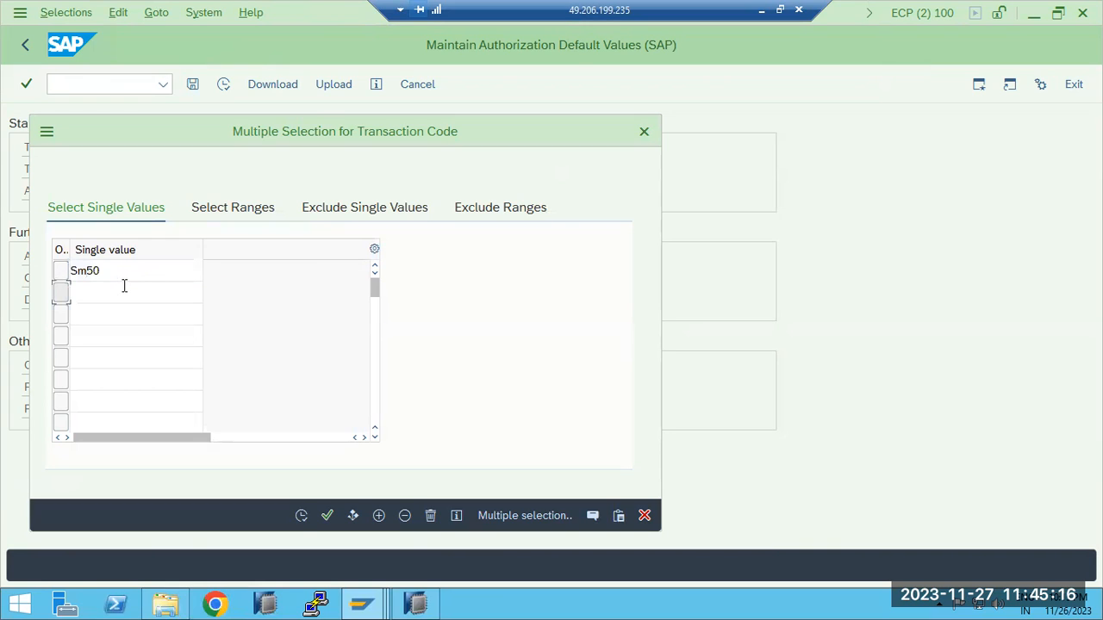
{"action": "left_click", "coordinate": [125, 285]}
{"action": "type", "text": "sm51"}
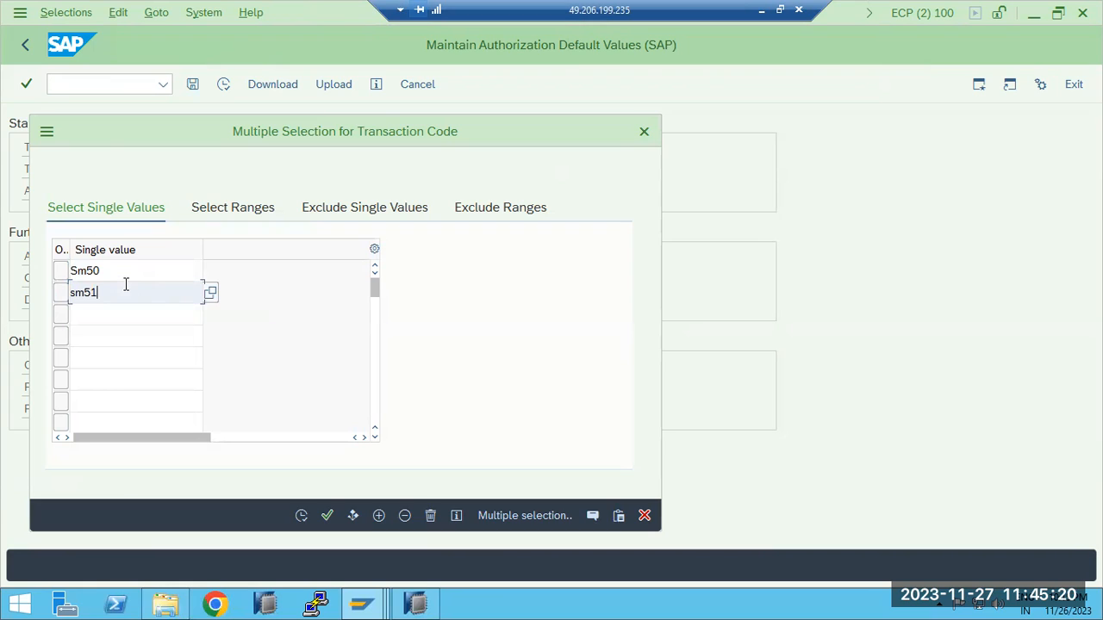
{"action": "left_click", "coordinate": [142, 318]}
{"action": "type", "text": "su53"}
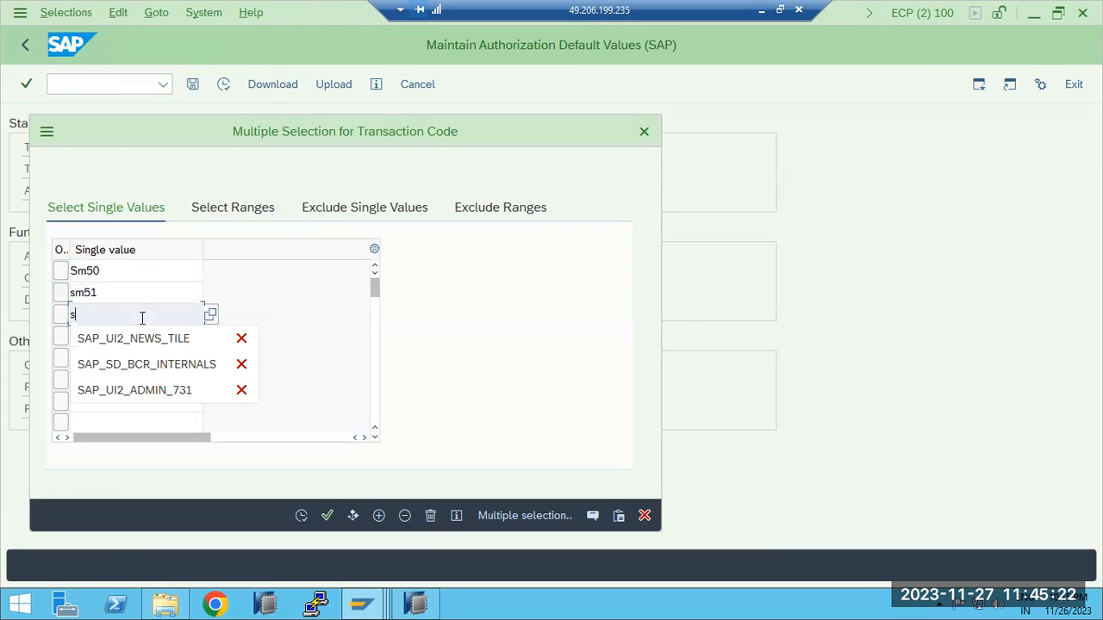
{"action": "left_click", "coordinate": [299, 516]}
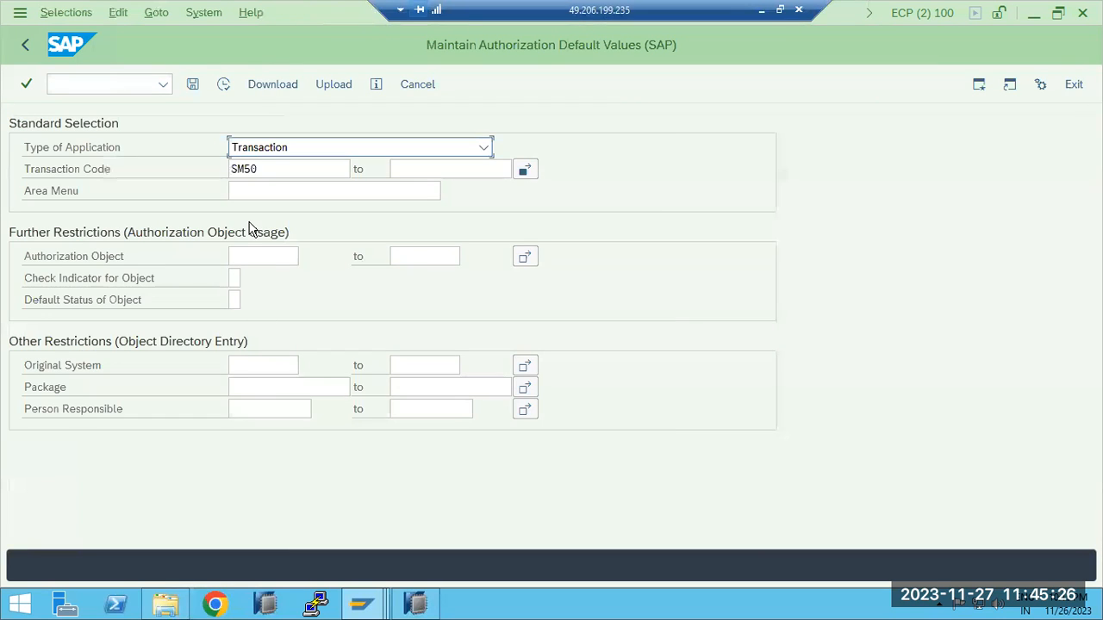
{"action": "left_click", "coordinate": [223, 84]}
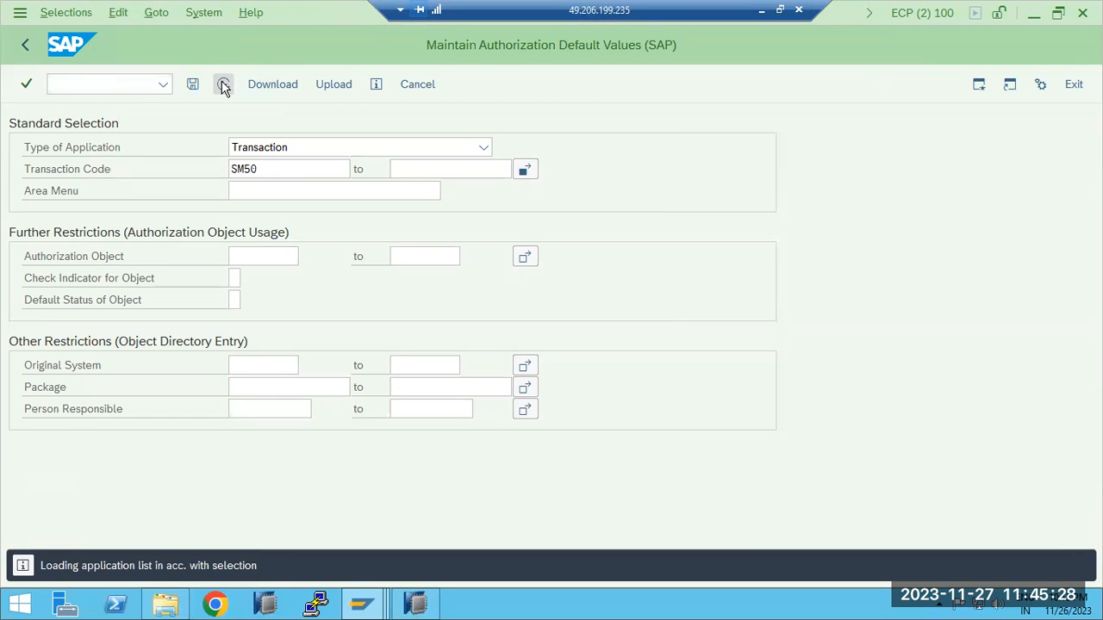
Display transaction SM50 from the selection result and examine its assigned authorization objects
{"action": "left_click", "coordinate": [47, 231]}
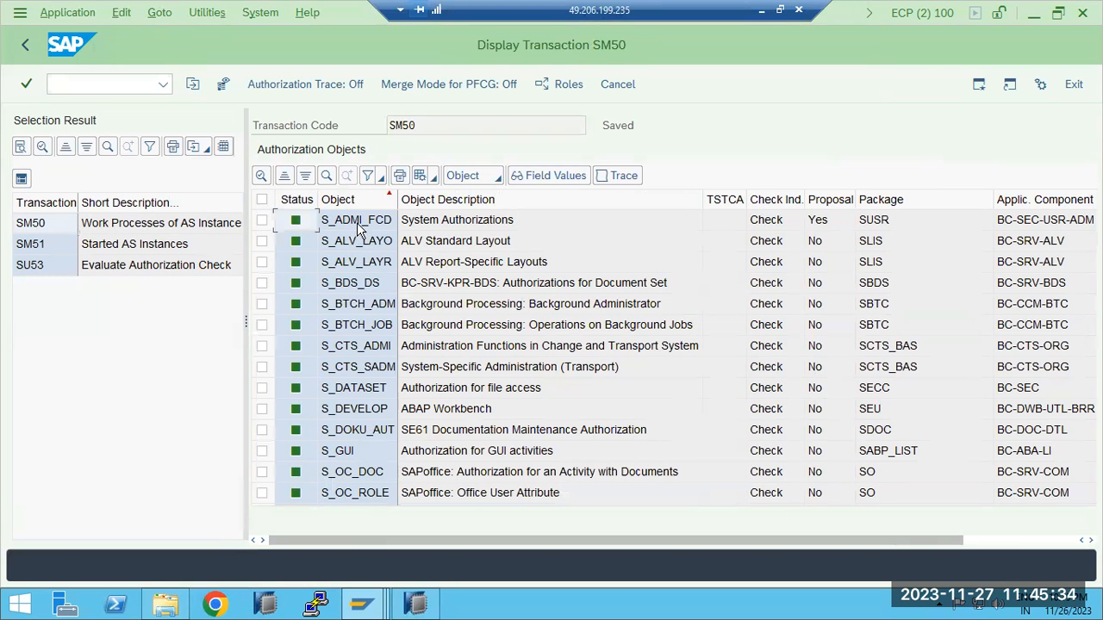
{"action": "left_click", "coordinate": [360, 226]}
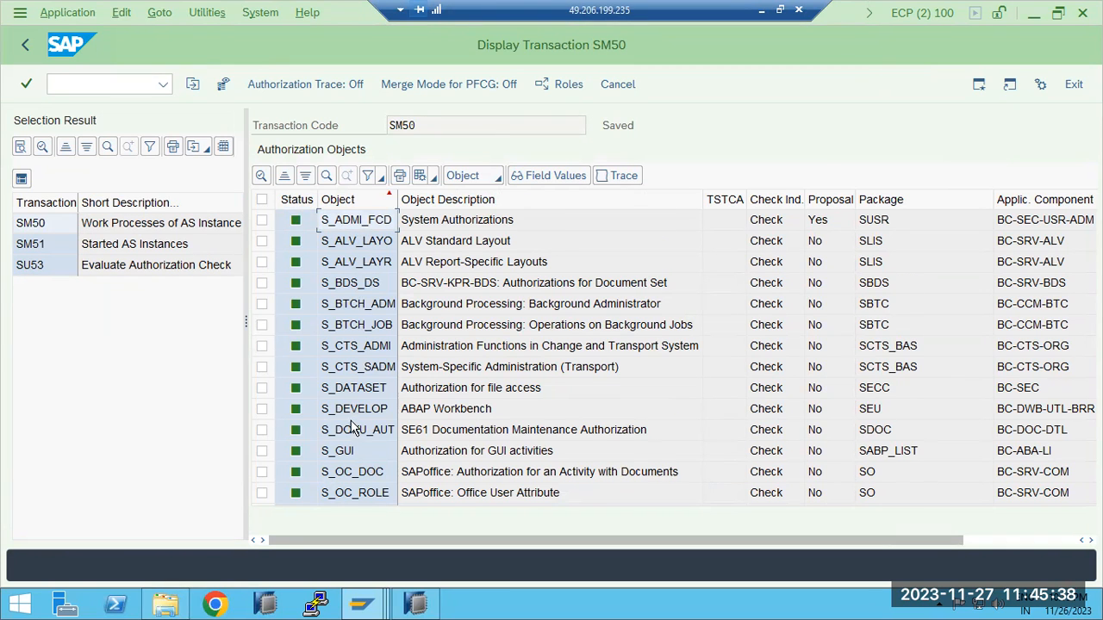
{"action": "scroll", "coordinate": [353, 429], "scroll_direction": "down", "scroll_amount": 3}
{"action": "left_click", "coordinate": [360, 288]}
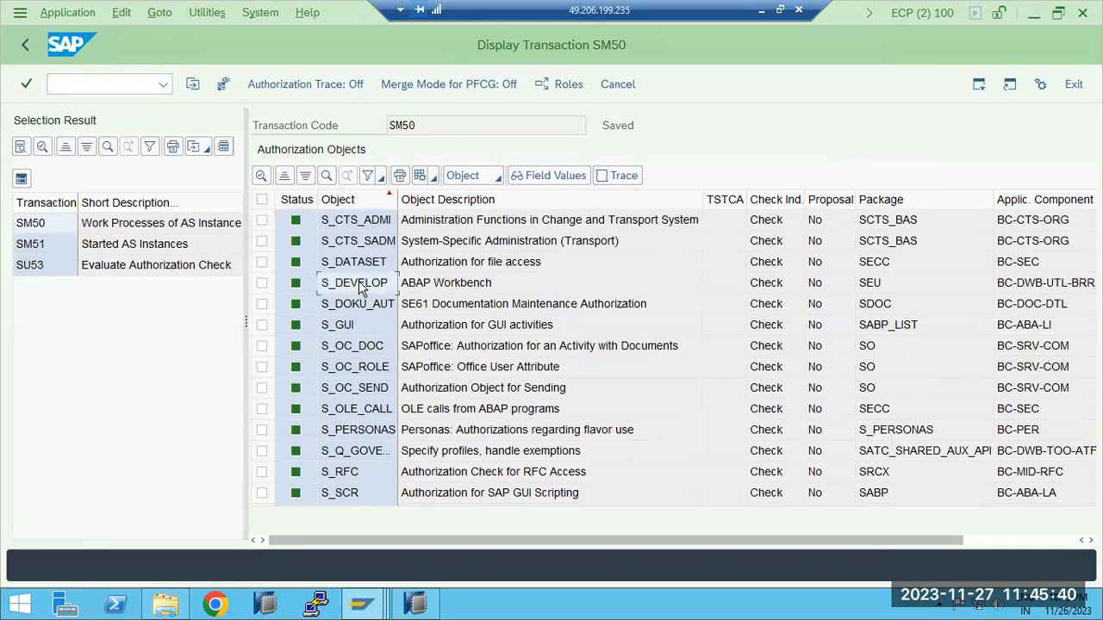
{"action": "scroll", "coordinate": [360, 288], "scroll_direction": "down", "scroll_amount": 3}
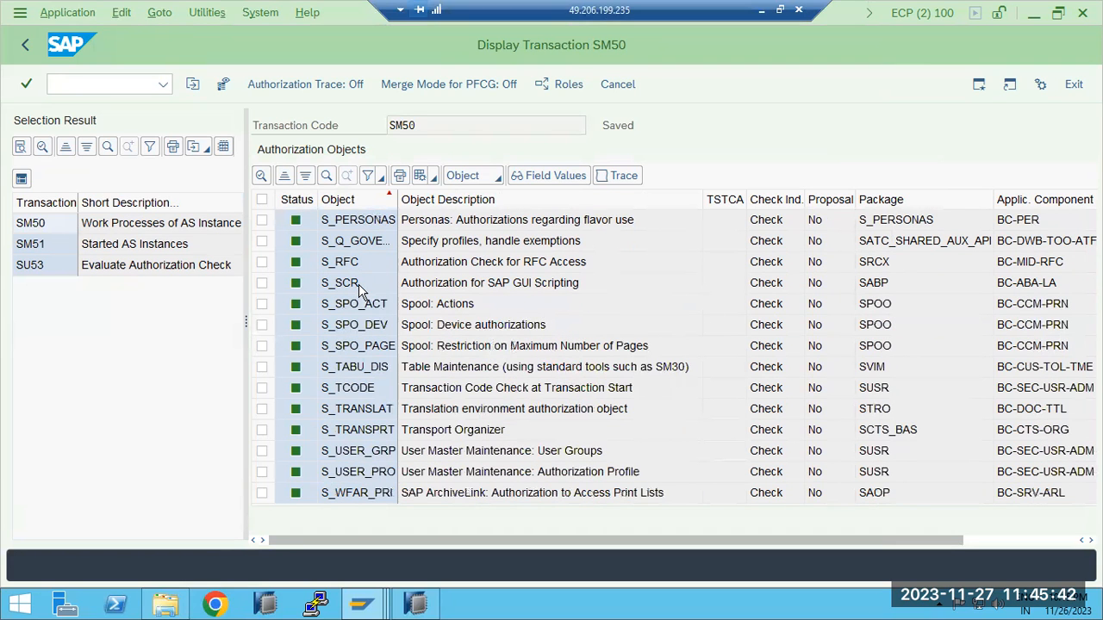
{"action": "scroll", "coordinate": [360, 291], "scroll_direction": "up", "scroll_amount": 4}
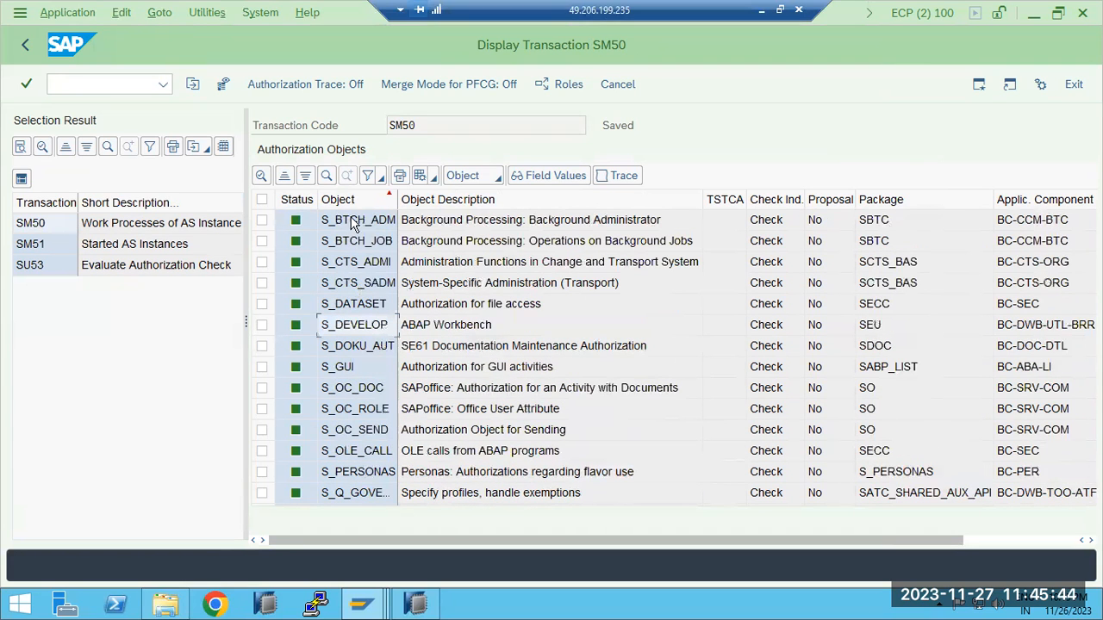
Display transaction SM51 and examine its authorization objects, checking for S_DEVELOP
{"action": "double_click", "coordinate": [31, 245]}
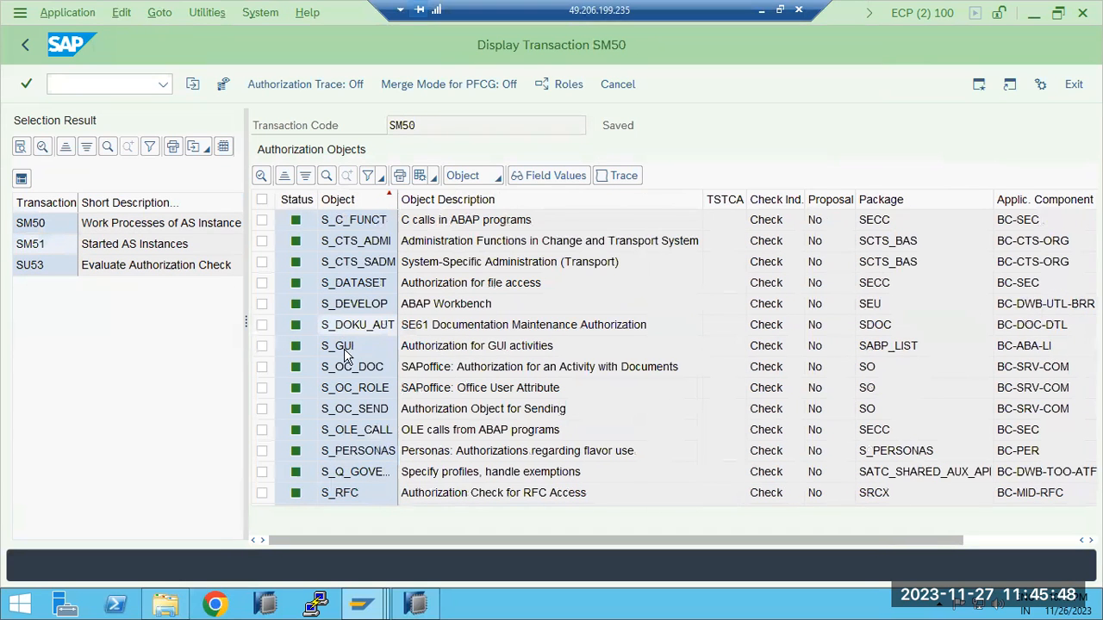
{"action": "left_click", "coordinate": [347, 389]}
{"action": "scroll", "coordinate": [347, 384], "scroll_direction": "down", "scroll_amount": 1}
{"action": "scroll", "coordinate": [346, 370], "scroll_direction": "up", "scroll_amount": 2}
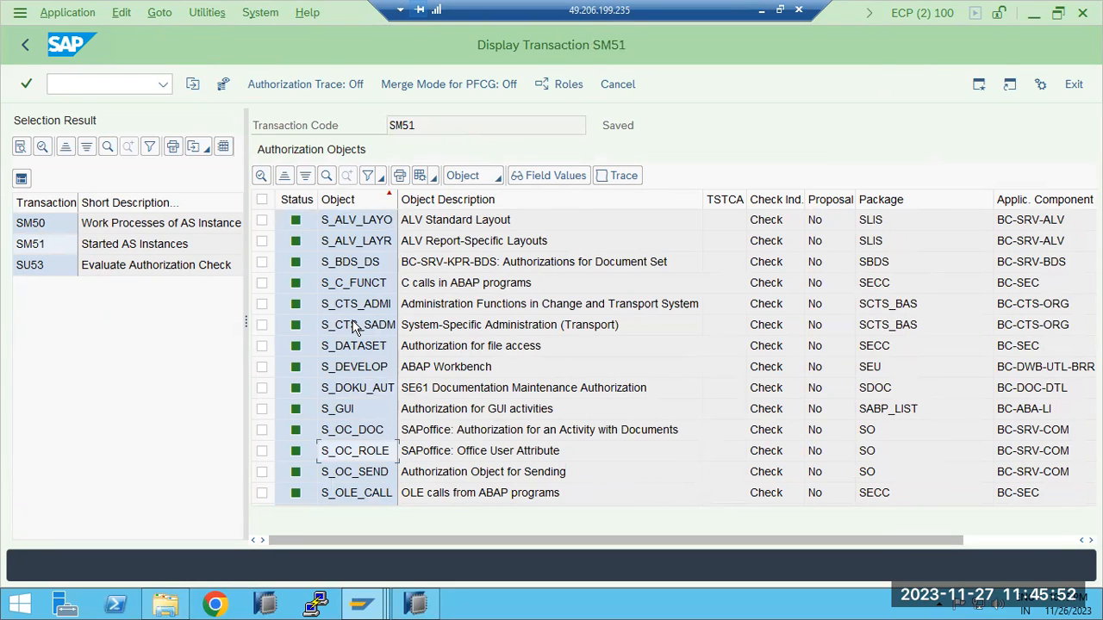
{"action": "left_click", "coordinate": [353, 366]}
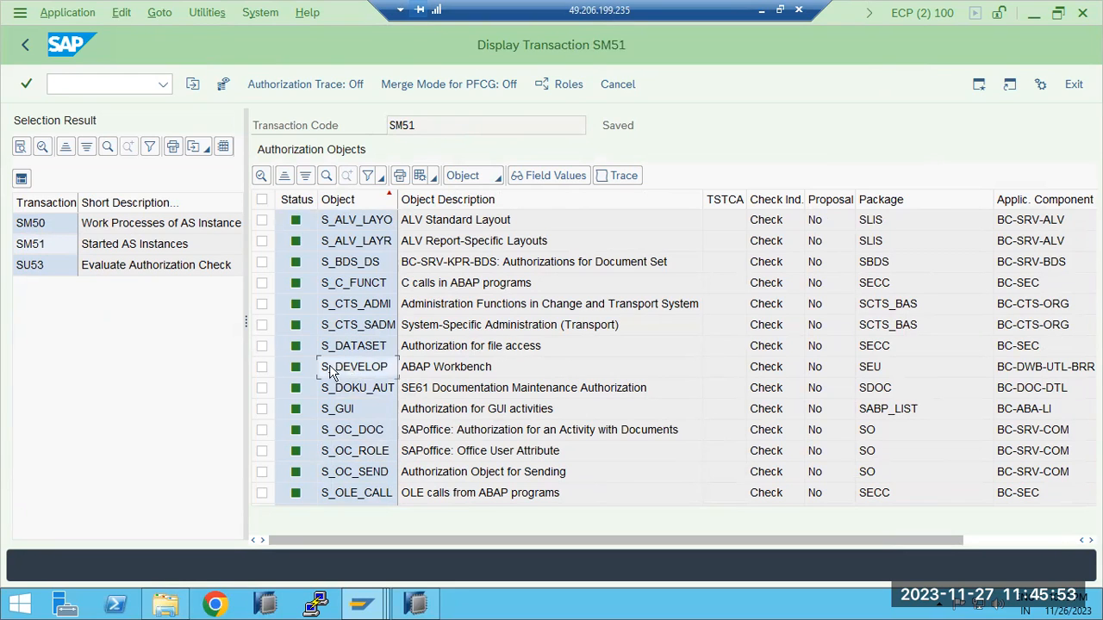
Display the authorization objects of transaction SU53 and copy the object name S_DEVELOP from the list
{"action": "double_click", "coordinate": [31, 266]}
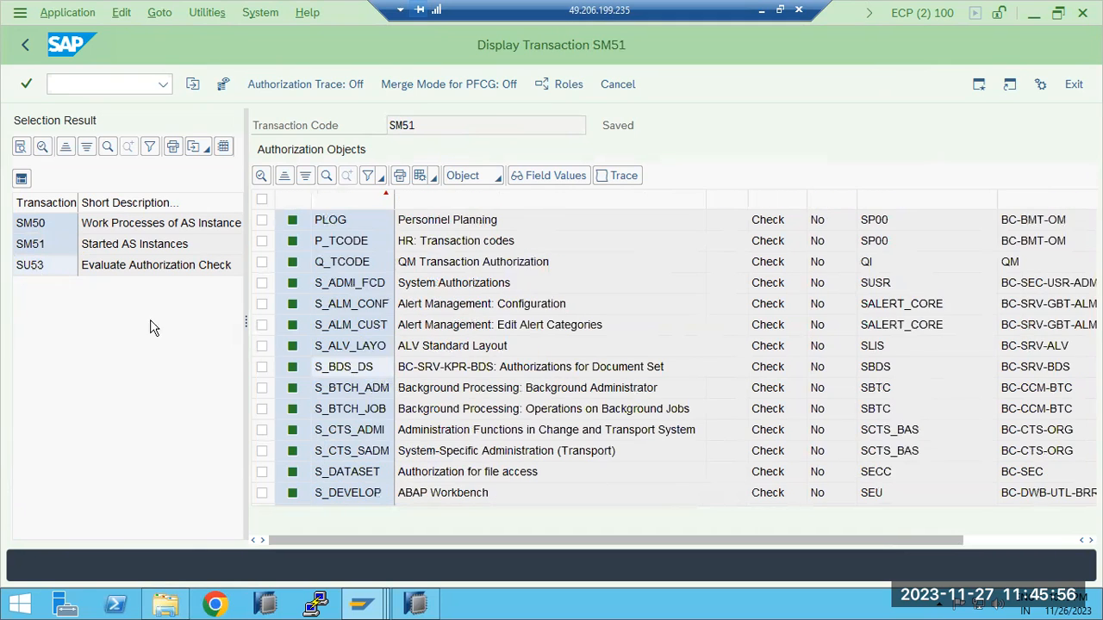
{"action": "left_click", "coordinate": [354, 428]}
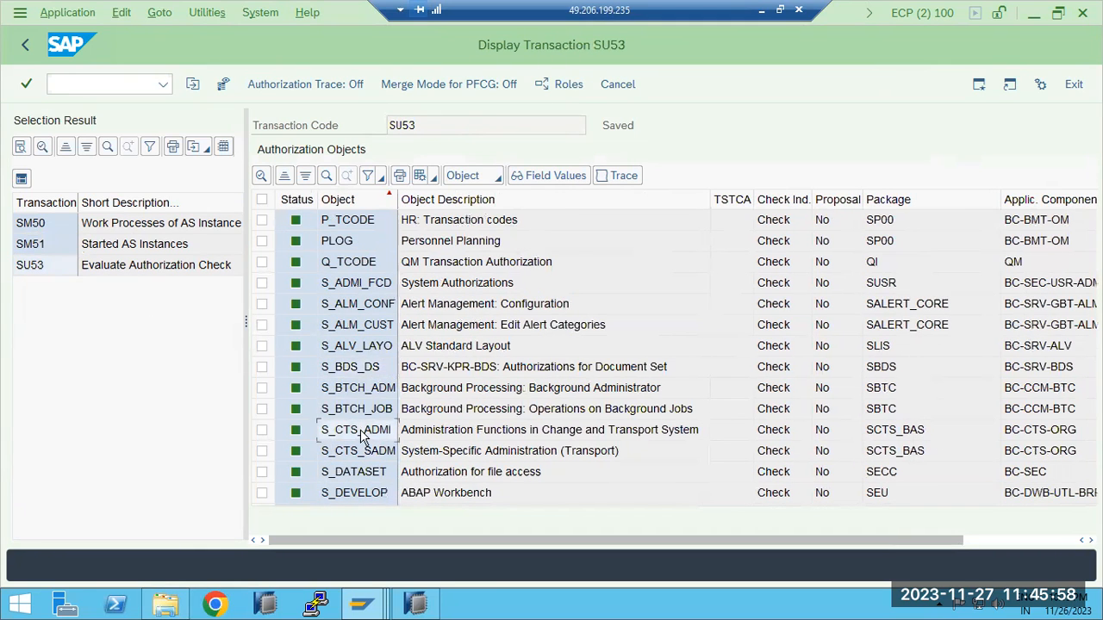
{"action": "scroll", "coordinate": [362, 438], "scroll_direction": "down", "scroll_amount": 1}
{"action": "left_click", "coordinate": [362, 437]}
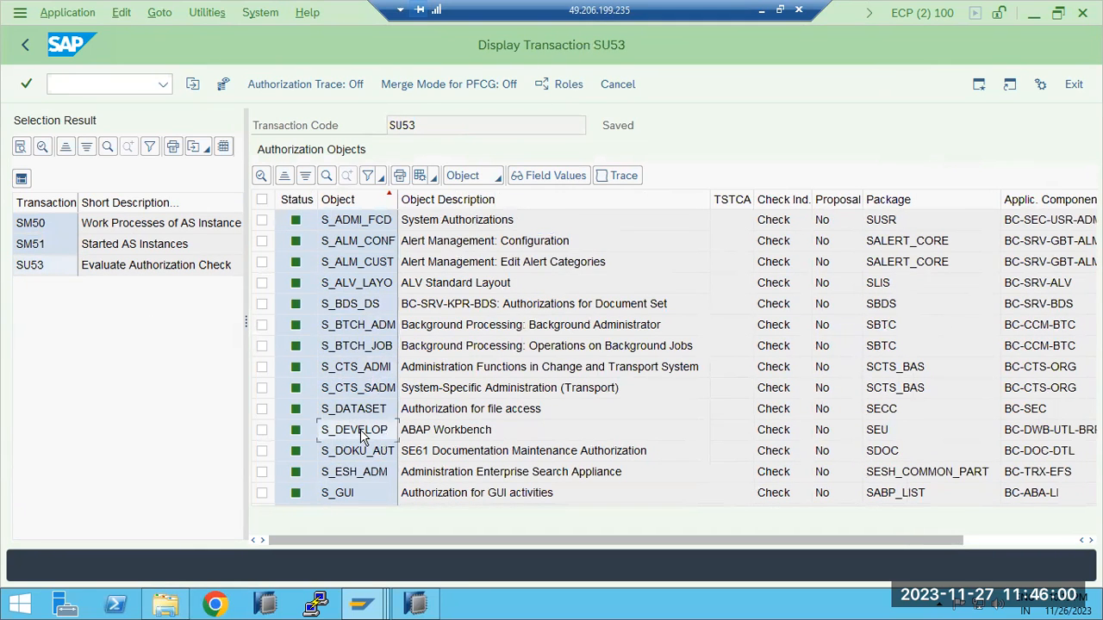
{"action": "left_click", "coordinate": [362, 437]}
Switch to the Z_BASIS_MONI role authorizations, manually add authorization object S_DEVELOP, and expand it down to its ABAP Workbench fields
{"action": "mouse_move", "coordinate": [361, 603]}
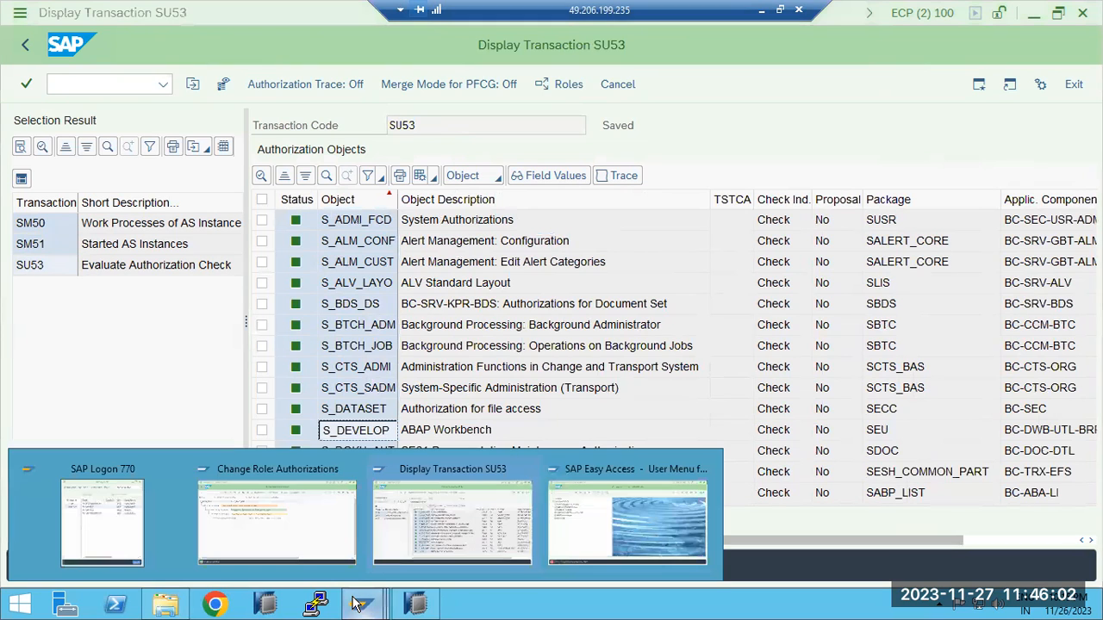
{"action": "left_click", "coordinate": [288, 545]}
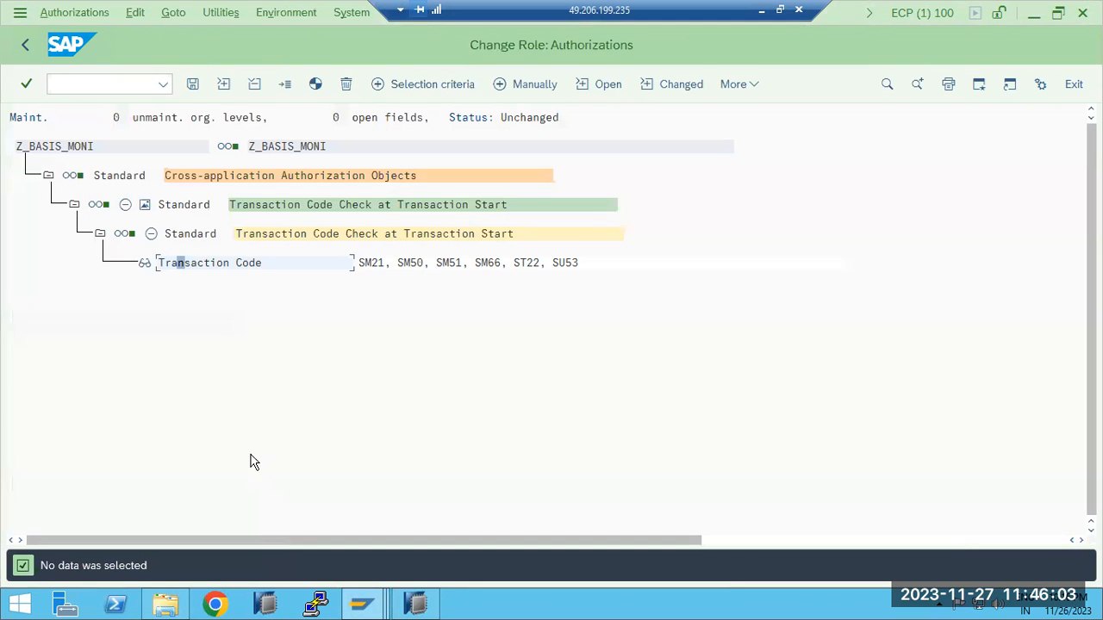
{"action": "left_click", "coordinate": [517, 83]}
{"action": "type", "text": "S_DEVELOP"}
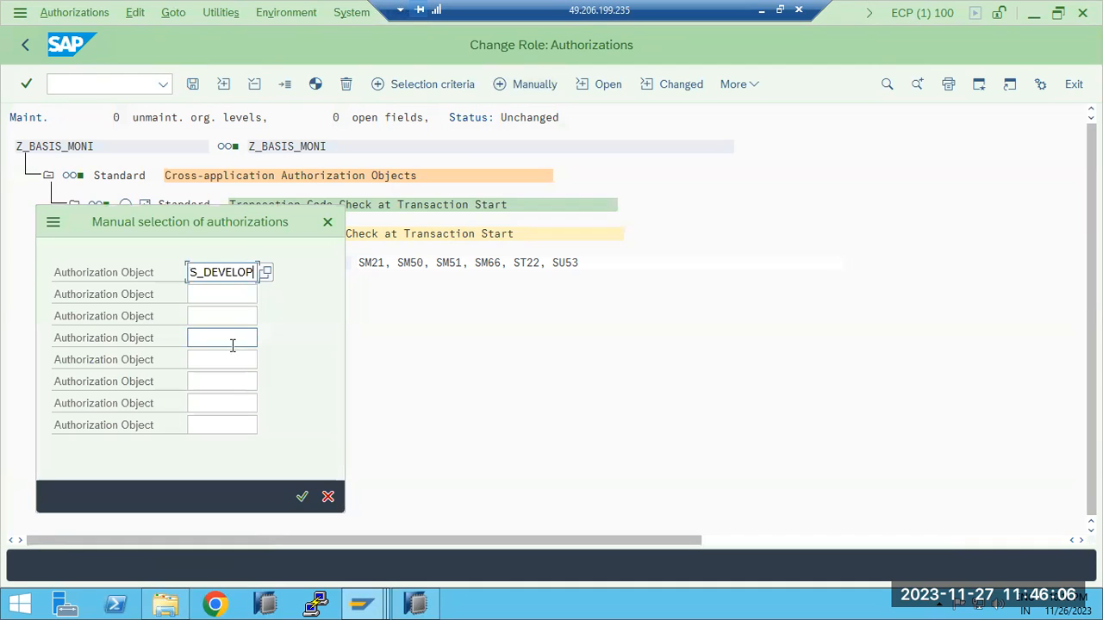
{"action": "left_click", "coordinate": [301, 497]}
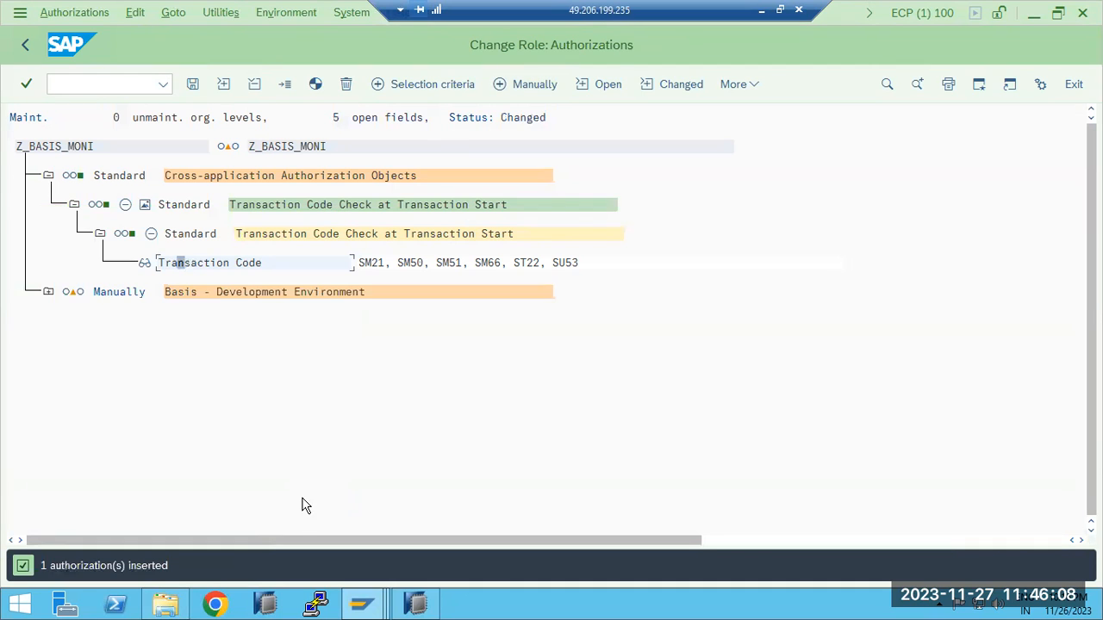
{"action": "left_click", "coordinate": [48, 292]}
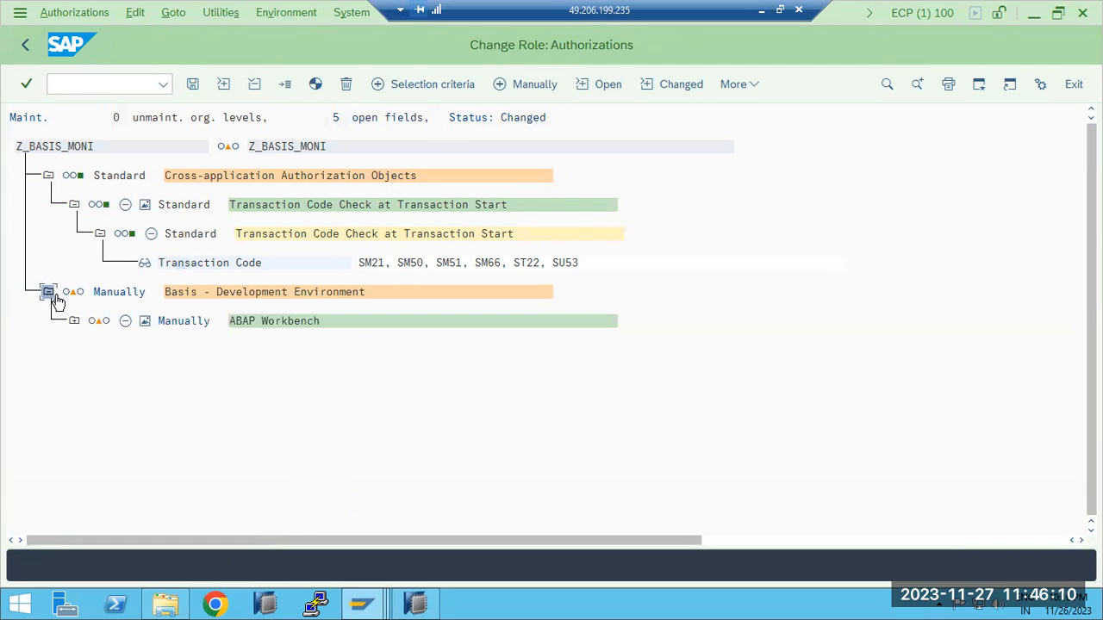
{"action": "left_click", "coordinate": [74, 320]}
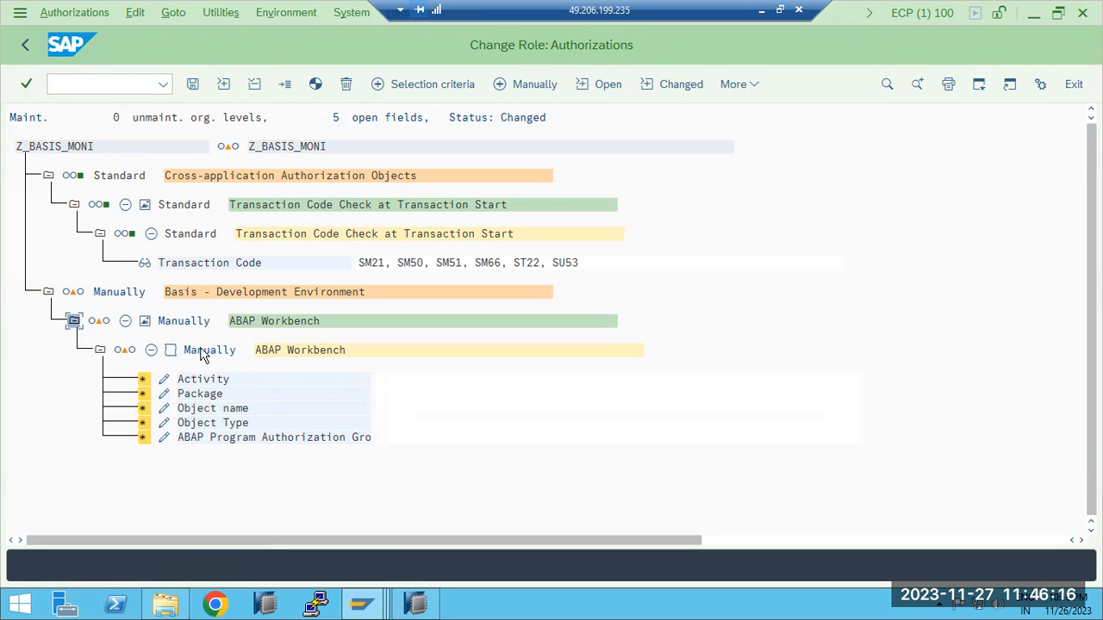
Switch to the Display Transaction SU53 session, look through its authorization objects, and copy the object name S_ADMI_FCD
{"action": "left_click", "coordinate": [360, 608]}
{"action": "left_click", "coordinate": [454, 499]}
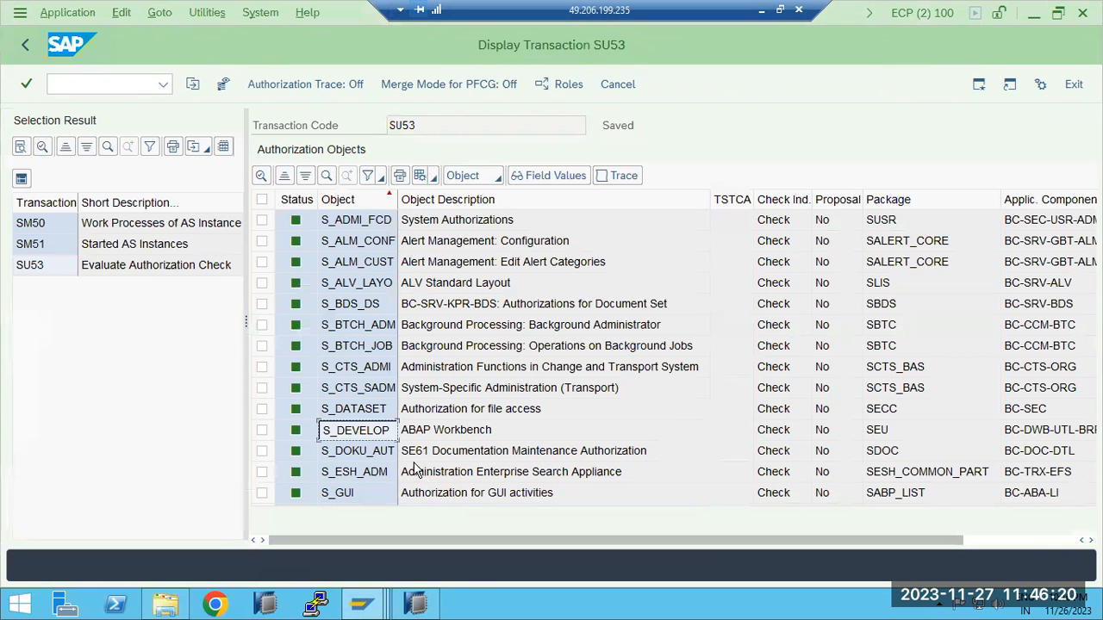
{"action": "left_click", "coordinate": [467, 332]}
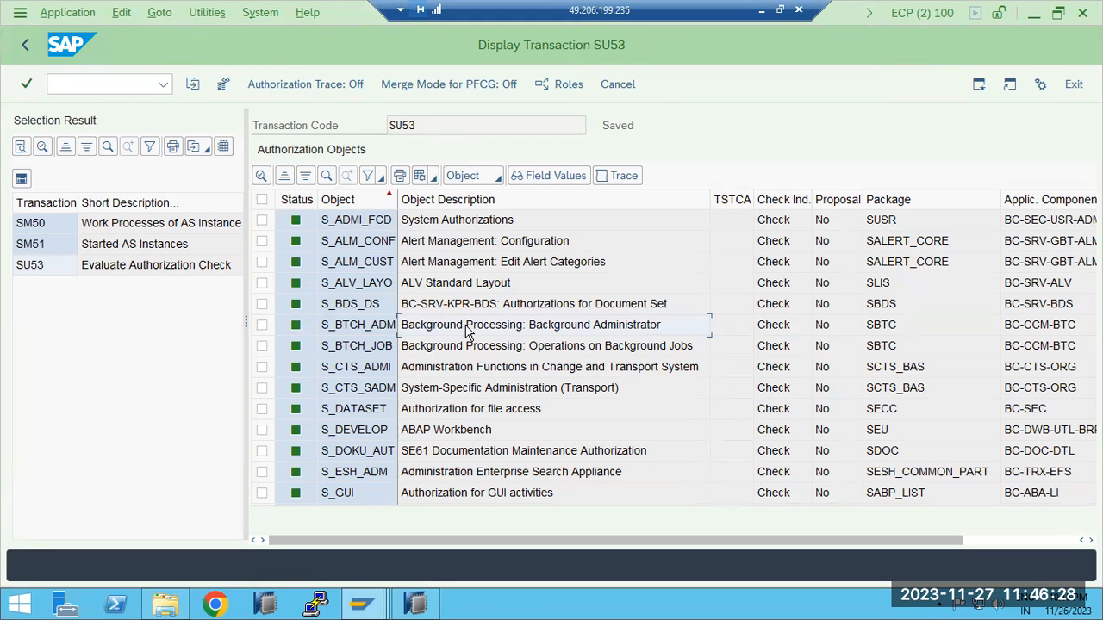
{"action": "left_click", "coordinate": [370, 394]}
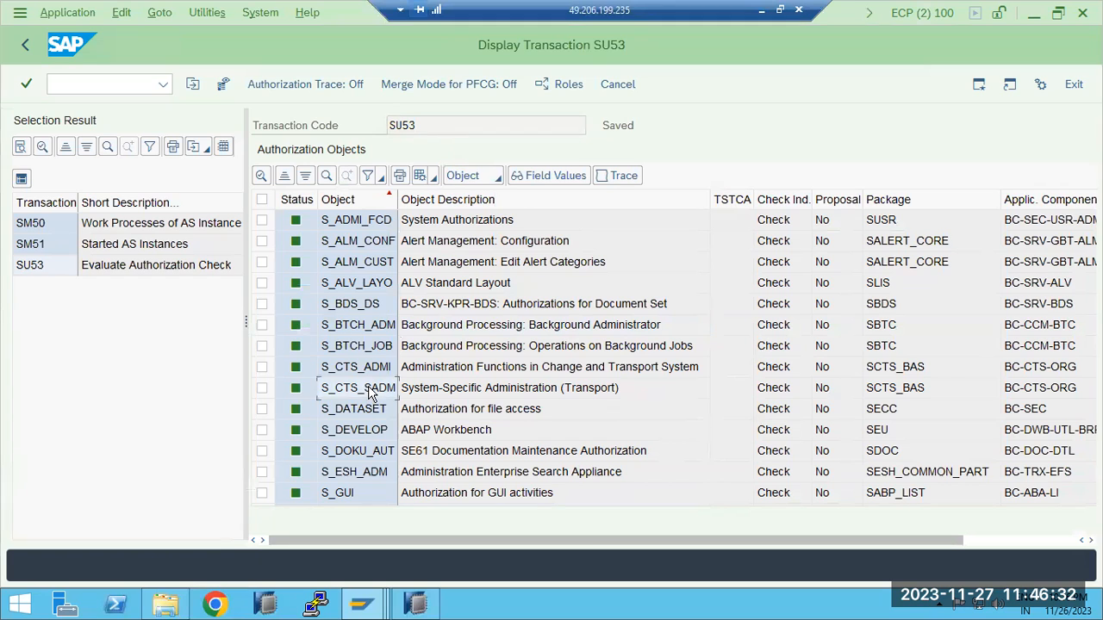
{"action": "left_click", "coordinate": [364, 456]}
{"action": "scroll", "coordinate": [364, 456], "scroll_direction": "up", "scroll_amount": 2}
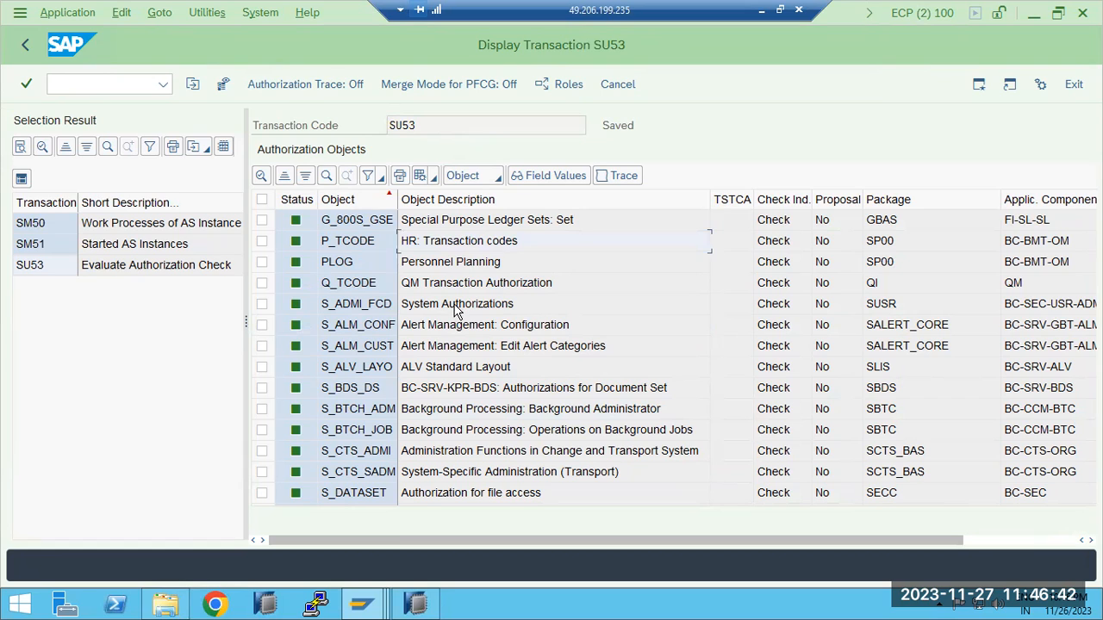
{"action": "left_click", "coordinate": [369, 315]}
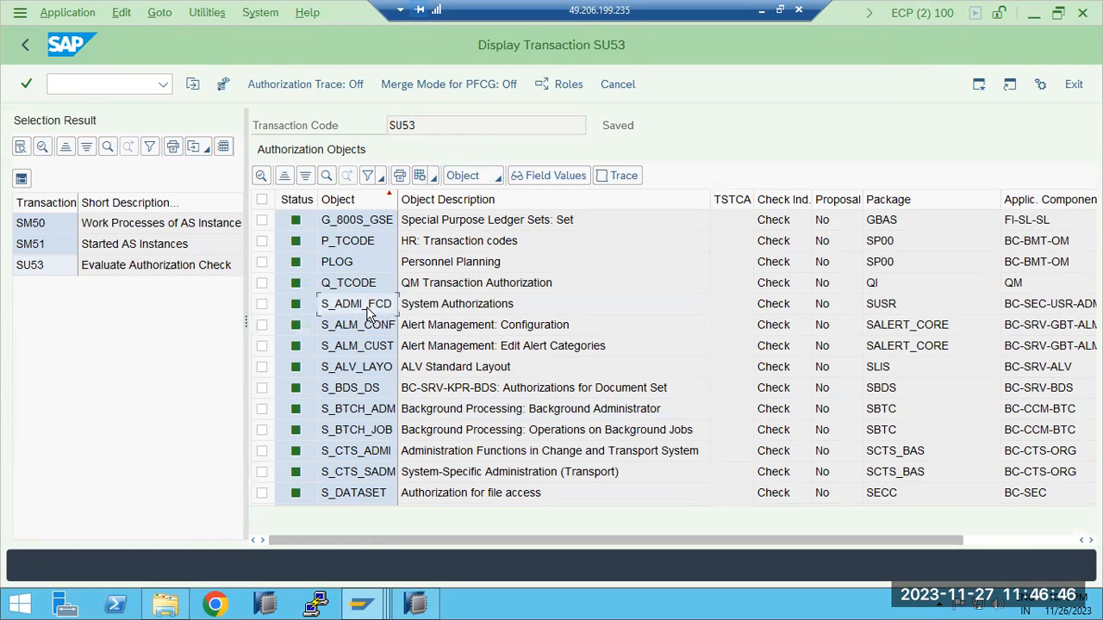
{"action": "left_click", "coordinate": [369, 312]}
Return to the Z_BASIS_MONI role authorizations and manually add the authorization object S_ADMI_FCD
{"action": "mouse_move", "coordinate": [361, 603]}
{"action": "left_click", "coordinate": [311, 515]}
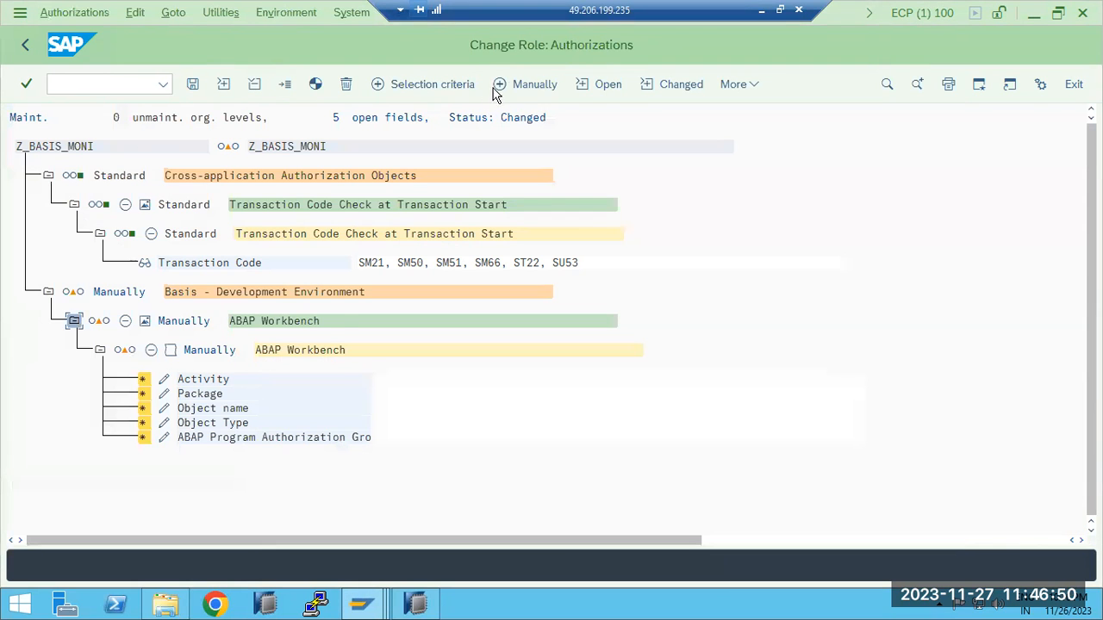
{"action": "left_click", "coordinate": [509, 83]}
{"action": "type", "text": "S_ADMI_FCD"}
{"action": "left_click", "coordinate": [301, 498]}
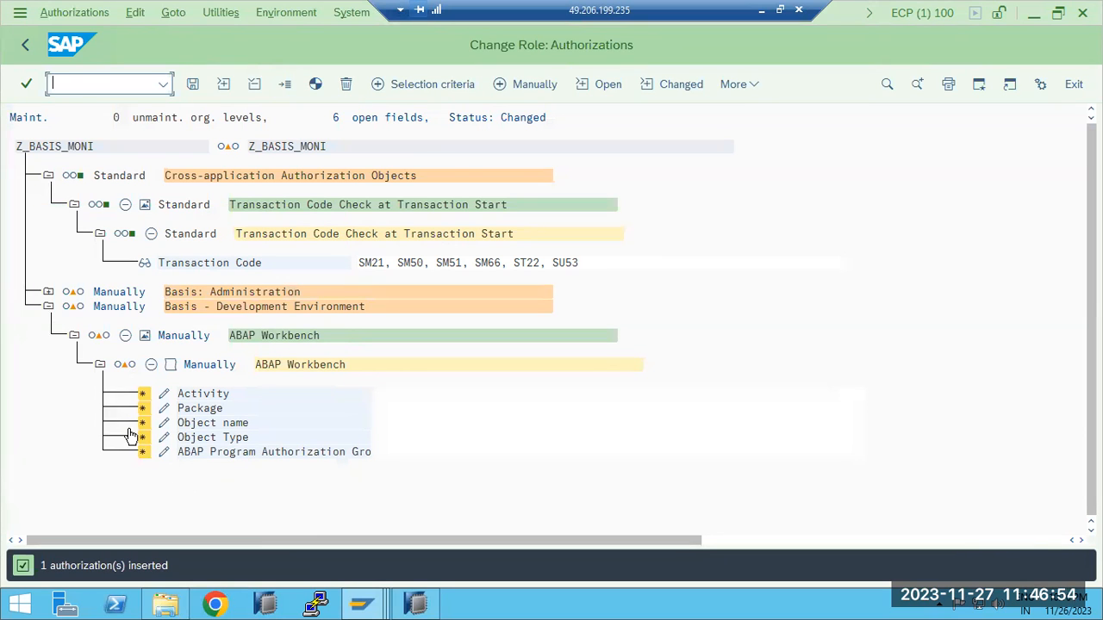
Expand Basis: Administration down to the System administration function field, grant it full authorization, and save the values
{"action": "left_click", "coordinate": [43, 291]}
{"action": "left_click", "coordinate": [47, 292]}
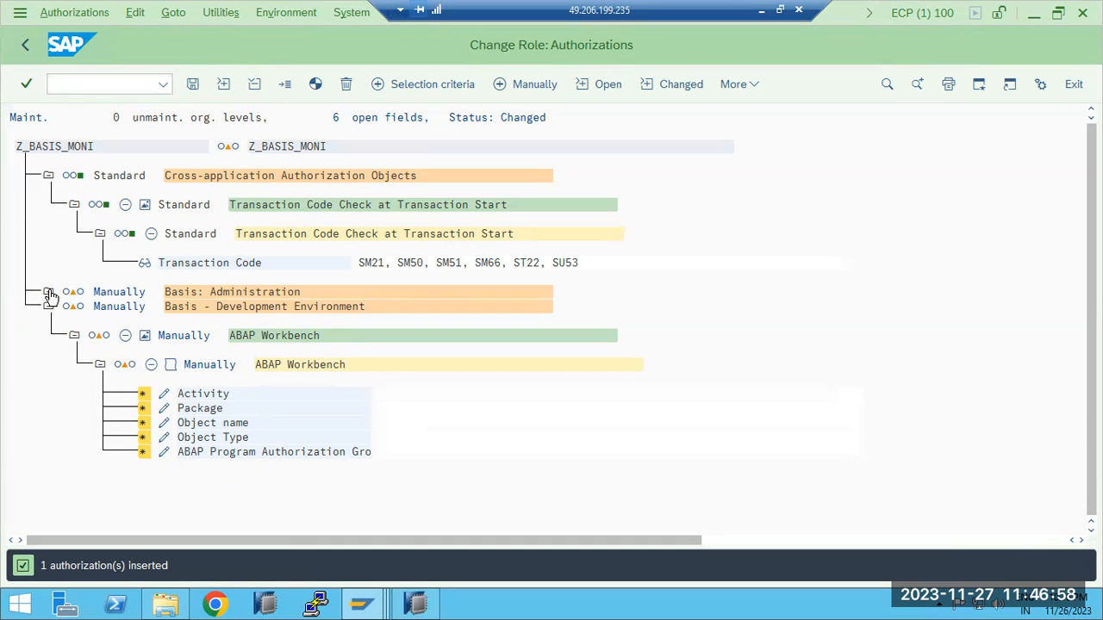
{"action": "left_click", "coordinate": [75, 321]}
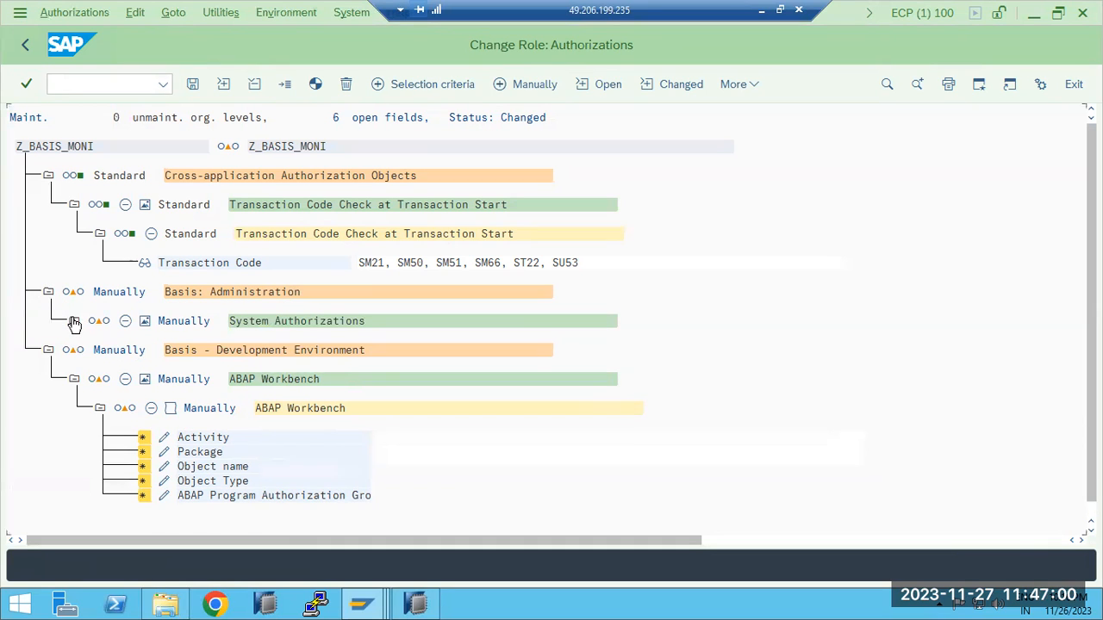
{"action": "left_click", "coordinate": [166, 380]}
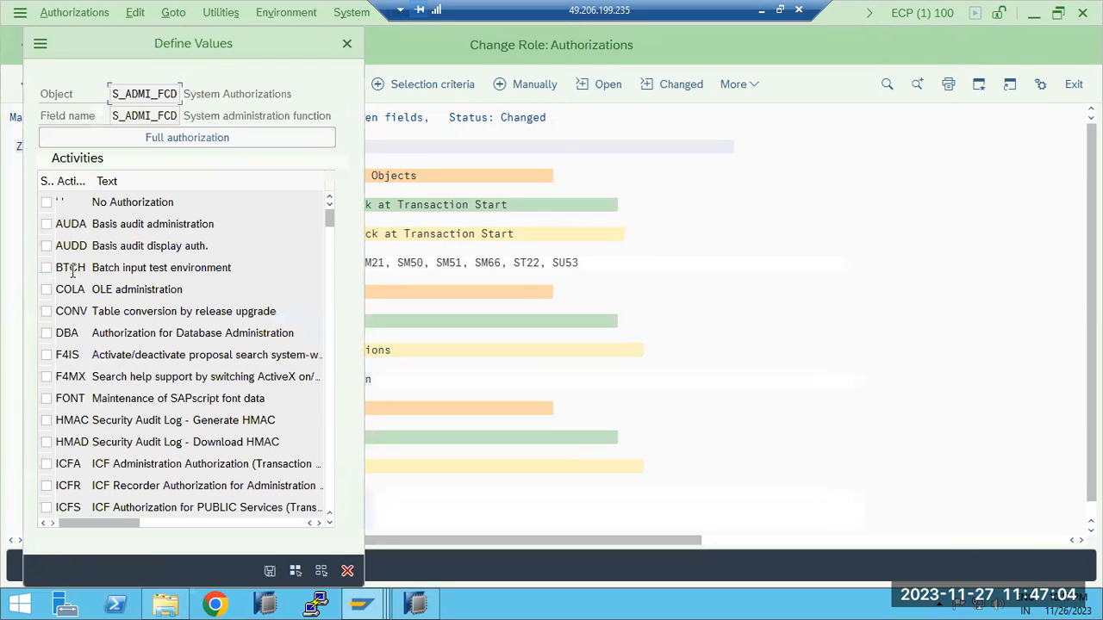
{"action": "left_click", "coordinate": [124, 141]}
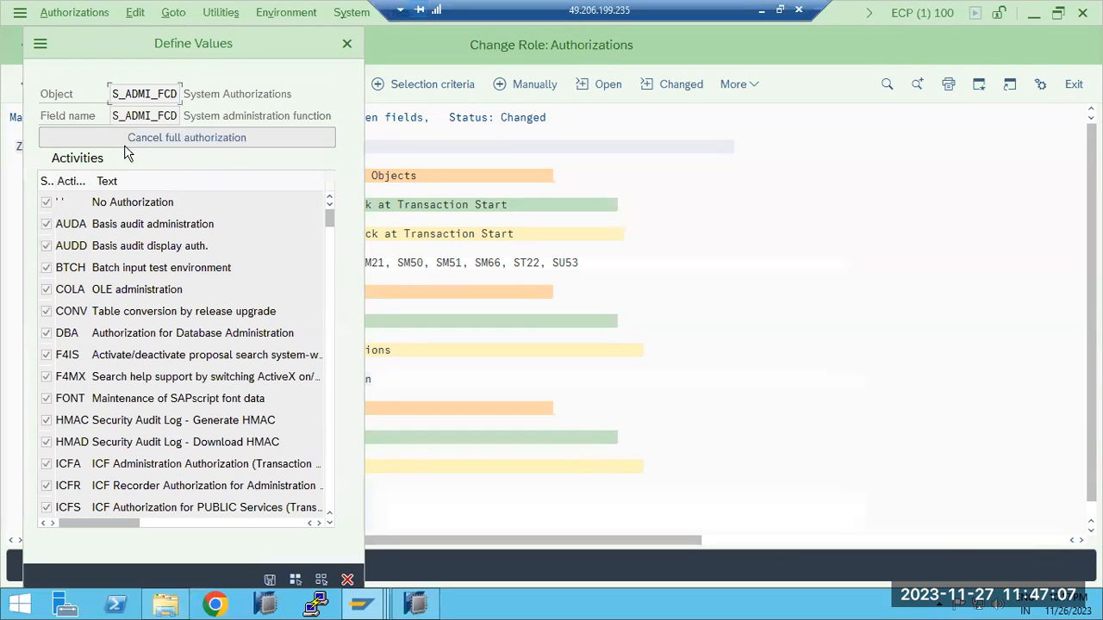
{"action": "left_click", "coordinate": [269, 578]}
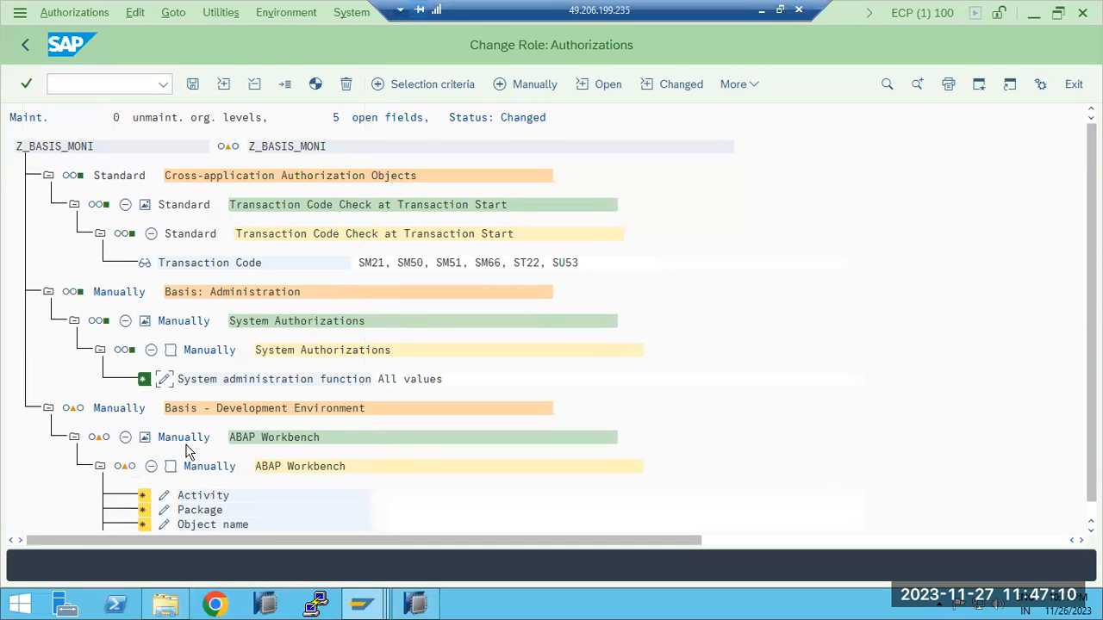
Generate the Z_BASIS_MONI authorization profile despite the open fields, then return to the role and save it
{"action": "left_click", "coordinate": [315, 83]}
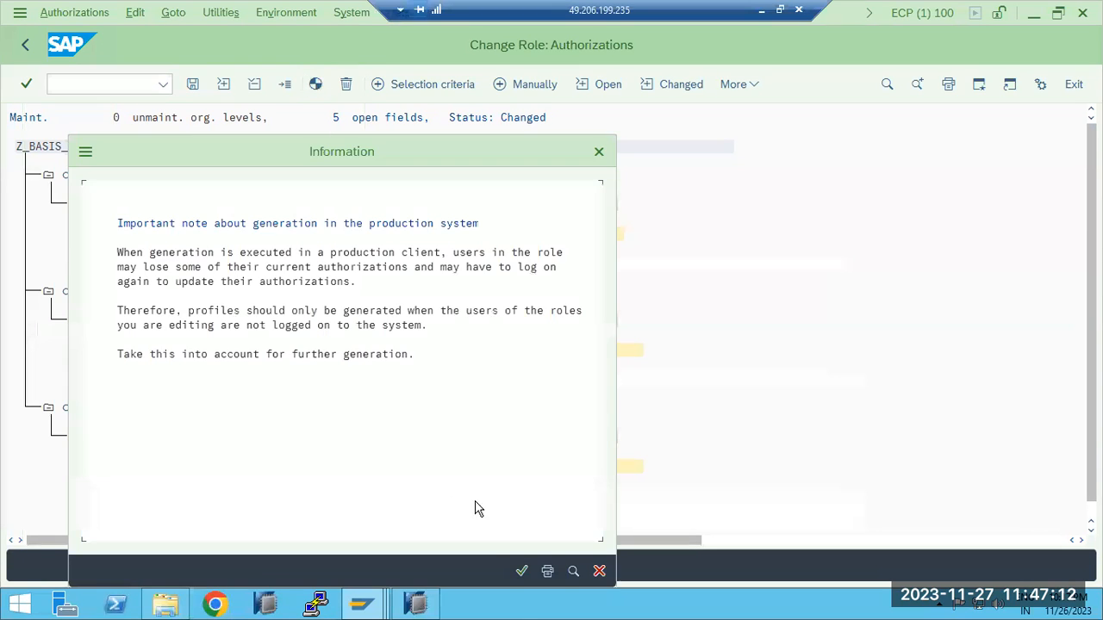
{"action": "left_click", "coordinate": [521, 571]}
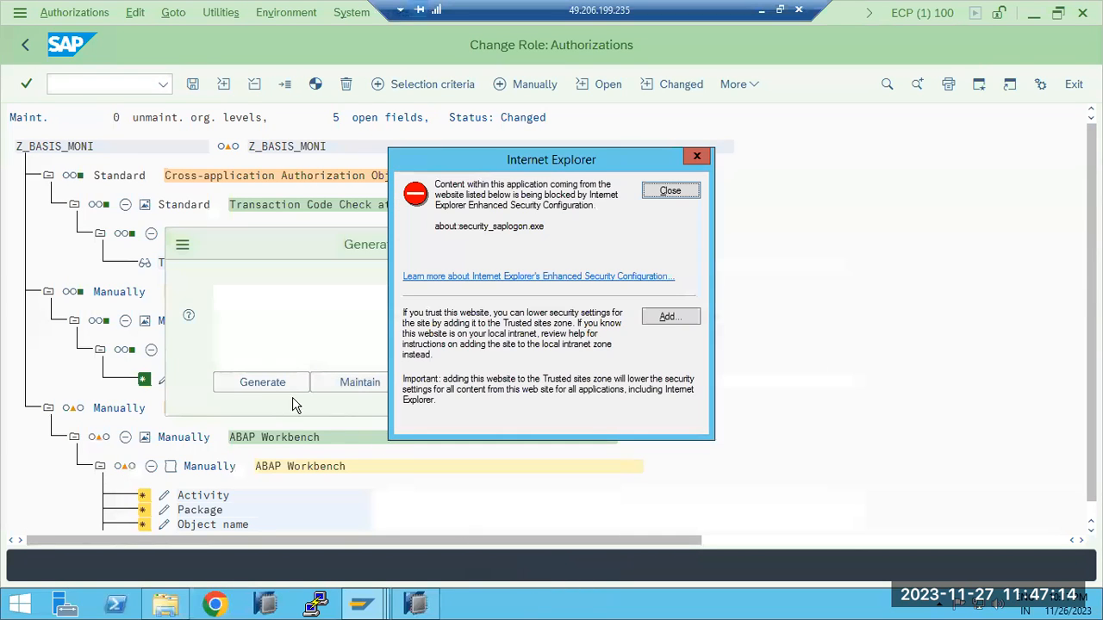
{"action": "left_click", "coordinate": [269, 382]}
{"action": "left_click", "coordinate": [670, 190]}
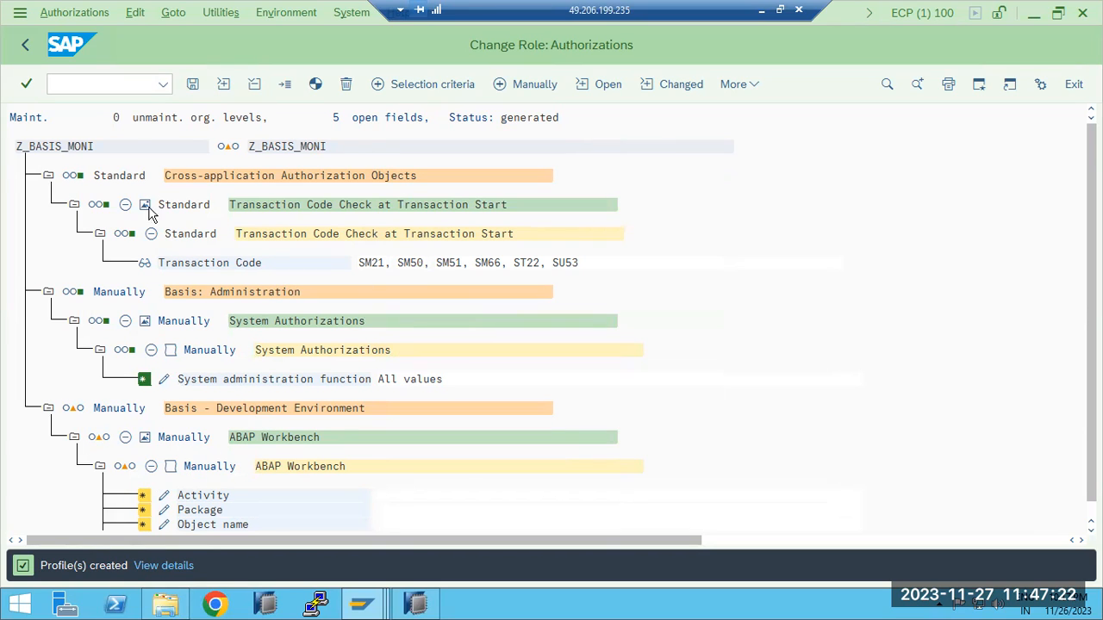
{"action": "left_click", "coordinate": [26, 47]}
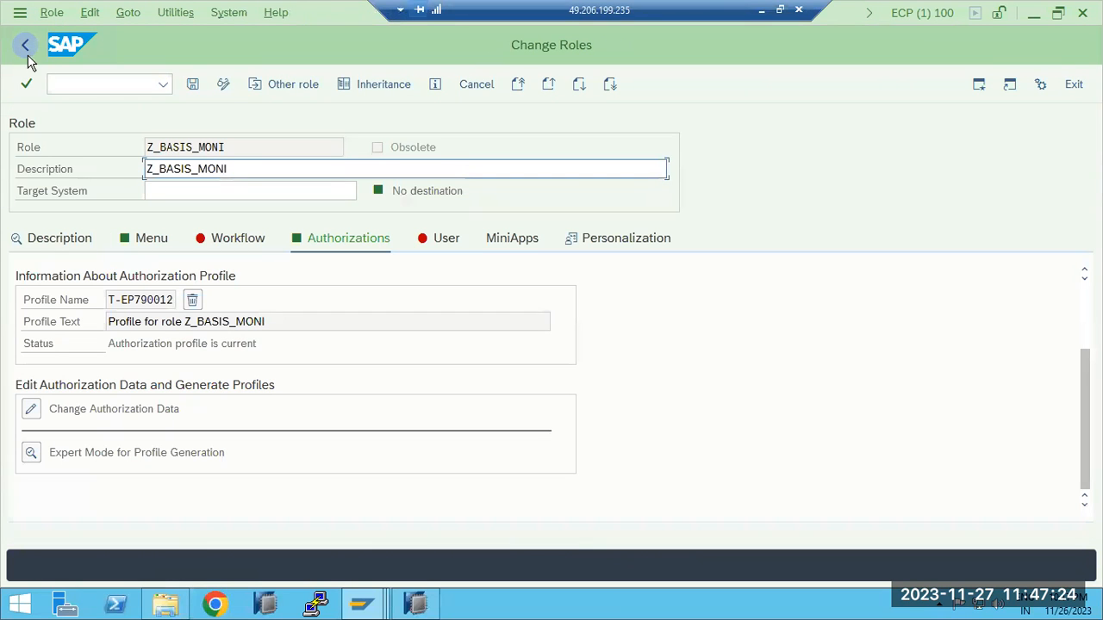
{"action": "left_click", "coordinate": [193, 86]}
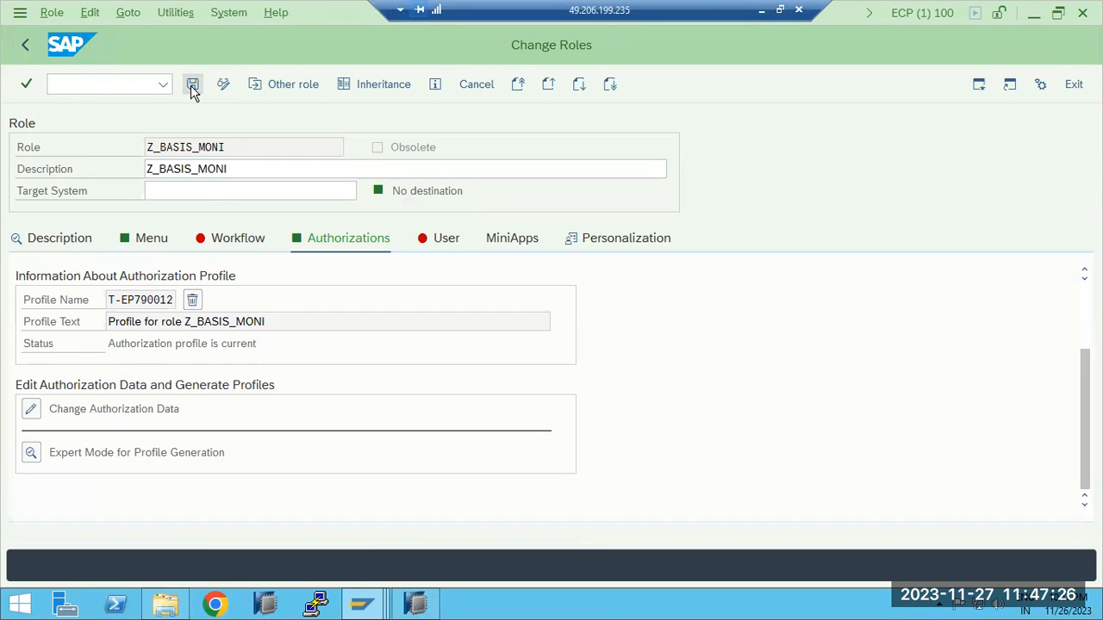
Switch to the test user's SAP Easy Access session and log it off
{"action": "mouse_move", "coordinate": [353, 602]}
{"action": "left_click", "coordinate": [616, 522]}
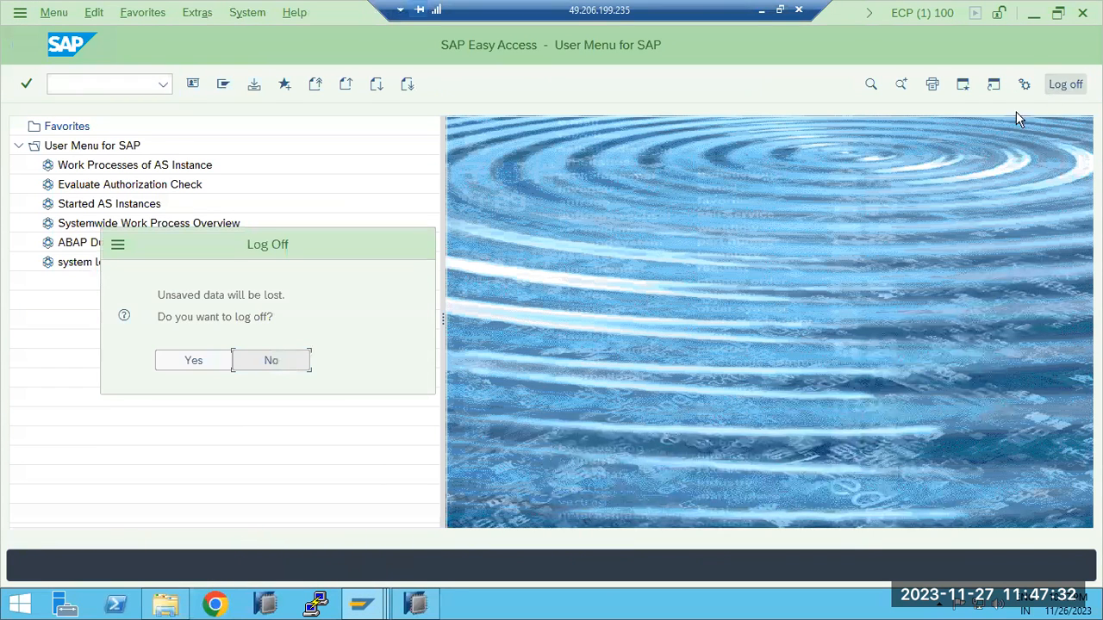
{"action": "left_click", "coordinate": [221, 362]}
Open the SAP ECP connection from SAP Logon and log on to client 100 with the test user's ID and password
{"action": "mouse_move", "coordinate": [359, 603]}
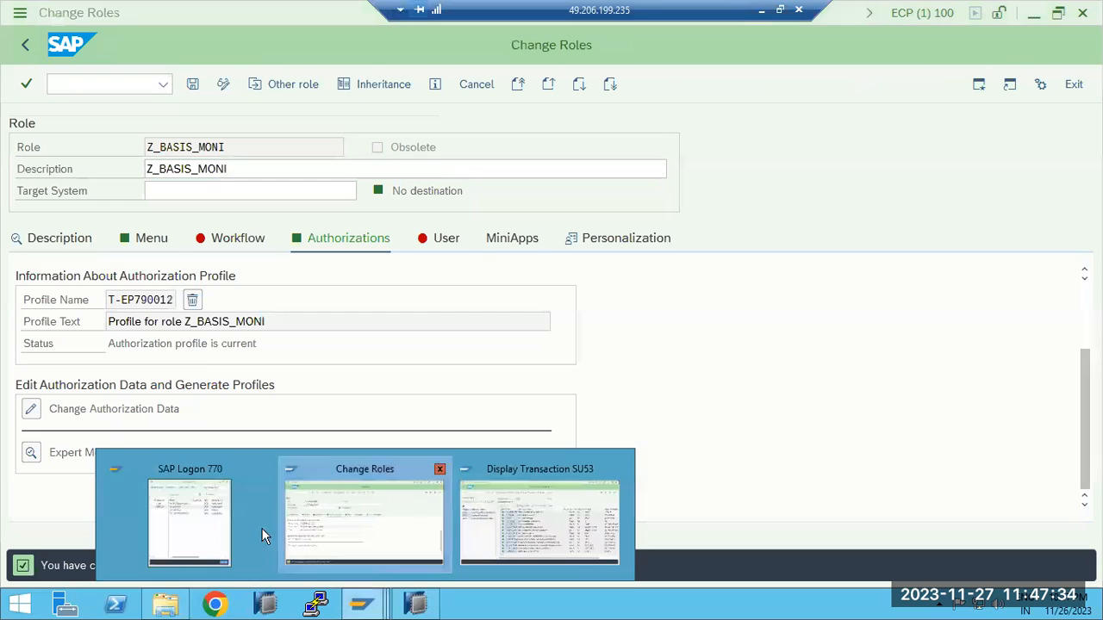
{"action": "left_click", "coordinate": [168, 527]}
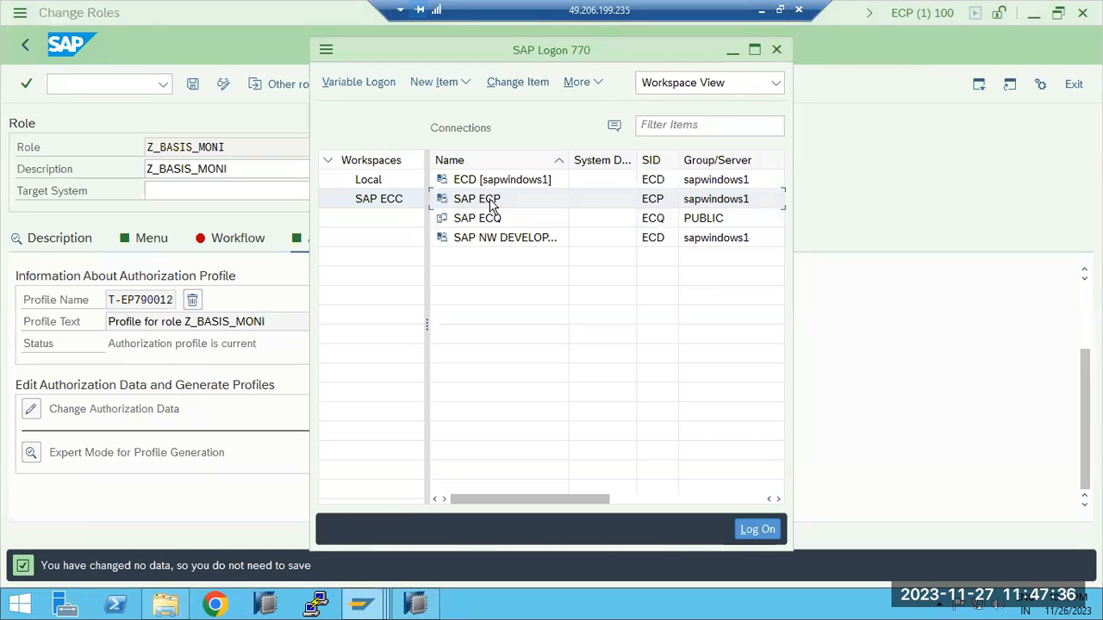
{"action": "double_click", "coordinate": [491, 207]}
{"action": "type", "text": "r"}
{"action": "left_click", "coordinate": [159, 197]}
{"action": "left_click", "coordinate": [161, 192]}
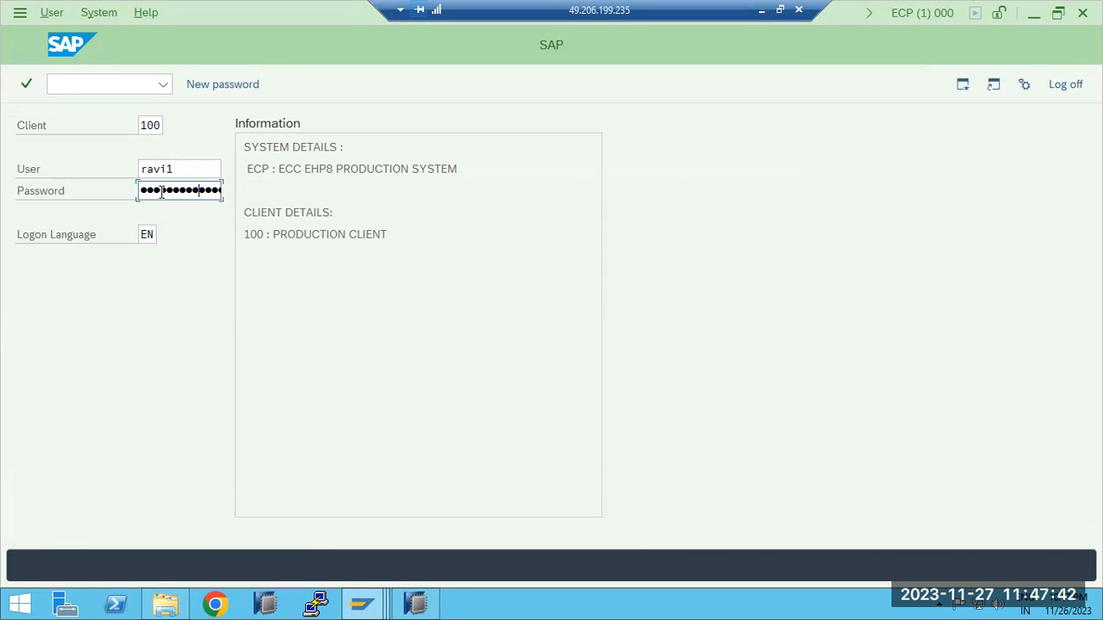
{"action": "key", "text": "Return"}
Try to run transactions SM50, ST22 and SU53 as the test user
{"action": "type", "text": "sm50"}
{"action": "key", "text": "Return"}
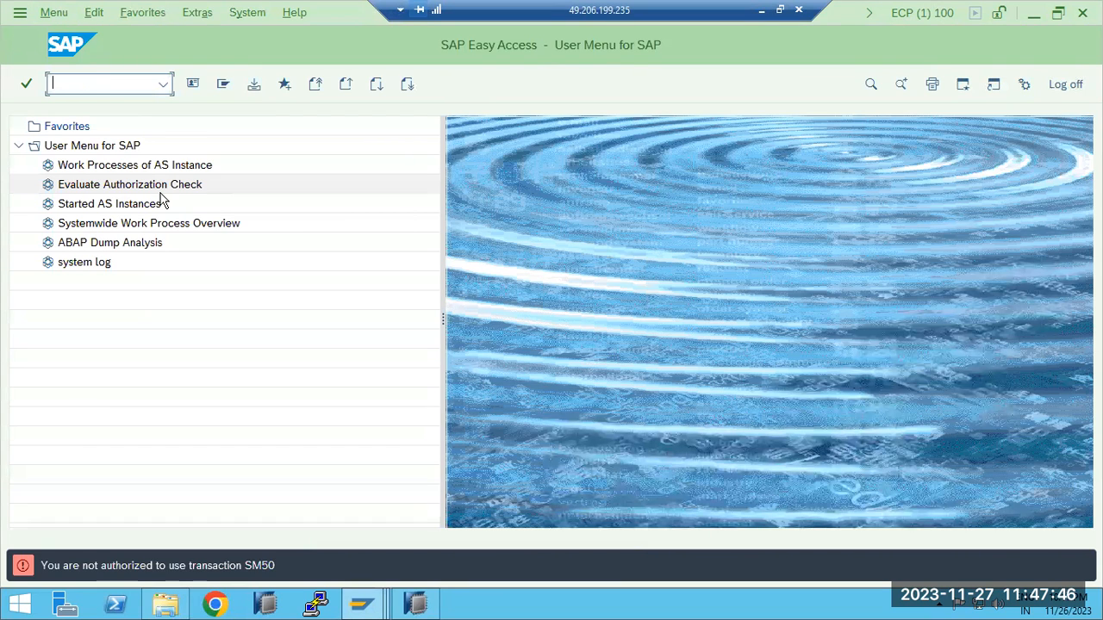
{"action": "type", "text": "st22"}
{"action": "key", "text": "Return"}
{"action": "key", "text": "Return"}
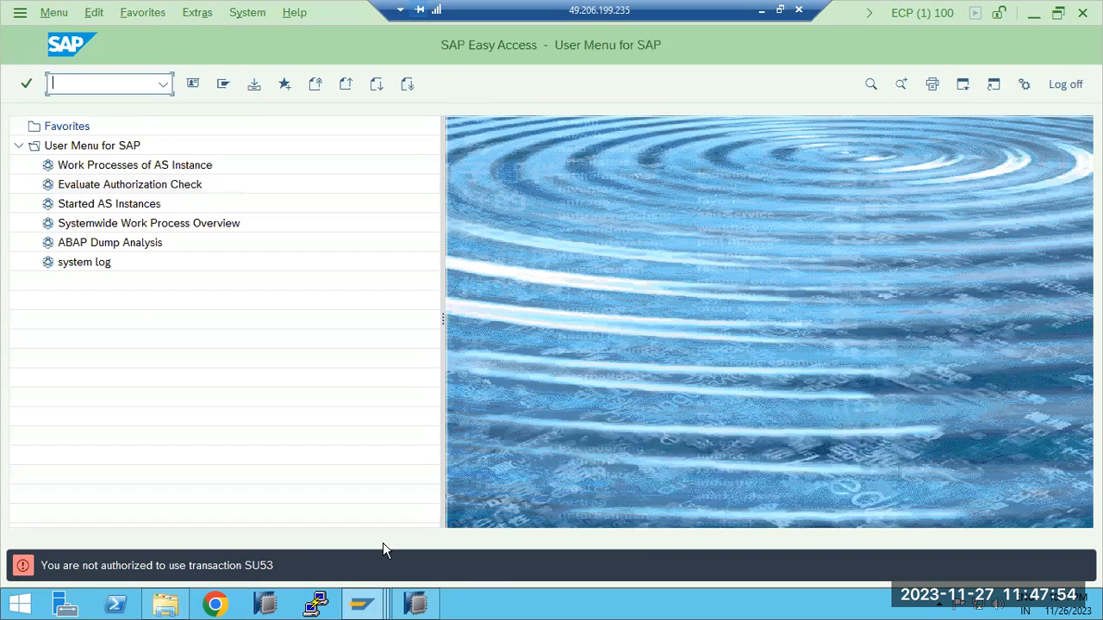
Switch to the Change Roles session, leave the role, and start transaction SU53 with /nsu53
{"action": "left_click", "coordinate": [365, 606]}
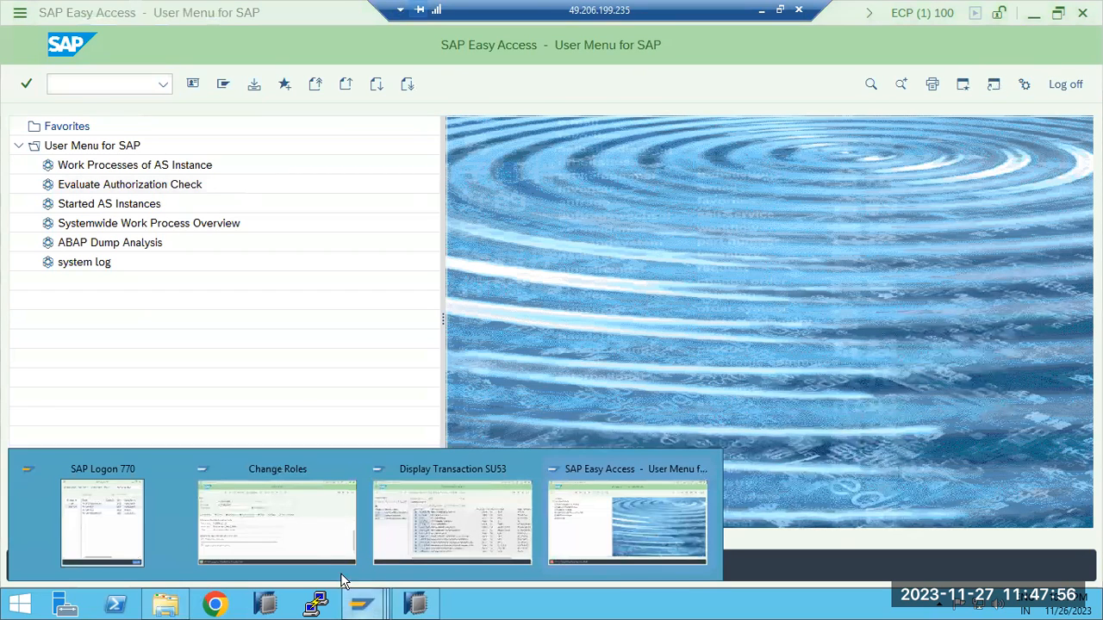
{"action": "left_click", "coordinate": [298, 529]}
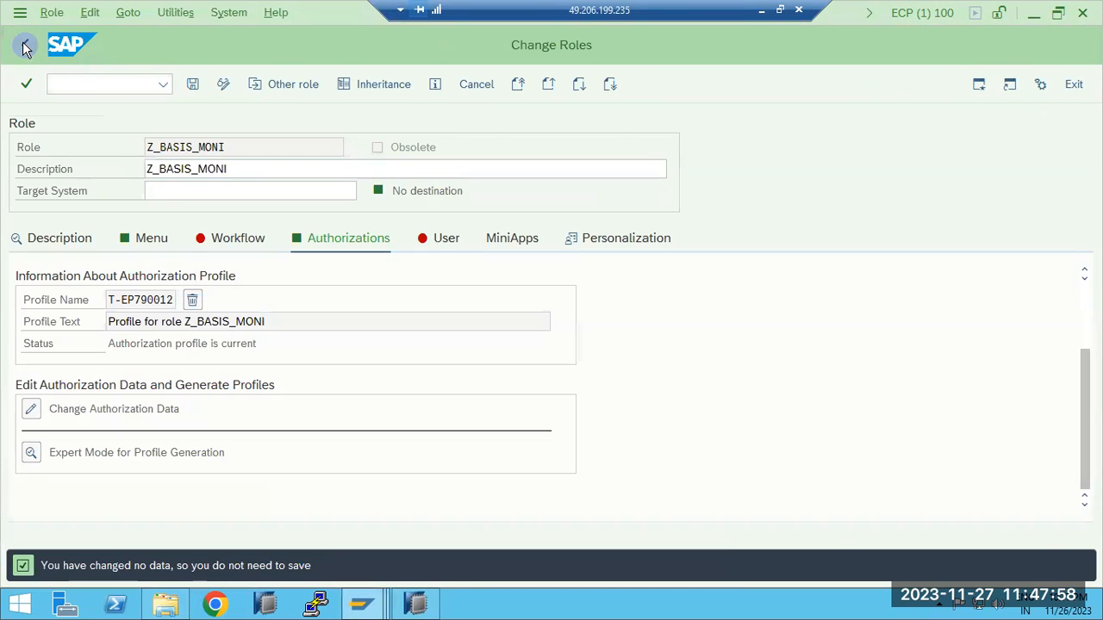
{"action": "left_click", "coordinate": [24, 48]}
{"action": "left_click", "coordinate": [95, 83]}
{"action": "type", "text": "/nsu53"}
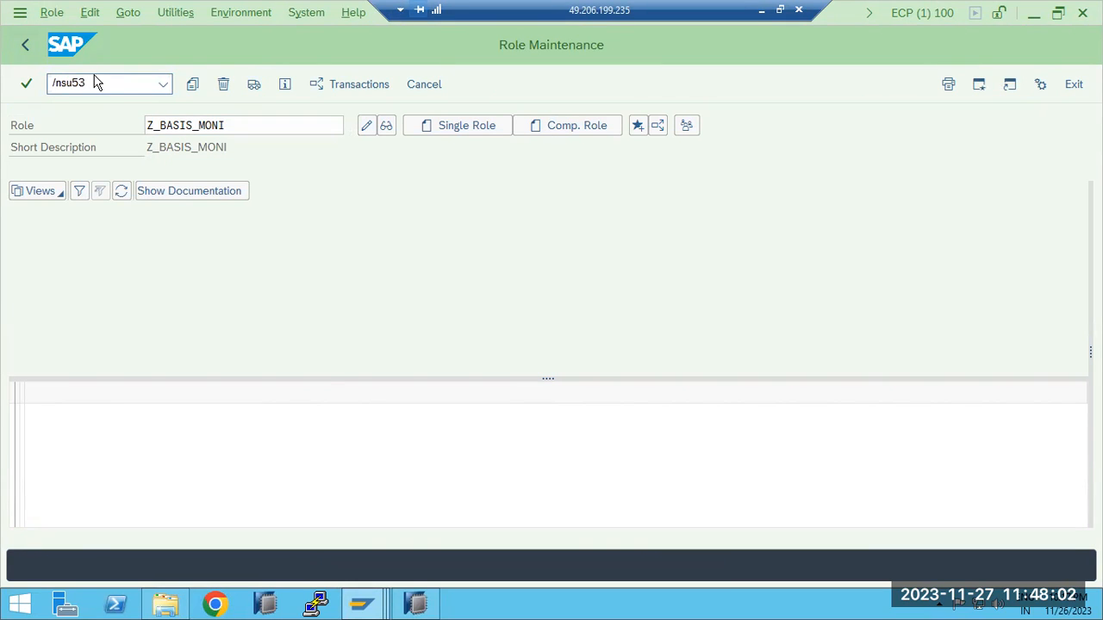
{"action": "key", "text": "Return"}
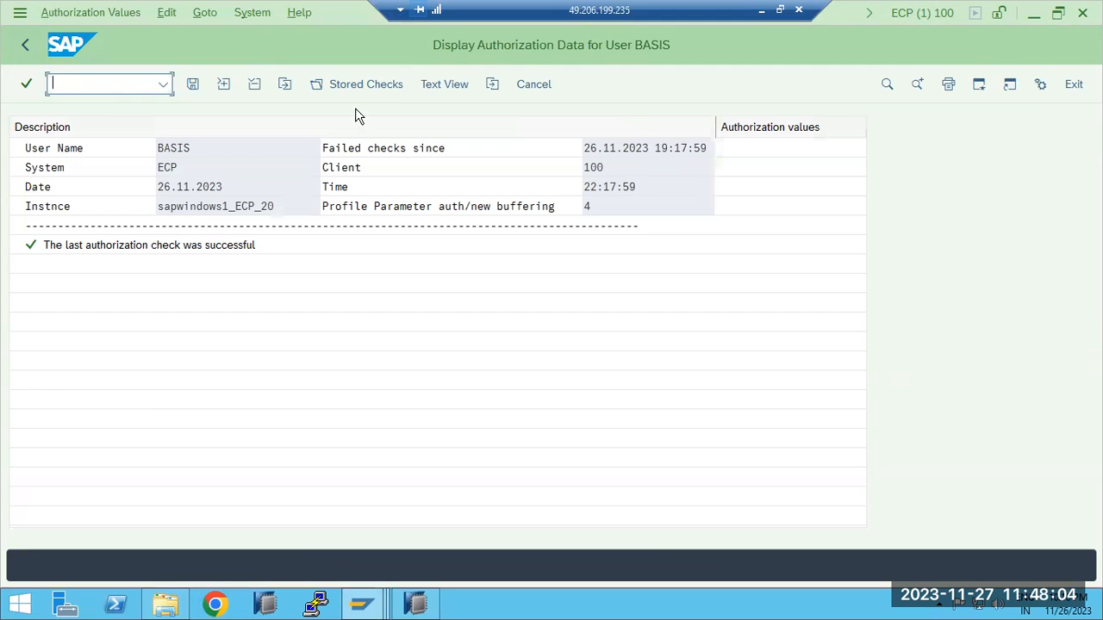
Display the stored authorization checks for the test user, then reopen the user selection and cancel it
{"action": "left_click", "coordinate": [382, 84]}
{"action": "double_click", "coordinate": [273, 380]}
{"action": "type", "text": "RAVI1"}
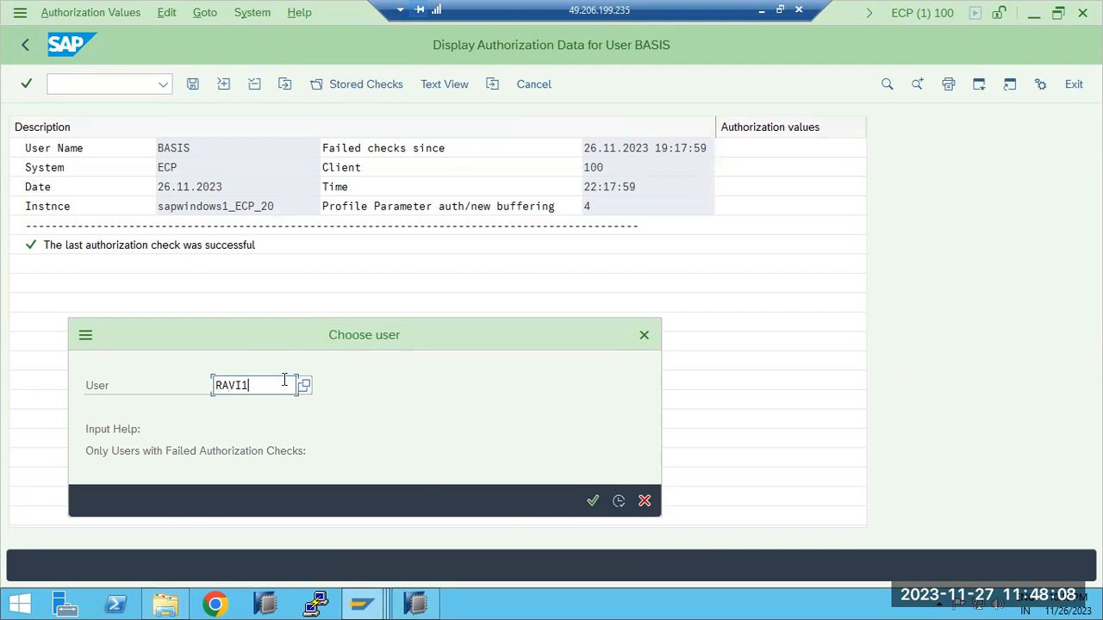
{"action": "left_click", "coordinate": [618, 501]}
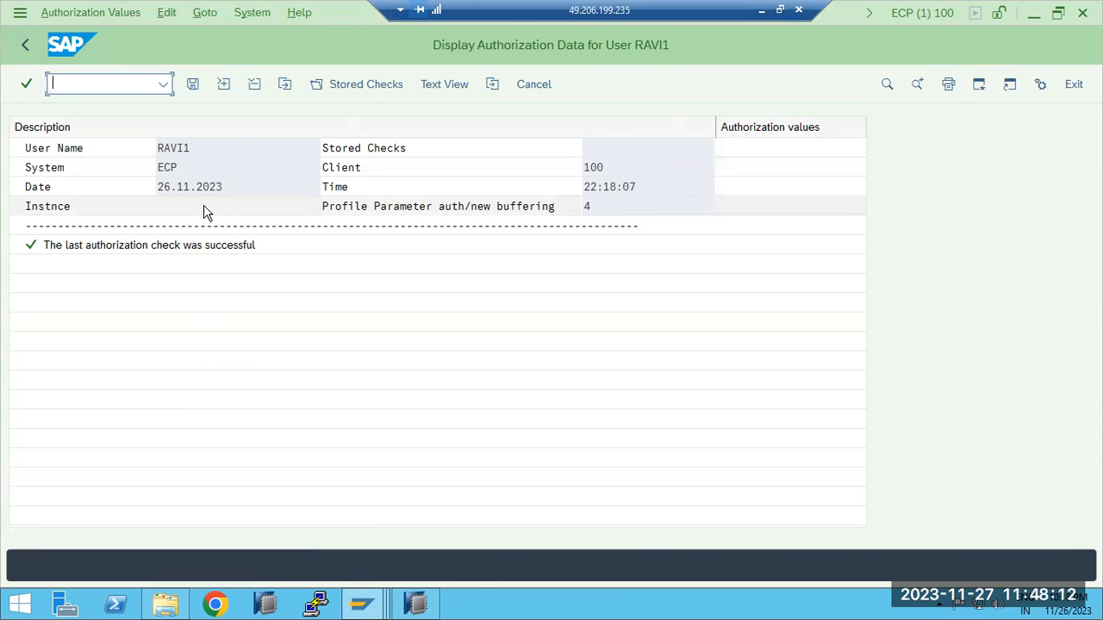
{"action": "left_click", "coordinate": [360, 86]}
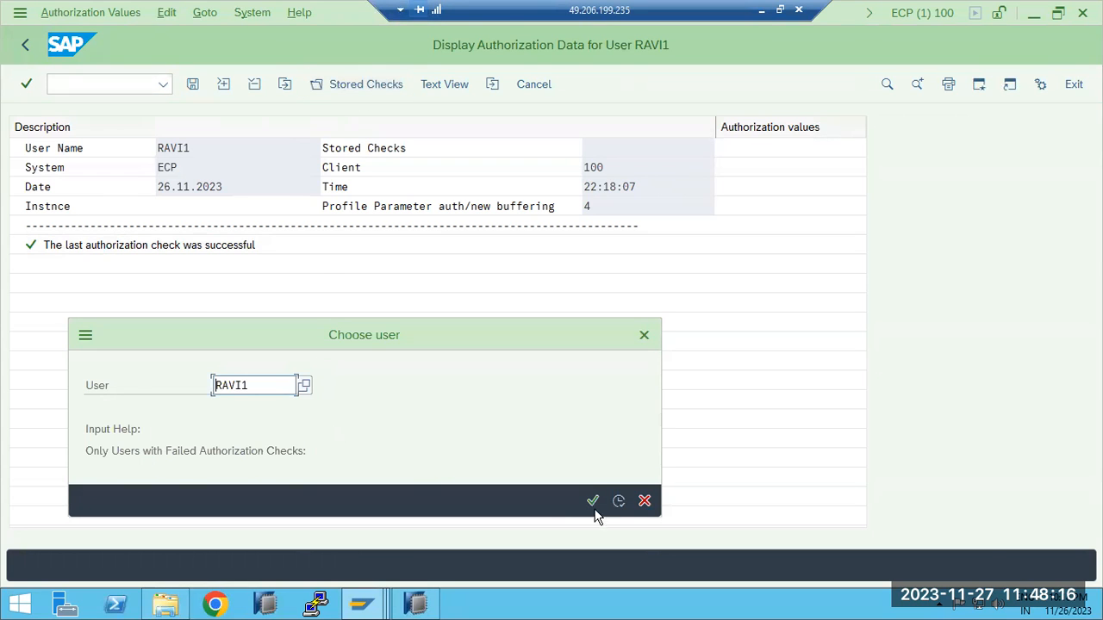
{"action": "left_click", "coordinate": [644, 502]}
Switch back to the Display Transaction SU53 session and look through the rest of its authorization objects, down to S_WFAR_PRI
{"action": "mouse_move", "coordinate": [361, 603]}
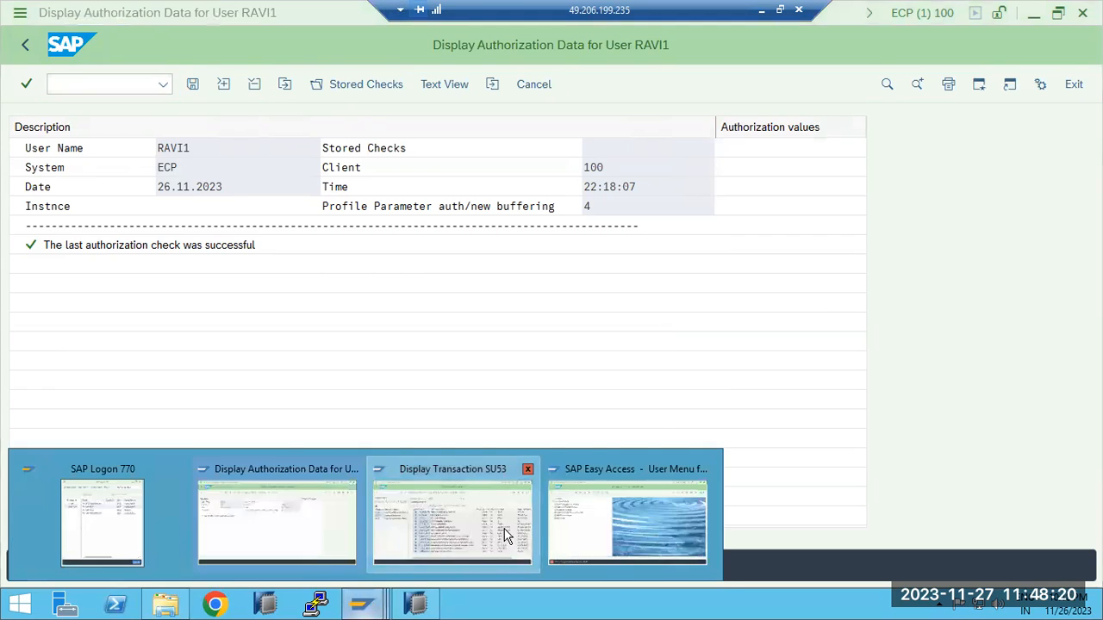
{"action": "left_click", "coordinate": [452, 522]}
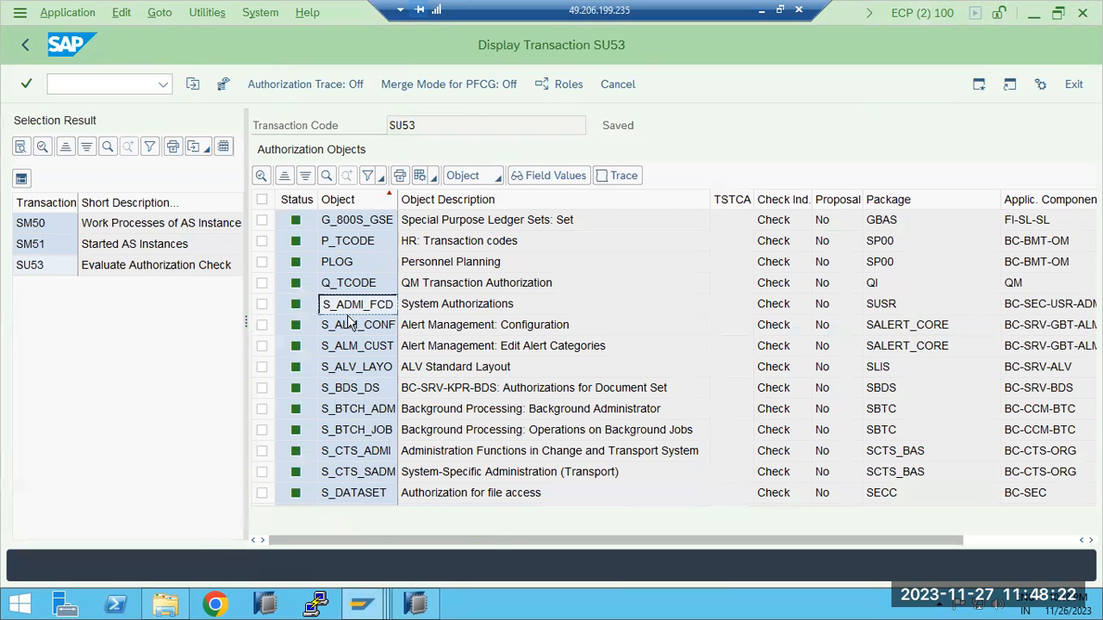
{"action": "left_click", "coordinate": [358, 286]}
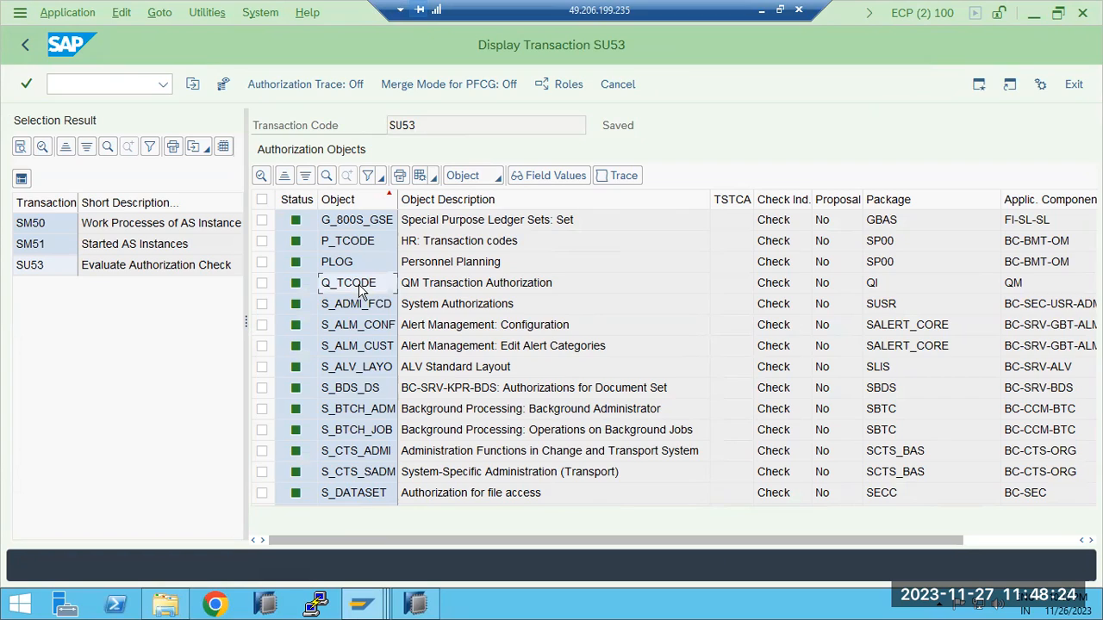
{"action": "scroll", "coordinate": [360, 291], "scroll_direction": "down", "scroll_amount": 2}
{"action": "scroll", "coordinate": [367, 388], "scroll_direction": "down", "scroll_amount": 8}
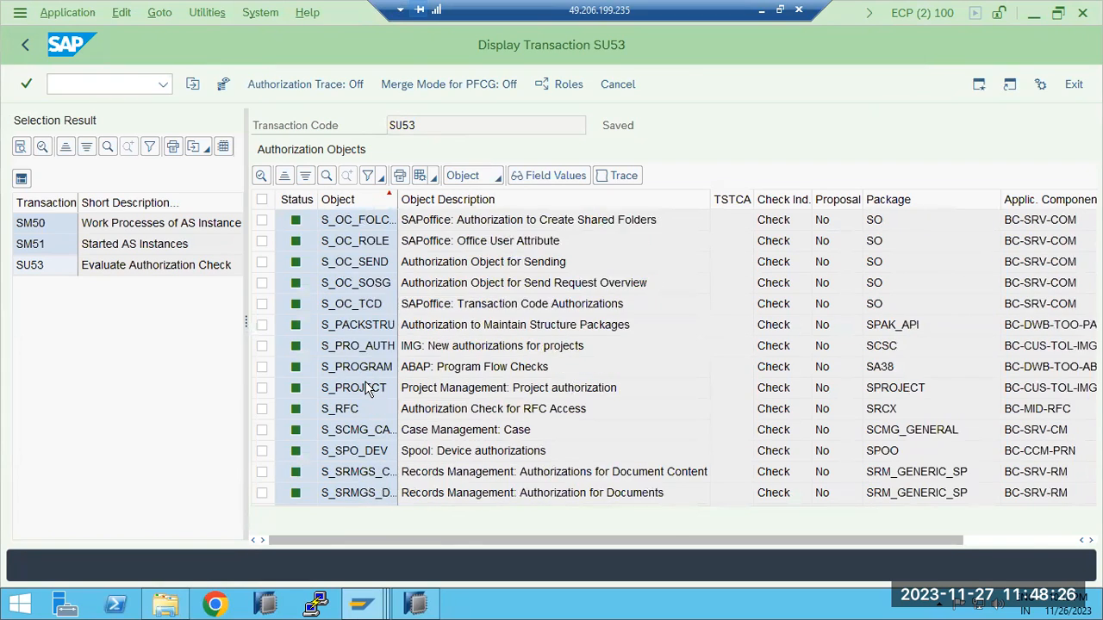
{"action": "scroll", "coordinate": [368, 388], "scroll_direction": "down", "scroll_amount": 3}
{"action": "scroll", "coordinate": [368, 388], "scroll_direction": "down", "scroll_amount": 3}
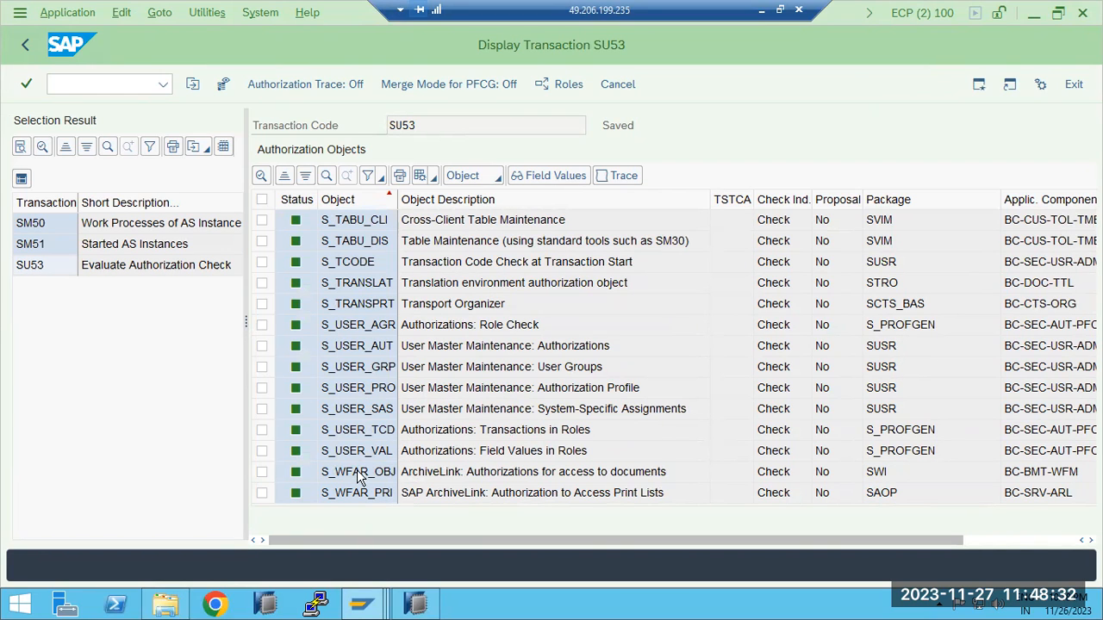
Examine the authorization objects assigned to transaction SU53, from G_800S_GSE through S_ADMI_FCD and S_USER_TCD to S_WFAR_PRI
{"action": "left_click", "coordinate": [363, 452]}
{"action": "left_click", "coordinate": [367, 433]}
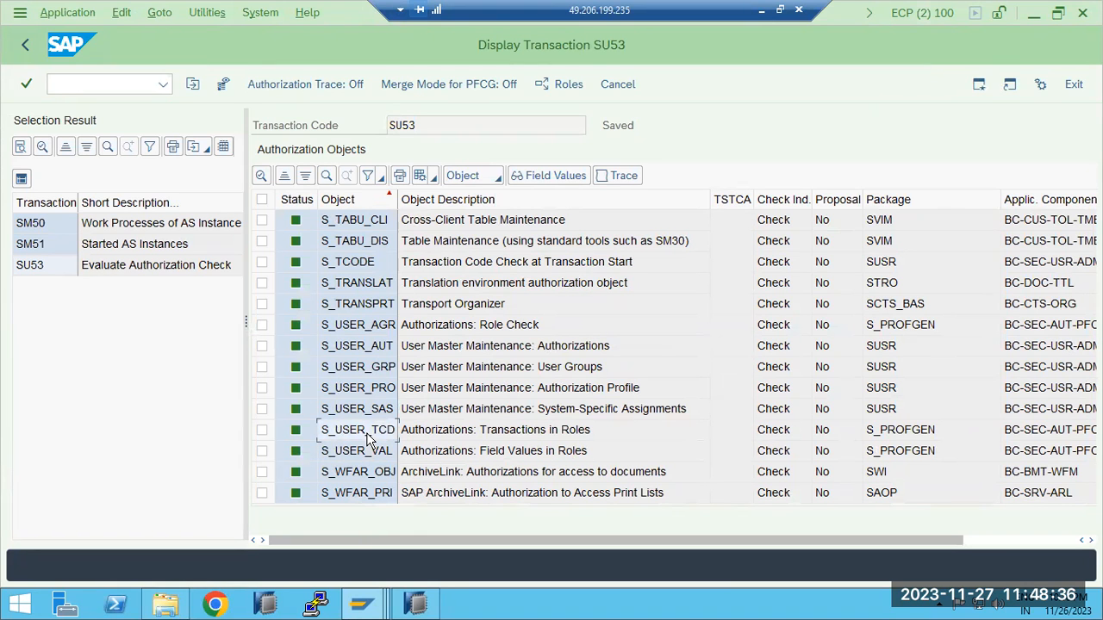
{"action": "scroll", "coordinate": [368, 437], "scroll_direction": "up", "scroll_amount": 15}
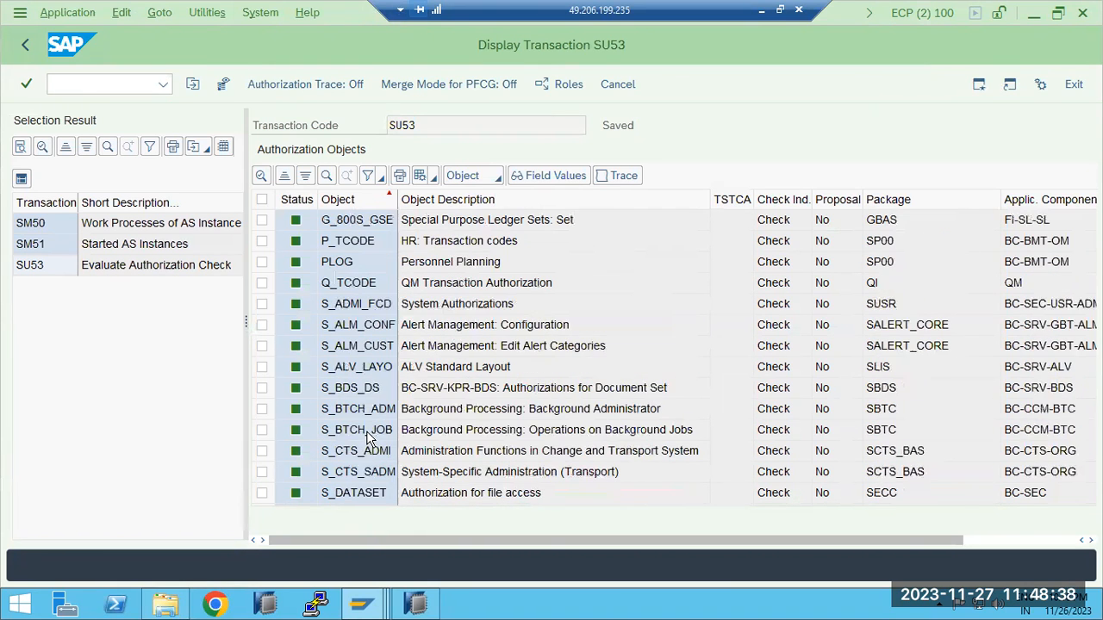
{"action": "left_click", "coordinate": [33, 269]}
{"action": "left_click", "coordinate": [352, 310]}
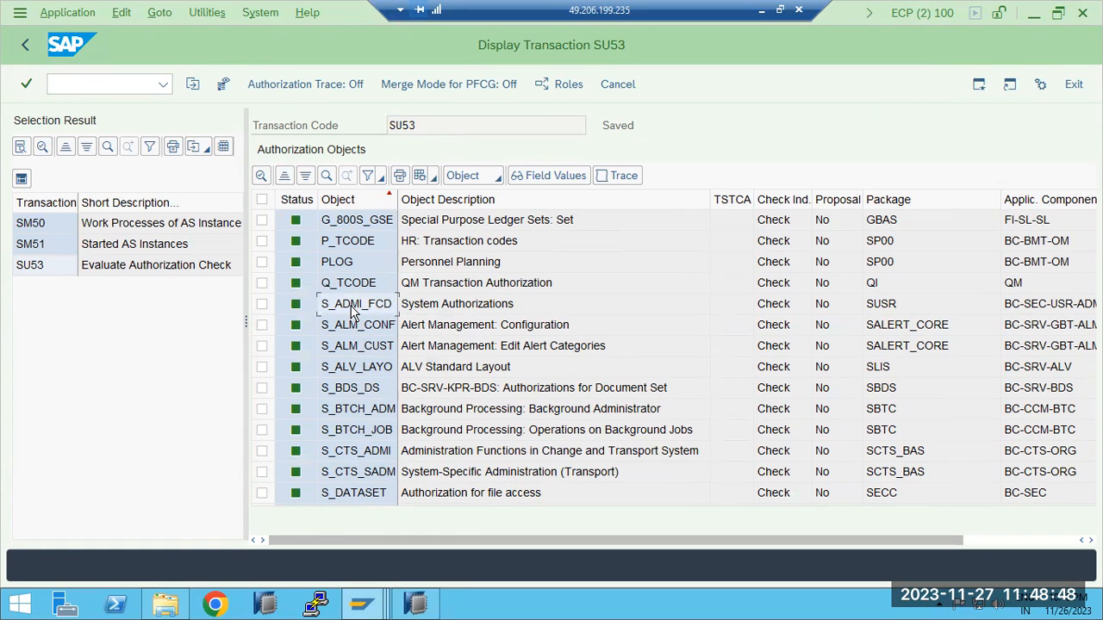
{"action": "scroll", "coordinate": [357, 345], "scroll_direction": "down", "scroll_amount": 3}
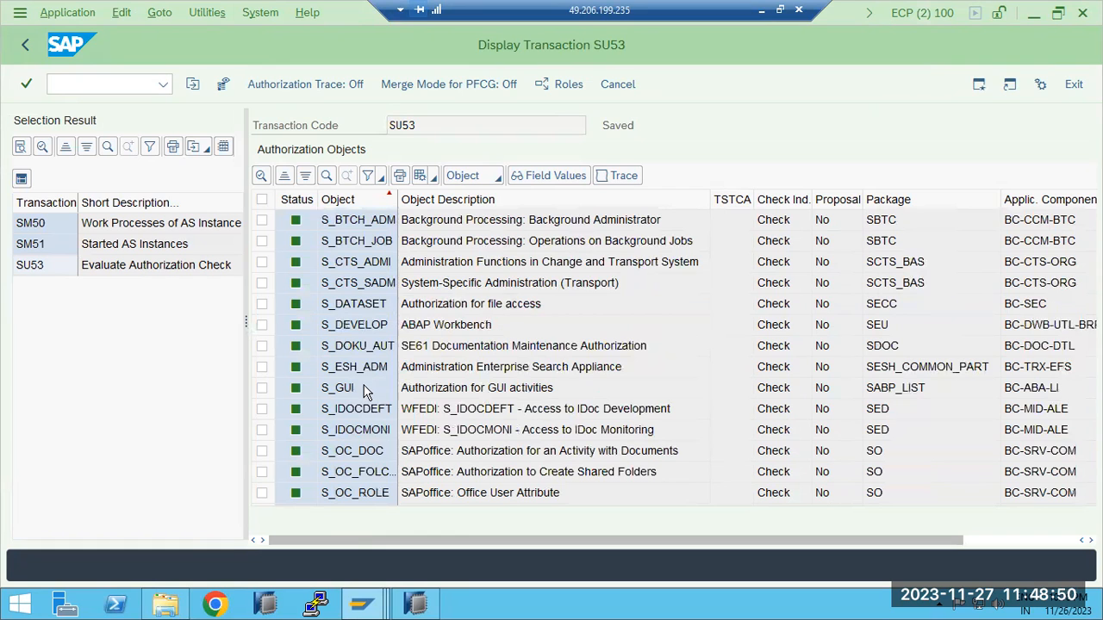
{"action": "scroll", "coordinate": [366, 403], "scroll_direction": "down", "scroll_amount": 9}
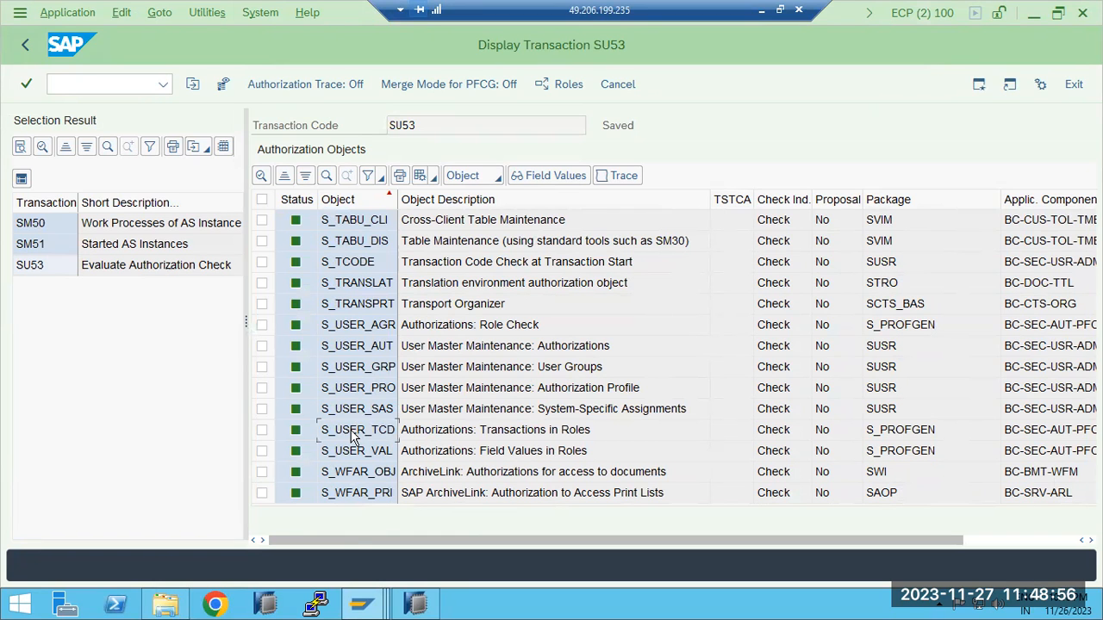
{"action": "scroll", "coordinate": [356, 435], "scroll_direction": "up", "scroll_amount": 12}
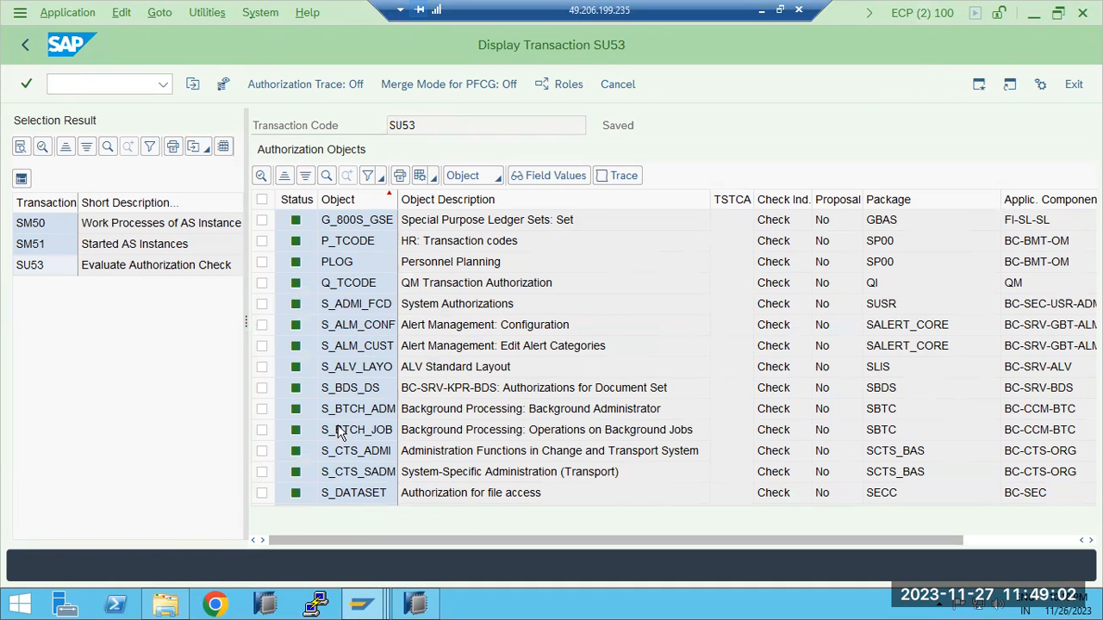
{"action": "left_click", "coordinate": [362, 207]}
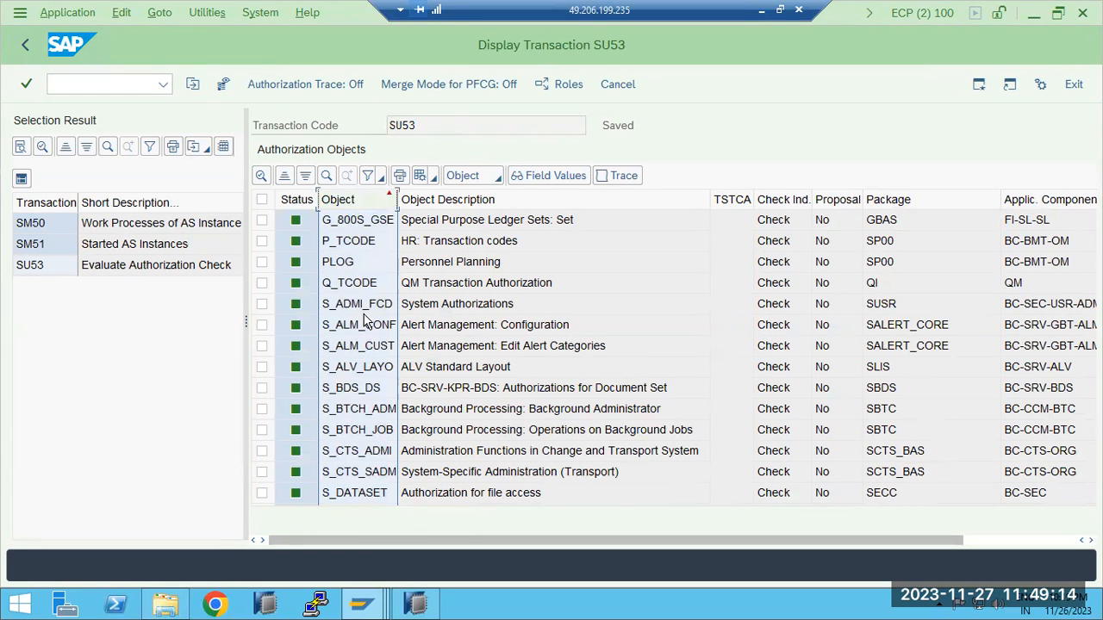
{"action": "scroll", "coordinate": [361, 310], "scroll_direction": "down", "scroll_amount": 9}
{"action": "scroll", "coordinate": [369, 357], "scroll_direction": "down", "scroll_amount": 3}
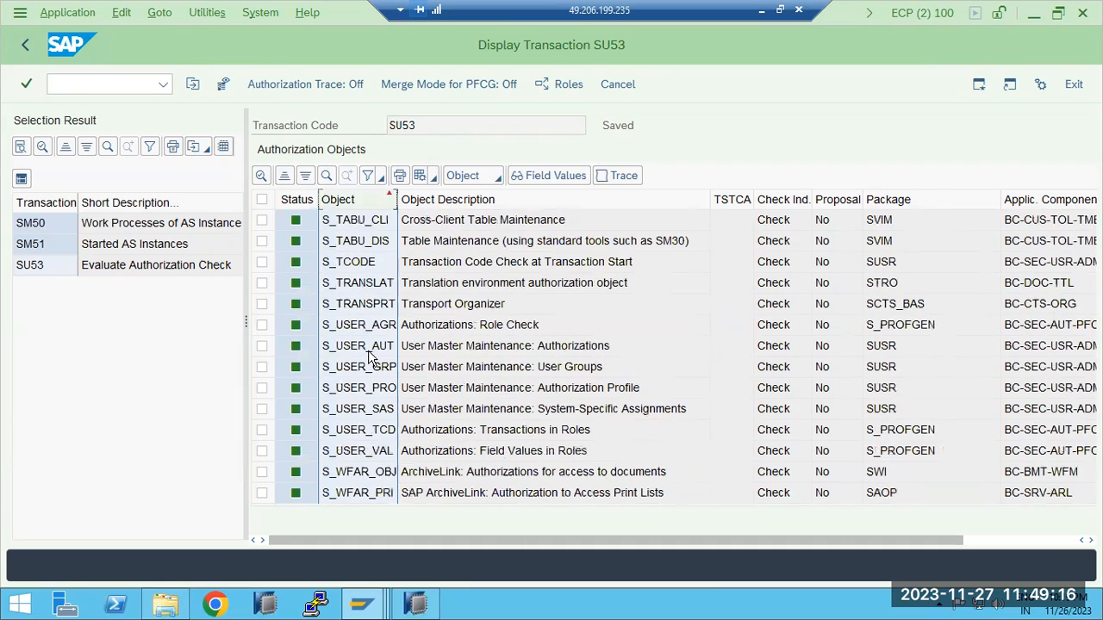
{"action": "scroll", "coordinate": [368, 356], "scroll_direction": "up", "scroll_amount": 12}
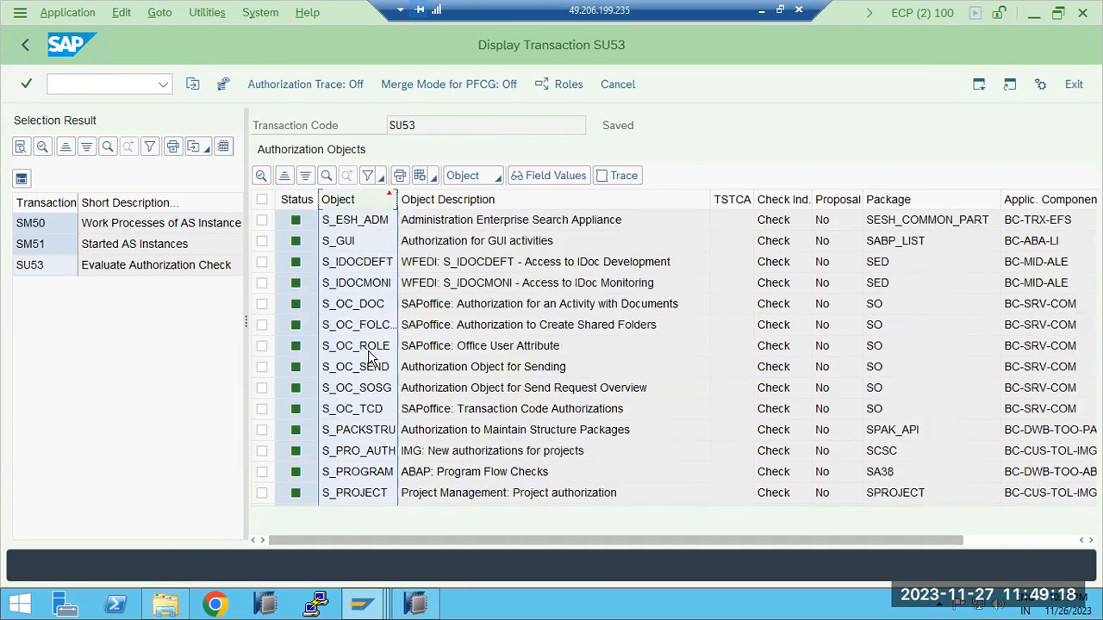
Leave the SU53 display and the authorization defaults selection, returning to SAP Easy Access
{"action": "left_click", "coordinate": [25, 45]}
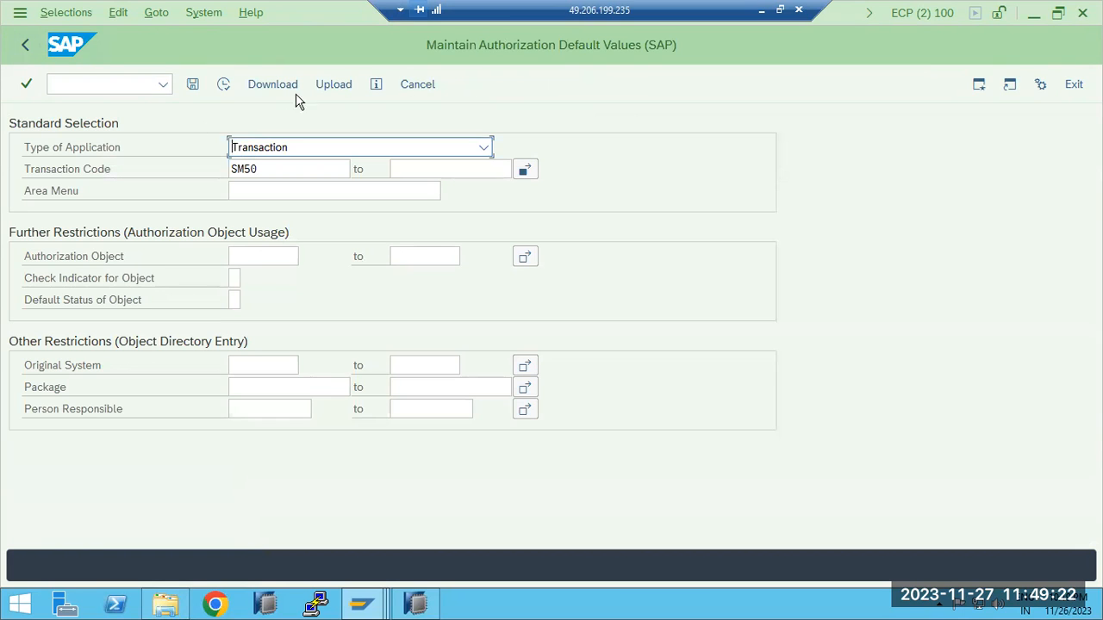
{"action": "left_click", "coordinate": [163, 84]}
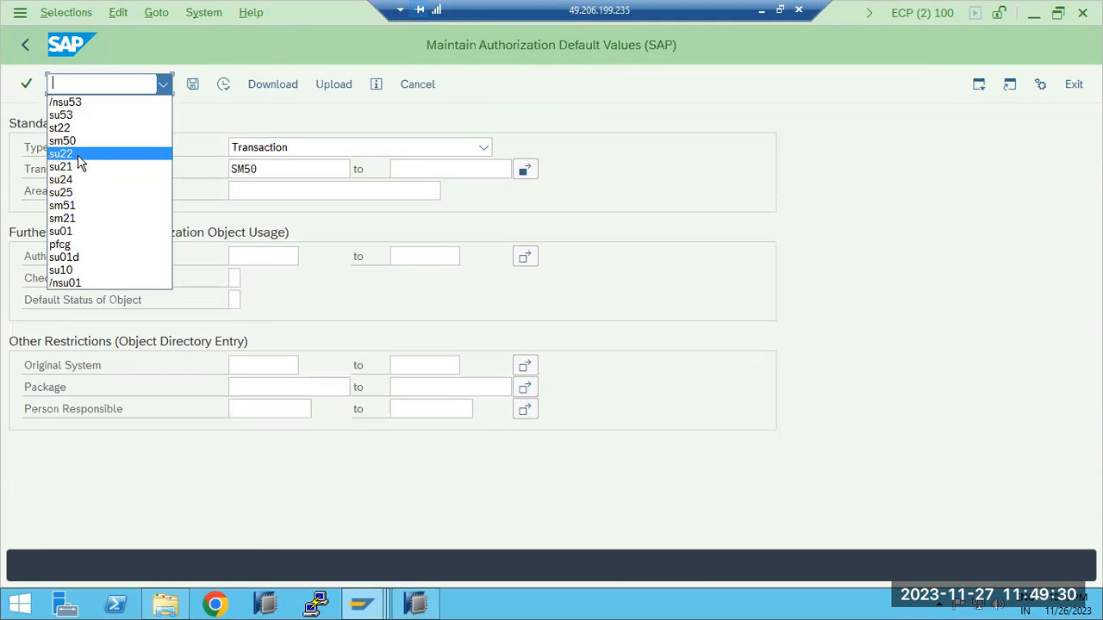
{"action": "left_click", "coordinate": [28, 46]}
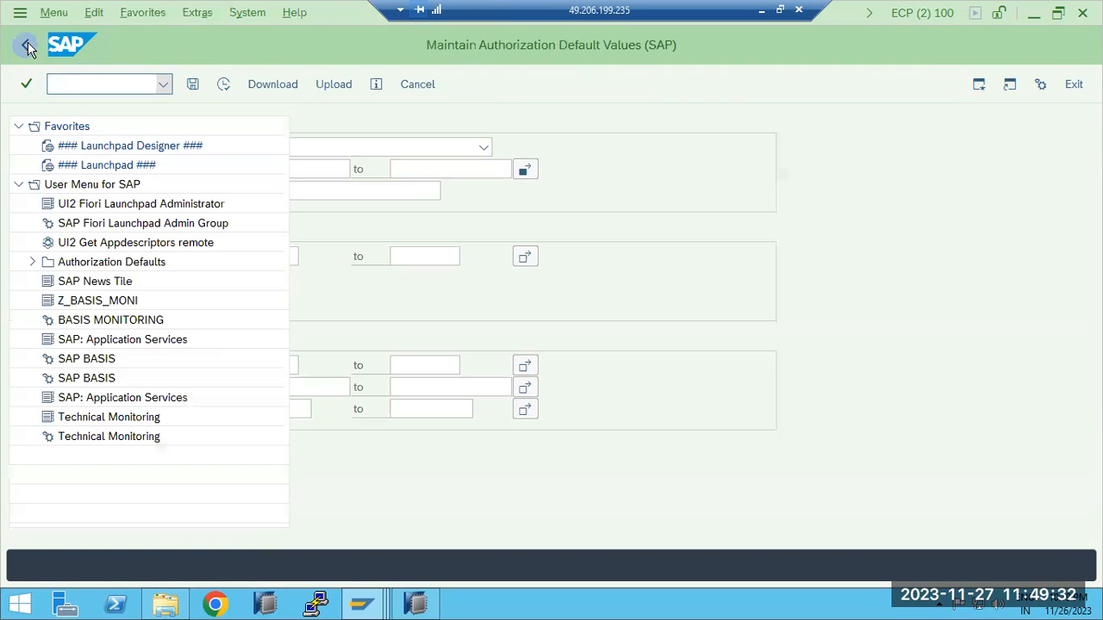
Try to start transaction SU19
{"action": "left_click", "coordinate": [75, 82]}
{"action": "type", "text": "su19"}
{"action": "key", "text": "Return"}
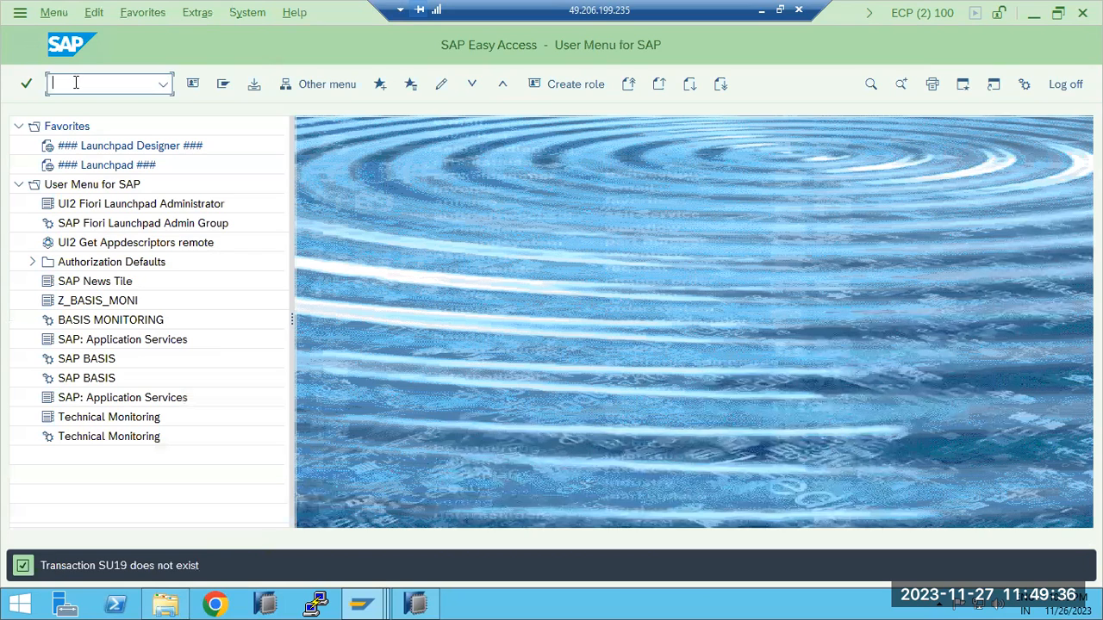
Start transaction SU22 and close the information dialog
{"action": "type", "text": "su22"}
{"action": "key", "text": "Return"}
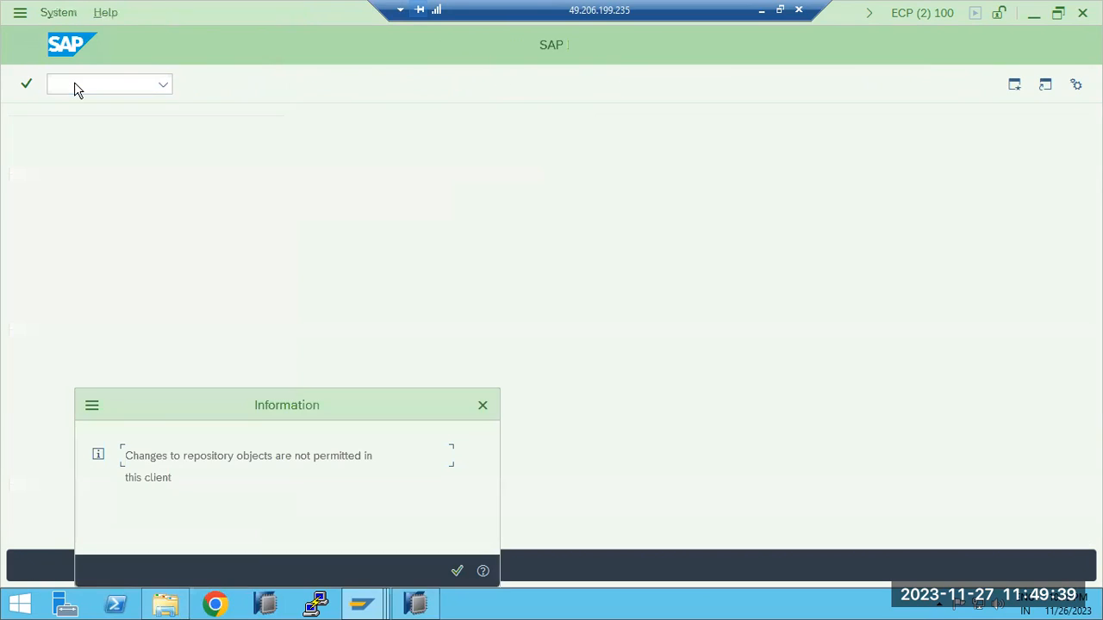
{"action": "left_click", "coordinate": [457, 571]}
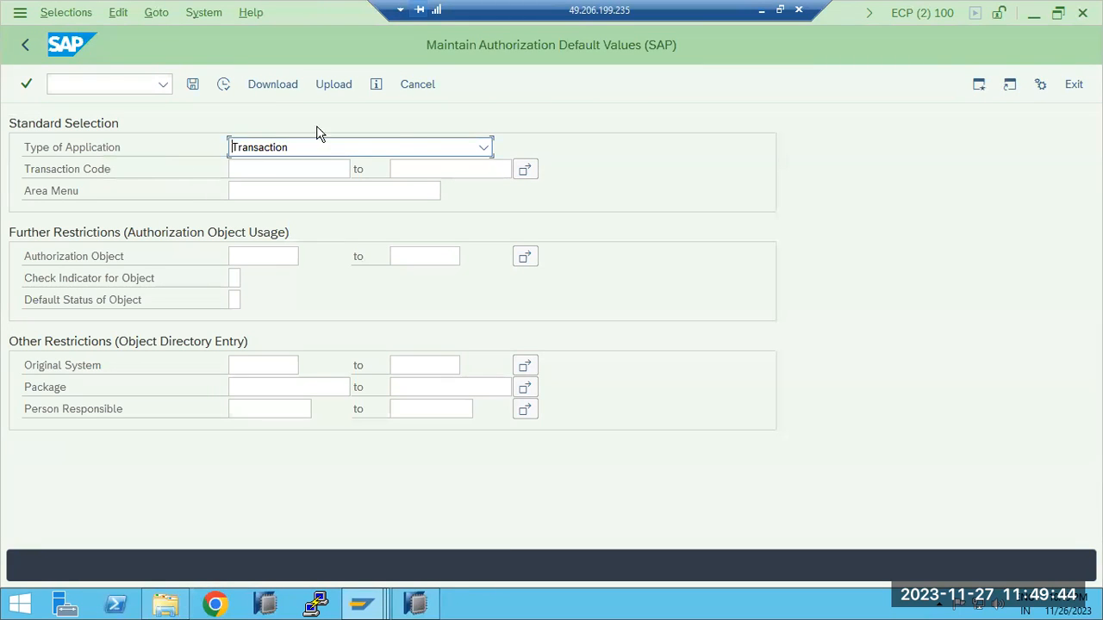
Display the SAP authorization default values for transaction code SM50, keeping Transaction as the application type
{"action": "left_click", "coordinate": [351, 154]}
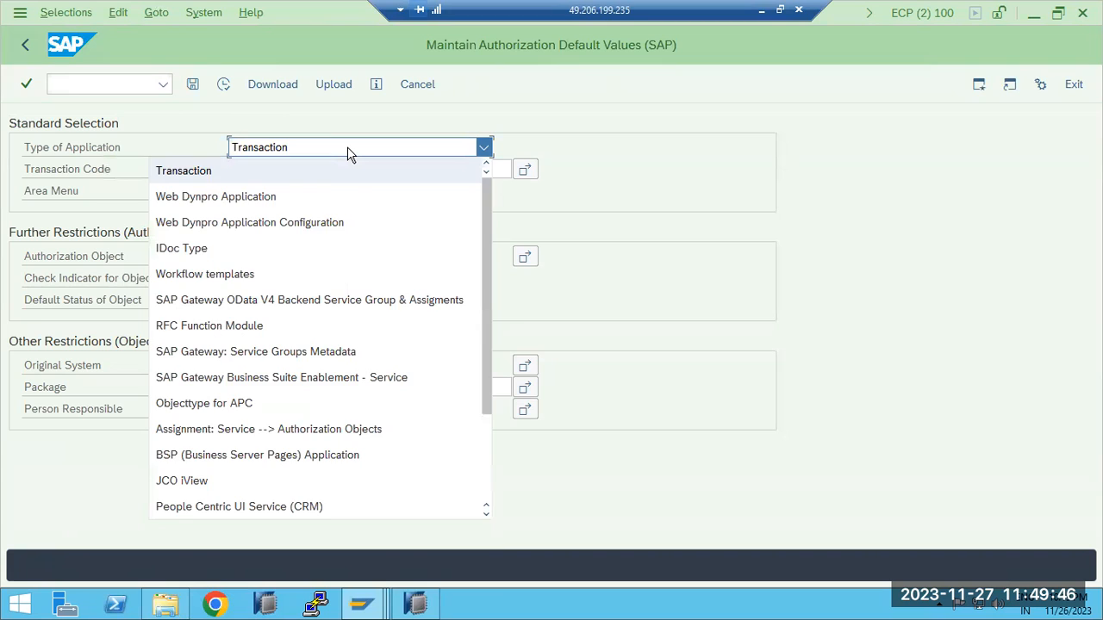
{"action": "left_click", "coordinate": [351, 154]}
{"action": "left_click", "coordinate": [287, 167]}
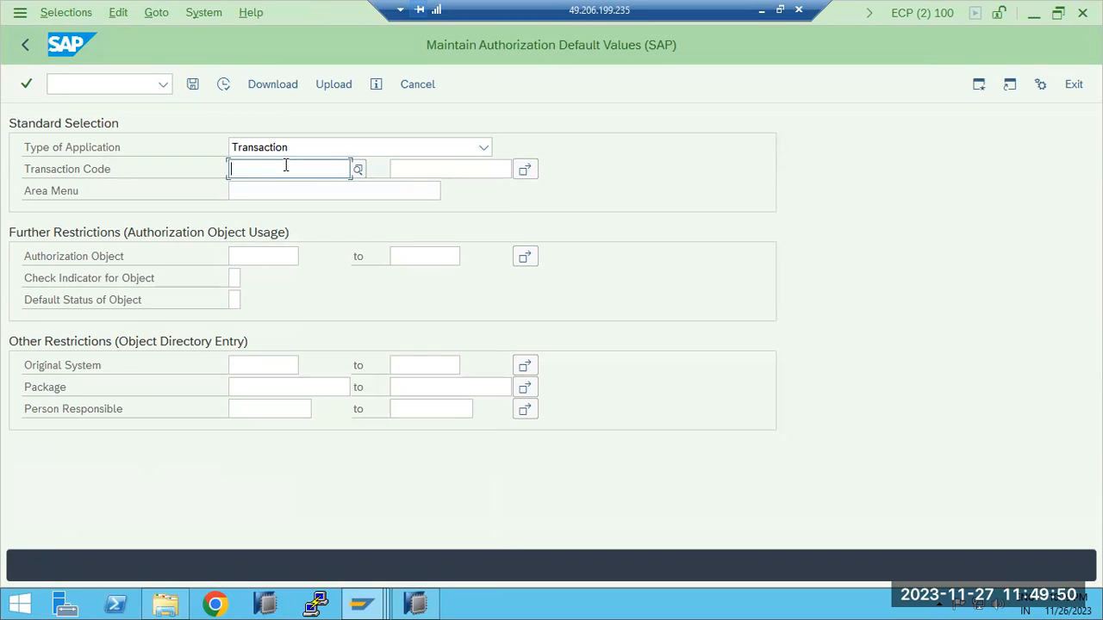
{"action": "type", "text": "Sm50"}
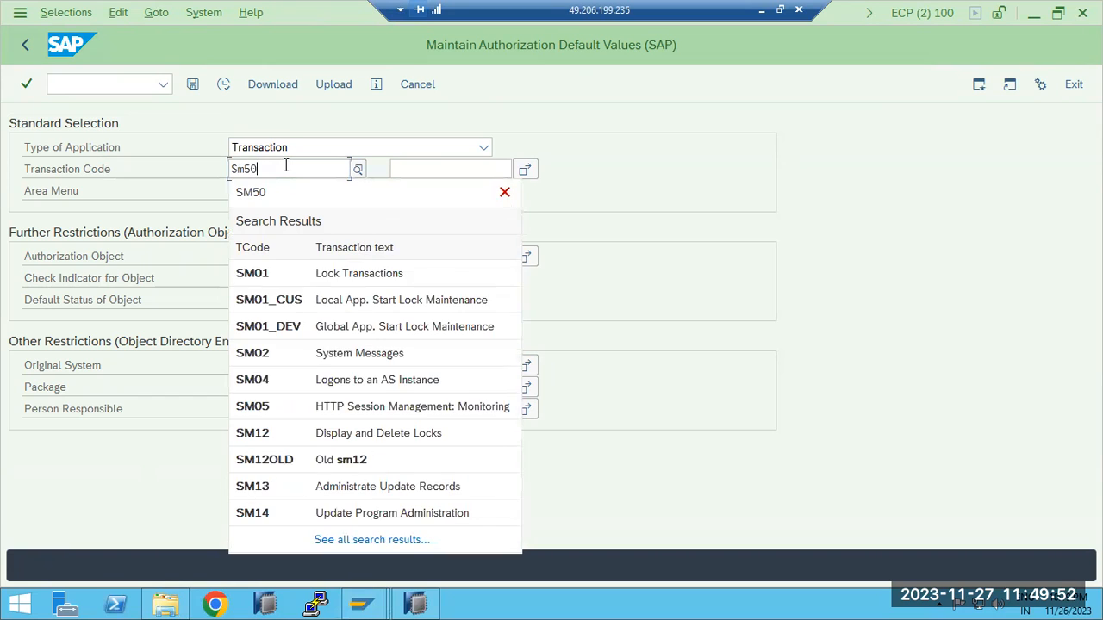
{"action": "left_click", "coordinate": [275, 190]}
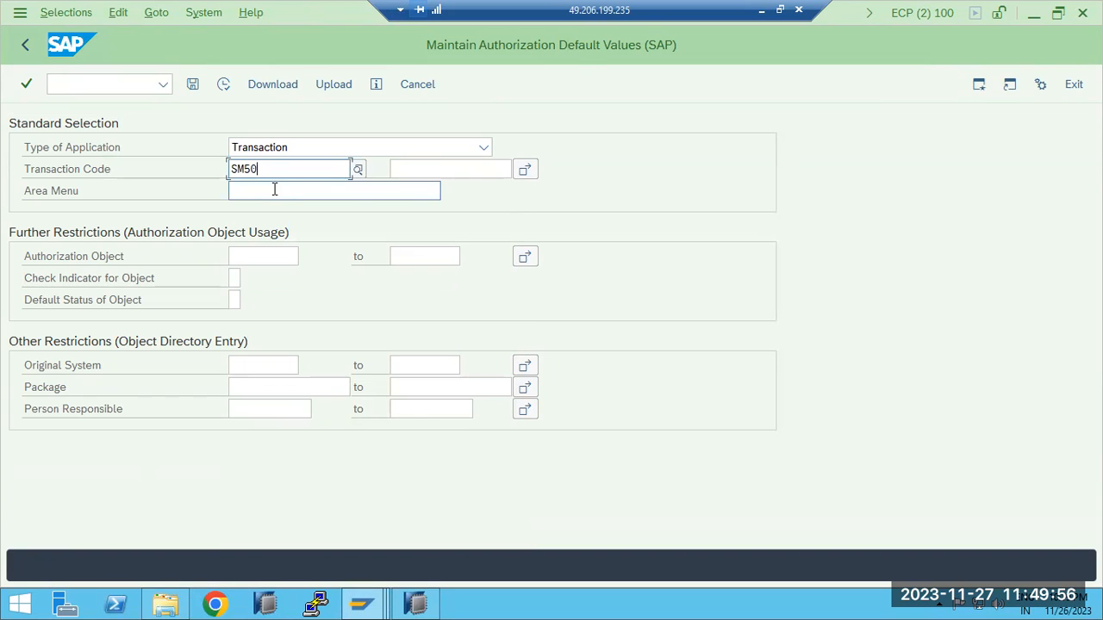
{"action": "left_click", "coordinate": [223, 85]}
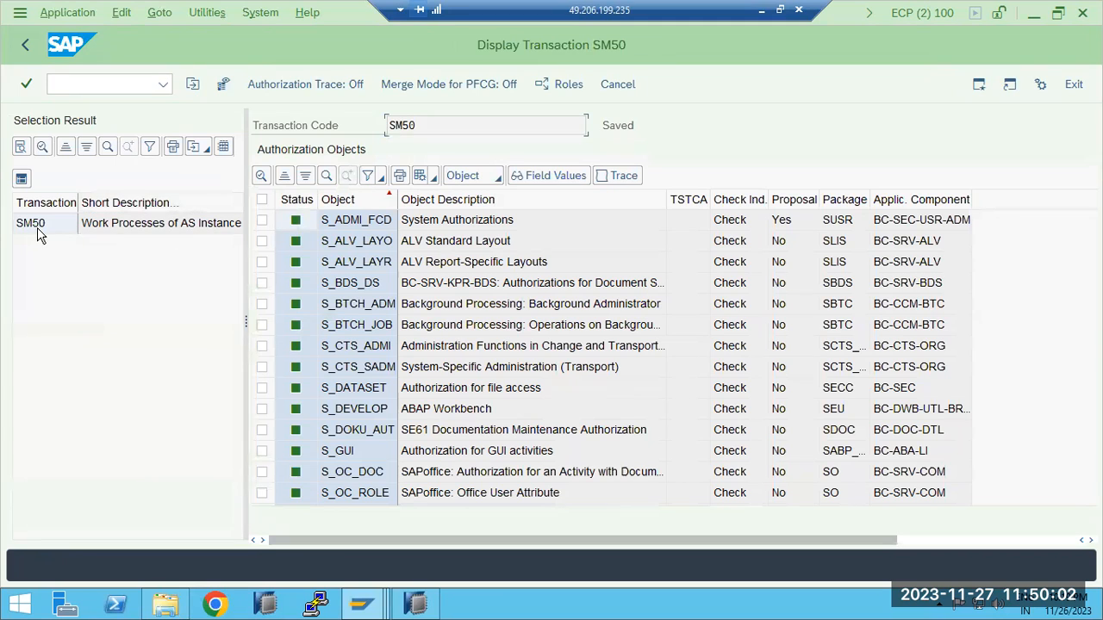
Examine the authorization objects assigned to SM50, including S_ADMI_FCD, S_BTCH_ADM, S_BTCH_JOB, S_CTS_ADMI and S_DEVELOP
{"action": "double_click", "coordinate": [37, 228]}
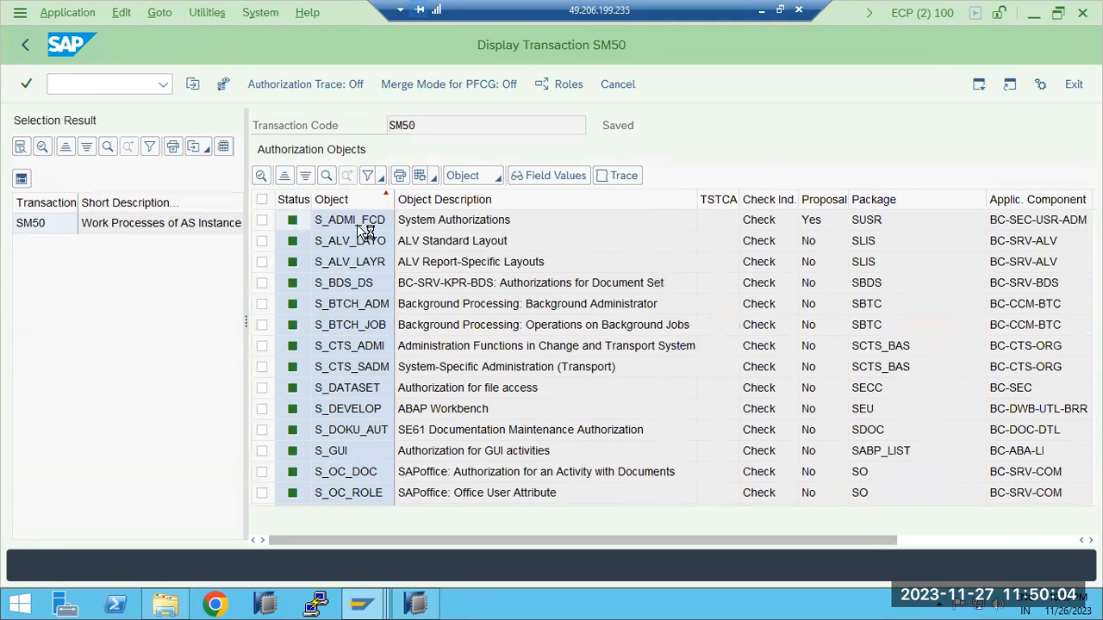
{"action": "right_click", "coordinate": [338, 226]}
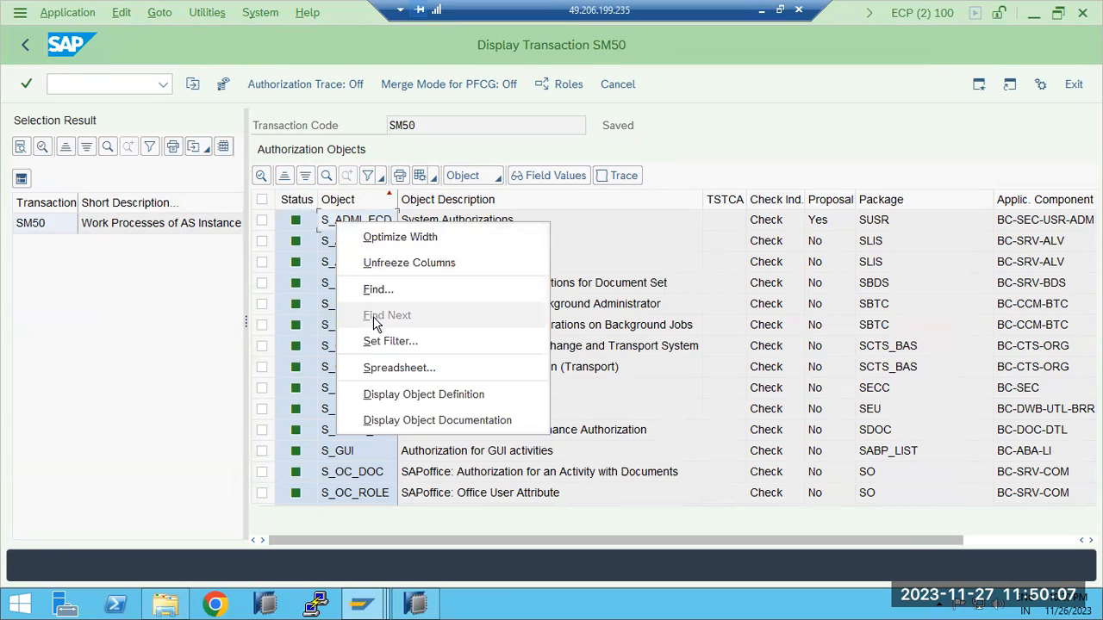
{"action": "left_click", "coordinate": [336, 221]}
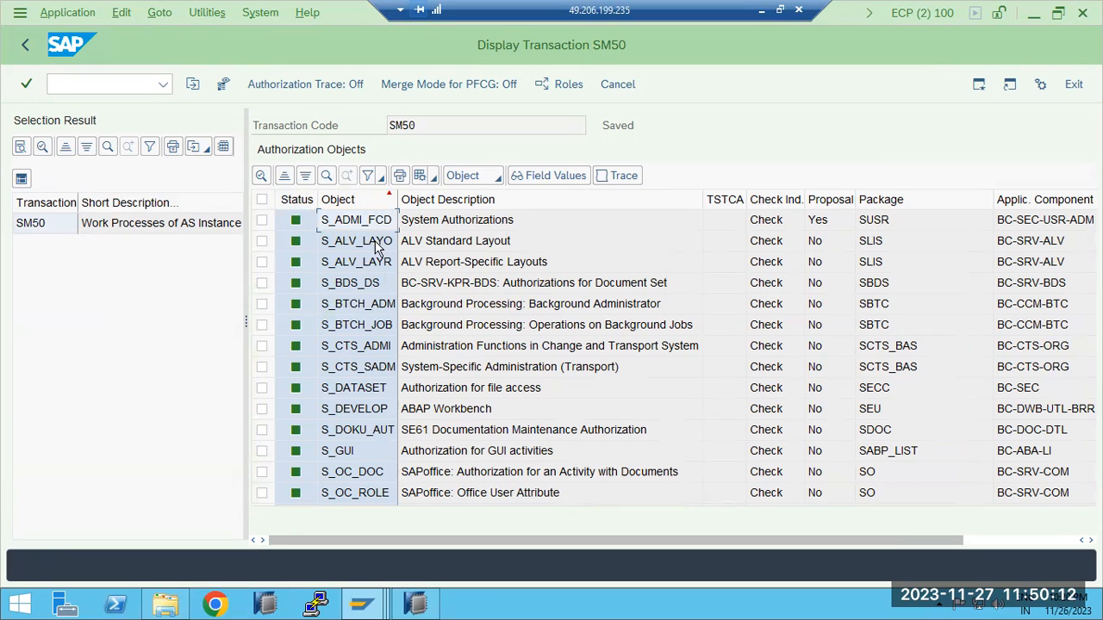
{"action": "left_click", "coordinate": [368, 306]}
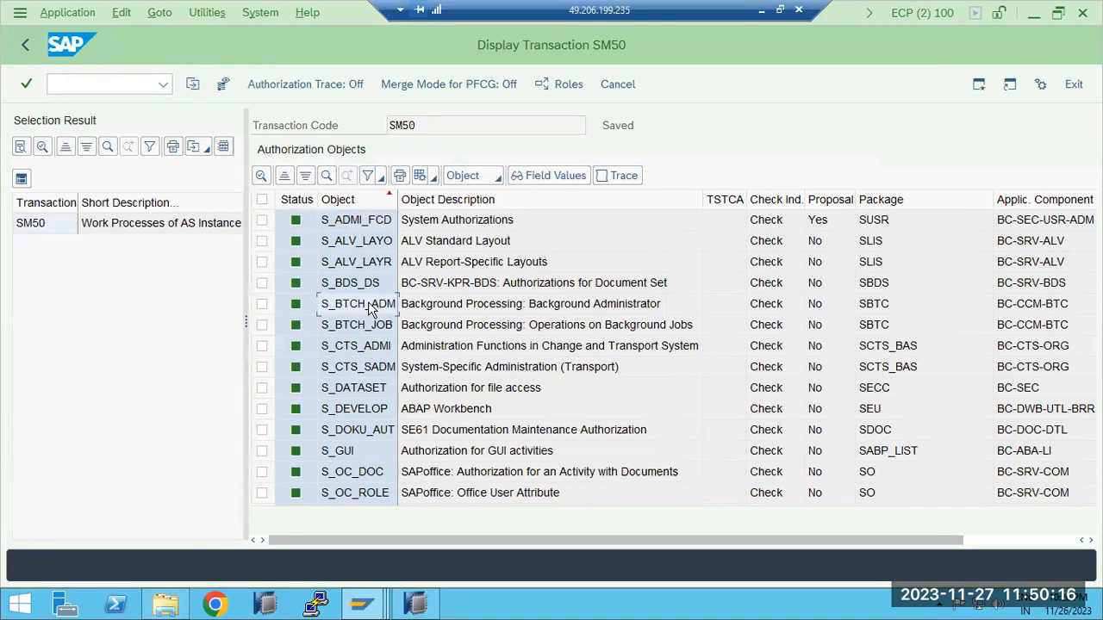
{"action": "left_click", "coordinate": [368, 330]}
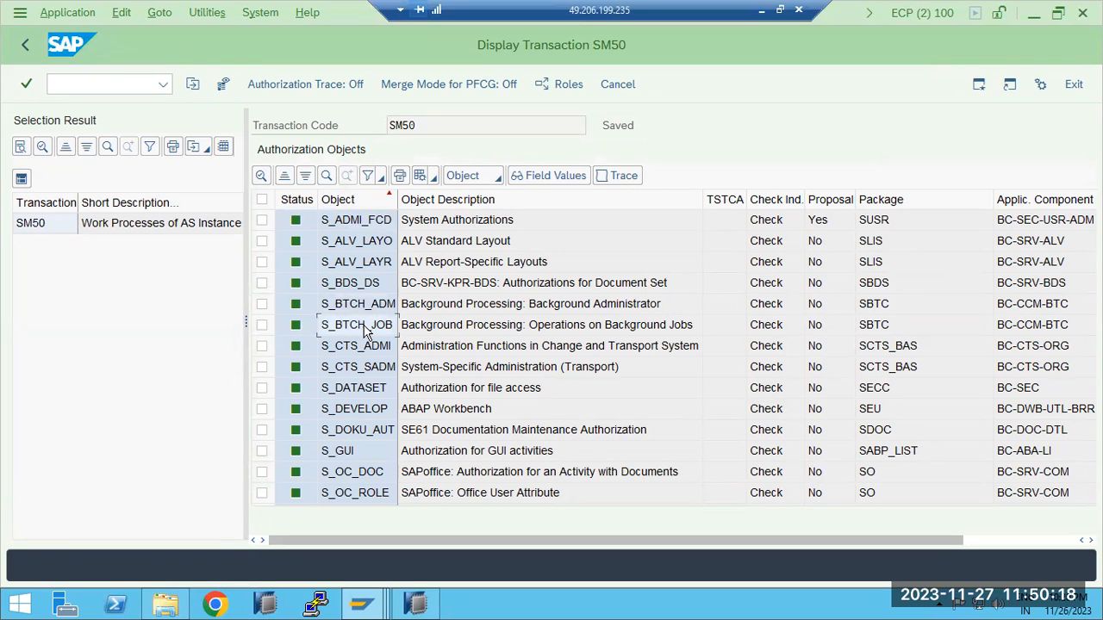
{"action": "left_click", "coordinate": [364, 347]}
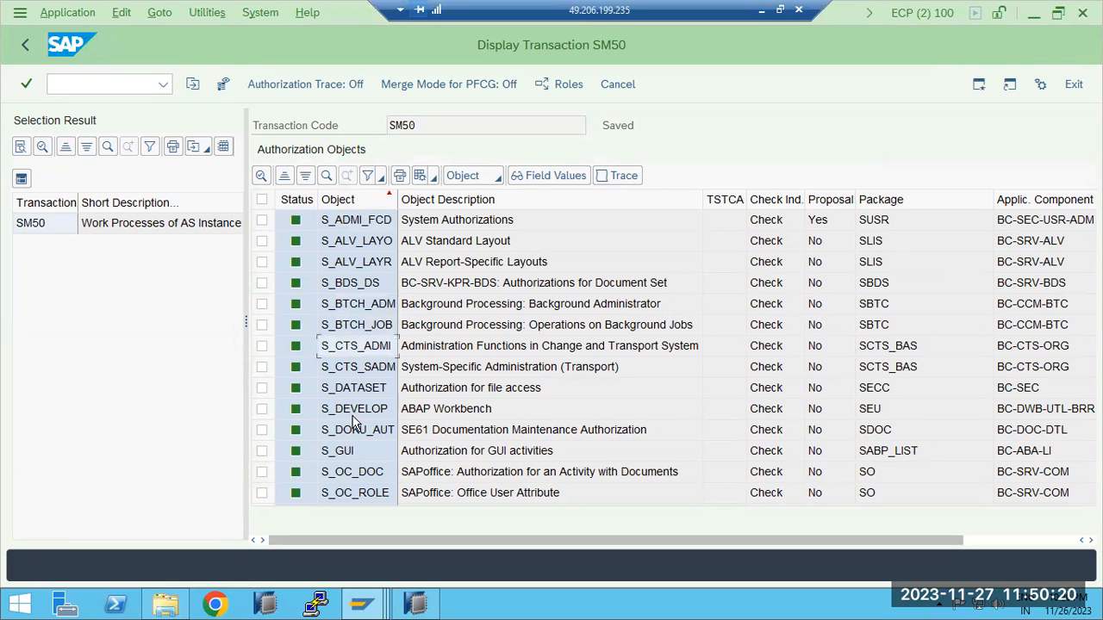
{"action": "left_click", "coordinate": [50, 231]}
{"action": "left_click", "coordinate": [369, 207]}
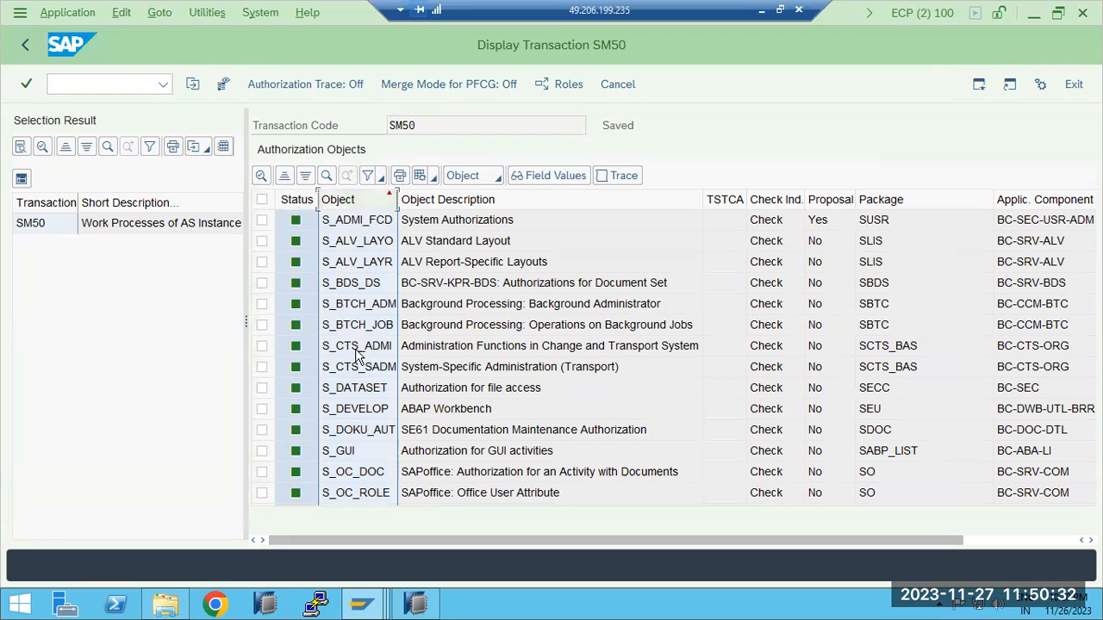
{"action": "left_click", "coordinate": [358, 412]}
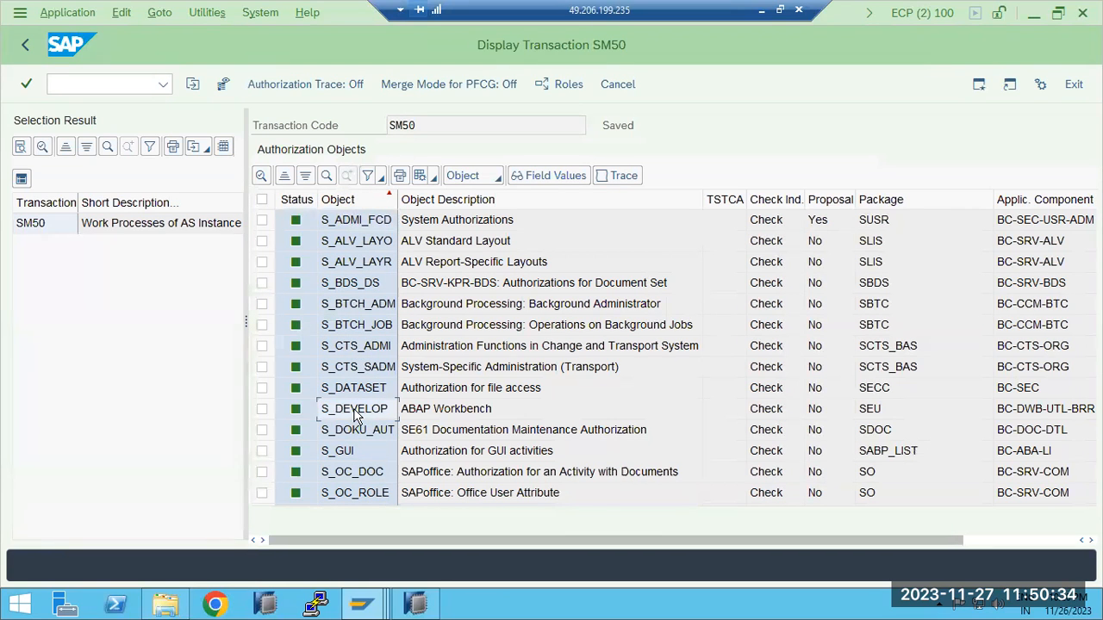
{"action": "left_click", "coordinate": [368, 221]}
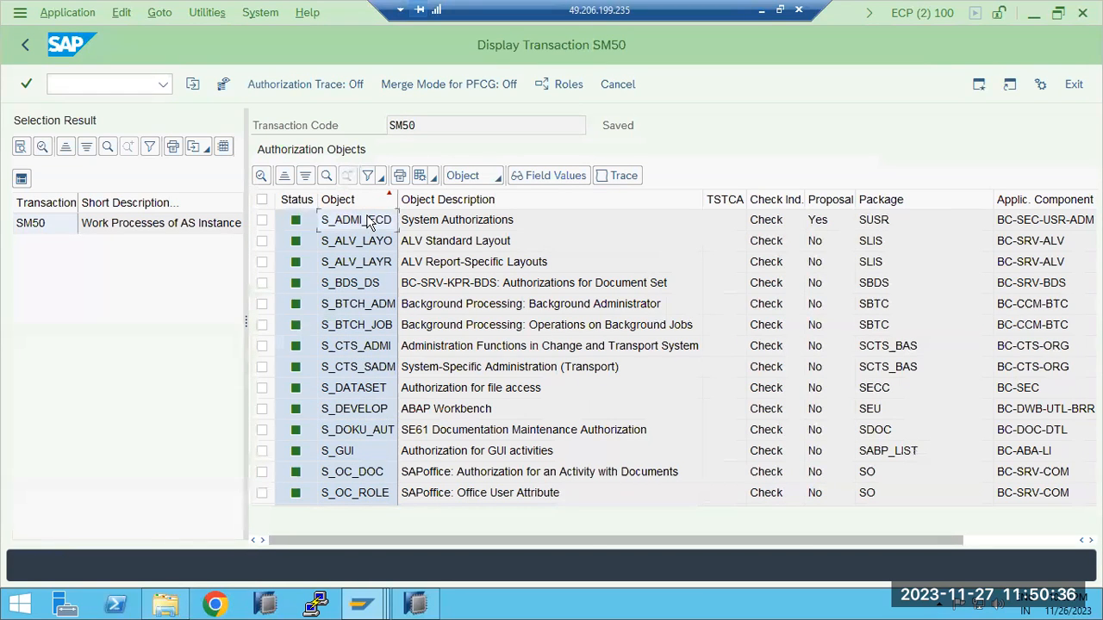
{"action": "right_click", "coordinate": [369, 221]}
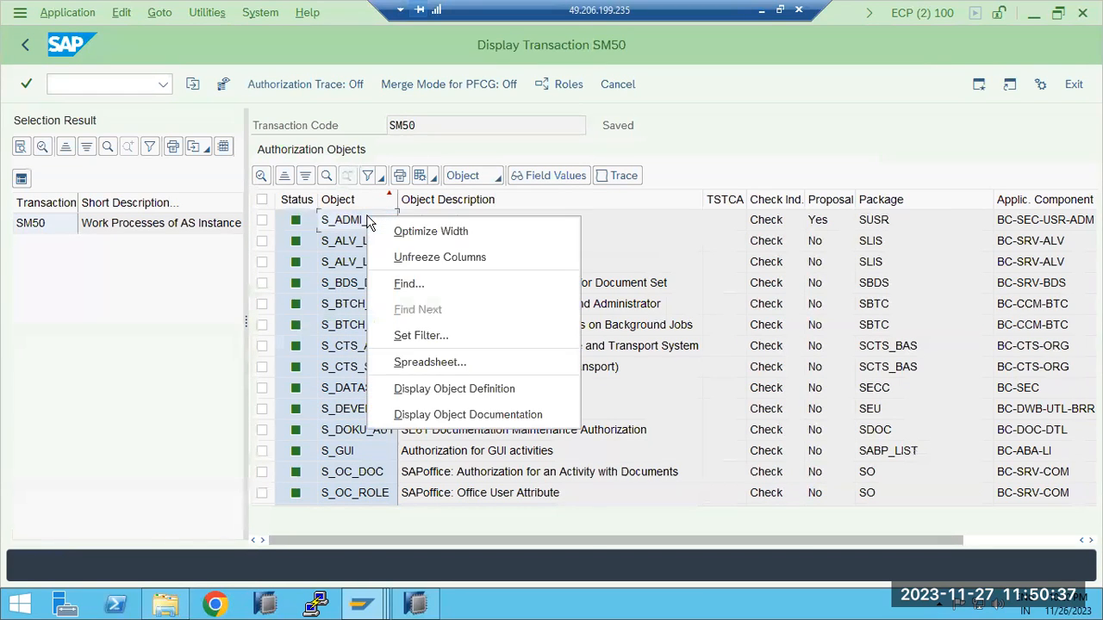
{"action": "left_click", "coordinate": [405, 284]}
{"action": "left_click", "coordinate": [313, 265]}
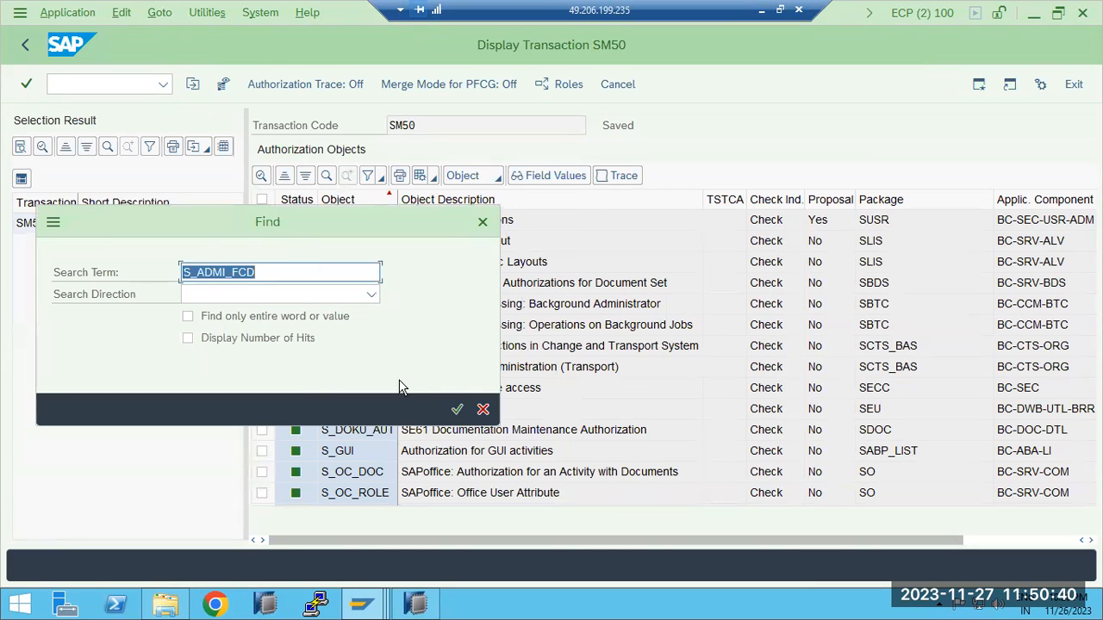
{"action": "left_click", "coordinate": [481, 410]}
Switch to the Display Authorization Data session, start PFCG with /npfcg, and open role Z_BASIS_MONI for changing
{"action": "left_click", "coordinate": [361, 603]}
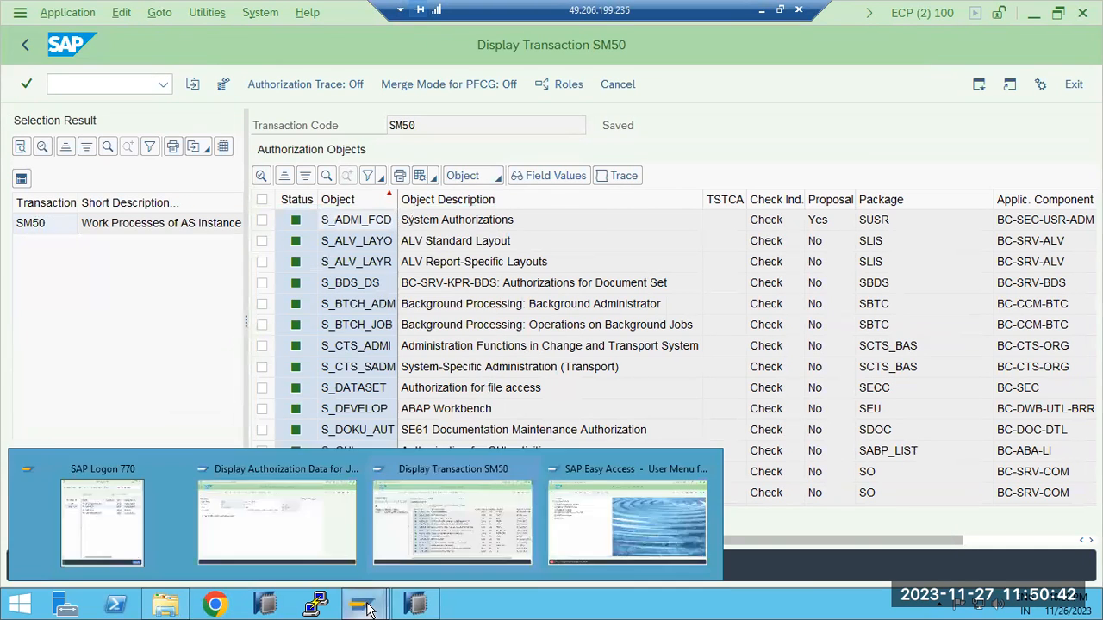
{"action": "left_click", "coordinate": [312, 526]}
{"action": "type", "text": "/npfcg"}
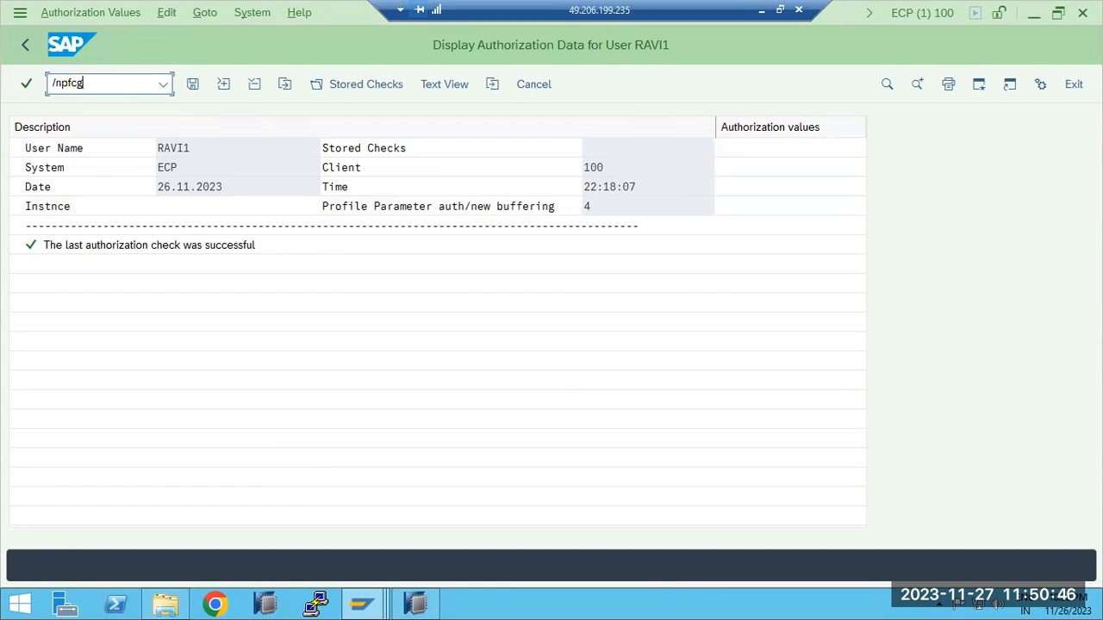
{"action": "key", "text": "Return"}
{"action": "left_click", "coordinate": [368, 126]}
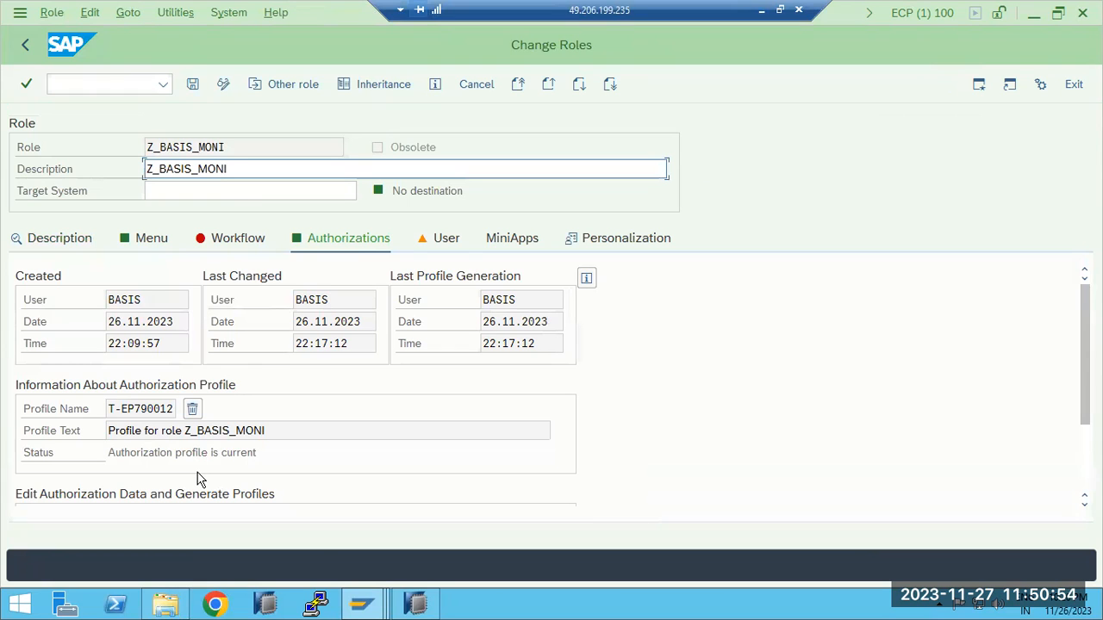
Open the authorization data of role Z_BASIS_MONI for changing and accept the information note
{"action": "left_click", "coordinate": [1080, 471]}
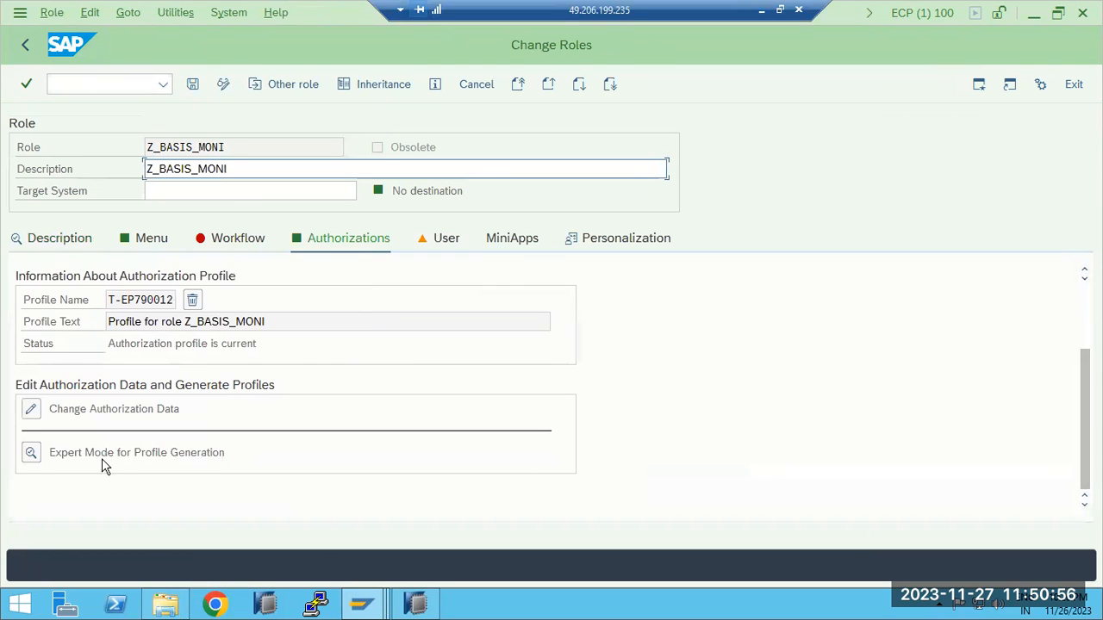
{"action": "left_click", "coordinate": [31, 416]}
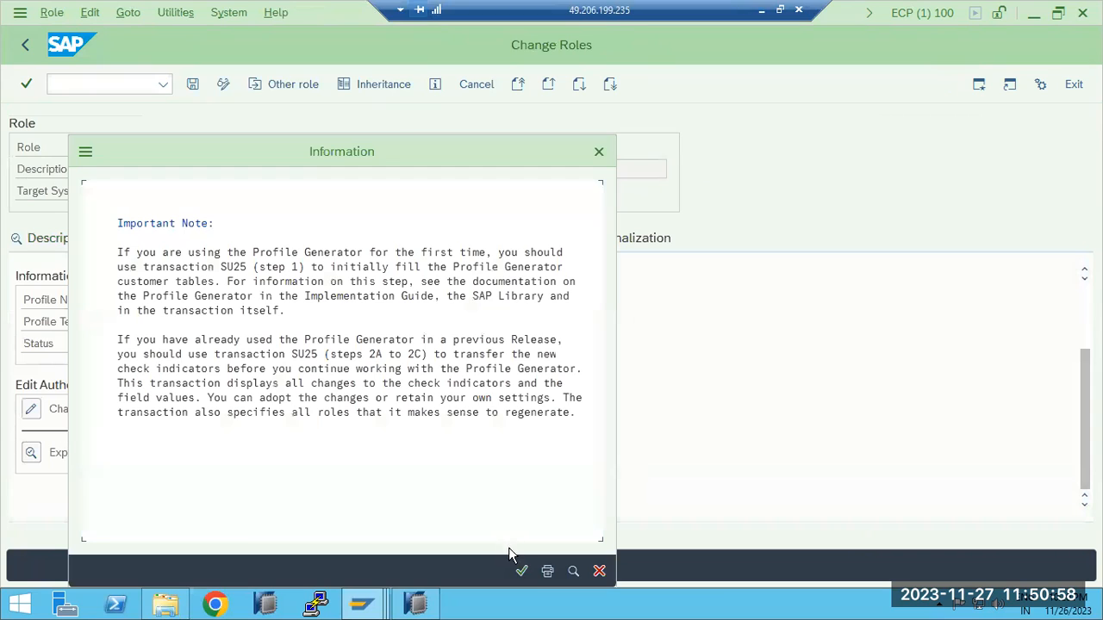
{"action": "left_click", "coordinate": [522, 571]}
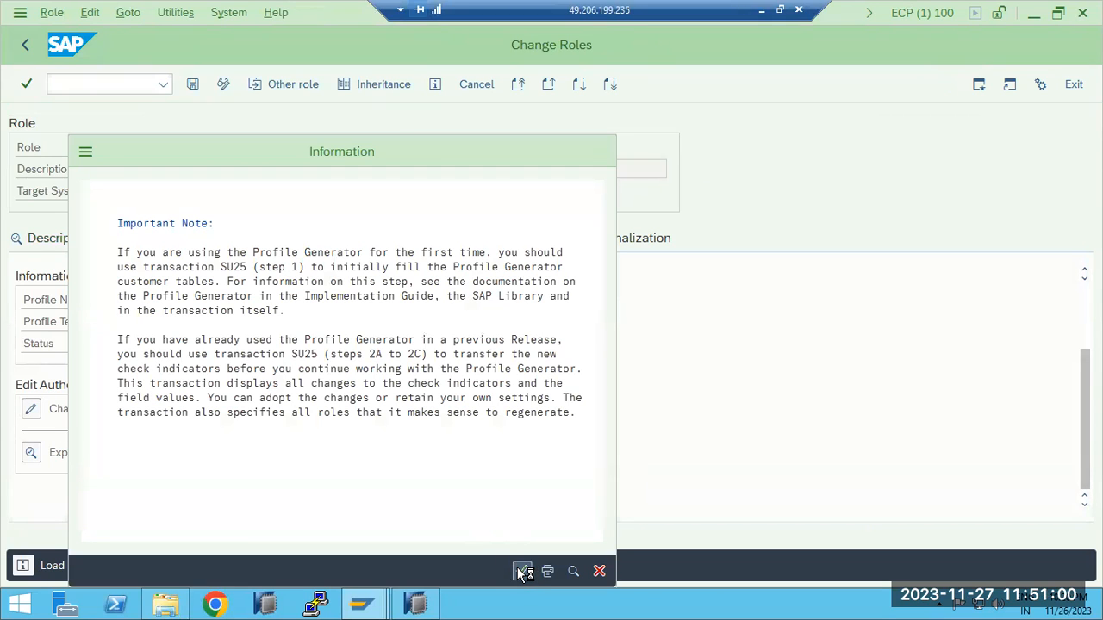
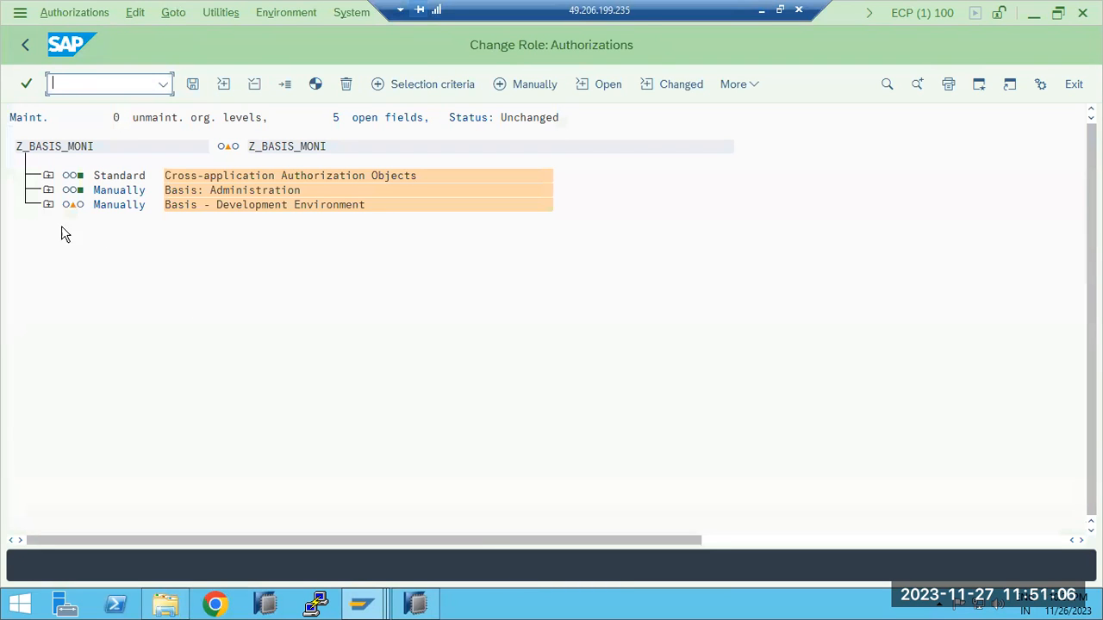
Expand Basis: Administration down to System Authorizations and review the System administration function values of S_ADMI_FCD, leaving without changes
{"action": "left_click", "coordinate": [48, 191]}
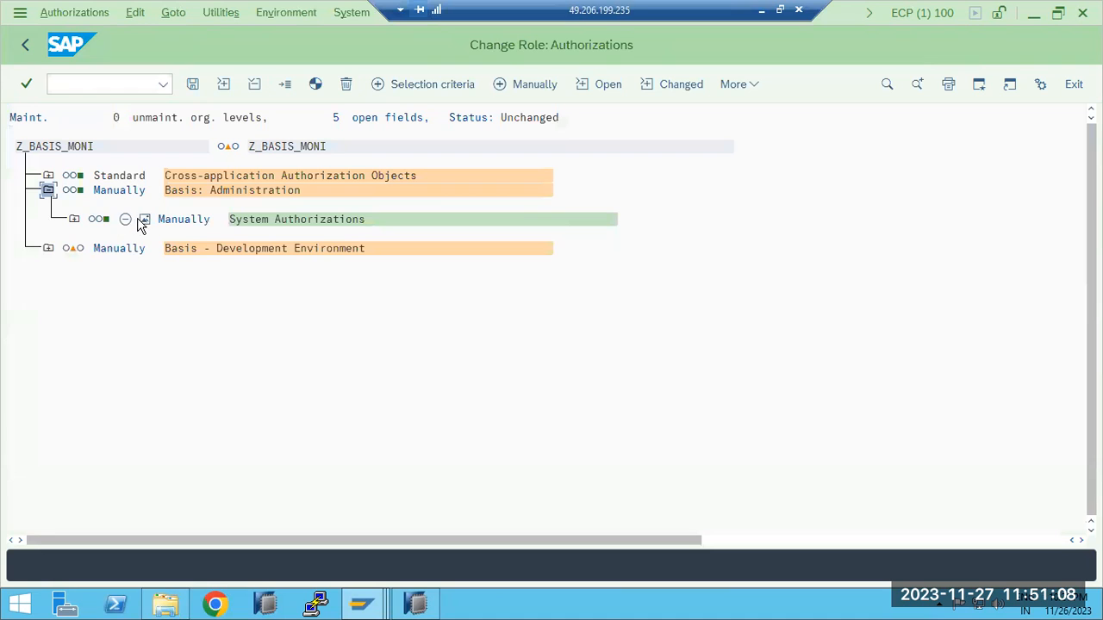
{"action": "left_click", "coordinate": [74, 219]}
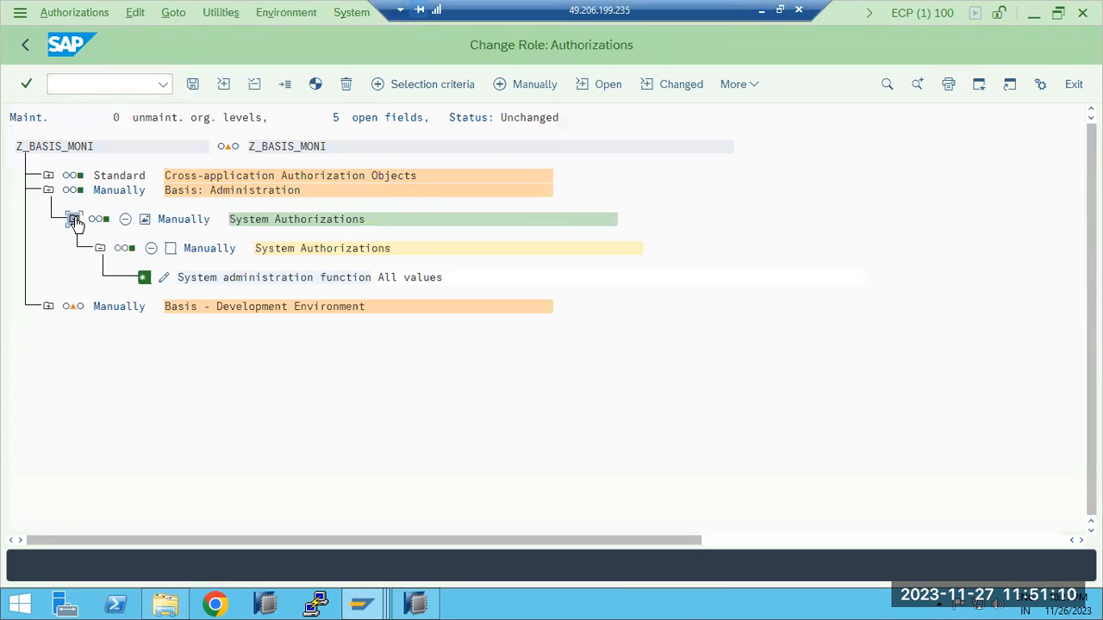
{"action": "left_click", "coordinate": [165, 278]}
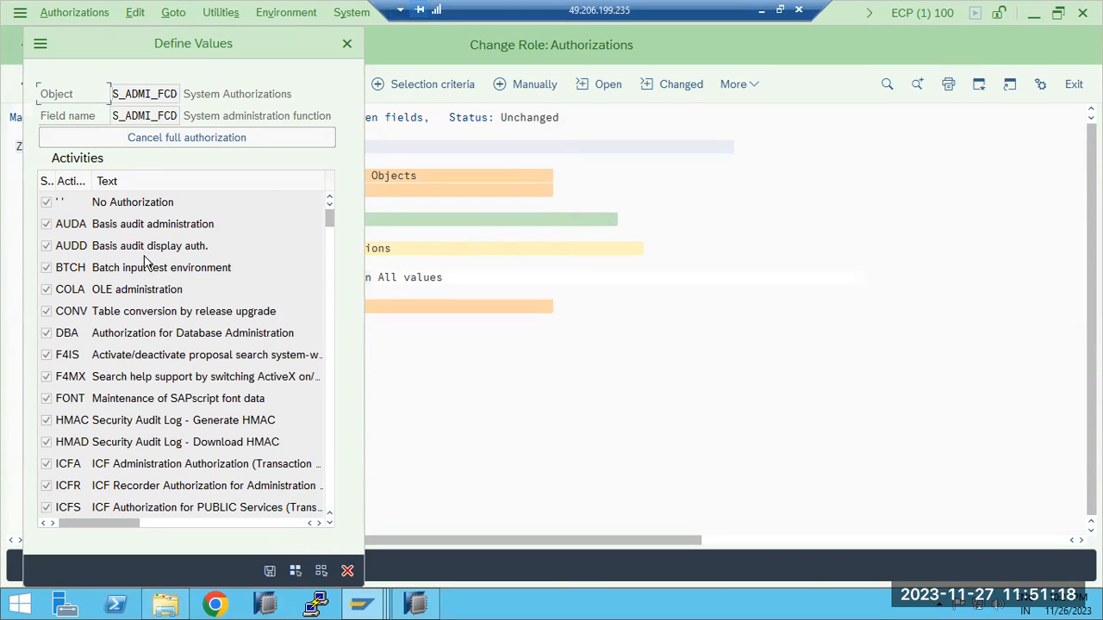
{"action": "scroll", "coordinate": [170, 410], "scroll_direction": "down", "scroll_amount": 20}
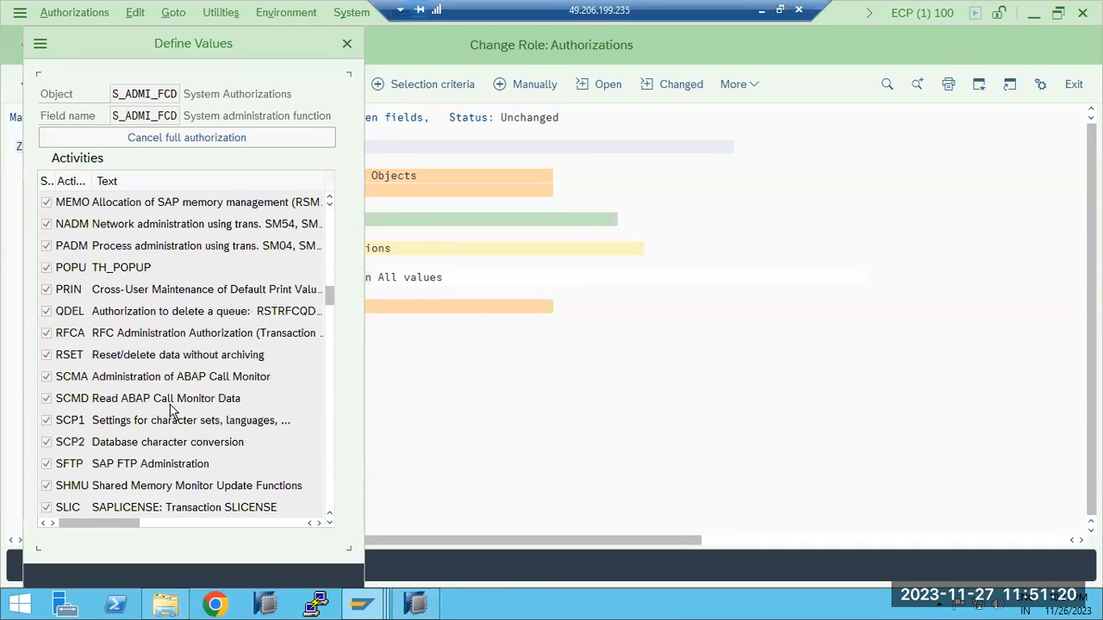
{"action": "scroll", "coordinate": [192, 423], "scroll_direction": "up", "scroll_amount": 3}
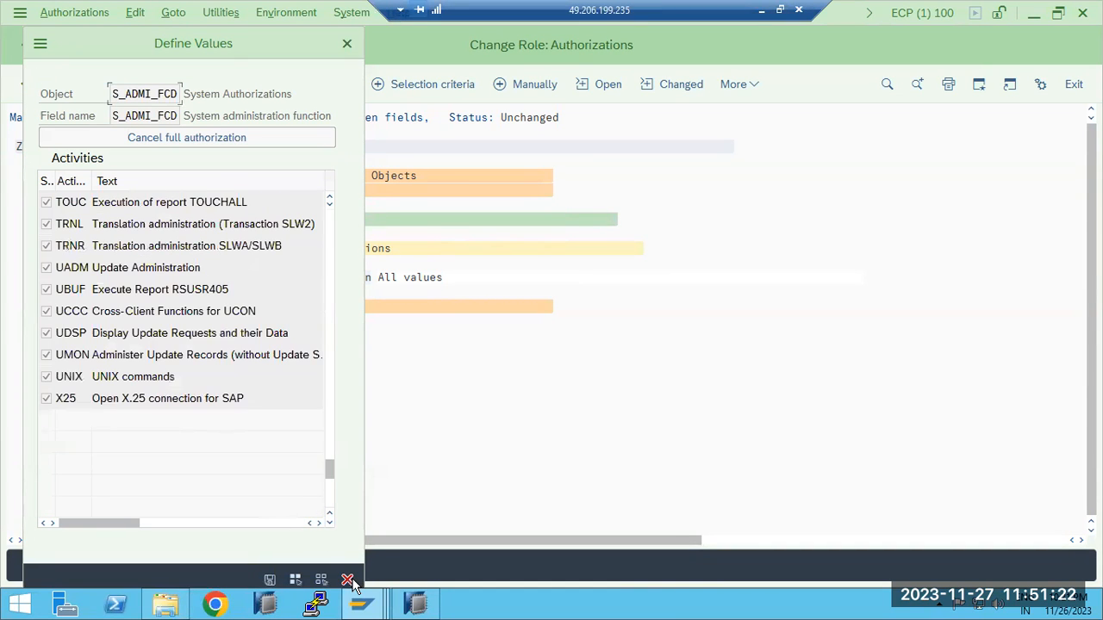
{"action": "left_click", "coordinate": [347, 580]}
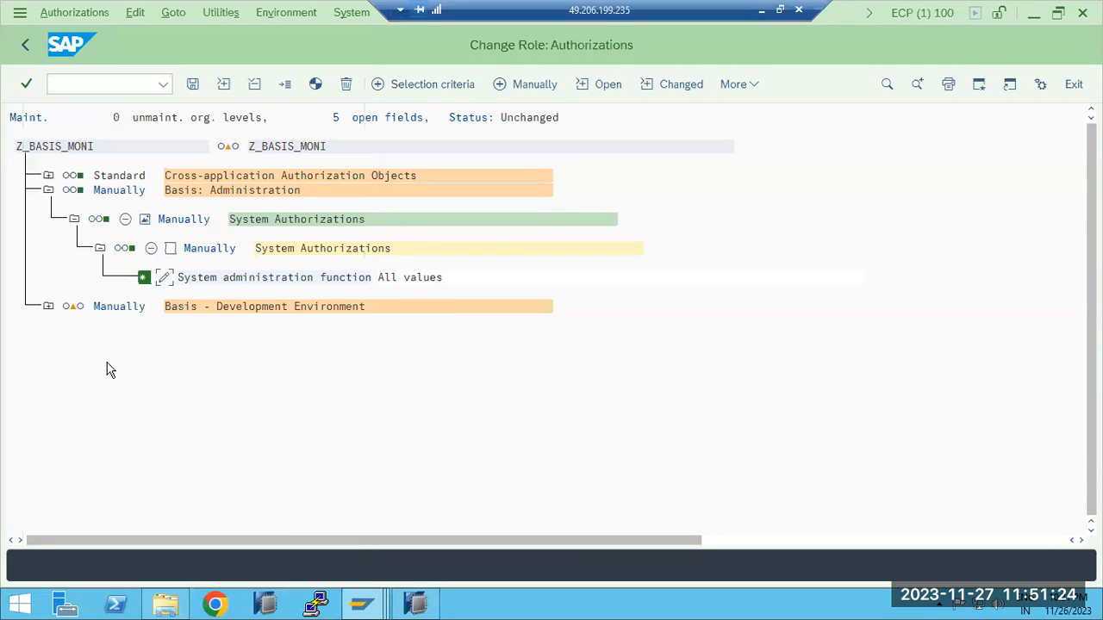
Expand Basis - Development Environment down to the ABAP Workbench fields and try to remove that manual authorization by deleting inactive authorizations
{"action": "left_click", "coordinate": [49, 310]}
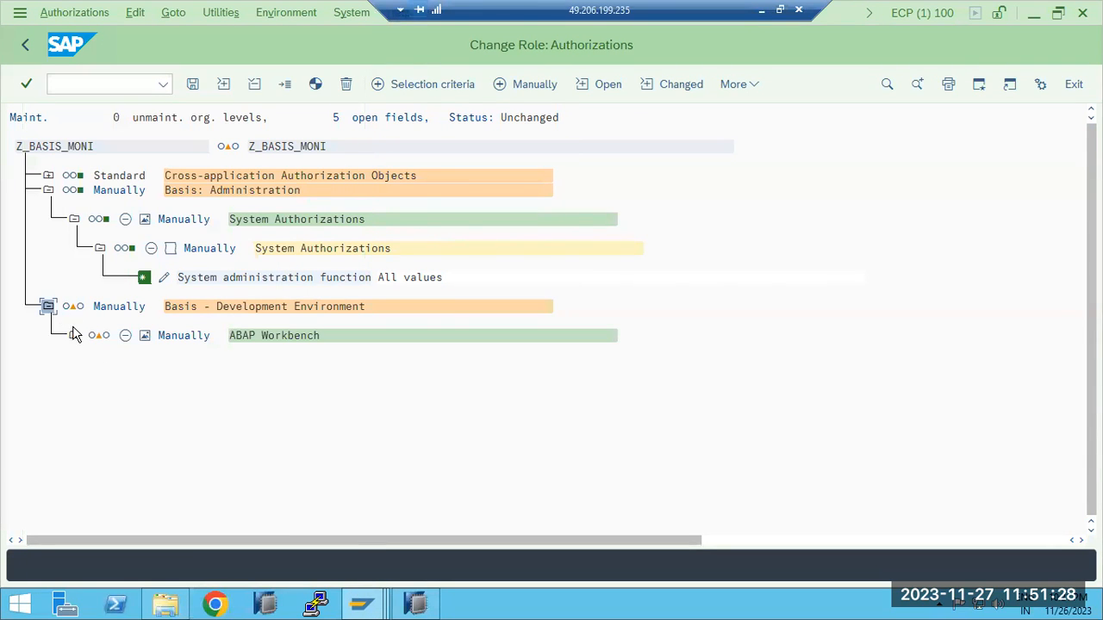
{"action": "left_click", "coordinate": [74, 336]}
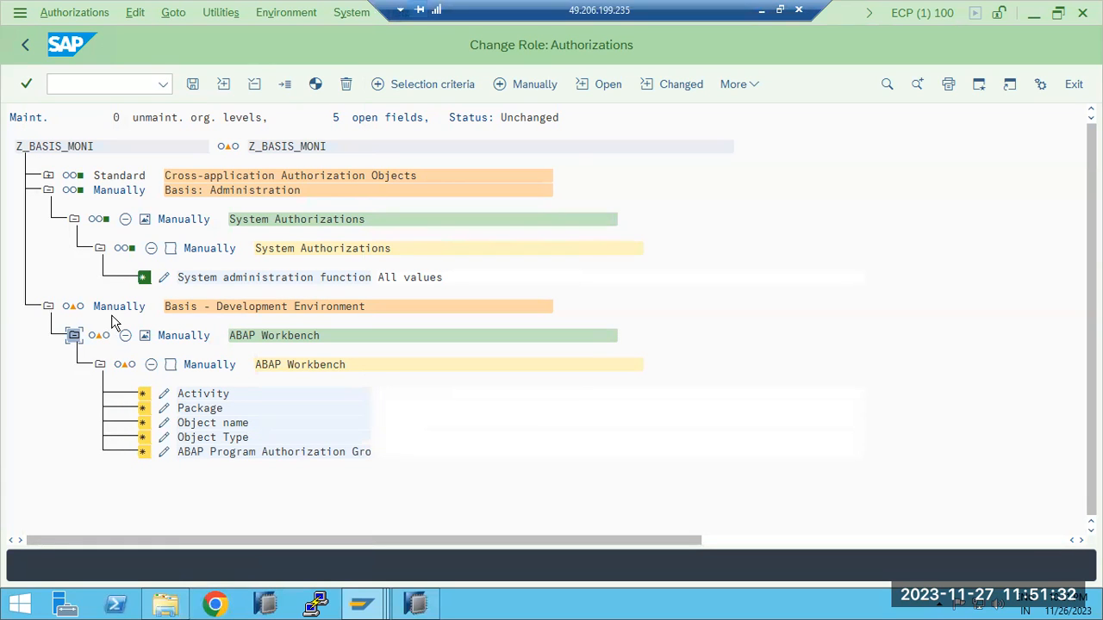
{"action": "left_click", "coordinate": [345, 84]}
{"action": "left_click", "coordinate": [264, 406]}
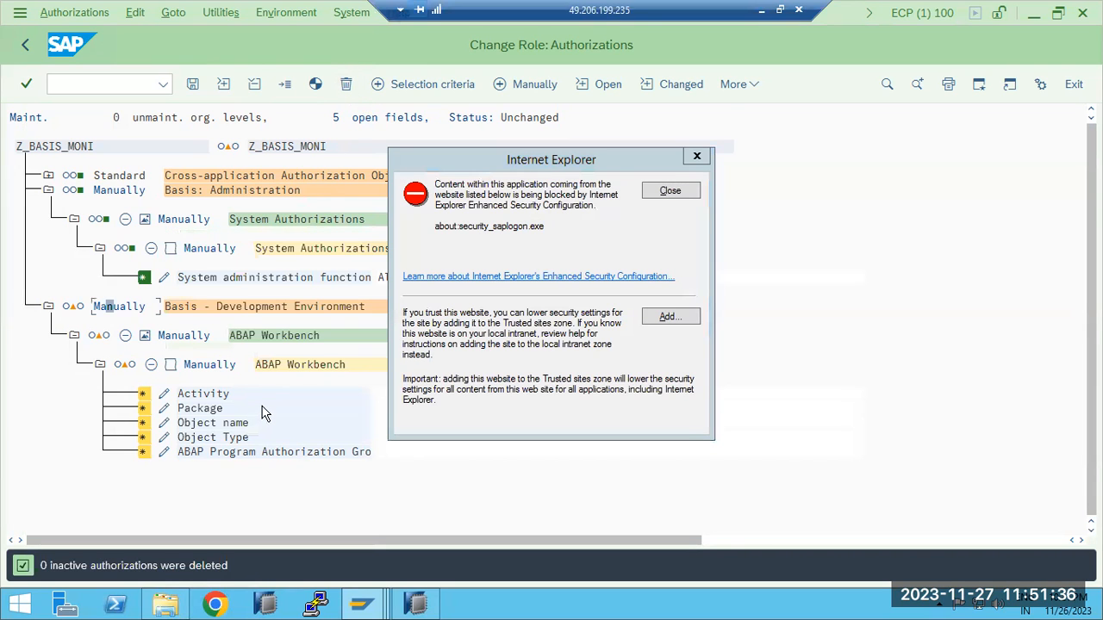
{"action": "left_click", "coordinate": [683, 191]}
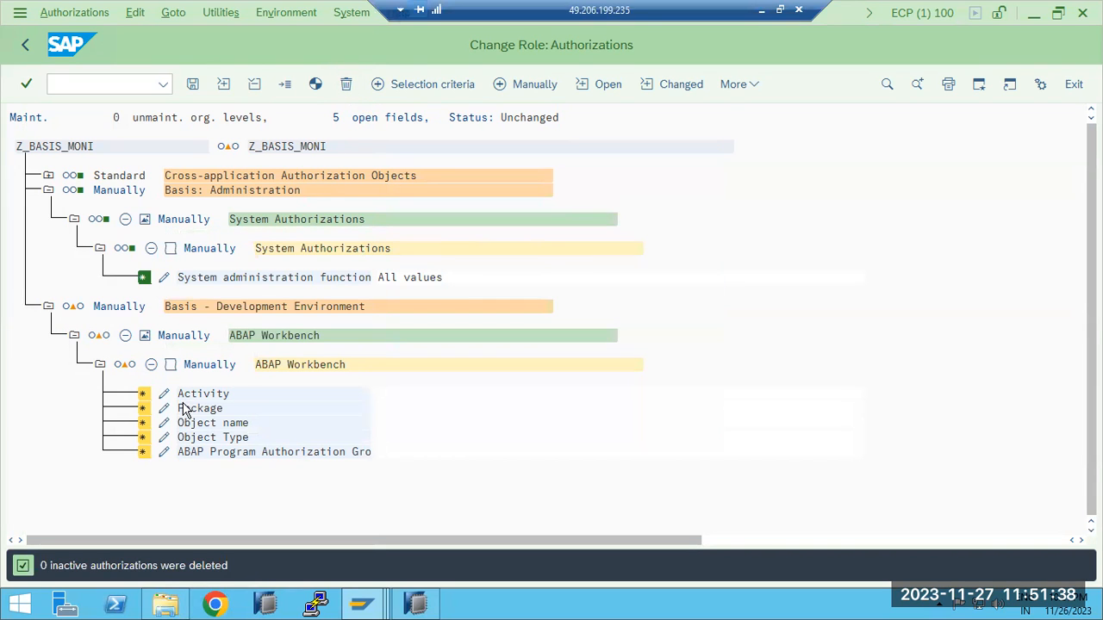
{"action": "left_click", "coordinate": [211, 364]}
{"action": "left_click", "coordinate": [345, 85]}
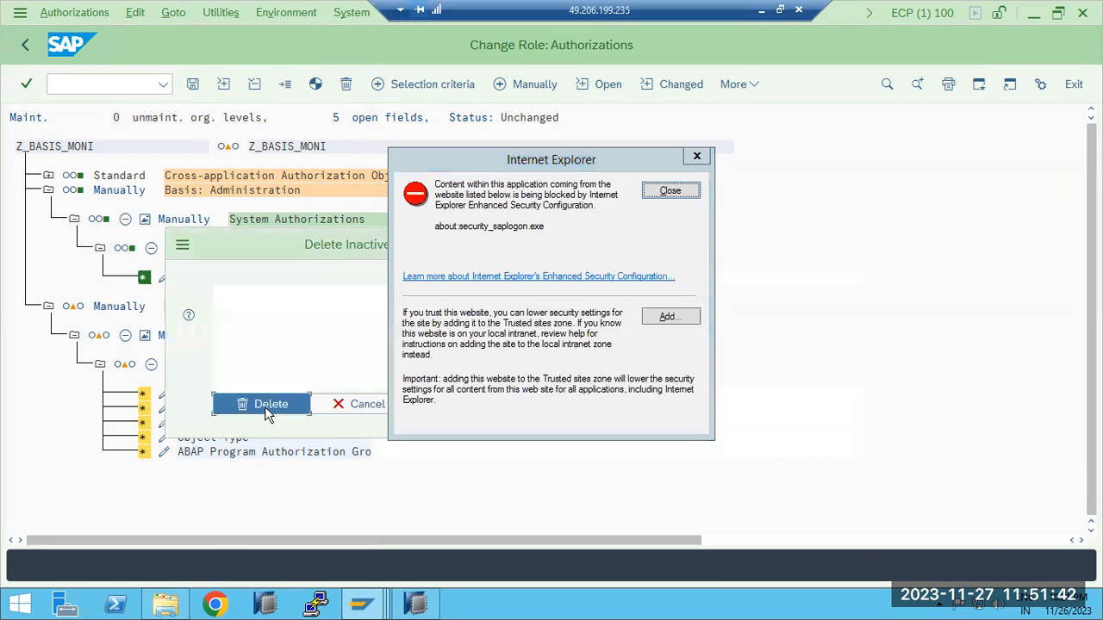
{"action": "left_click", "coordinate": [265, 407]}
{"action": "left_click", "coordinate": [670, 190]}
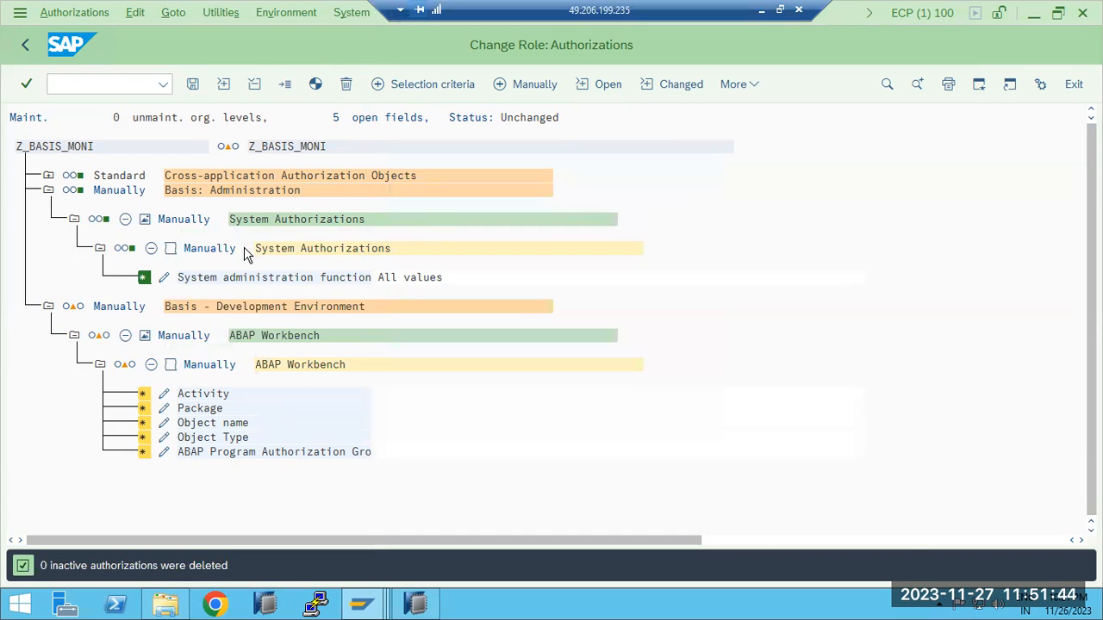
Leave the authorization data, run a complete user comparison for role Z_BASIS_MONI, and save the role
{"action": "left_click", "coordinate": [28, 46]}
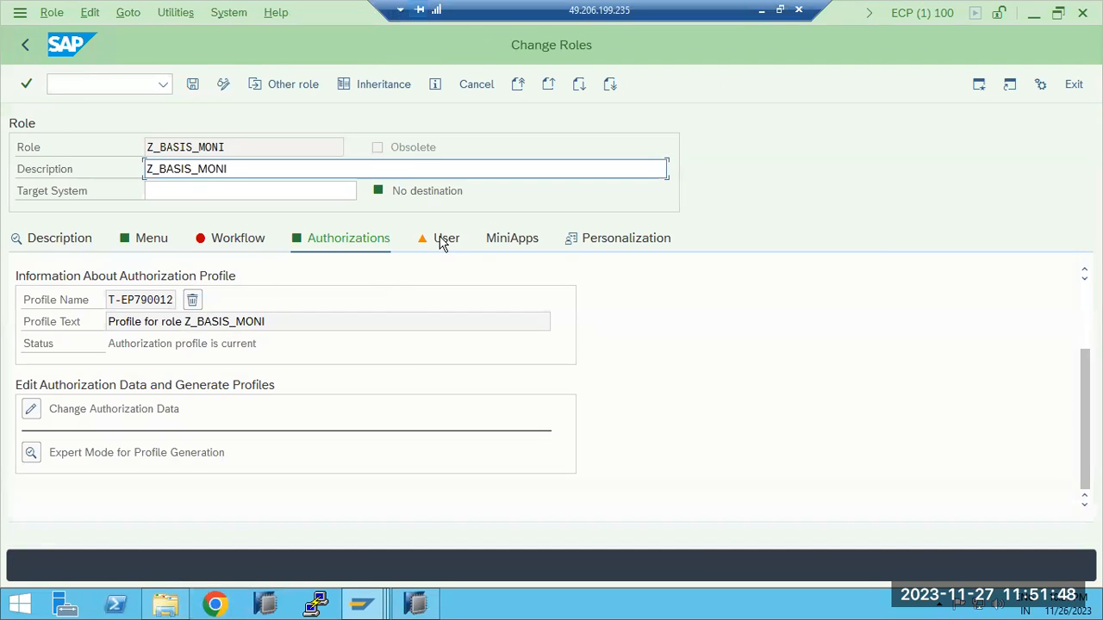
{"action": "left_click", "coordinate": [442, 240]}
{"action": "left_click", "coordinate": [434, 280]}
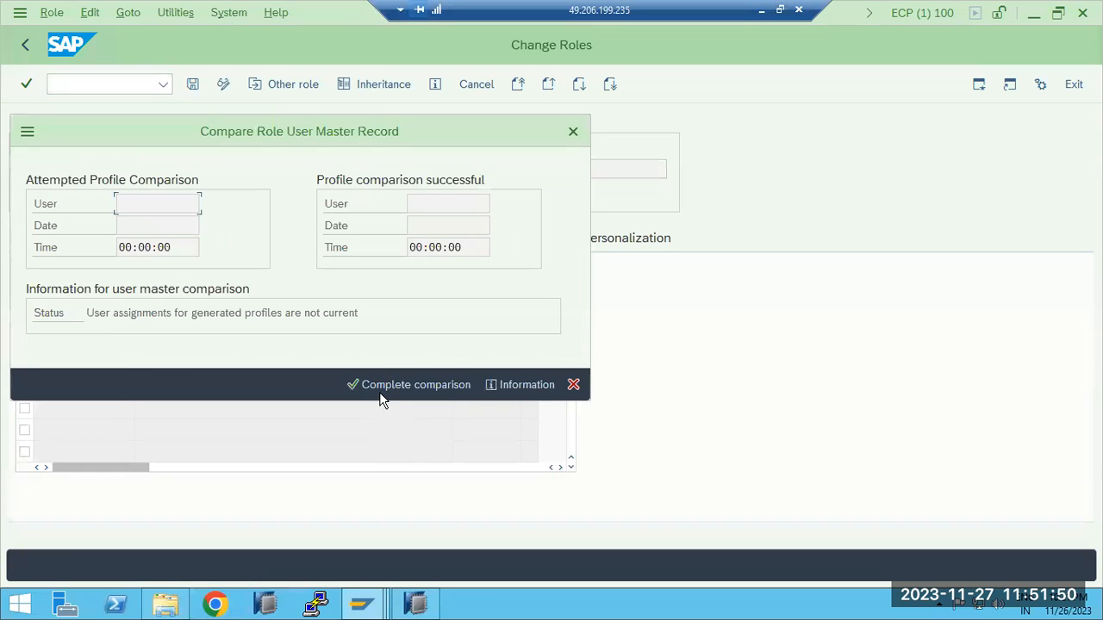
{"action": "left_click", "coordinate": [368, 384]}
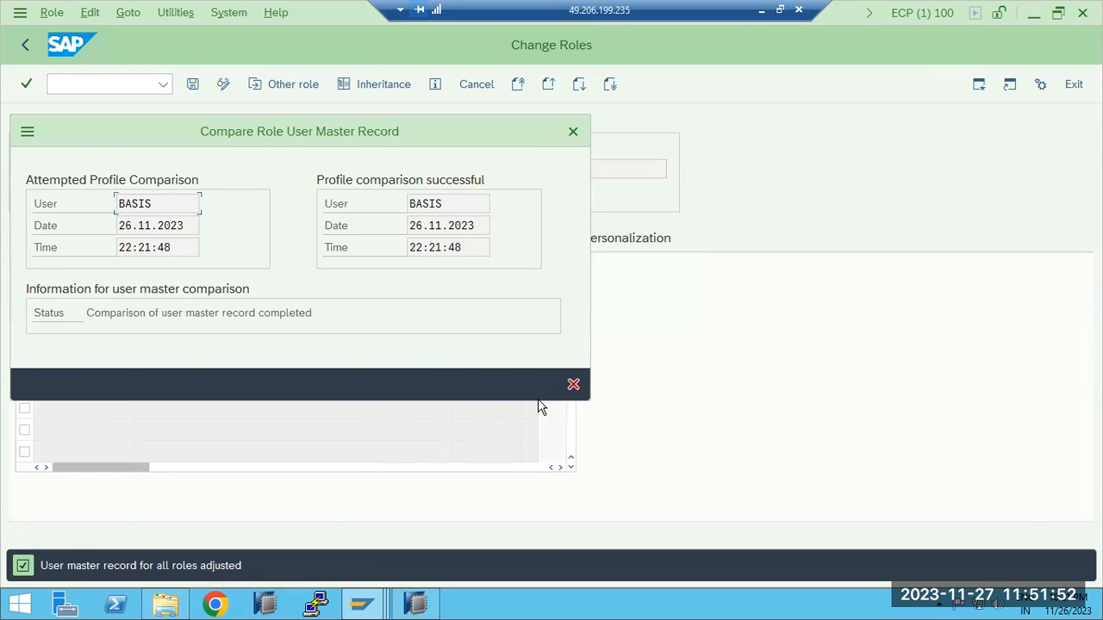
{"action": "left_click", "coordinate": [573, 384]}
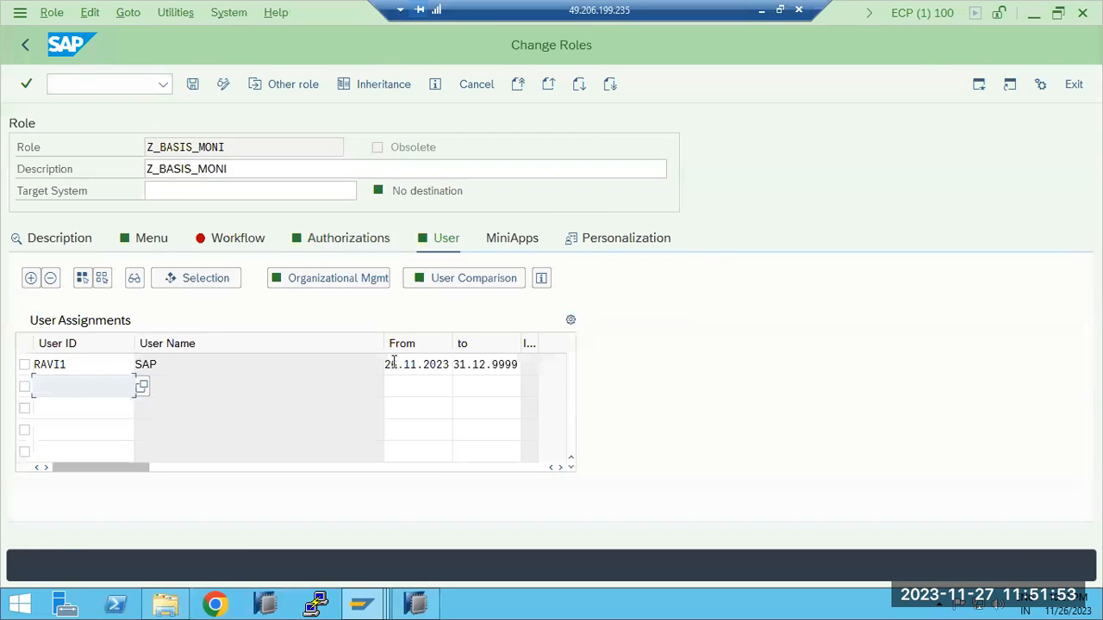
{"action": "left_click", "coordinate": [195, 87]}
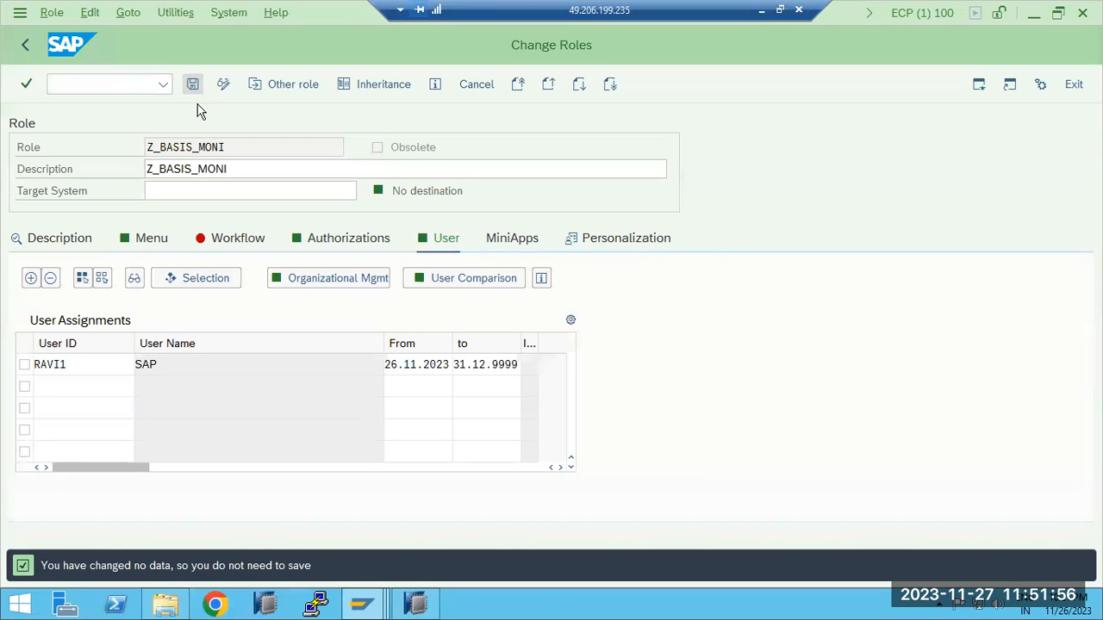
Switch to the test user's SAP Easy Access session and log it off
{"action": "mouse_move", "coordinate": [361, 603]}
{"action": "left_click", "coordinate": [626, 529]}
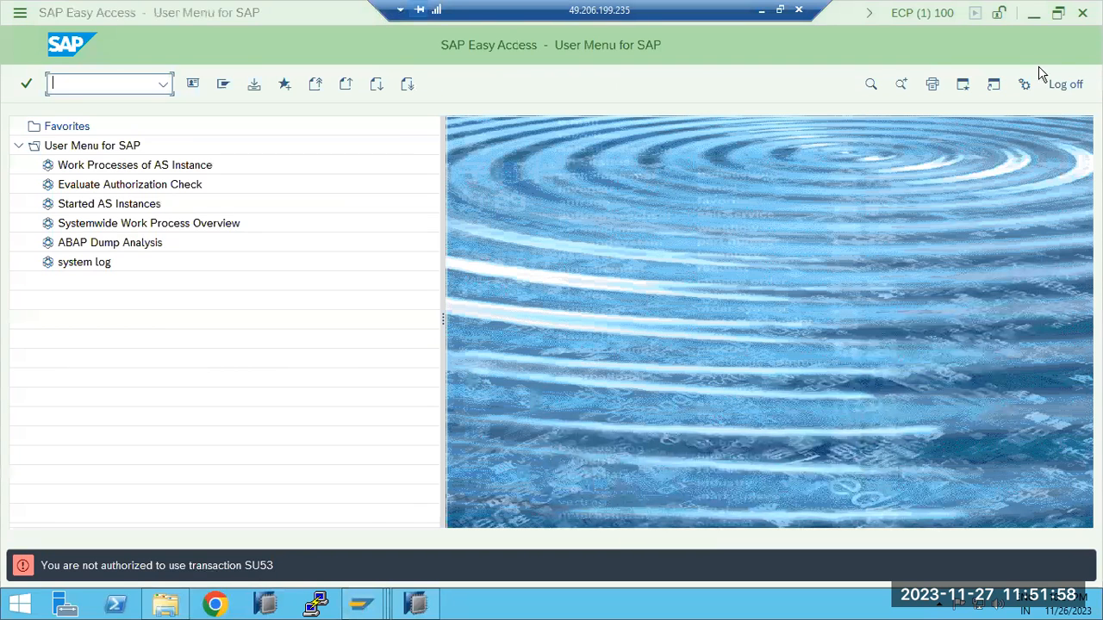
{"action": "left_click", "coordinate": [1067, 86]}
{"action": "left_click", "coordinate": [192, 360]}
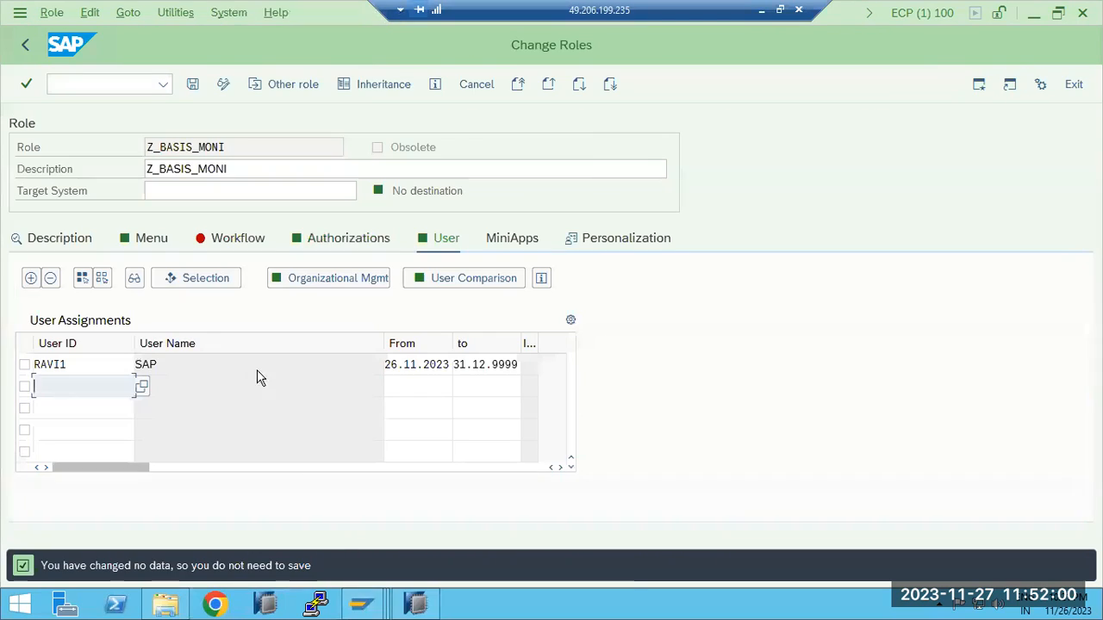
Open a new ECP logon from SAP Logon and log on to client 100 with the test user's ID and password
{"action": "mouse_move", "coordinate": [361, 603]}
{"action": "left_click", "coordinate": [268, 545]}
{"action": "double_click", "coordinate": [515, 199]}
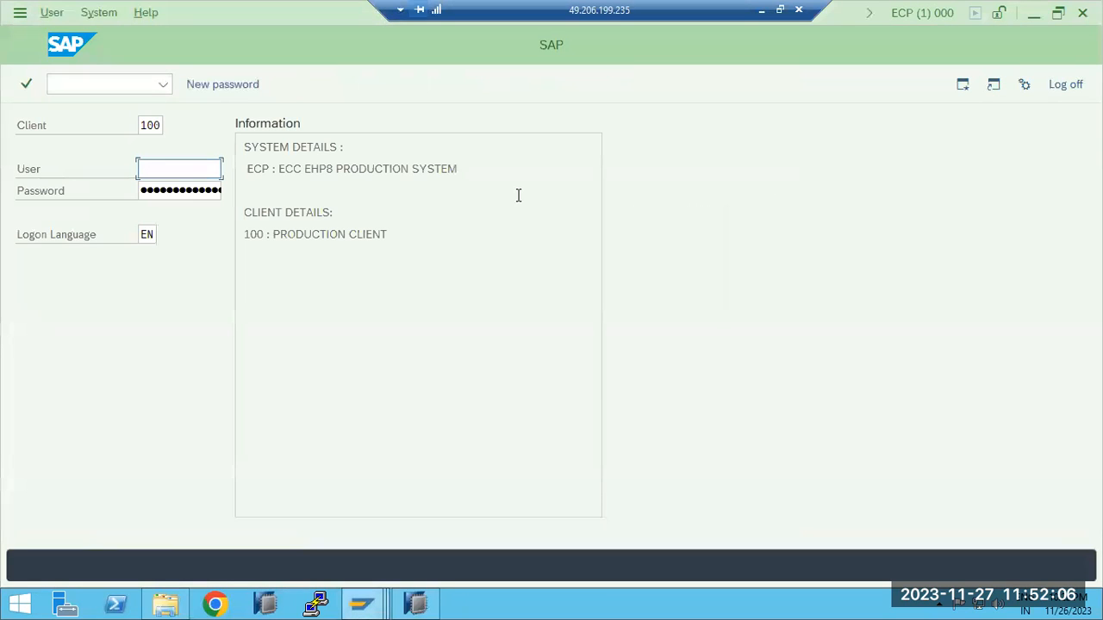
{"action": "type", "text": "r"}
{"action": "left_click", "coordinate": [160, 192]}
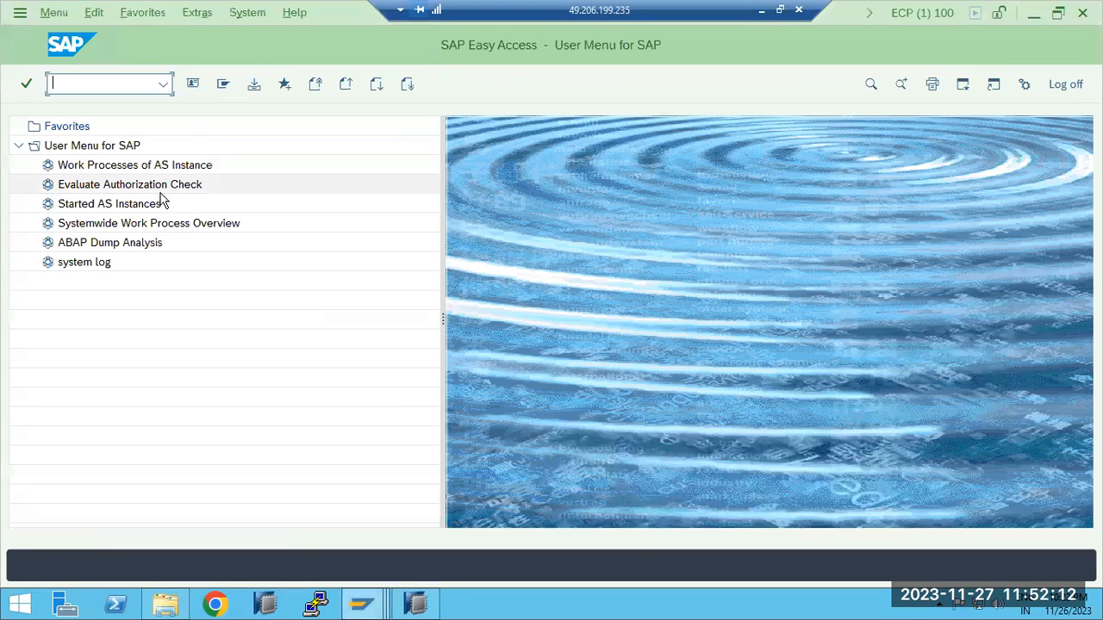
Test the system log transaction from the user menu, then return to the menu
{"action": "double_click", "coordinate": [84, 263]}
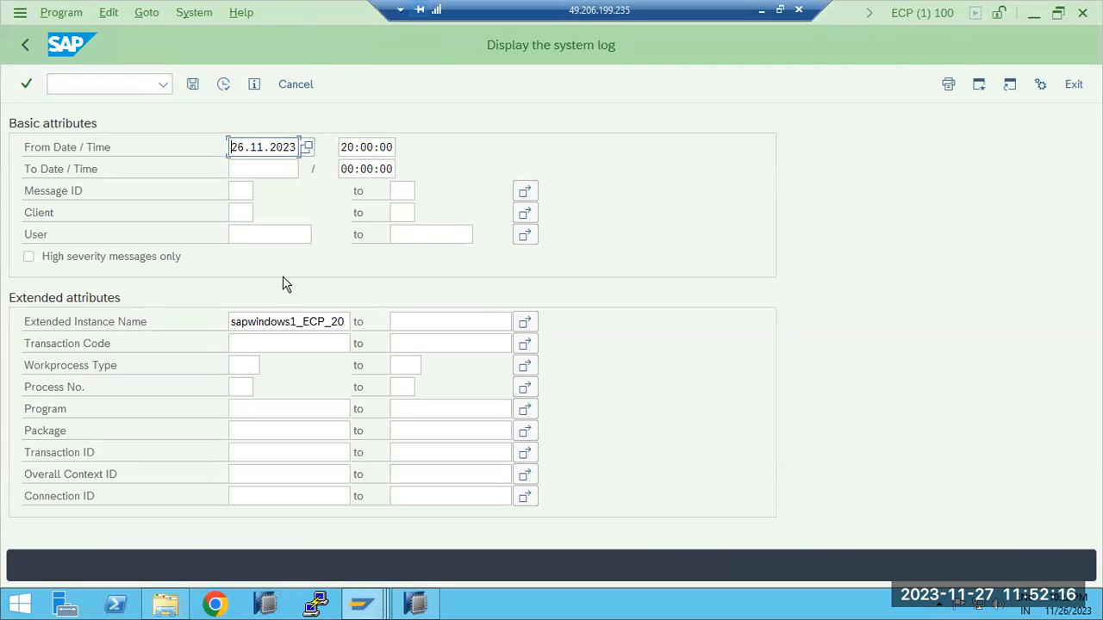
{"action": "left_click", "coordinate": [27, 46]}
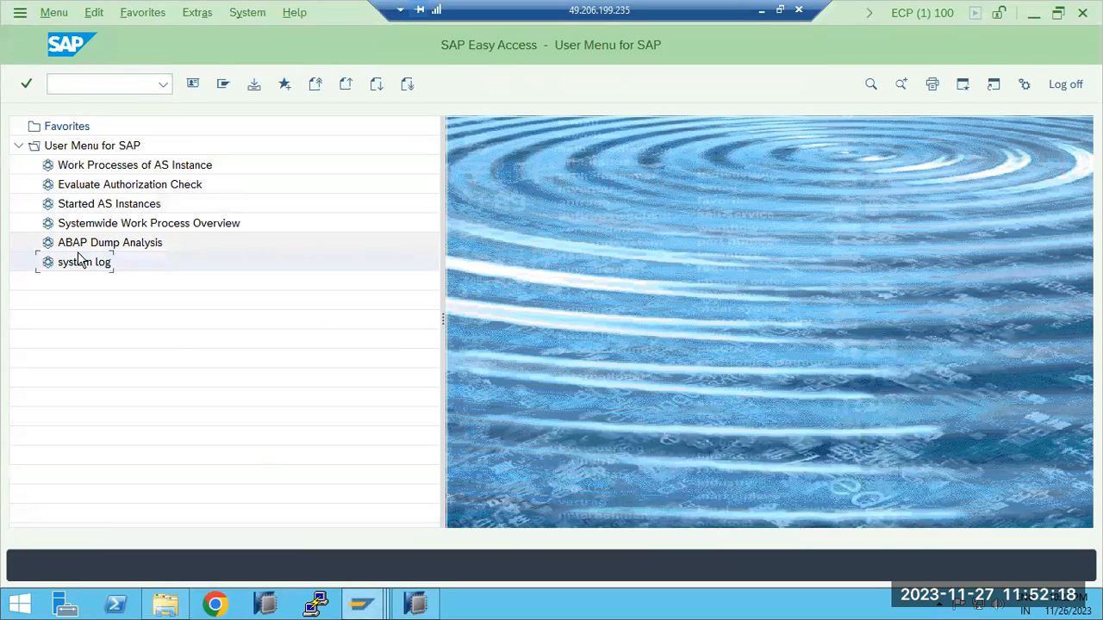
Review the SM50 authorization objects in the Display Transaction session, then check the user assigned to Z_BASIS_MONI in the Change Roles session
{"action": "mouse_move", "coordinate": [361, 607]}
{"action": "left_click", "coordinate": [417, 523]}
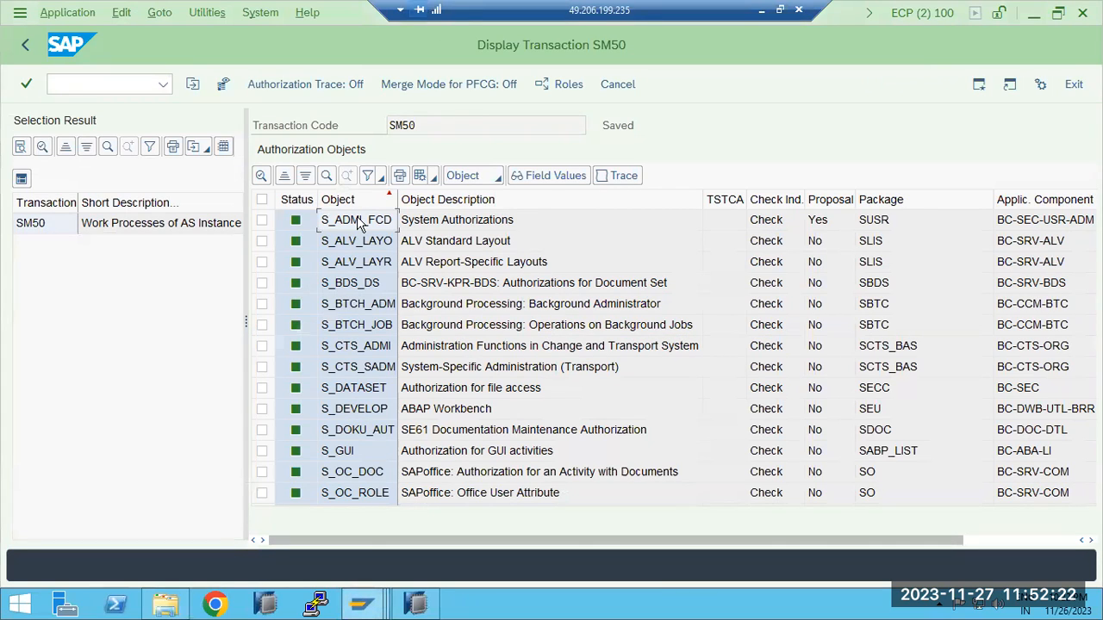
{"action": "mouse_move", "coordinate": [360, 605]}
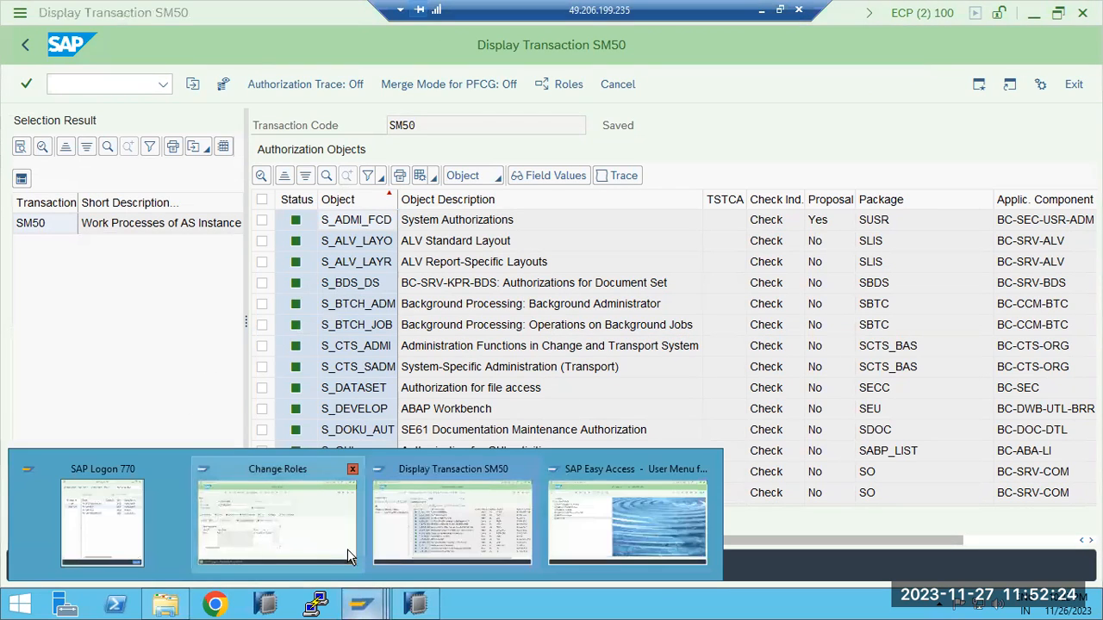
{"action": "left_click", "coordinate": [293, 512]}
{"action": "left_click_drag", "start_coordinate": [228, 148], "coordinate": [150, 147]}
{"action": "left_click", "coordinate": [177, 149]}
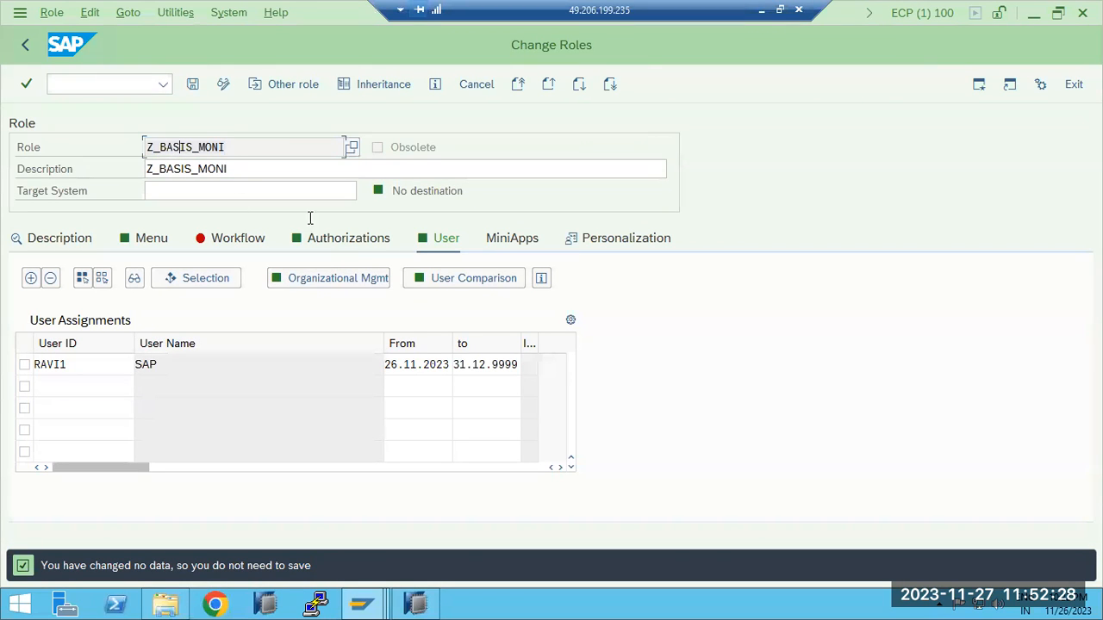
{"action": "left_click", "coordinate": [439, 246]}
{"action": "left_click_drag", "start_coordinate": [96, 364], "coordinate": [40, 364]}
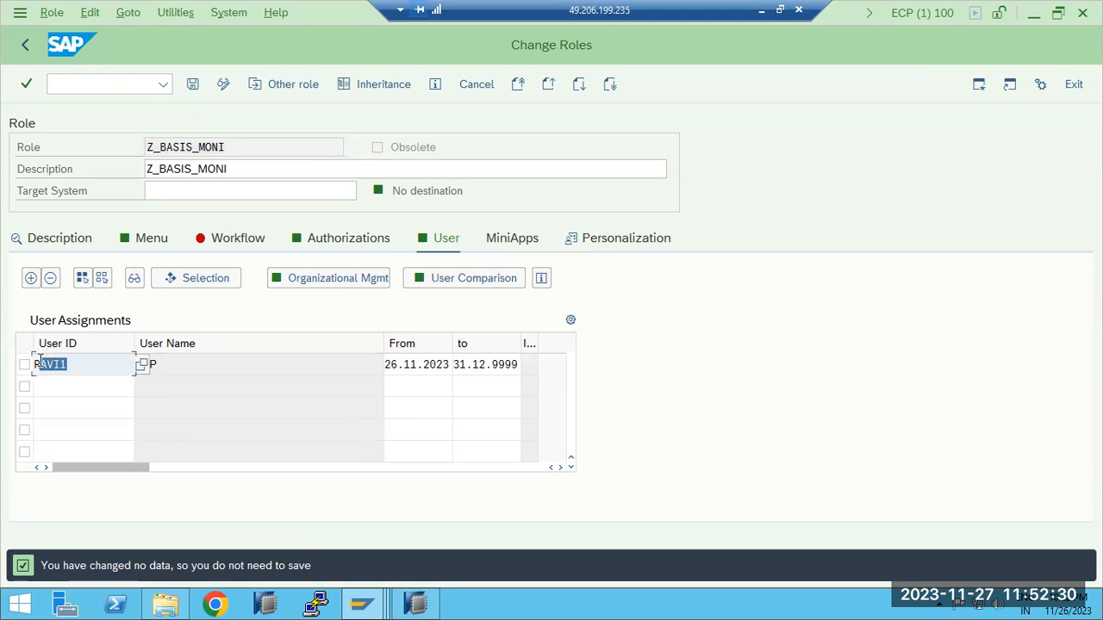
In the test user's session, test Work Processes of AS Instance and Evaluate Authorization Check, returning to the user menu after each
{"action": "mouse_move", "coordinate": [362, 603]}
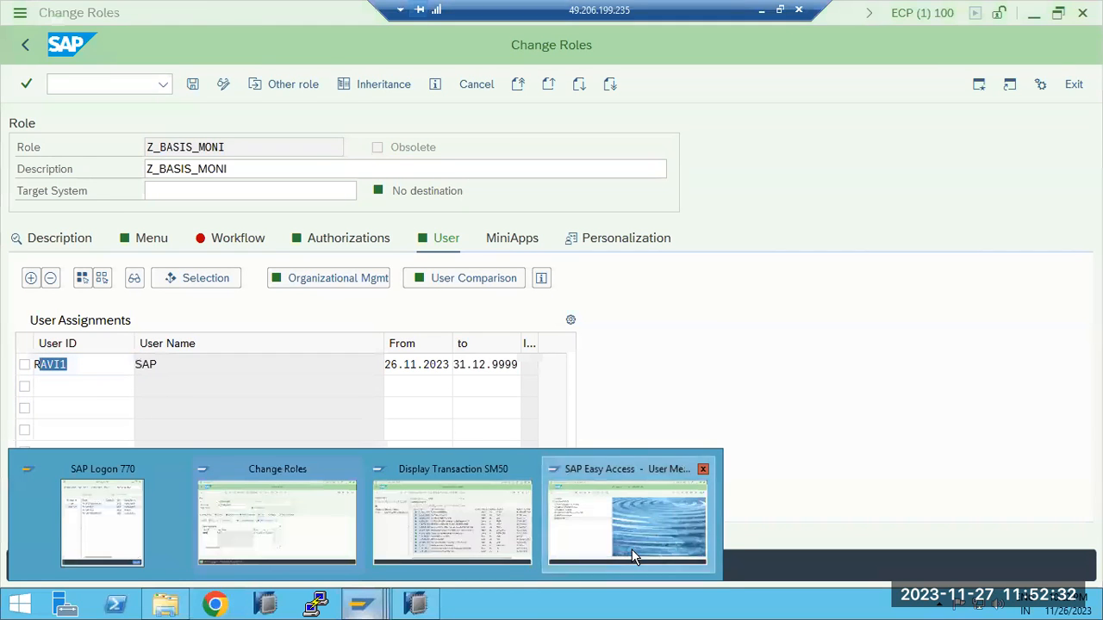
{"action": "left_click", "coordinate": [631, 552]}
{"action": "double_click", "coordinate": [89, 165]}
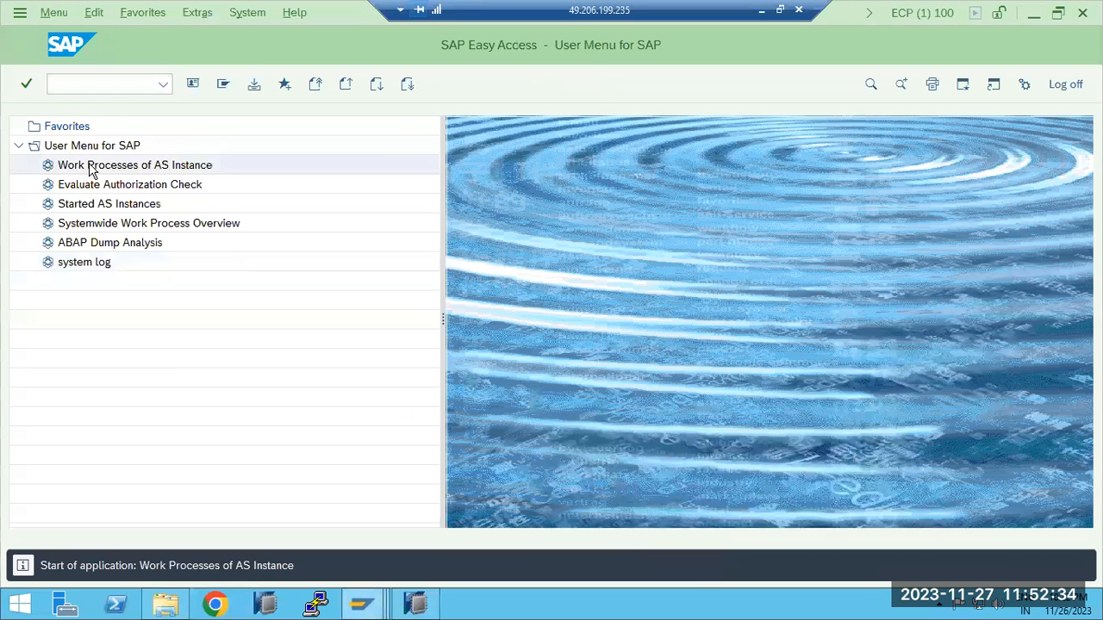
{"action": "left_click", "coordinate": [671, 191]}
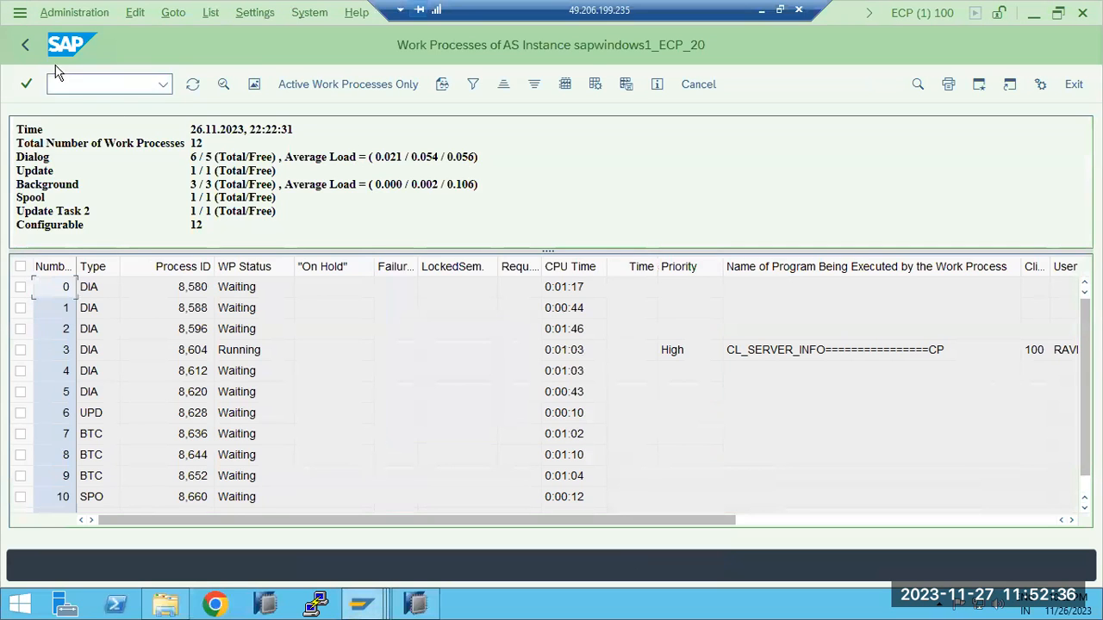
{"action": "left_click", "coordinate": [25, 45]}
{"action": "double_click", "coordinate": [86, 193]}
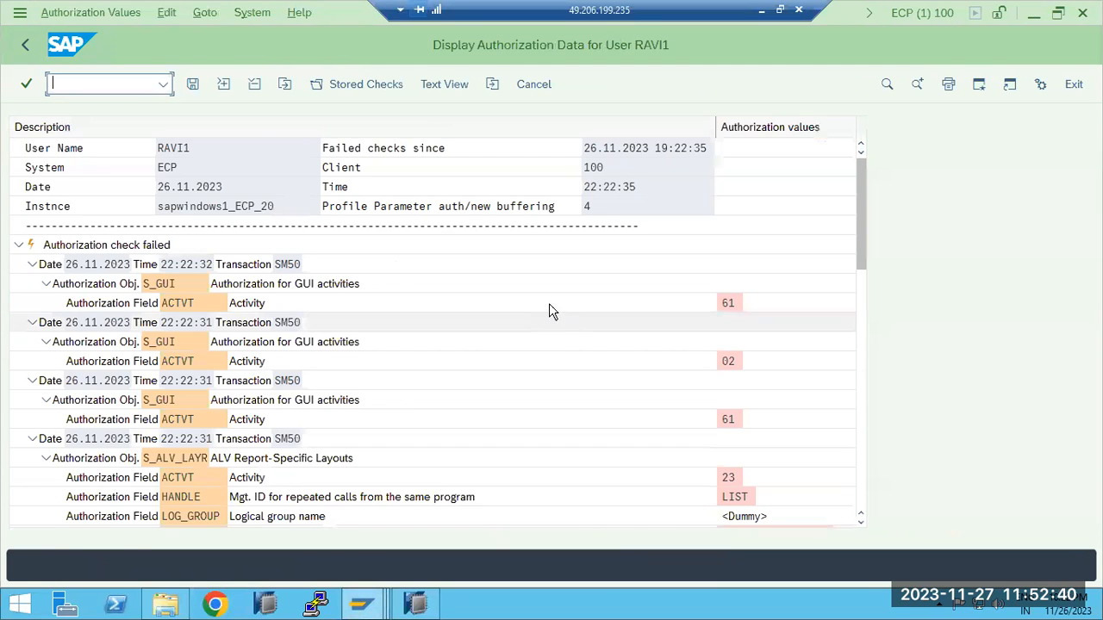
{"action": "left_click", "coordinate": [25, 45]}
Test ABAP Dump Analysis and Systemwide Work Process Overview from the test user's menu
{"action": "double_click", "coordinate": [95, 248]}
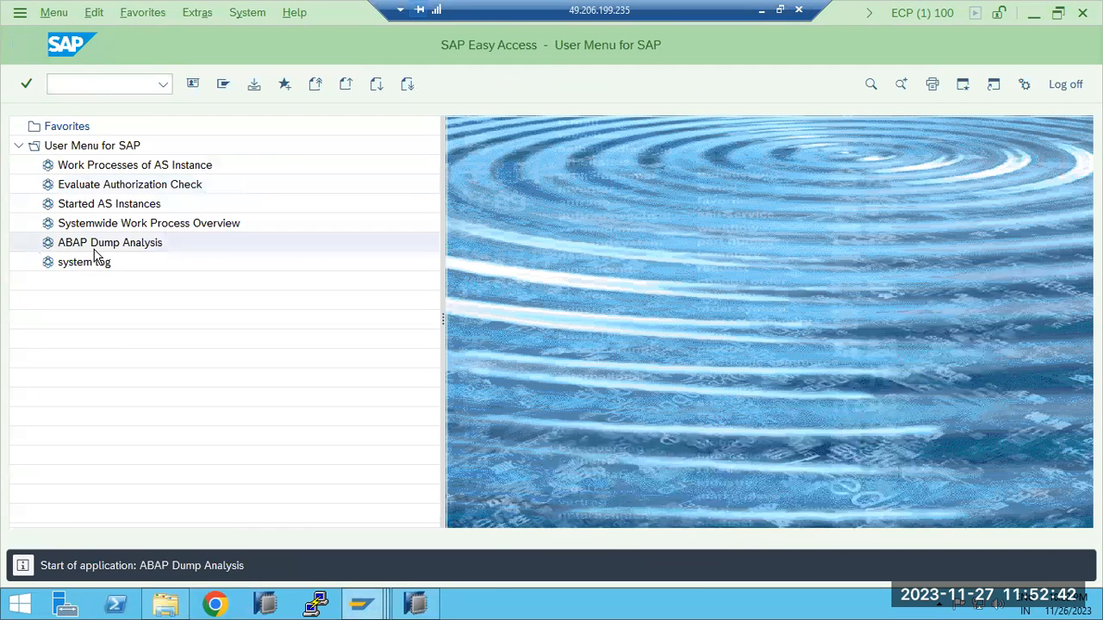
{"action": "left_click", "coordinate": [448, 569]}
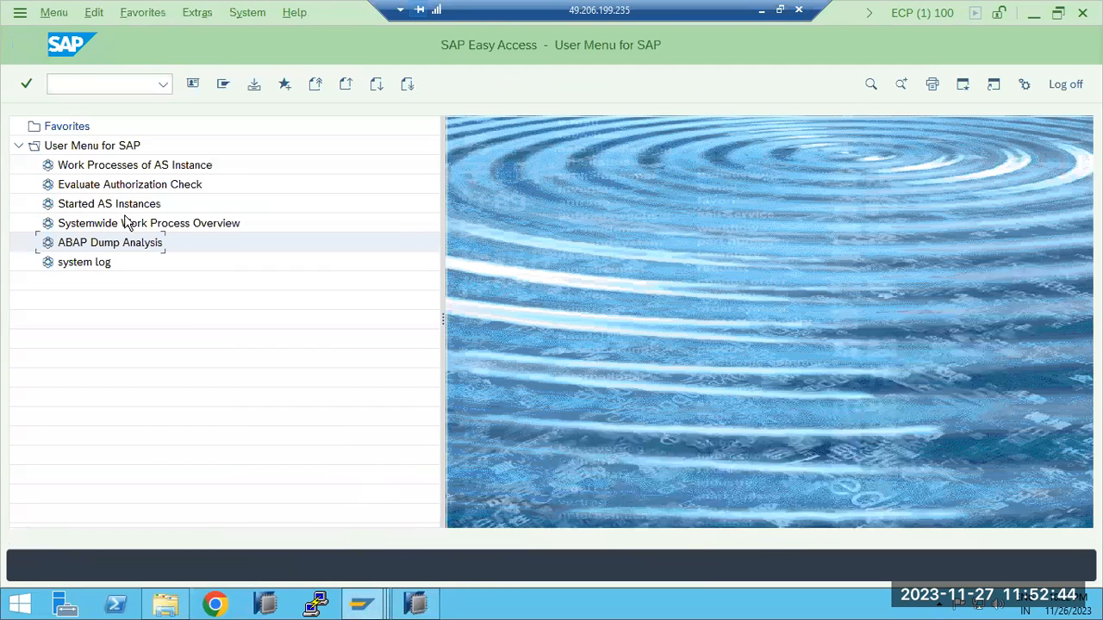
{"action": "left_click", "coordinate": [88, 86]}
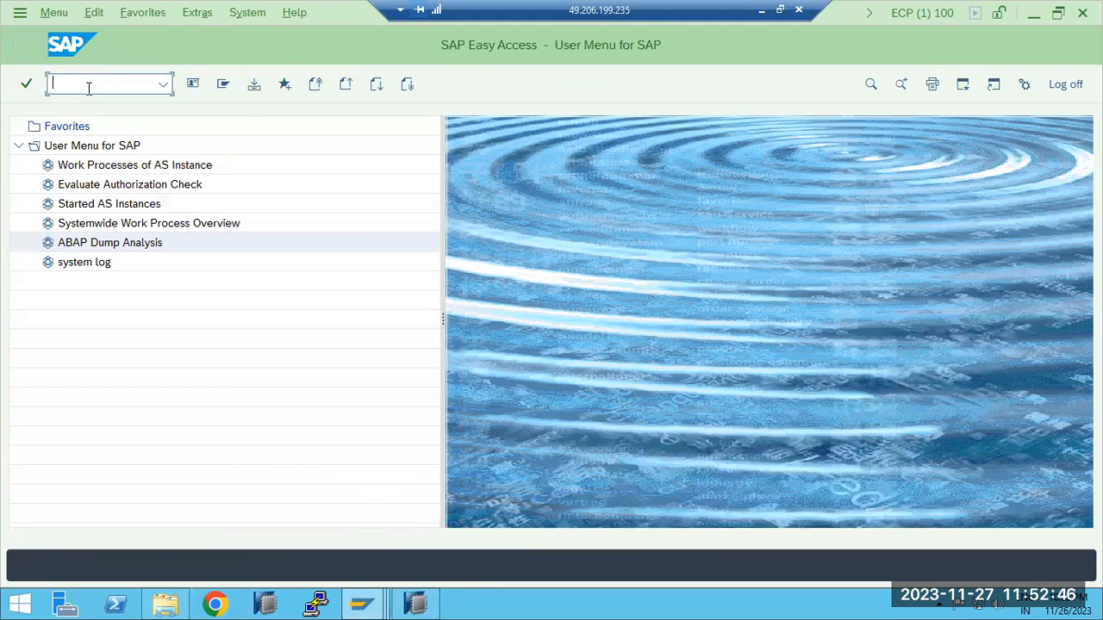
{"action": "double_click", "coordinate": [121, 225]}
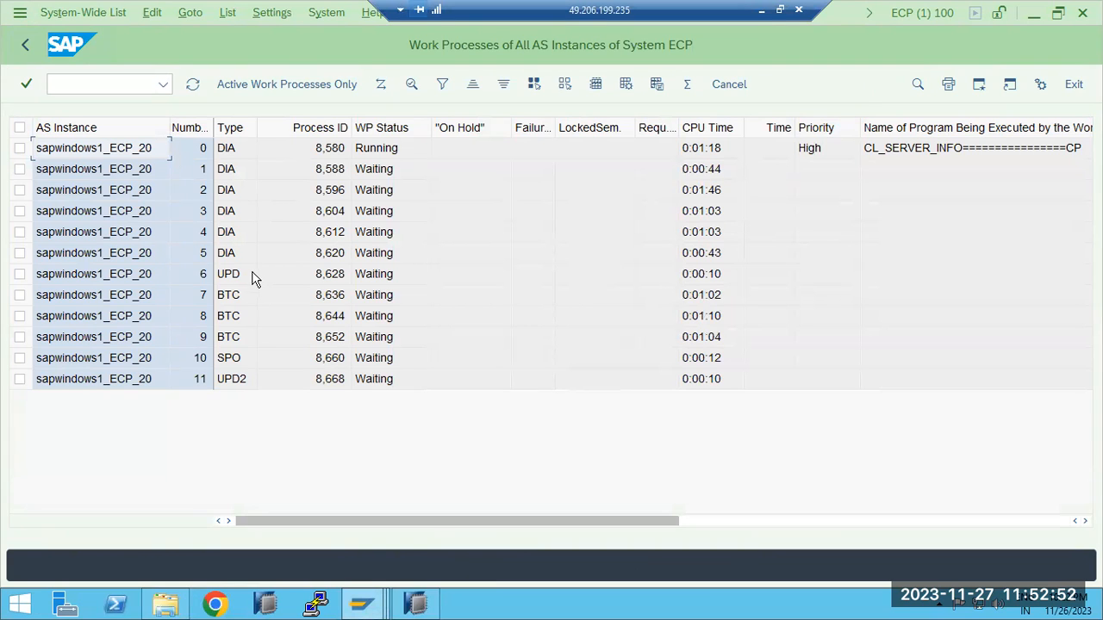
Check which user the current session belongs to, then display that user's role assignments in User Maintenance from the Change Roles session
{"action": "left_click", "coordinate": [903, 15]}
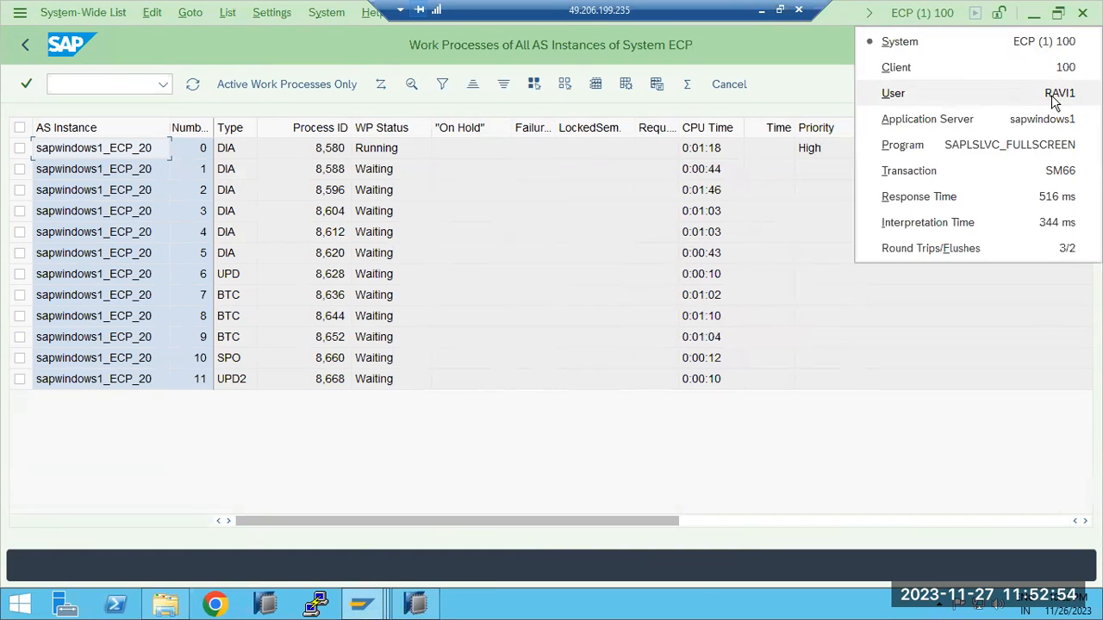
{"action": "left_click", "coordinate": [24, 45]}
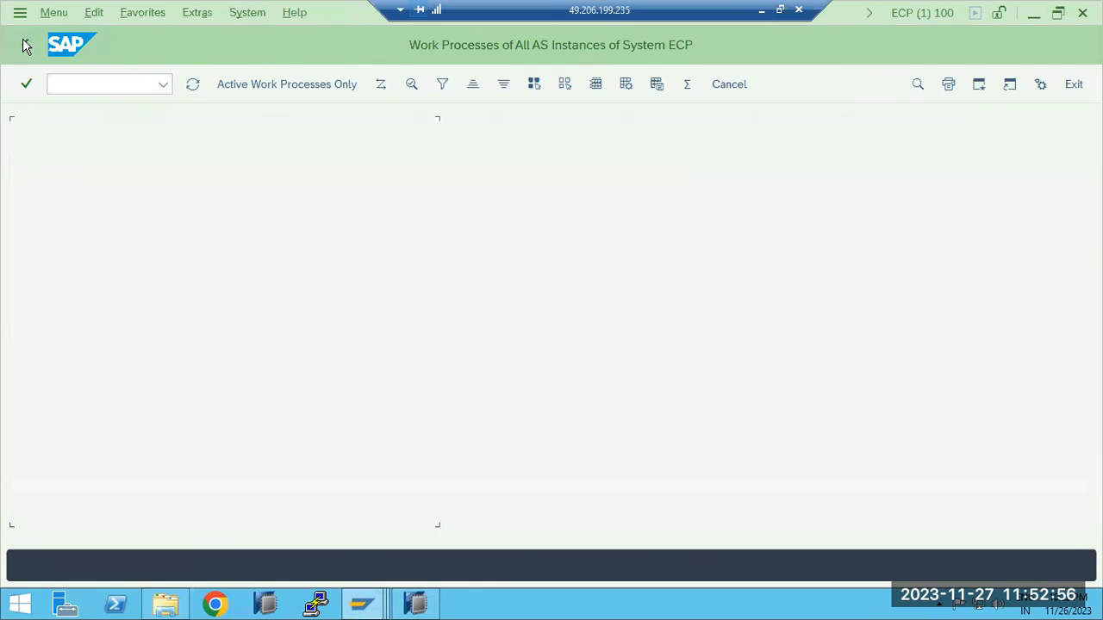
{"action": "left_click", "coordinate": [361, 603]}
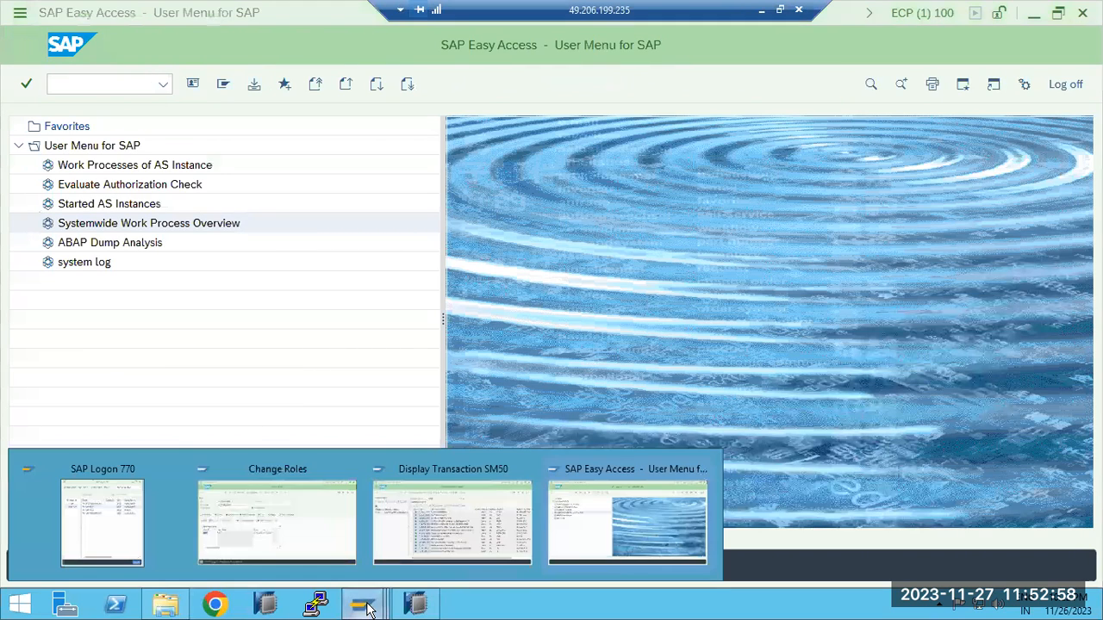
{"action": "left_click", "coordinate": [309, 510]}
{"action": "left_click", "coordinate": [25, 45]}
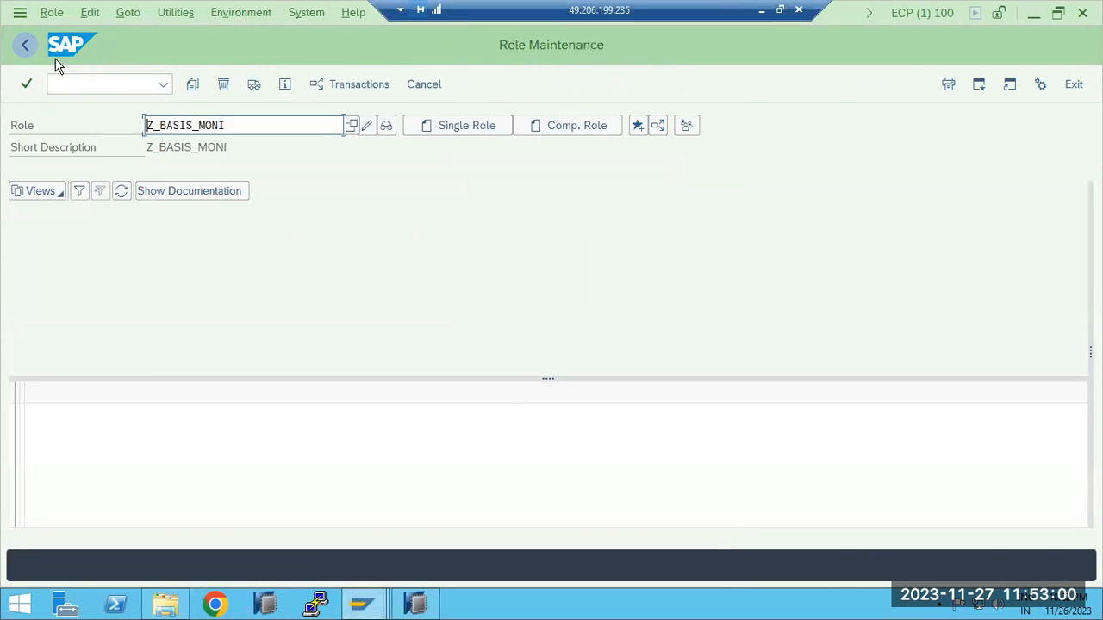
{"action": "left_click", "coordinate": [98, 84]}
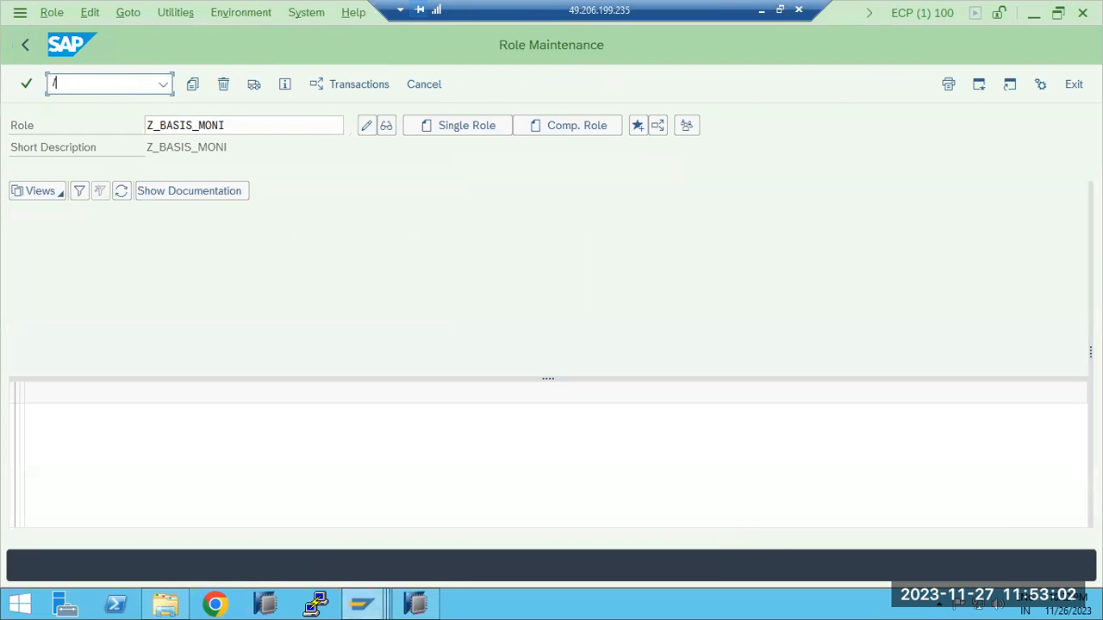
{"action": "key", "text": "Return"}
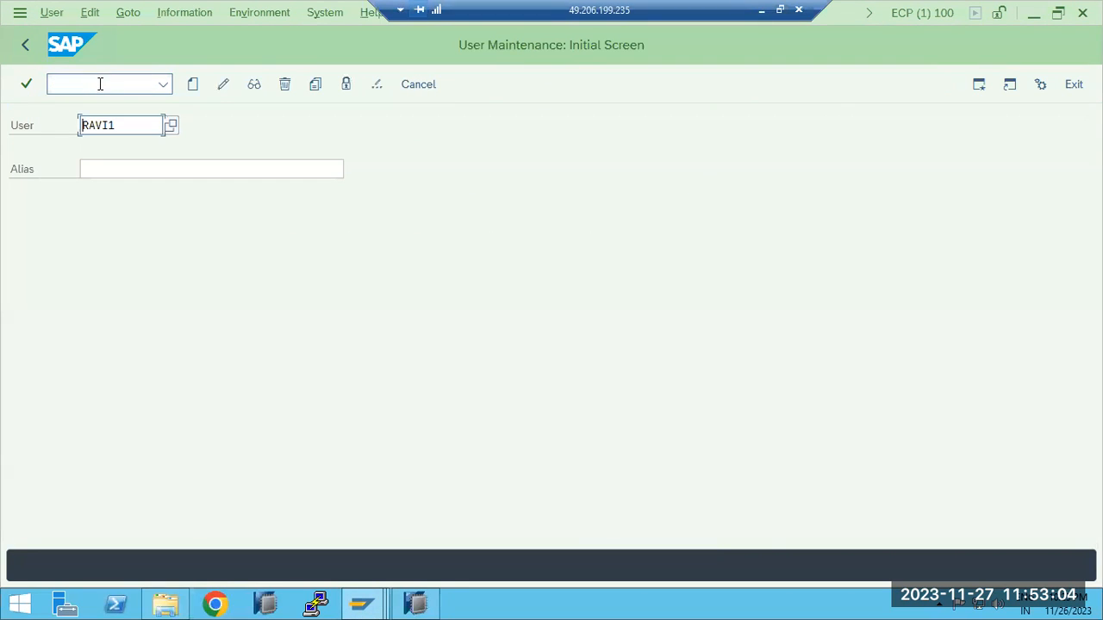
{"action": "left_click", "coordinate": [254, 85]}
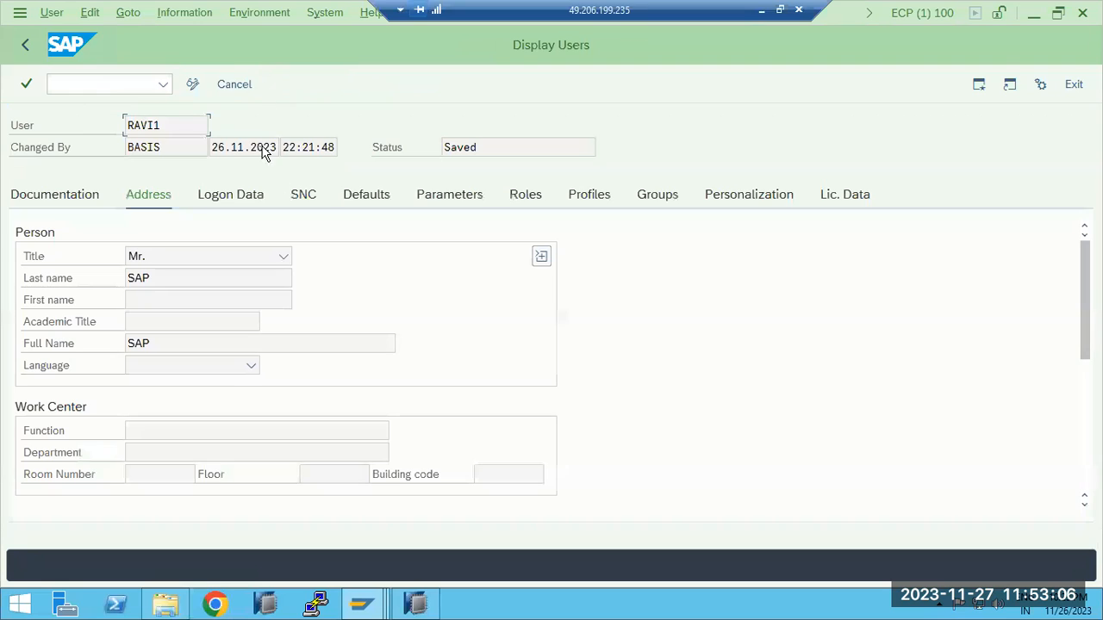
{"action": "left_click", "coordinate": [527, 200]}
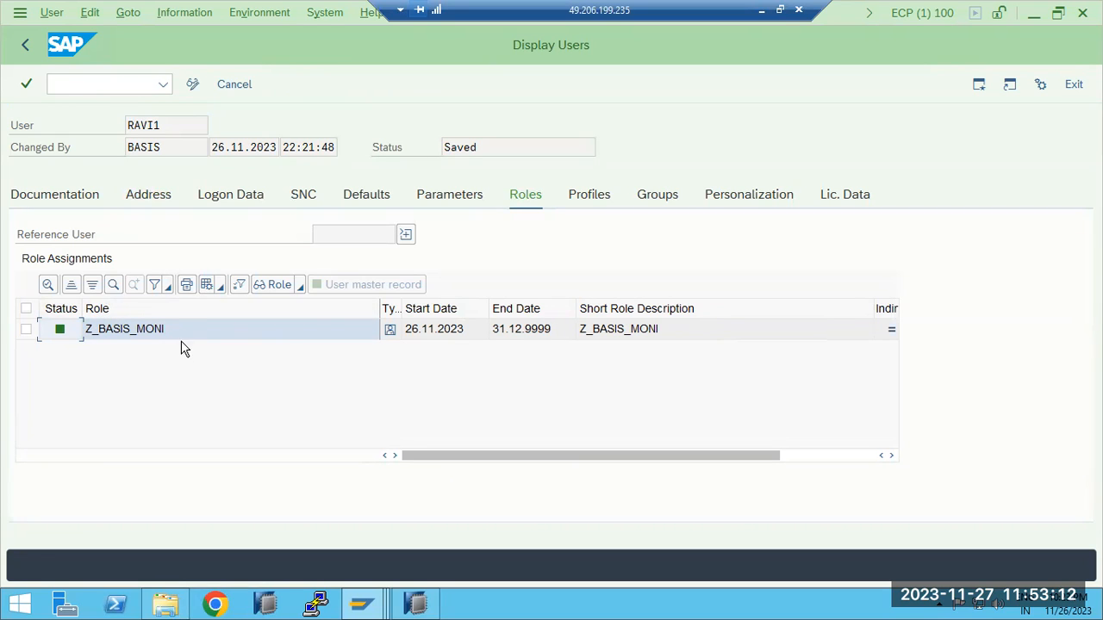
Leave the SM50 authorization defaults in the Display Transaction session and display role Z_BASIS_MONI in Role Maintenance (PFCG)
{"action": "left_click", "coordinate": [366, 608]}
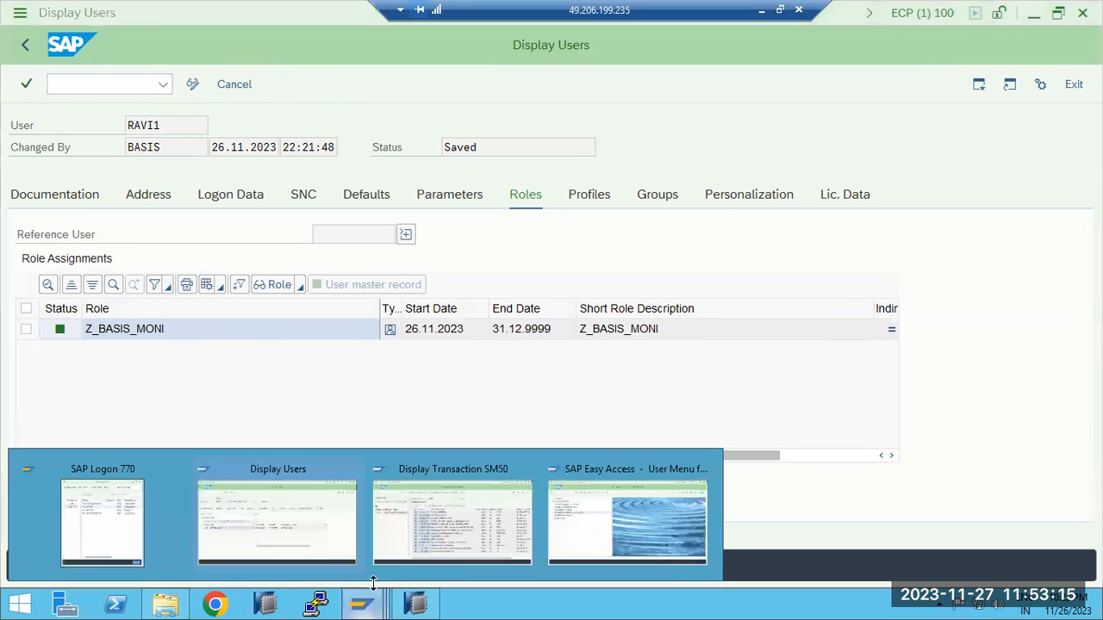
{"action": "left_click", "coordinate": [441, 504]}
{"action": "left_click", "coordinate": [26, 44]}
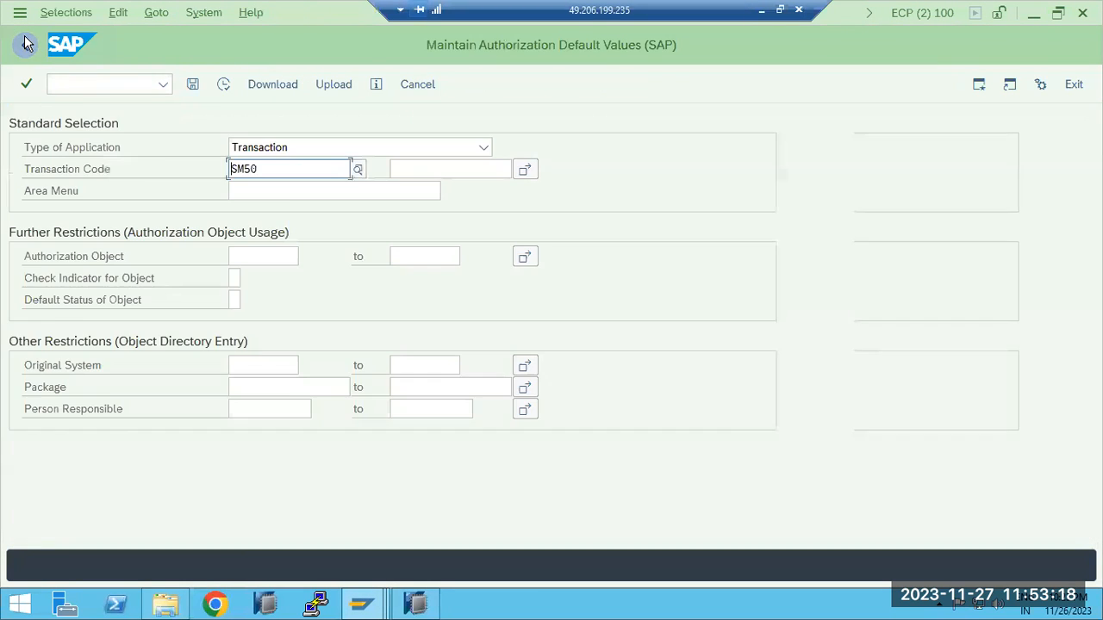
{"action": "left_click", "coordinate": [26, 44]}
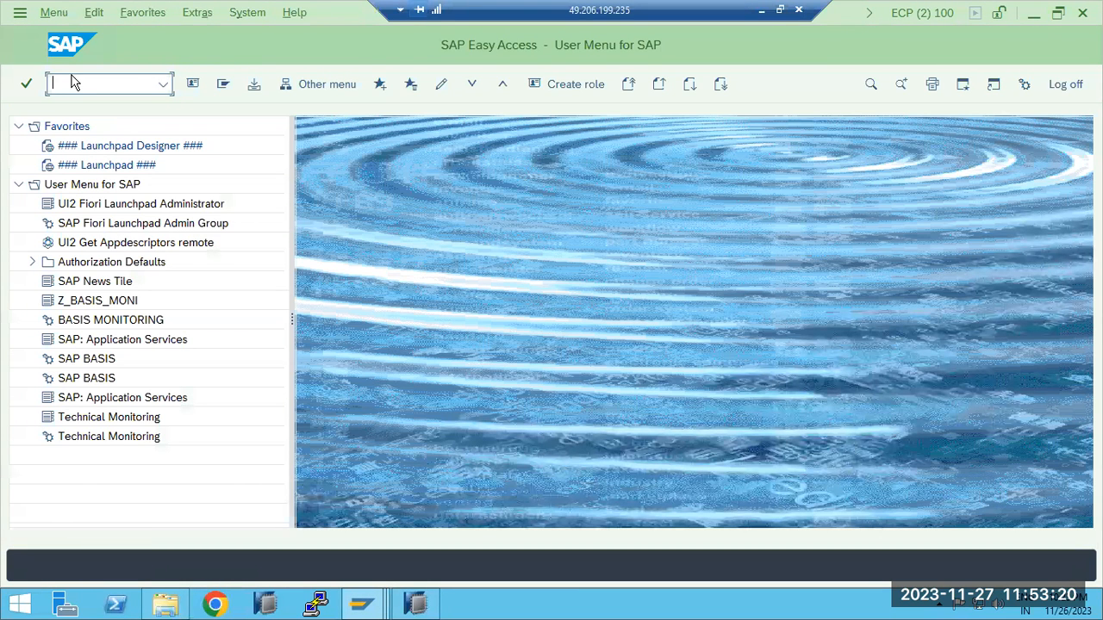
{"action": "key", "text": "Return"}
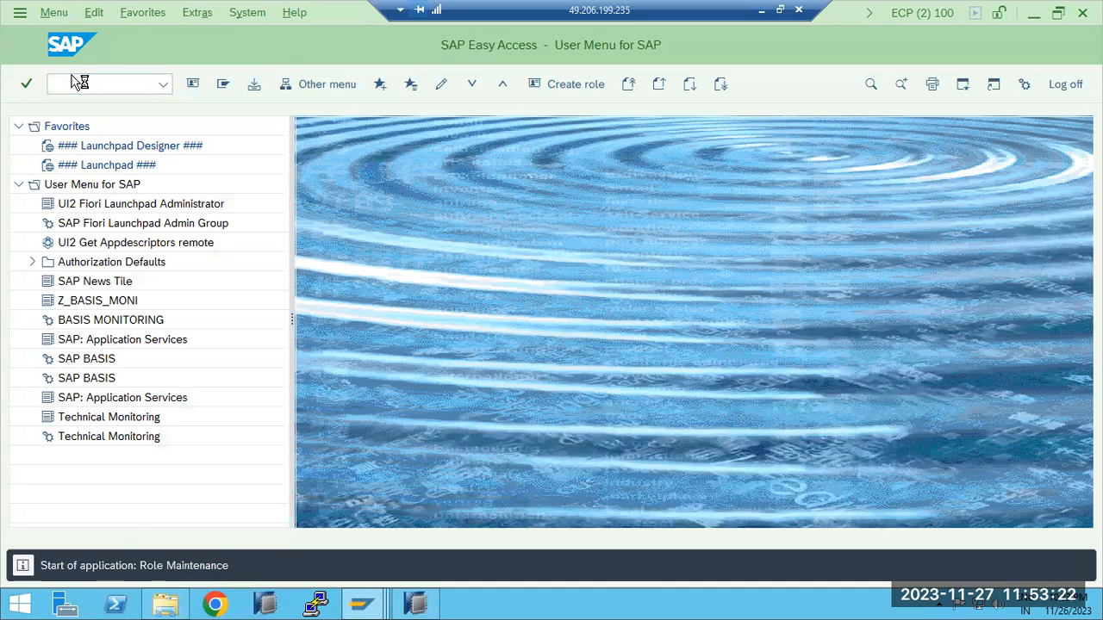
{"action": "left_click", "coordinate": [386, 127]}
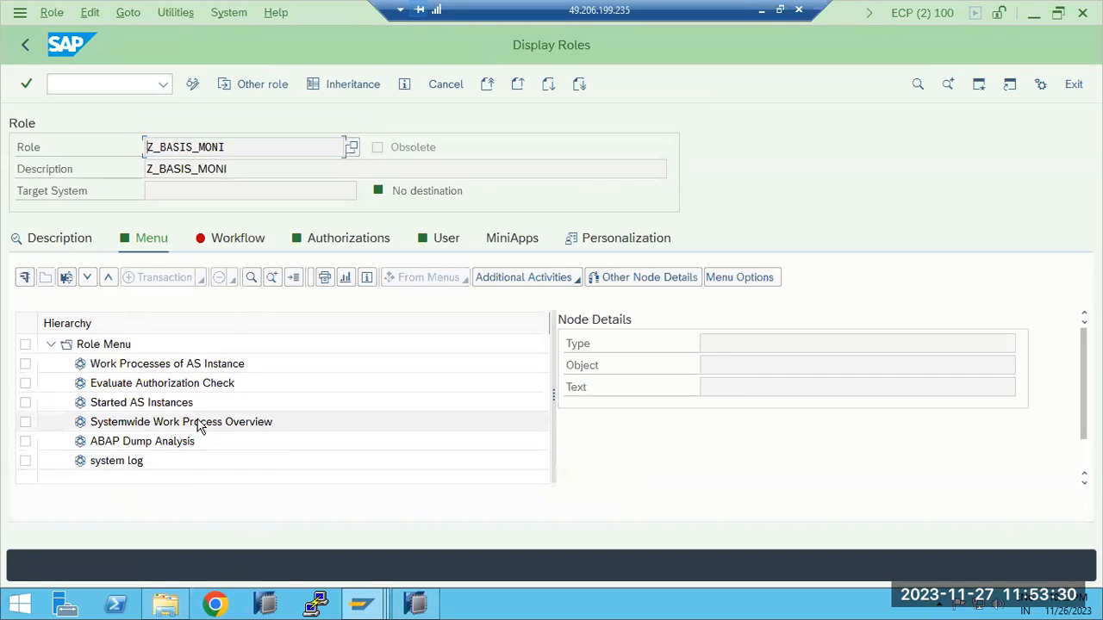
In the test user's session, test transactions SICK and SM21, then return to the user menu
{"action": "left_click", "coordinate": [362, 603]}
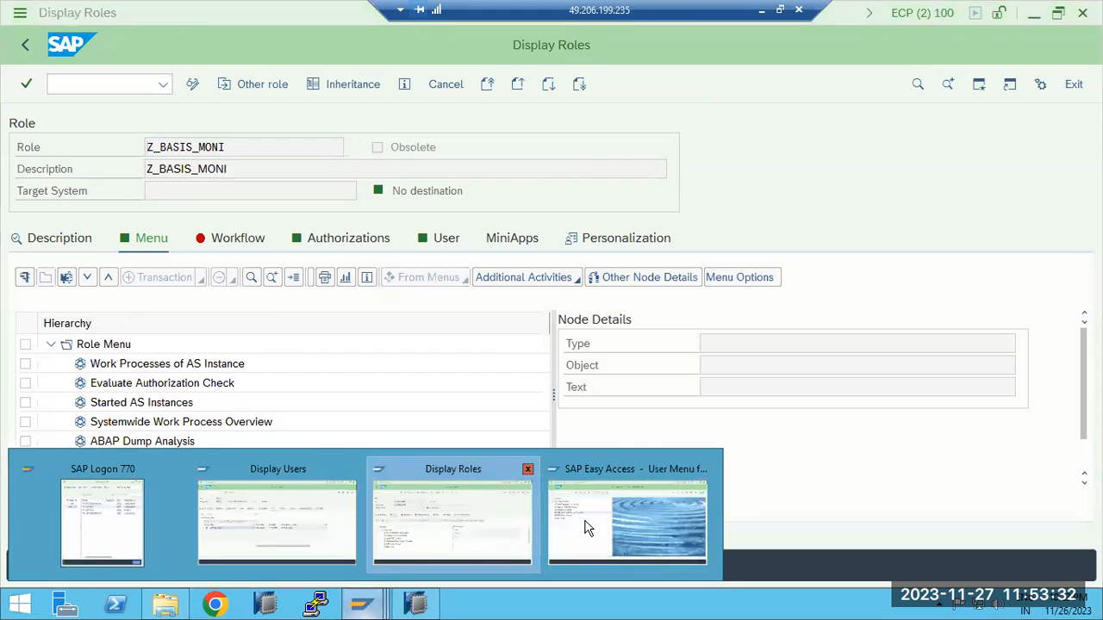
{"action": "left_click", "coordinate": [585, 527]}
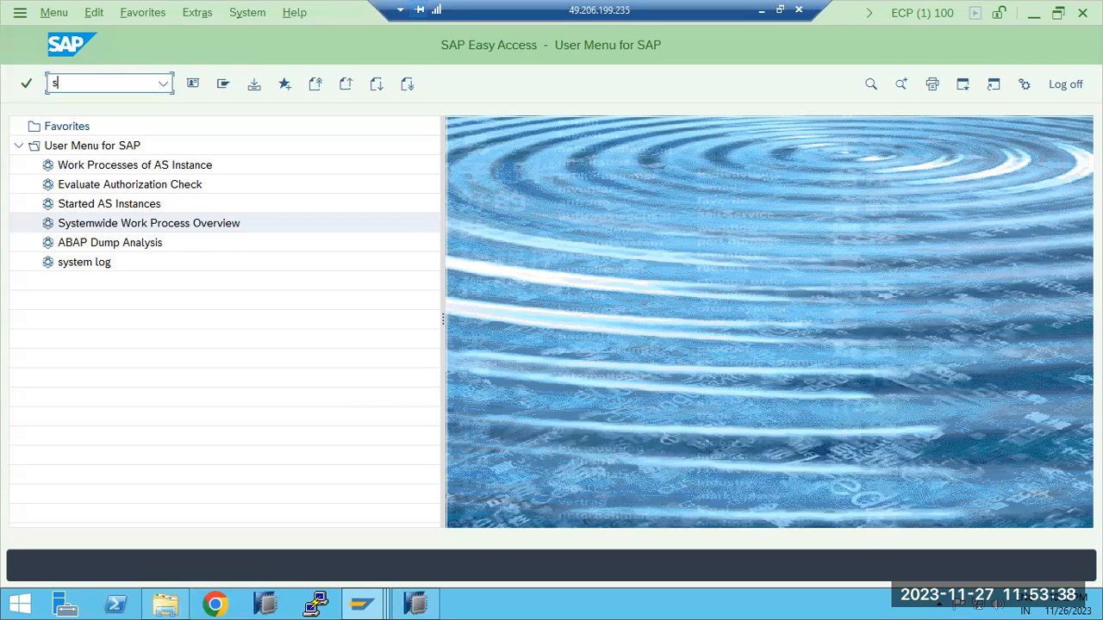
{"action": "type", "text": "sick"}
{"action": "key", "text": "Return"}
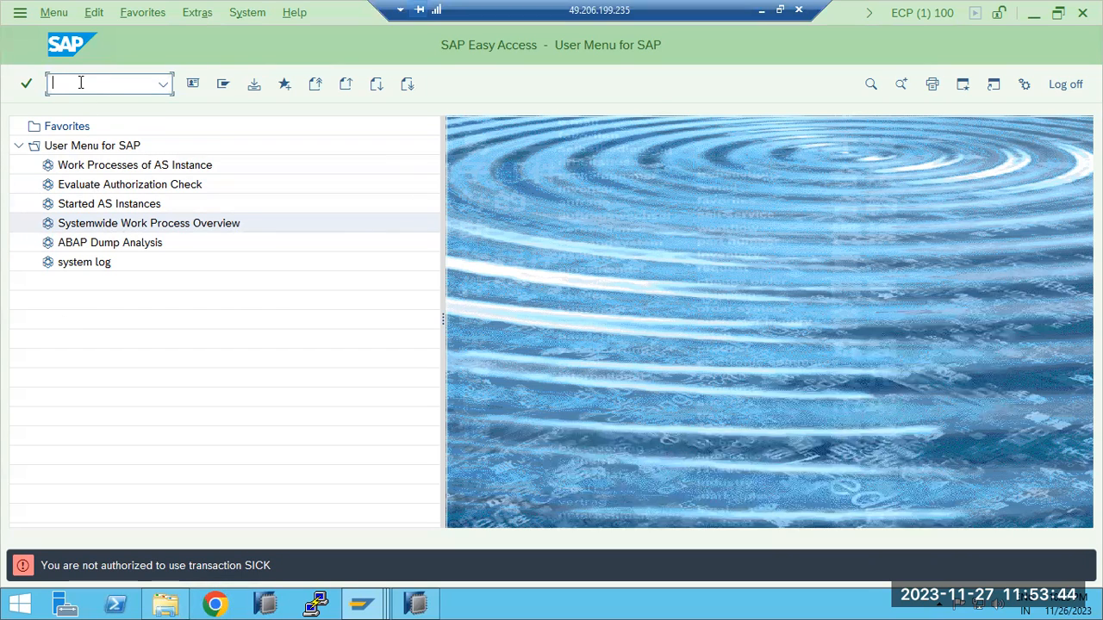
{"action": "type", "text": "sm21"}
{"action": "key", "text": "Return"}
{"action": "left_click", "coordinate": [26, 46]}
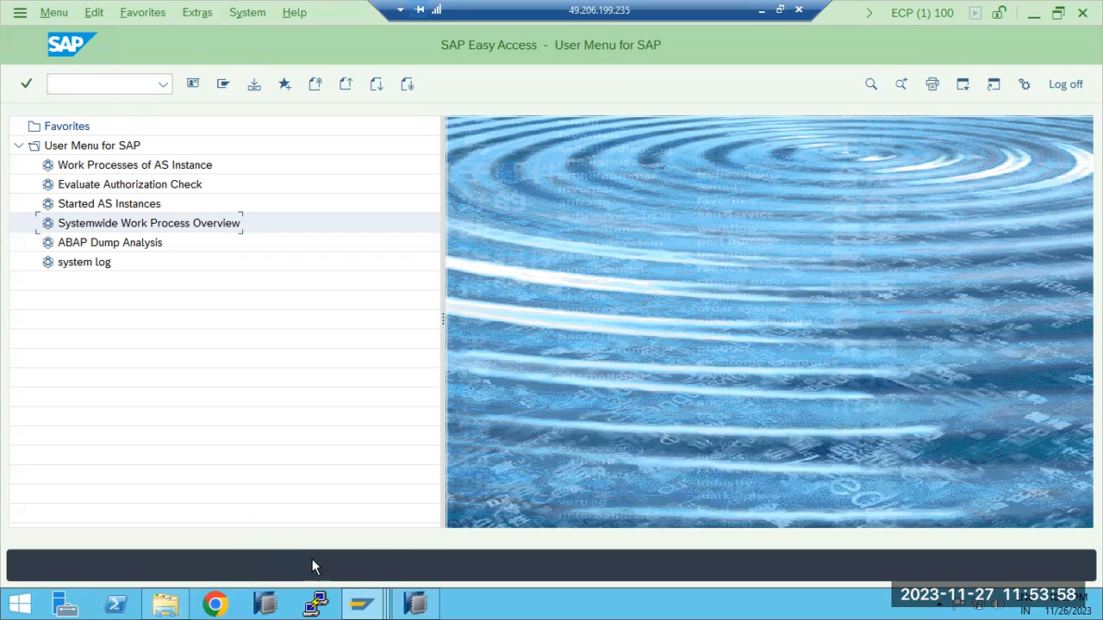
Review the Z_BASIS_MONI role menu in the Display Roles session, then the test user's assigned profiles and roles in the Display Users session
{"action": "left_click", "coordinate": [360, 603]}
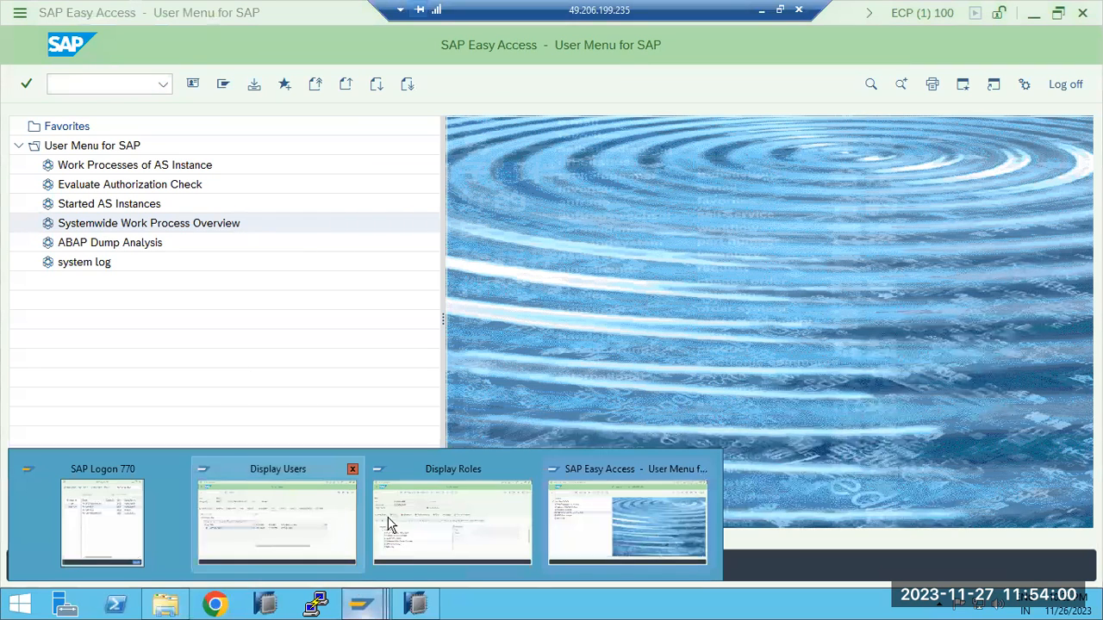
{"action": "left_click", "coordinate": [434, 524]}
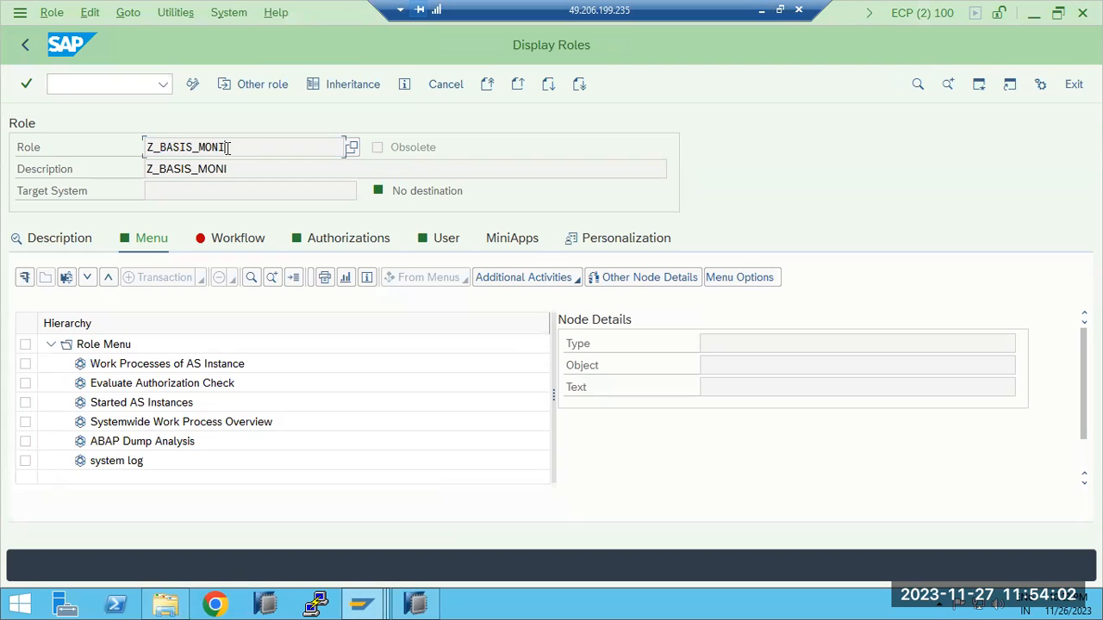
{"action": "left_click_drag", "start_coordinate": [229, 147], "coordinate": [135, 142]}
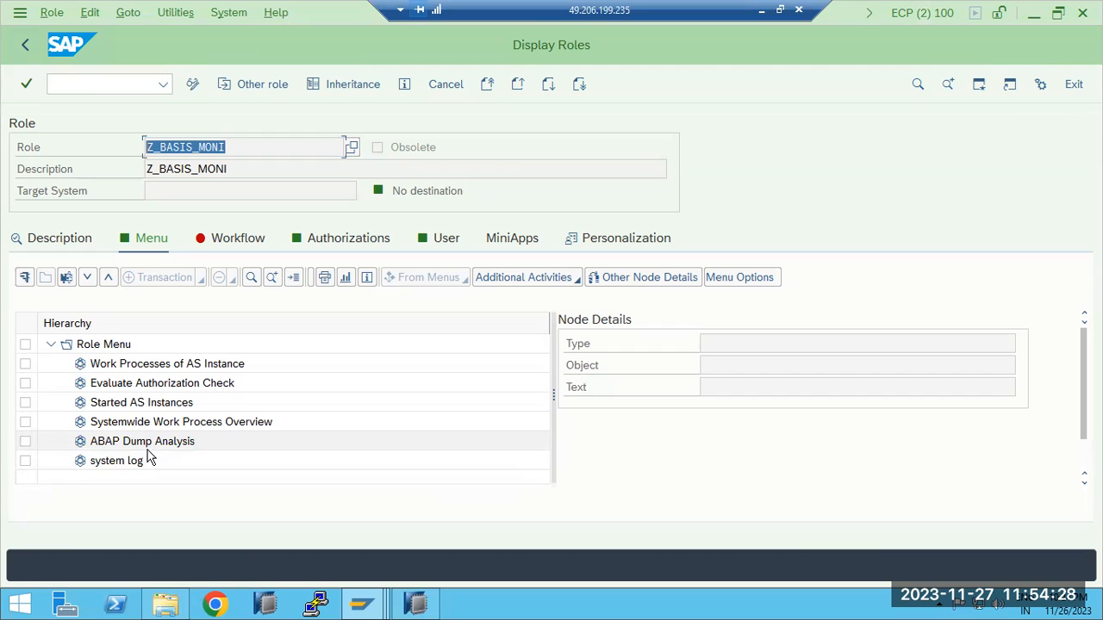
{"action": "mouse_move", "coordinate": [362, 603]}
{"action": "left_click", "coordinate": [272, 521]}
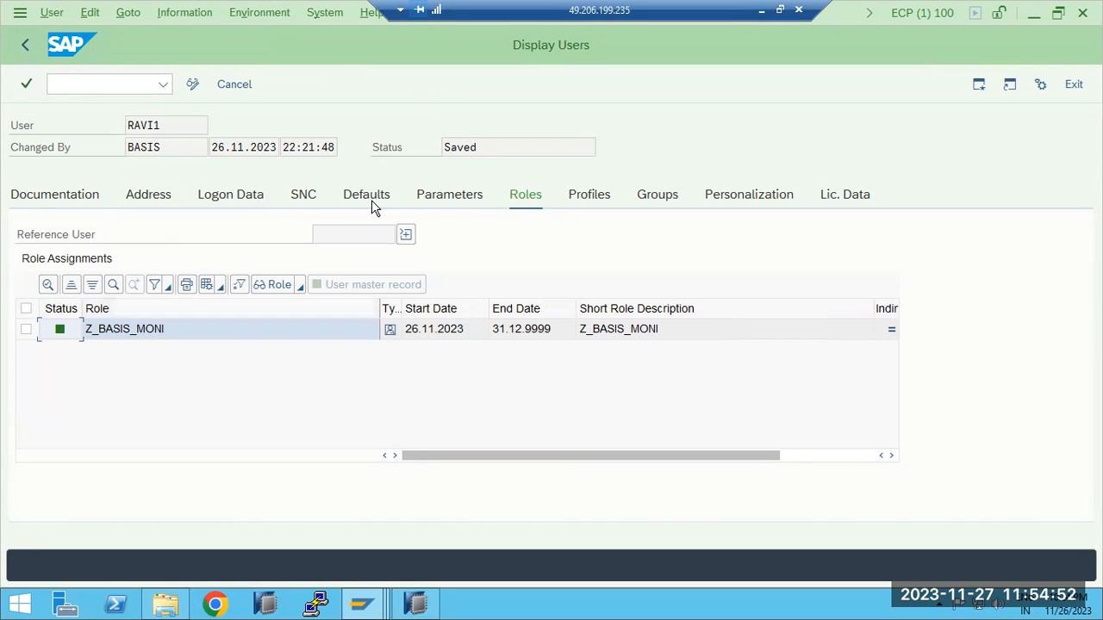
{"action": "left_click", "coordinate": [575, 196]}
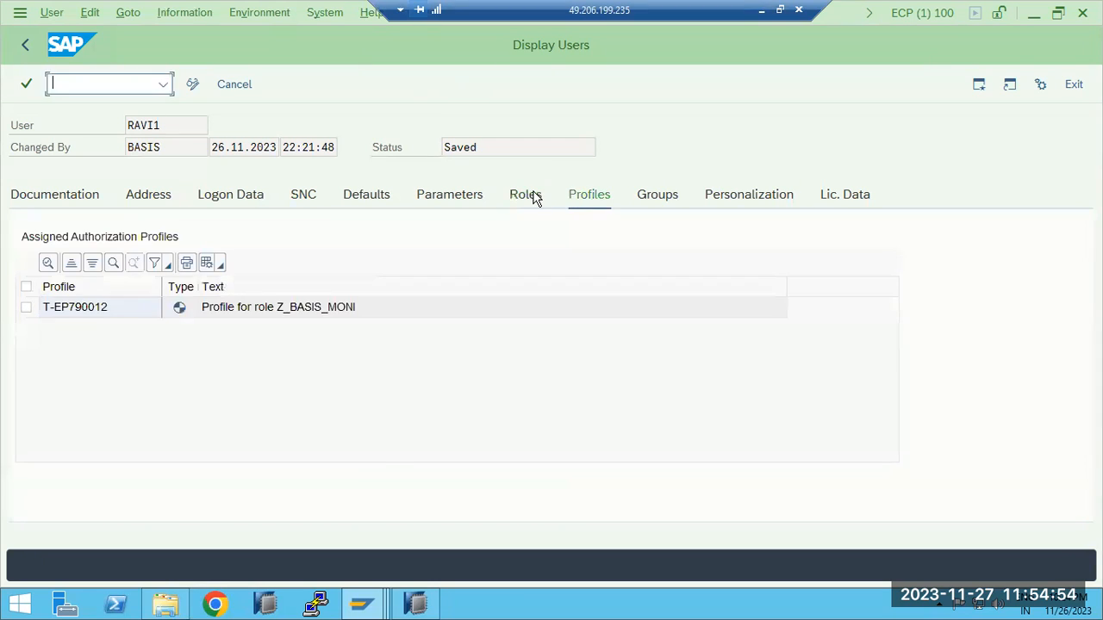
{"action": "left_click", "coordinate": [531, 196]}
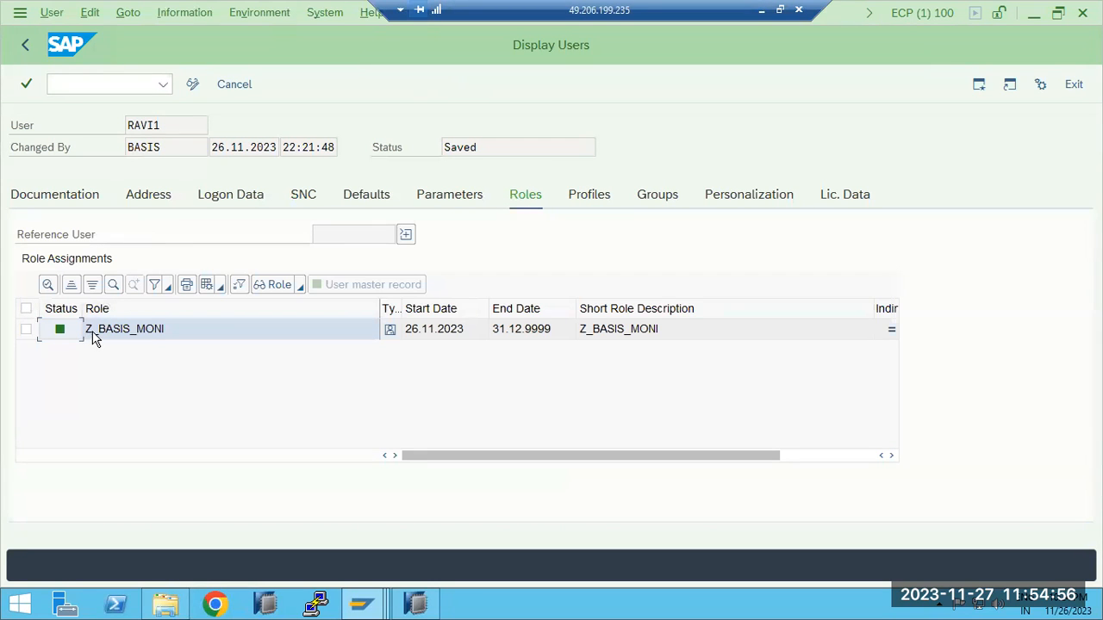
Switch to the Display Roles session and return to the Role Maintenance initial screen
{"action": "mouse_move", "coordinate": [414, 598]}
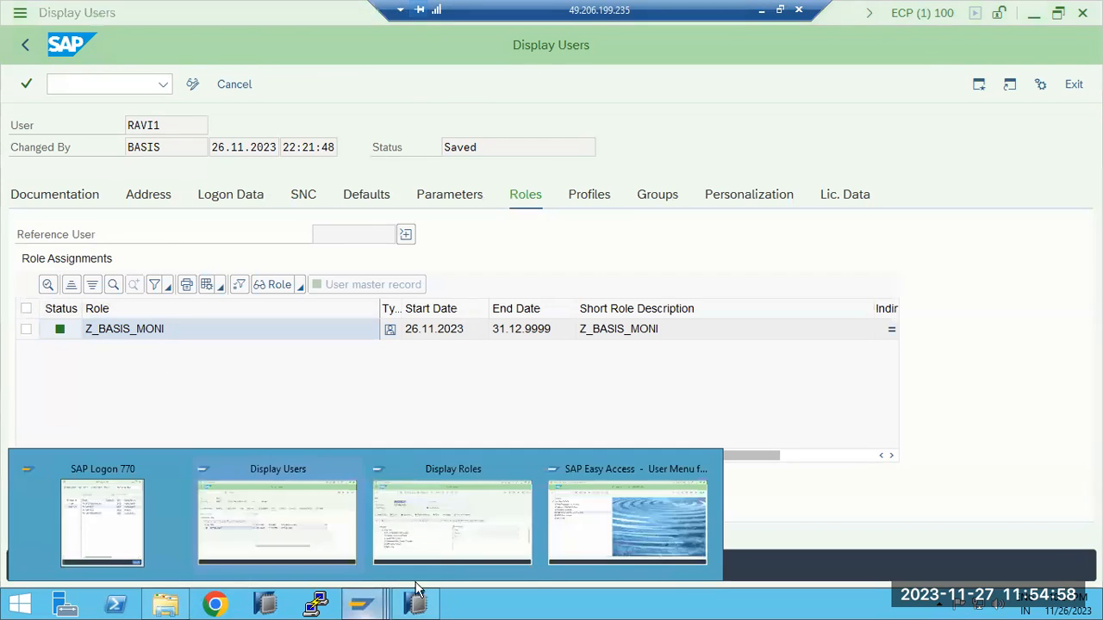
{"action": "left_click", "coordinate": [487, 536]}
{"action": "left_click", "coordinate": [25, 44]}
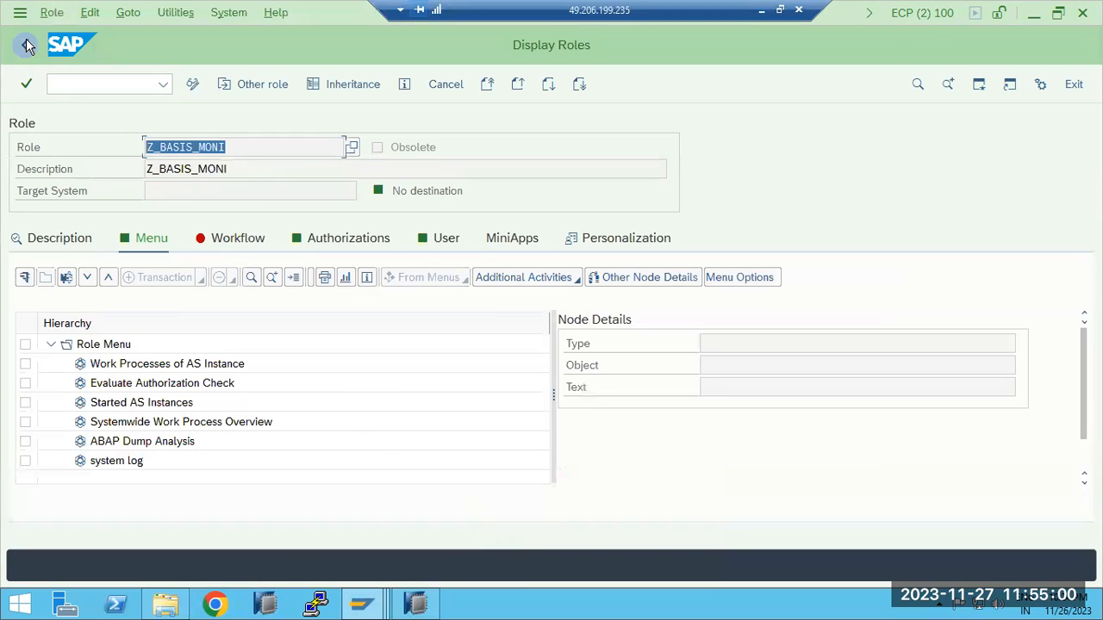
{"action": "left_click", "coordinate": [162, 85]}
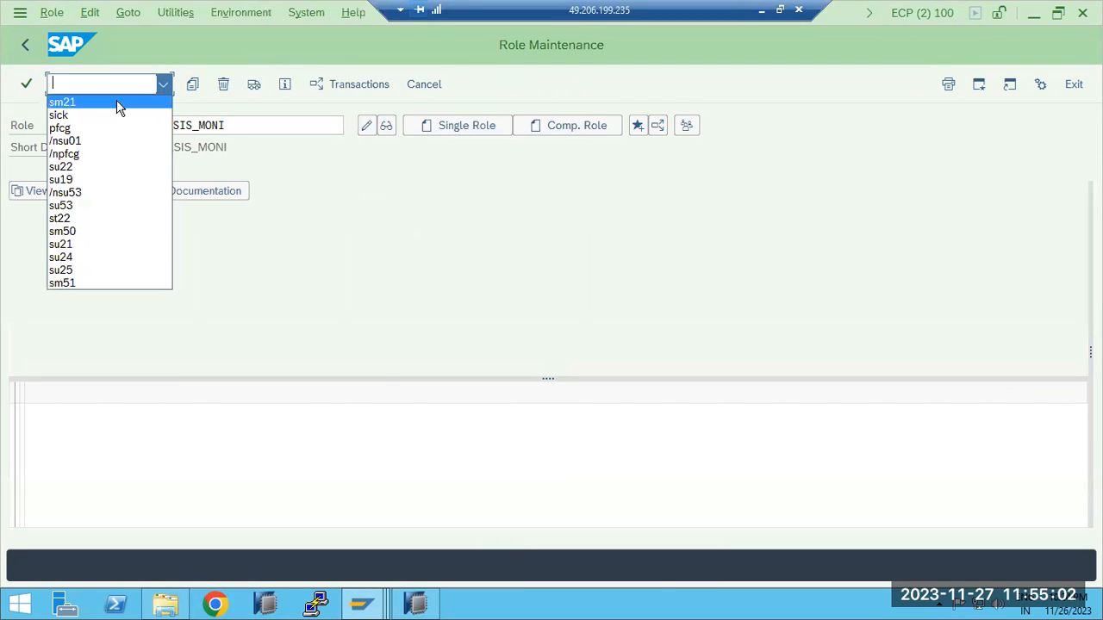
{"action": "left_click", "coordinate": [265, 127]}
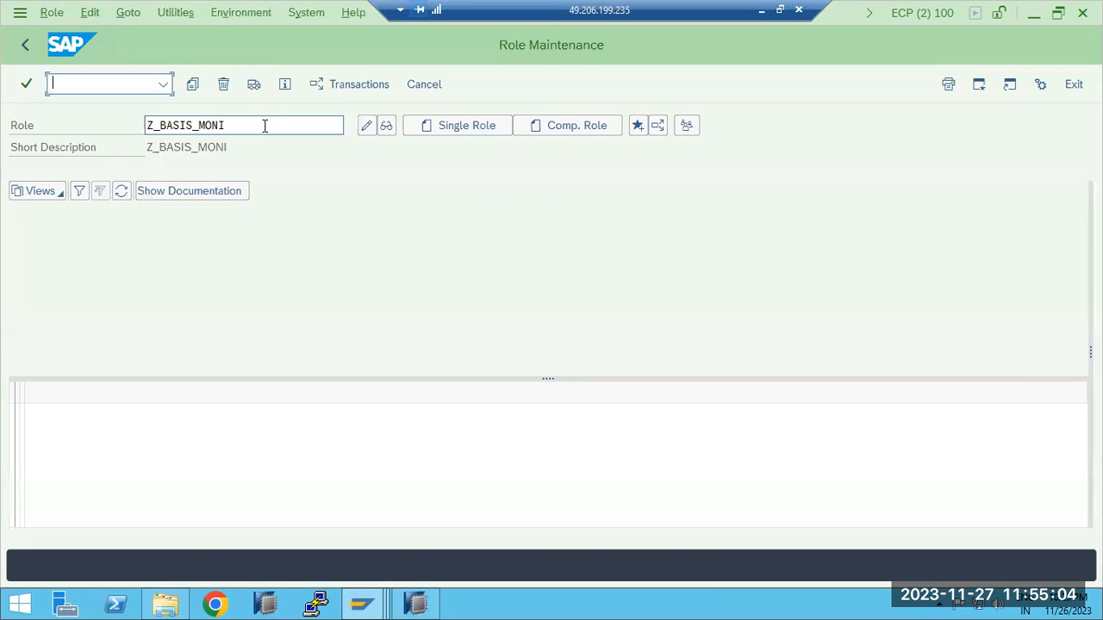
Try to create a composite role named Z_BASIS_MONI
{"action": "left_click", "coordinate": [265, 126]}
{"action": "double_click", "coordinate": [264, 127]}
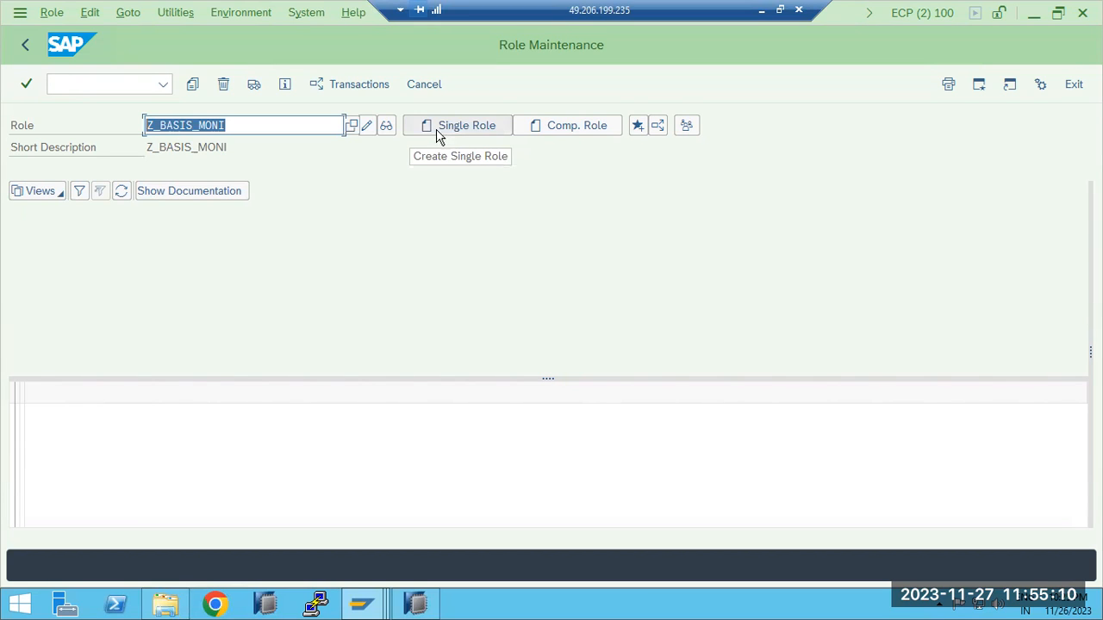
{"action": "left_click", "coordinate": [578, 125]}
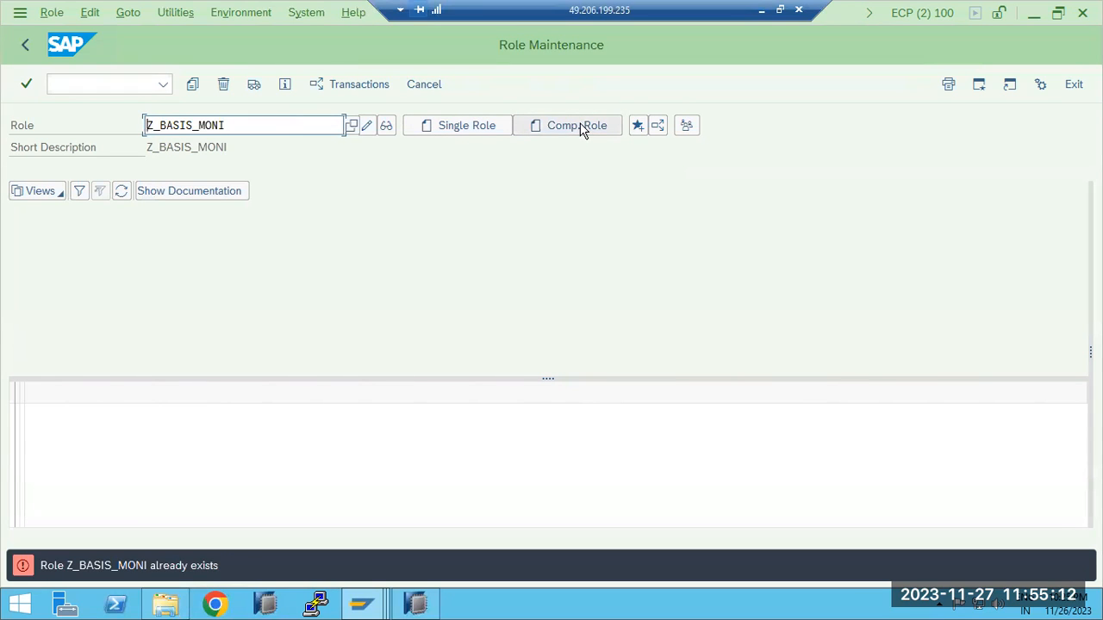
Create composite role Z_BASIS_MONI1, save it, dismiss the blocked-content dialog and open its list of contained roles
{"action": "left_click", "coordinate": [270, 122]}
{"action": "type", "text": "1"}
{"action": "left_click", "coordinate": [570, 127]}
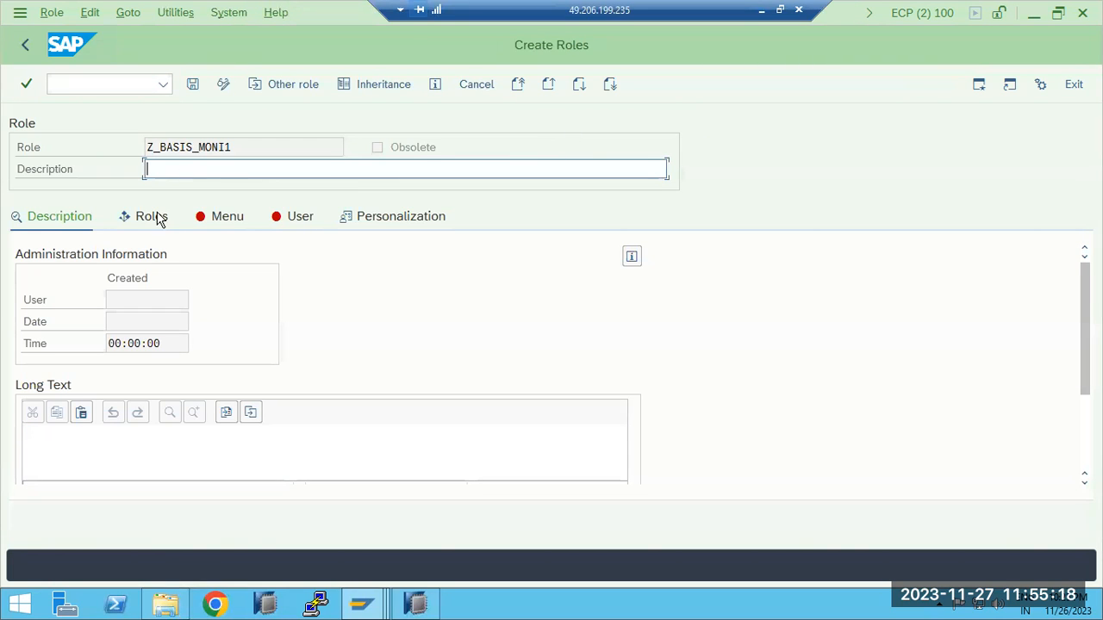
{"action": "left_click", "coordinate": [157, 220]}
{"action": "left_click", "coordinate": [252, 377]}
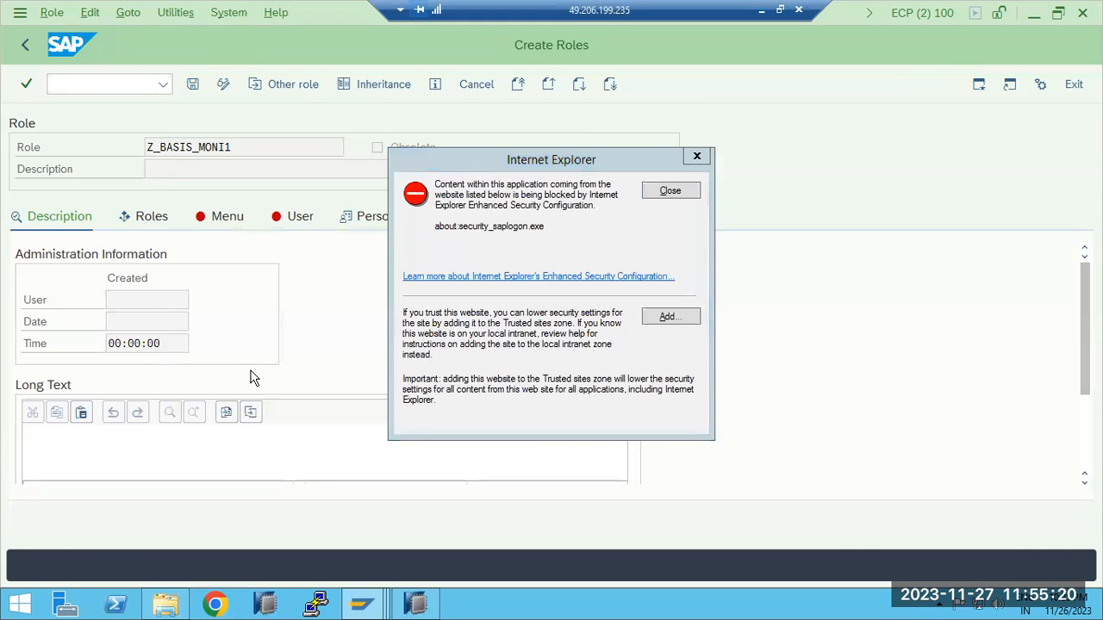
{"action": "left_click", "coordinate": [668, 190]}
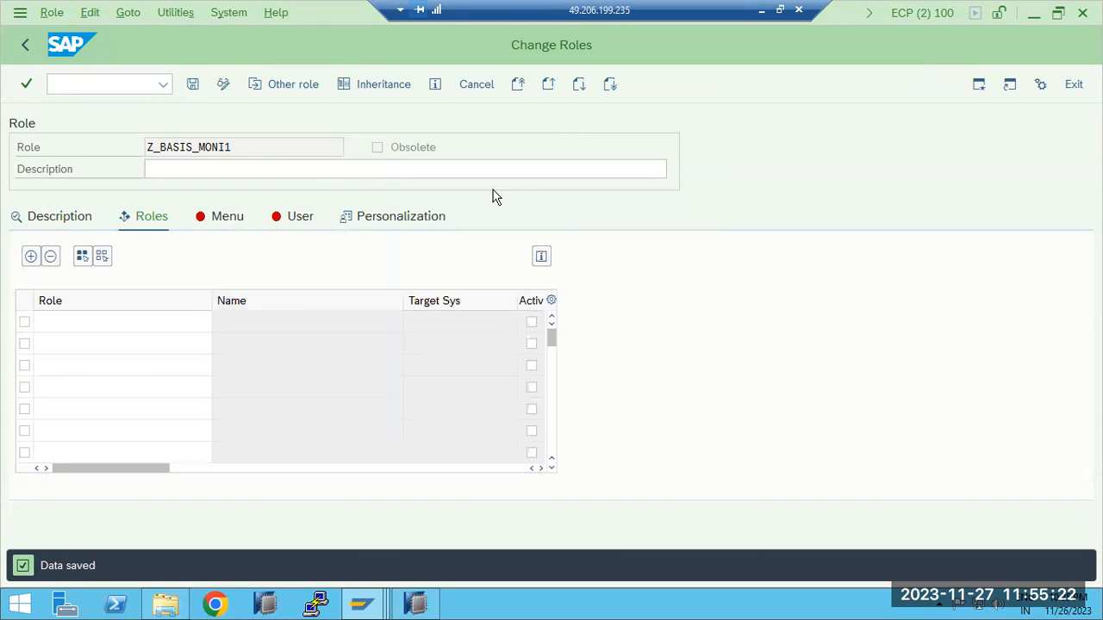
Return to Role Maintenance and open composite role Z_BASIS_MONI1 in display mode
{"action": "left_click", "coordinate": [25, 44]}
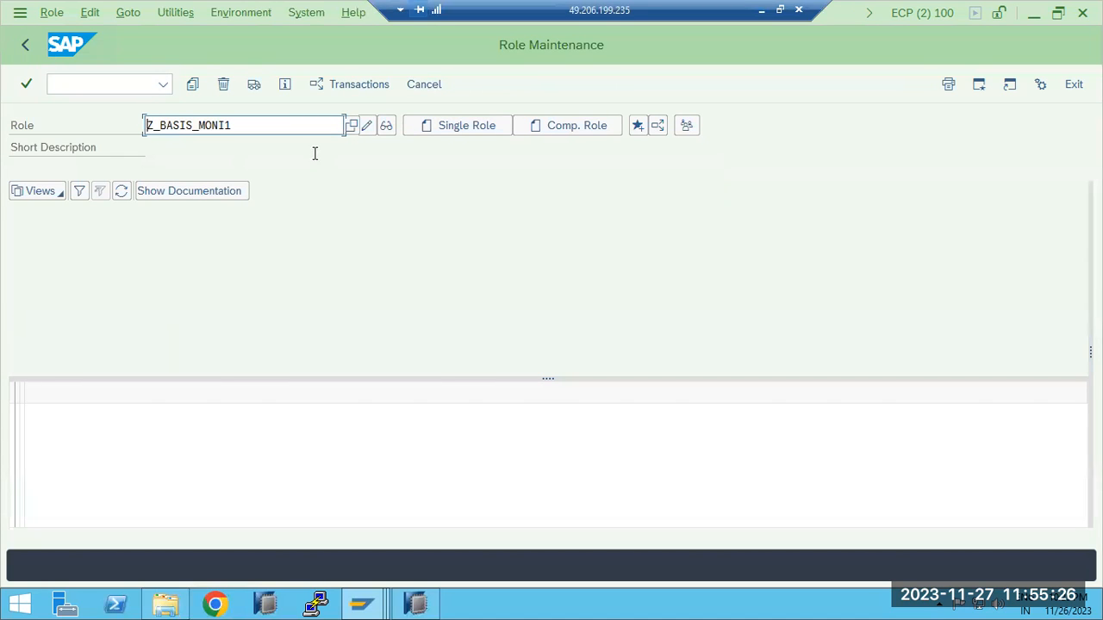
{"action": "left_click_drag", "start_coordinate": [268, 125], "coordinate": [143, 125]}
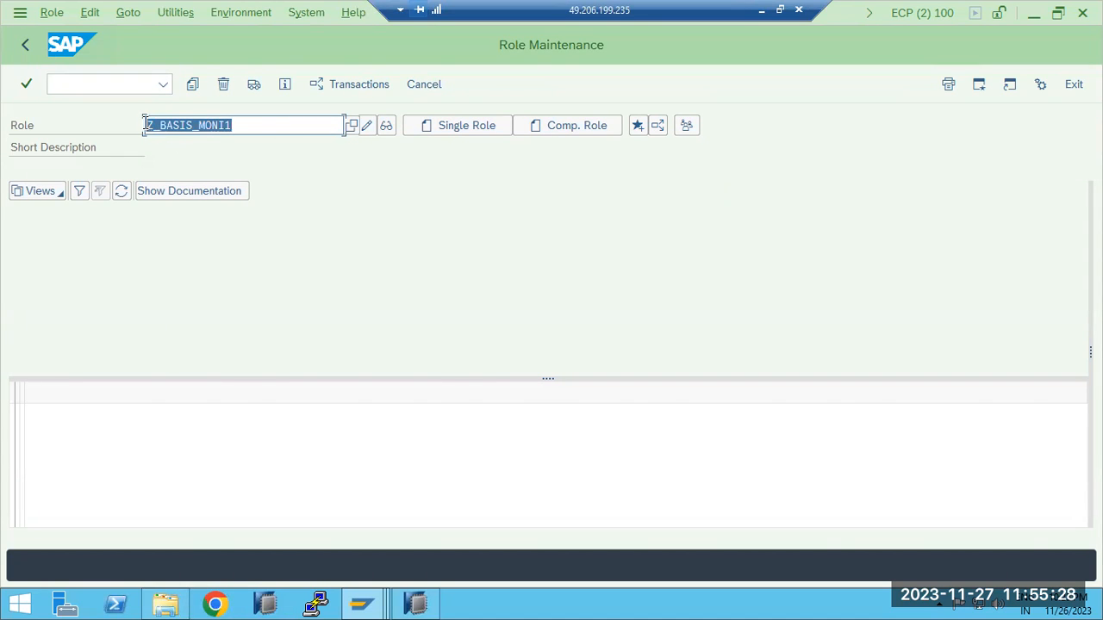
{"action": "left_click", "coordinate": [386, 127]}
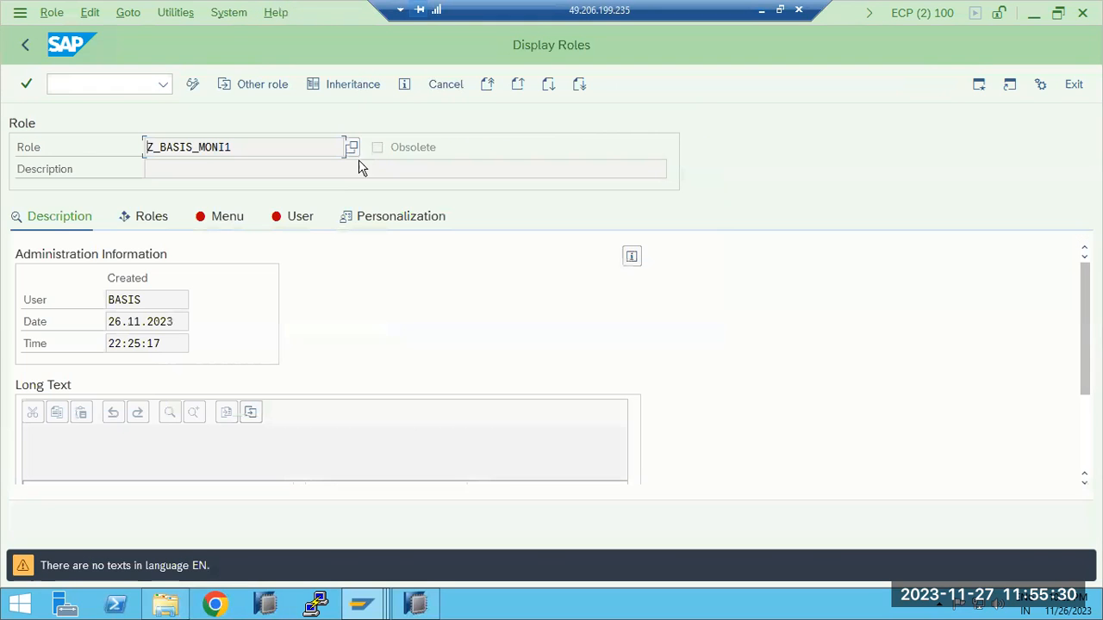
Check the menu of composite role Z_BASIS_MONI1 and open single role Z_BASIS_MONI in display mode
{"action": "left_click", "coordinate": [227, 222]}
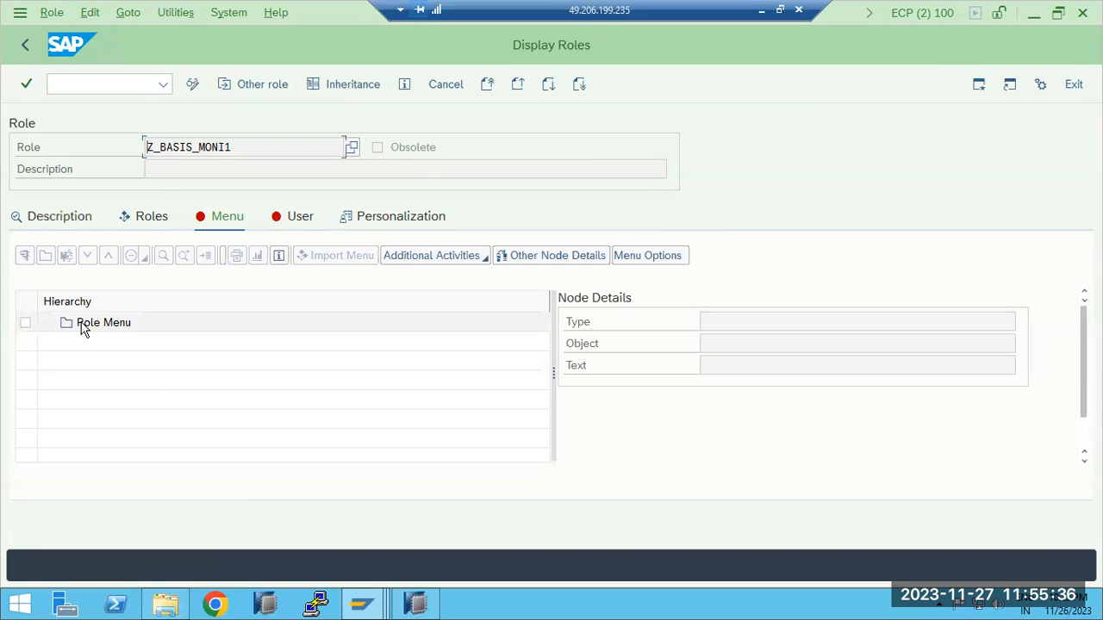
{"action": "left_click", "coordinate": [25, 43]}
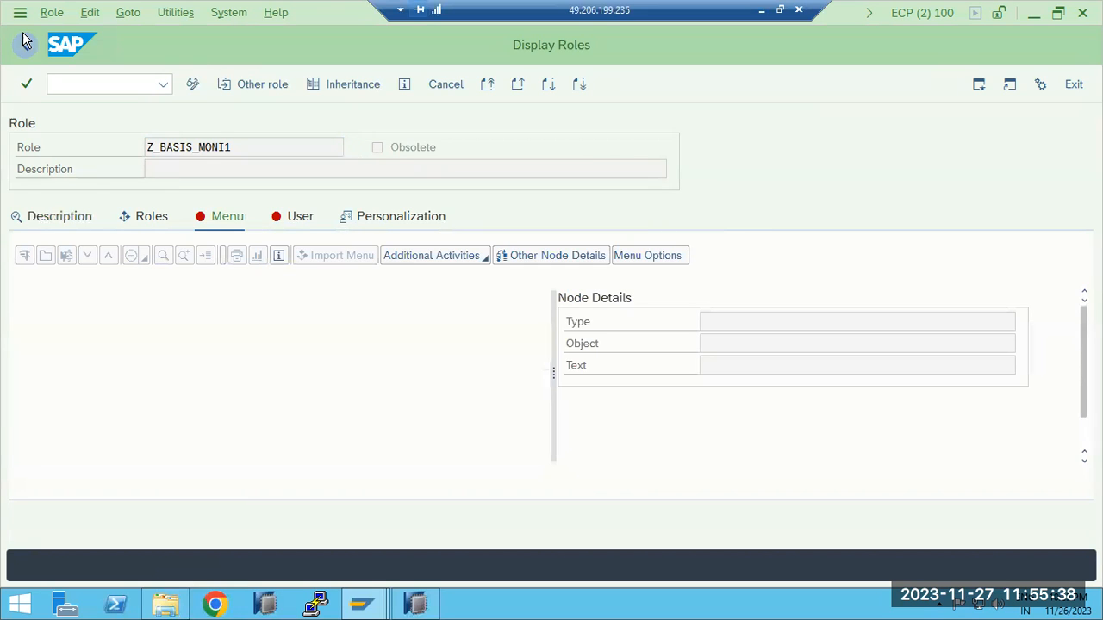
{"action": "left_click", "coordinate": [261, 126]}
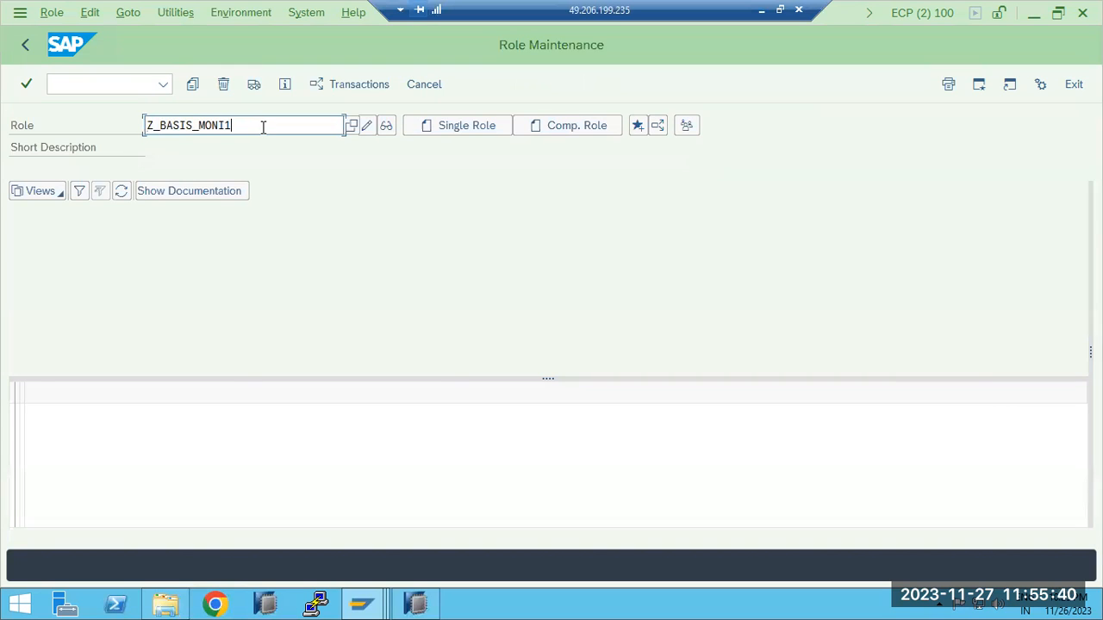
{"action": "key", "text": "BackSpace"}
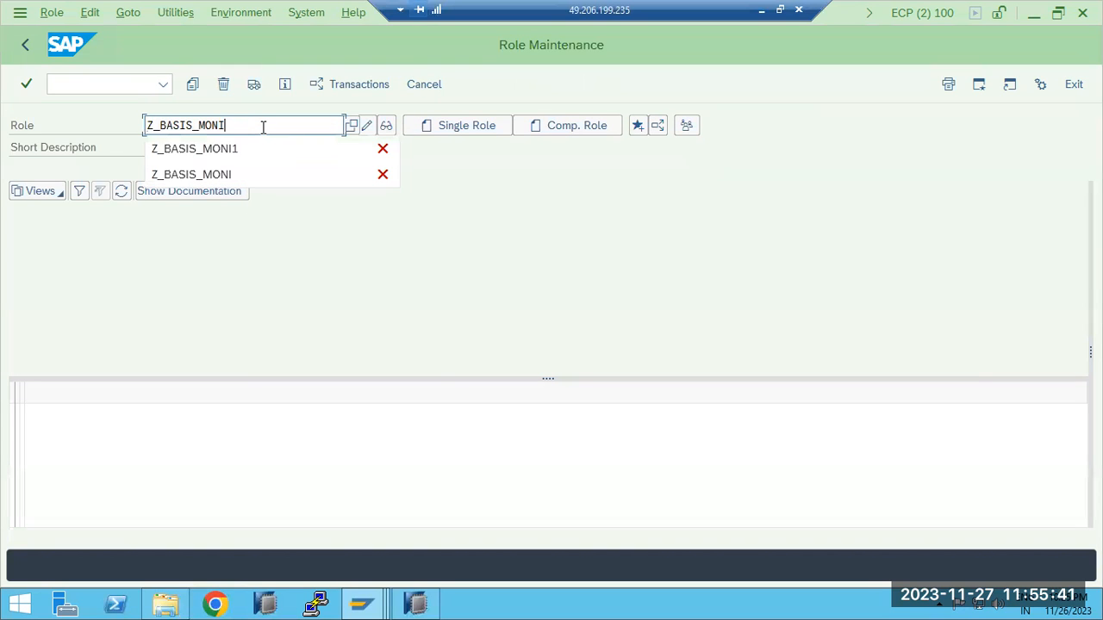
{"action": "left_click", "coordinate": [387, 126]}
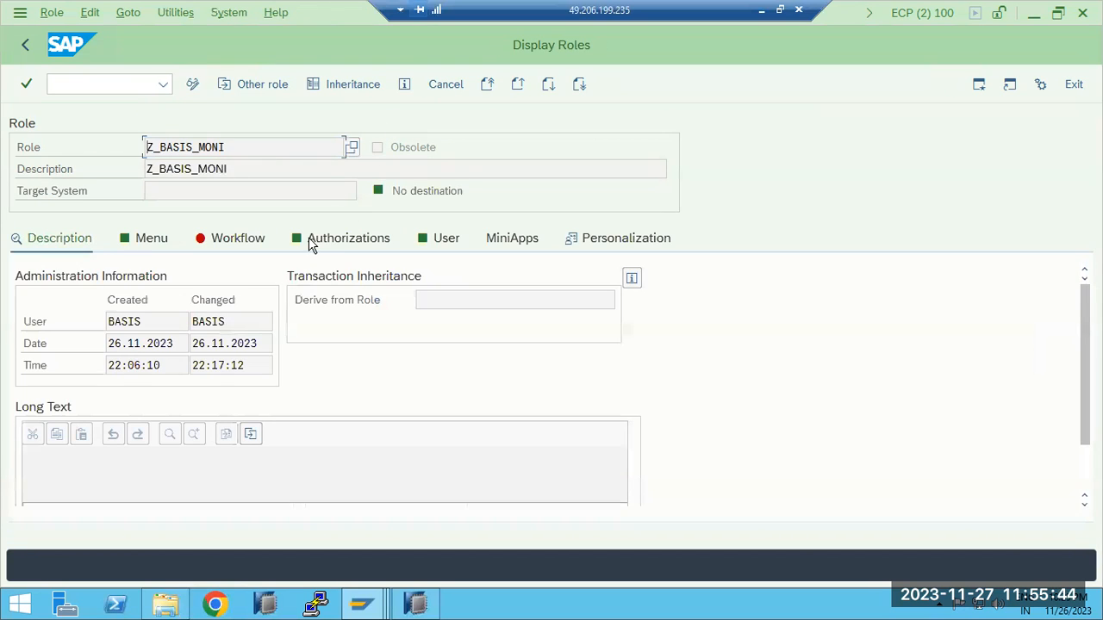
Examine the authorization profile information and the authorization data section of role Z_BASIS_MONI
{"action": "left_click", "coordinate": [327, 238]}
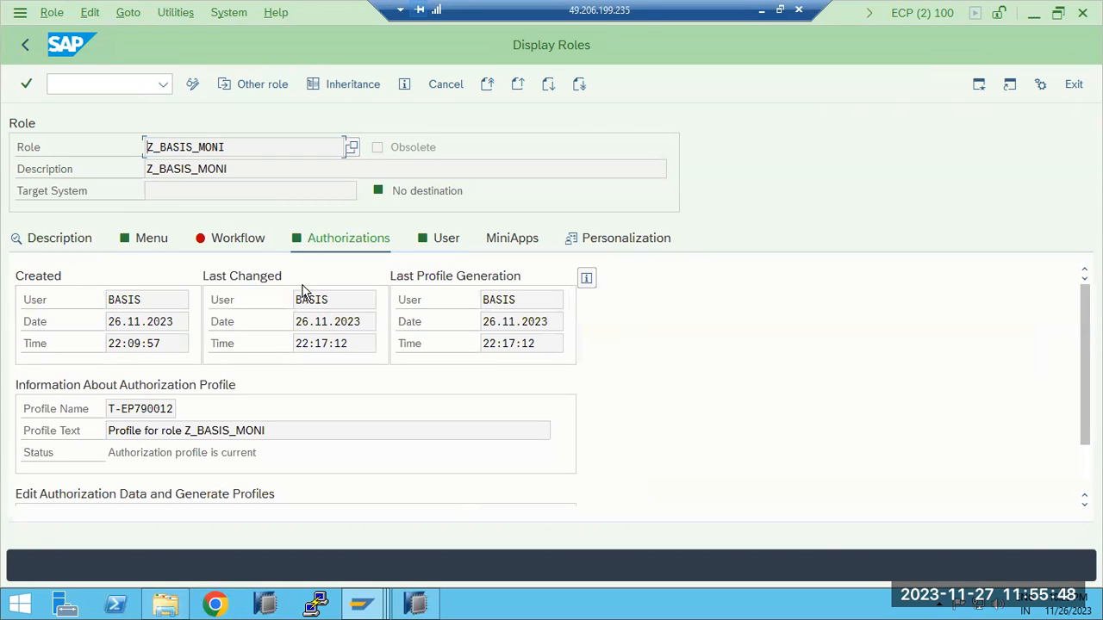
{"action": "mouse_move", "coordinate": [298, 450]}
{"action": "left_mouse_down"}
{"action": "mouse_move", "coordinate": [104, 453]}
{"action": "mouse_move", "coordinate": [286, 431]}
{"action": "left_mouse_up"}
{"action": "scroll", "coordinate": [286, 431], "scroll_direction": "down", "scroll_amount": 2}
{"action": "scroll", "coordinate": [287, 438], "scroll_direction": "up", "scroll_amount": 2}
{"action": "scroll", "coordinate": [287, 438], "scroll_direction": "down", "scroll_amount": 2}
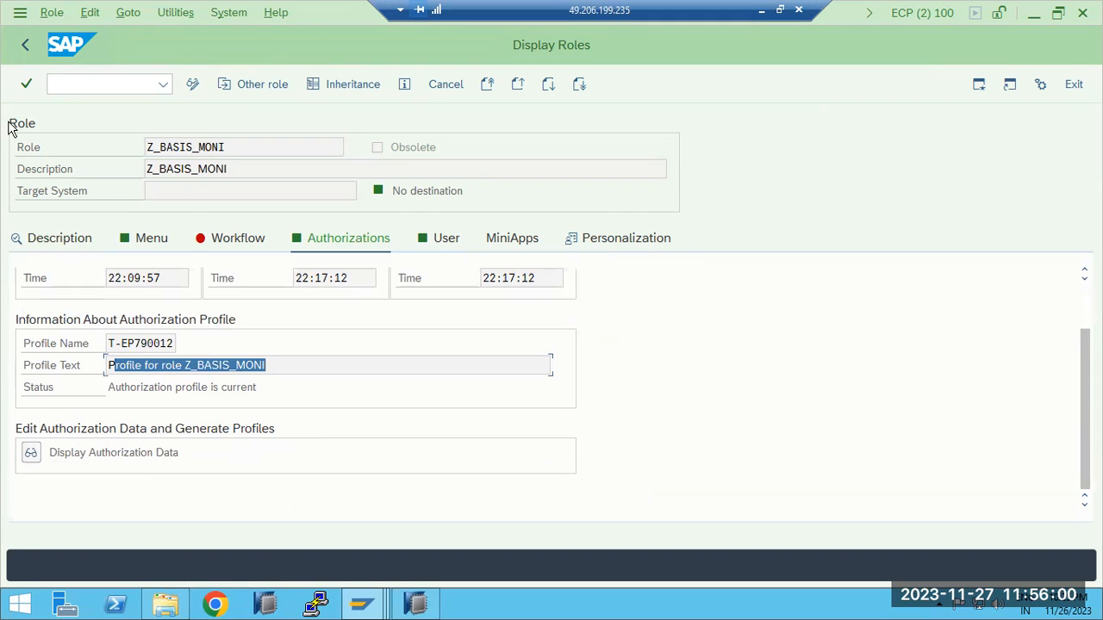
Exit role maintenance to the SAP Easy Access screen and switch from the remote desktop session to Zoom
{"action": "left_click", "coordinate": [28, 54]}
{"action": "left_click", "coordinate": [27, 52]}
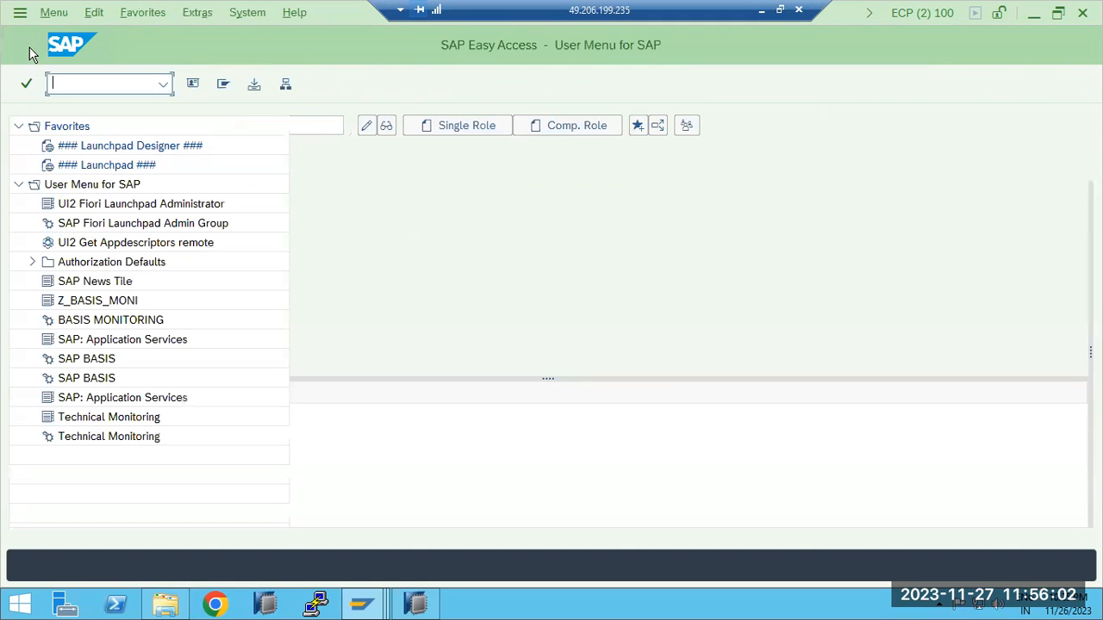
{"action": "left_click", "coordinate": [762, 11]}
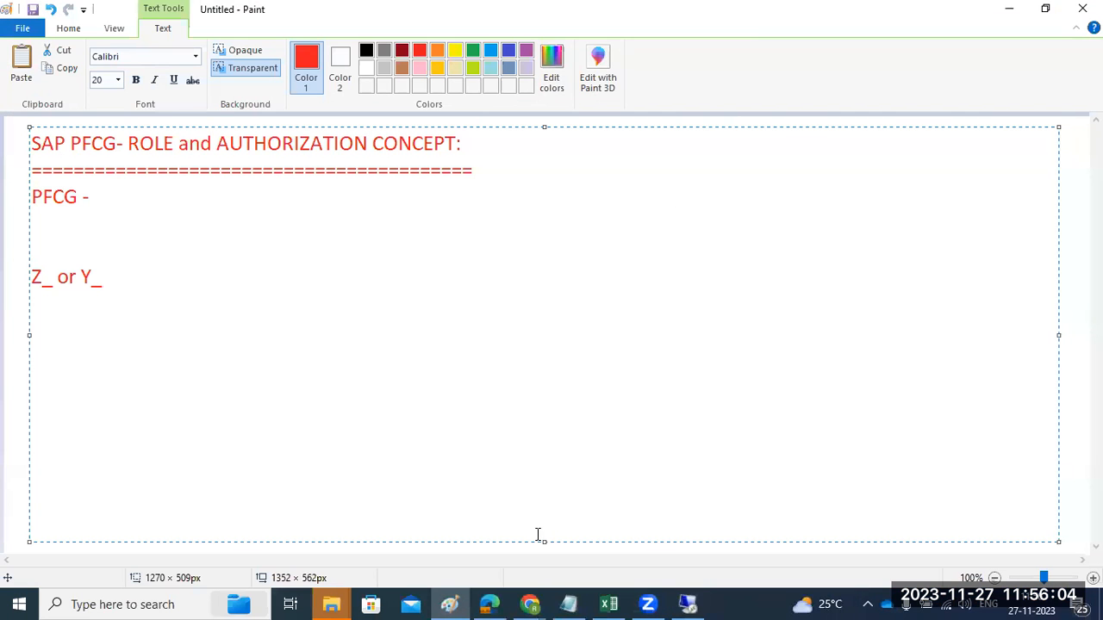
{"action": "left_click", "coordinate": [659, 602]}
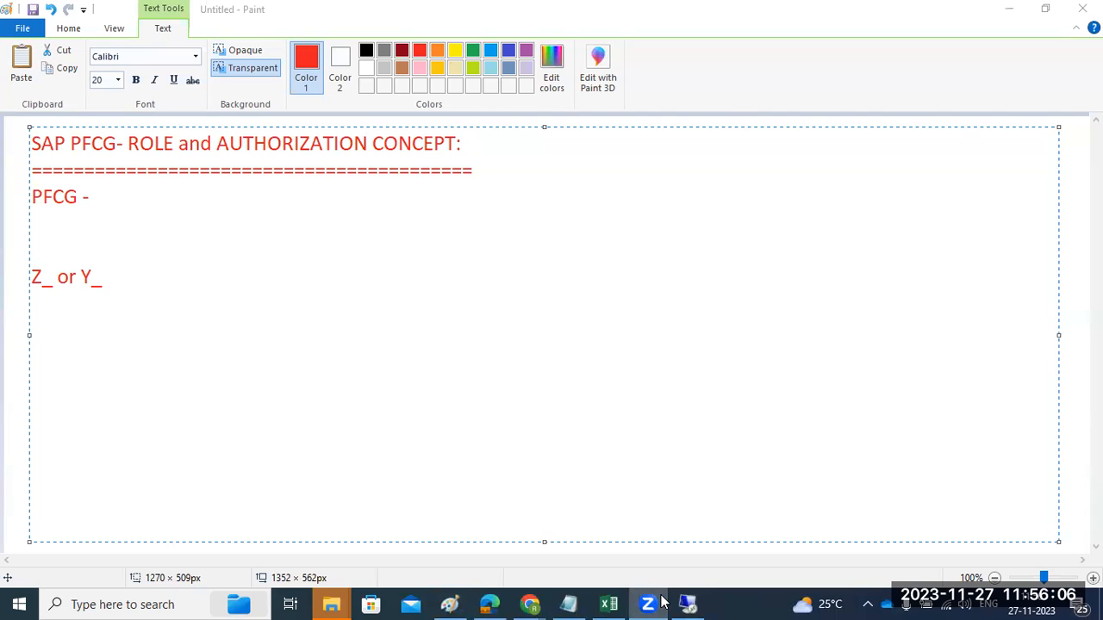